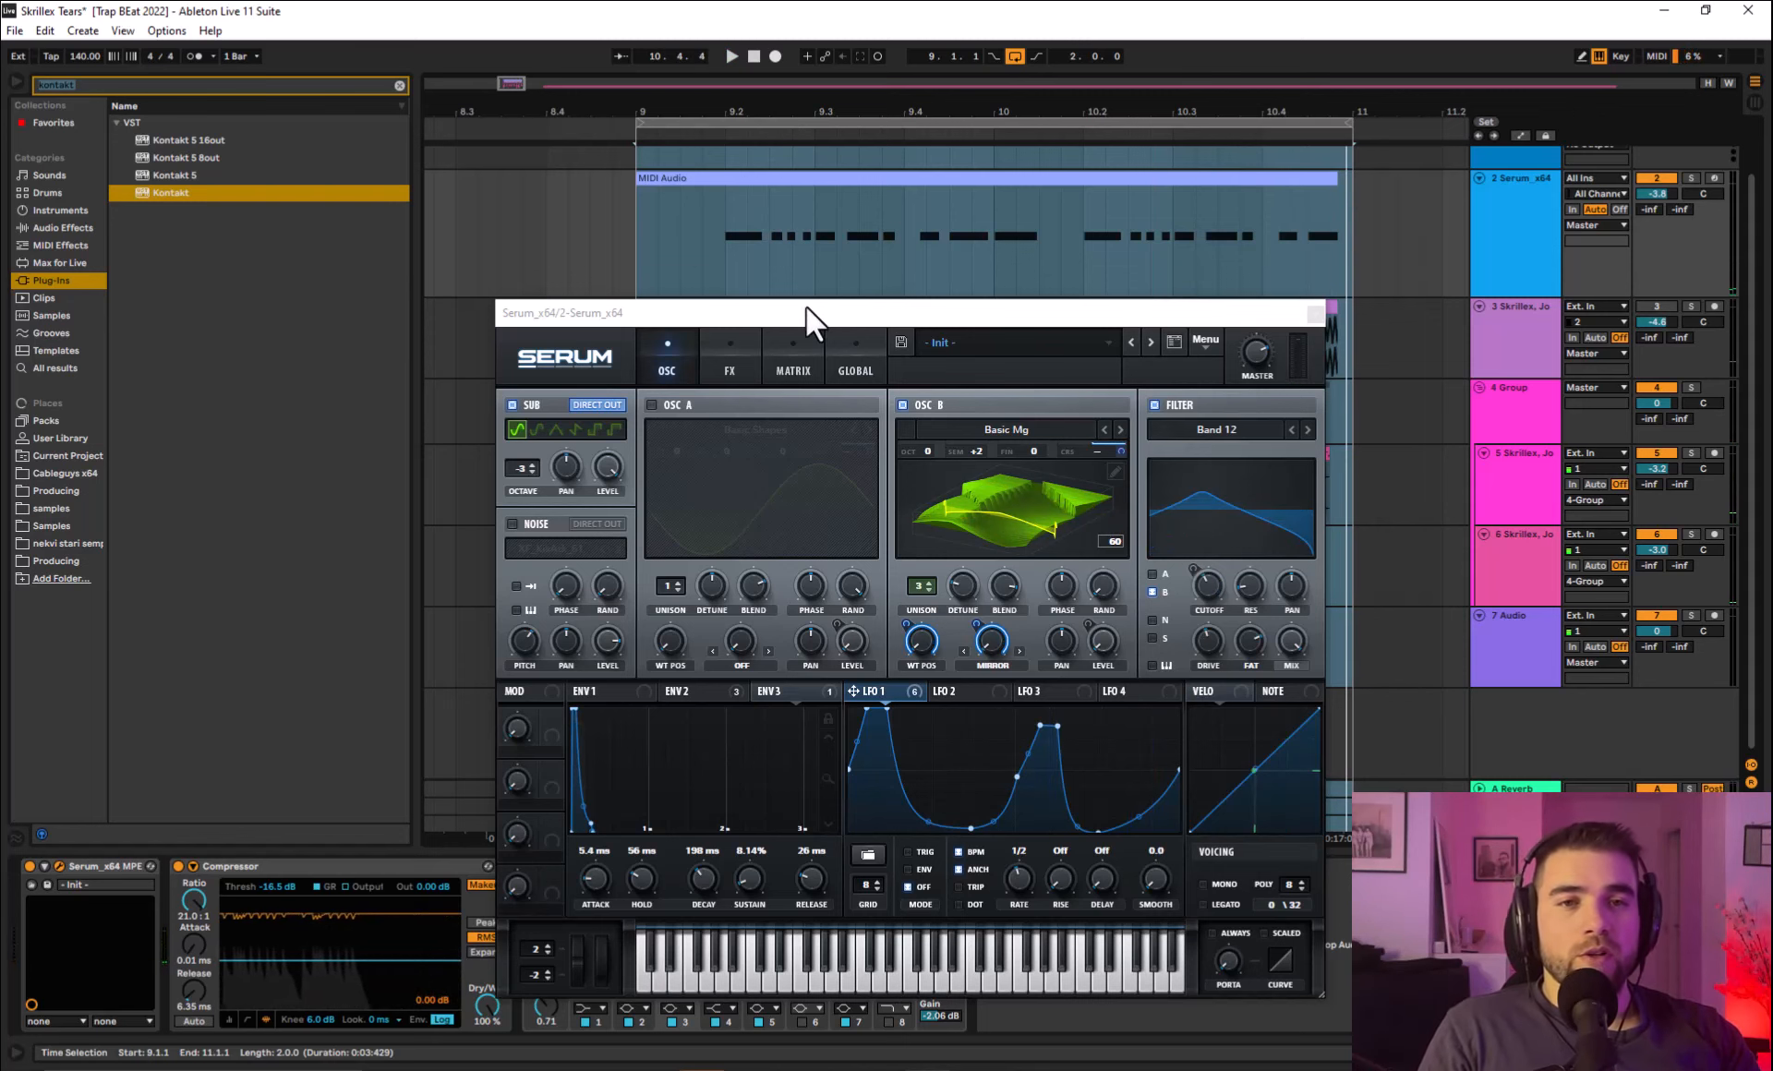
Solo the audio track with the original Tears clip and play bars 9 to 11.
left_click_drag(798, 303, 806, 392)
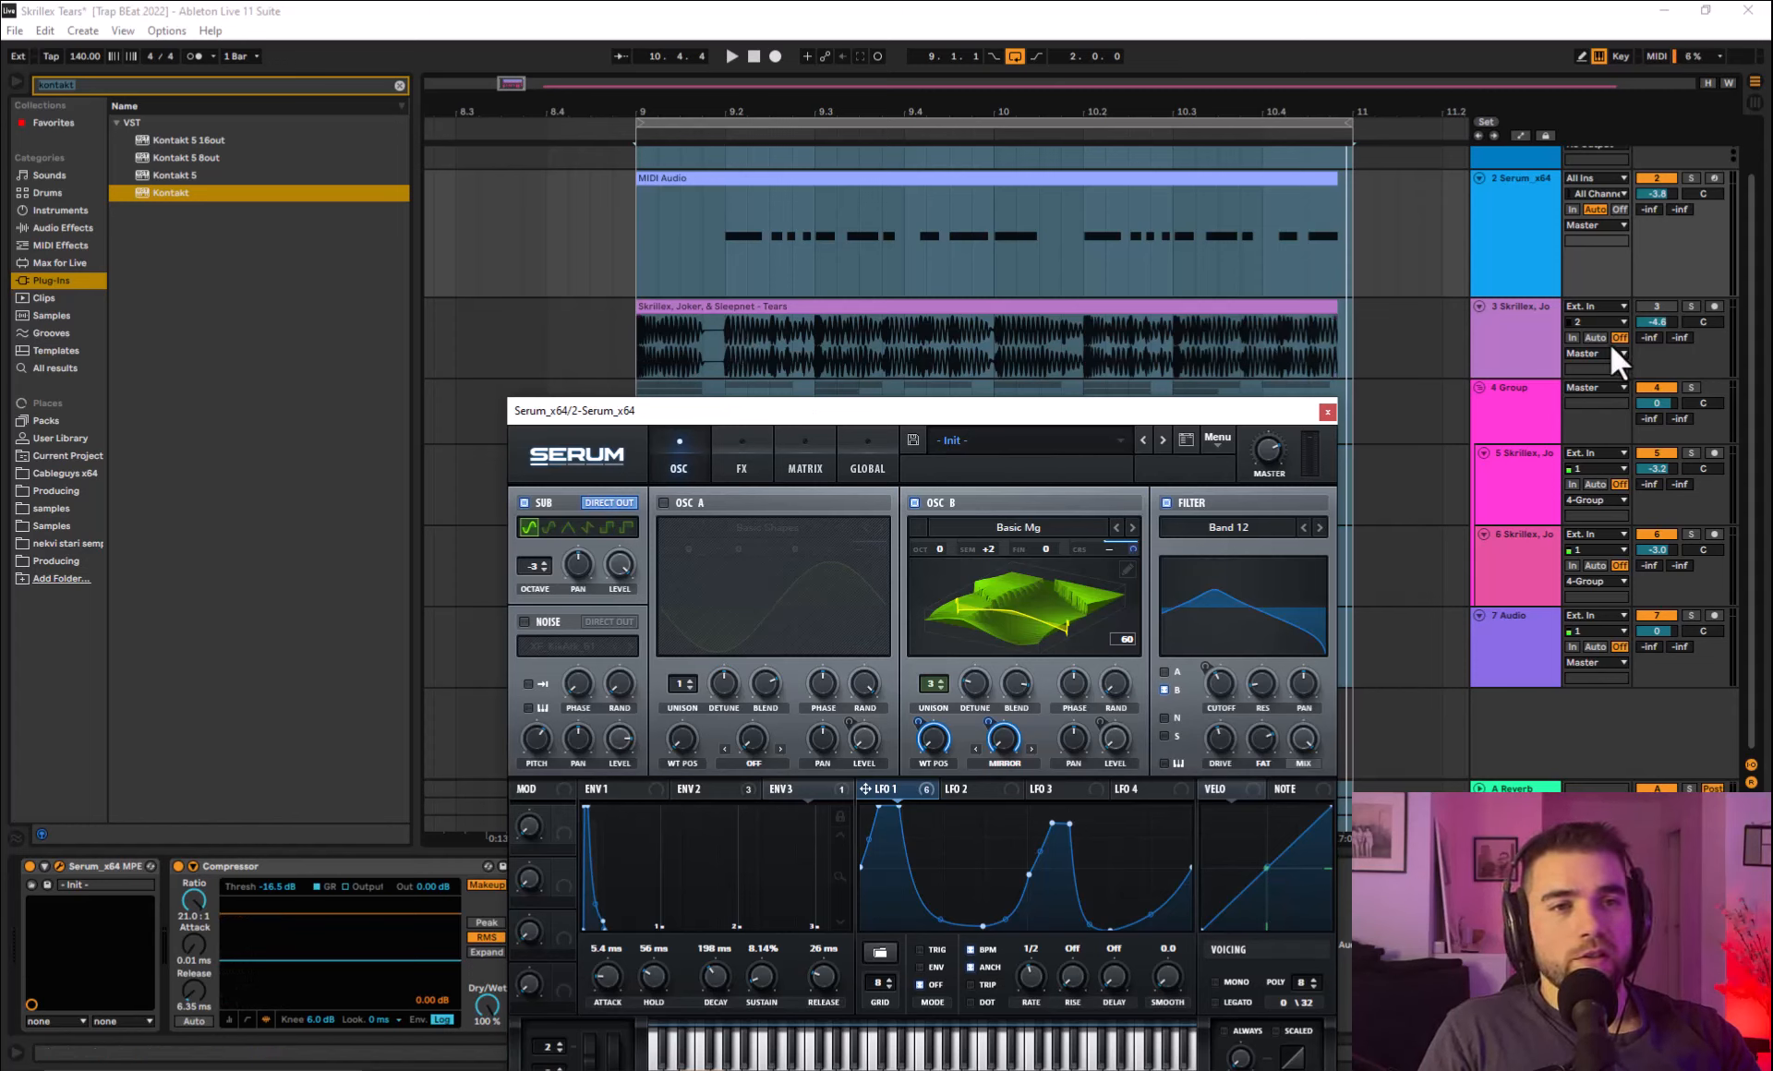
left_click(1690, 306)
key("space")
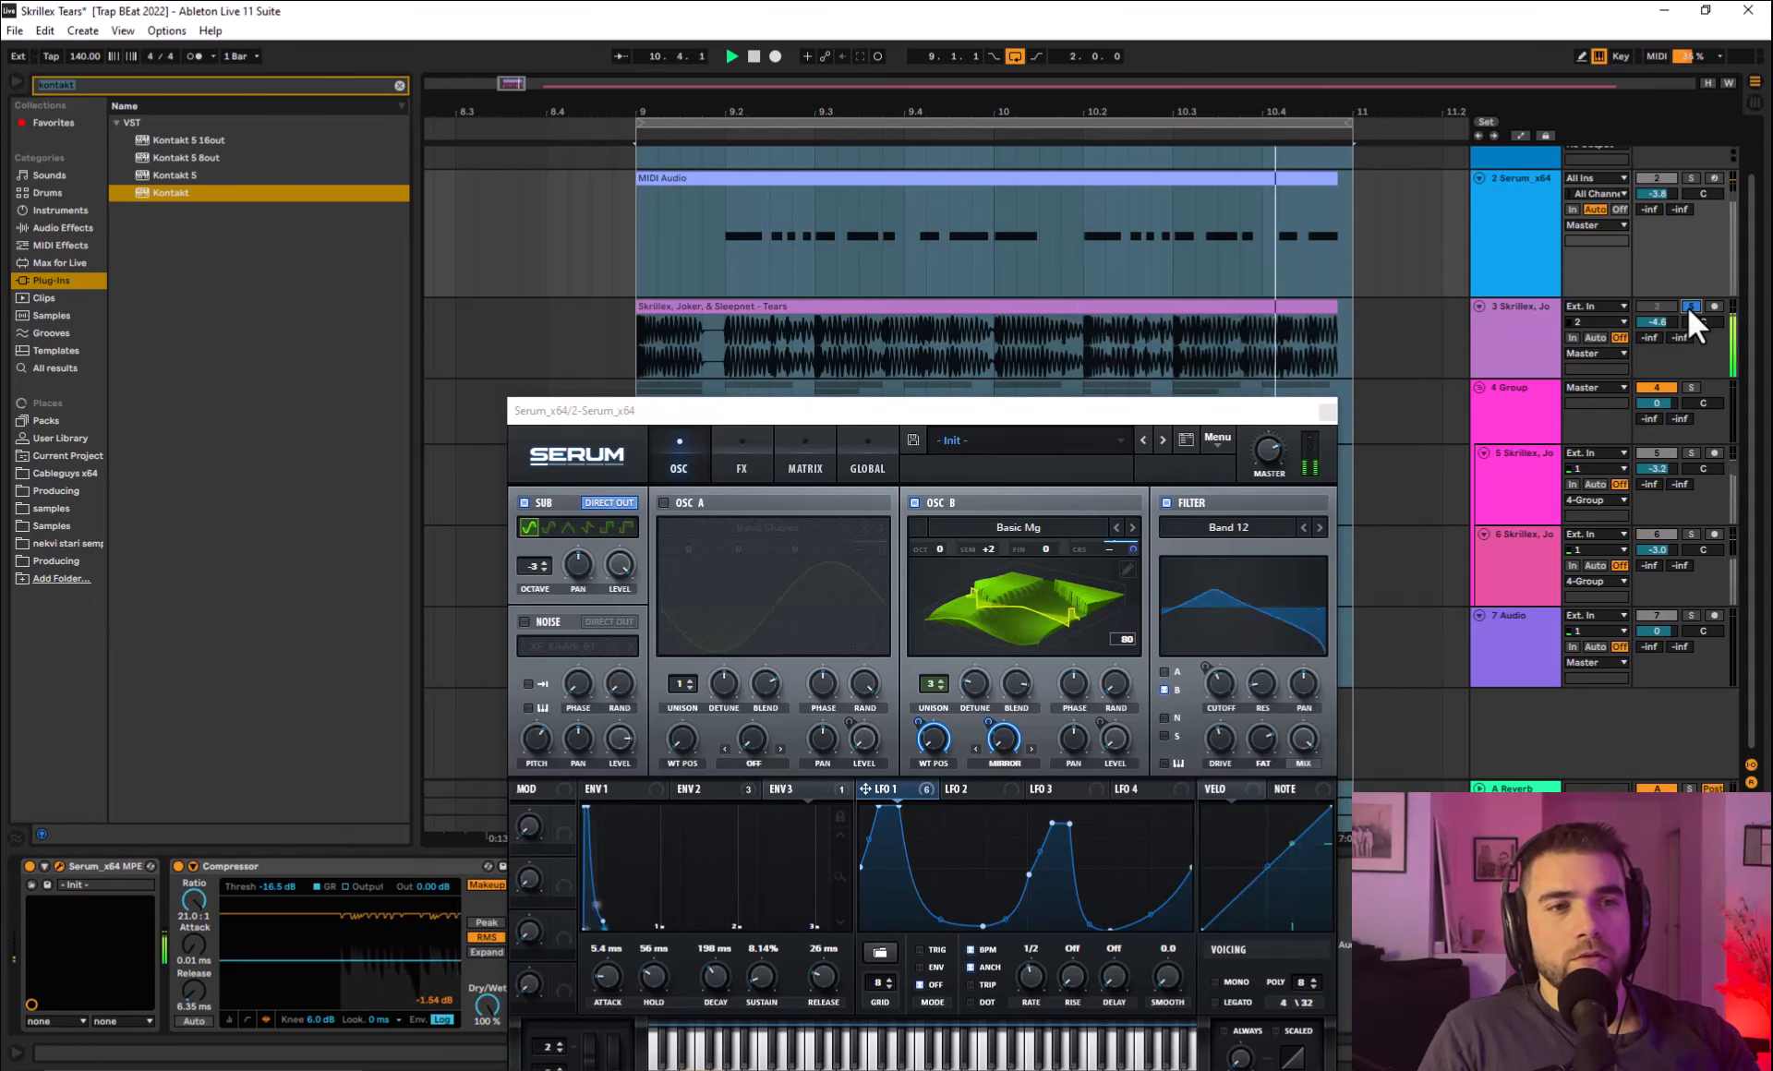
key("space")
Unsolo the original Tears track and play the recreated Serum version over the same bars for comparison.
left_click(1689, 306)
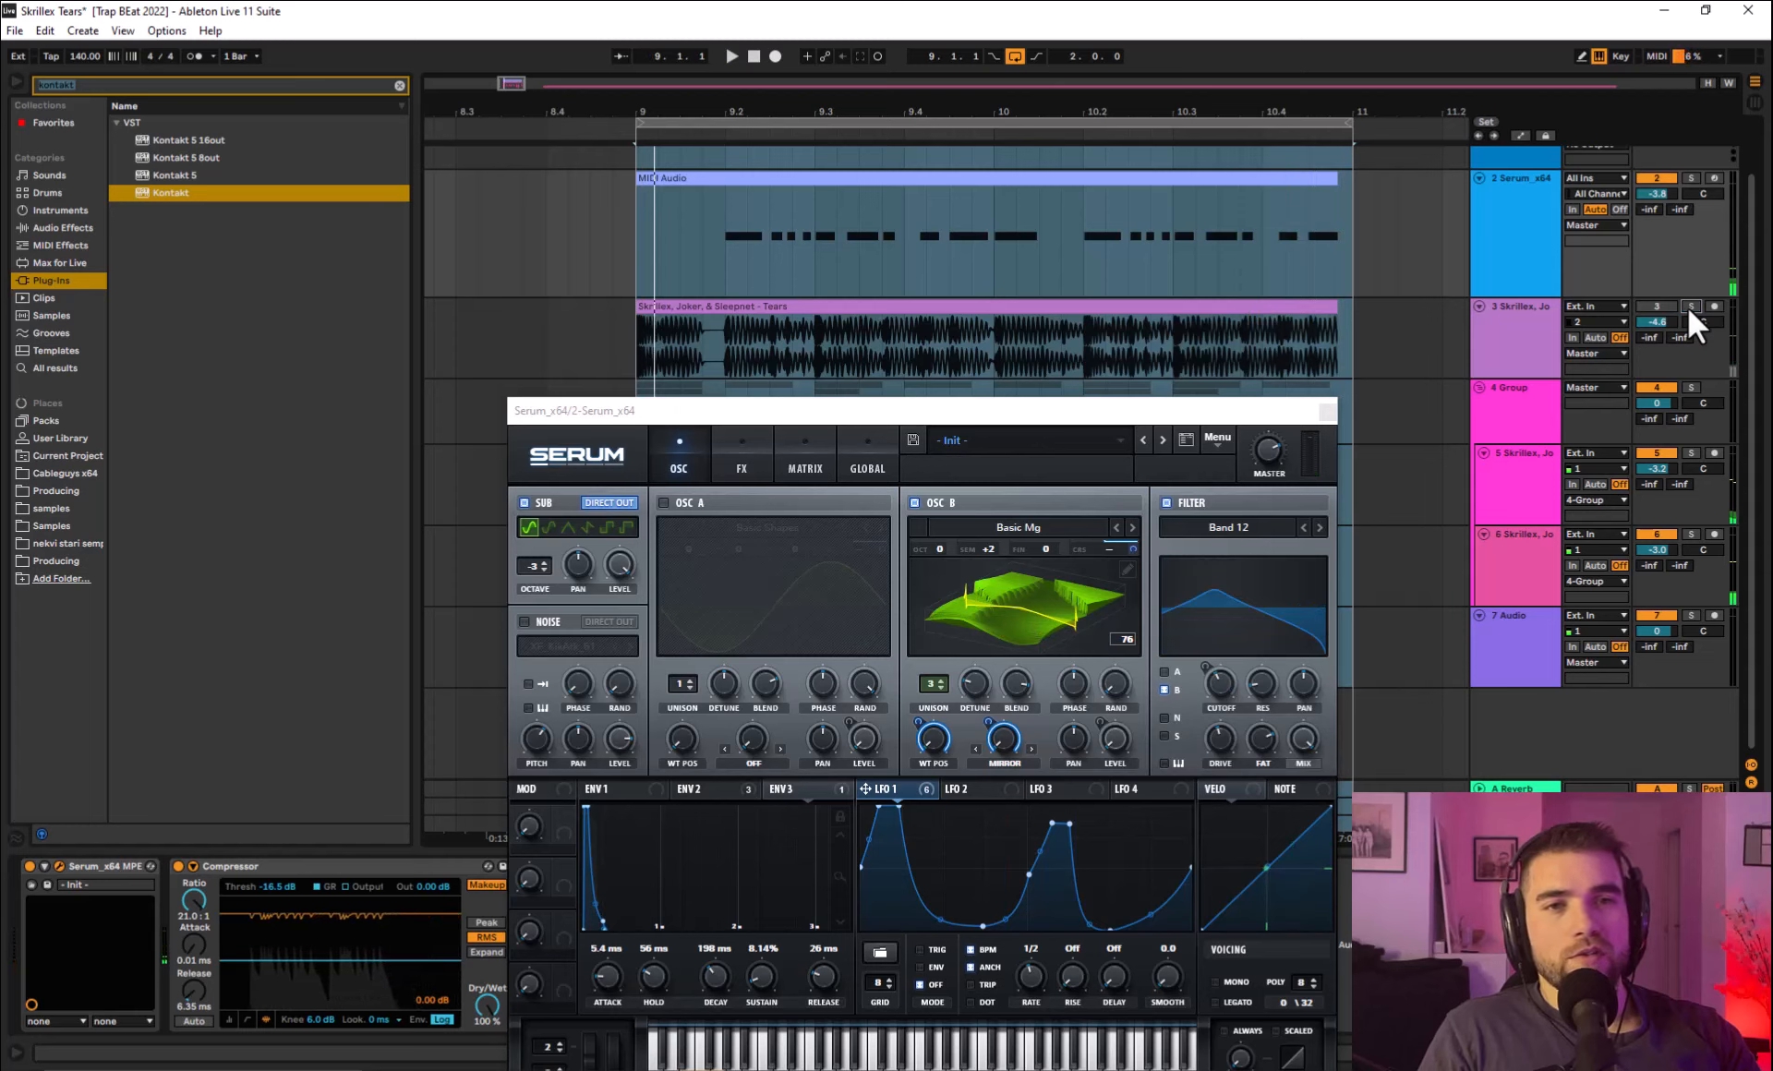
key("space")
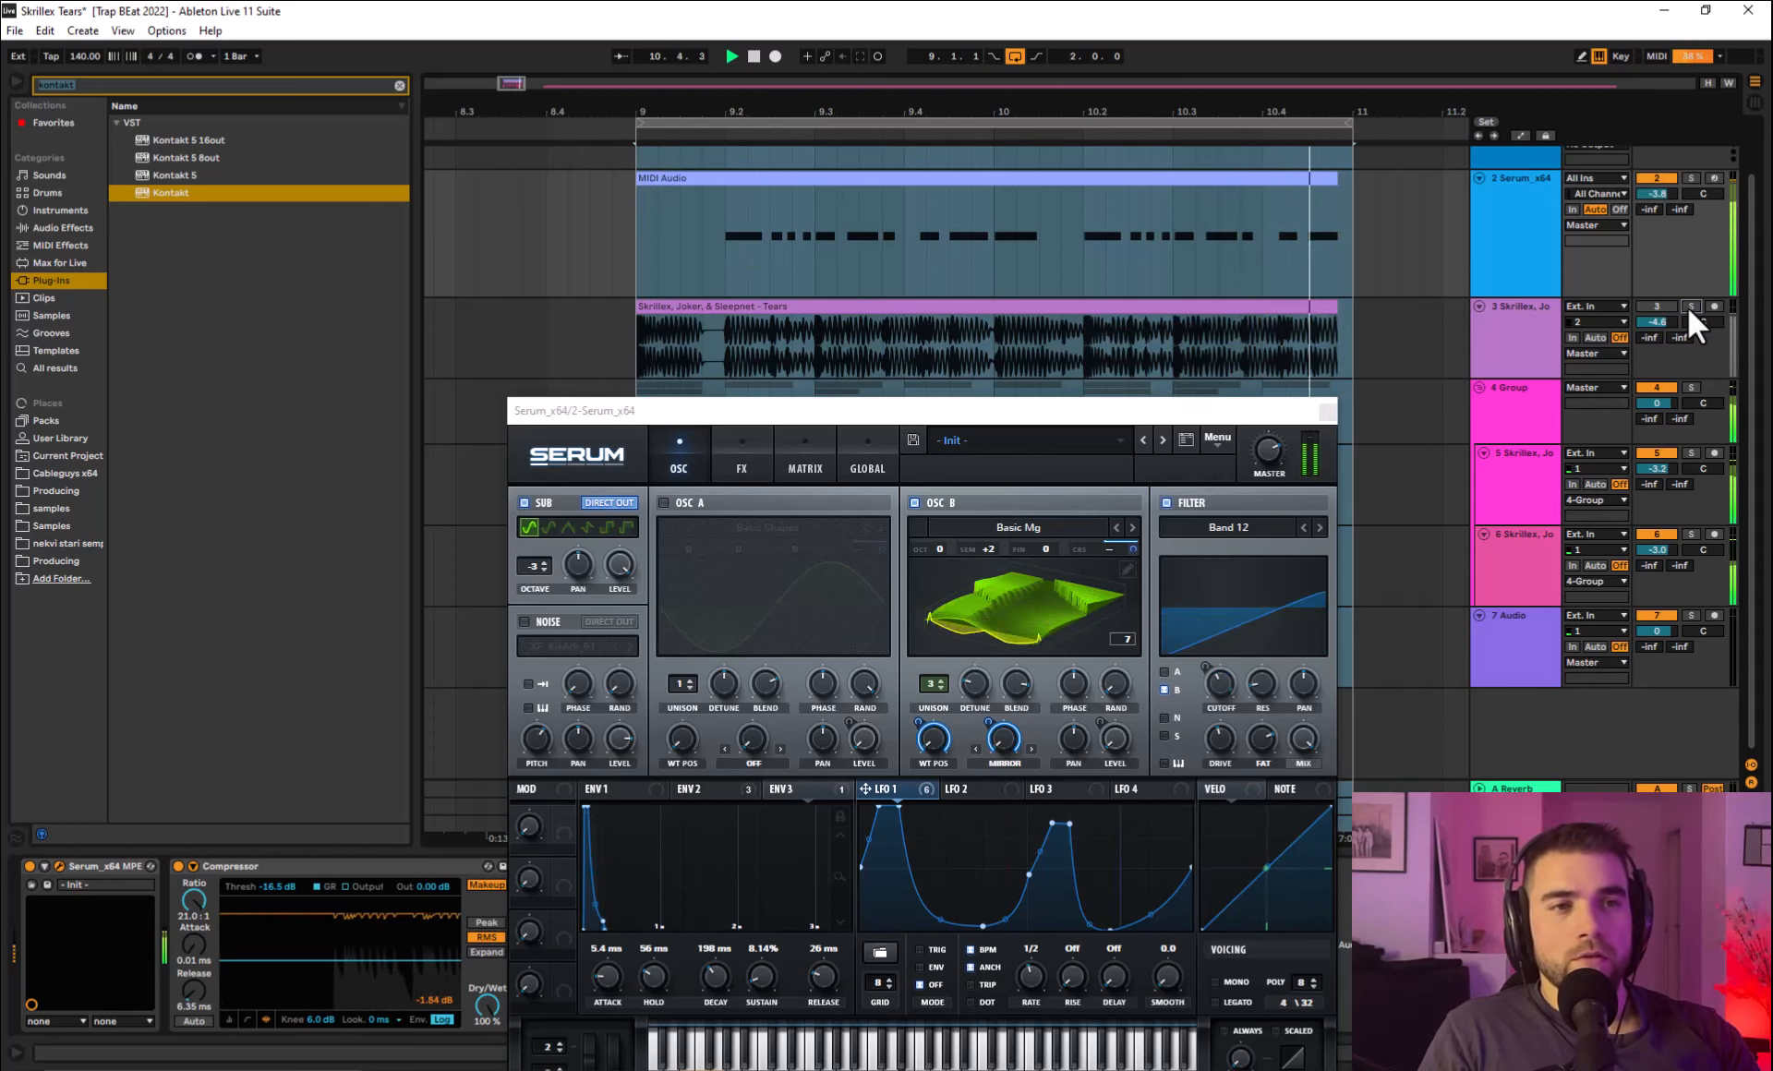
key("space")
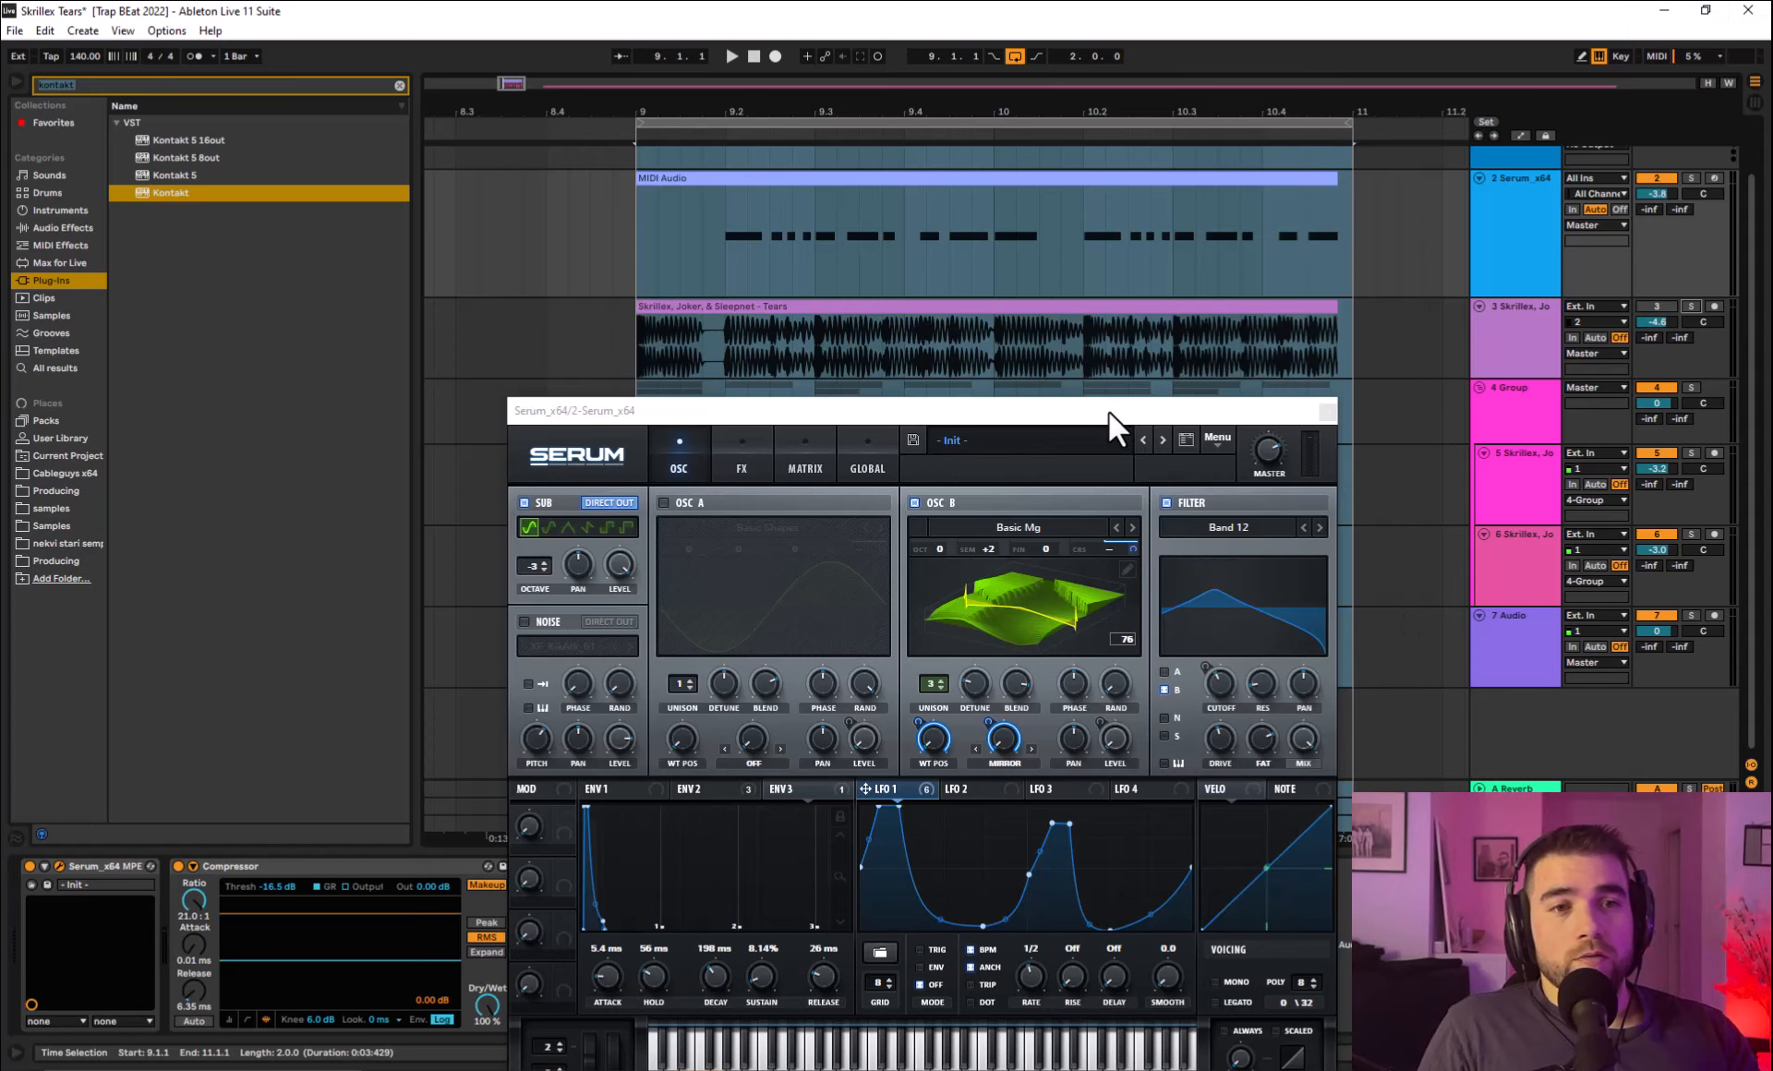
left_click_drag(1110, 412, 1107, 303)
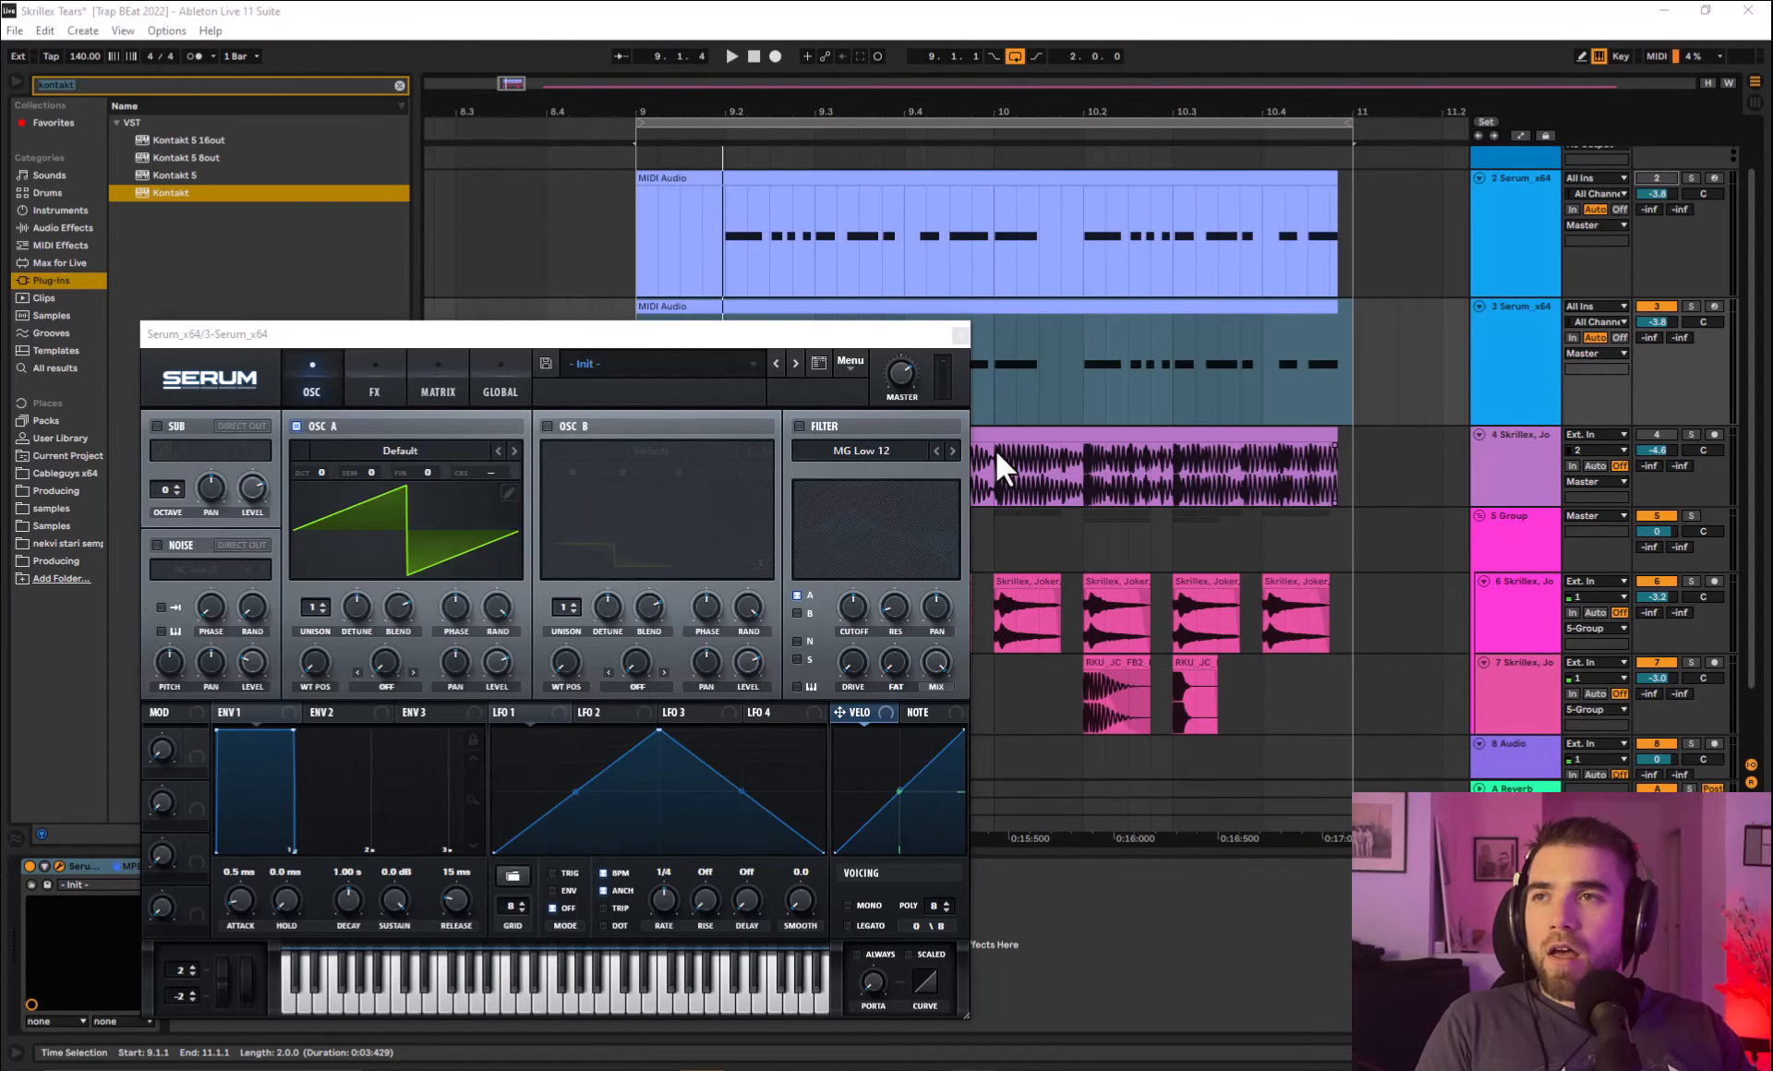
Solo the pink group track and play its audio clips from bar 9.
left_click_drag(829, 337, 1011, 861)
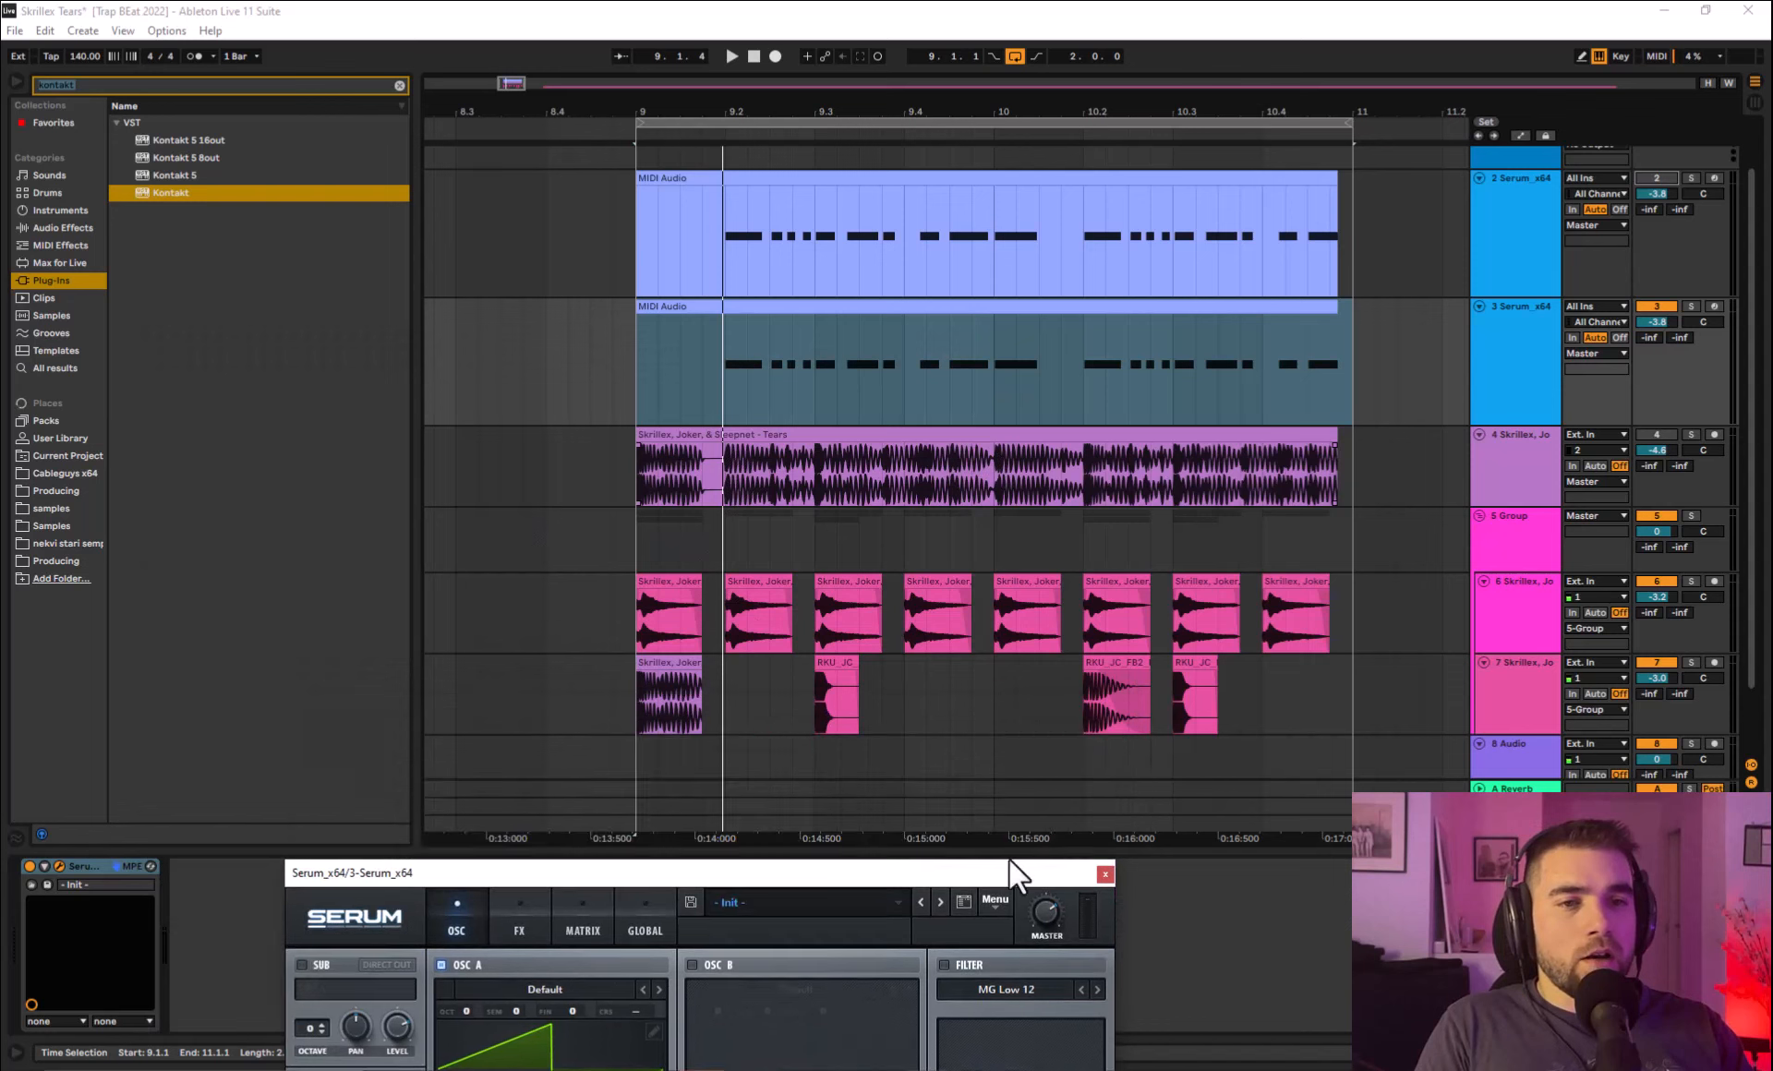
left_click(1691, 515)
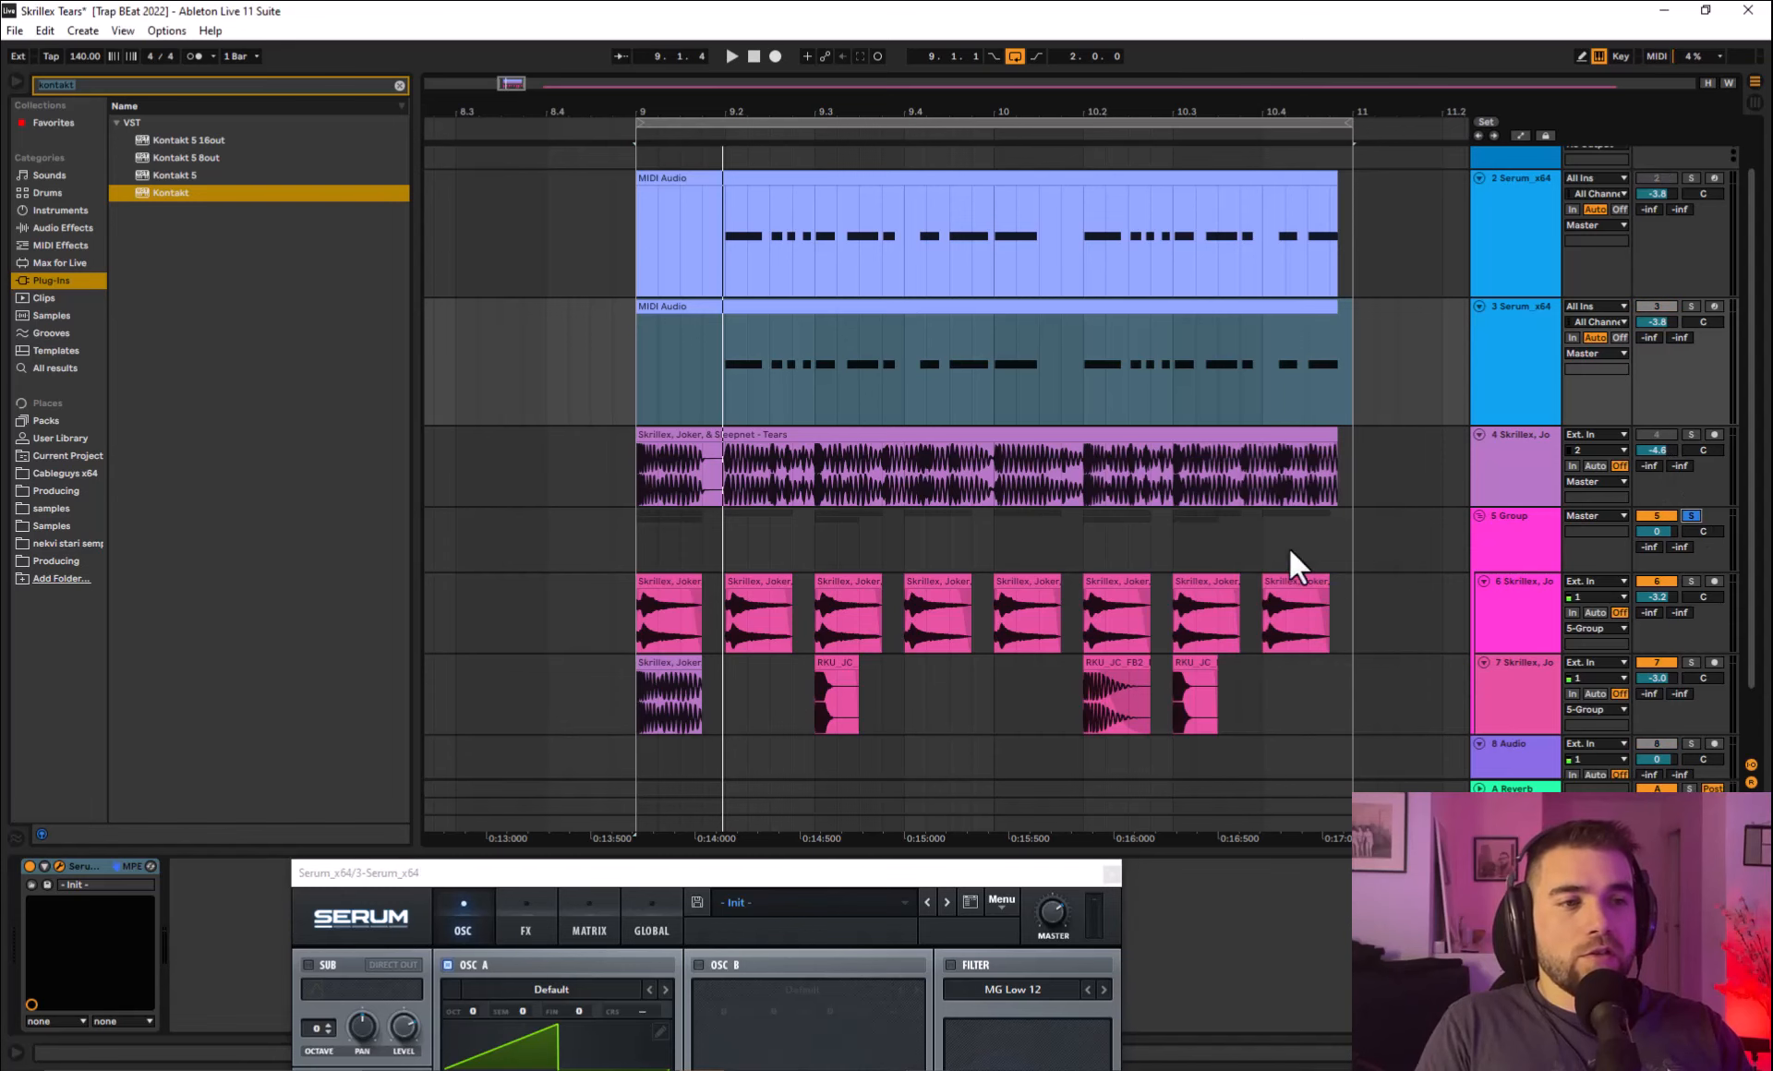
scroll(969, 565, "down", 2)
left_click(672, 506)
key("space")
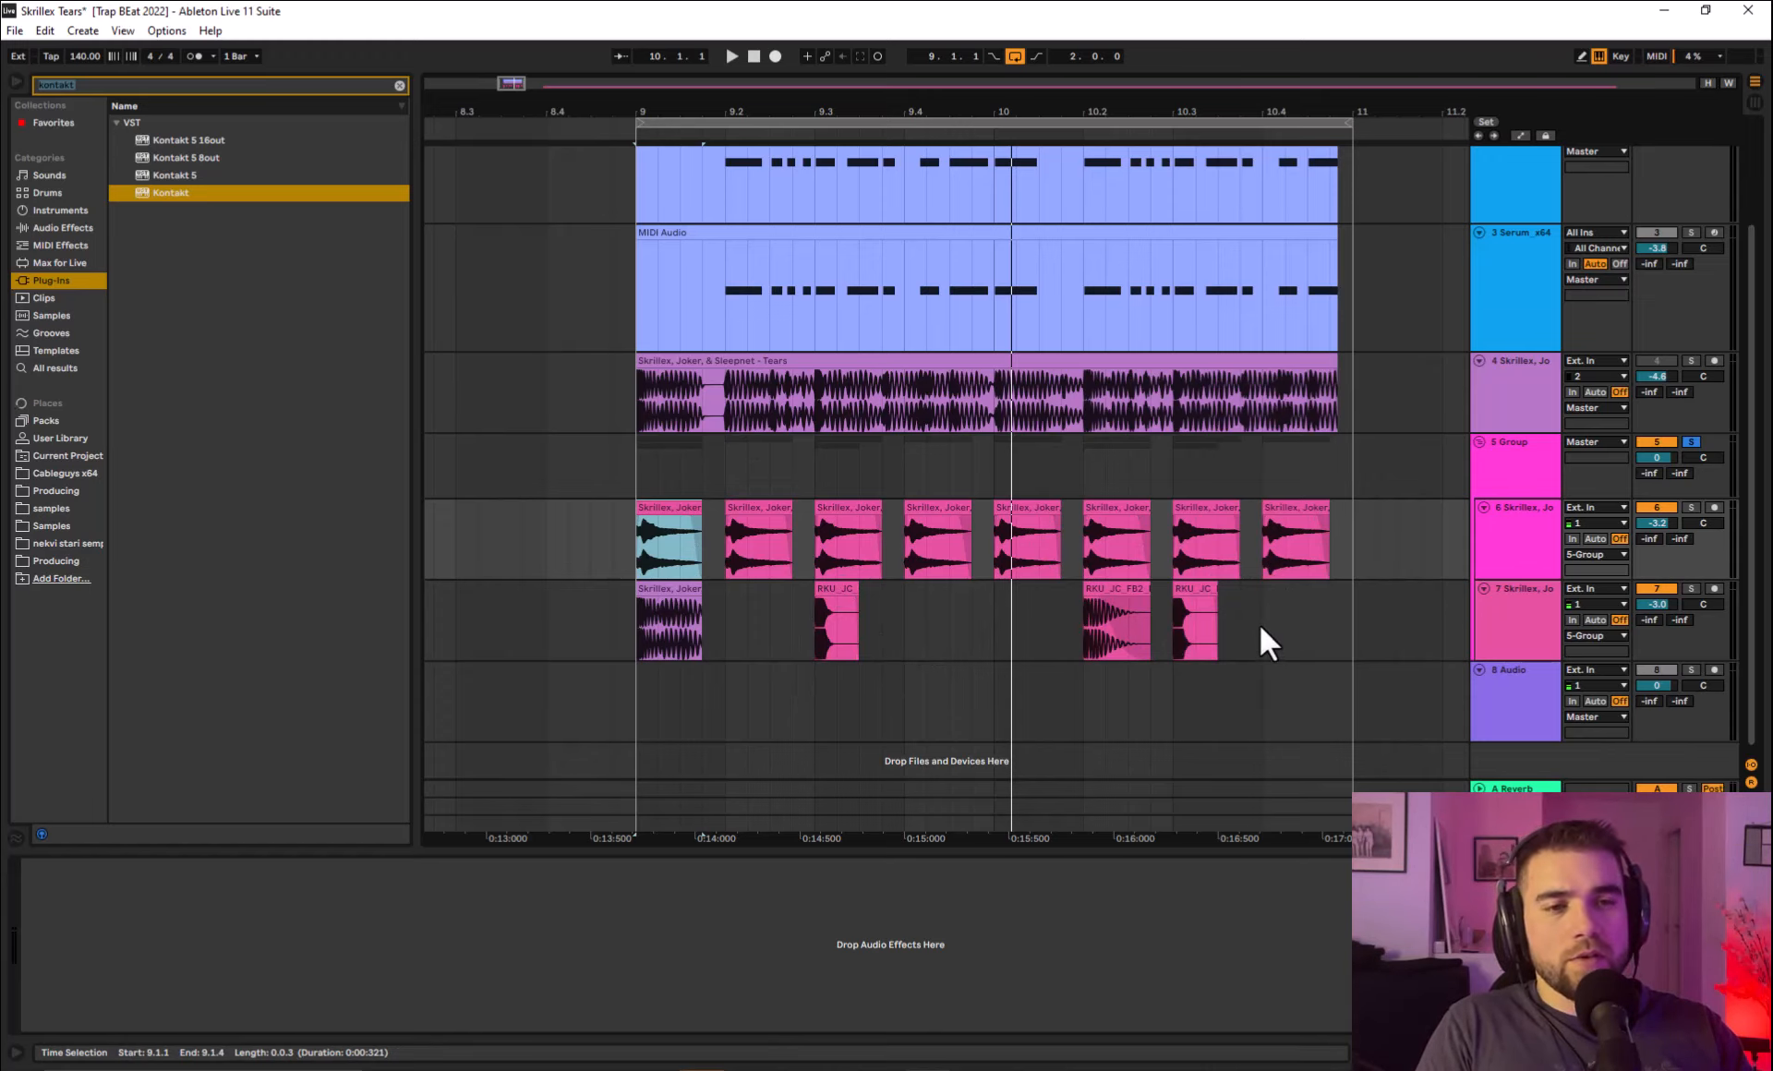
Show the third track's Serum instrument and open its MIDI clip to examine the E3 note pattern.
scroll(1242, 568, "up", 3)
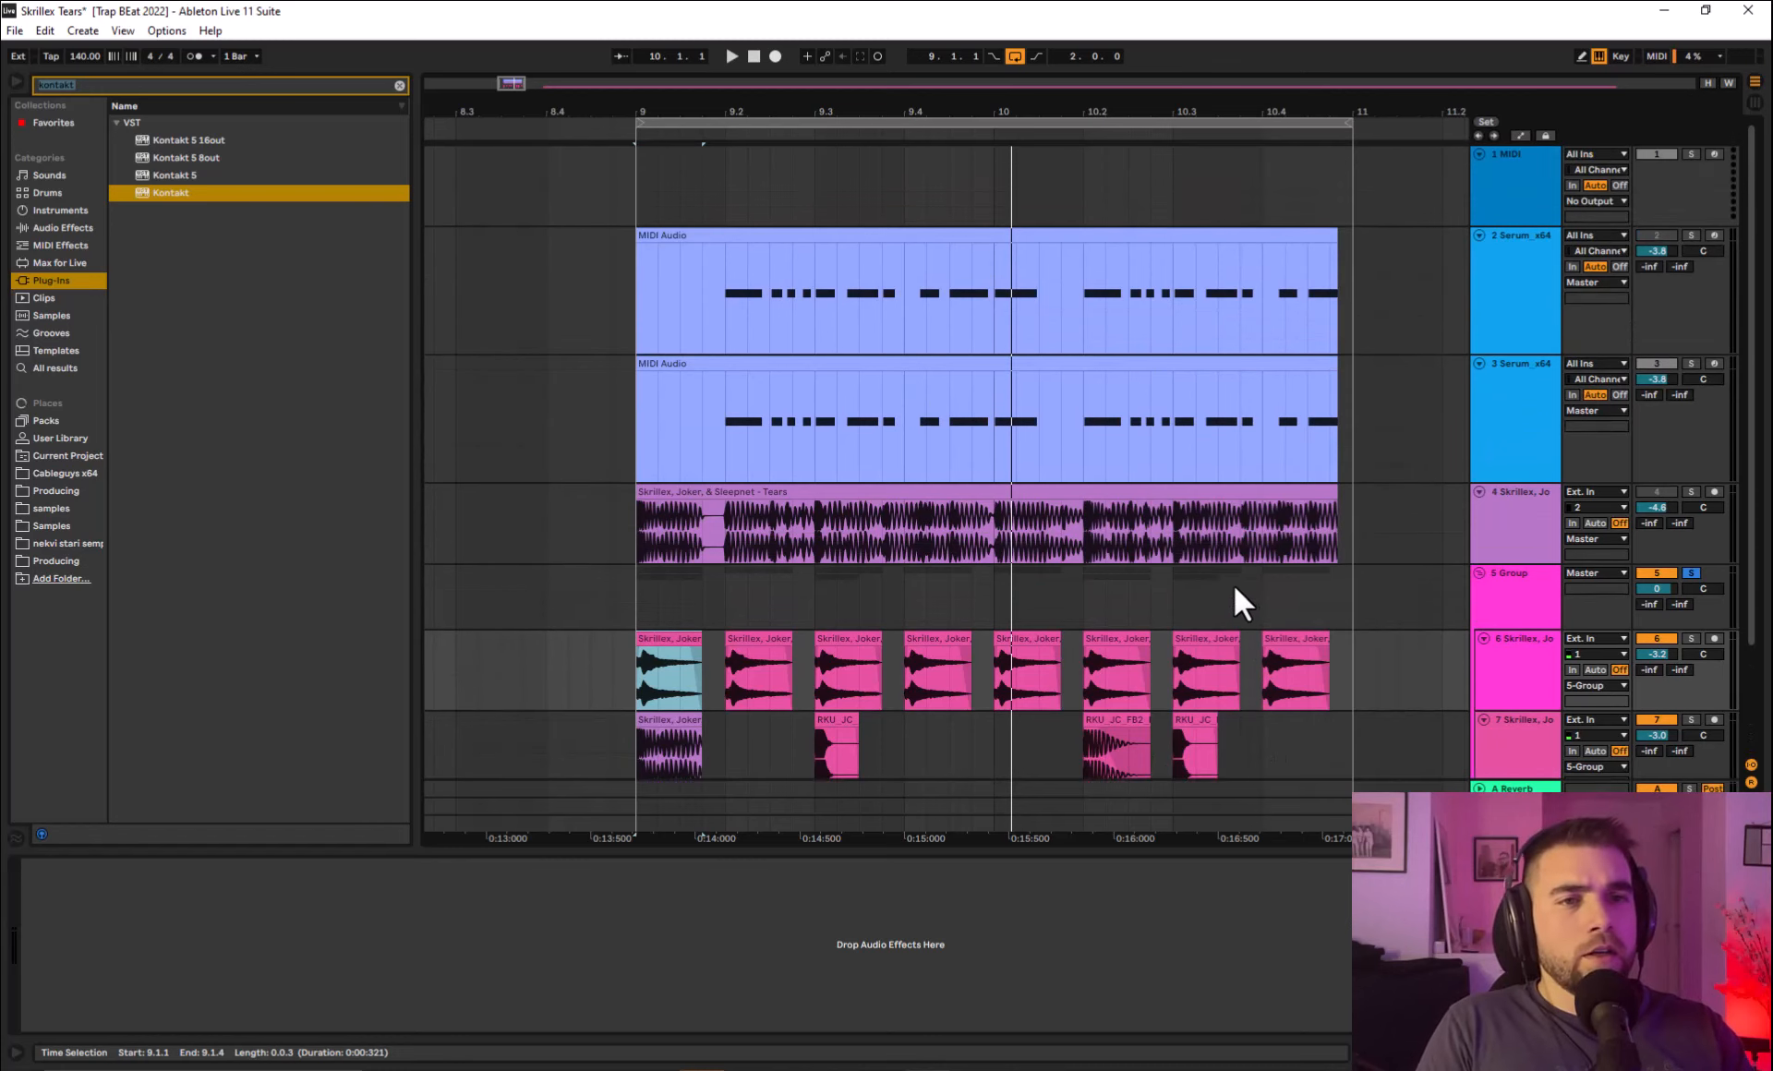
left_click(1526, 430)
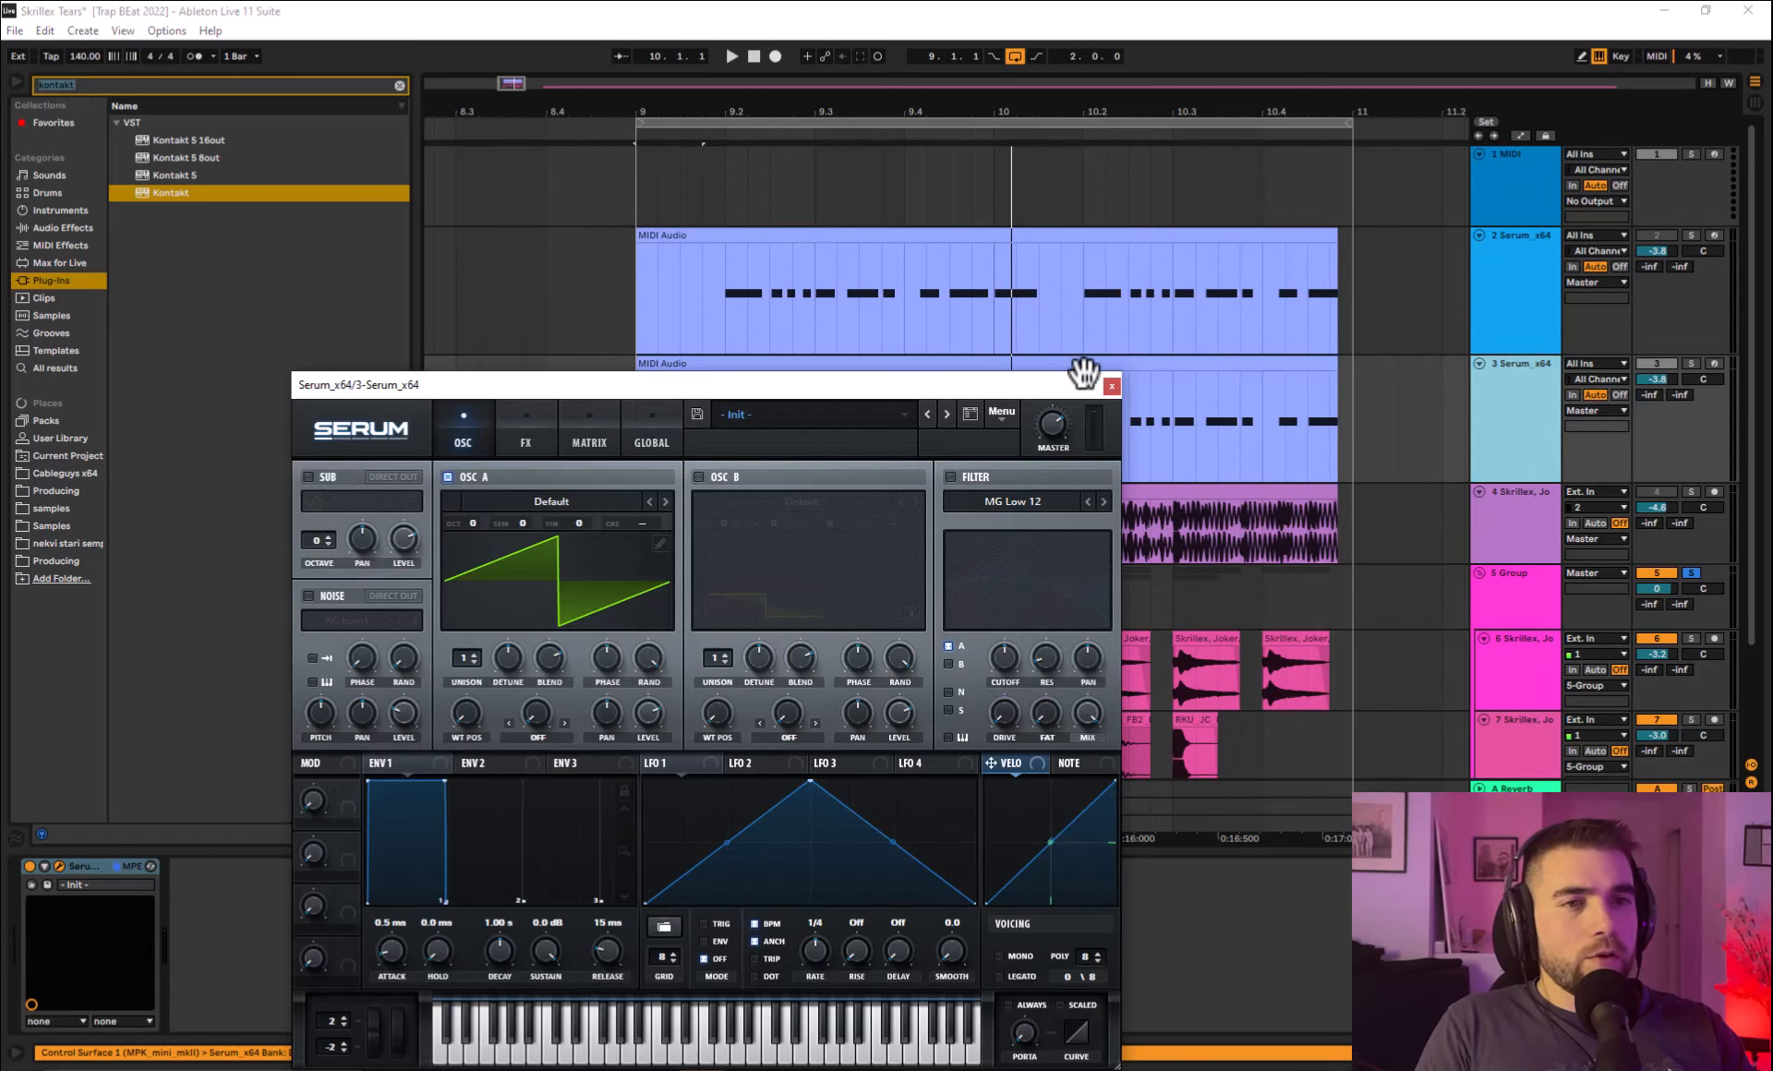
left_click_drag(1036, 397, 1234, 290)
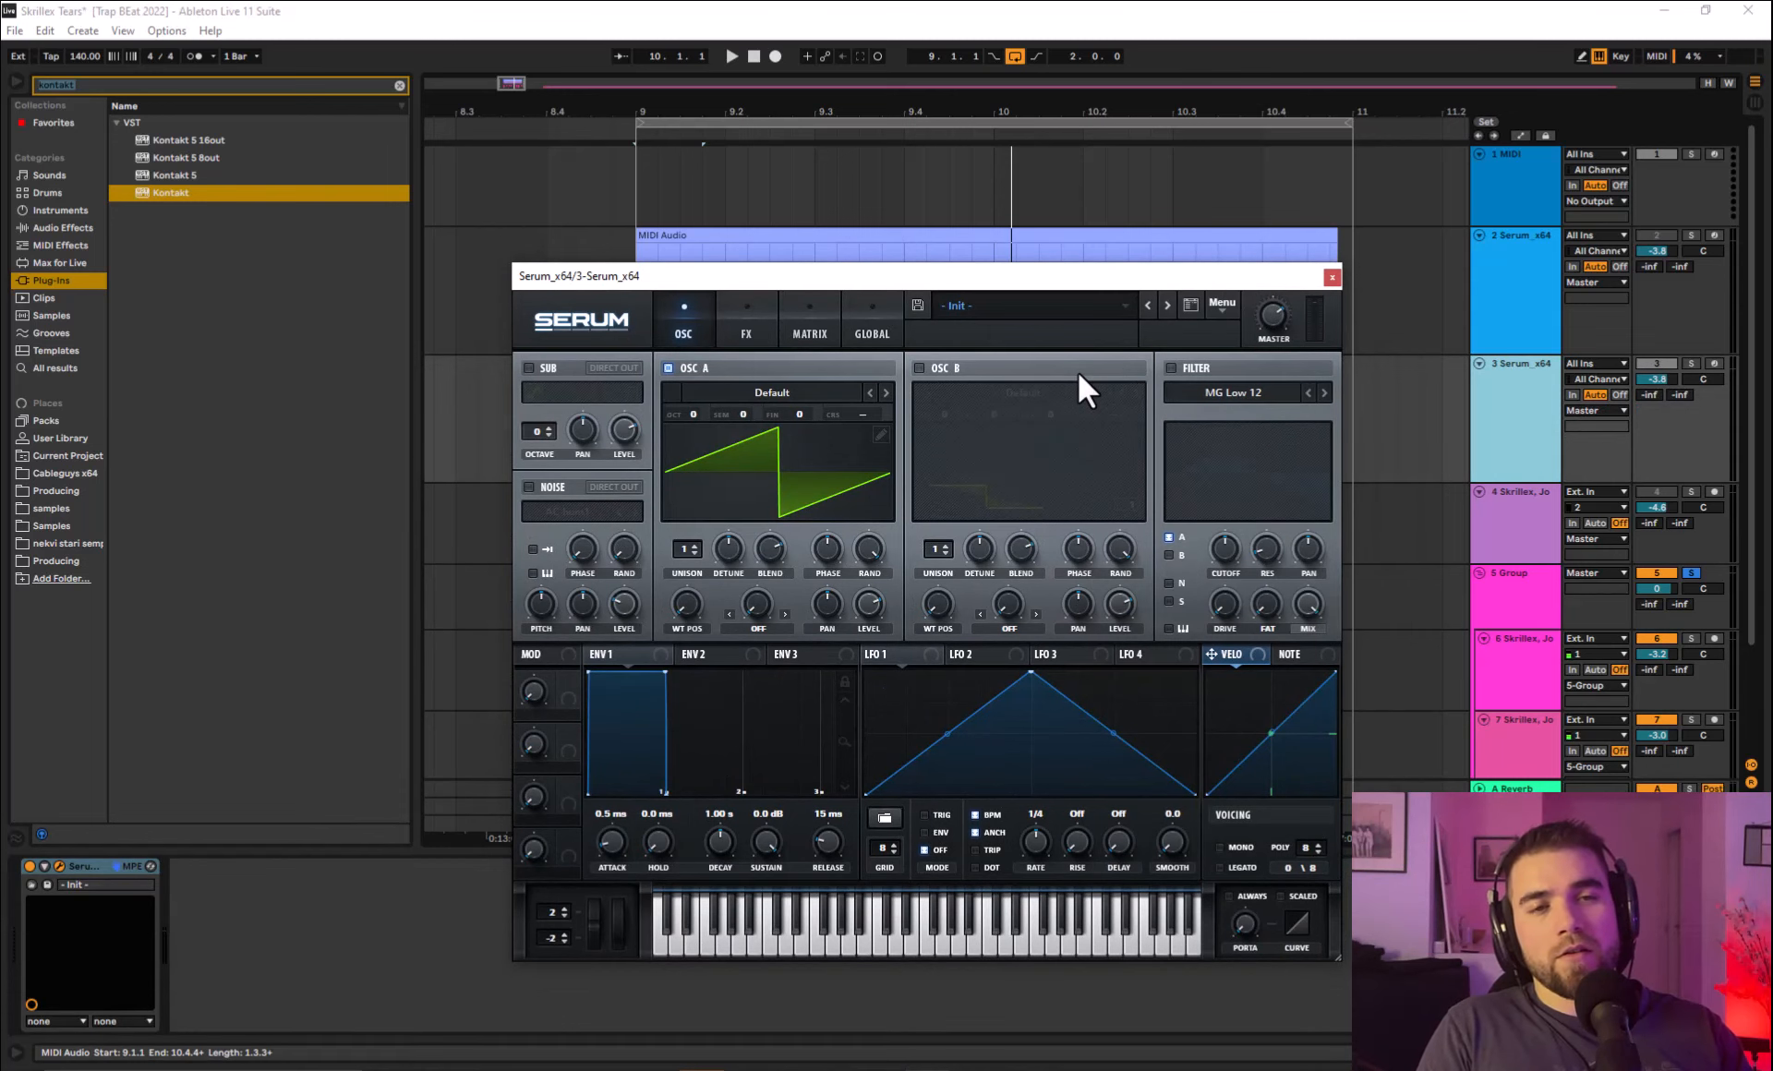
left_click_drag(1099, 271, 1036, 691)
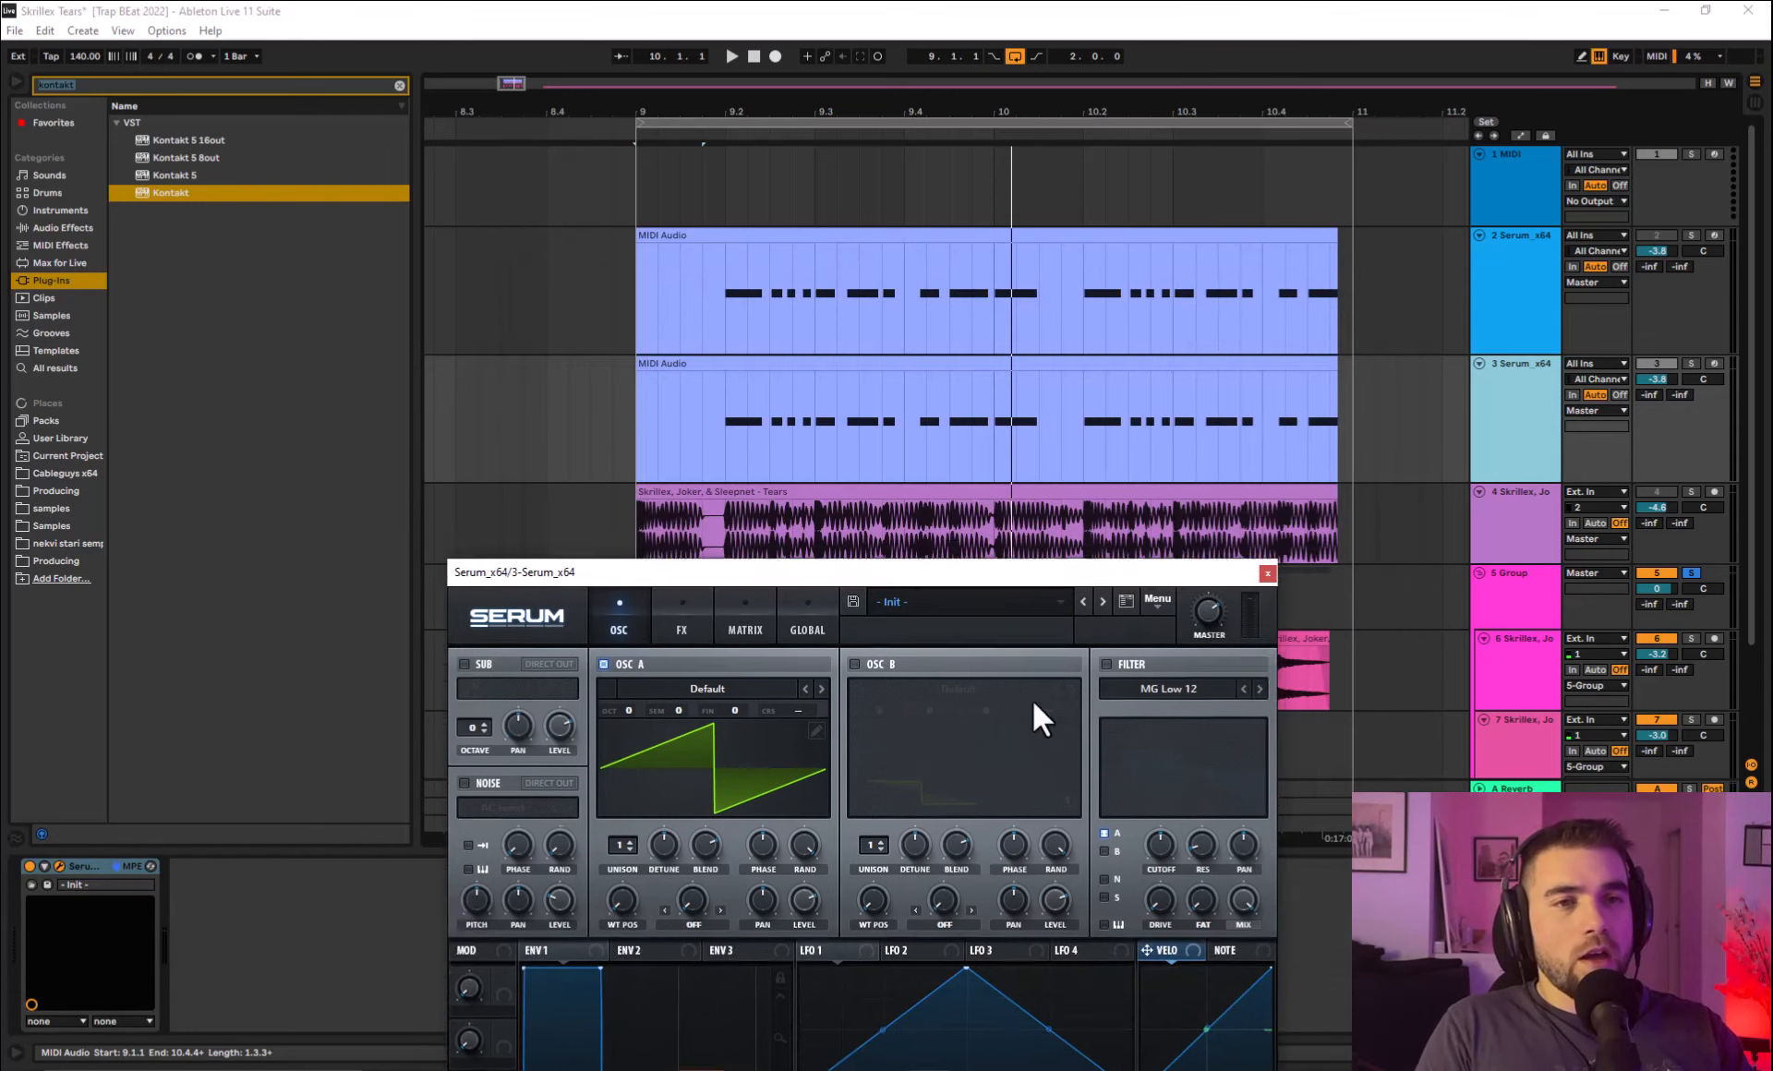
left_click(941, 365)
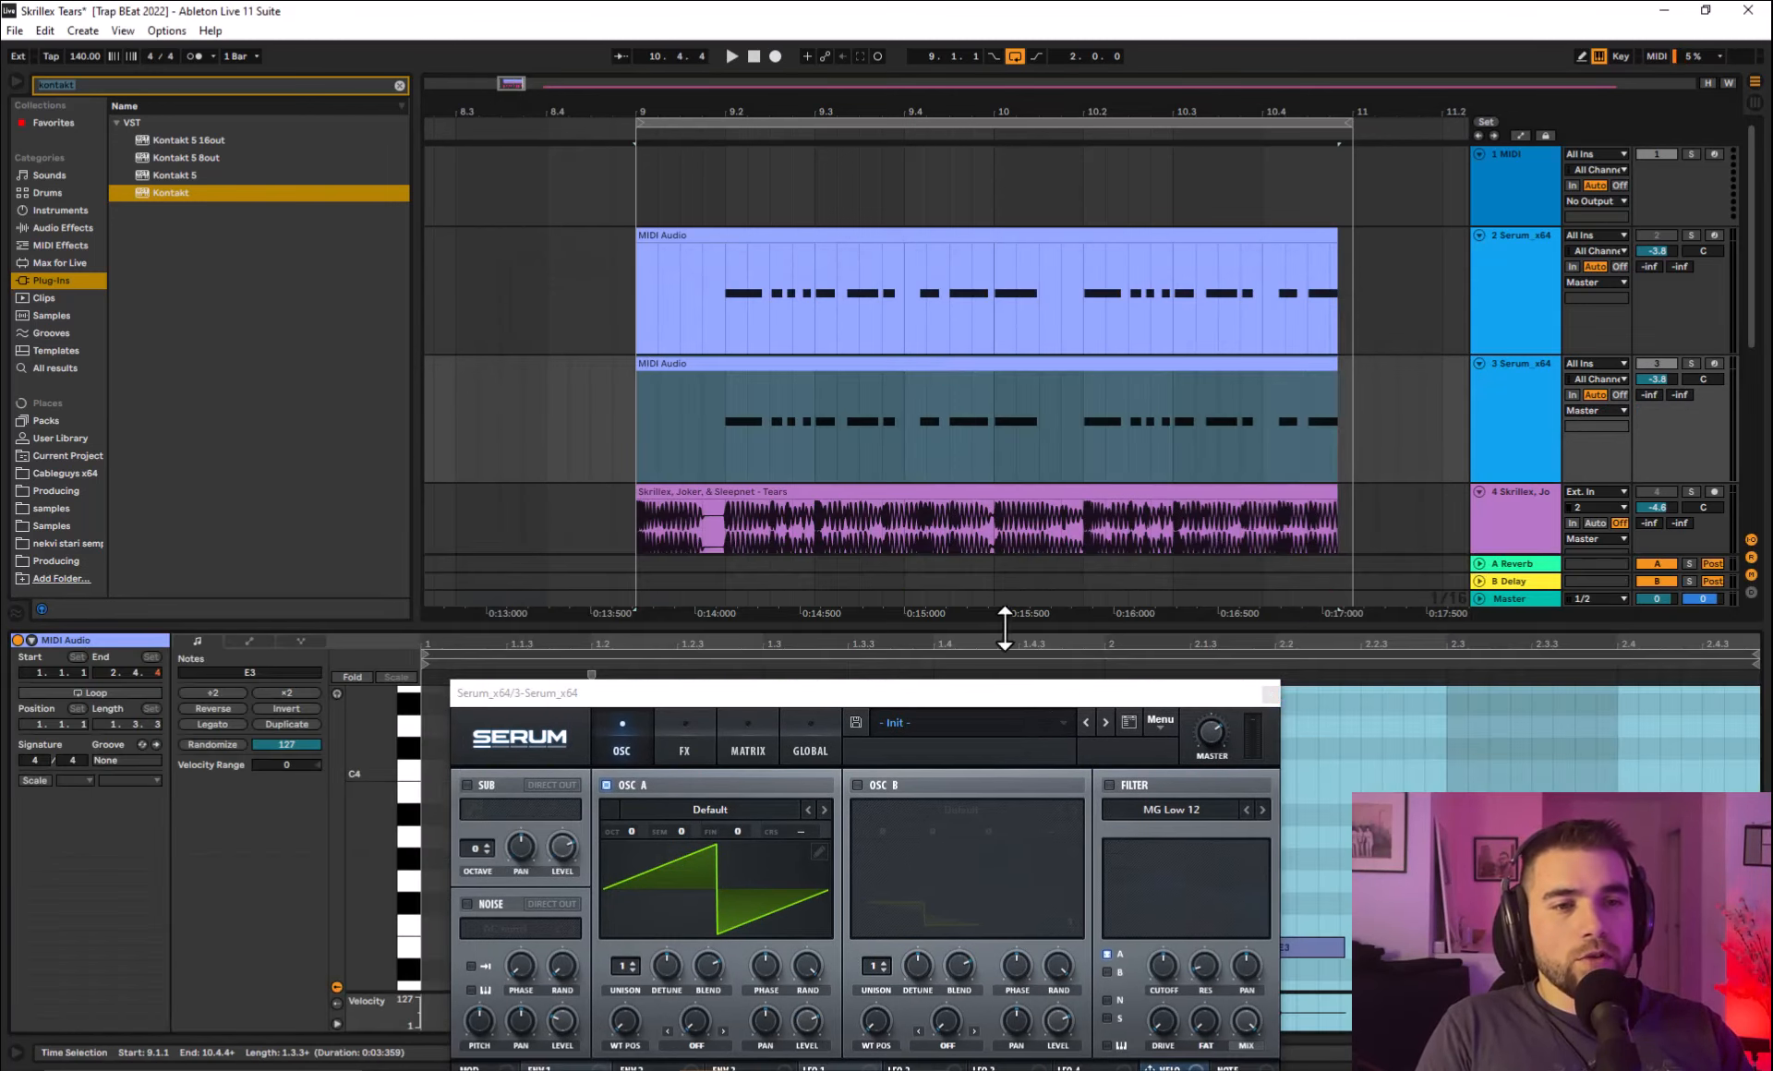
left_click_drag(1003, 691, 995, 1065)
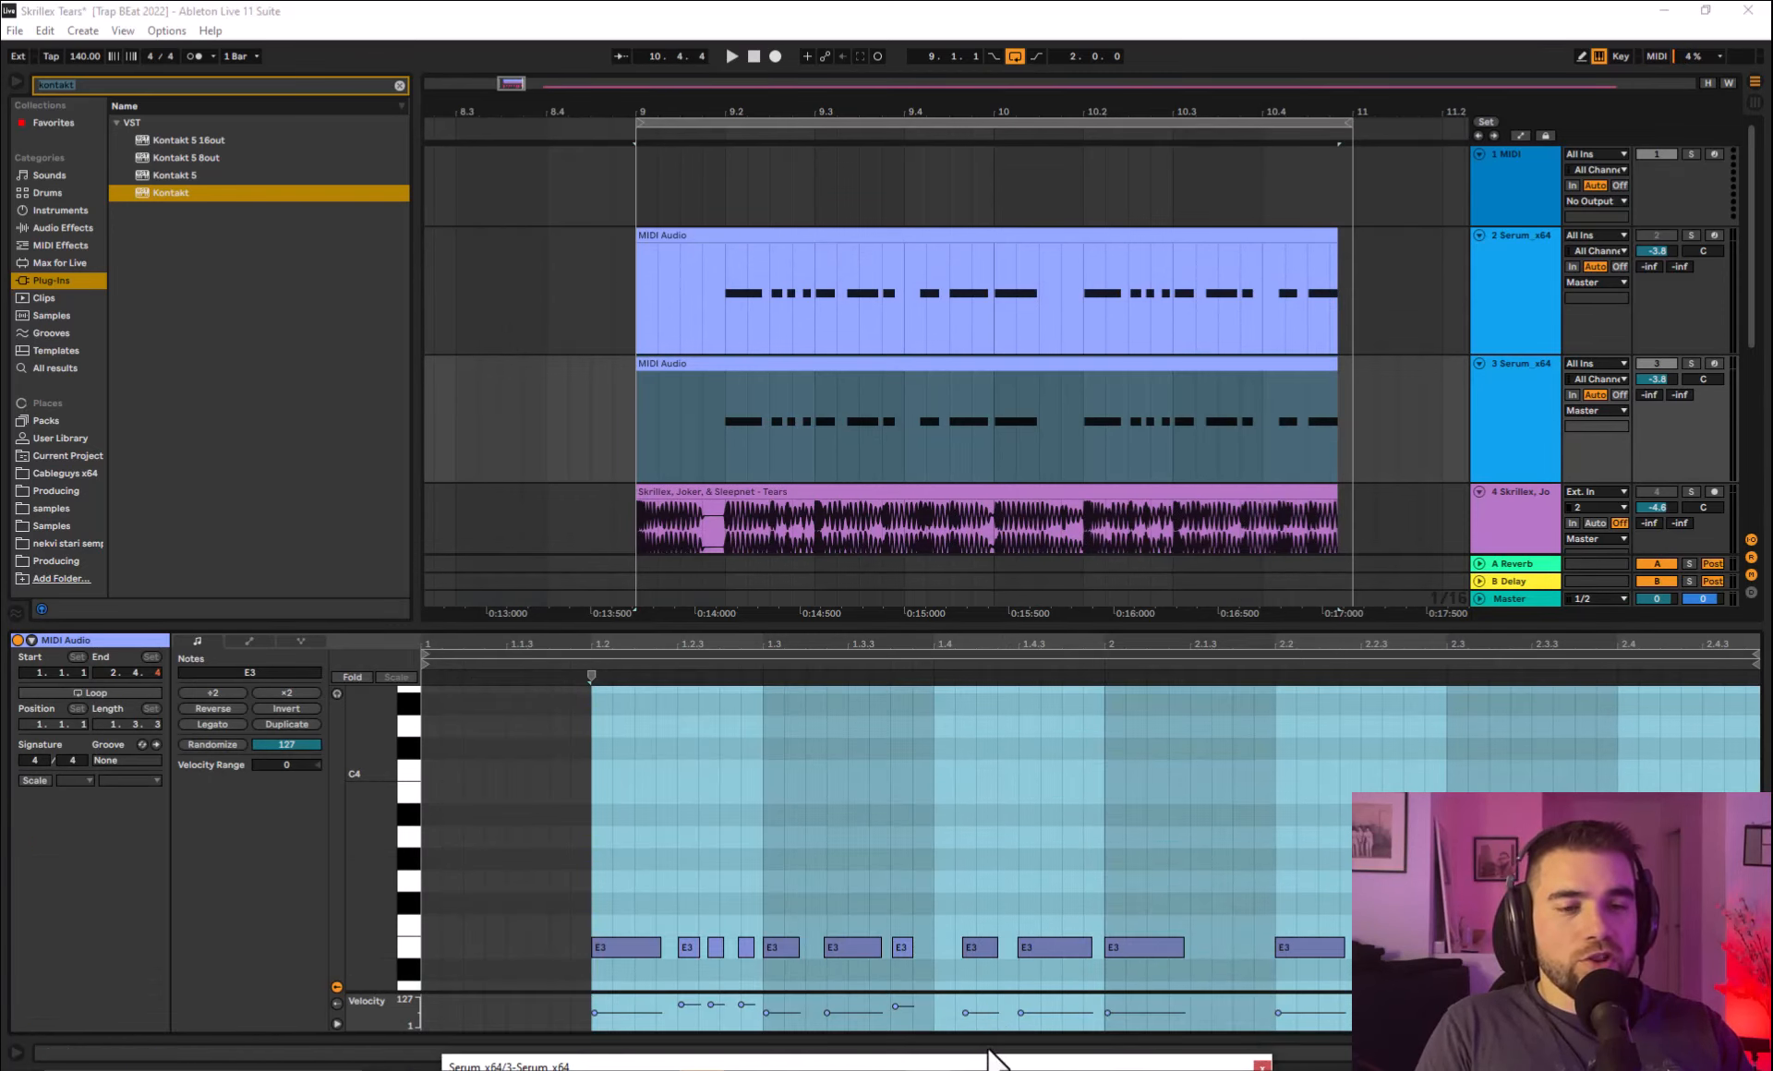
left_click_drag(992, 1064, 950, 349)
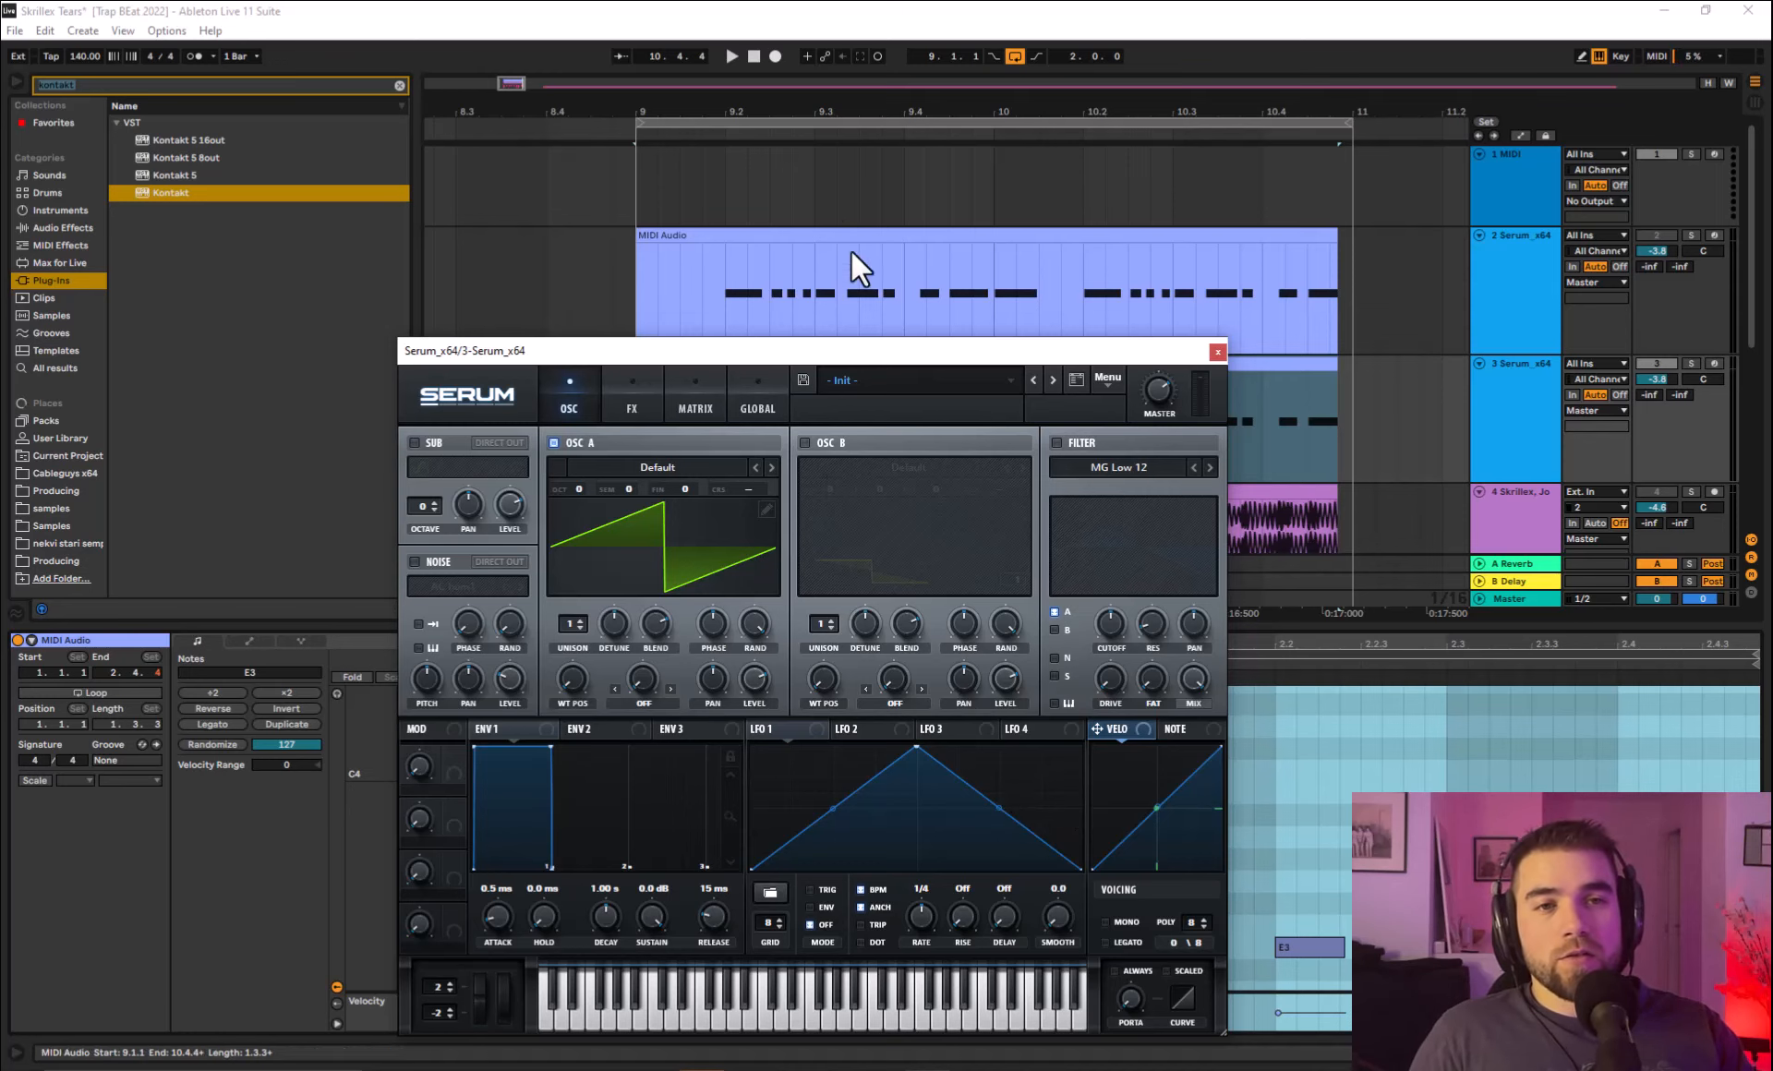
left_click_drag(1055, 354, 1100, 553)
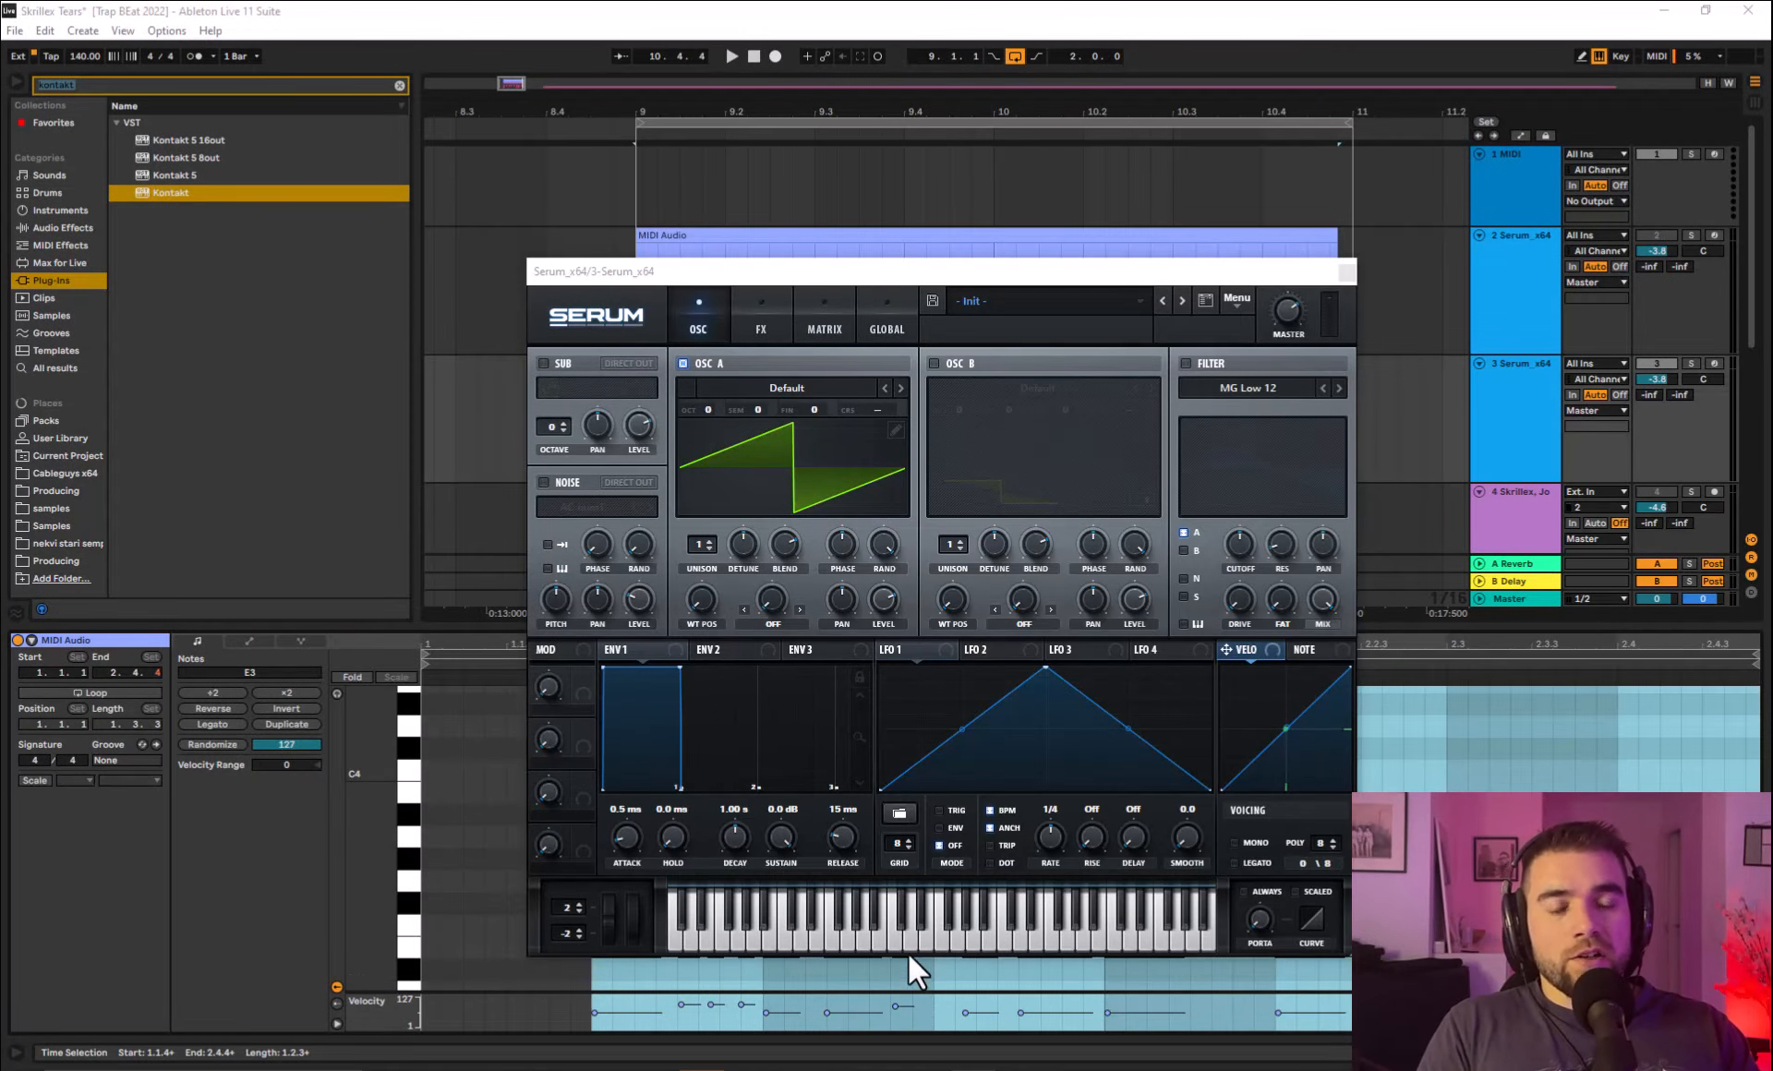
Set envelope 2's attack, decay, sustain and release to zero and assign the envelope to oscillator A's level.
left_click(720, 648)
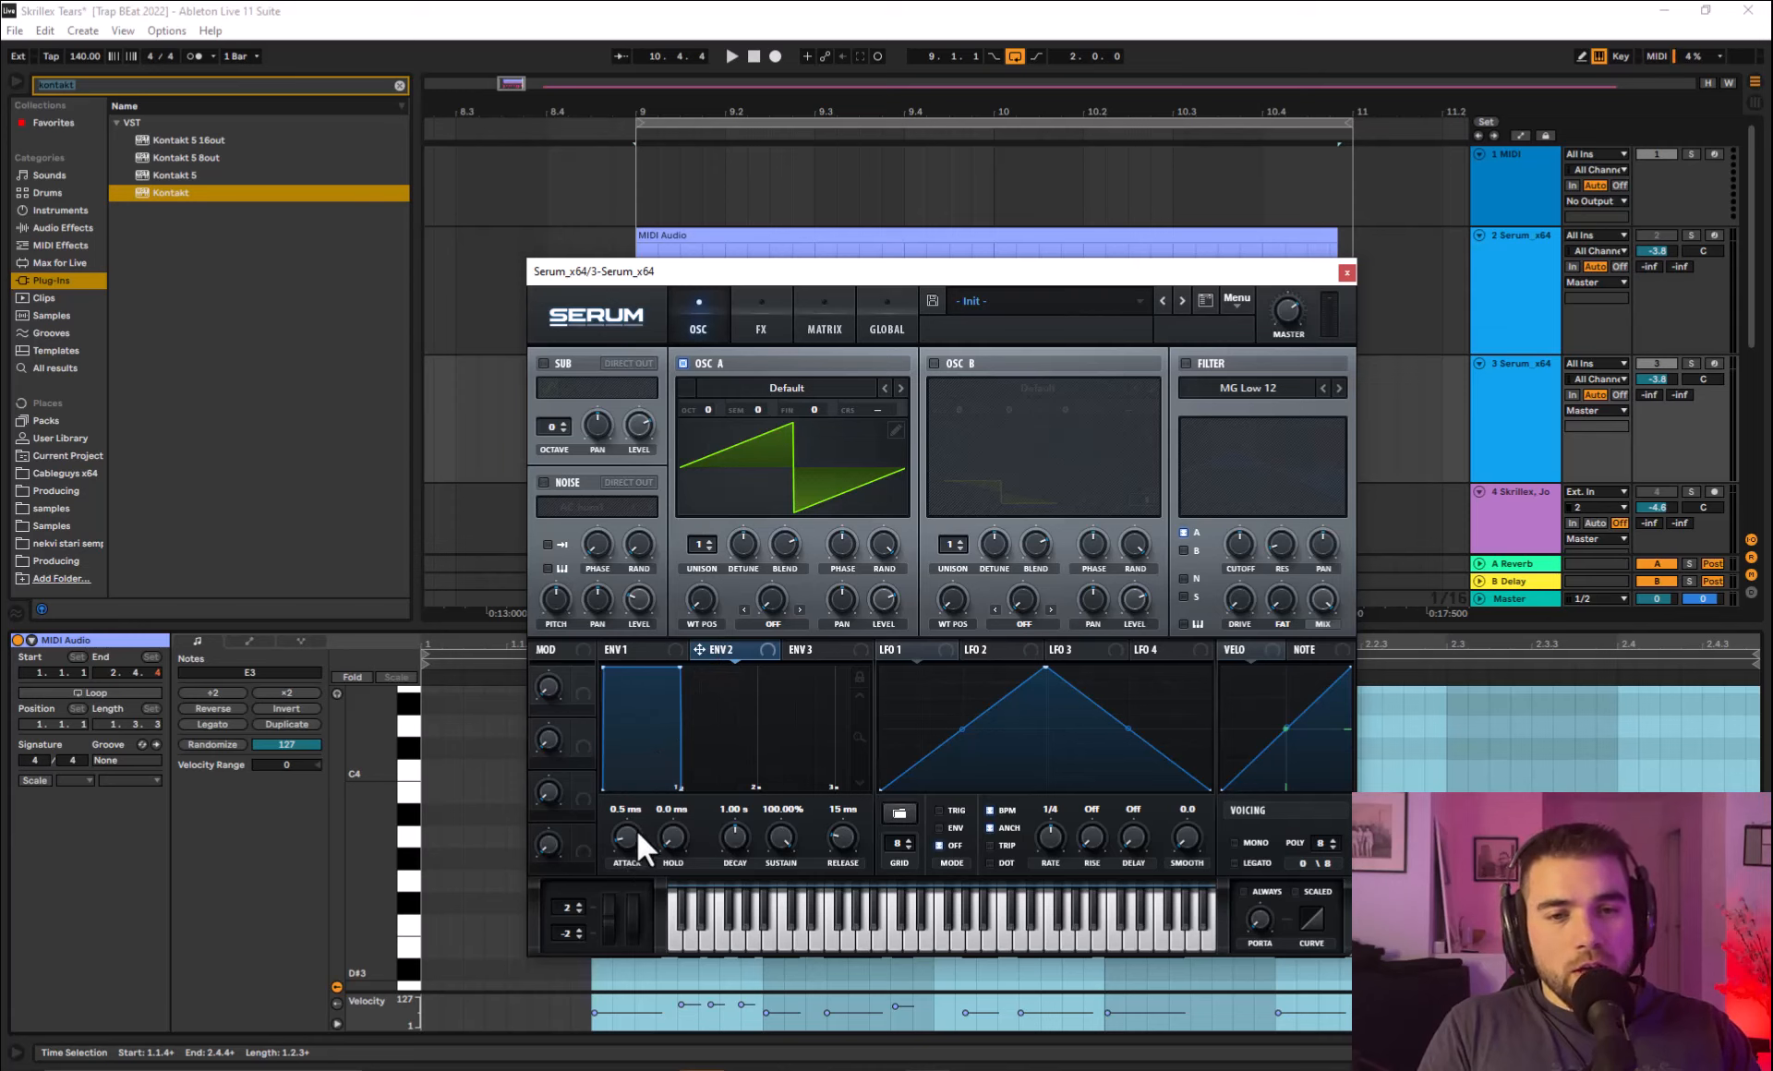
left_click_drag(634, 840, 637, 942)
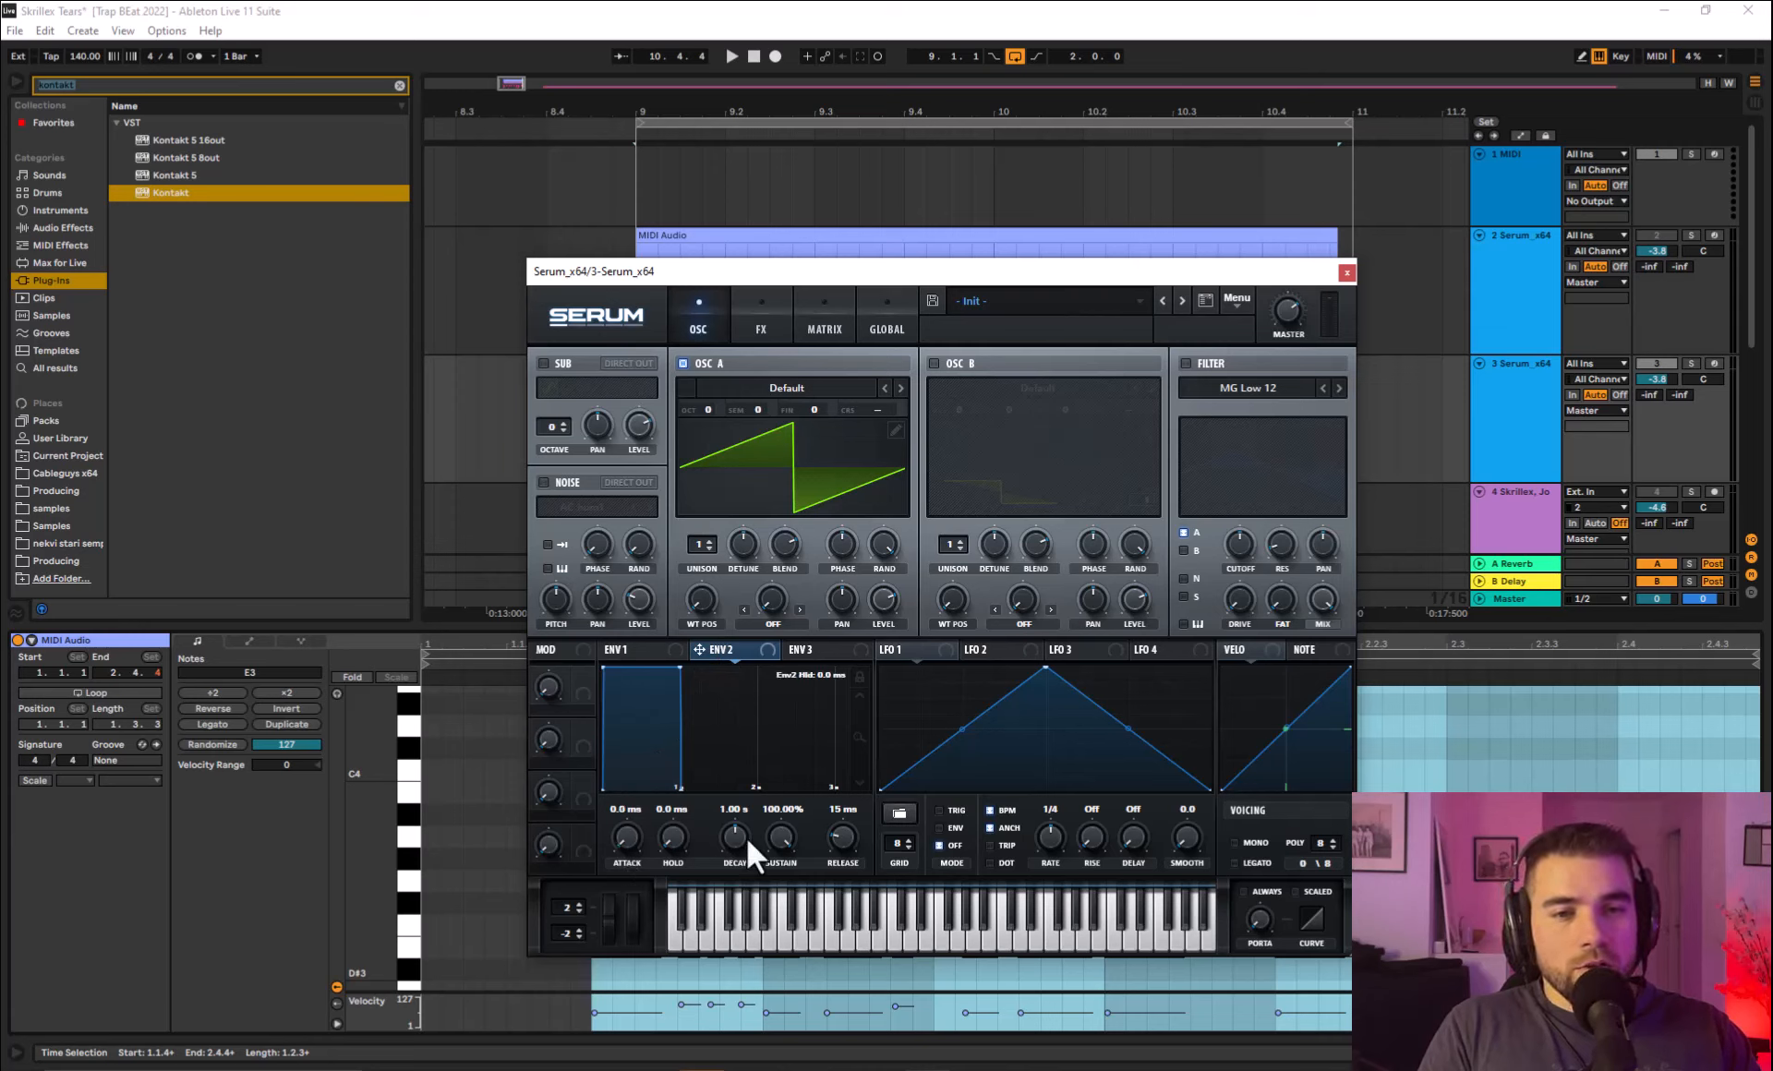
left_click_drag(745, 835, 749, 933)
left_click_drag(783, 833, 823, 1059)
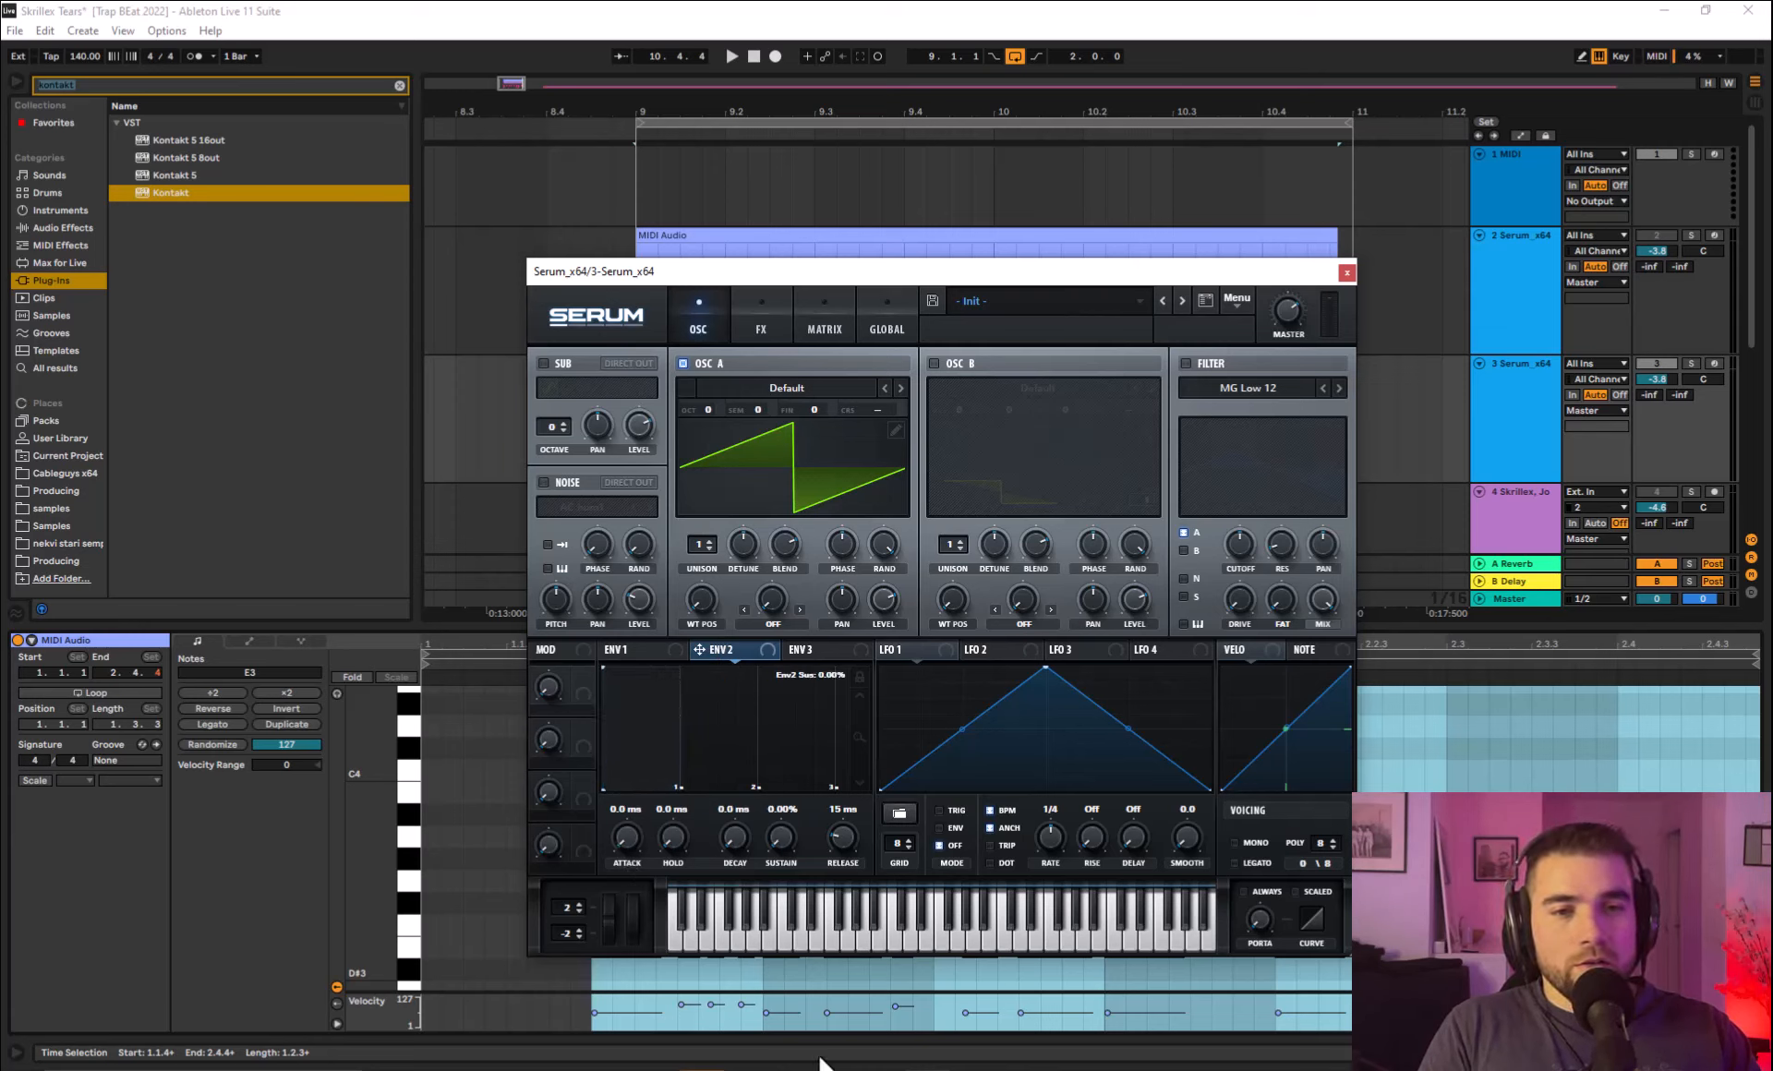
left_click_drag(841, 848, 842, 951)
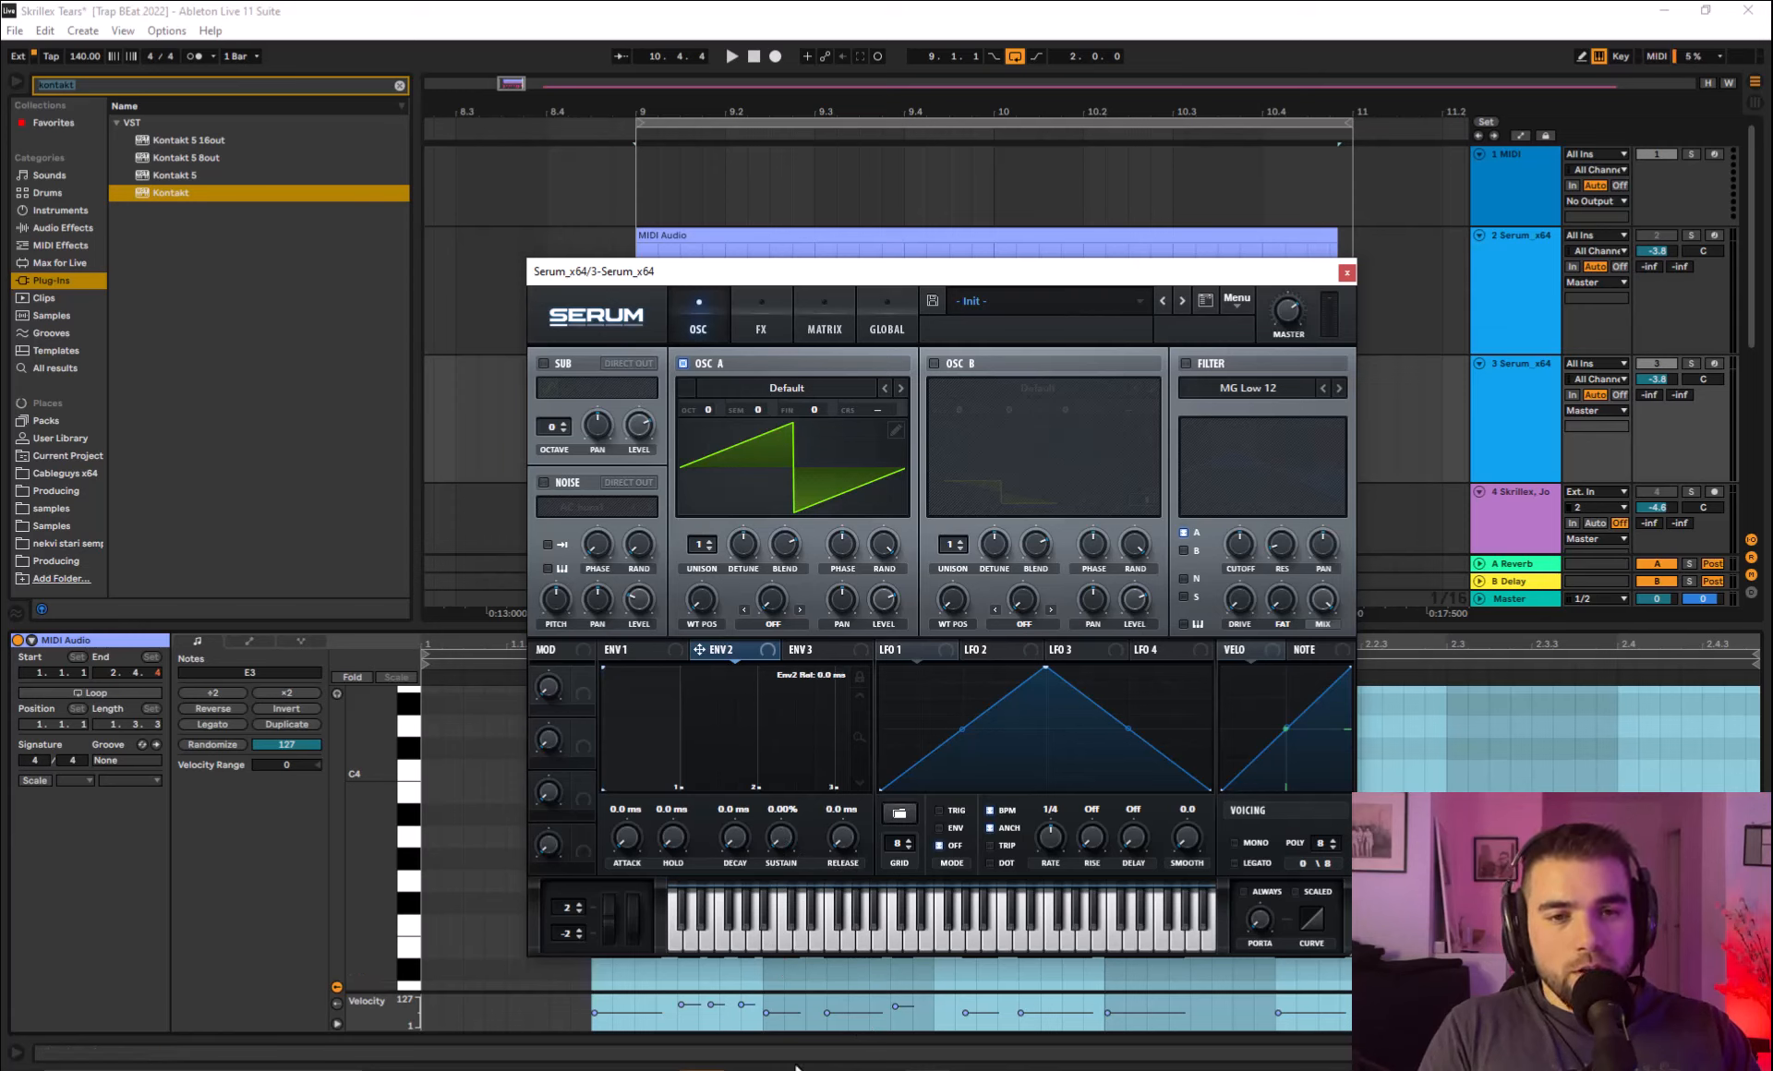
left_click_drag(700, 652, 901, 490)
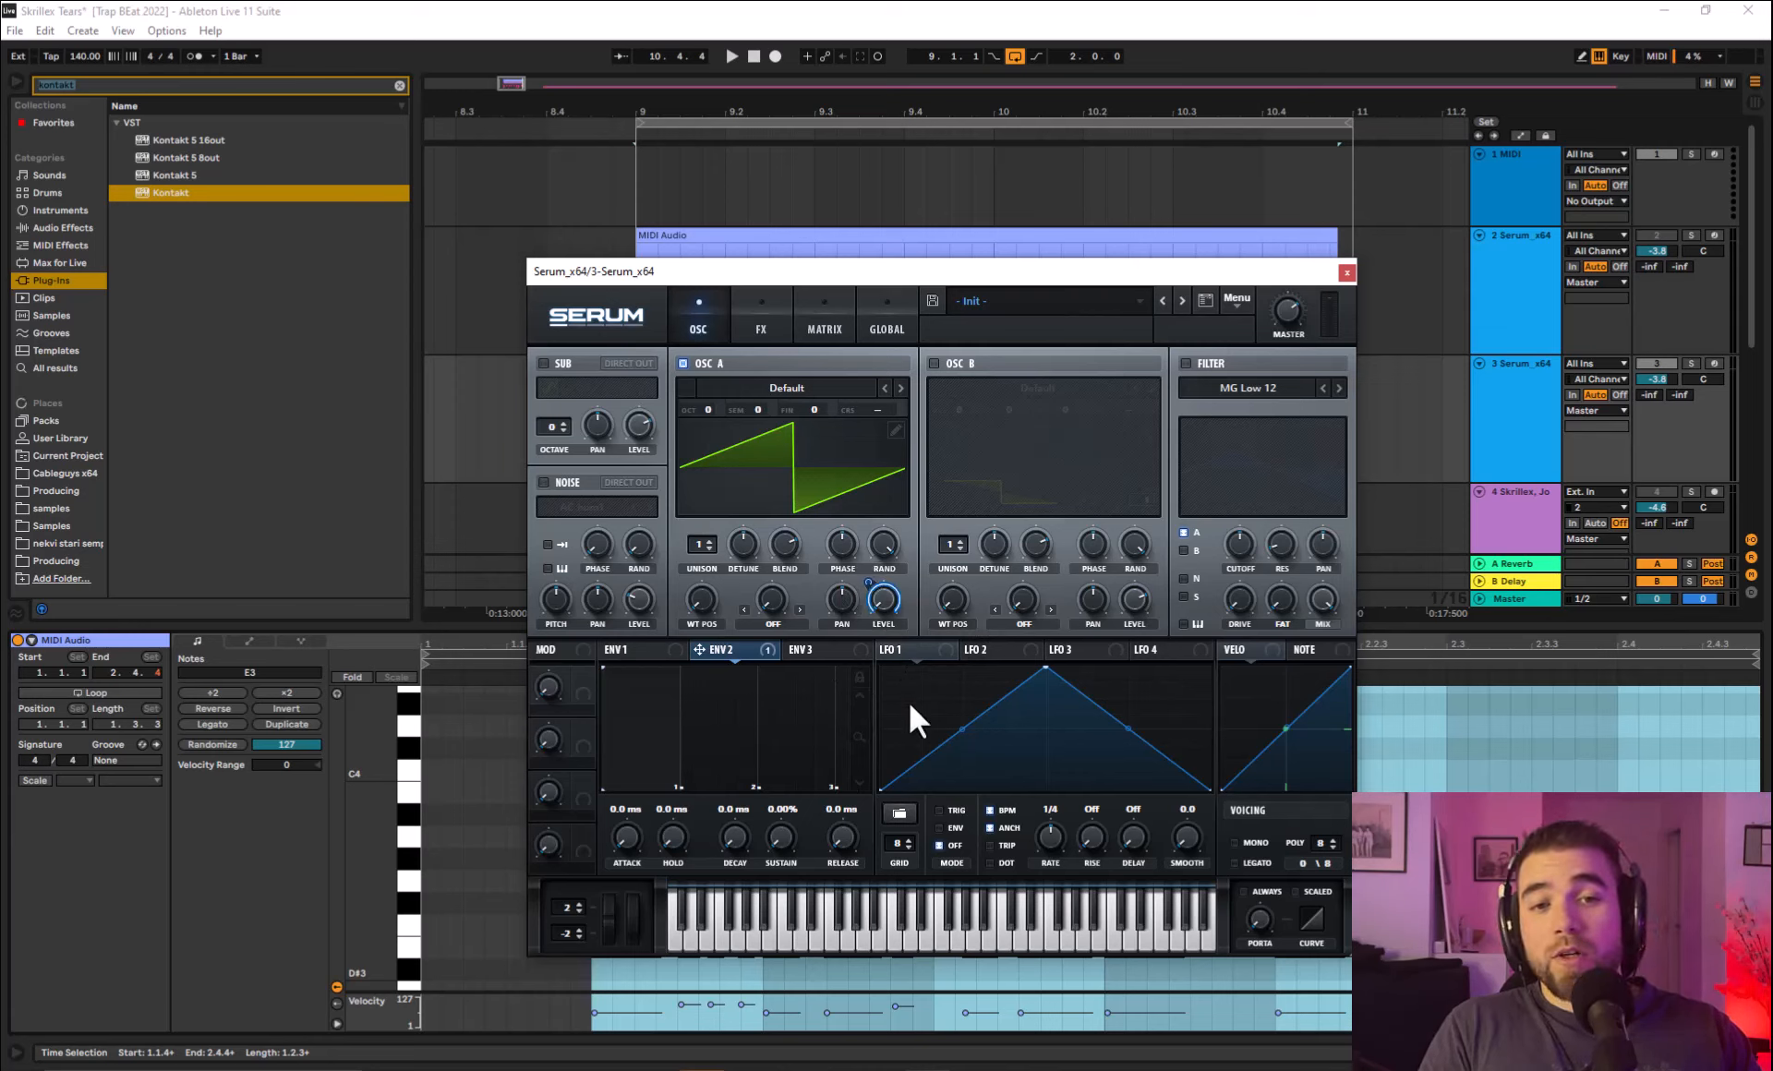
Solo the third track's Serum and set envelope 2's decay to 18 ms while the loop plays.
key("space")
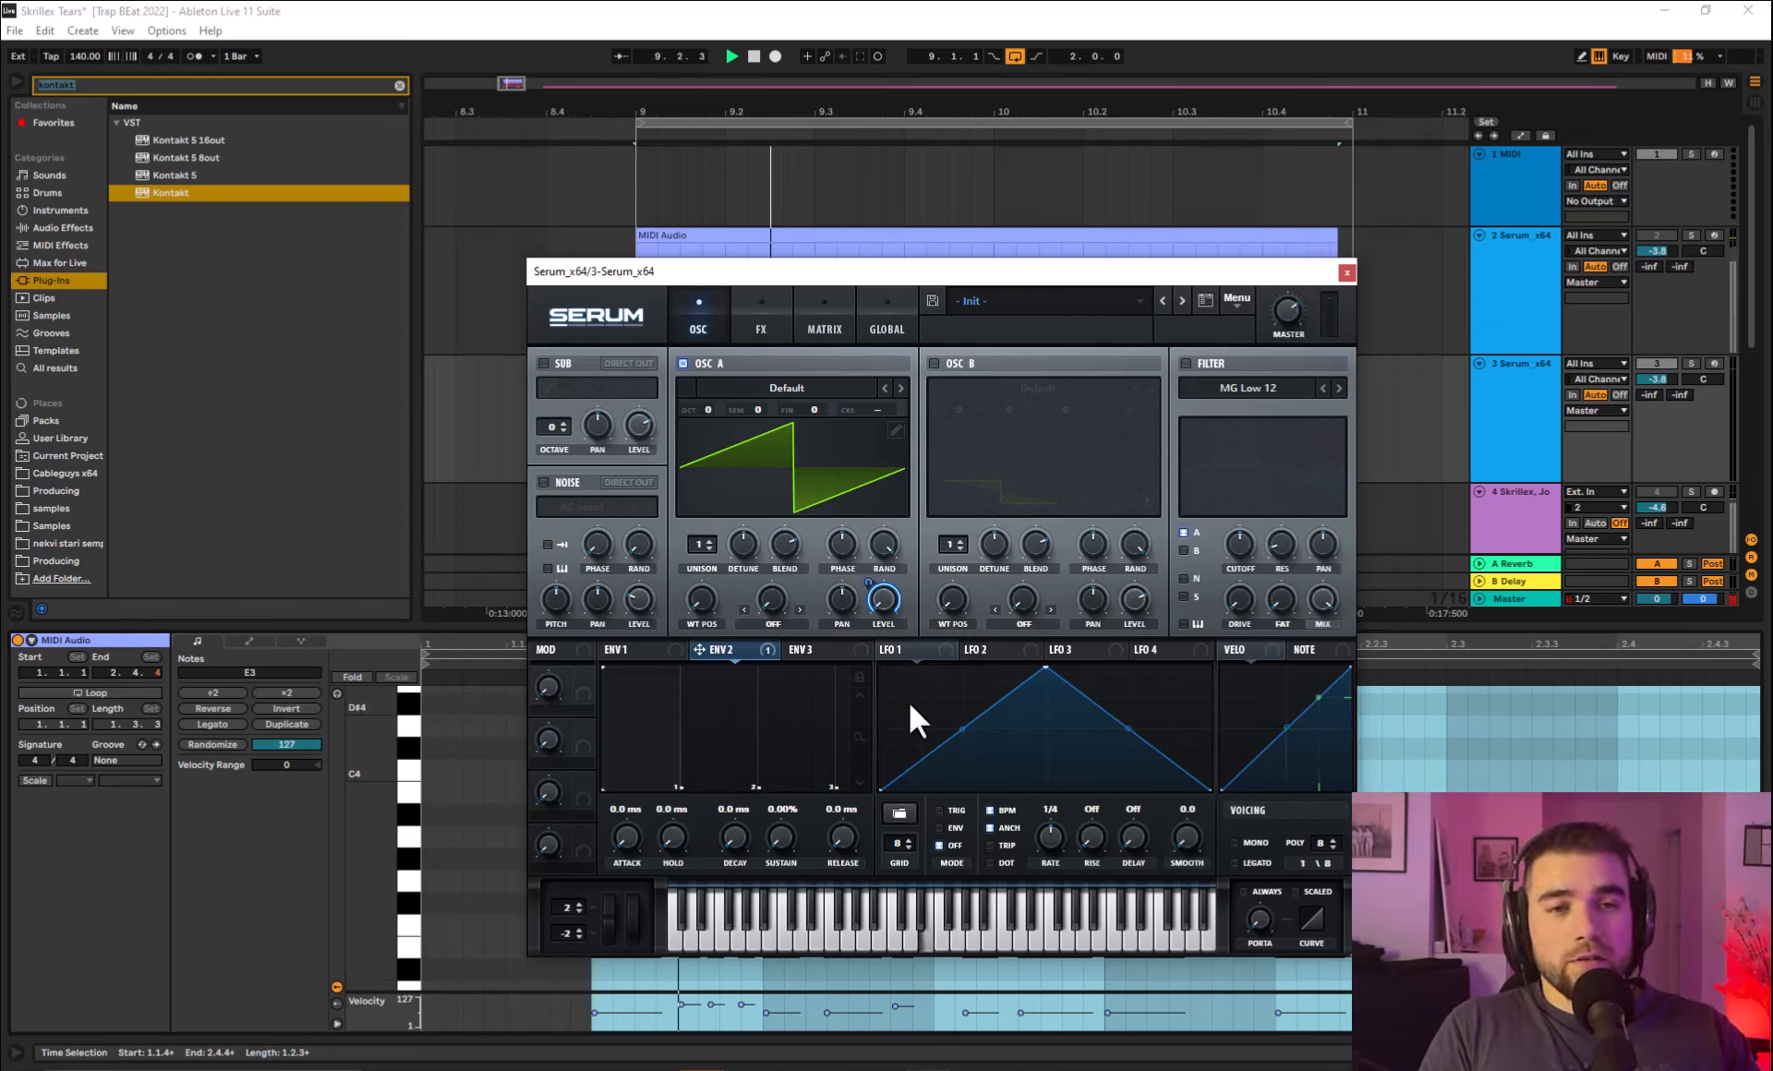
left_click(1692, 362)
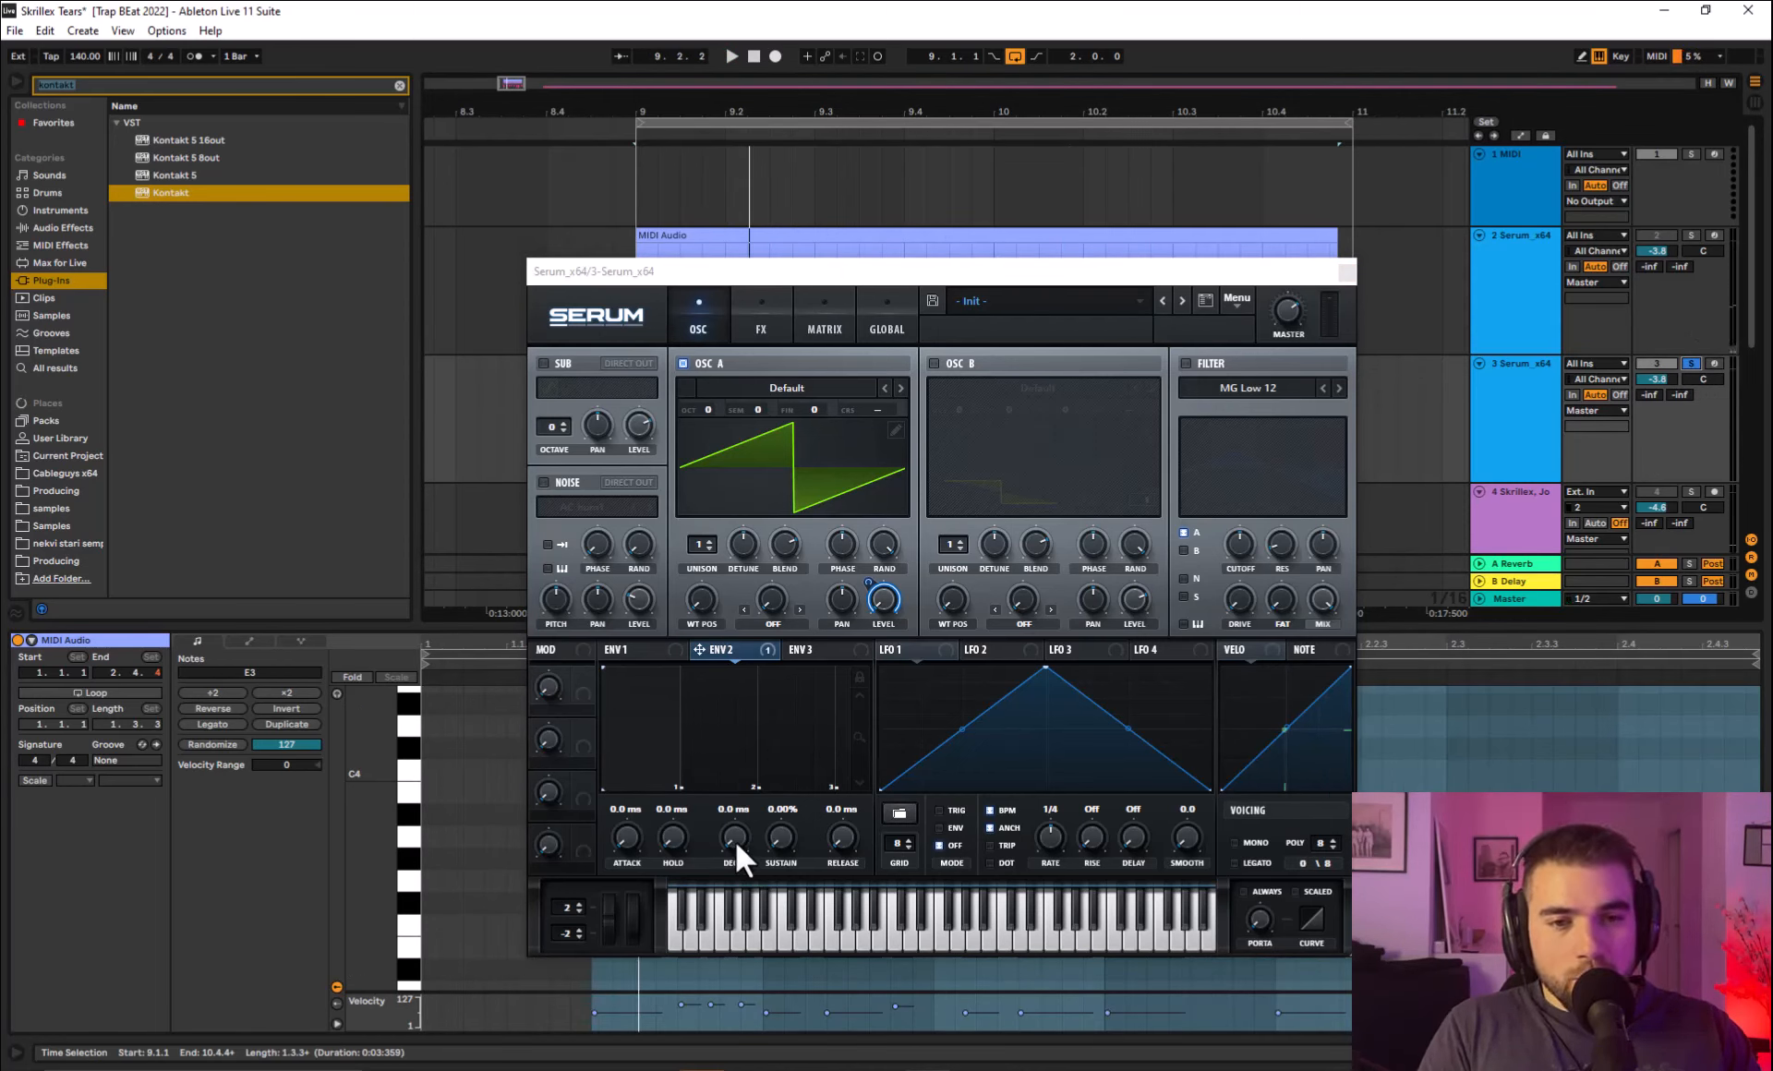
left_click_drag(734, 838, 757, 802)
key("space")
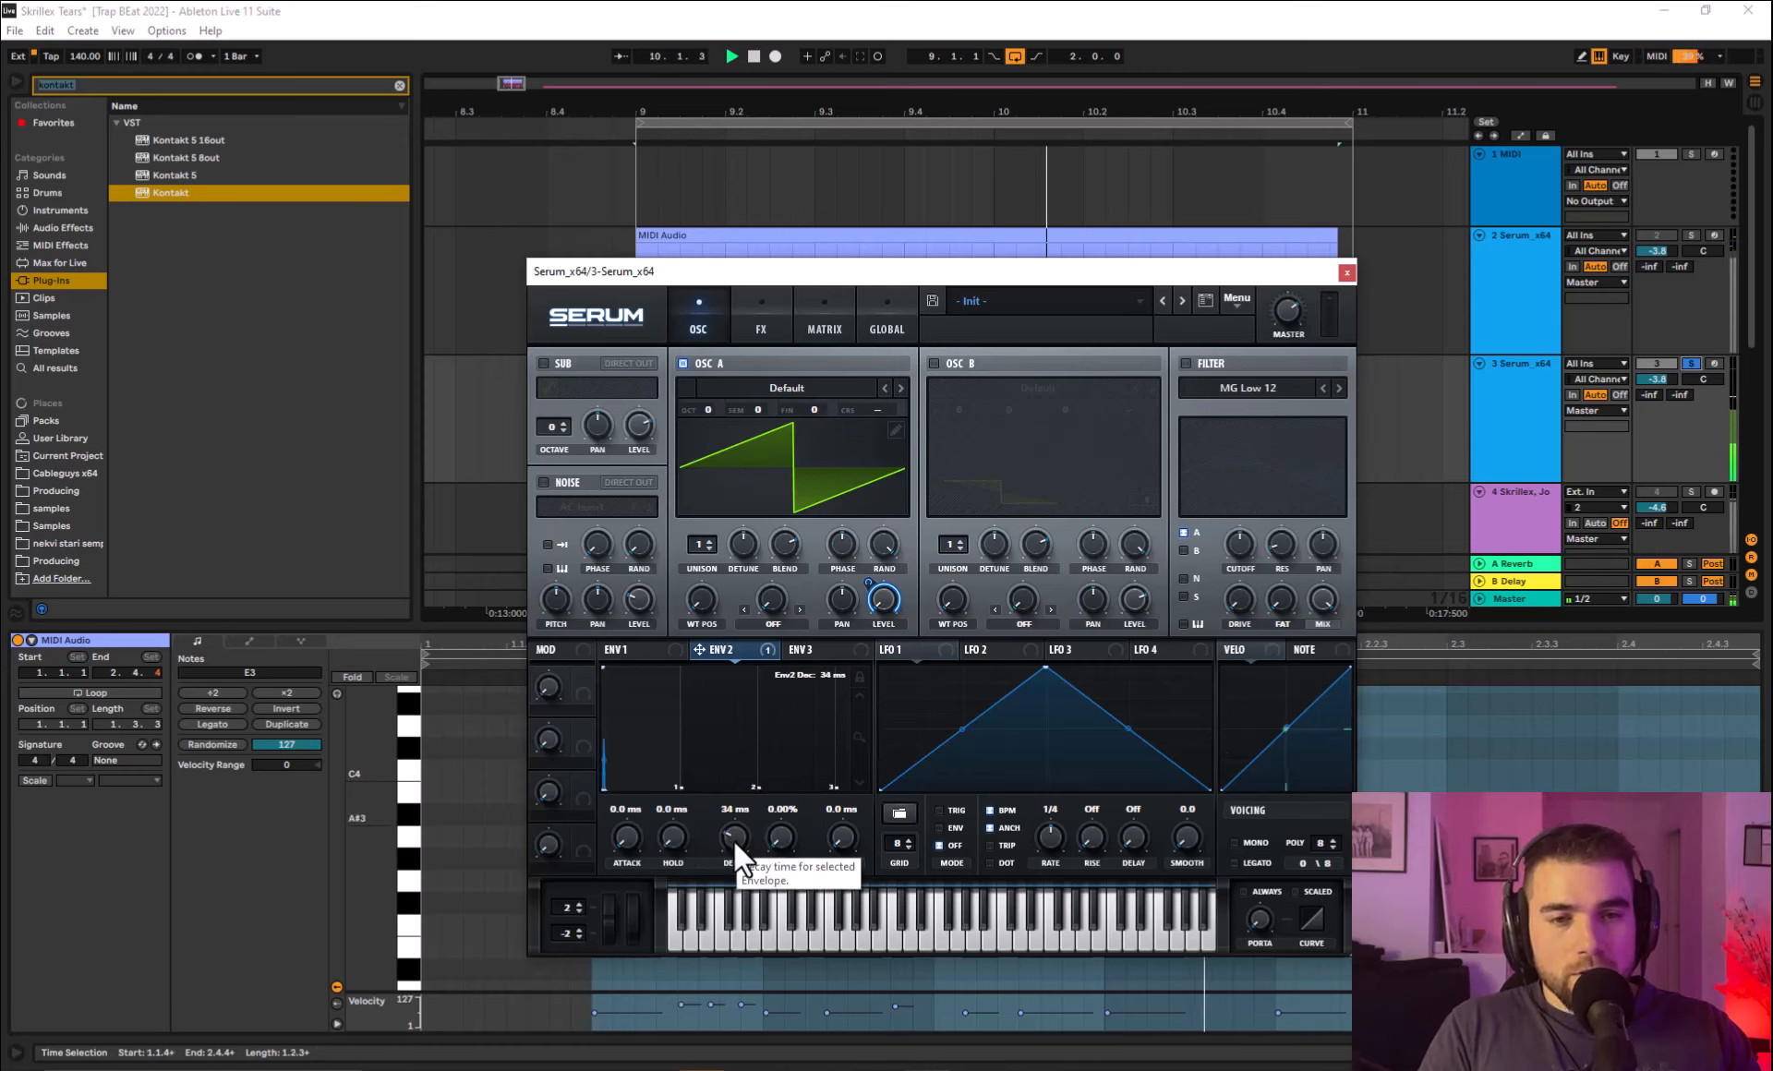
scroll(734, 840, "down", 3)
scroll(734, 843, "up", 1)
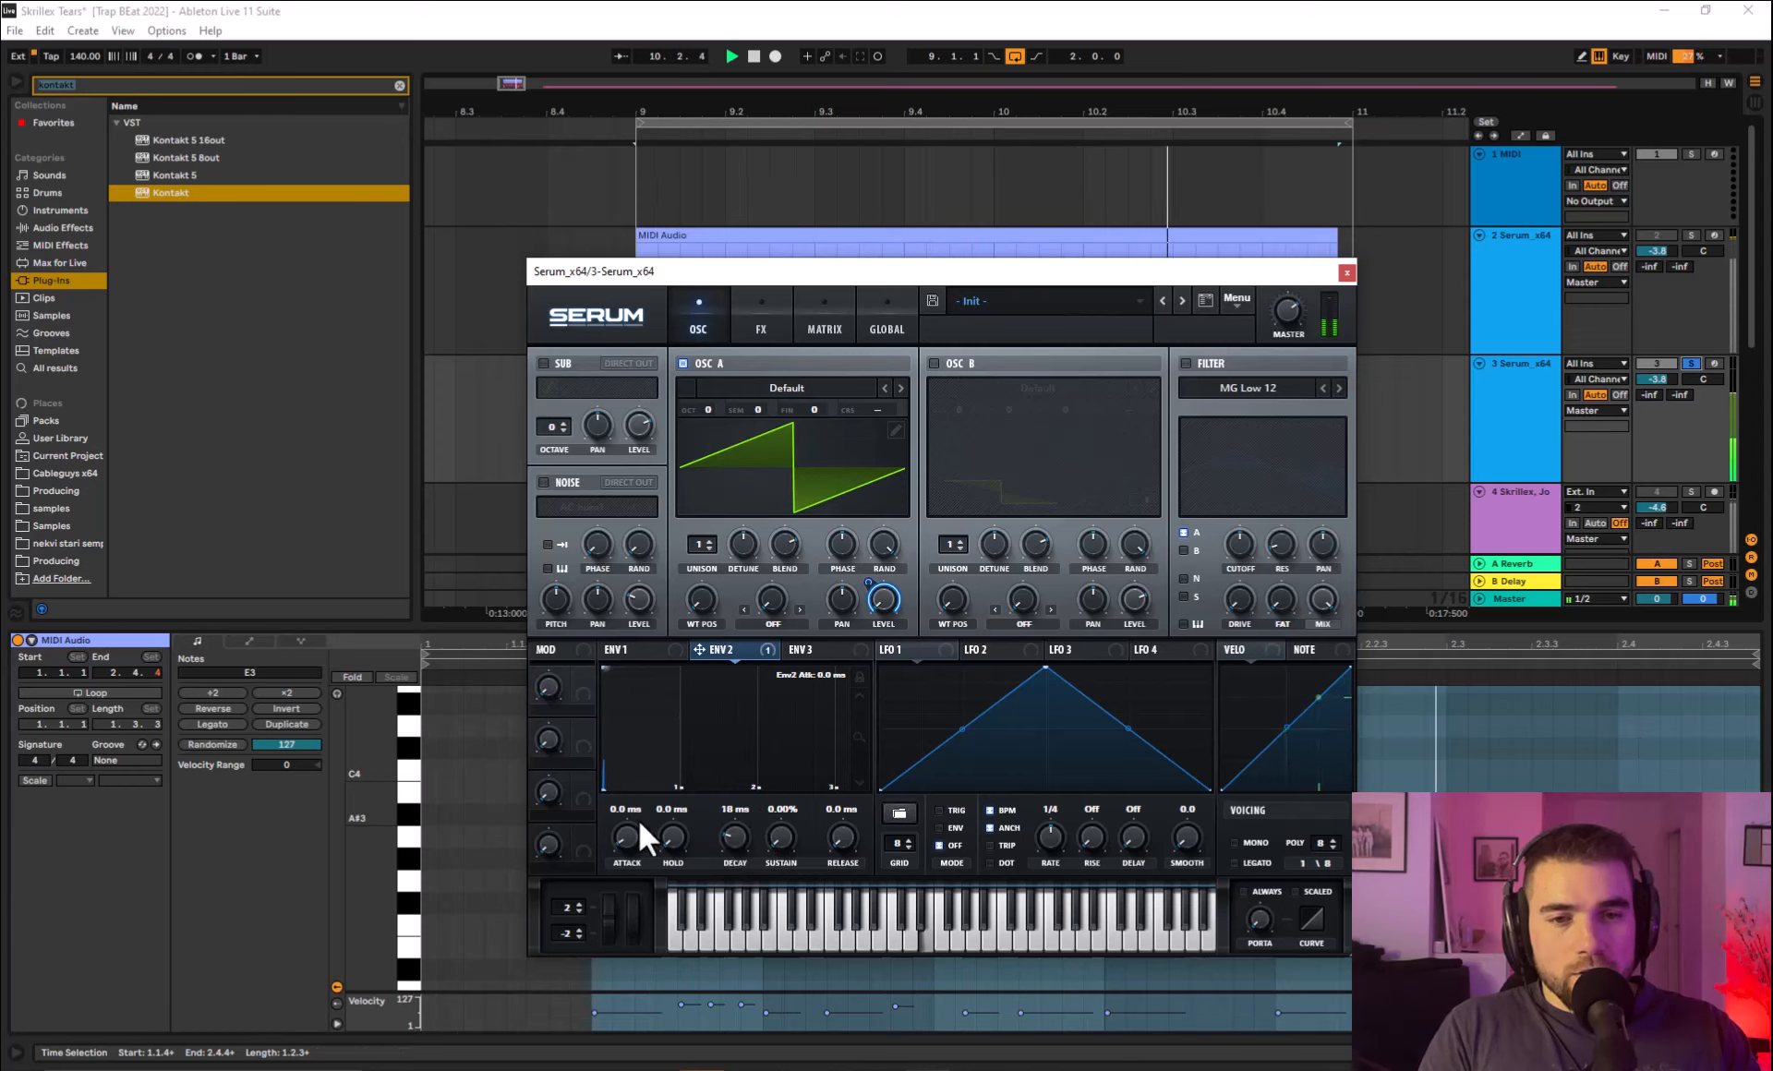
Set envelope 2's attack to 0.4 ms, hold to 0.1 ms and release to 76 ms, checking by ear.
scroll(637, 818, "up", 1)
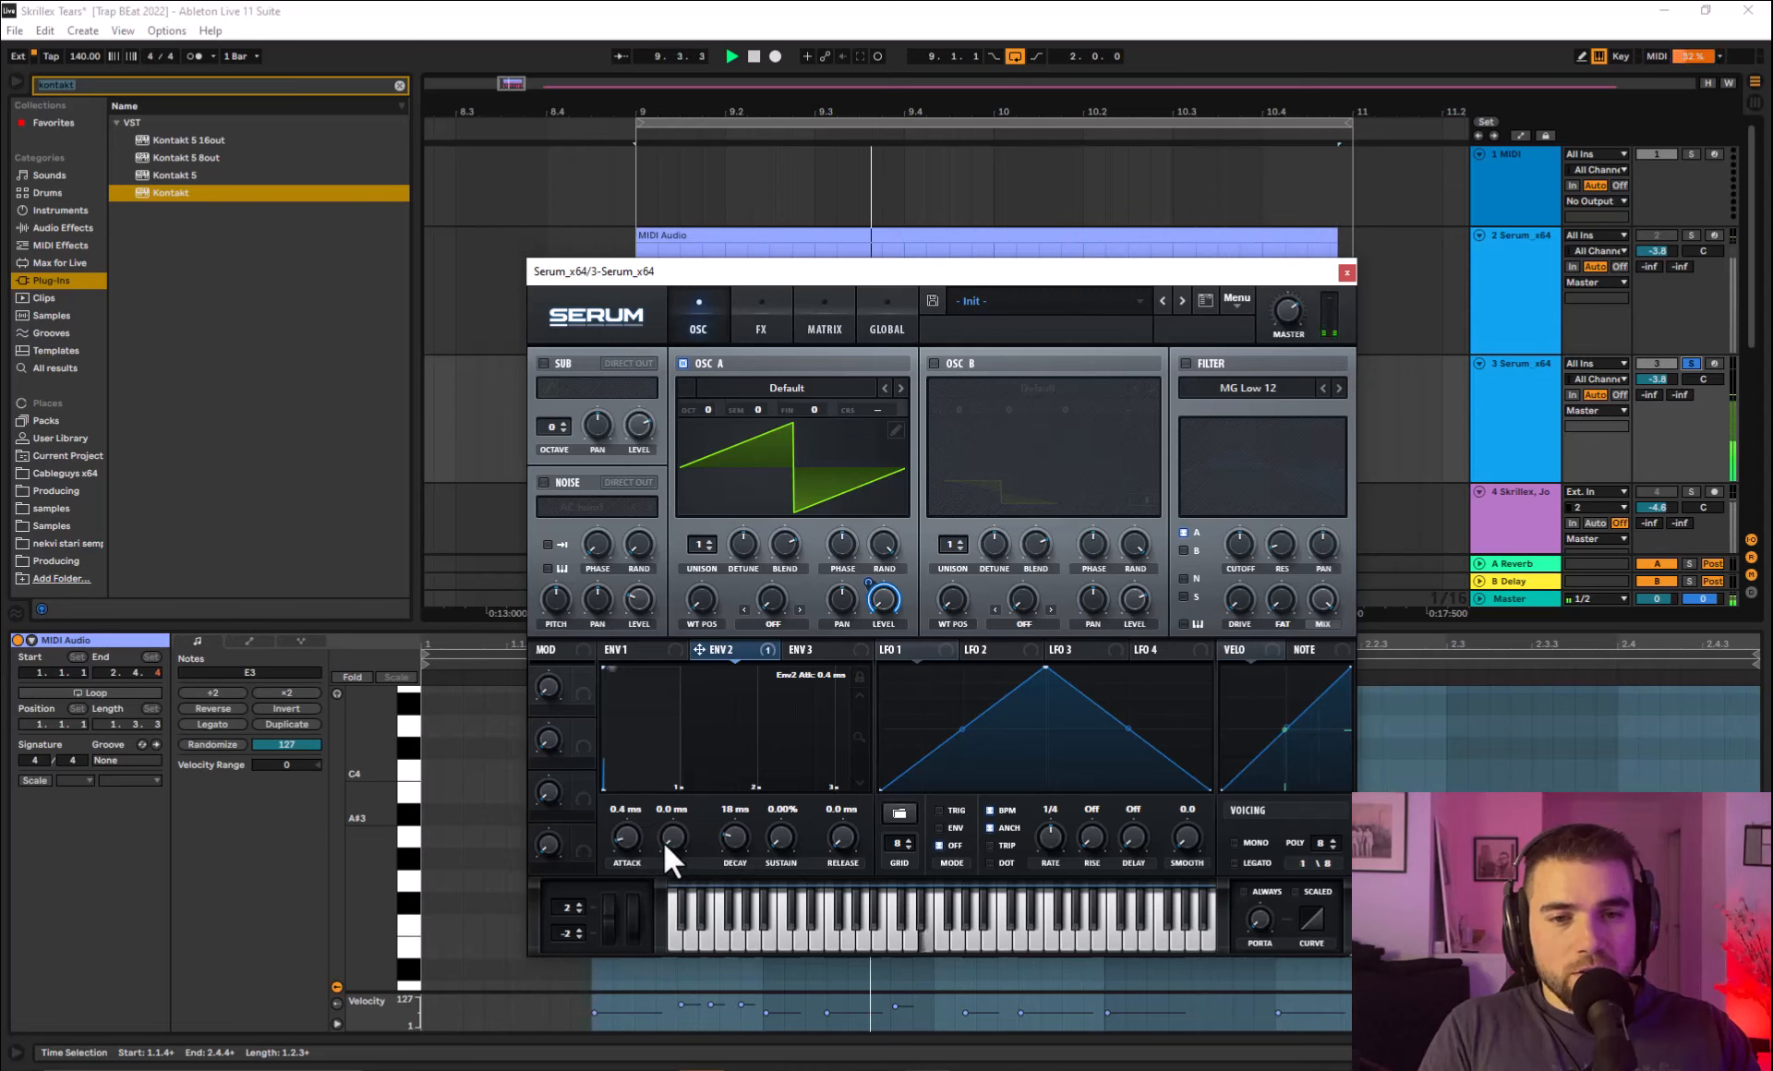
scroll(674, 828, "up", 1)
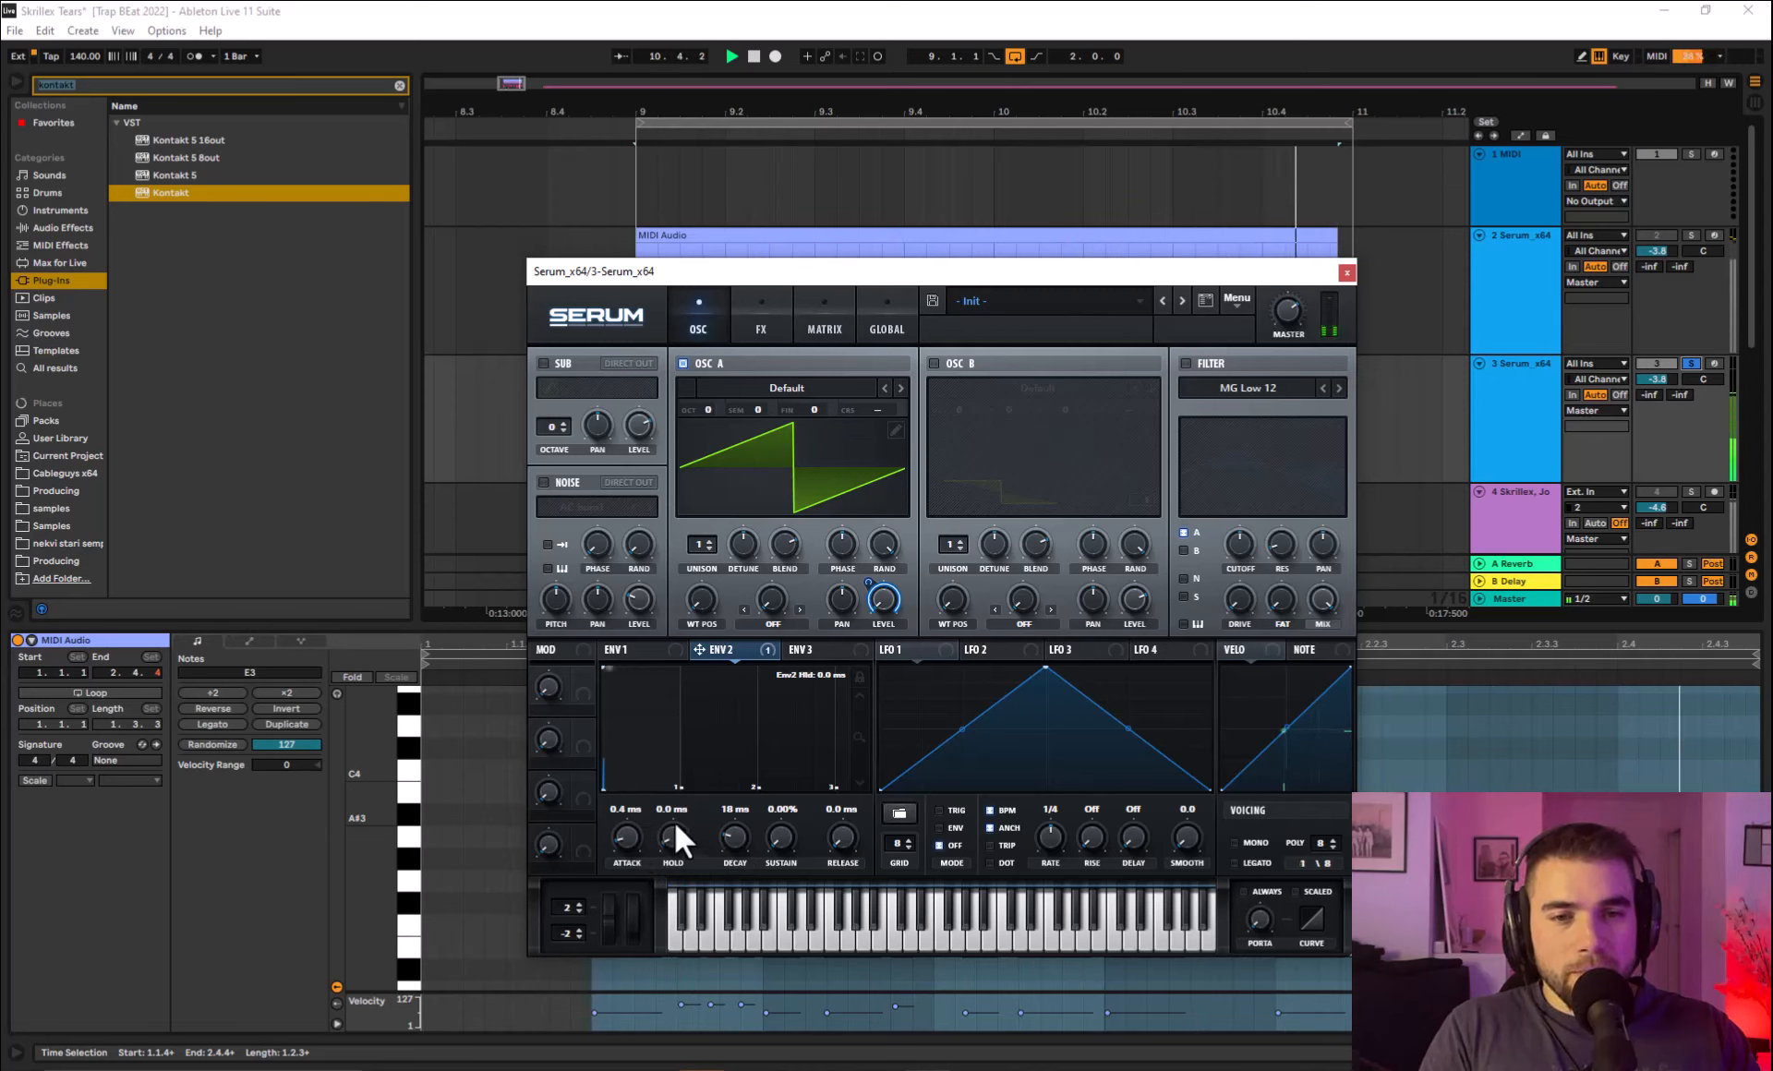
left_click_drag(841, 835, 853, 812)
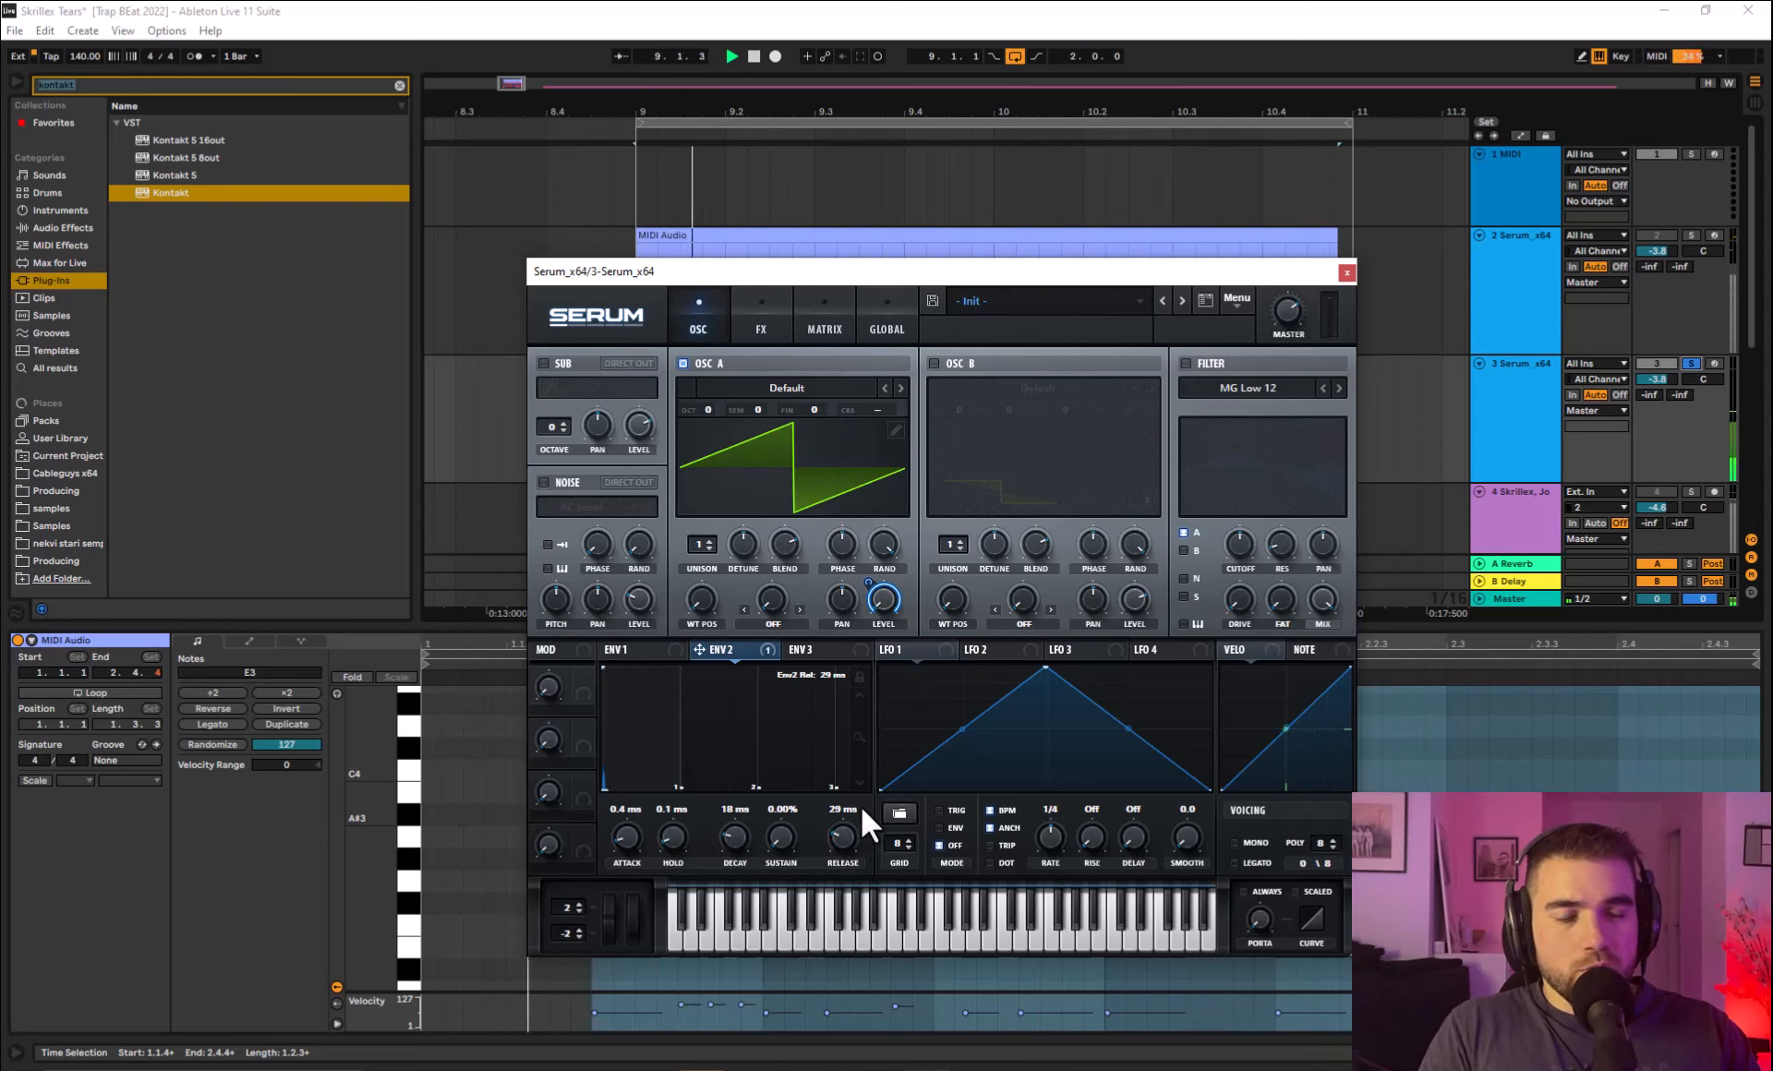
left_click_drag(837, 839, 838, 830)
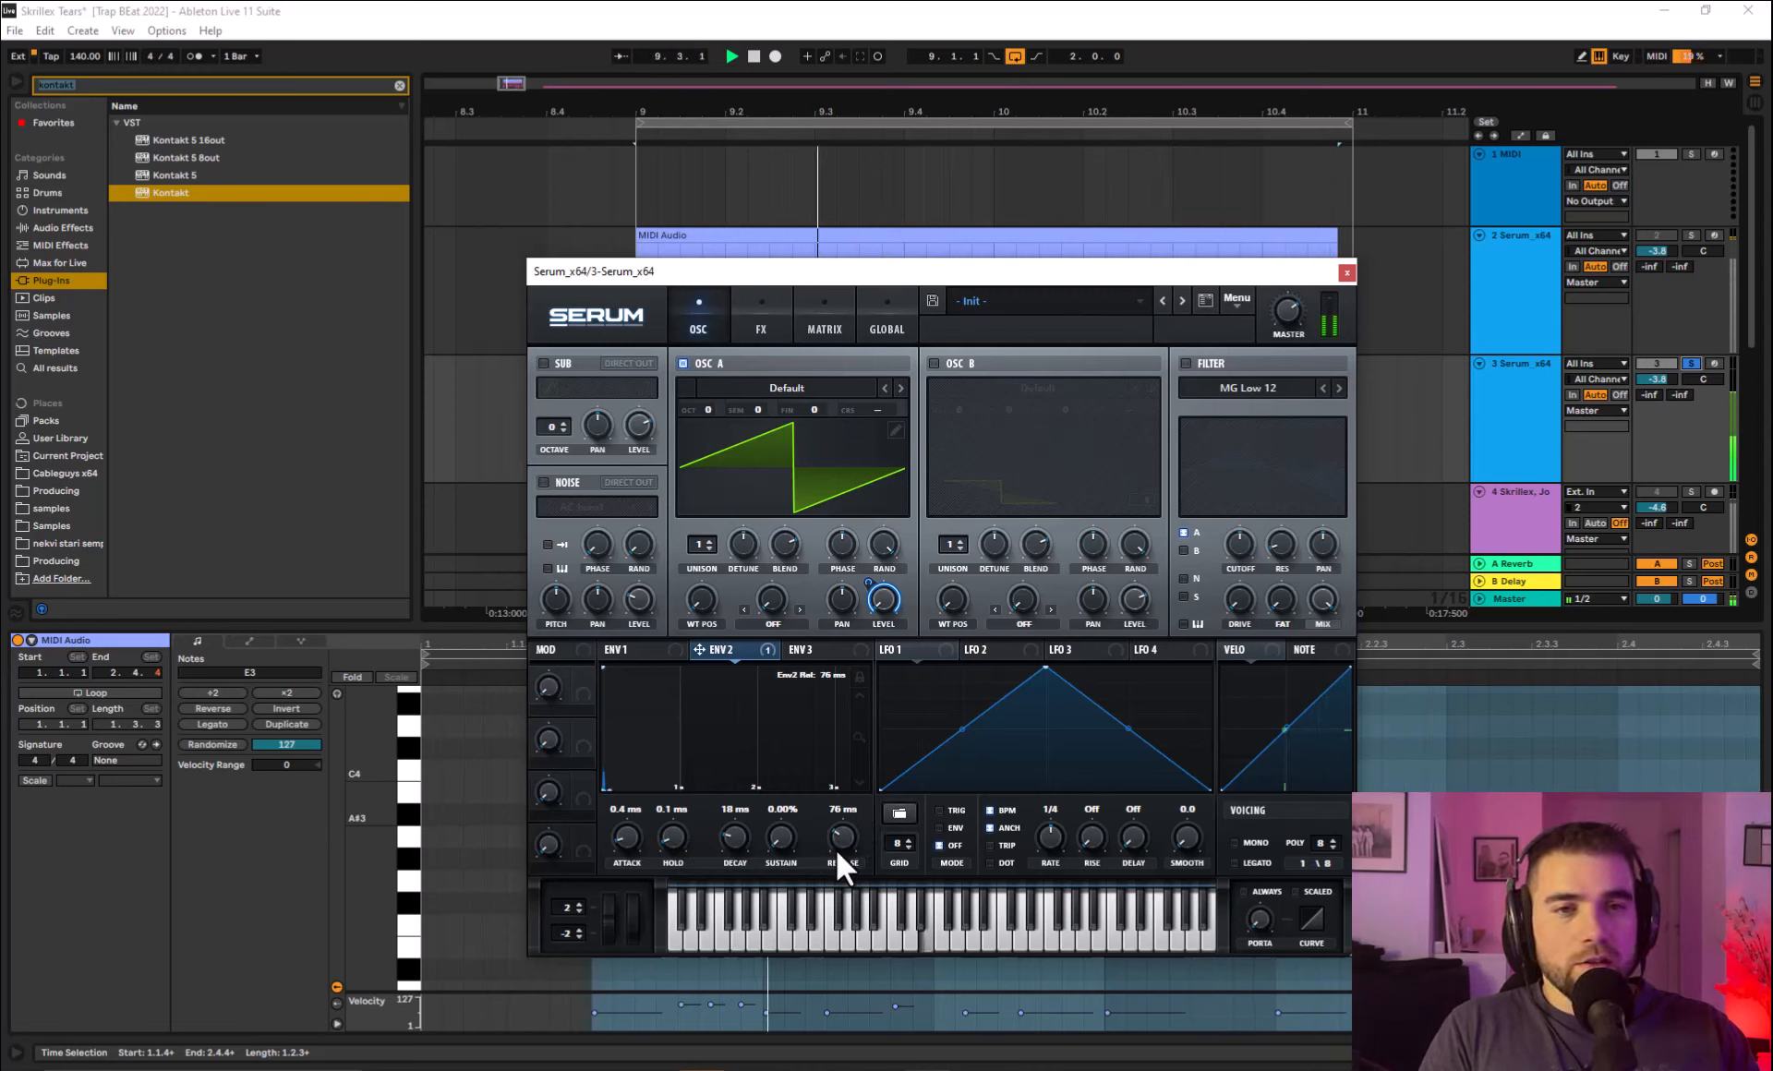
key("space")
Load the analog Basic Shapes wavetable into oscillator A, show it in 3D and play the loop.
left_click(762, 394)
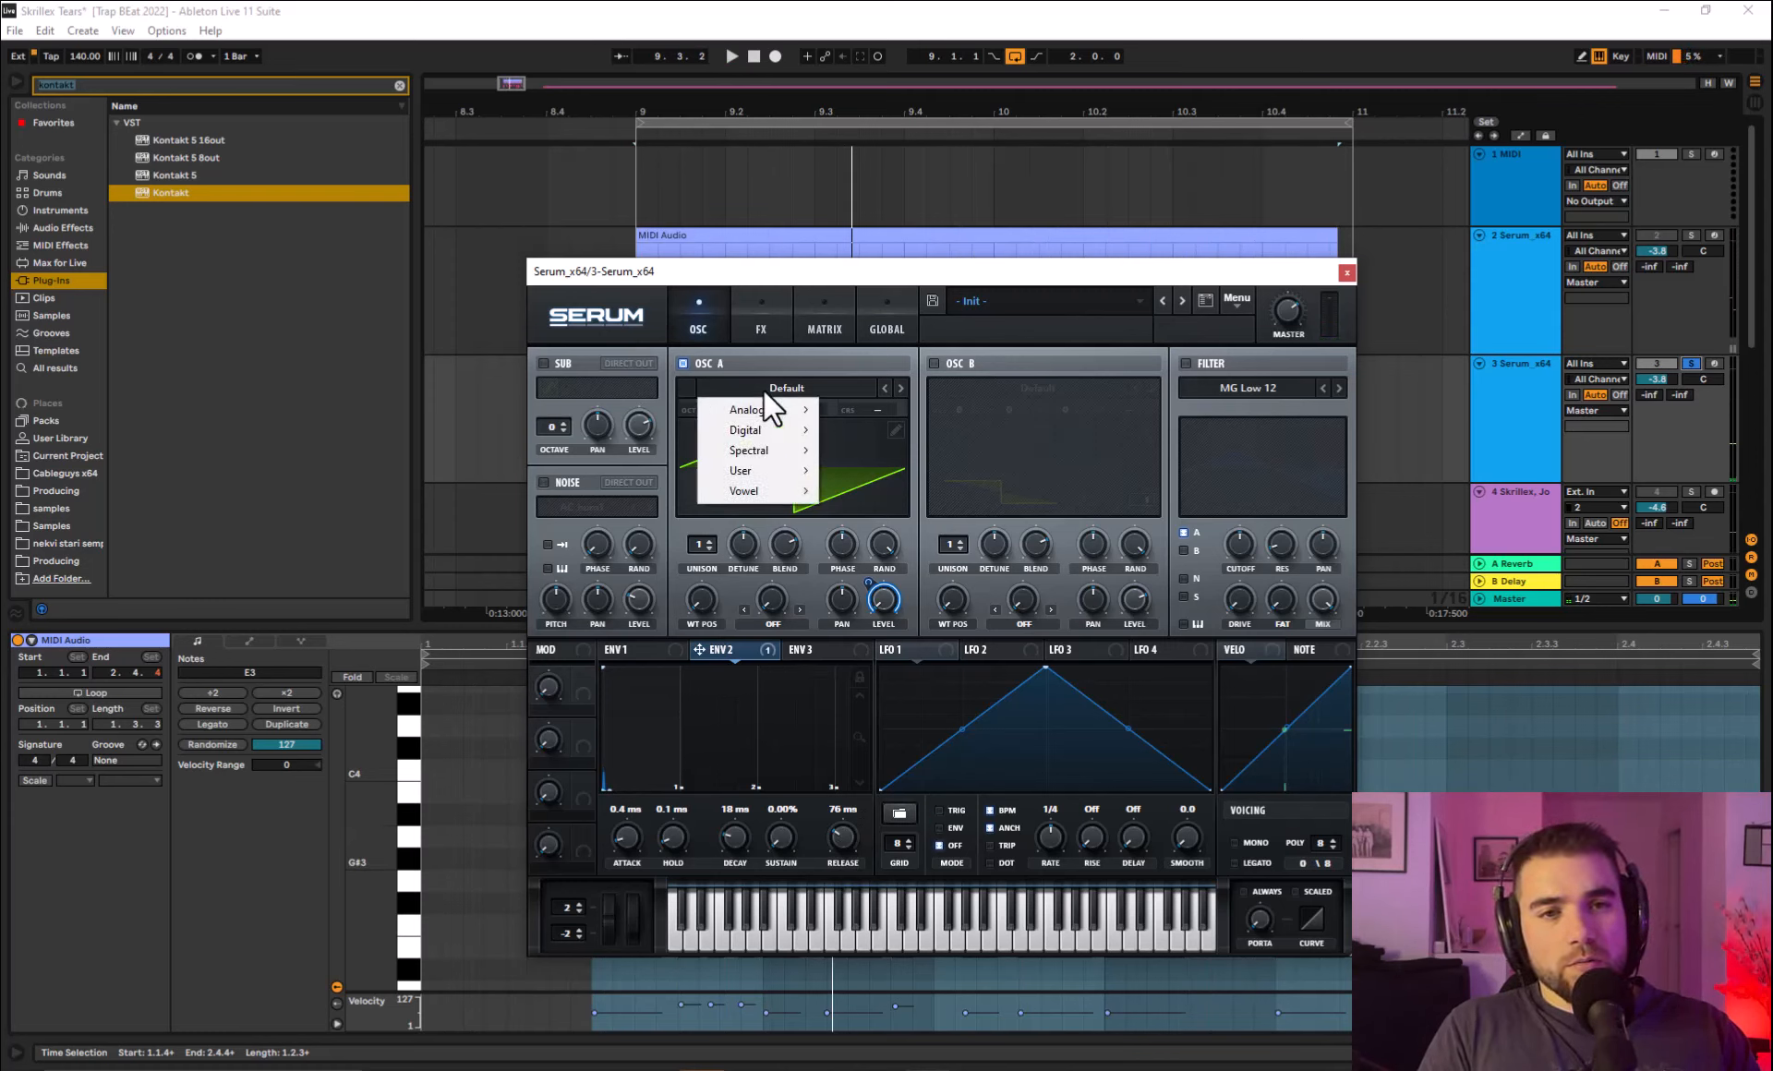
mouse_move(772, 412)
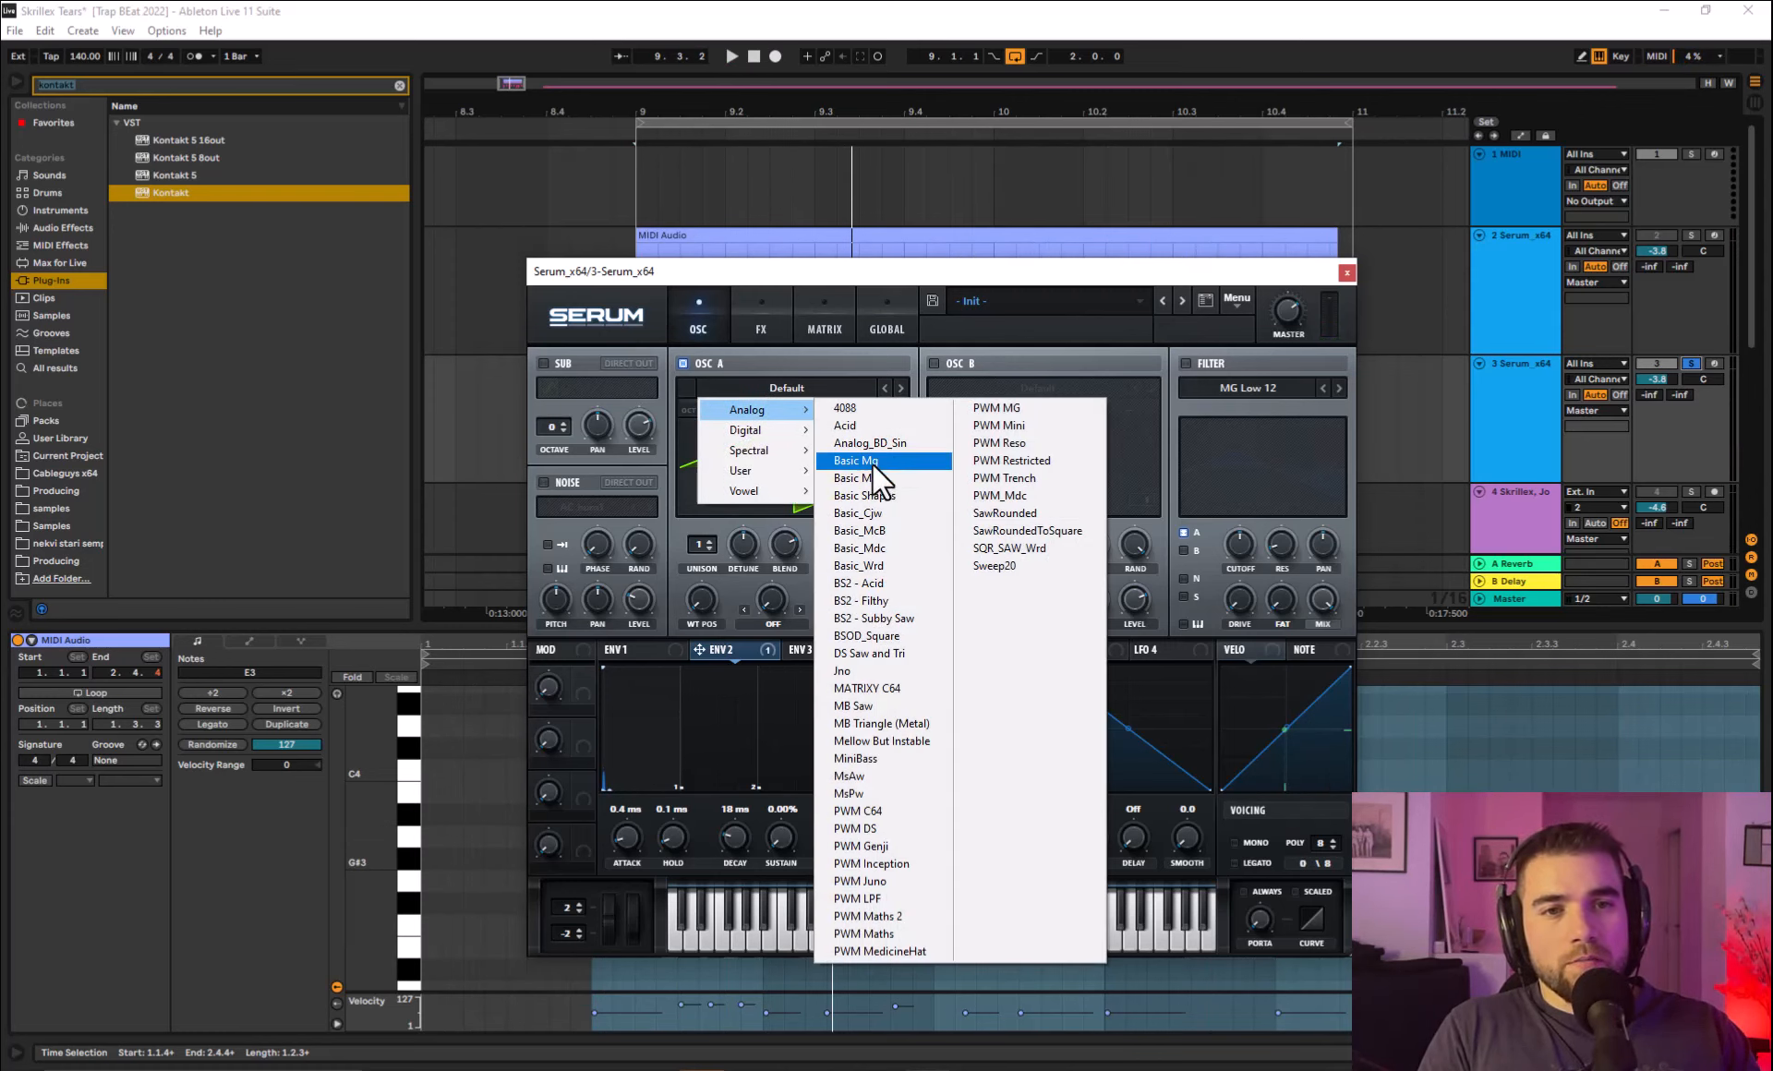
left_click(885, 498)
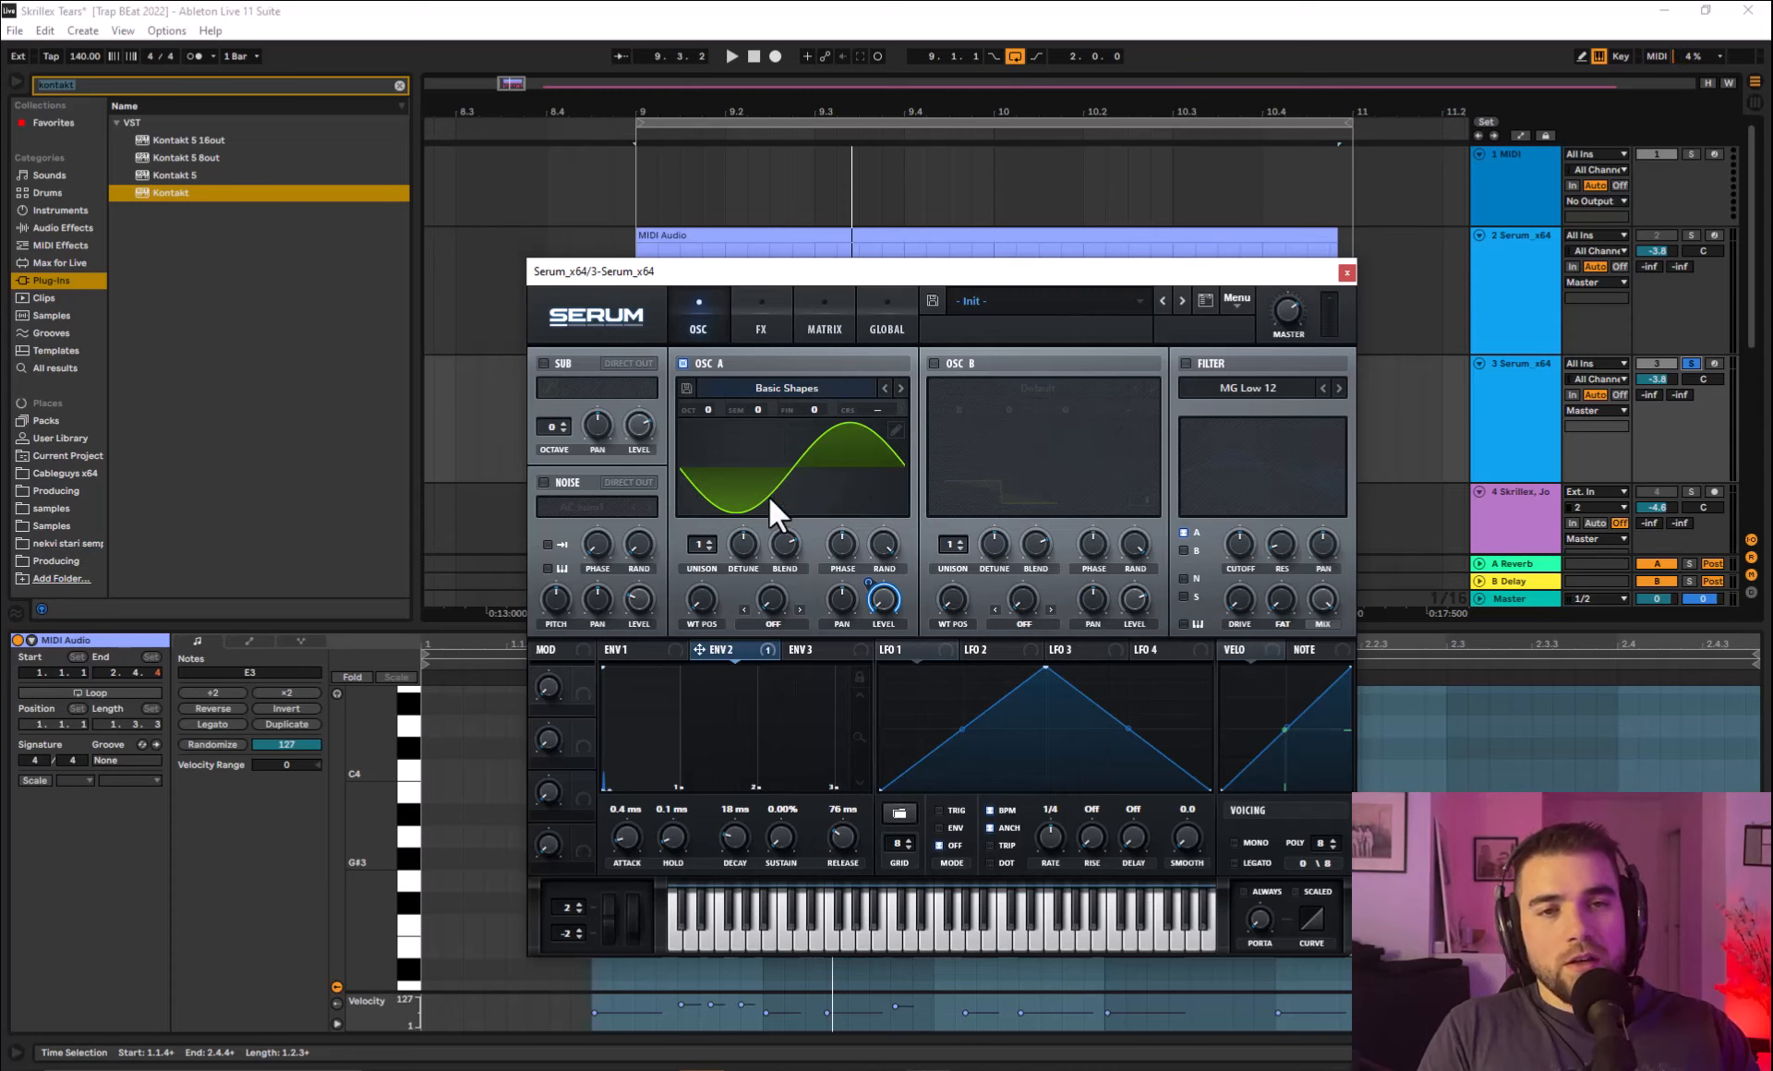
left_click(796, 476)
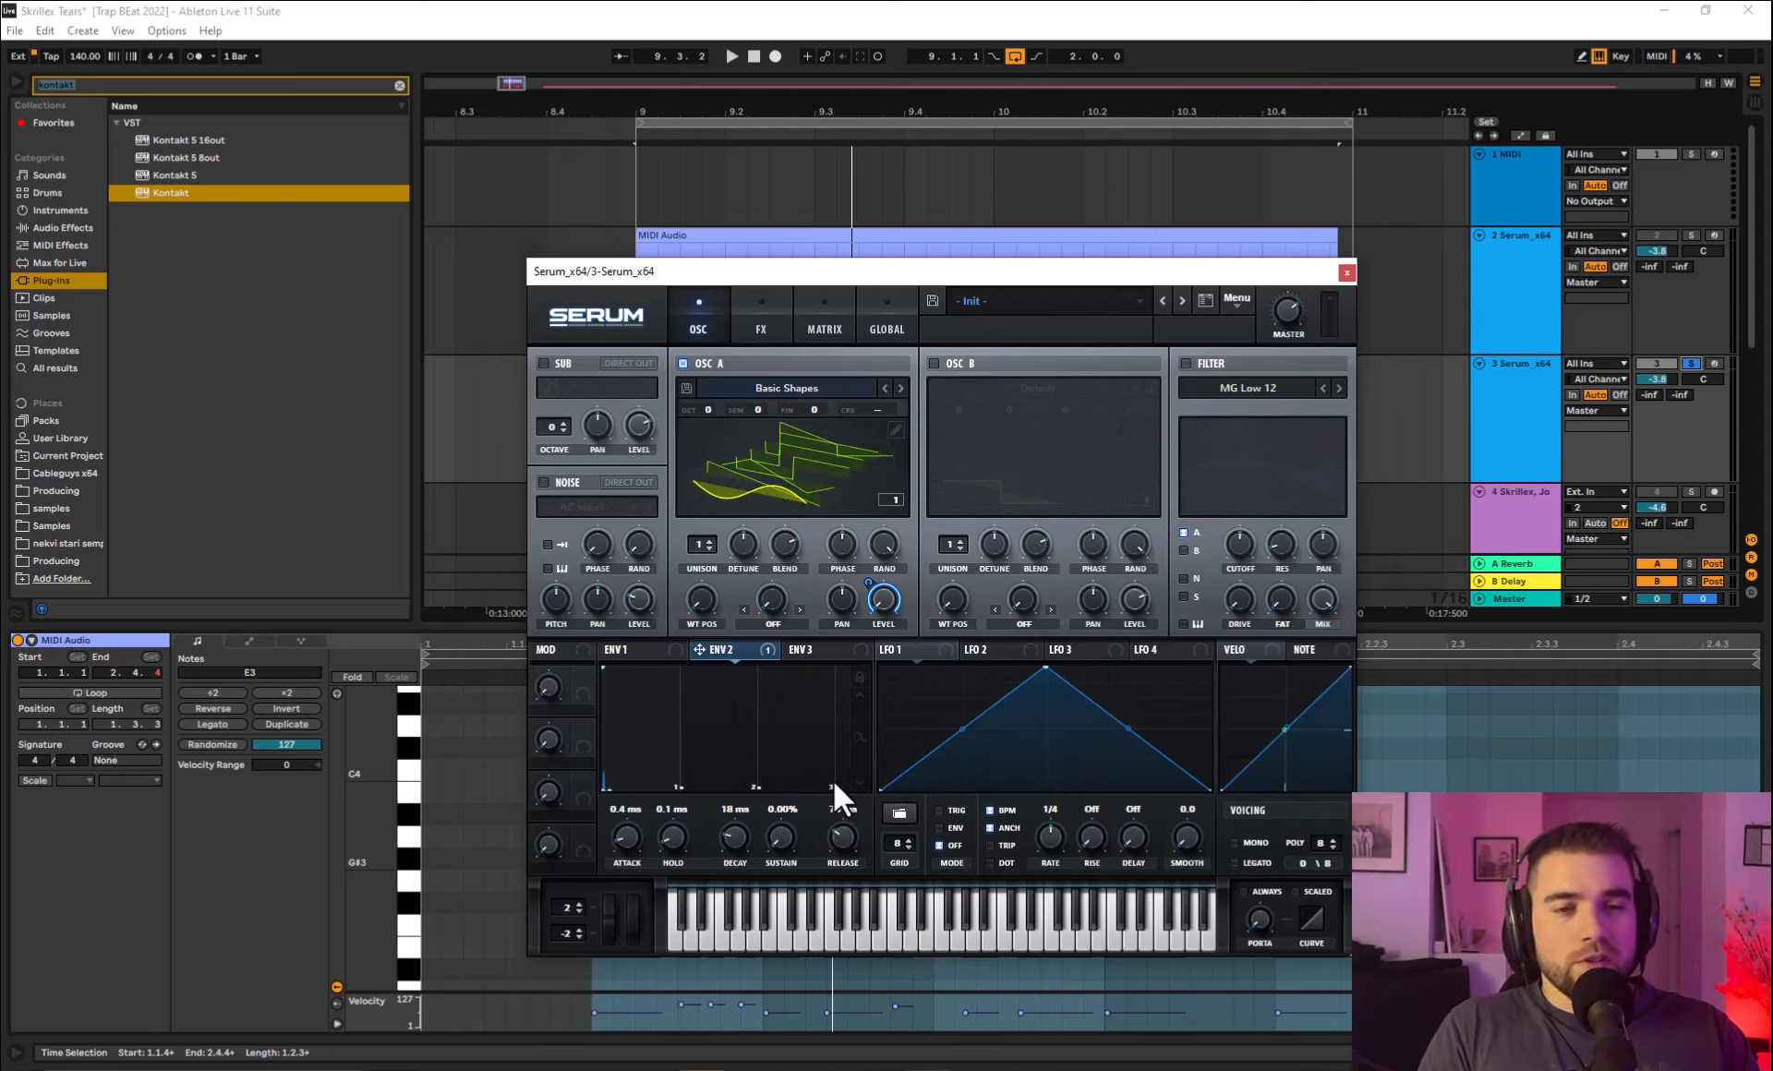
key("space")
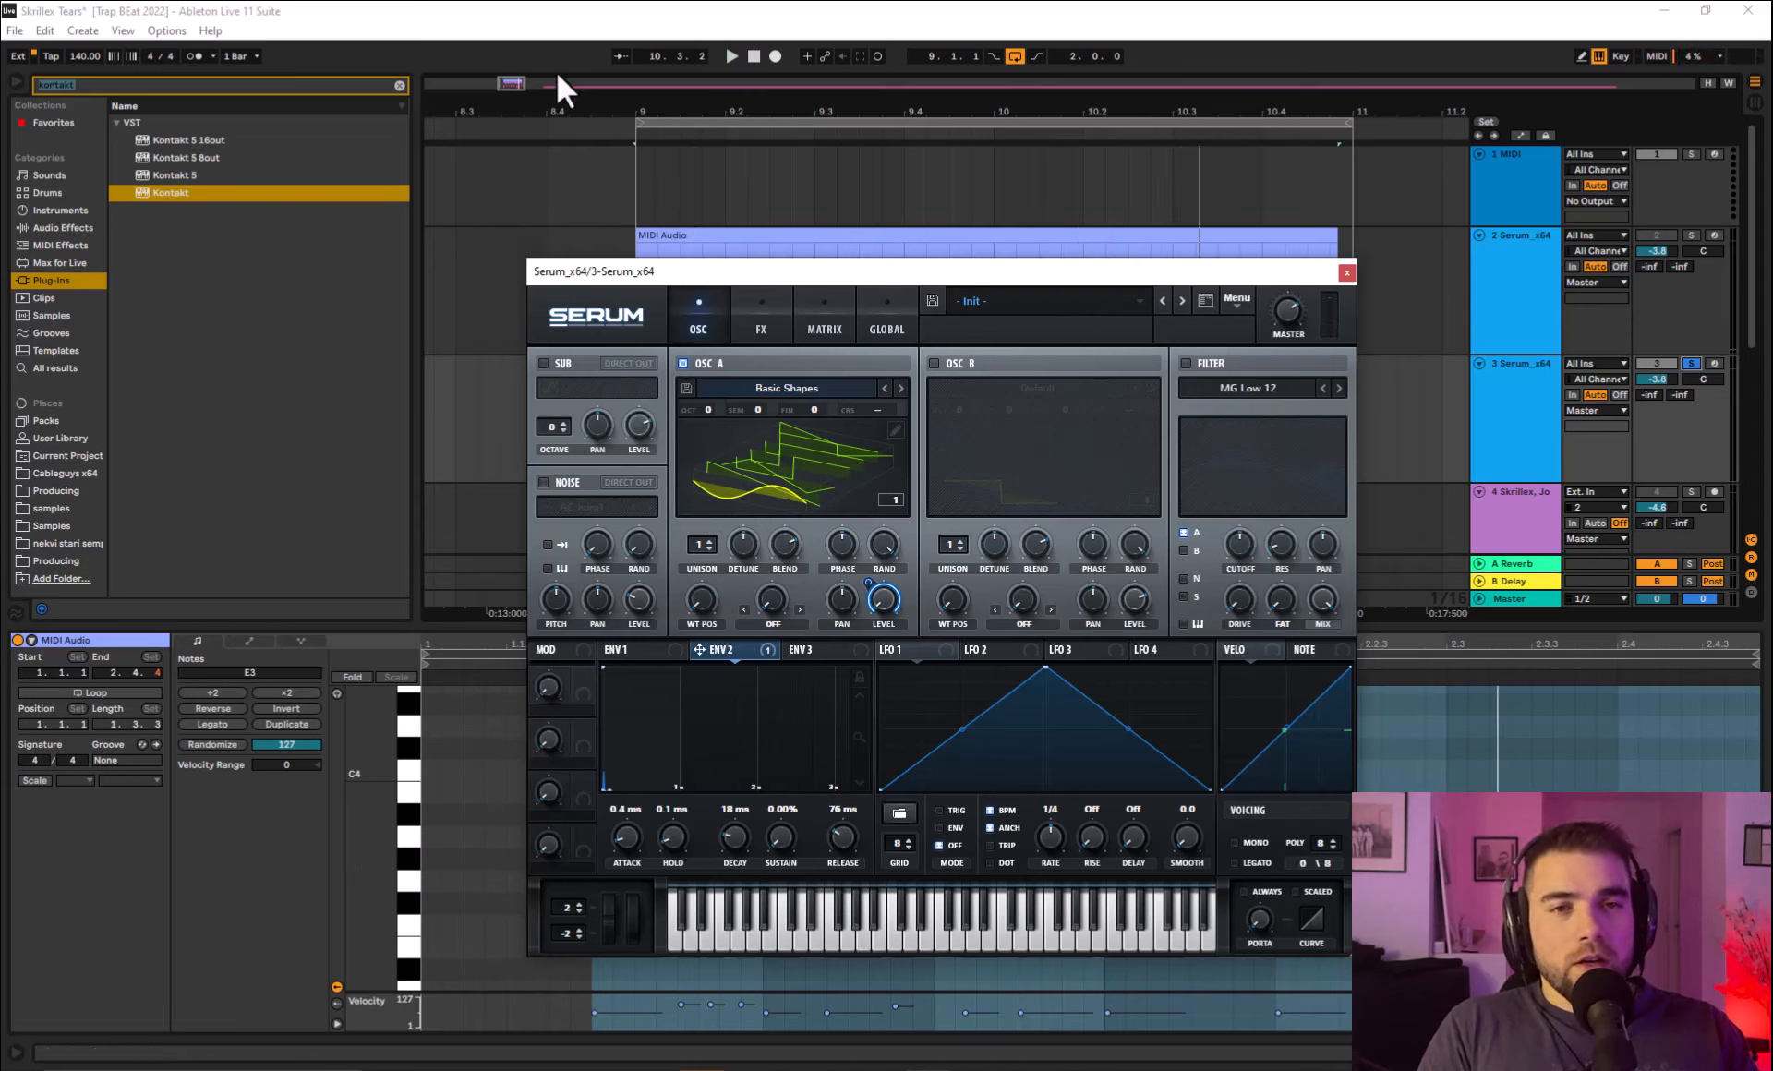
Enable Serum's distortion effect, set it to Sin Fold, raise its drive and play the loop.
left_click(757, 333)
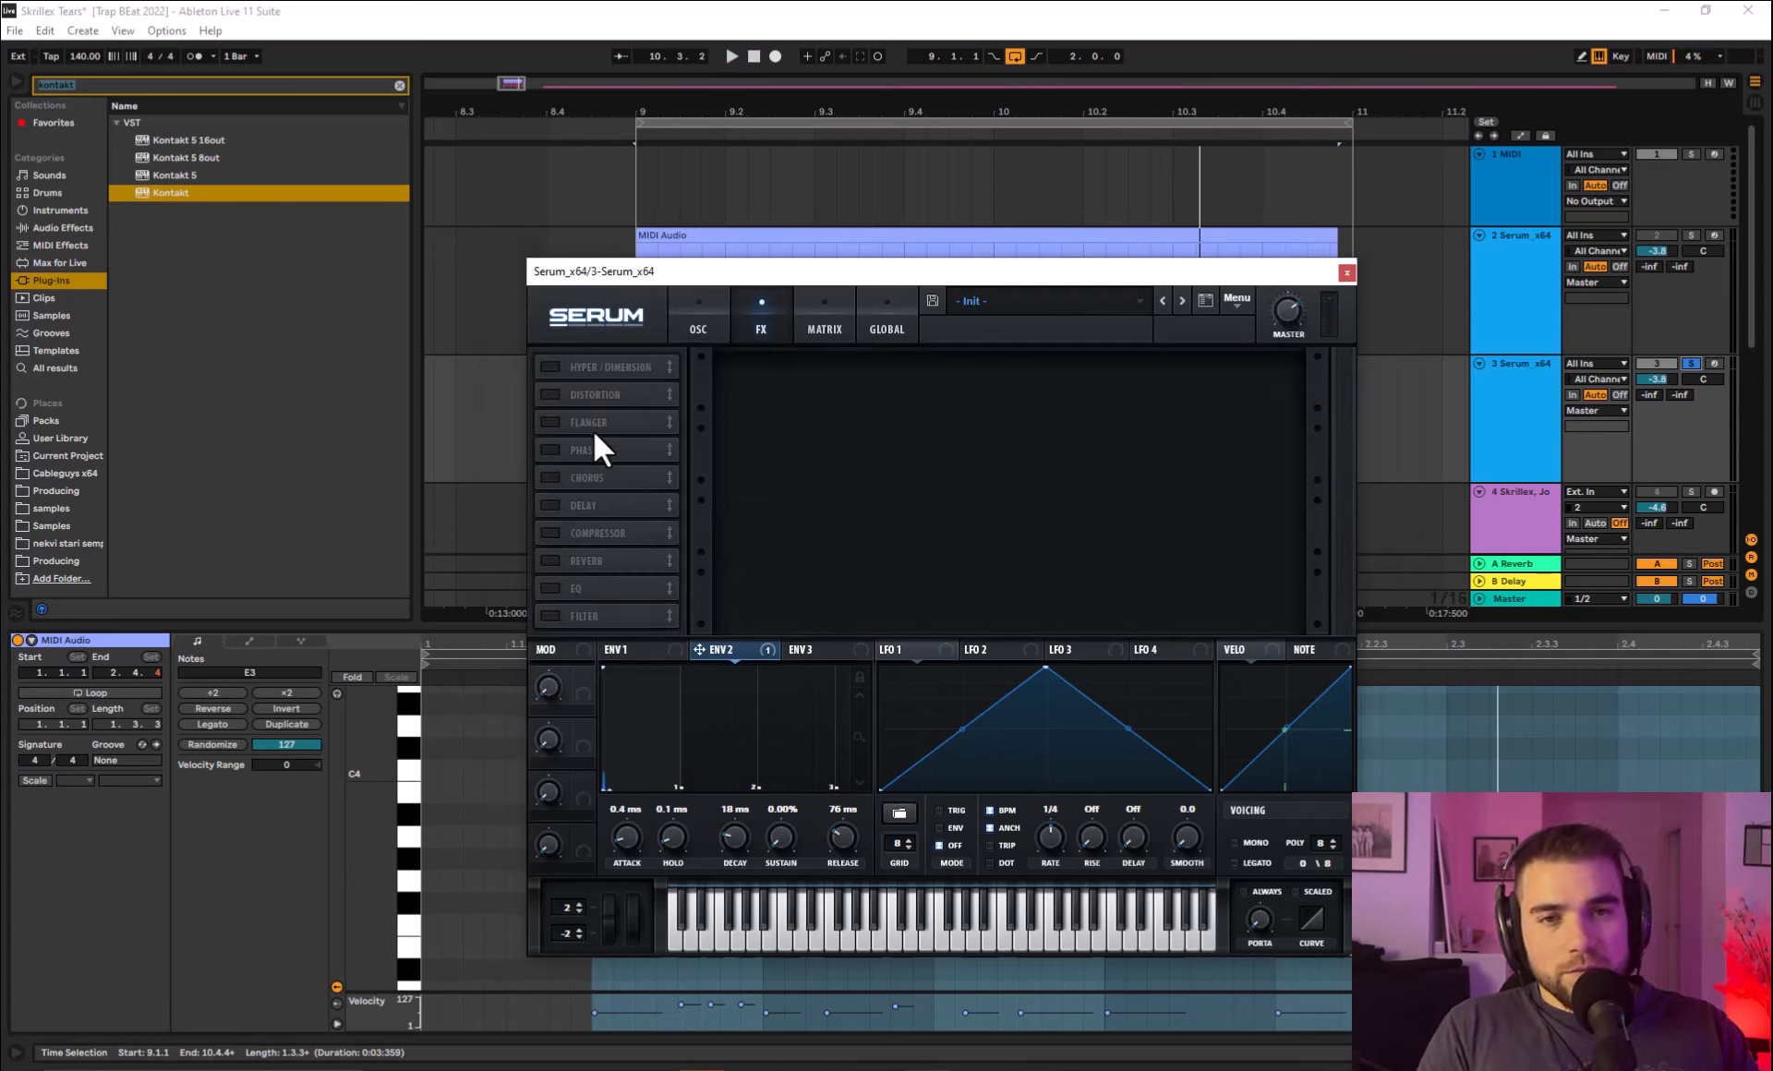
left_click(550, 395)
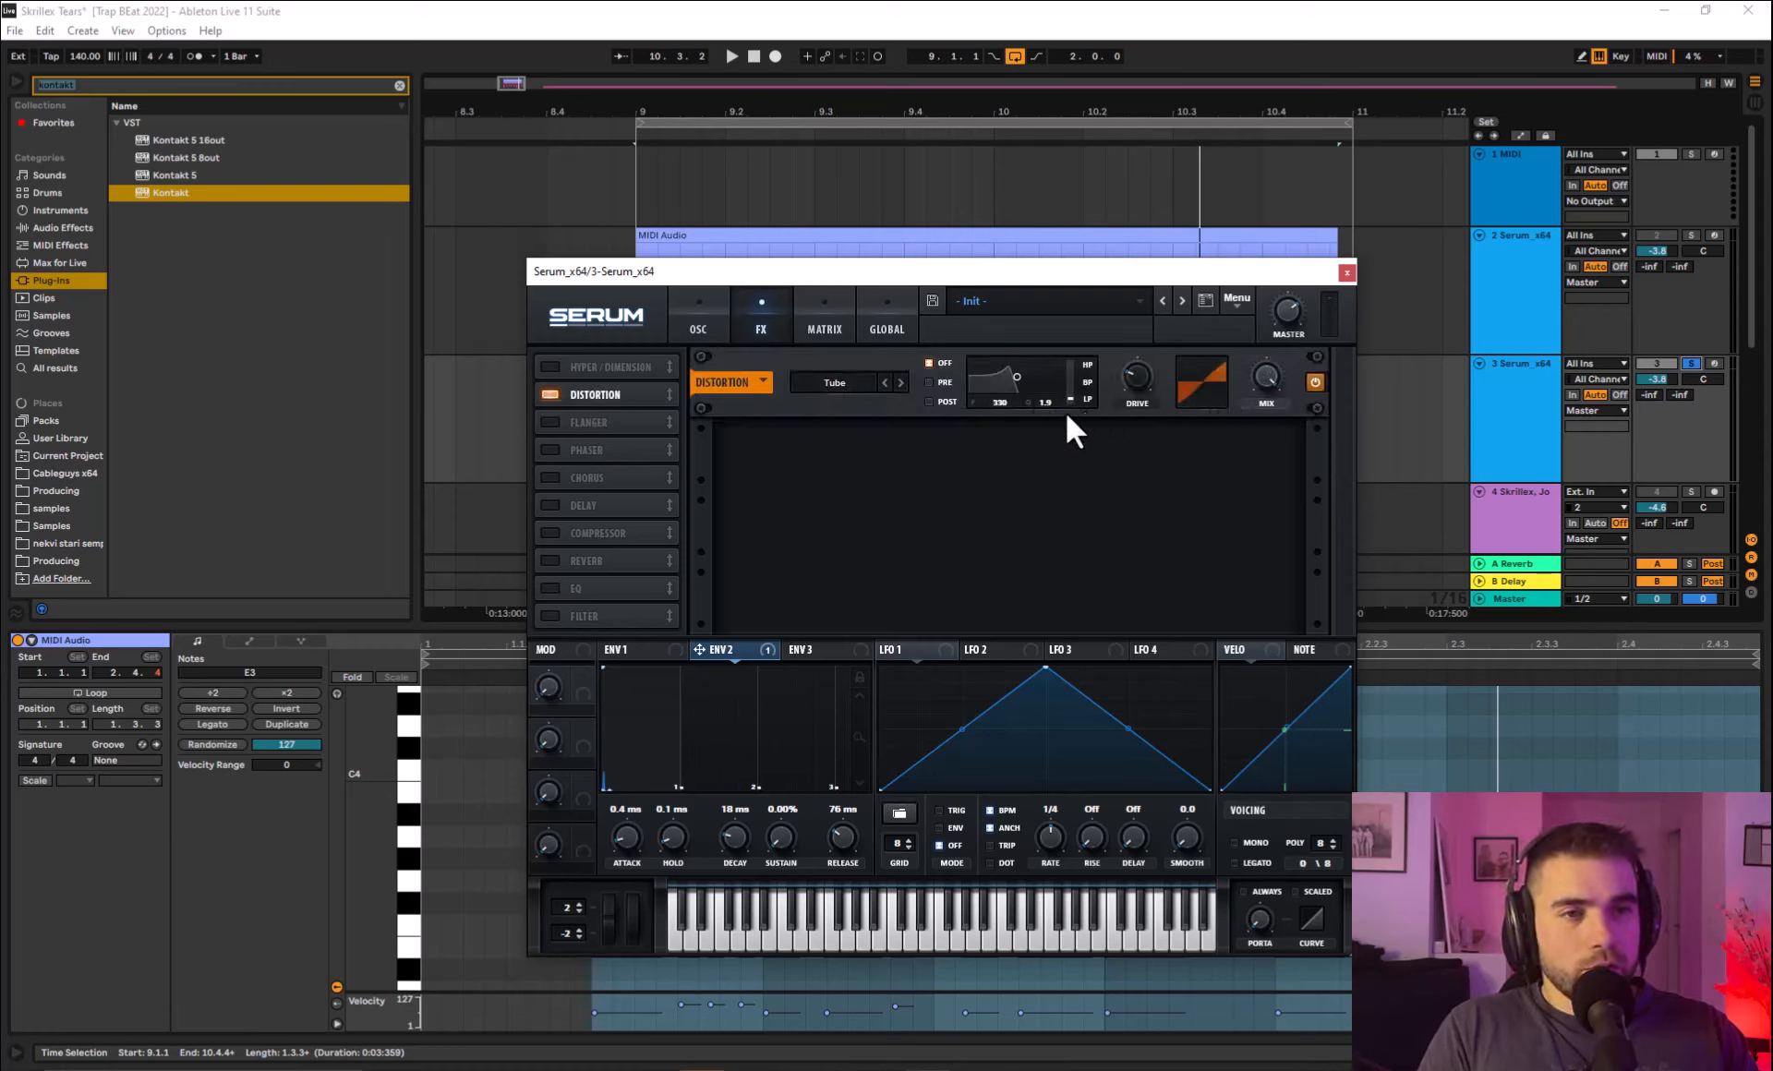
left_click(861, 381)
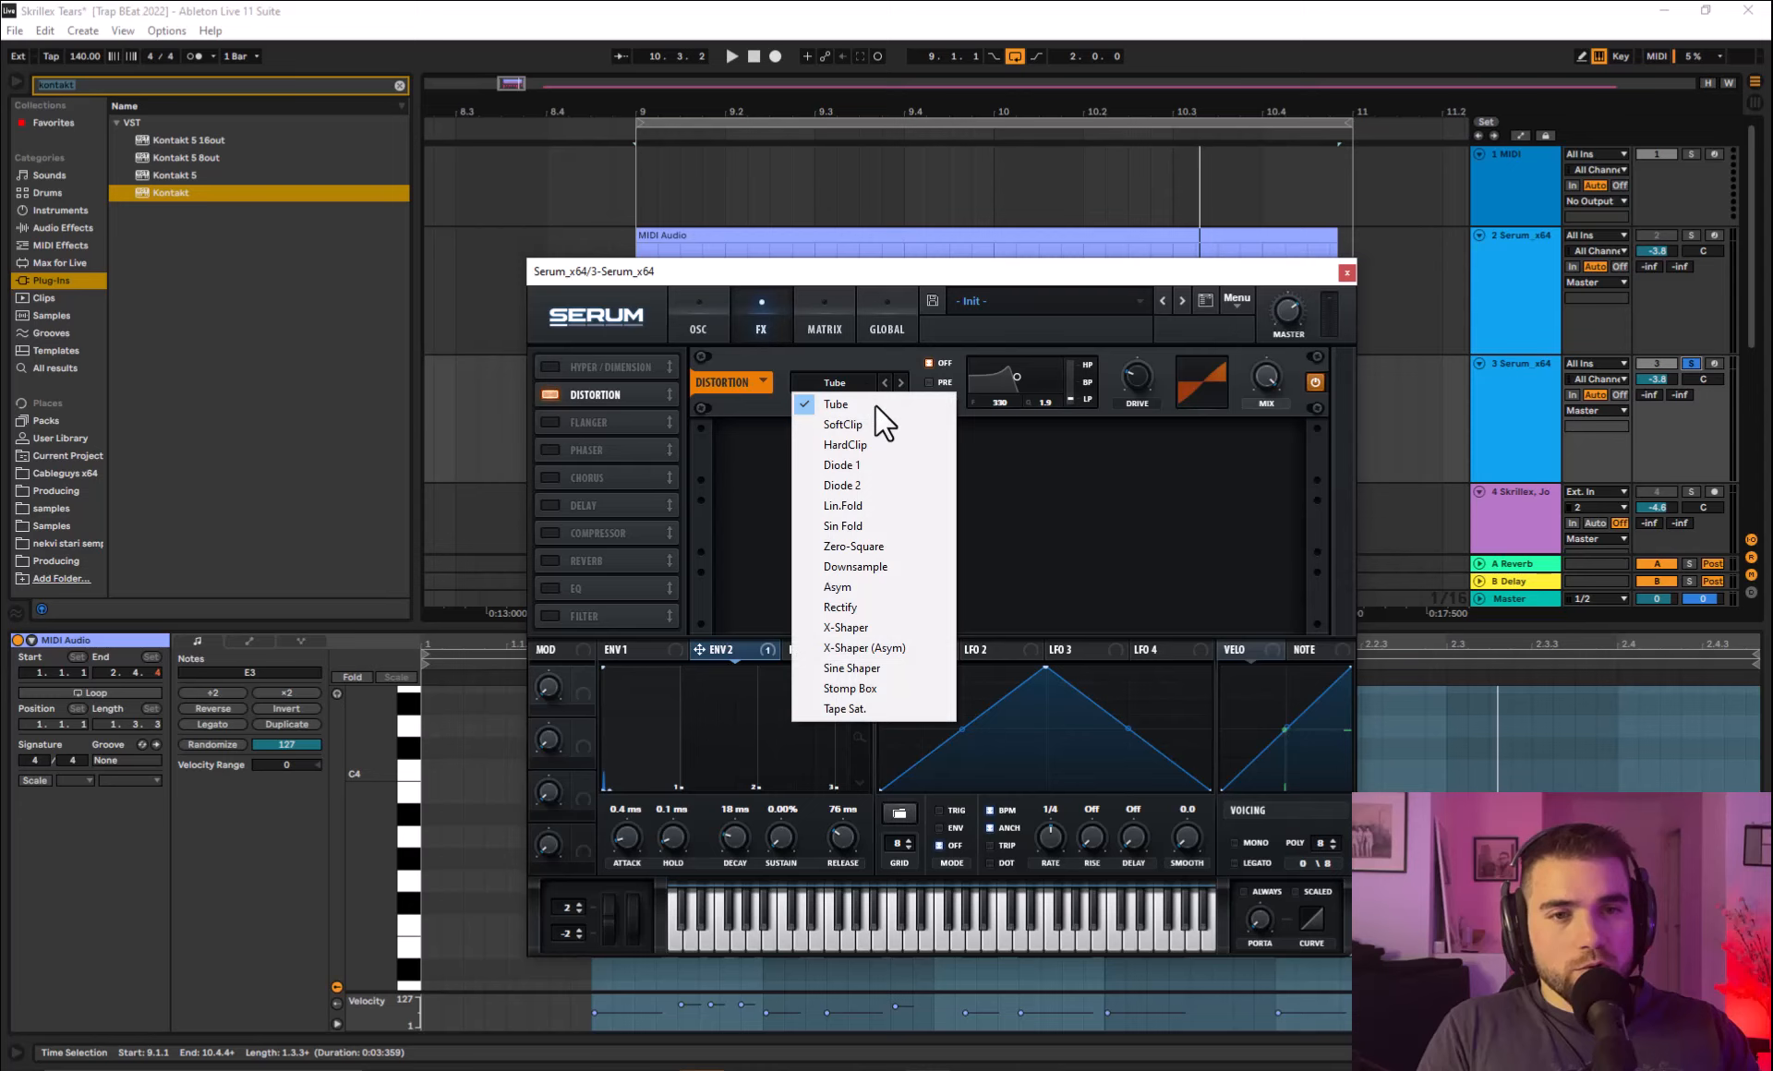
left_click(855, 527)
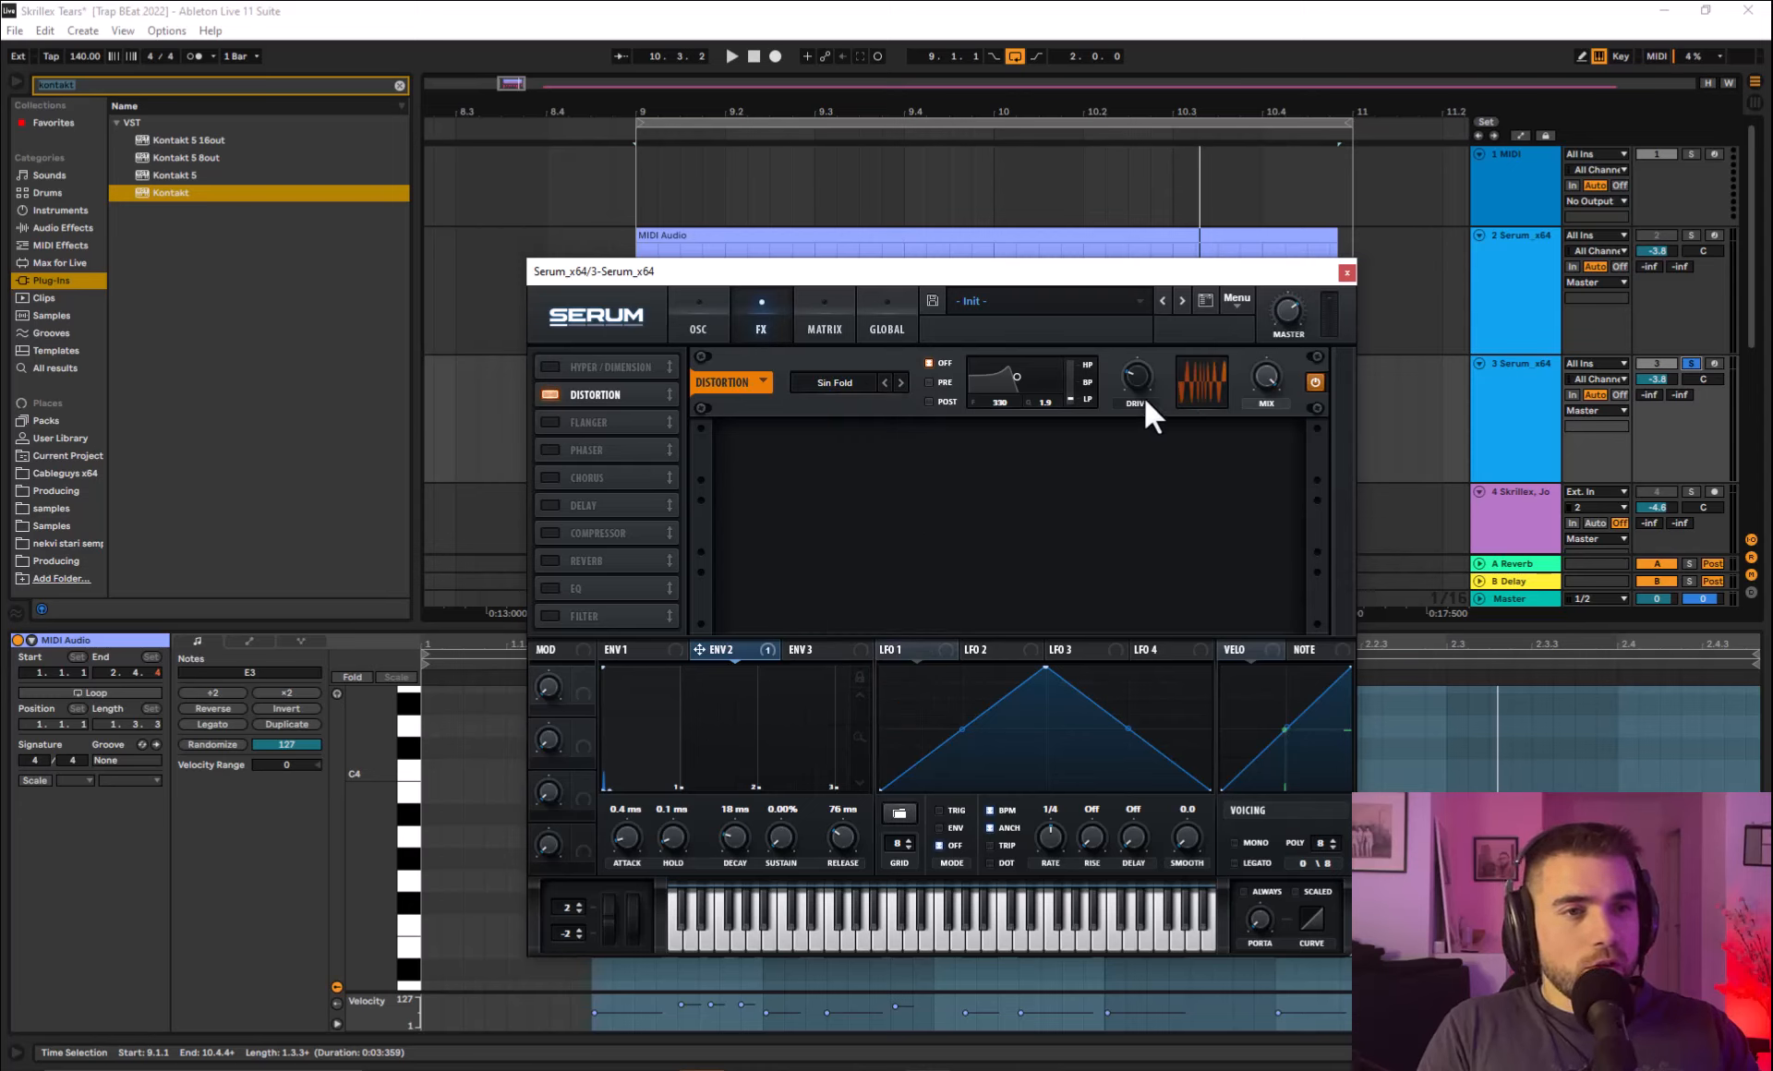
left_click_drag(1145, 406, 1531, 8)
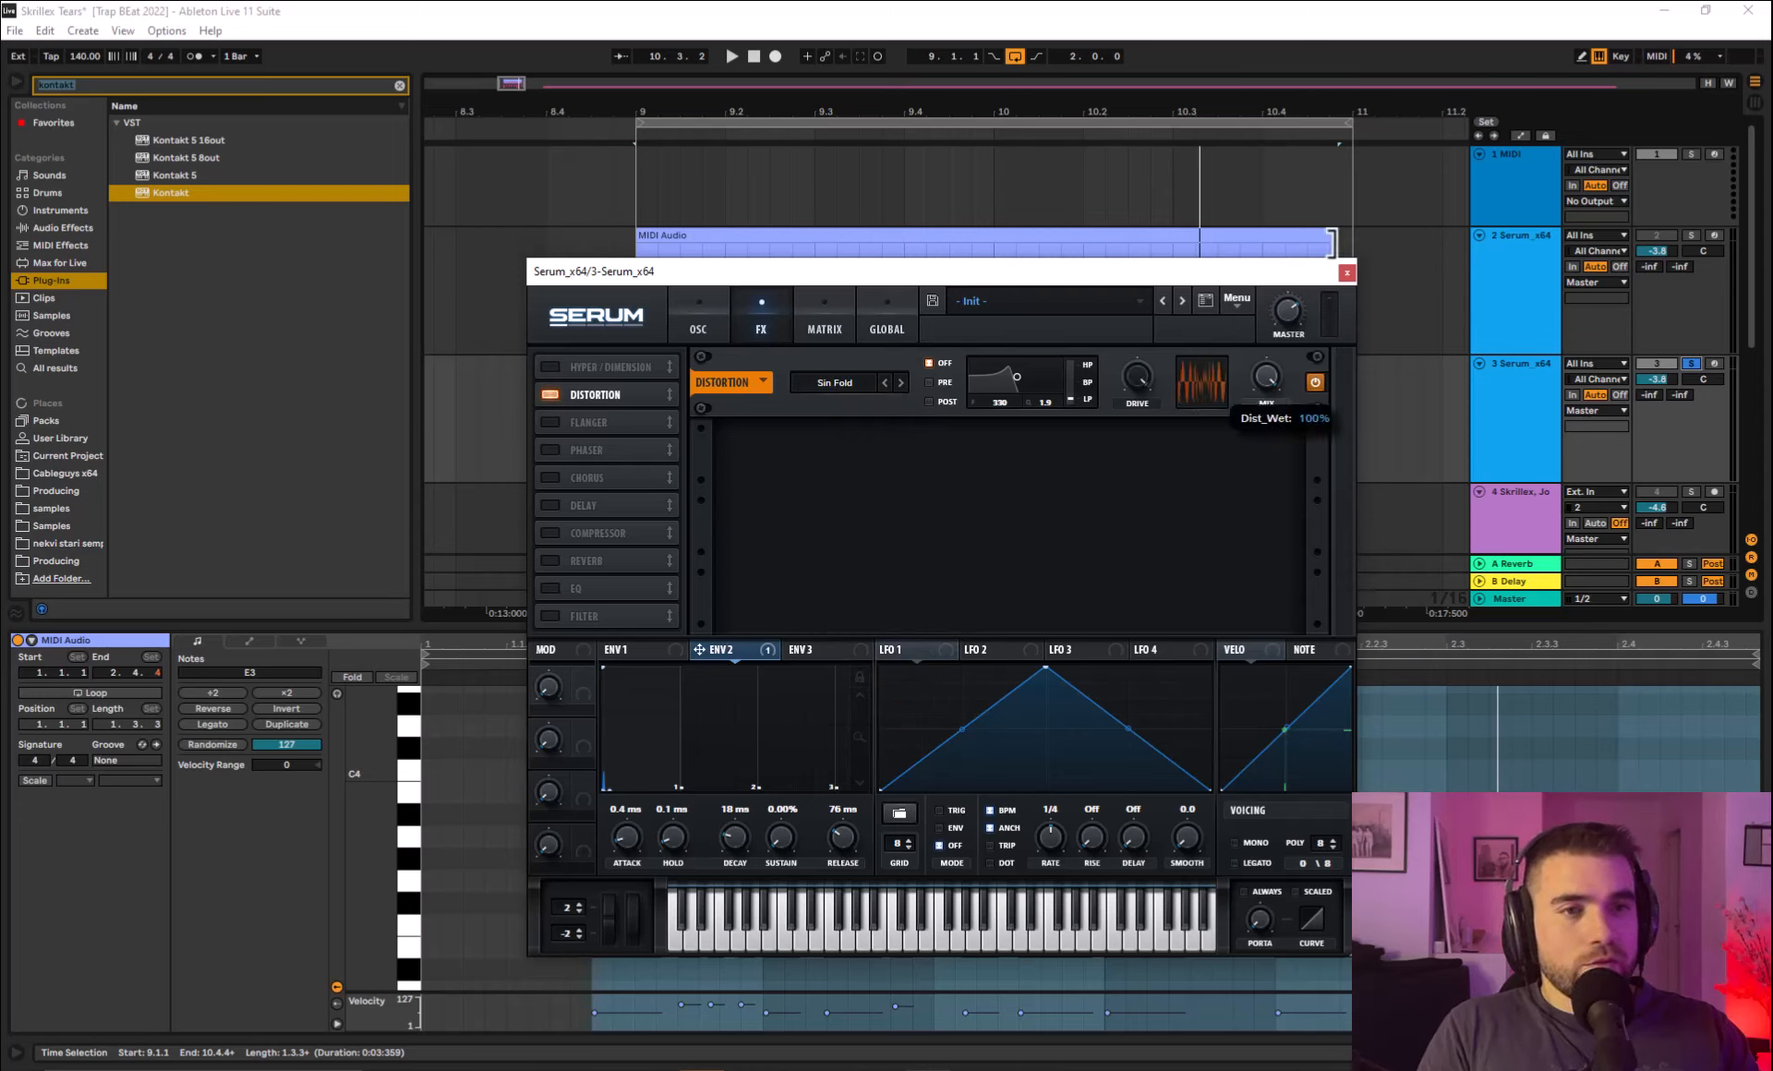
key("space")
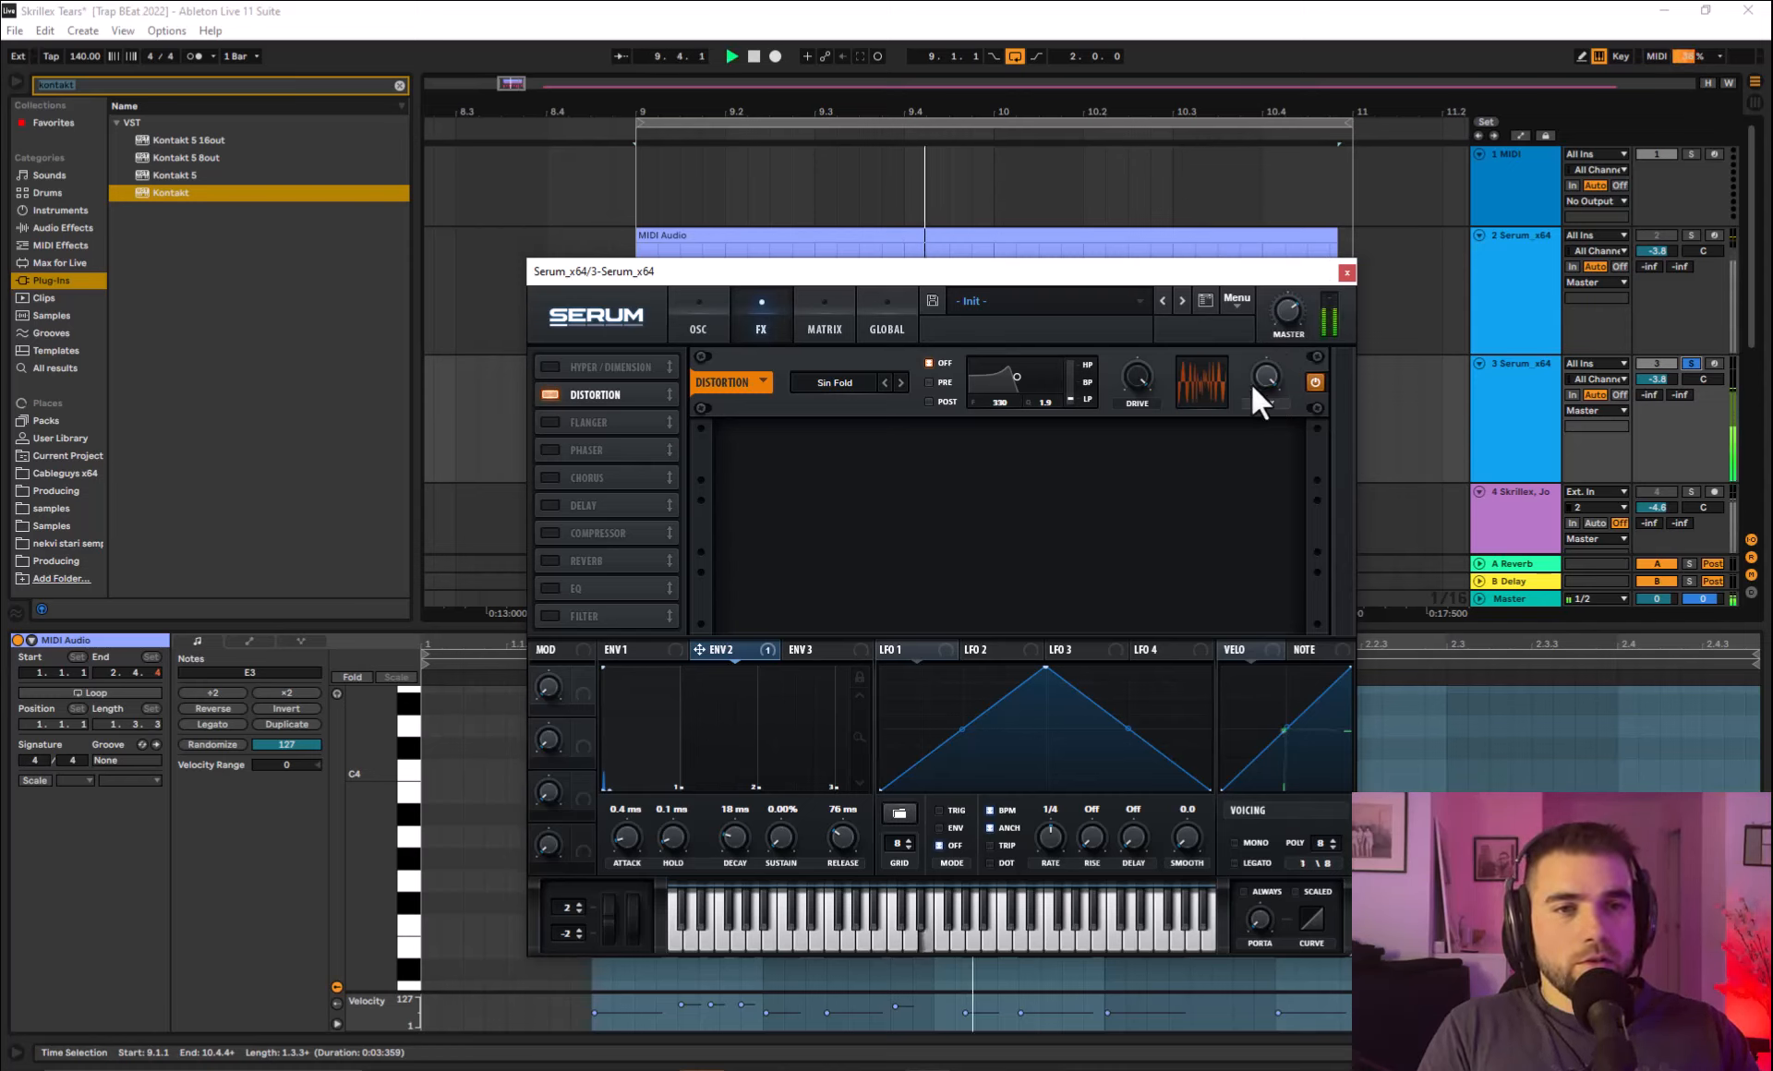
key("space")
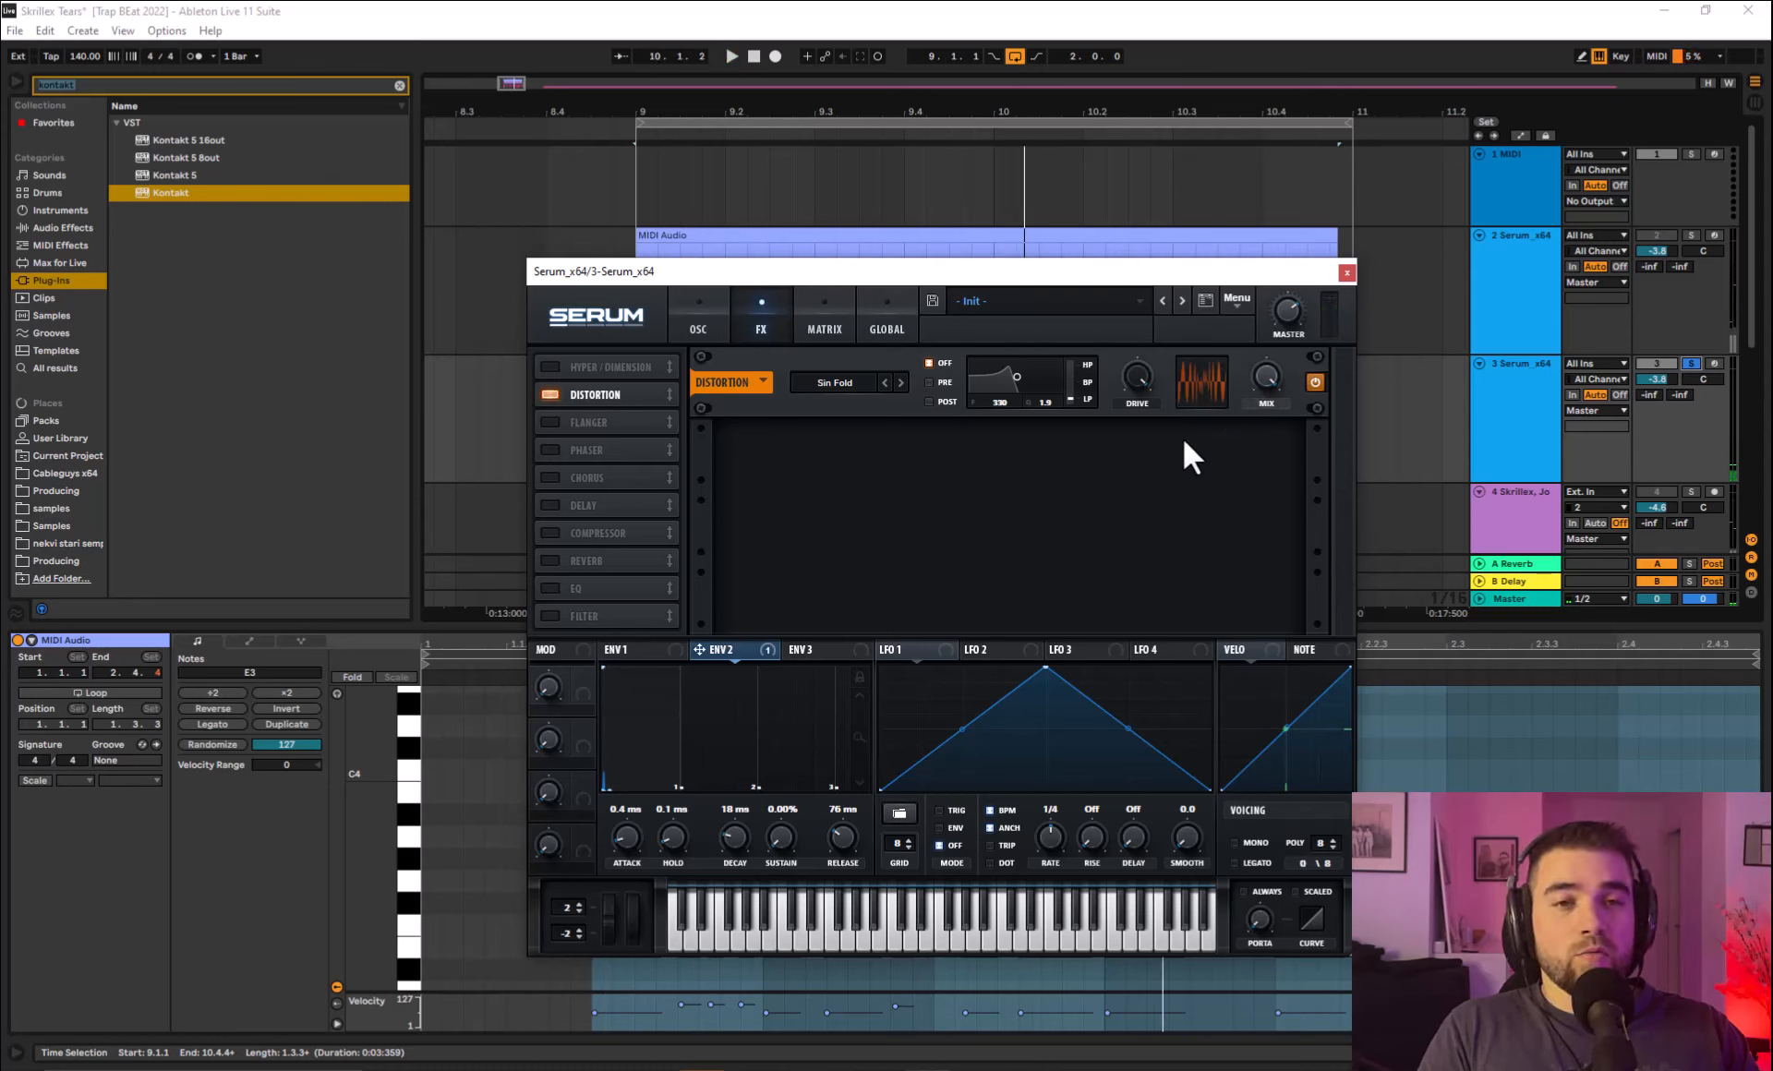
Shorten envelope 2's decay to 6.8 ms, checking it by ear while the loop plays.
left_click(688, 314)
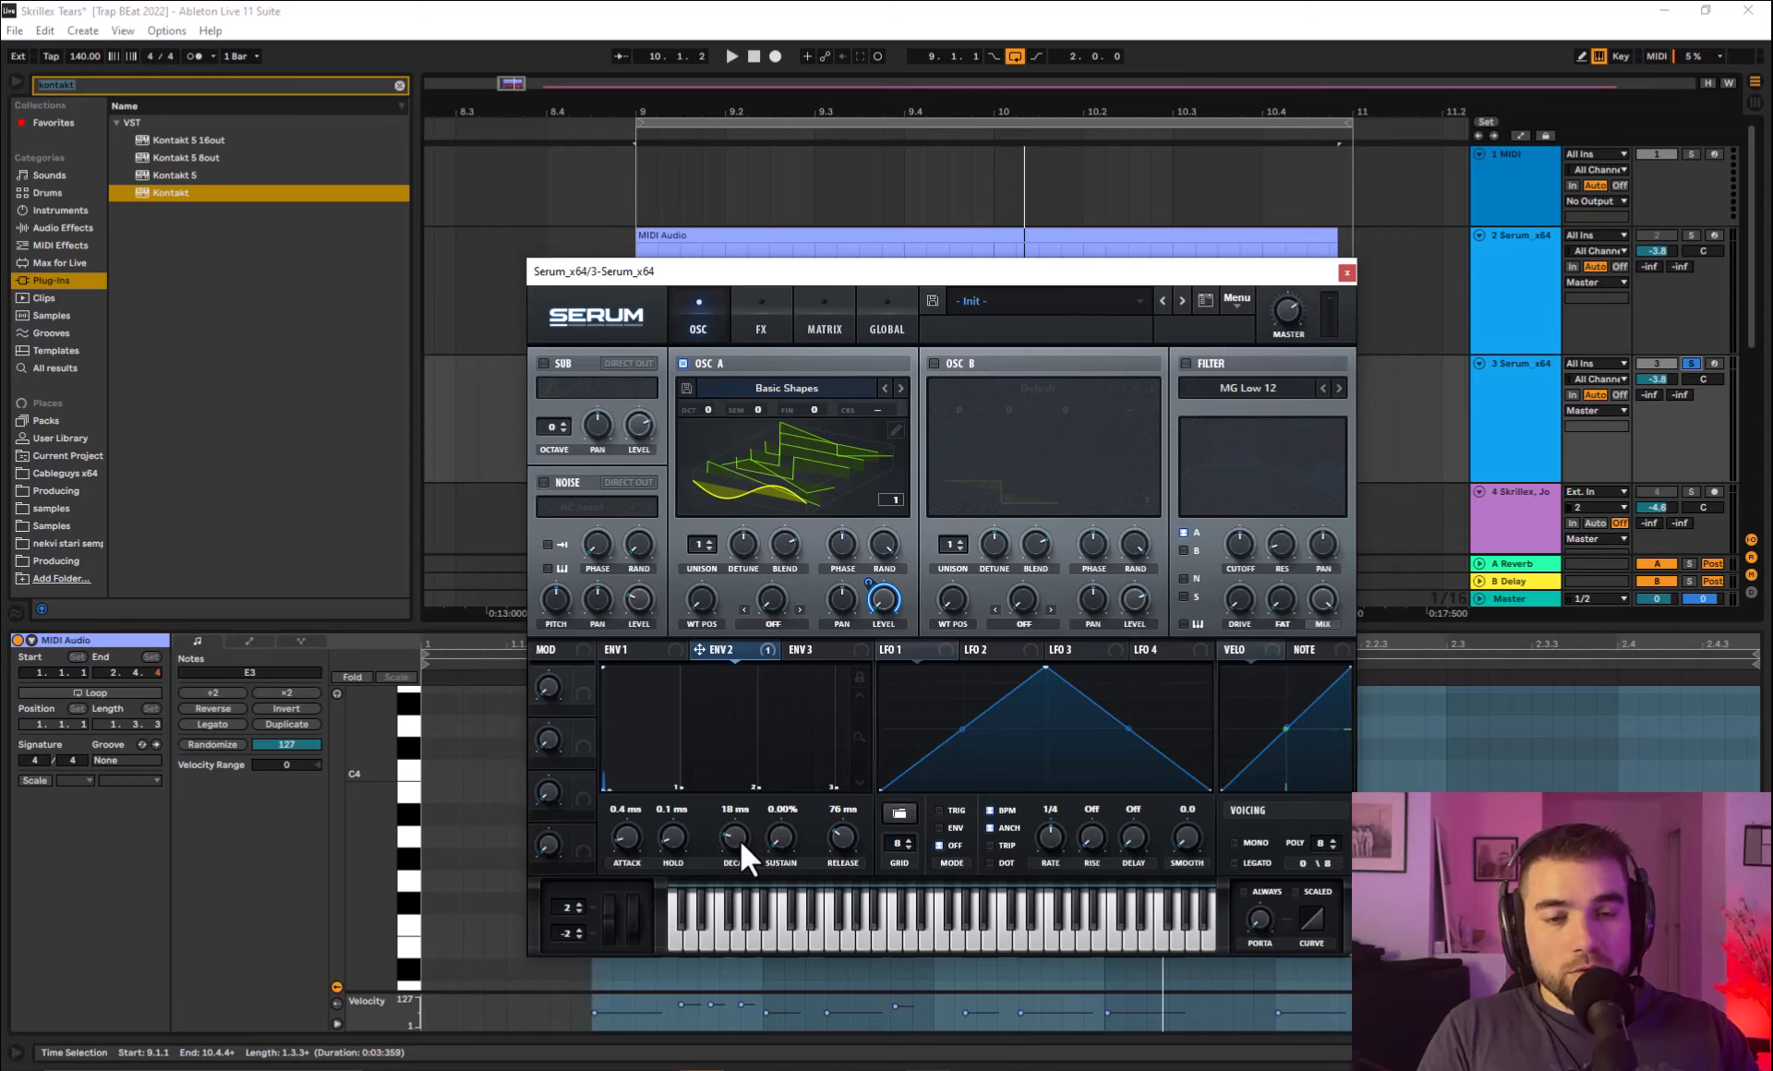
left_click_drag(738, 839, 741, 846)
key("space")
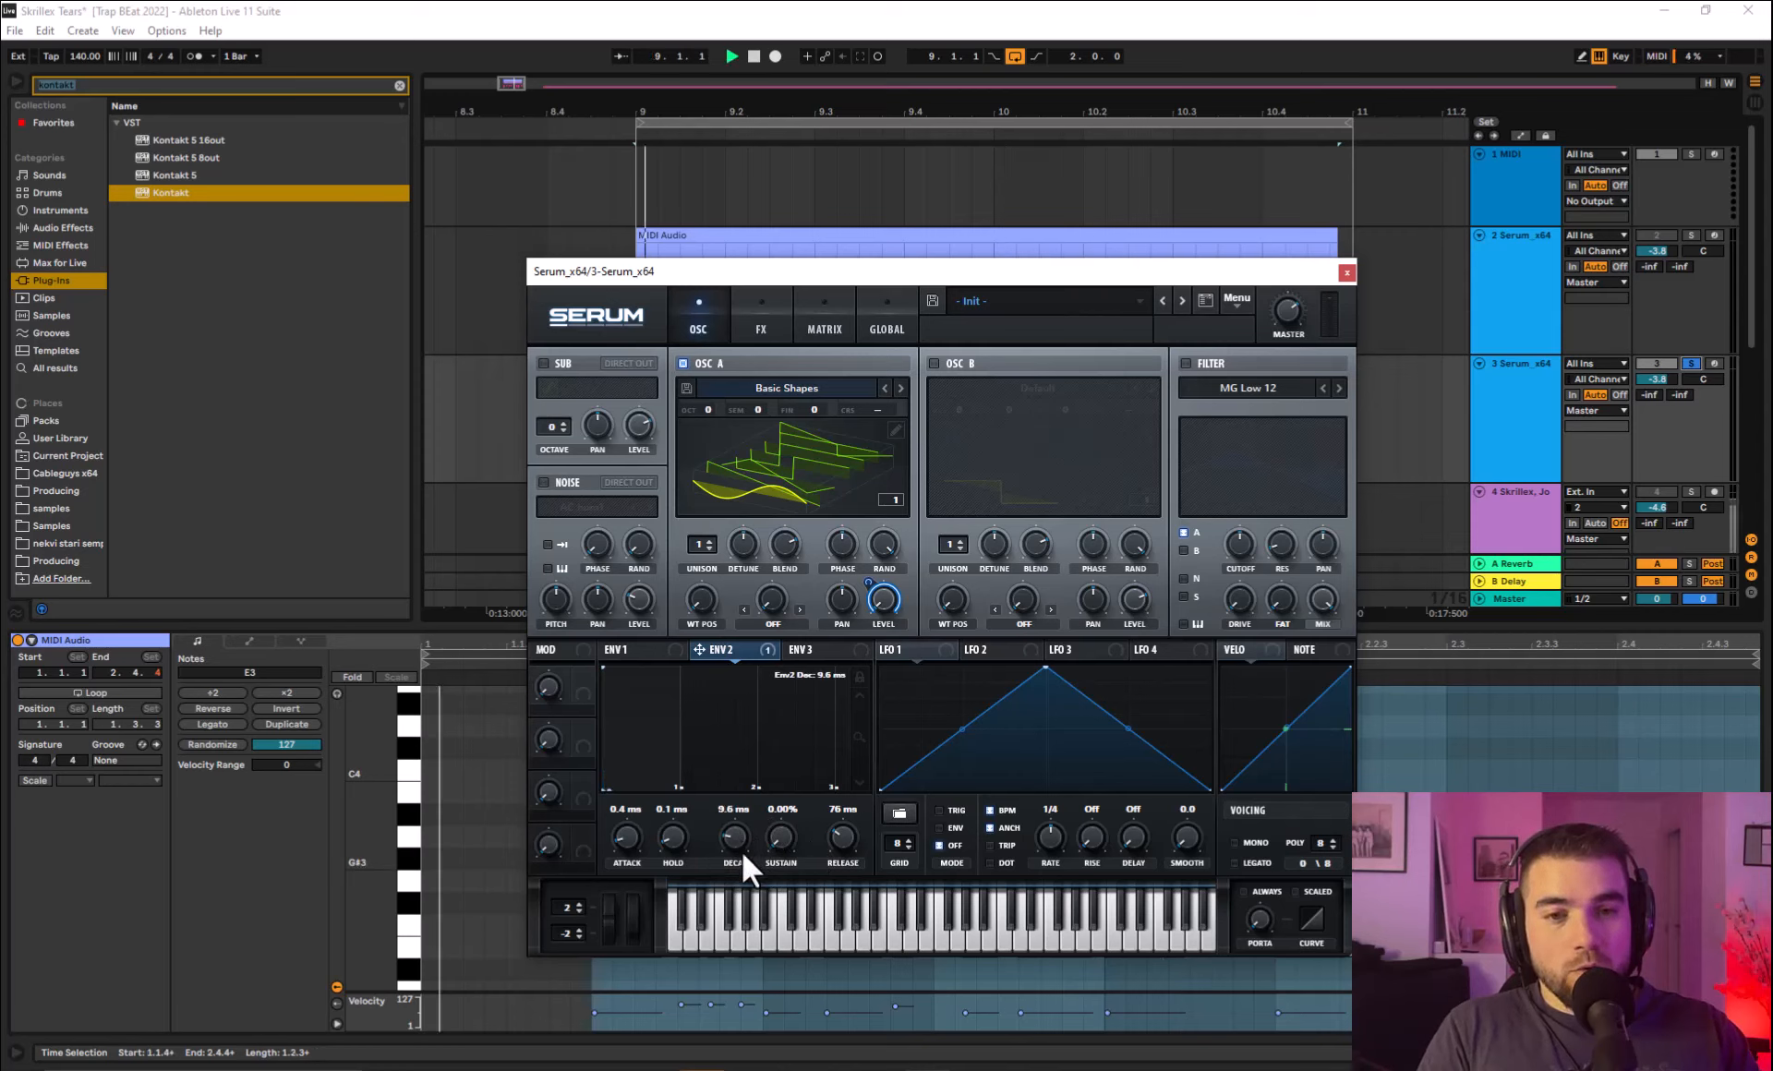
left_click_drag(730, 835, 733, 833)
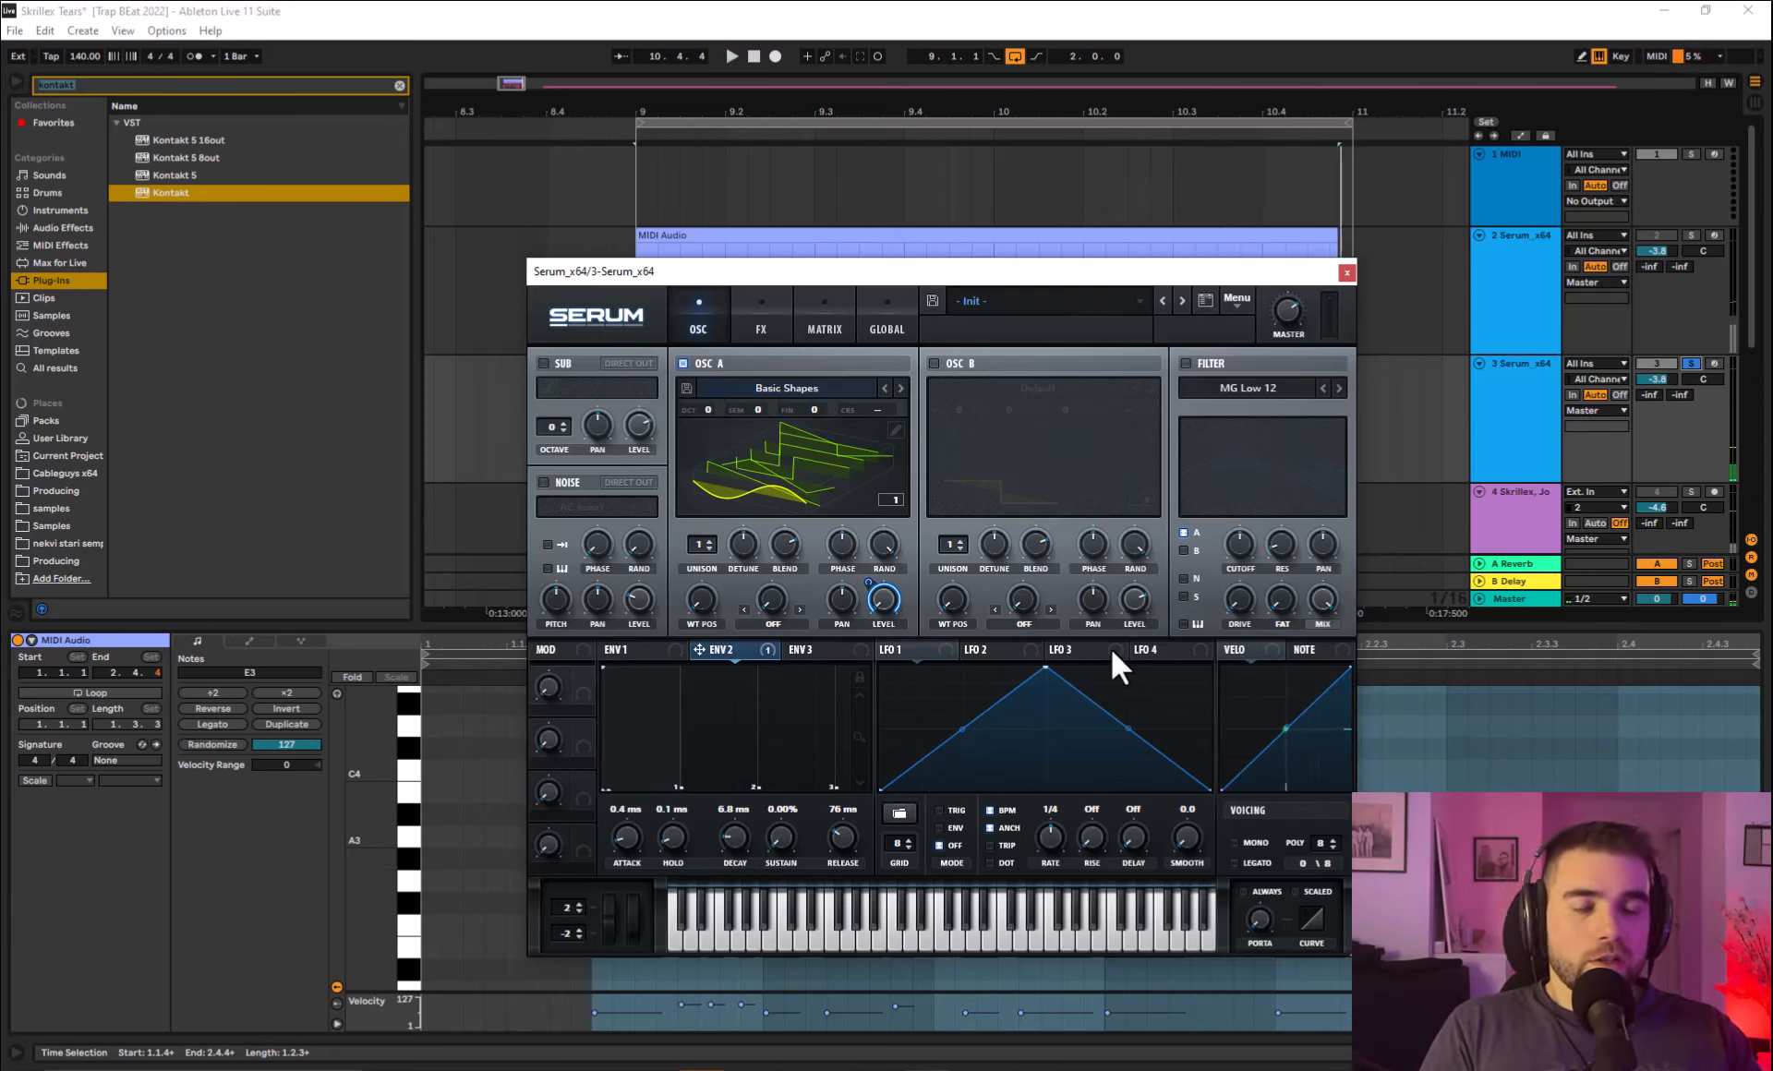
Add an EQ effect with its high band set to Peak, raise that band's gain to maximum and increase its Q during playback.
left_click(754, 333)
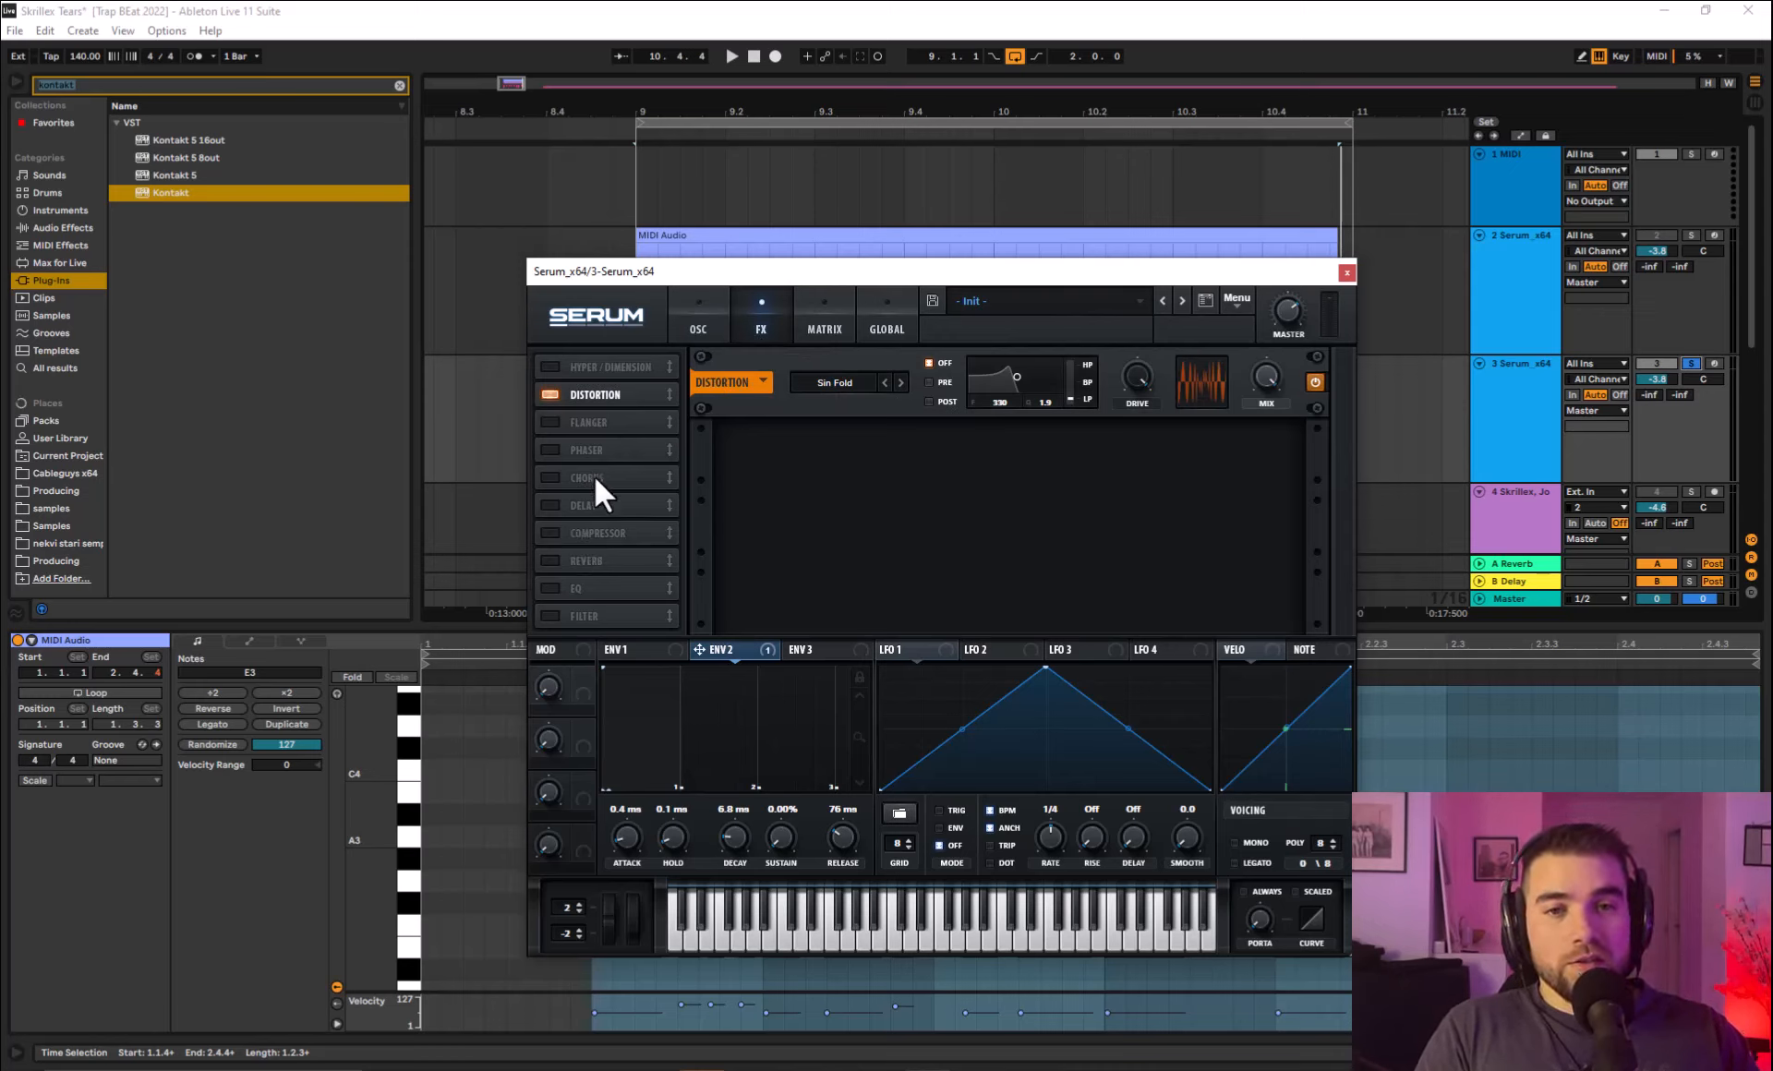
left_click(551, 586)
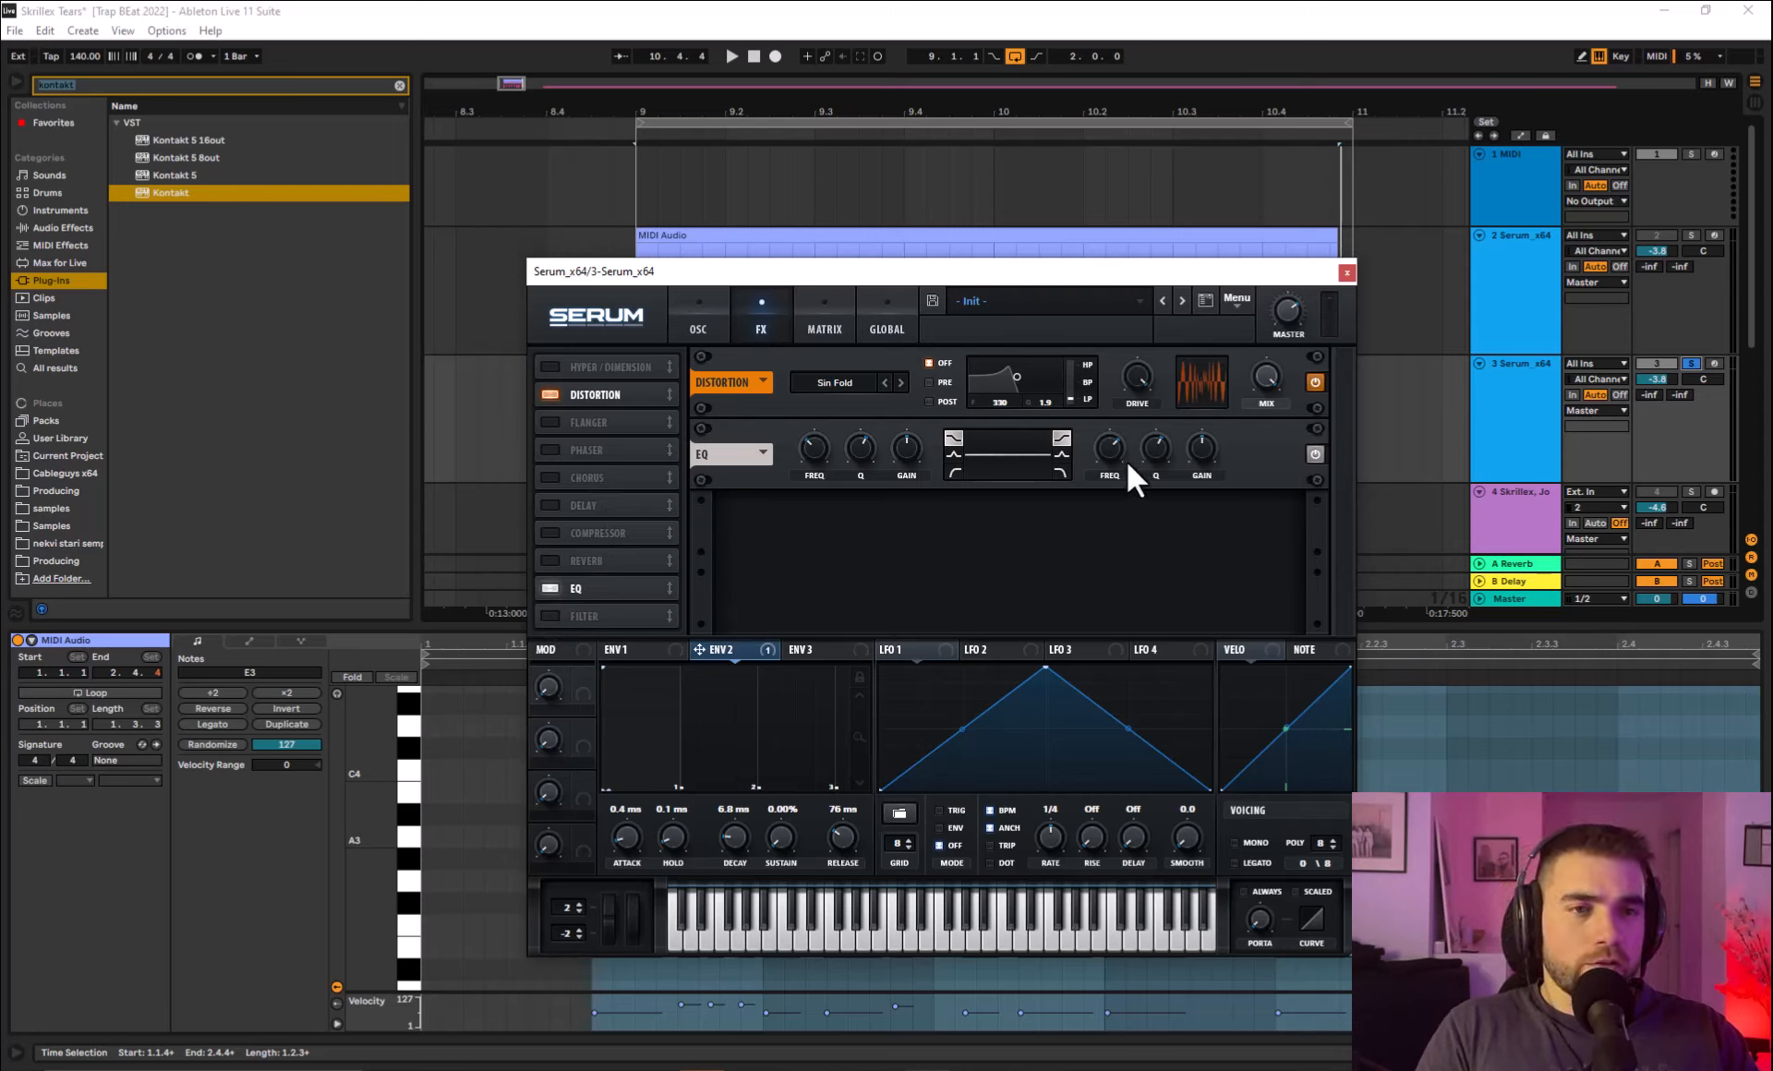
left_click_drag(1200, 449, 1349, 33)
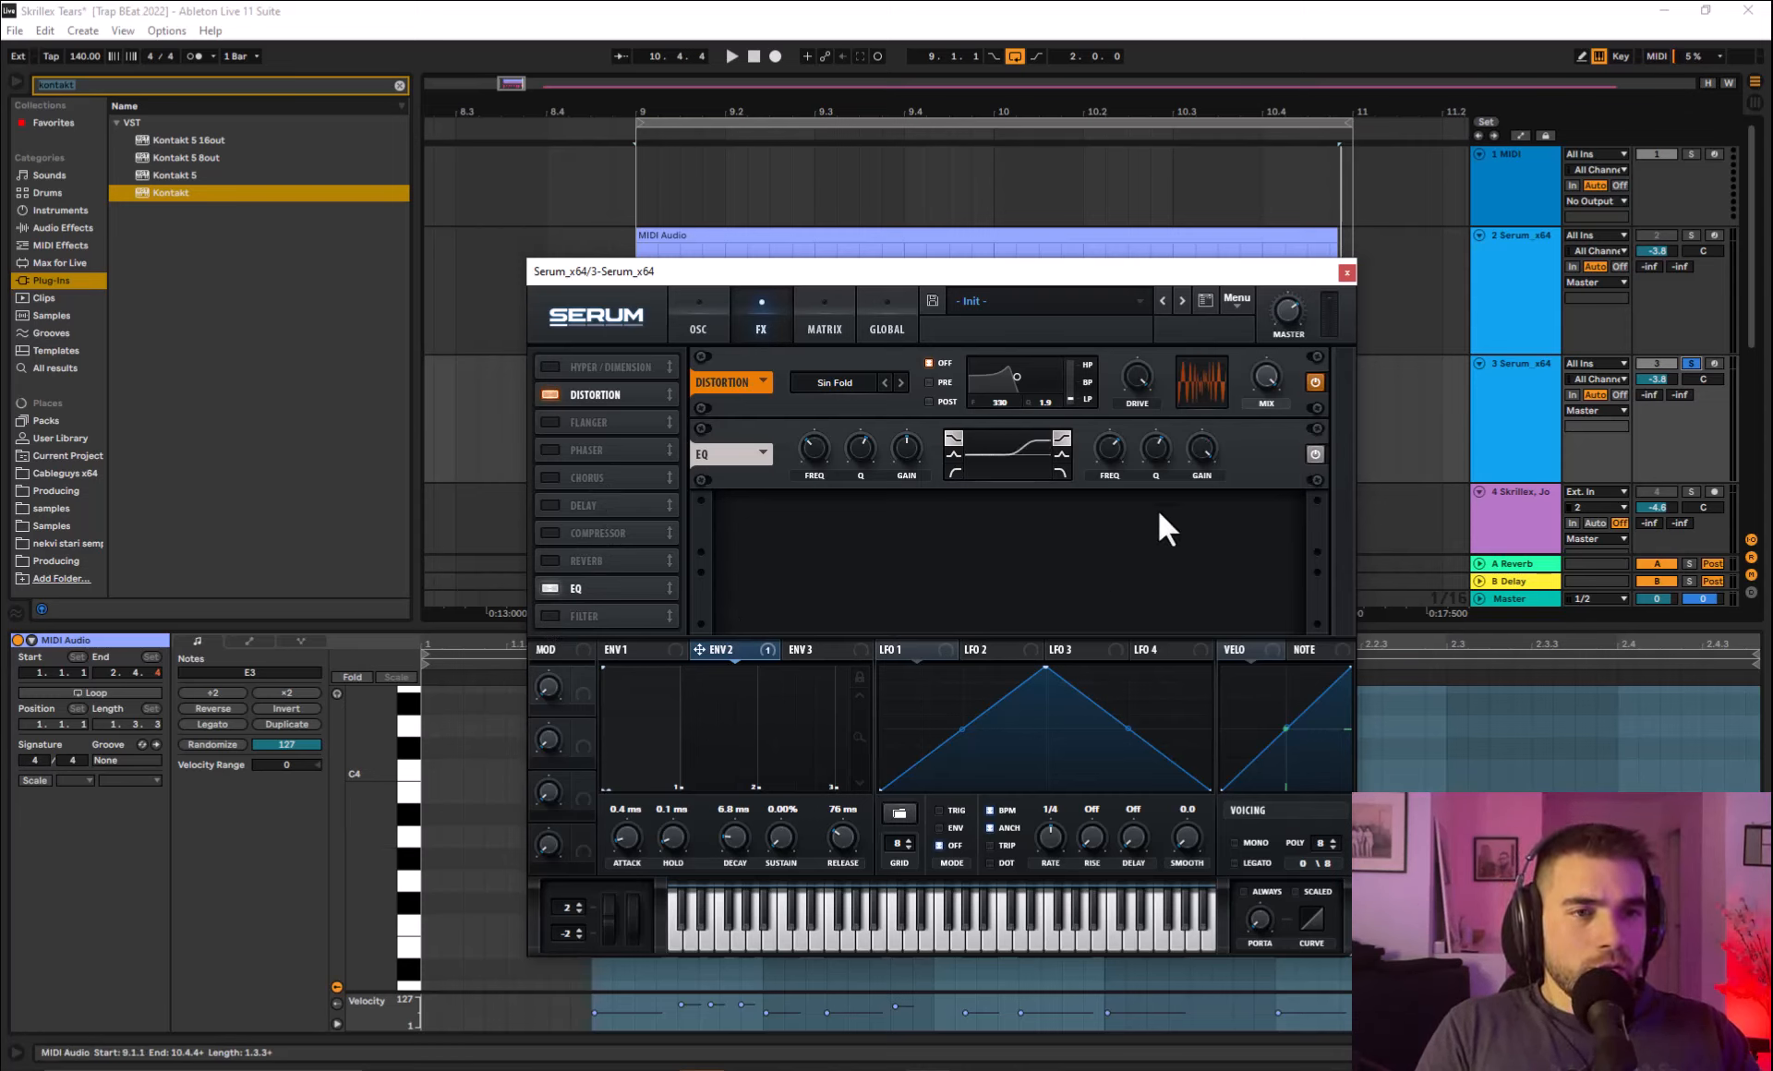
left_click(1063, 452)
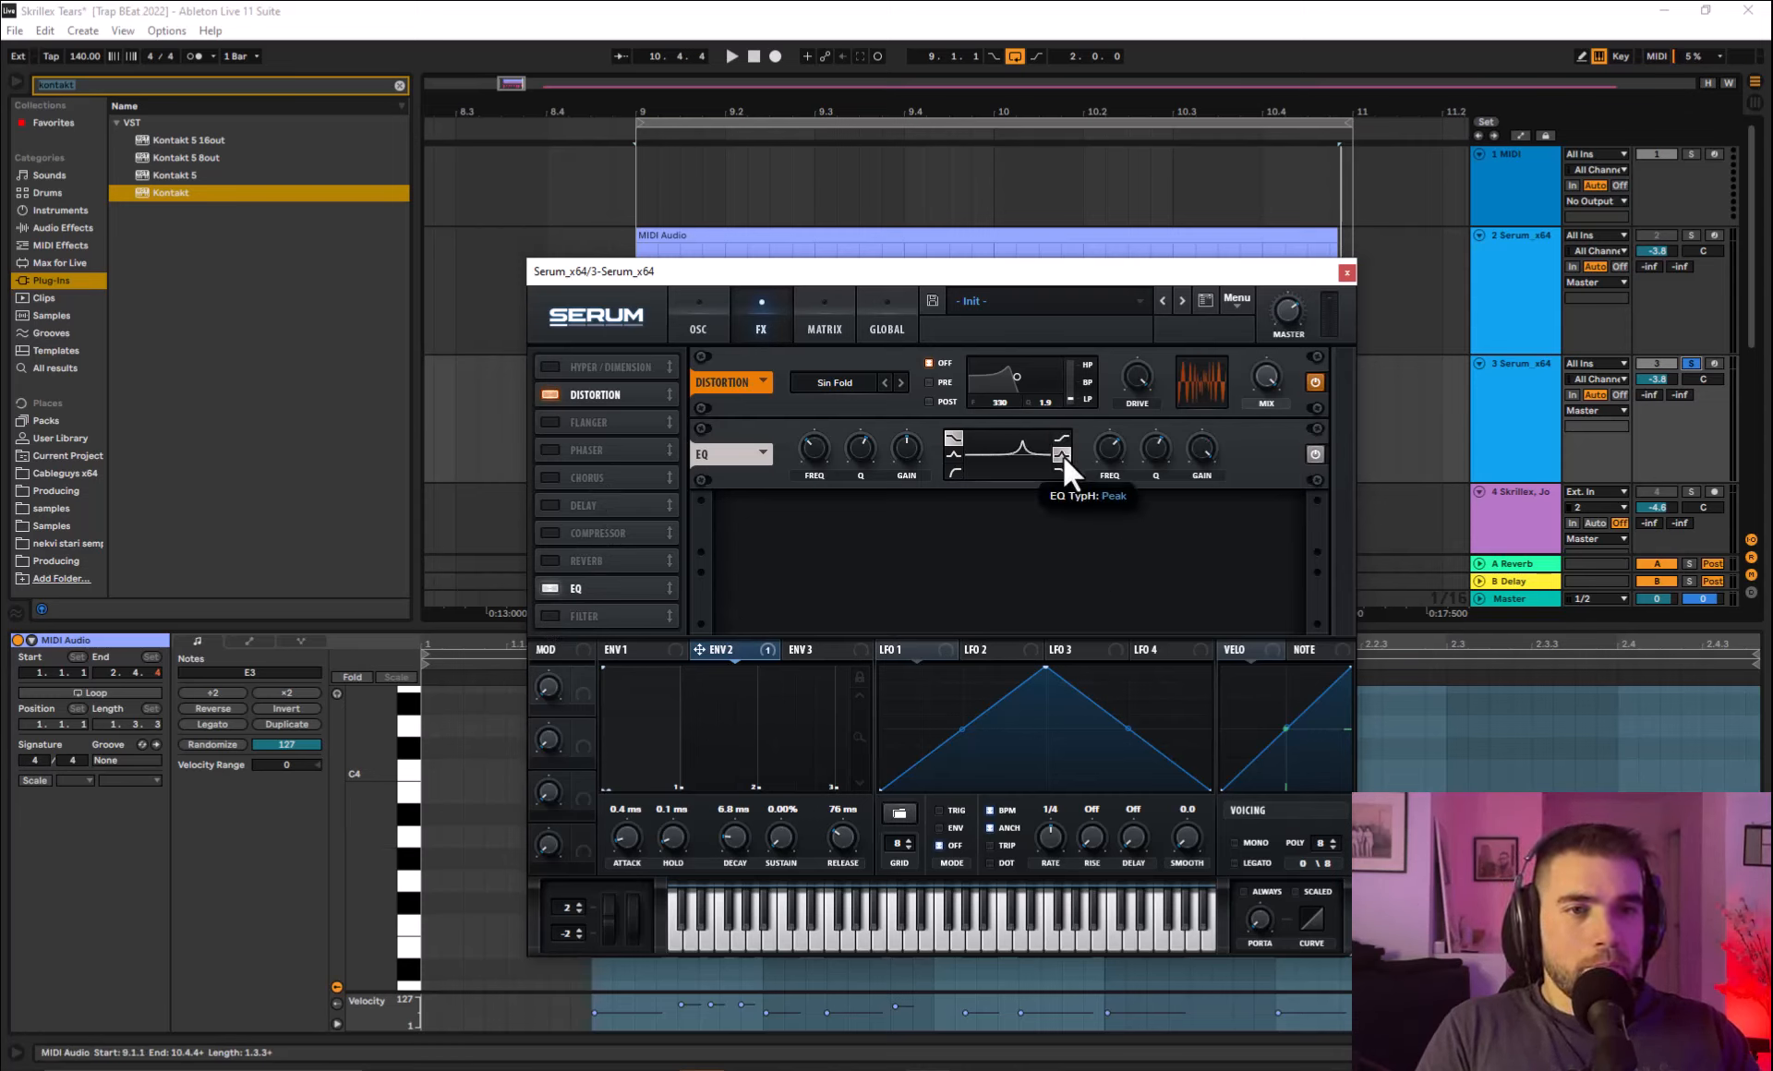
key("space")
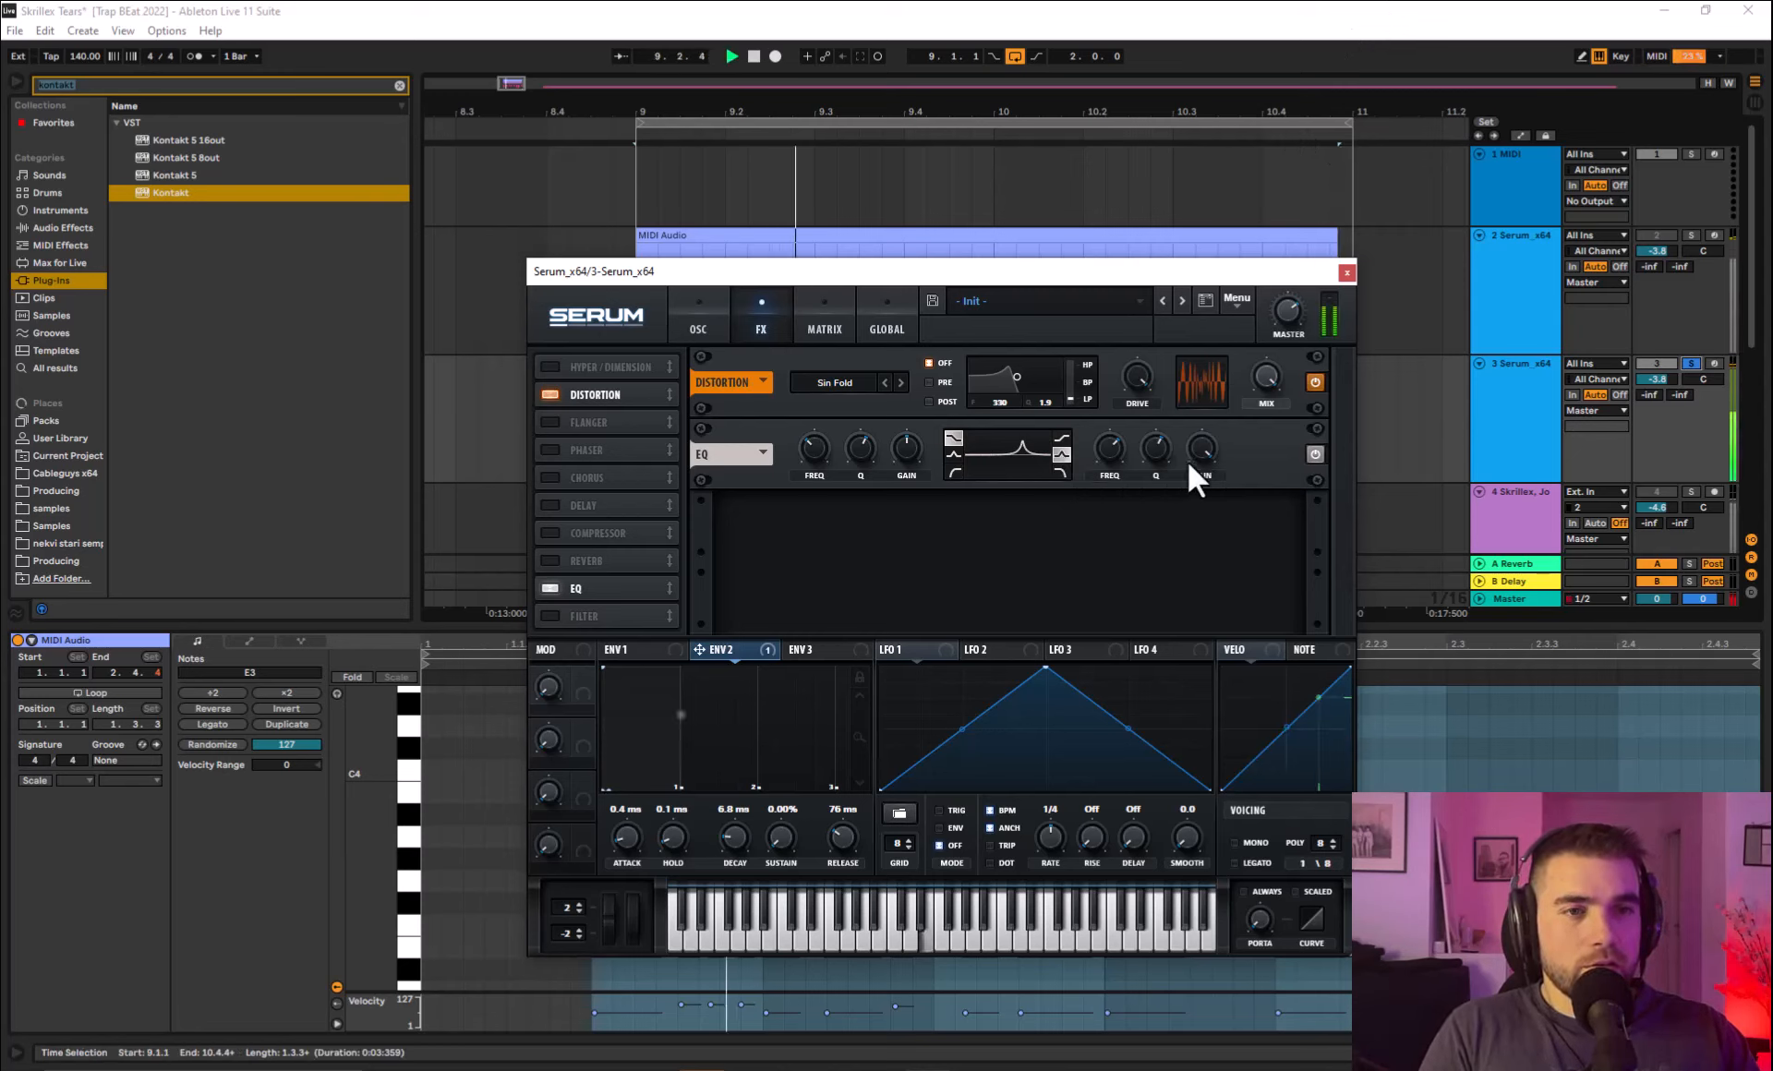
left_click_drag(1166, 449, 1177, 423)
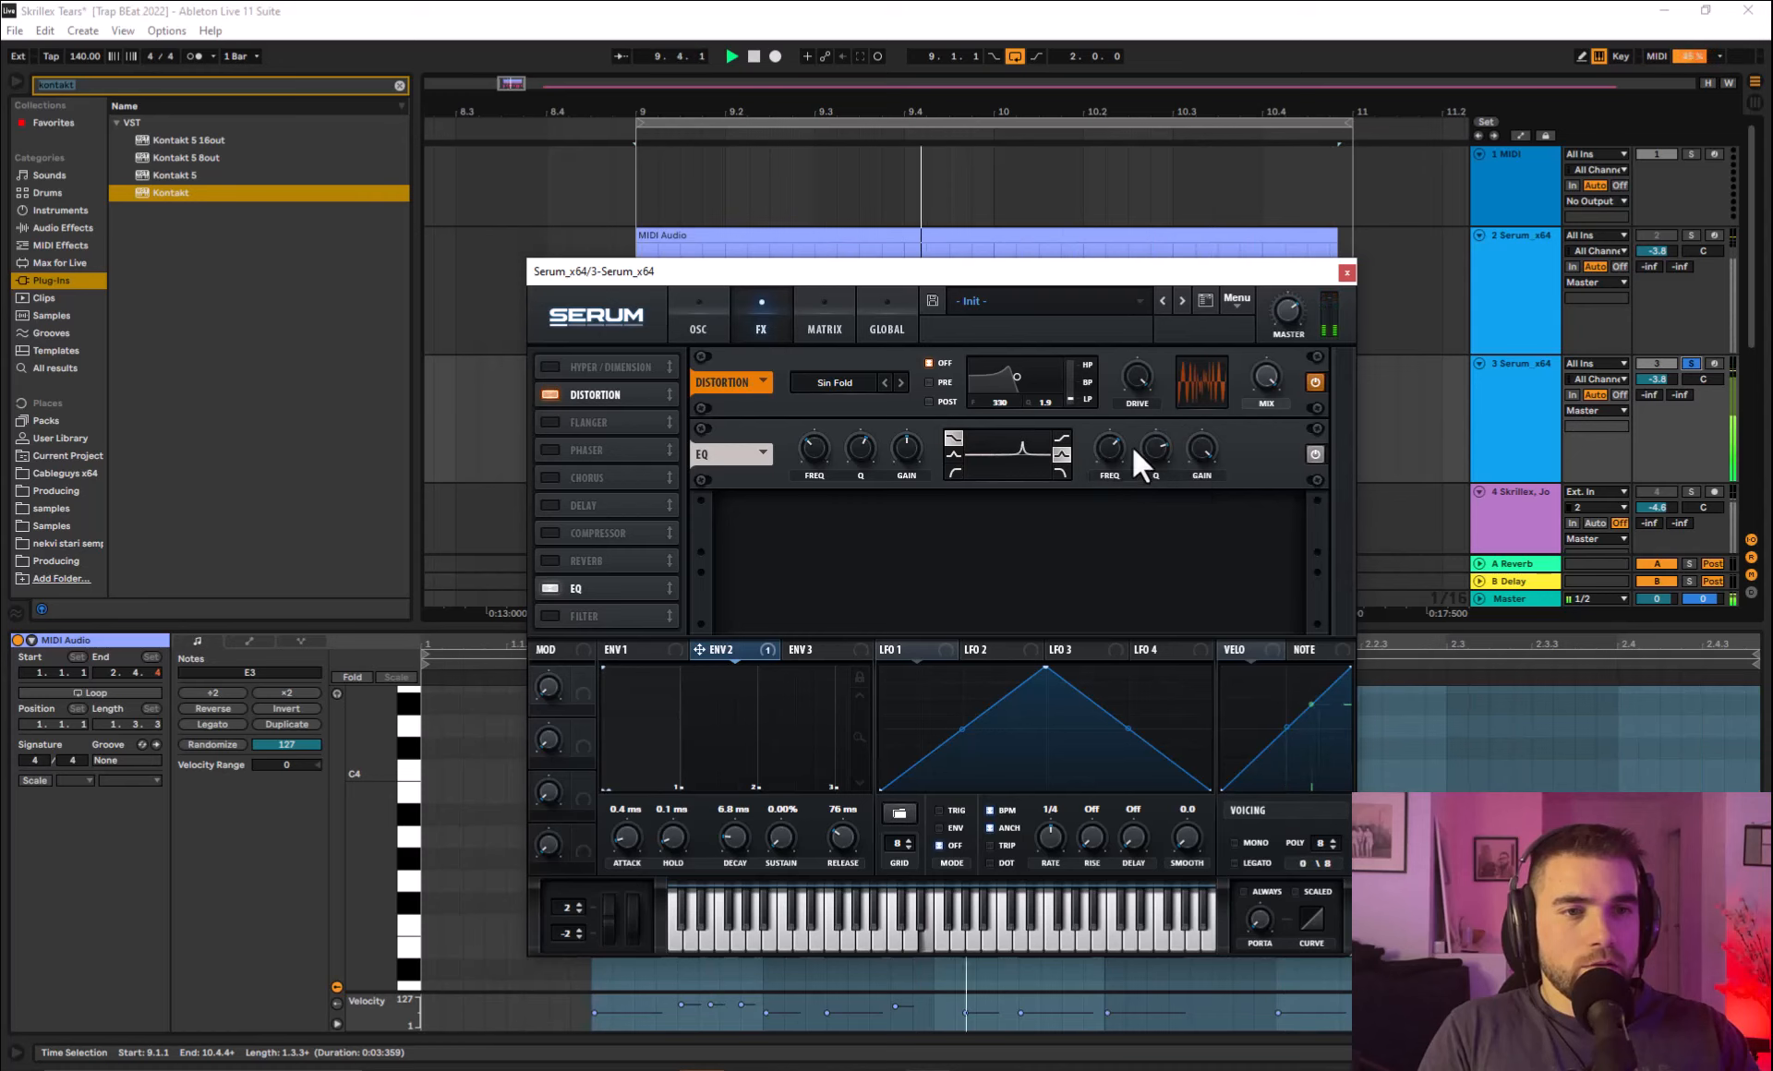
key("space")
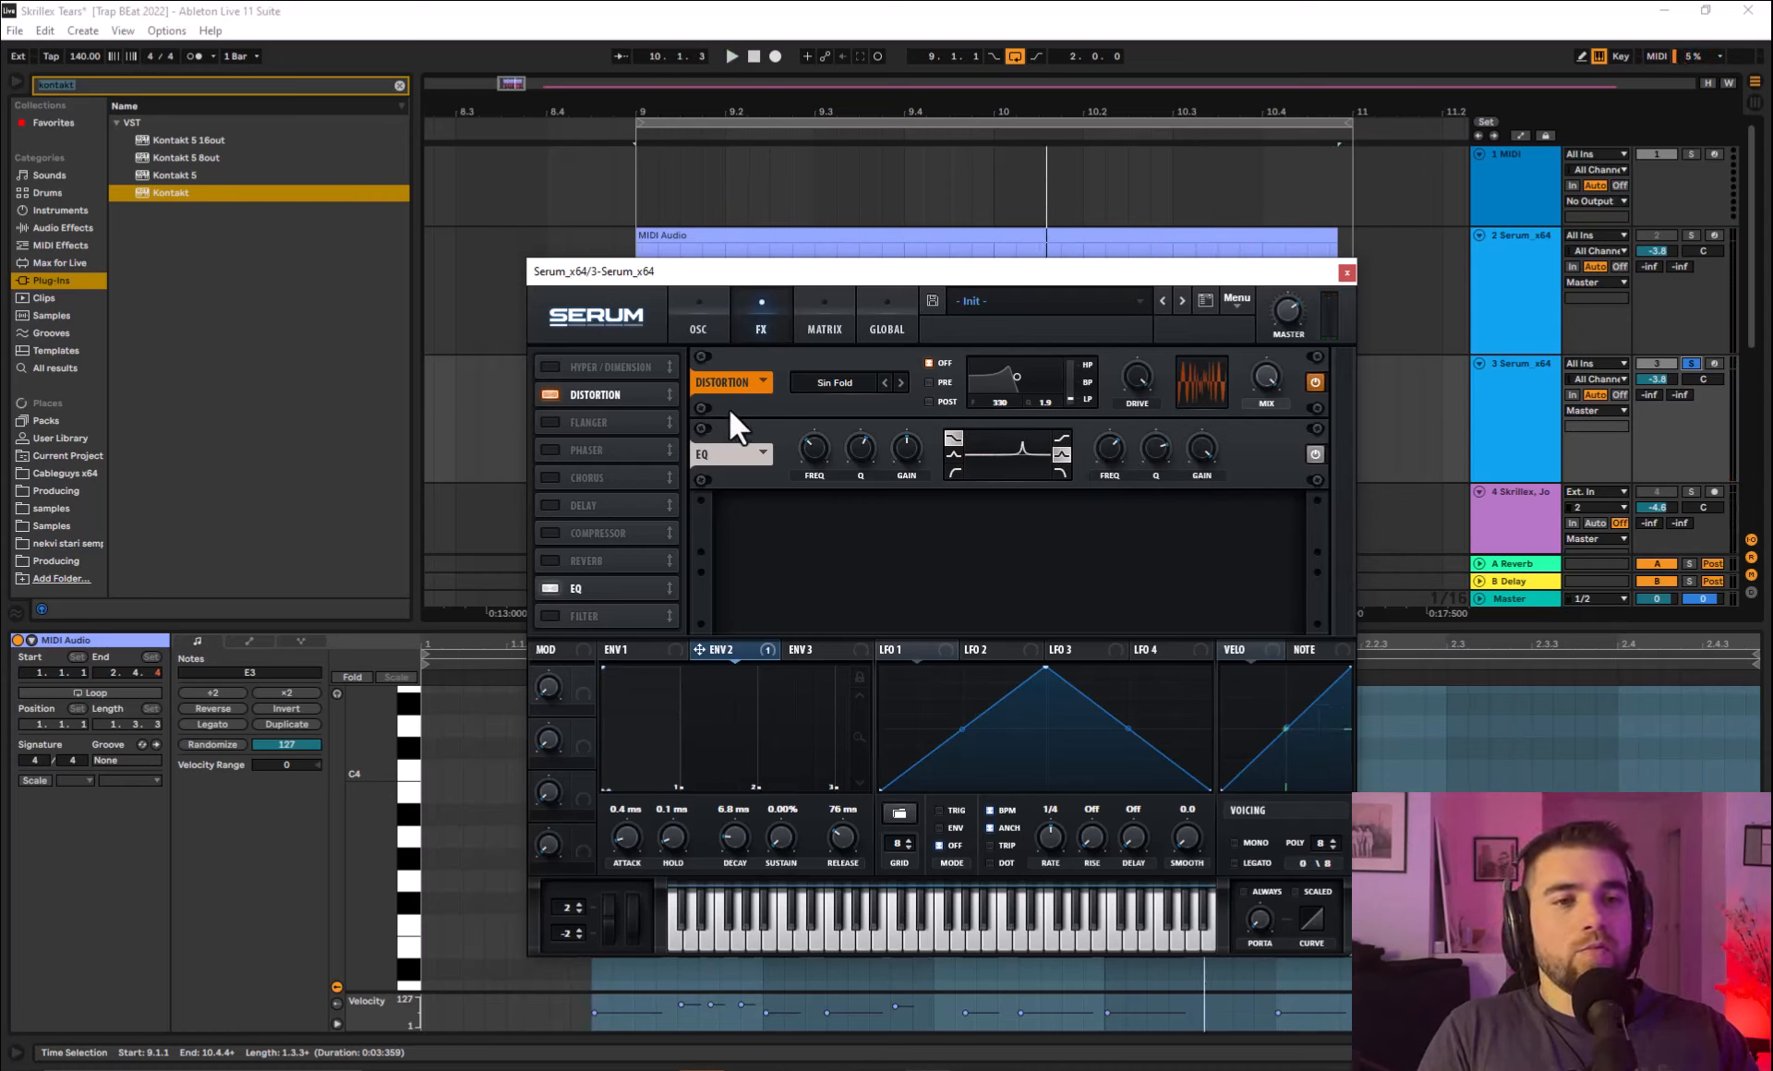
Assign LFO 1 to the EQ's high-band frequency and set the LFO rate to 1/2, checking it with playback.
left_click(892, 646)
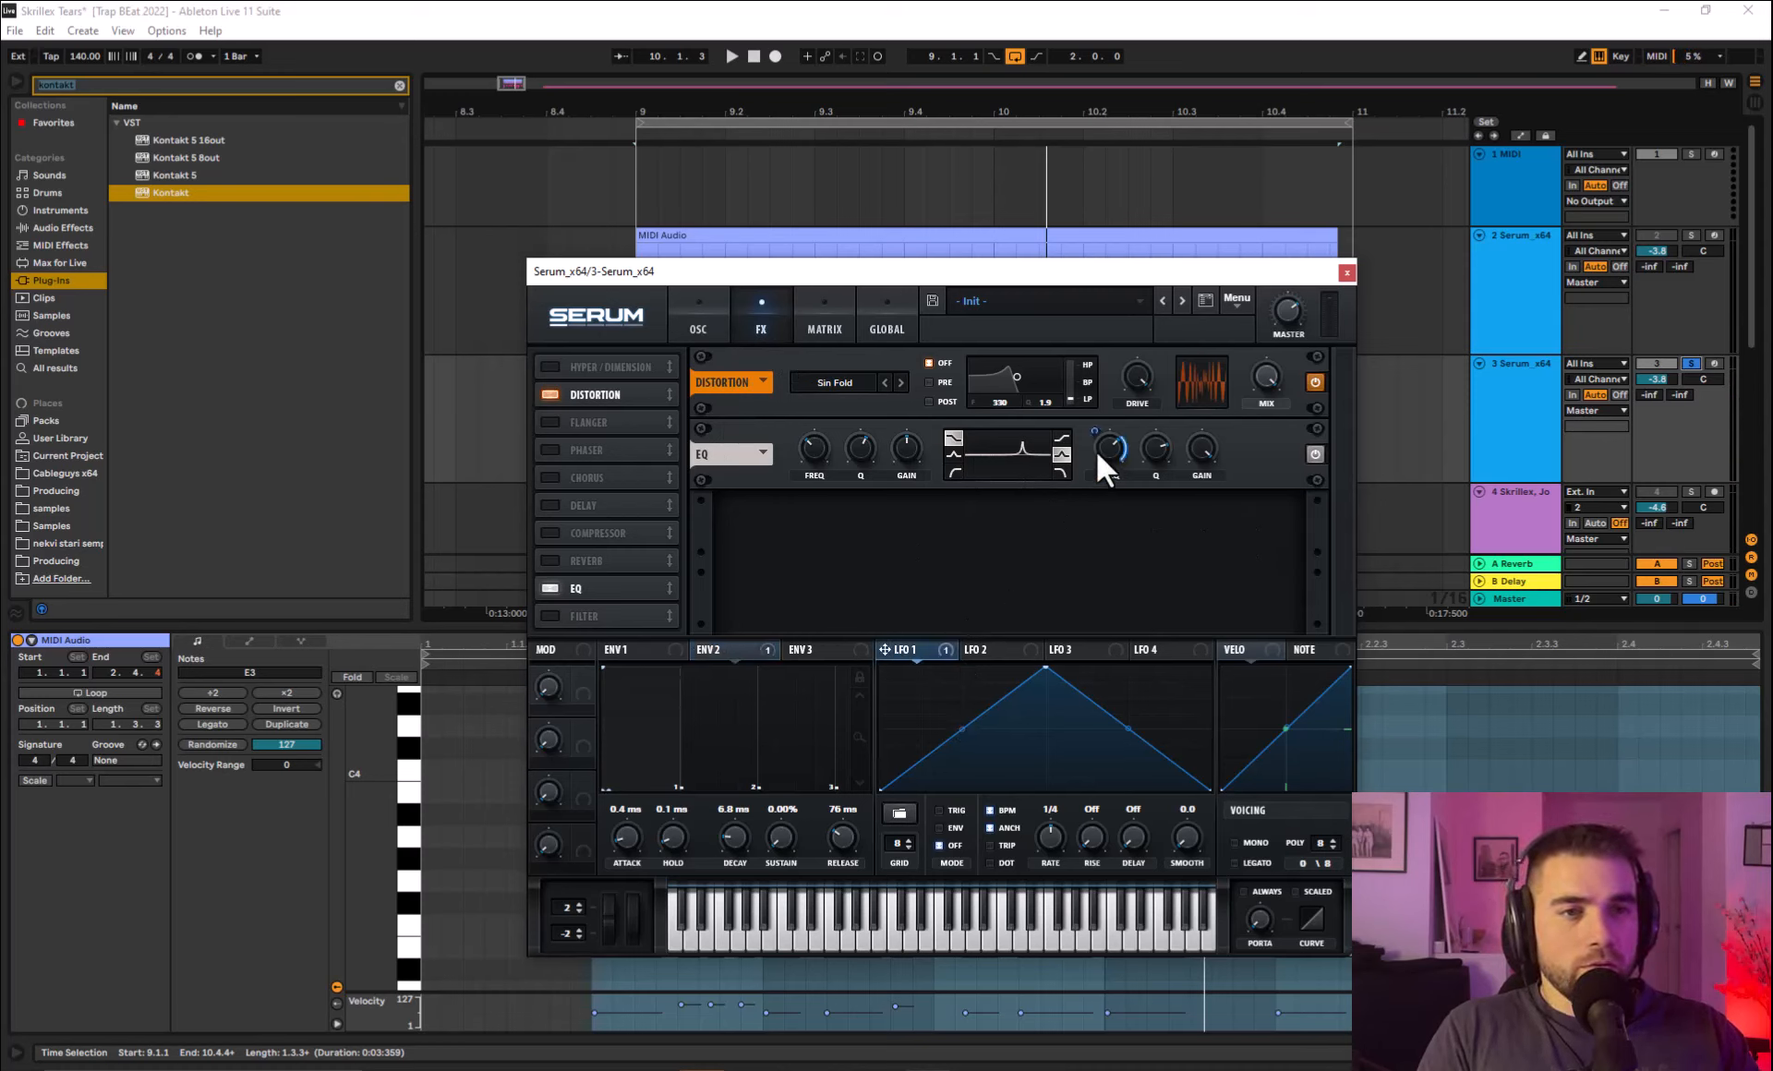
key("space")
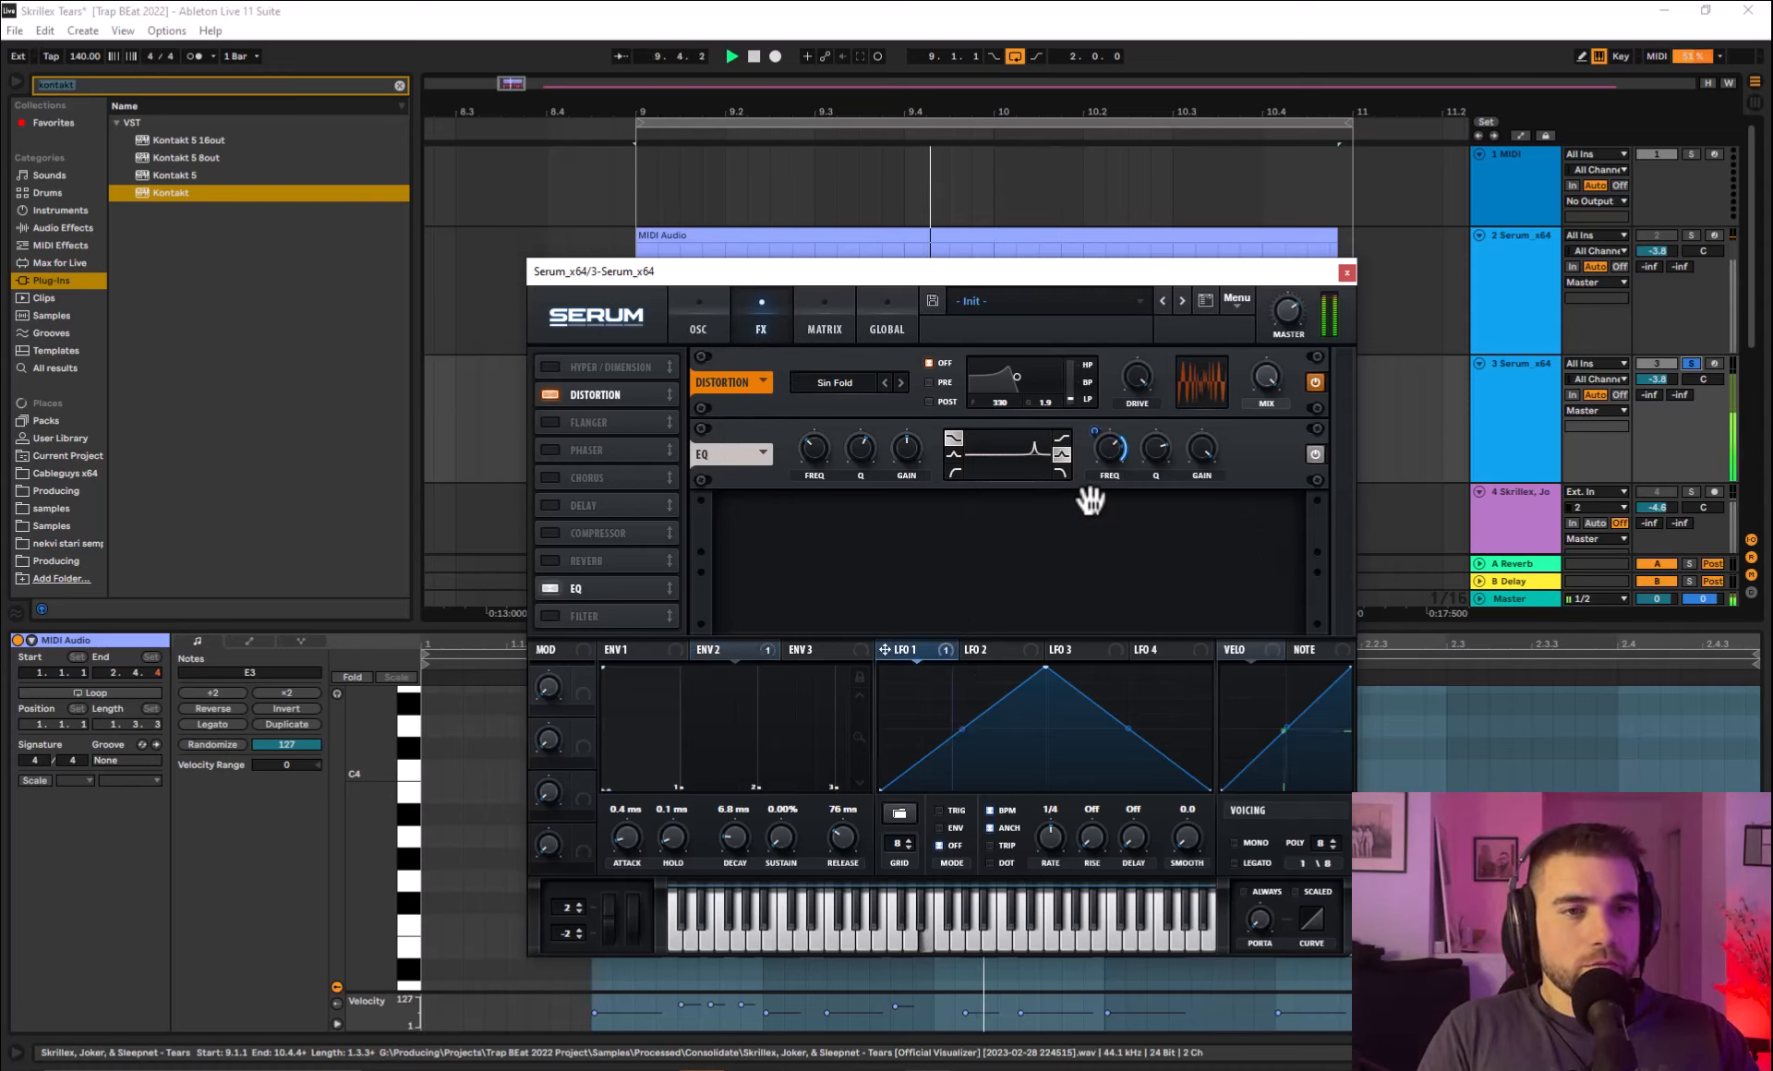
key("space")
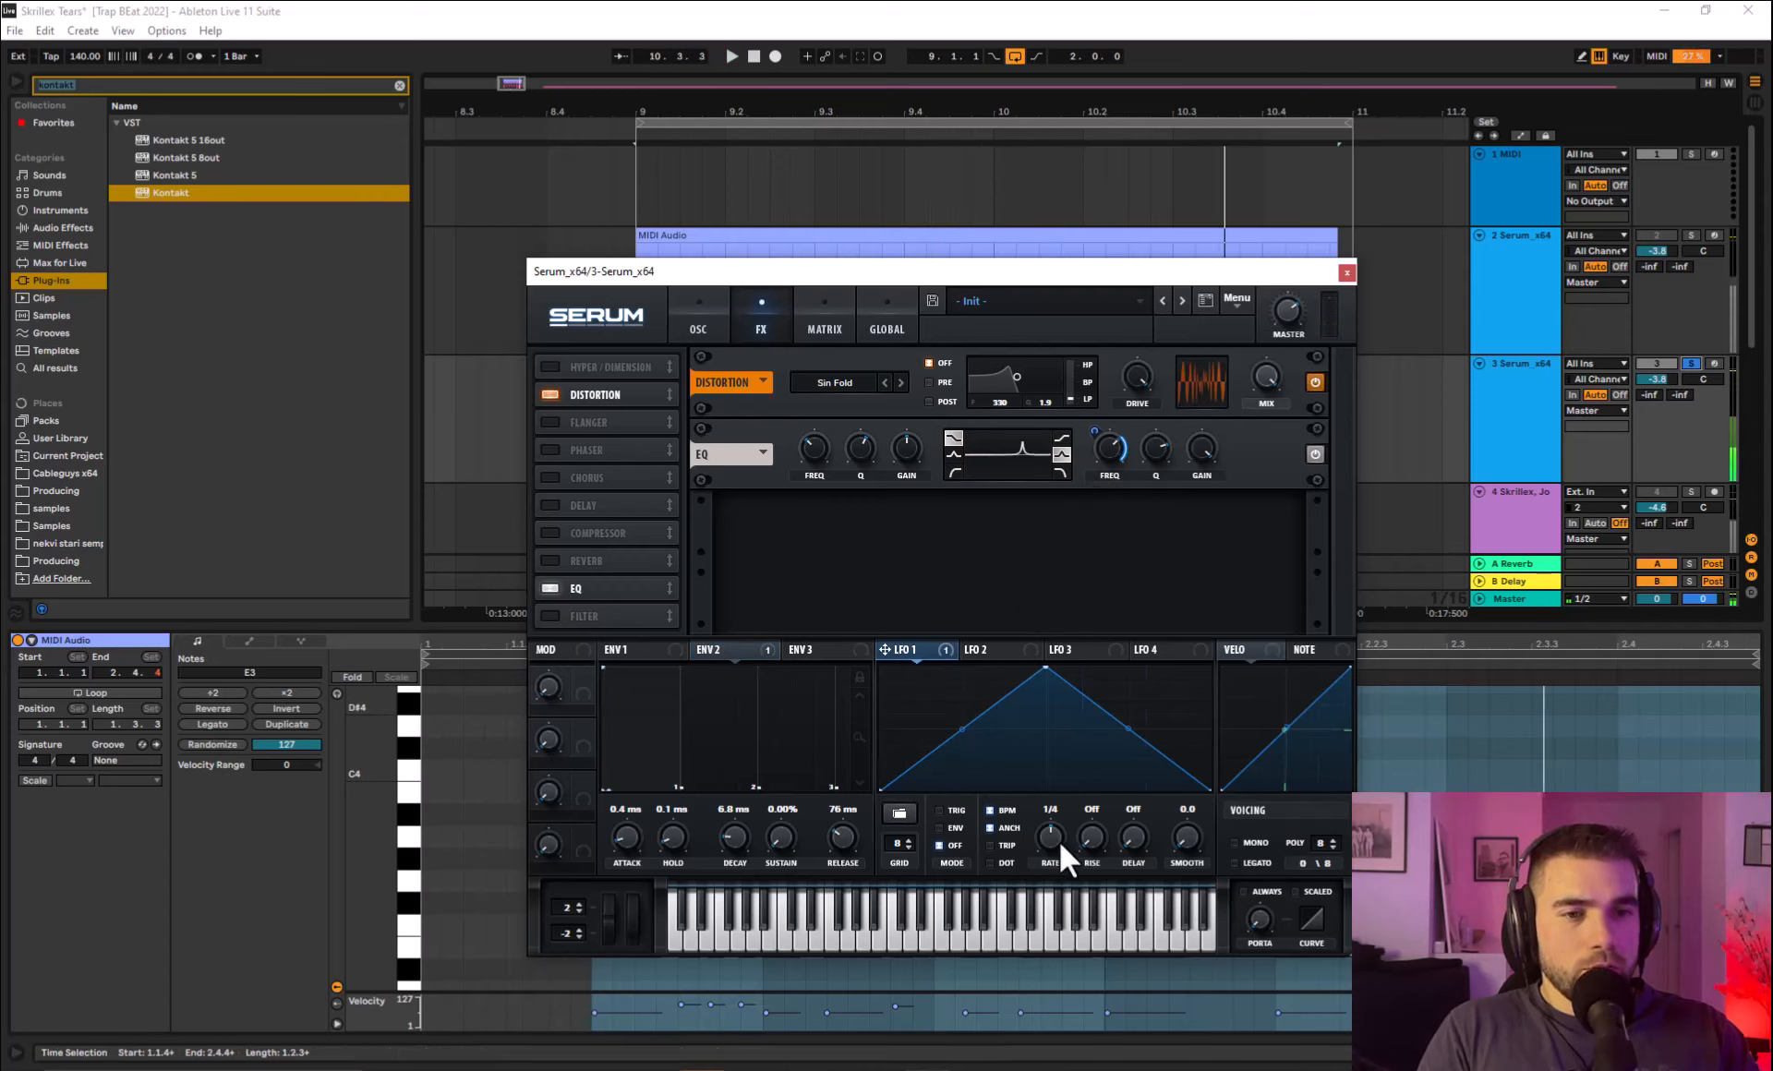
left_click_drag(1059, 838, 1056, 846)
key("space")
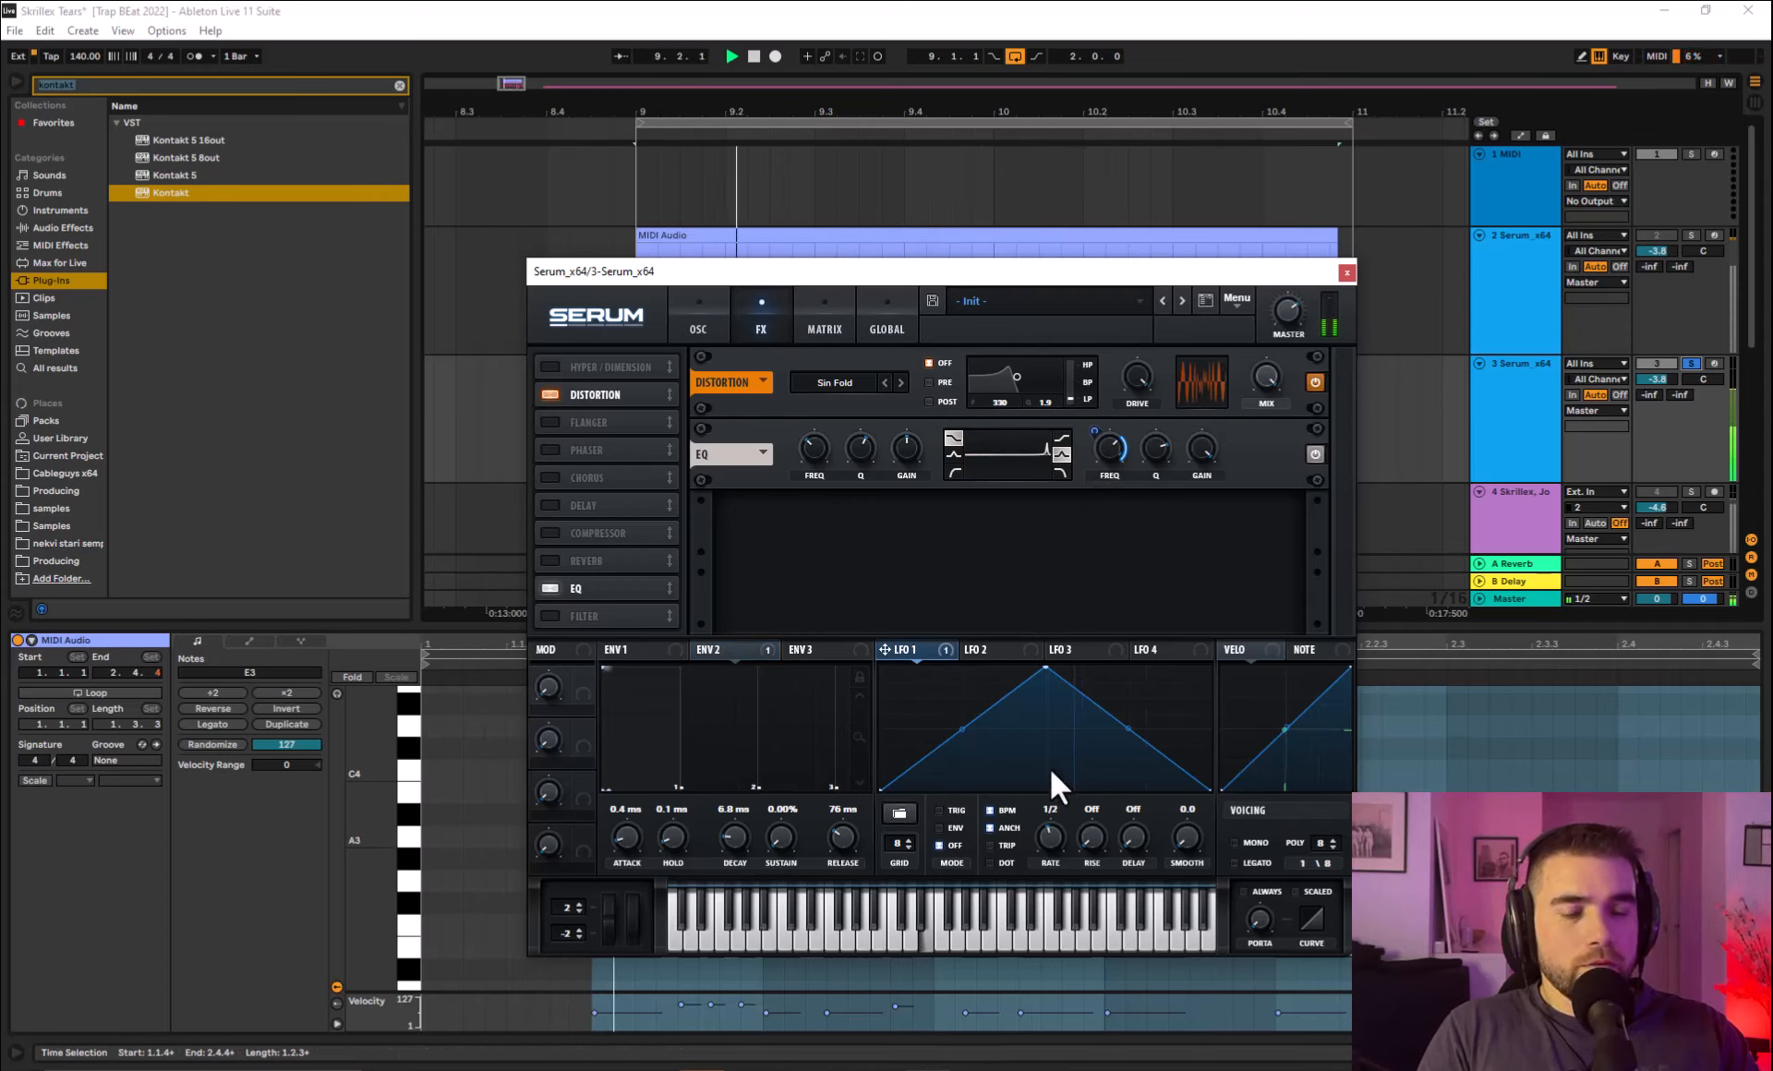
key("space")
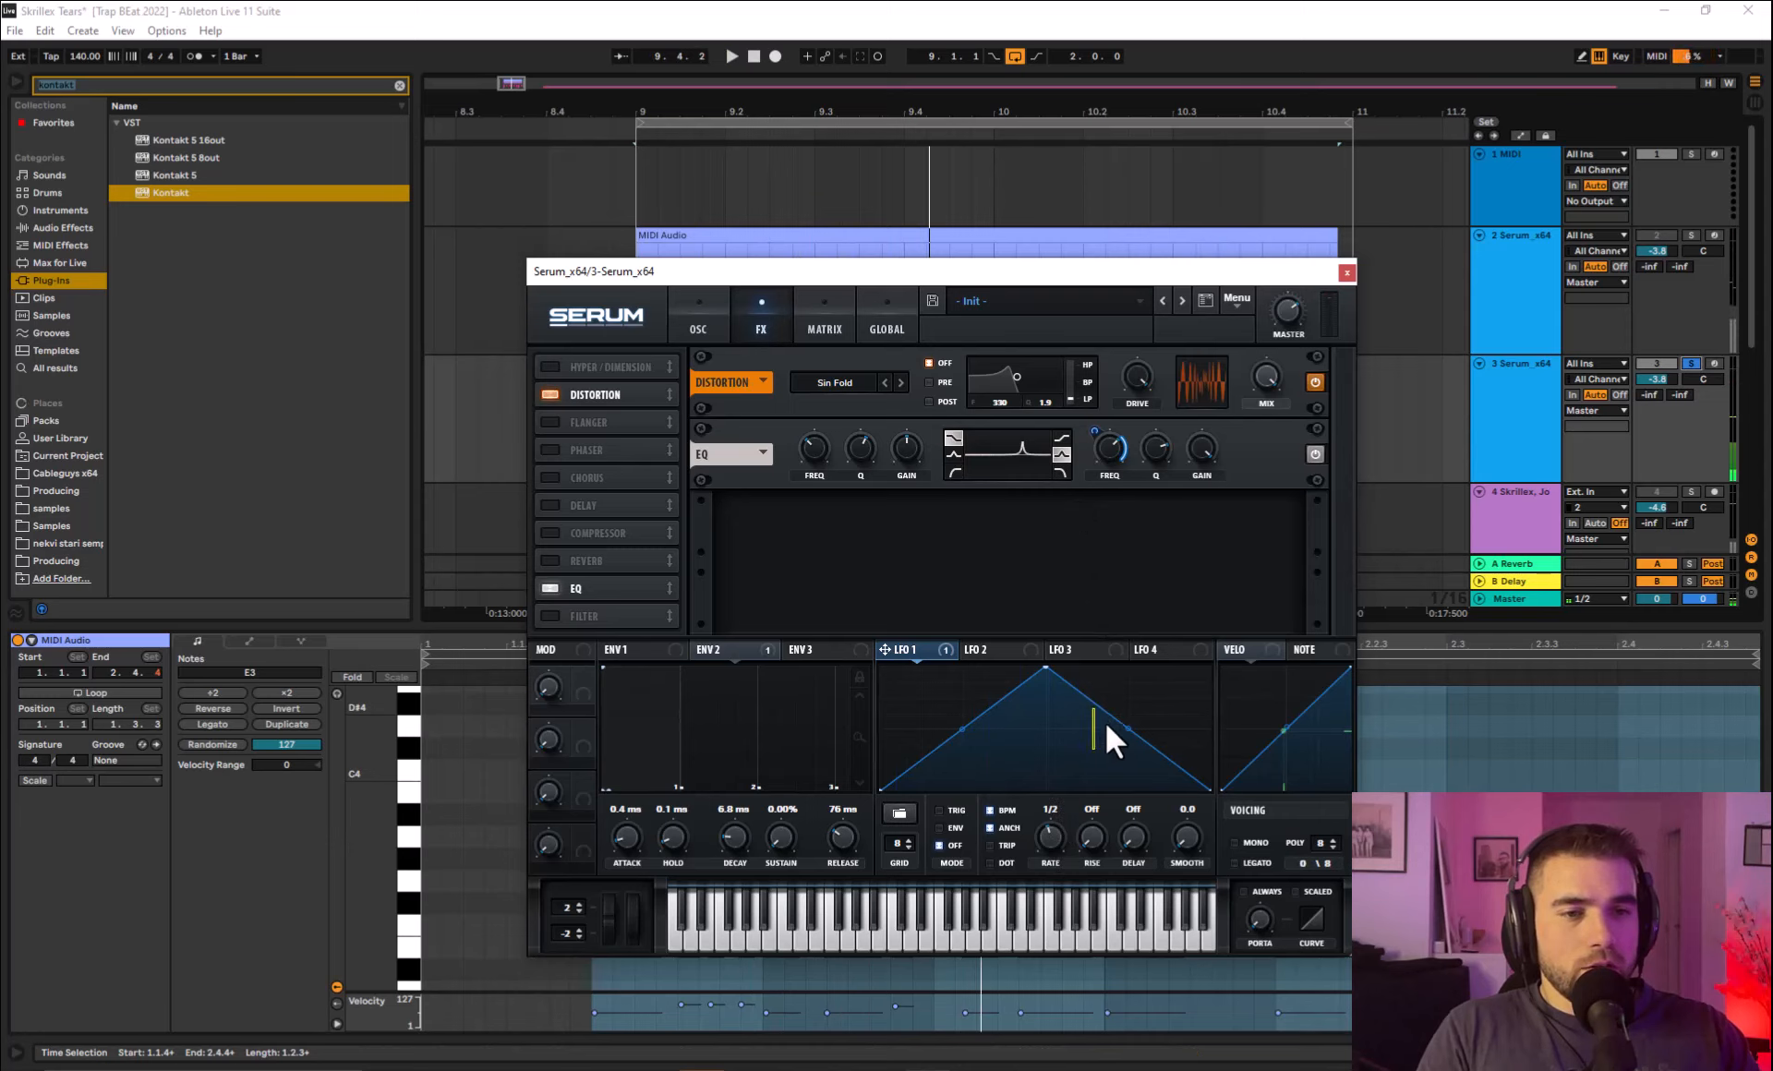
Reshape LFO 1 with a short flat peak just past its middle, a curved drop to a low valley and raised end points.
double_click(1106, 723)
left_click_drag(1107, 721, 1049, 689)
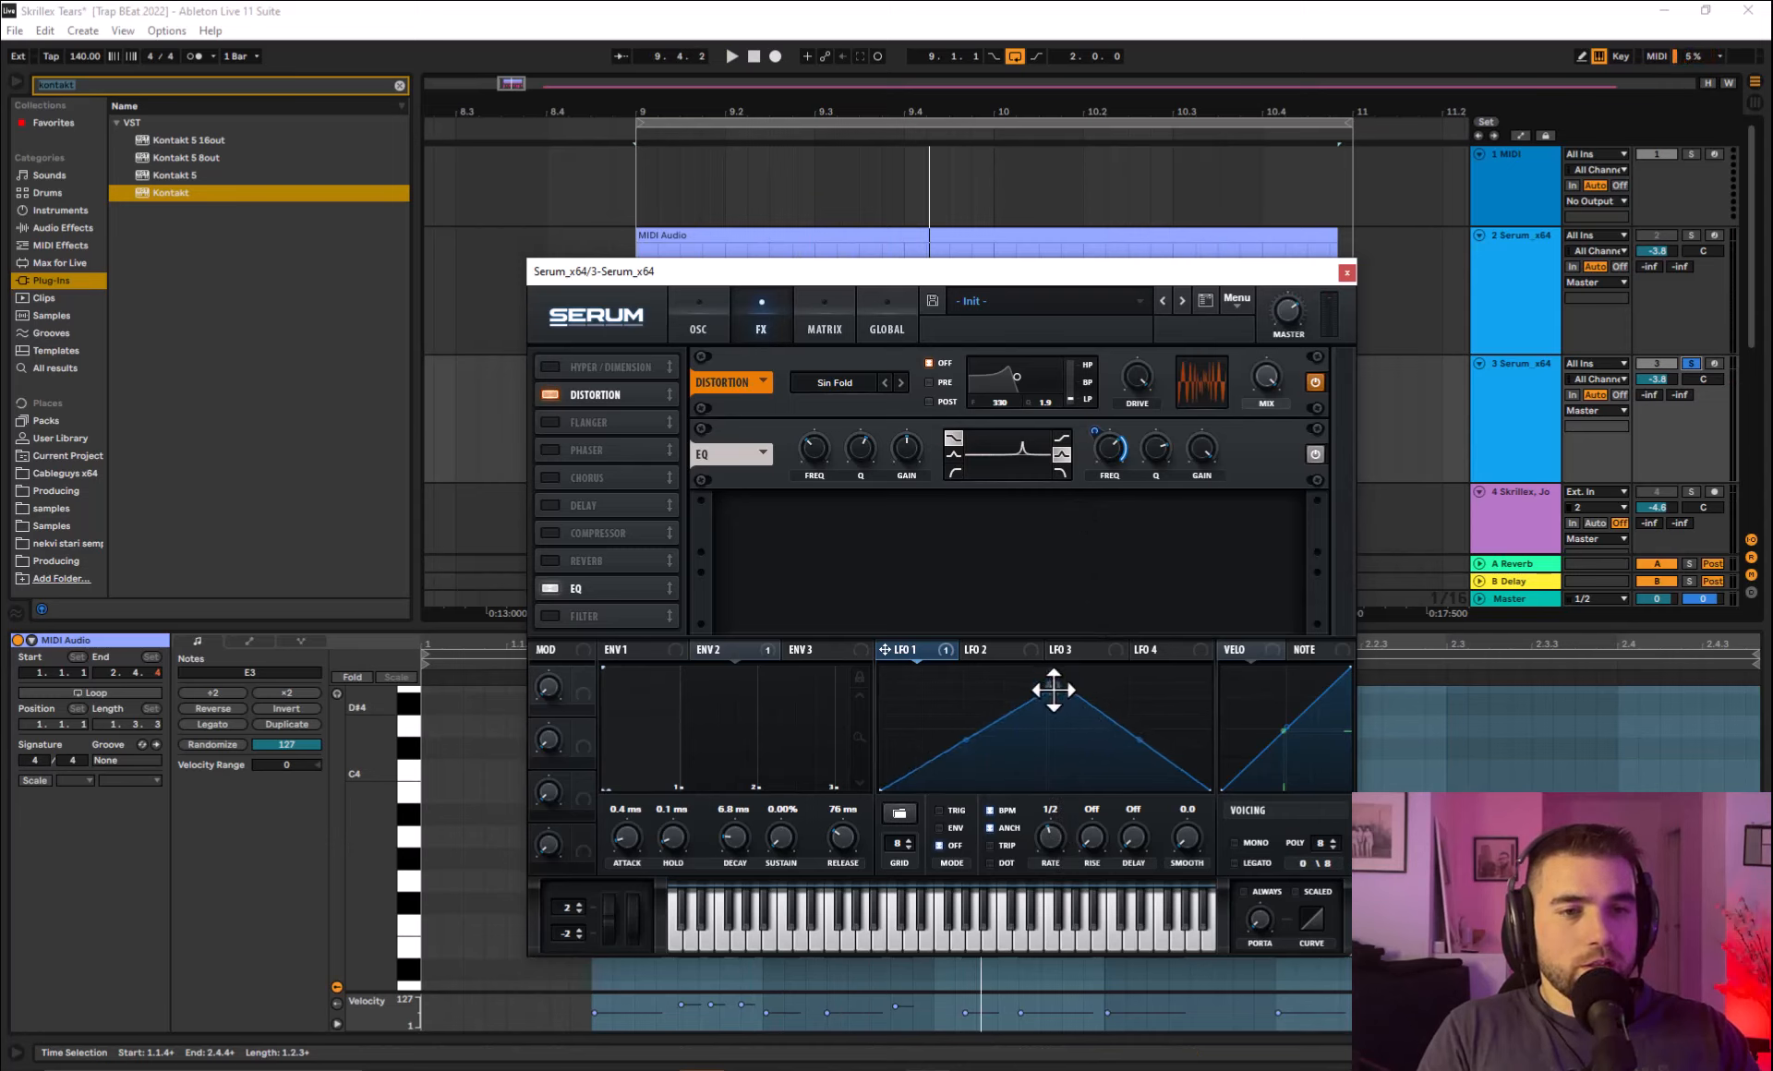
key("space")
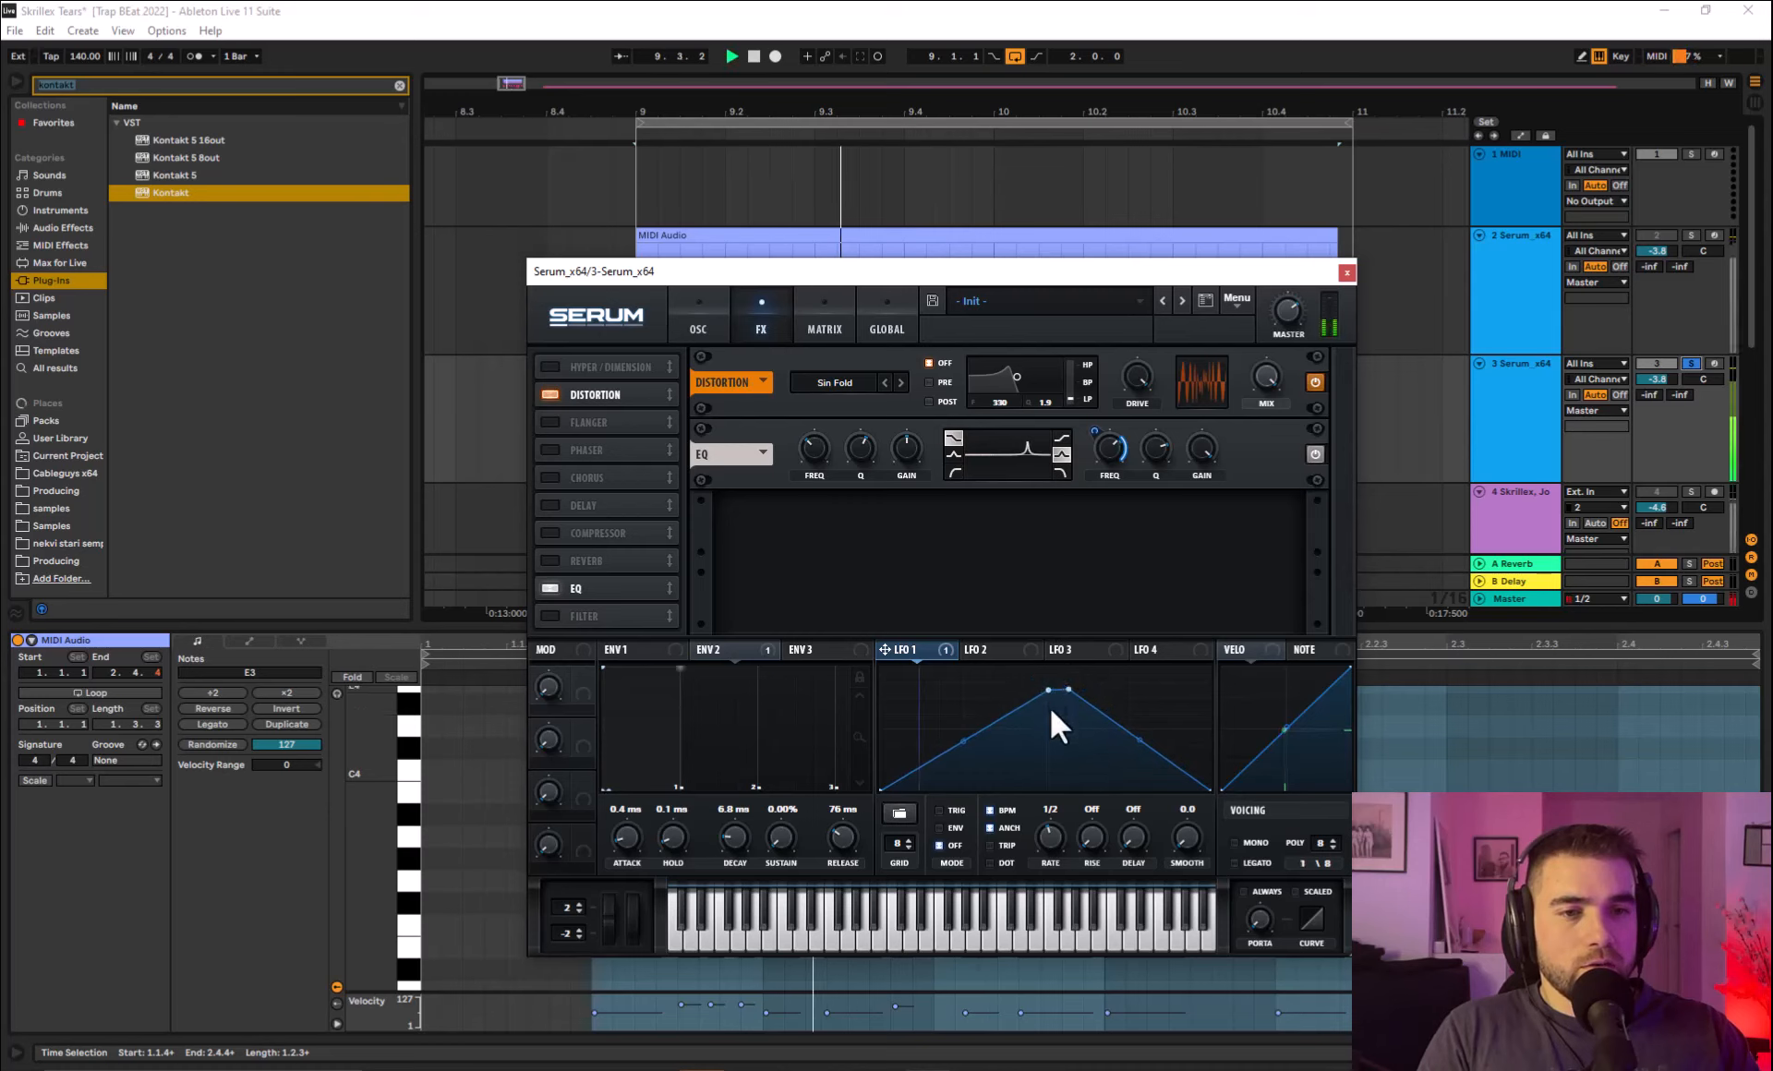
double_click(1121, 740)
left_click_drag(1121, 743, 1208, 737)
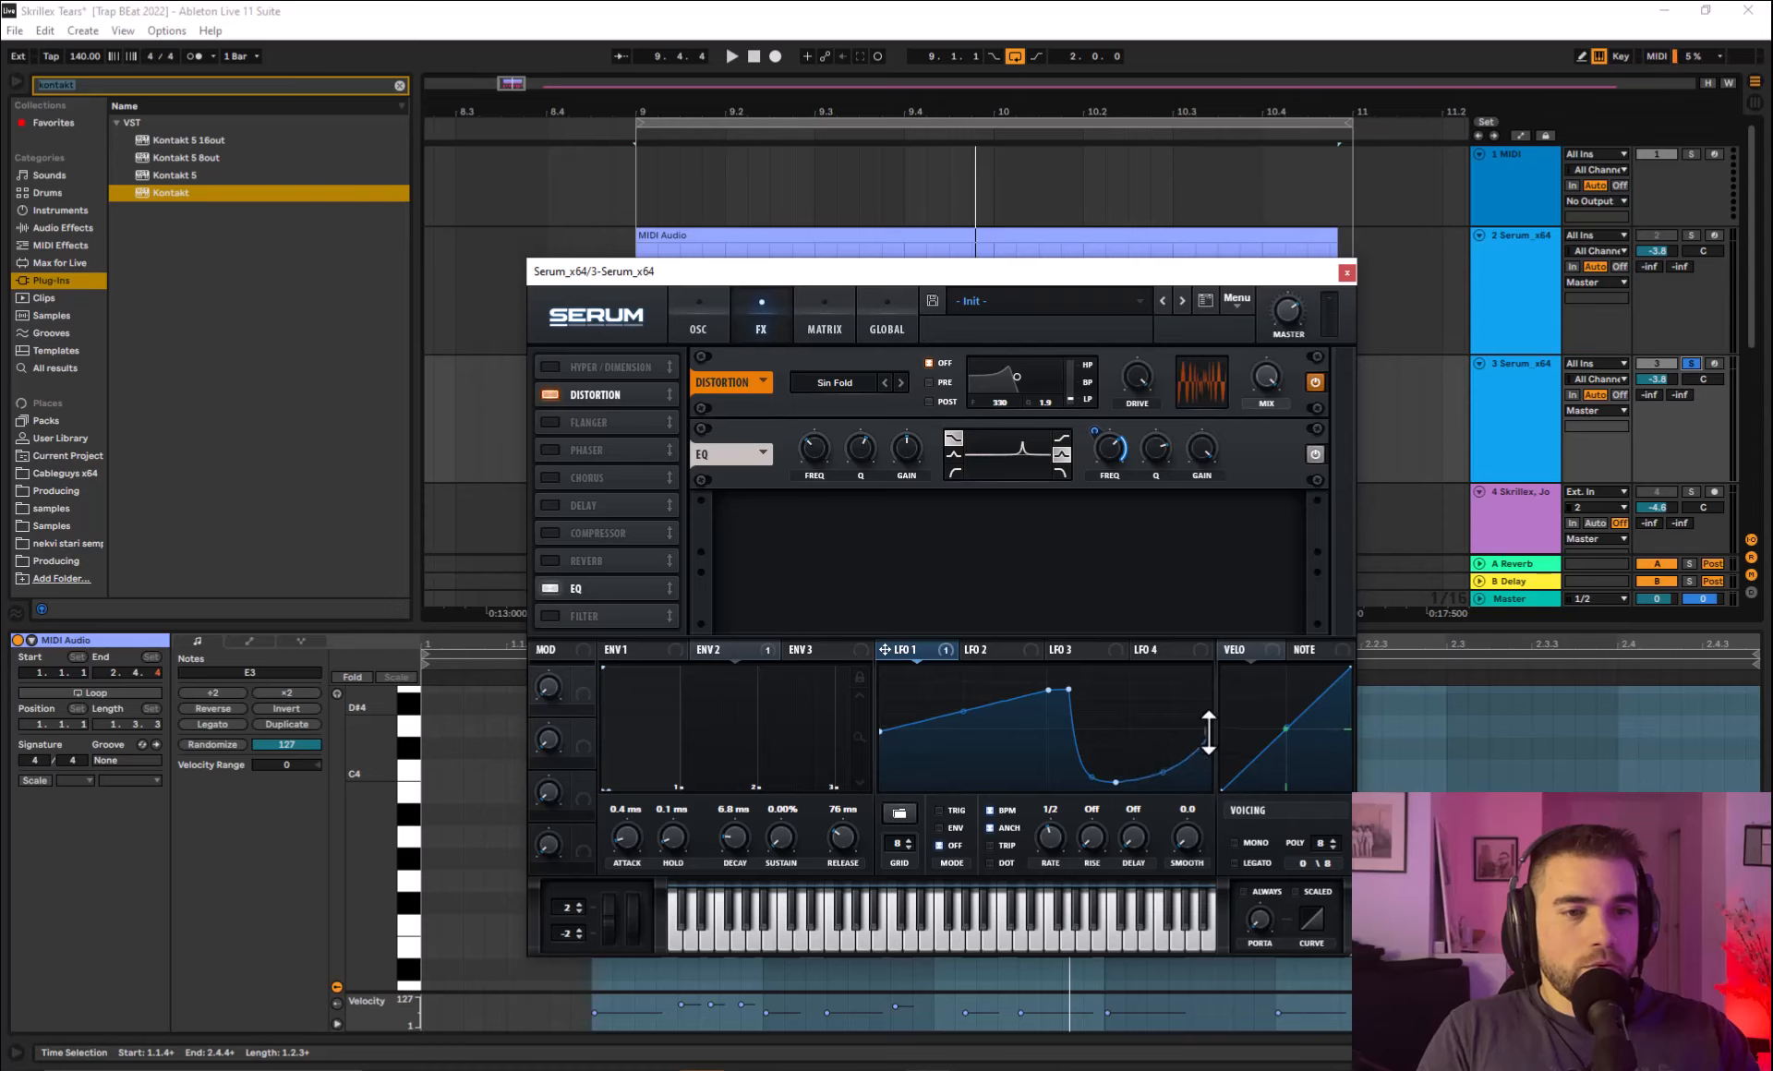
Add a full-height flat peak near the start of LFO 1, followed by a curved drop to a deep valley before the middle peak.
double_click(927, 722)
left_click_drag(926, 720, 933, 643)
double_click(940, 669)
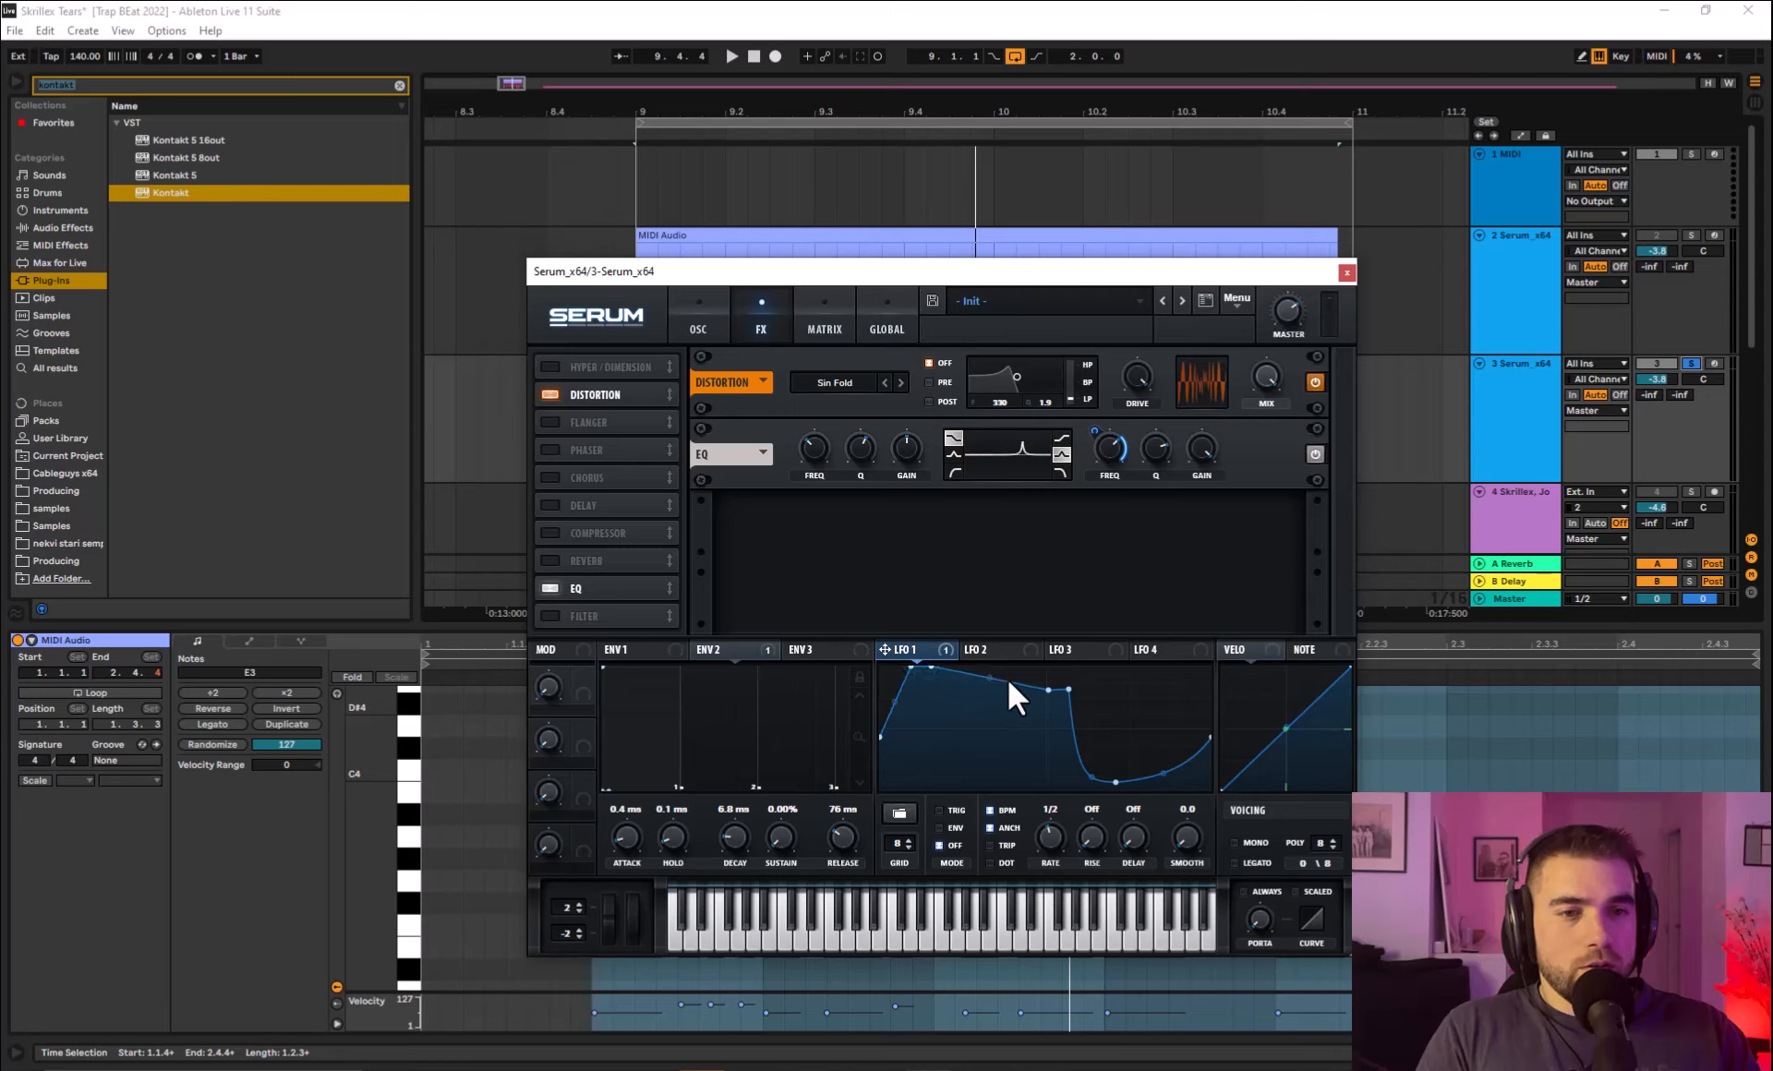
left_click_drag(1000, 709, 1014, 752)
key("space")
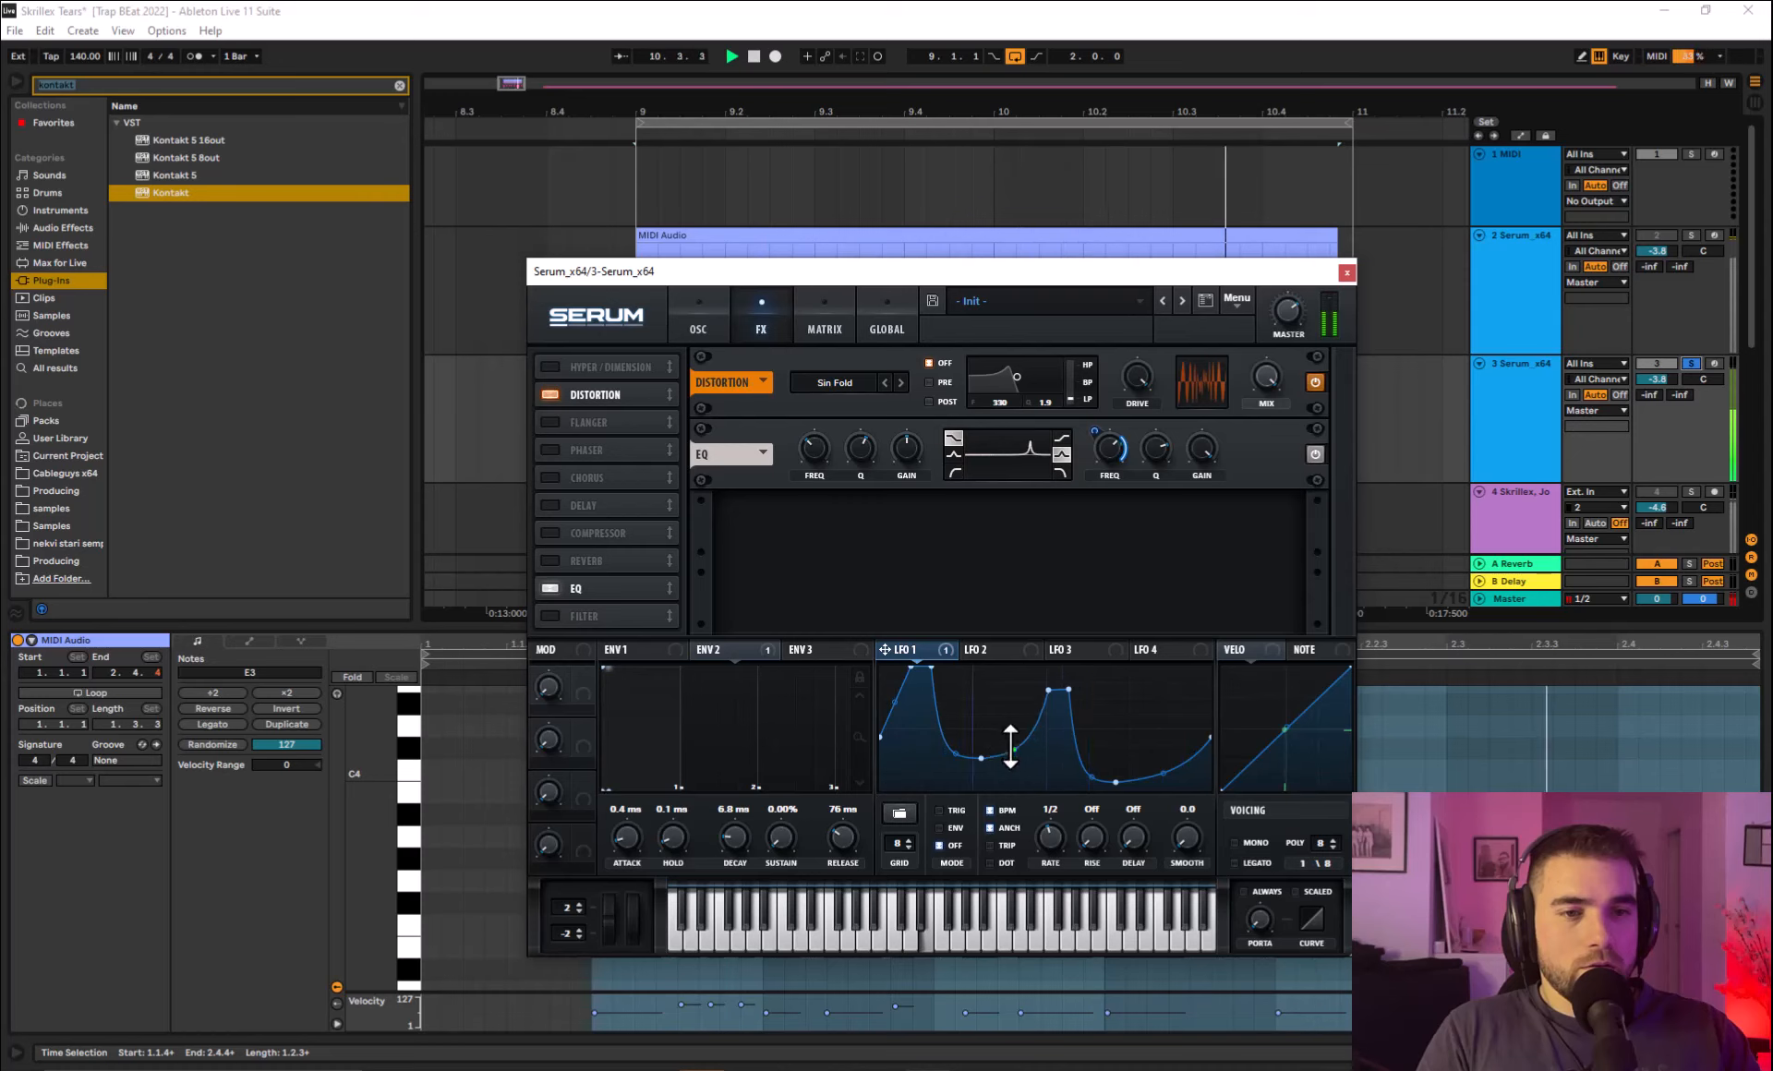
left_click_drag(983, 755, 991, 787)
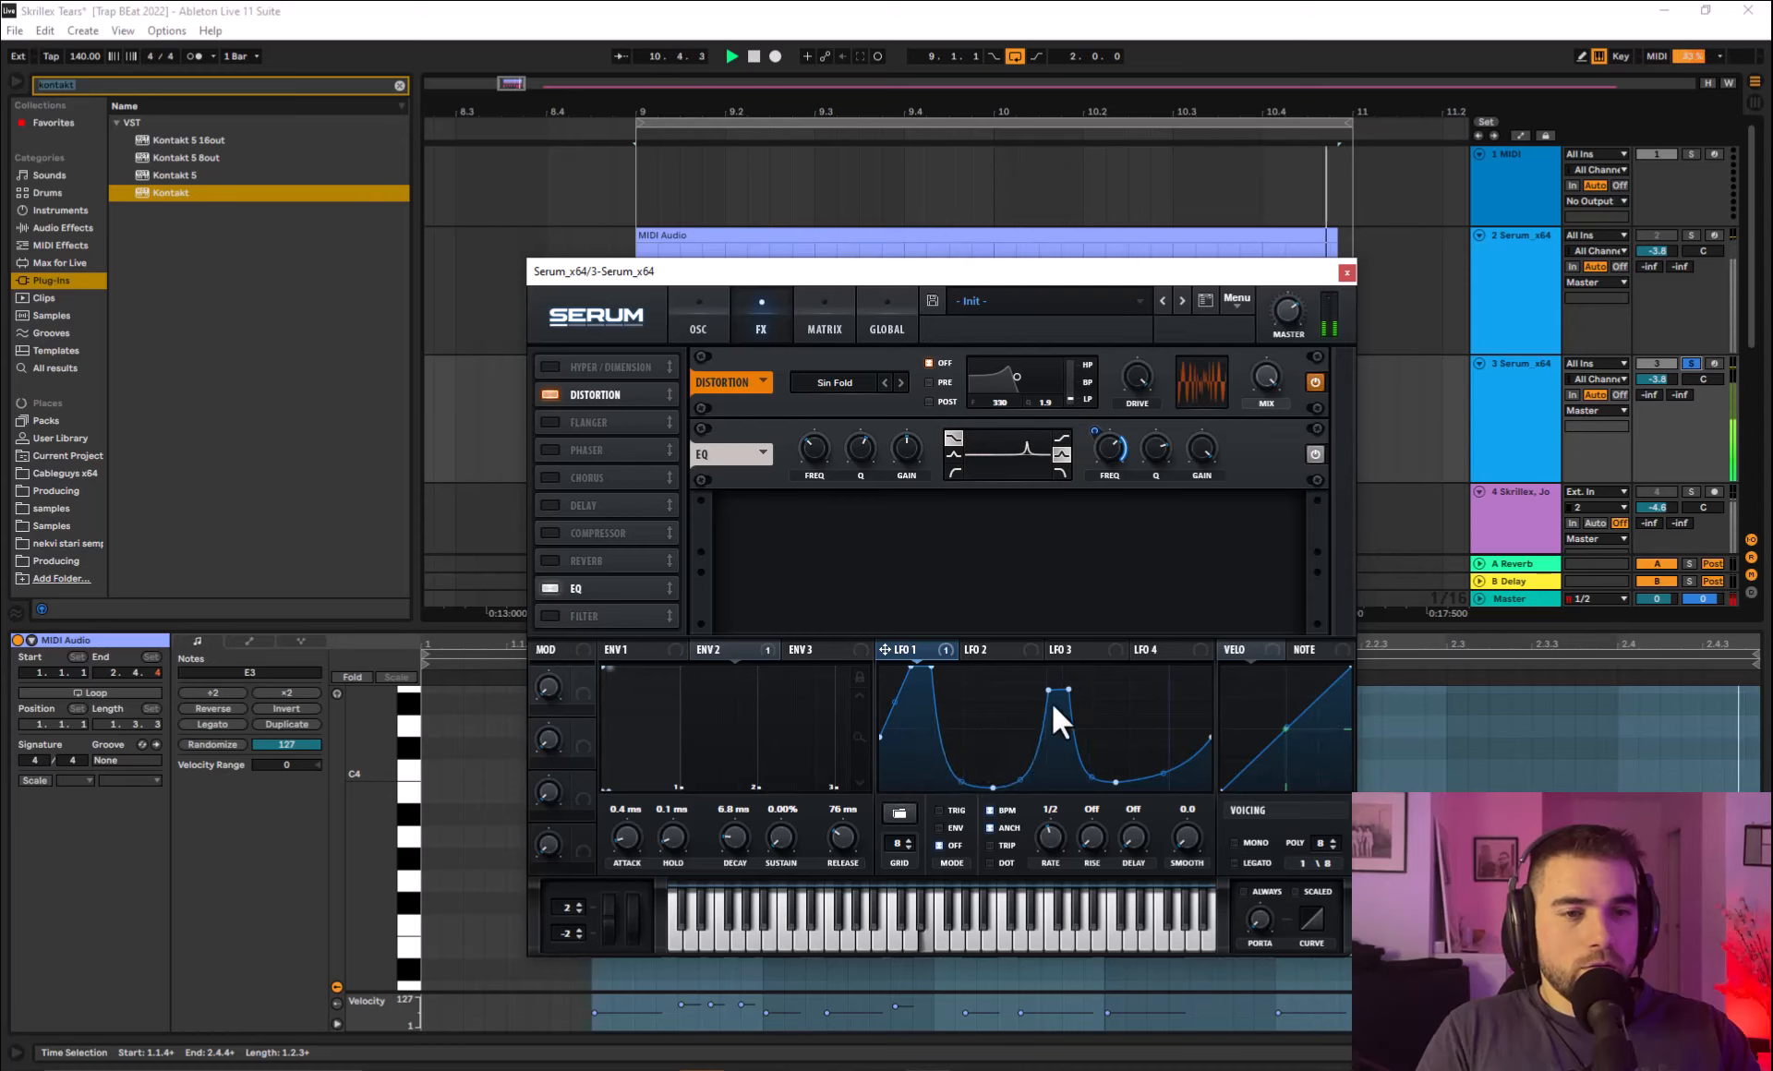
Fine-tune LFO 1 during playback by slightly lowering the middle peak's two points and pulling the second valley down to the floor.
left_click_drag(1068, 689, 1068, 694)
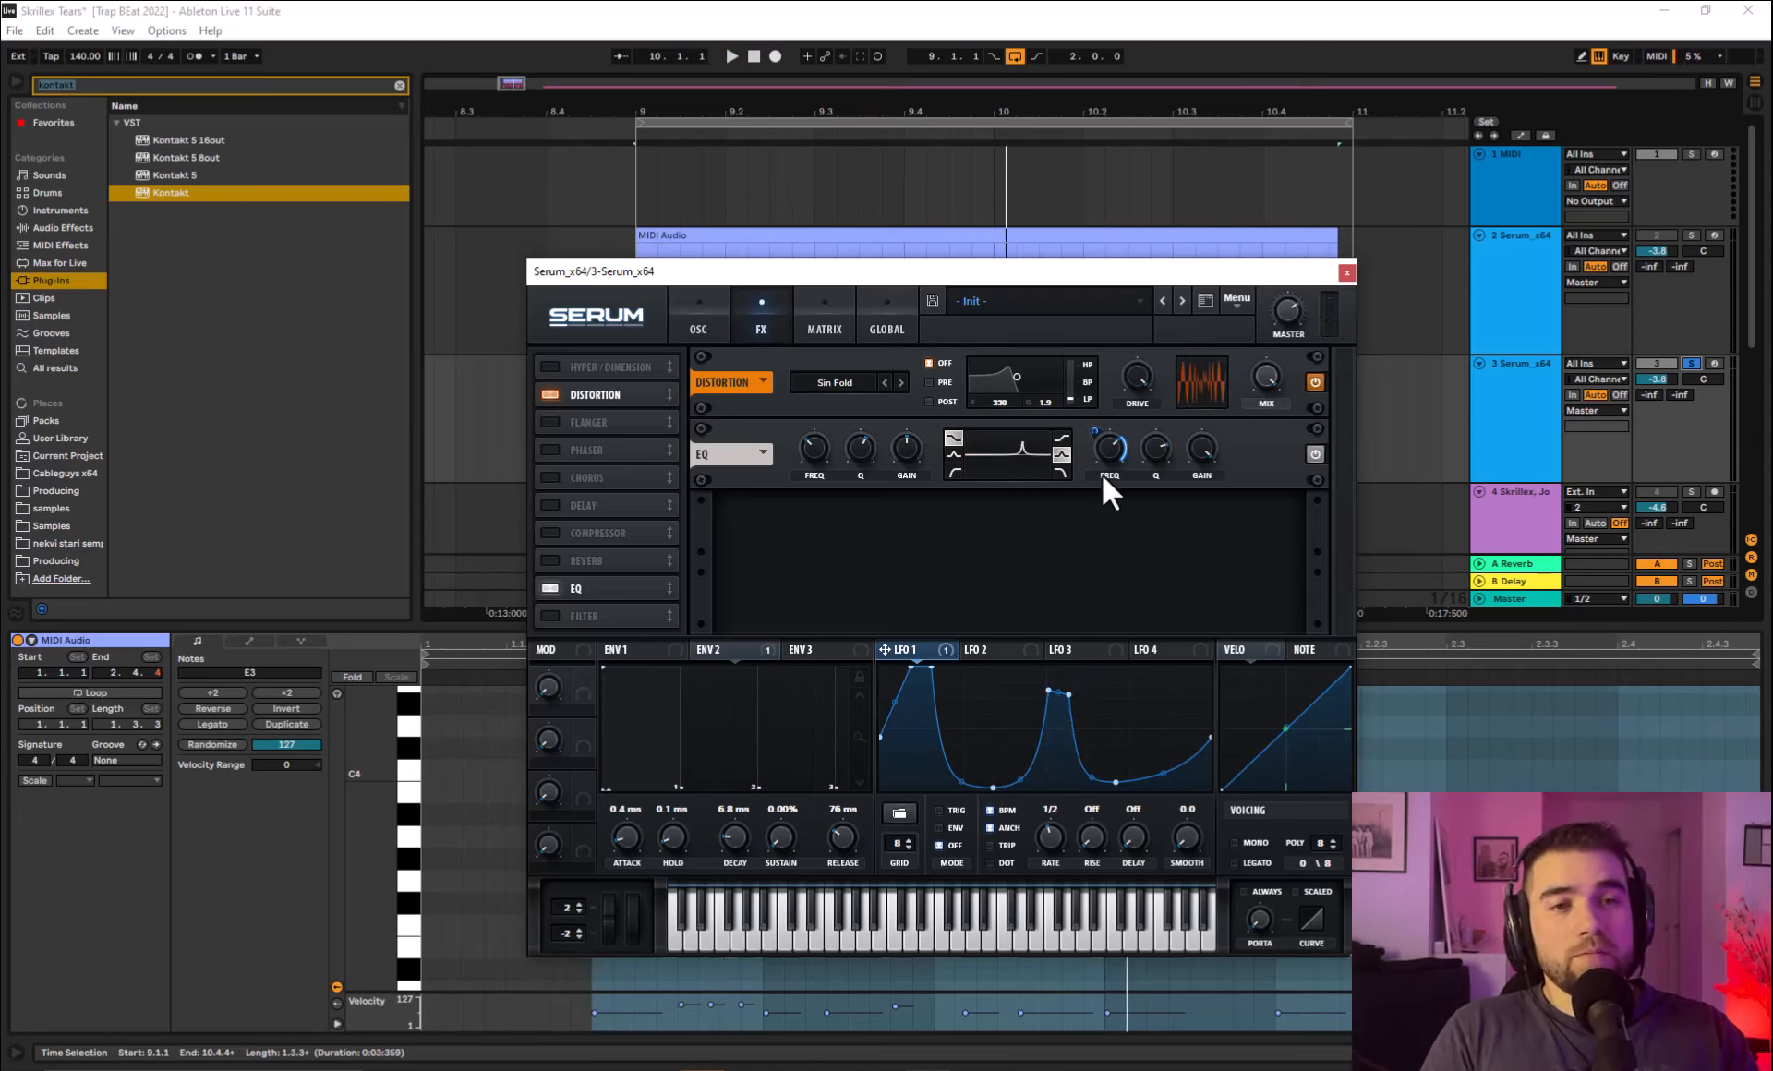
key("space")
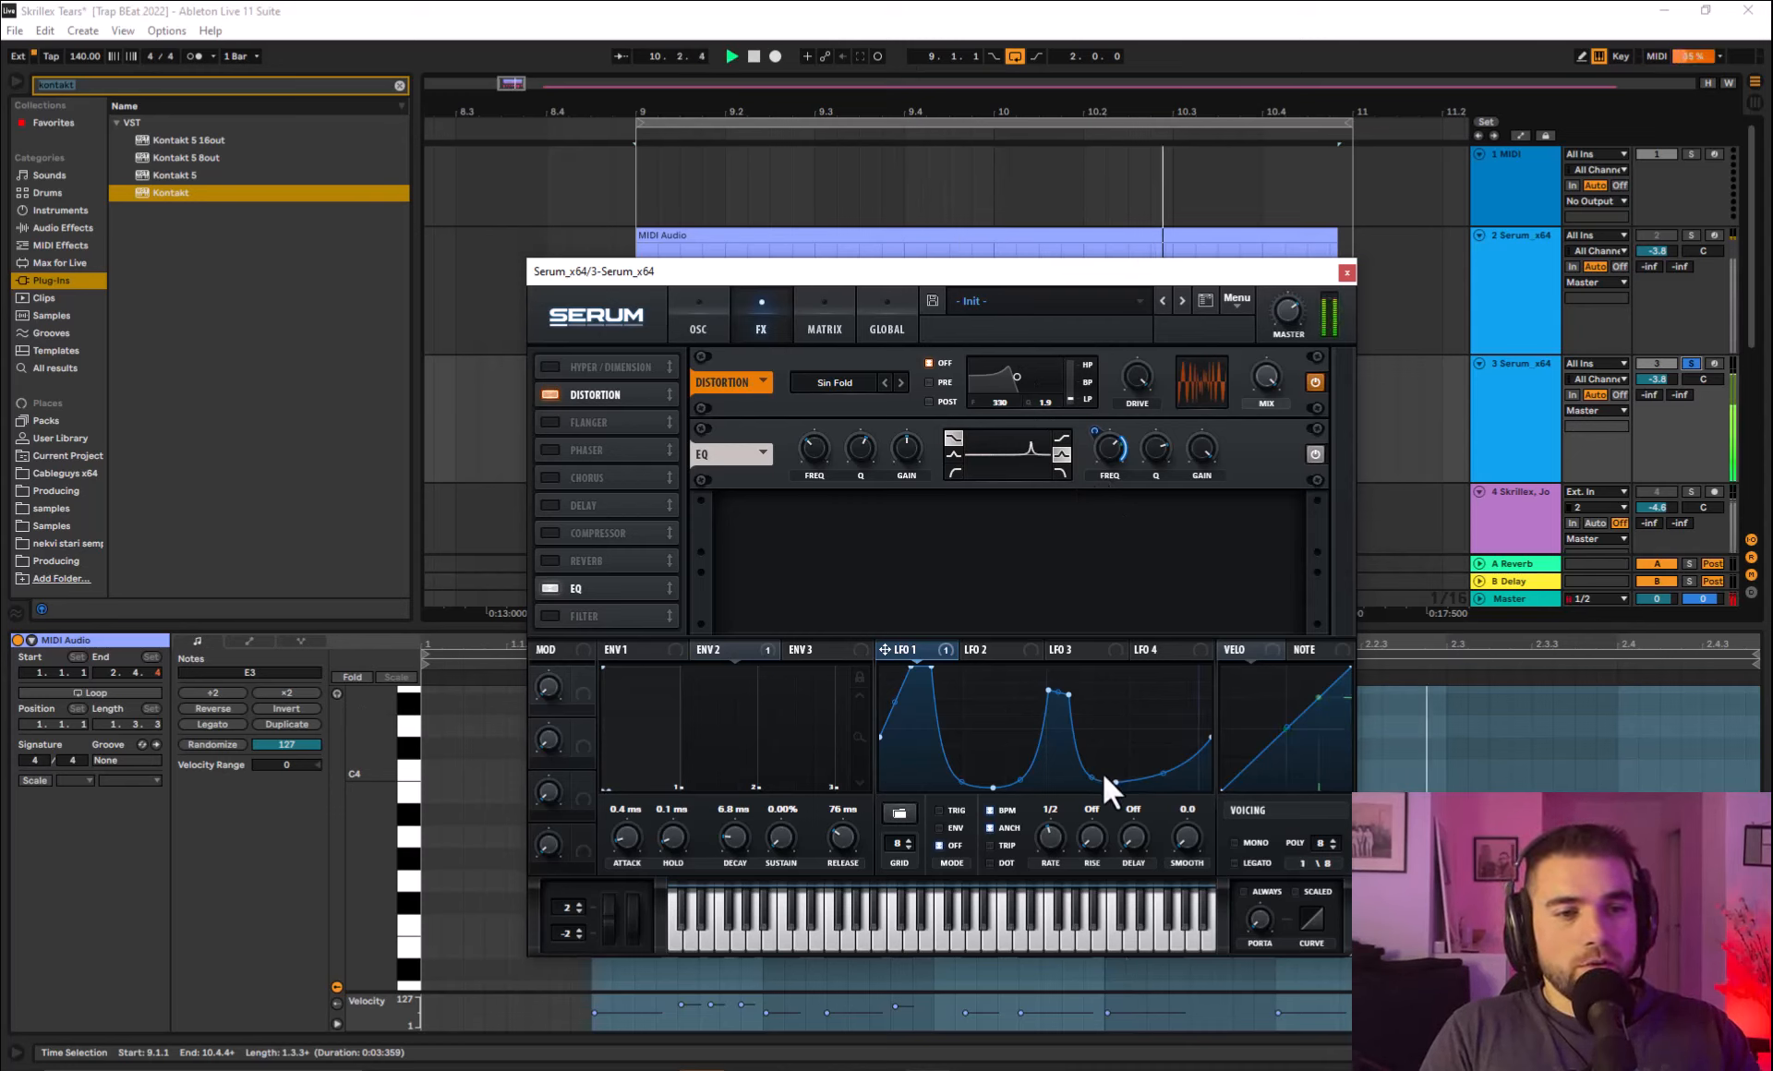
left_click_drag(1116, 787, 1121, 795)
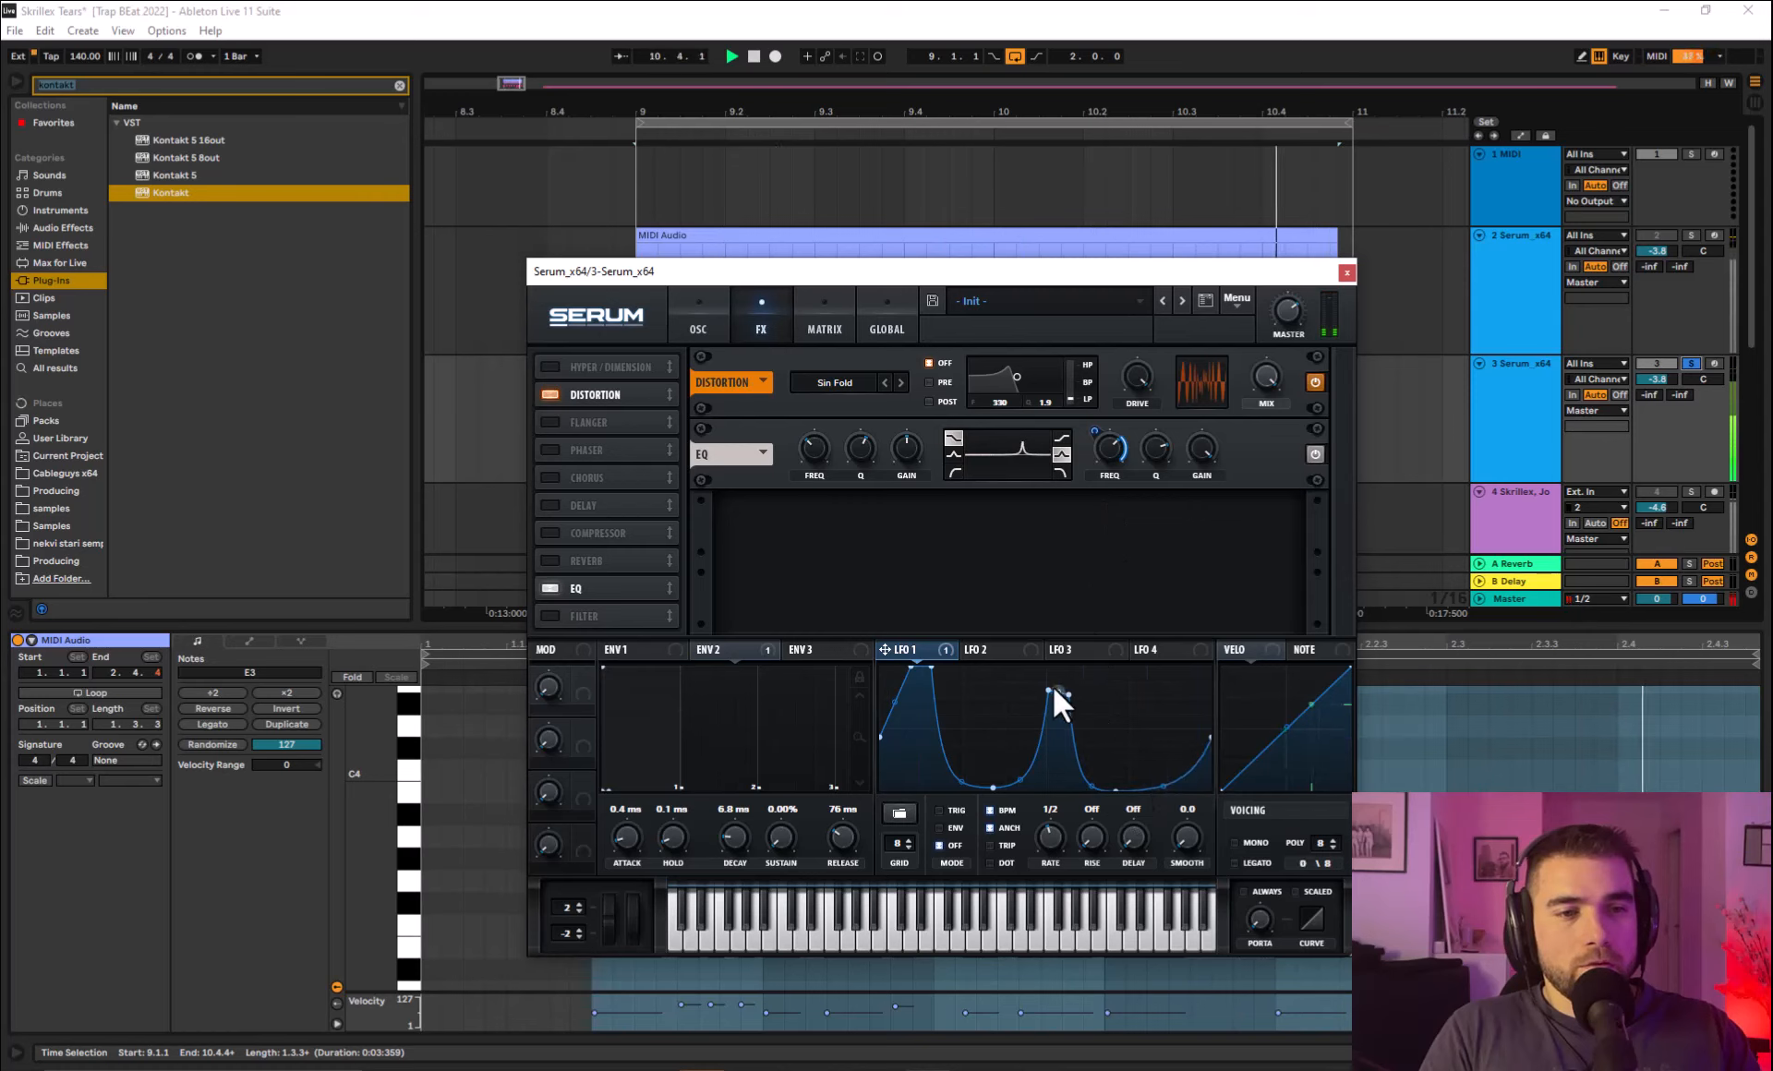
left_click_drag(1049, 691, 1045, 700)
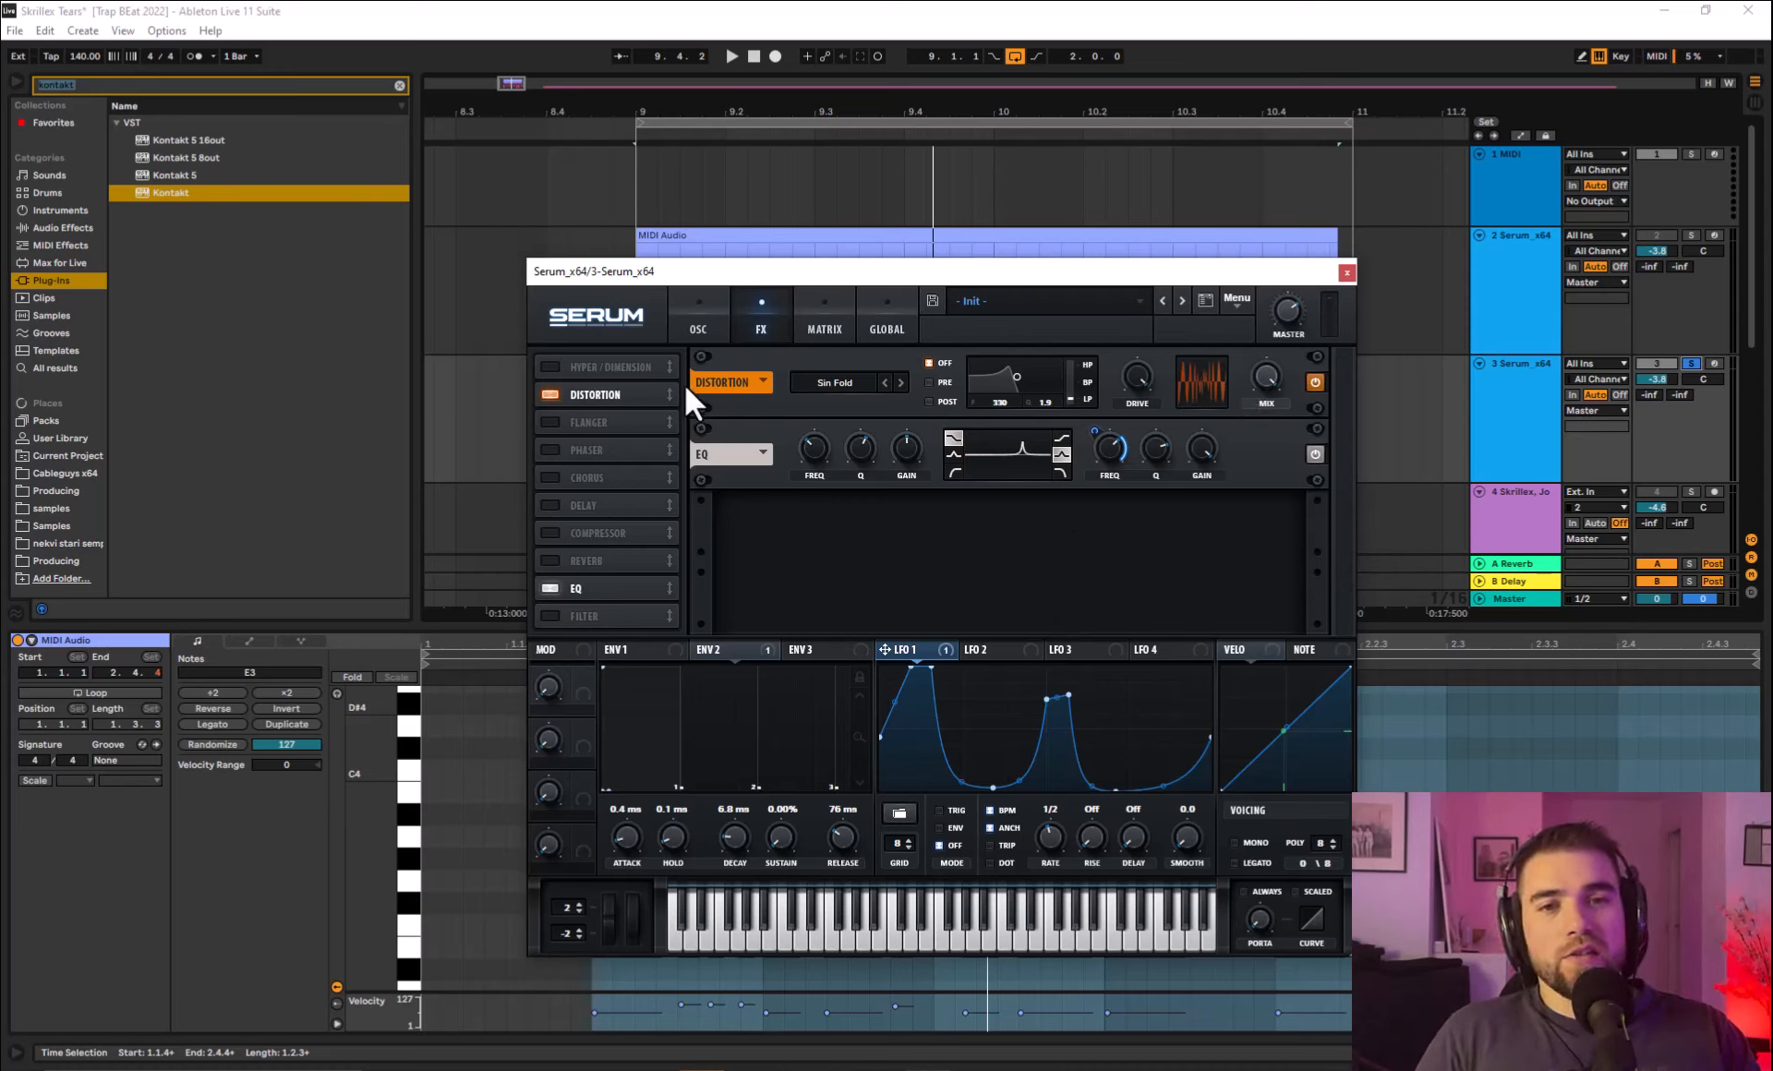
Add the filter effect with the MG Low 6 type after the EQ and play the loop.
left_click(554, 616)
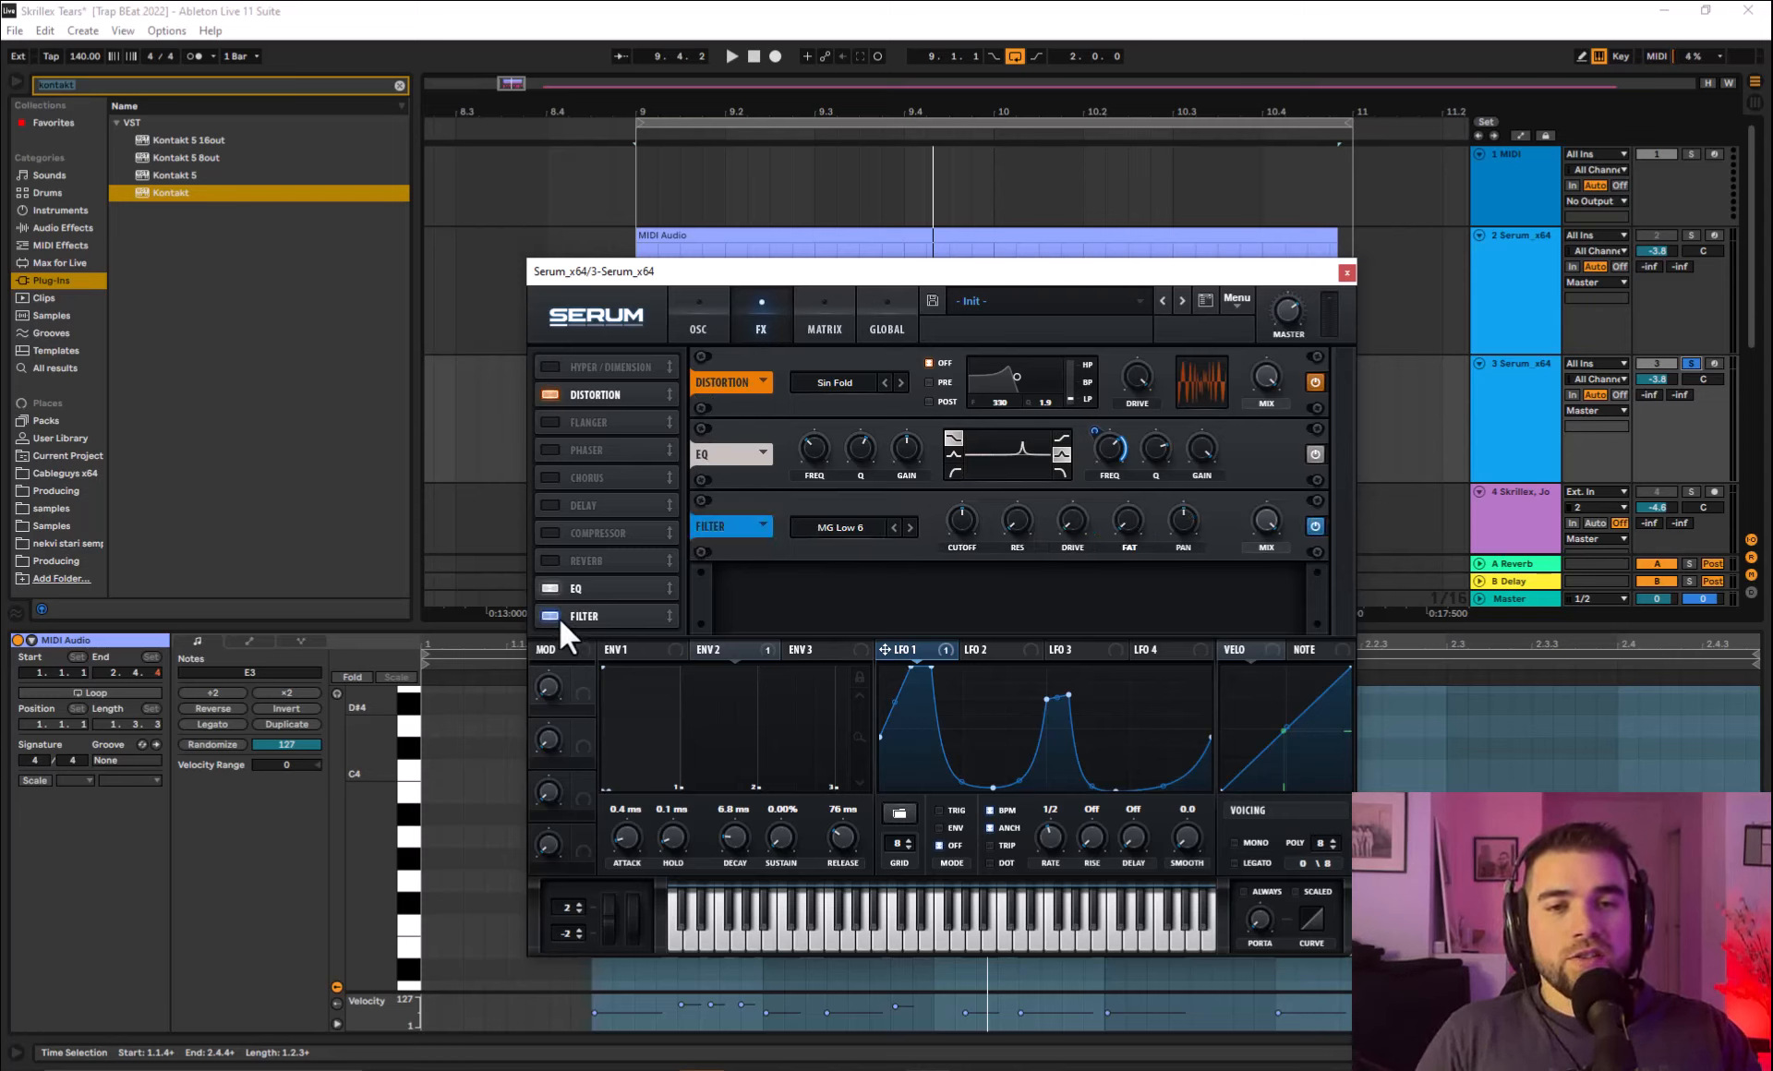
key("space")
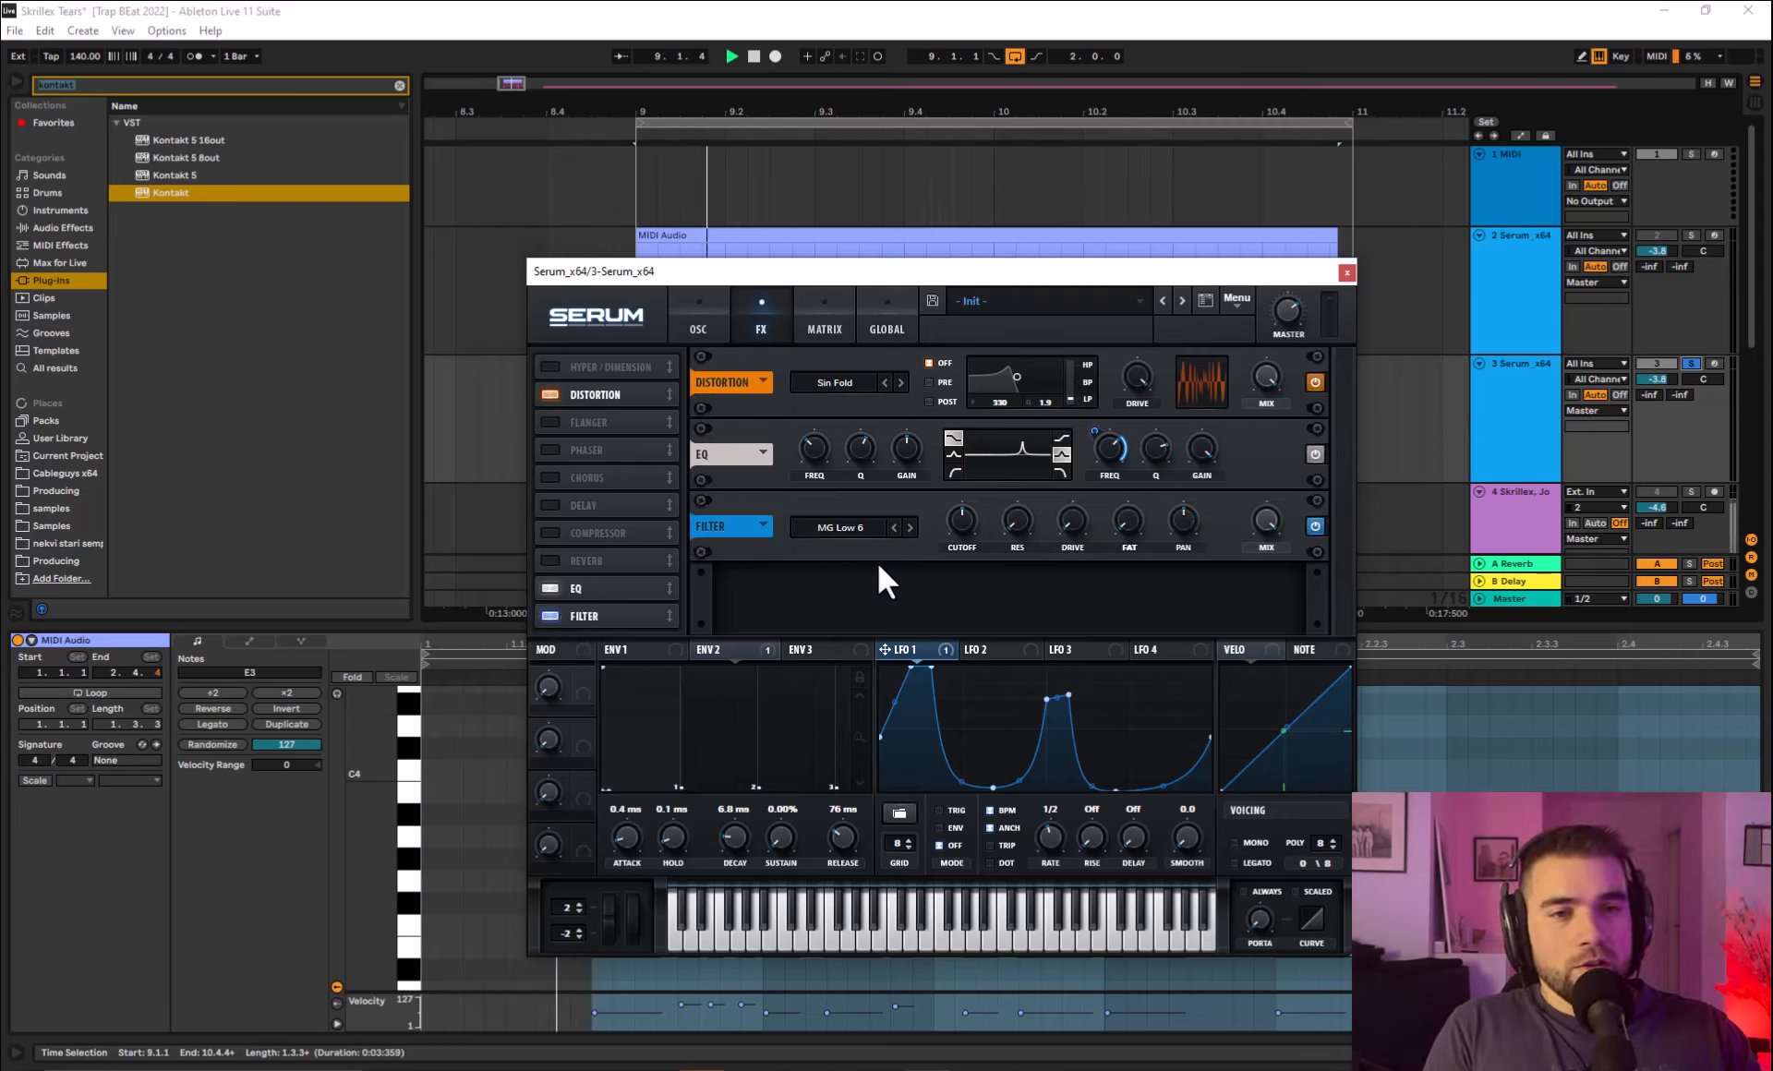
key("space")
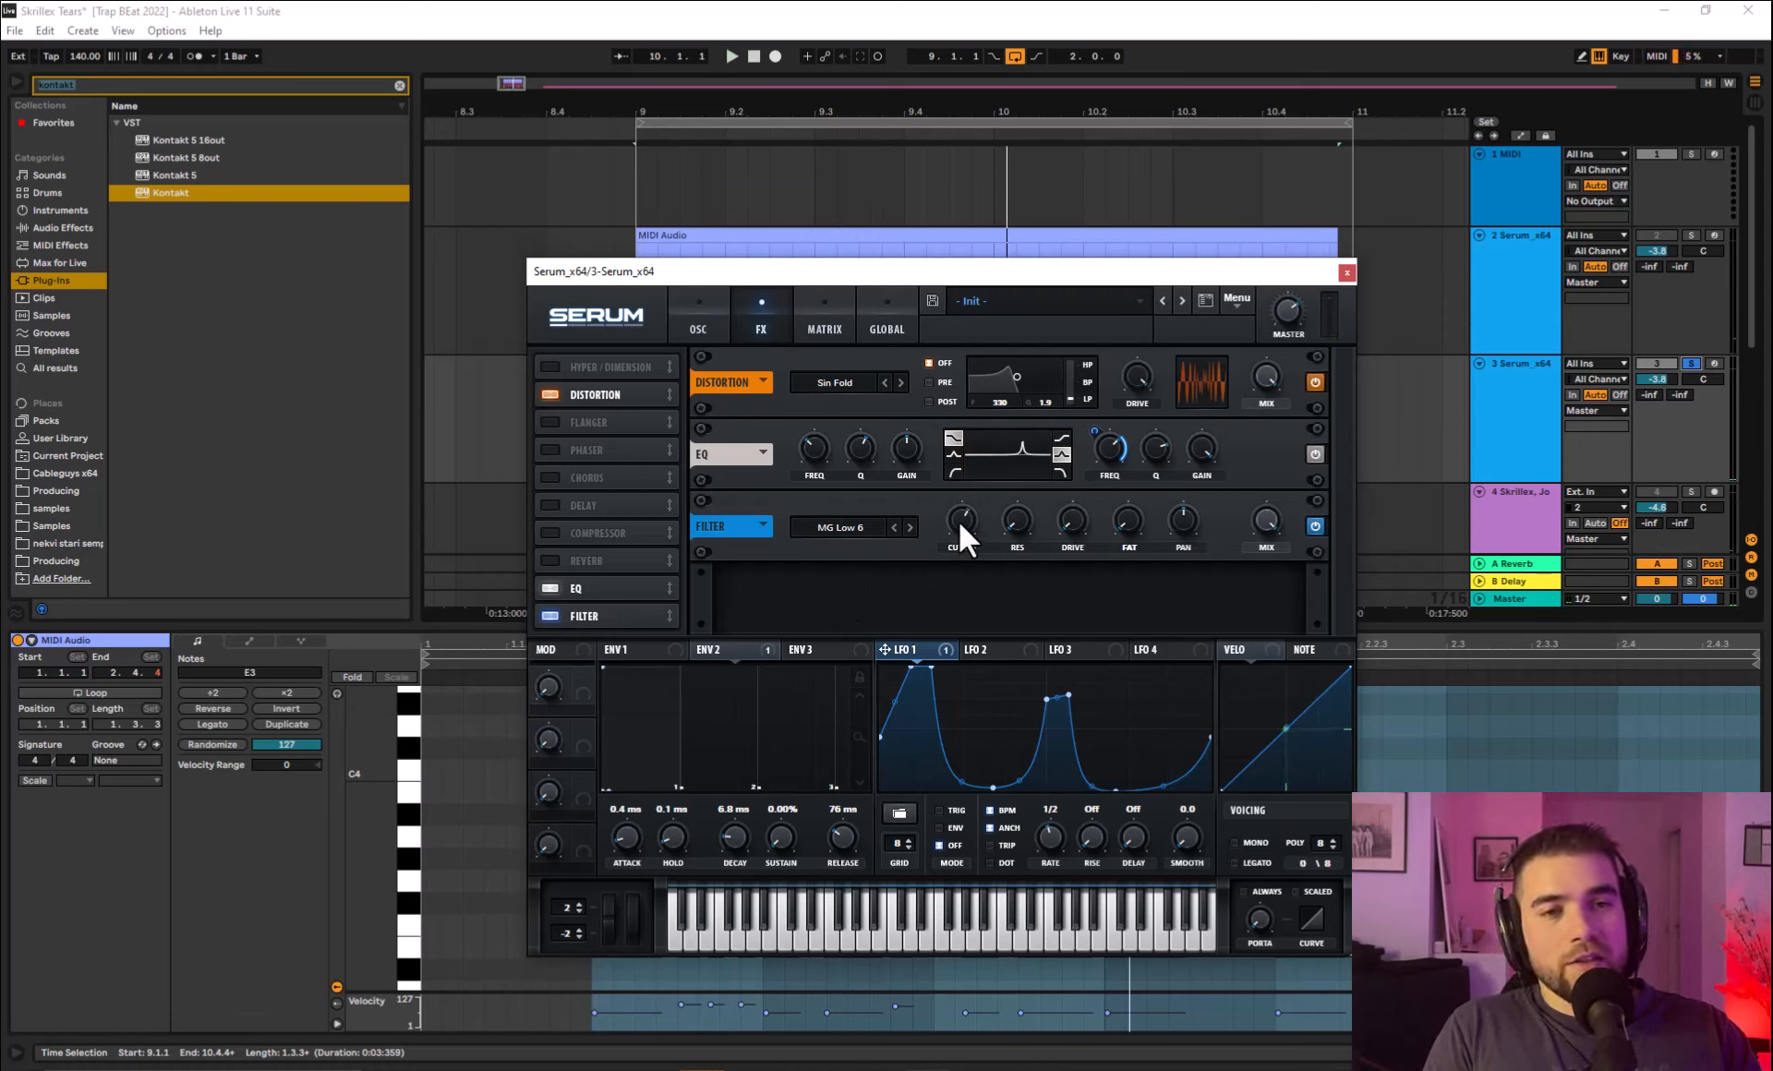
Raise the filter effect's cutoff slightly and audition the loop.
left_click_drag(960, 524, 966, 512)
key("space")
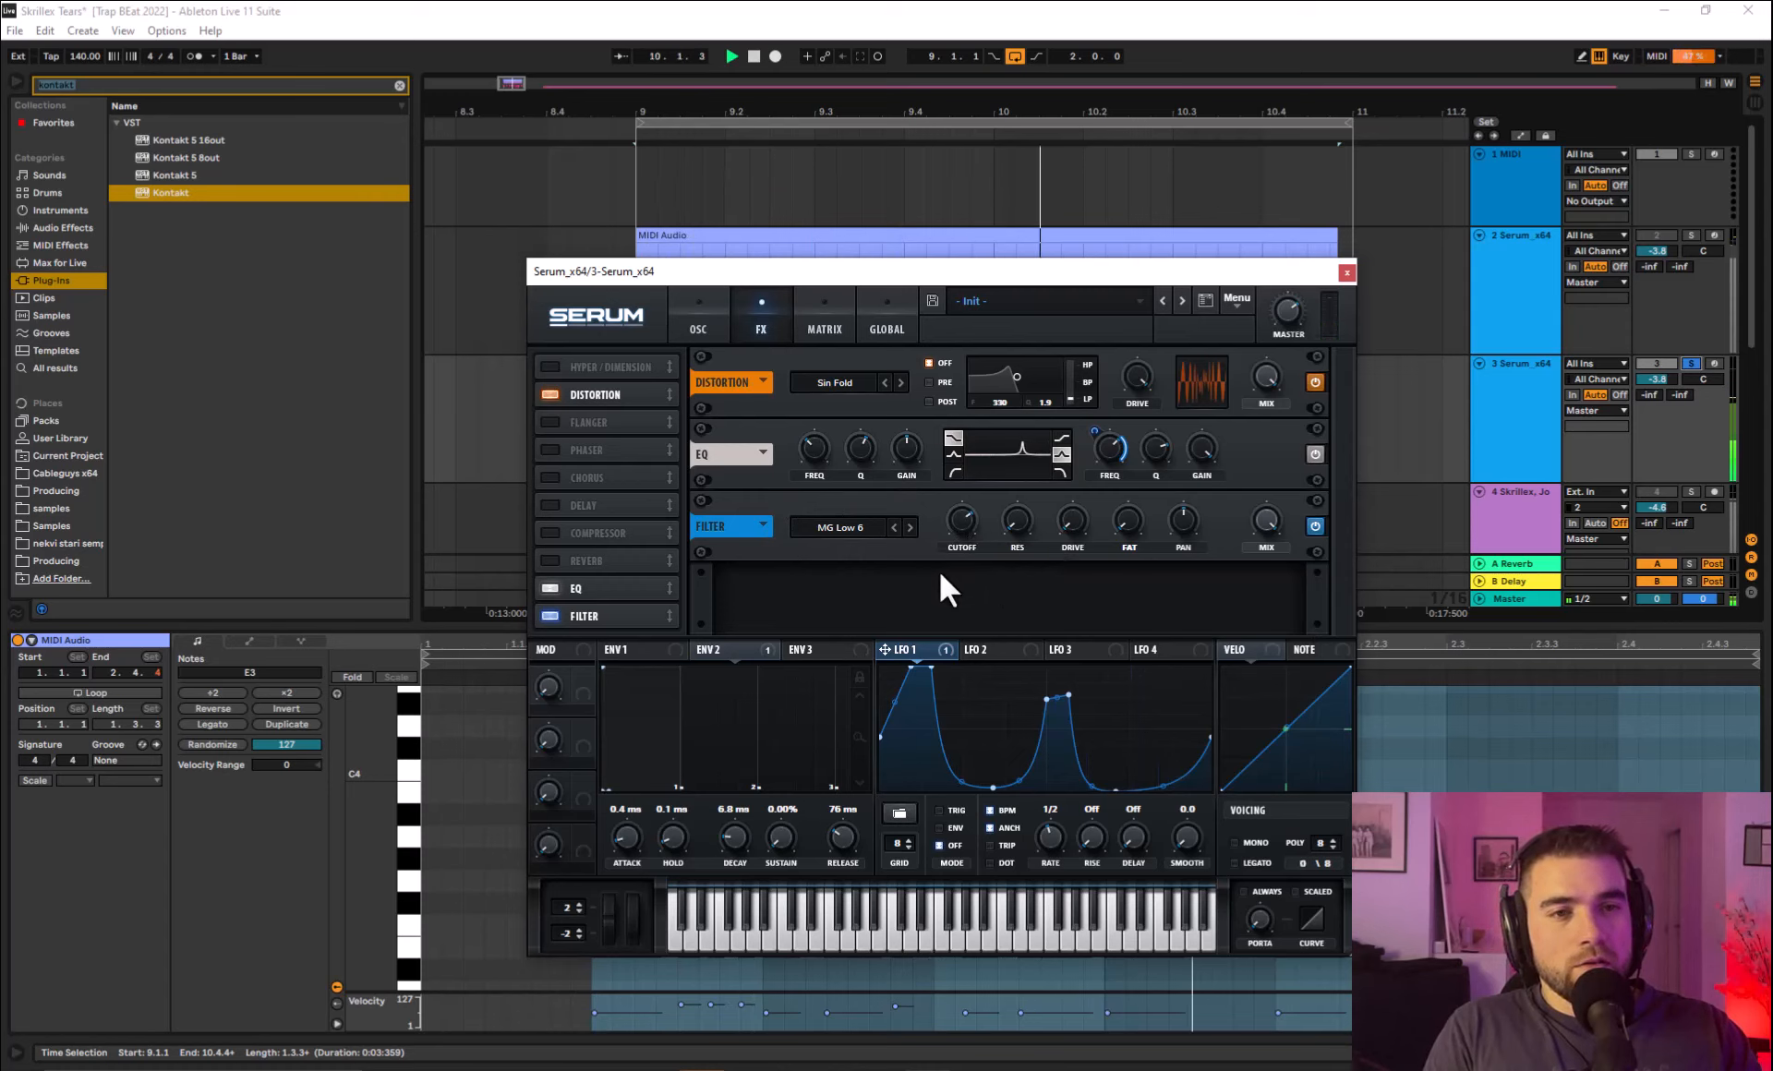
key("space")
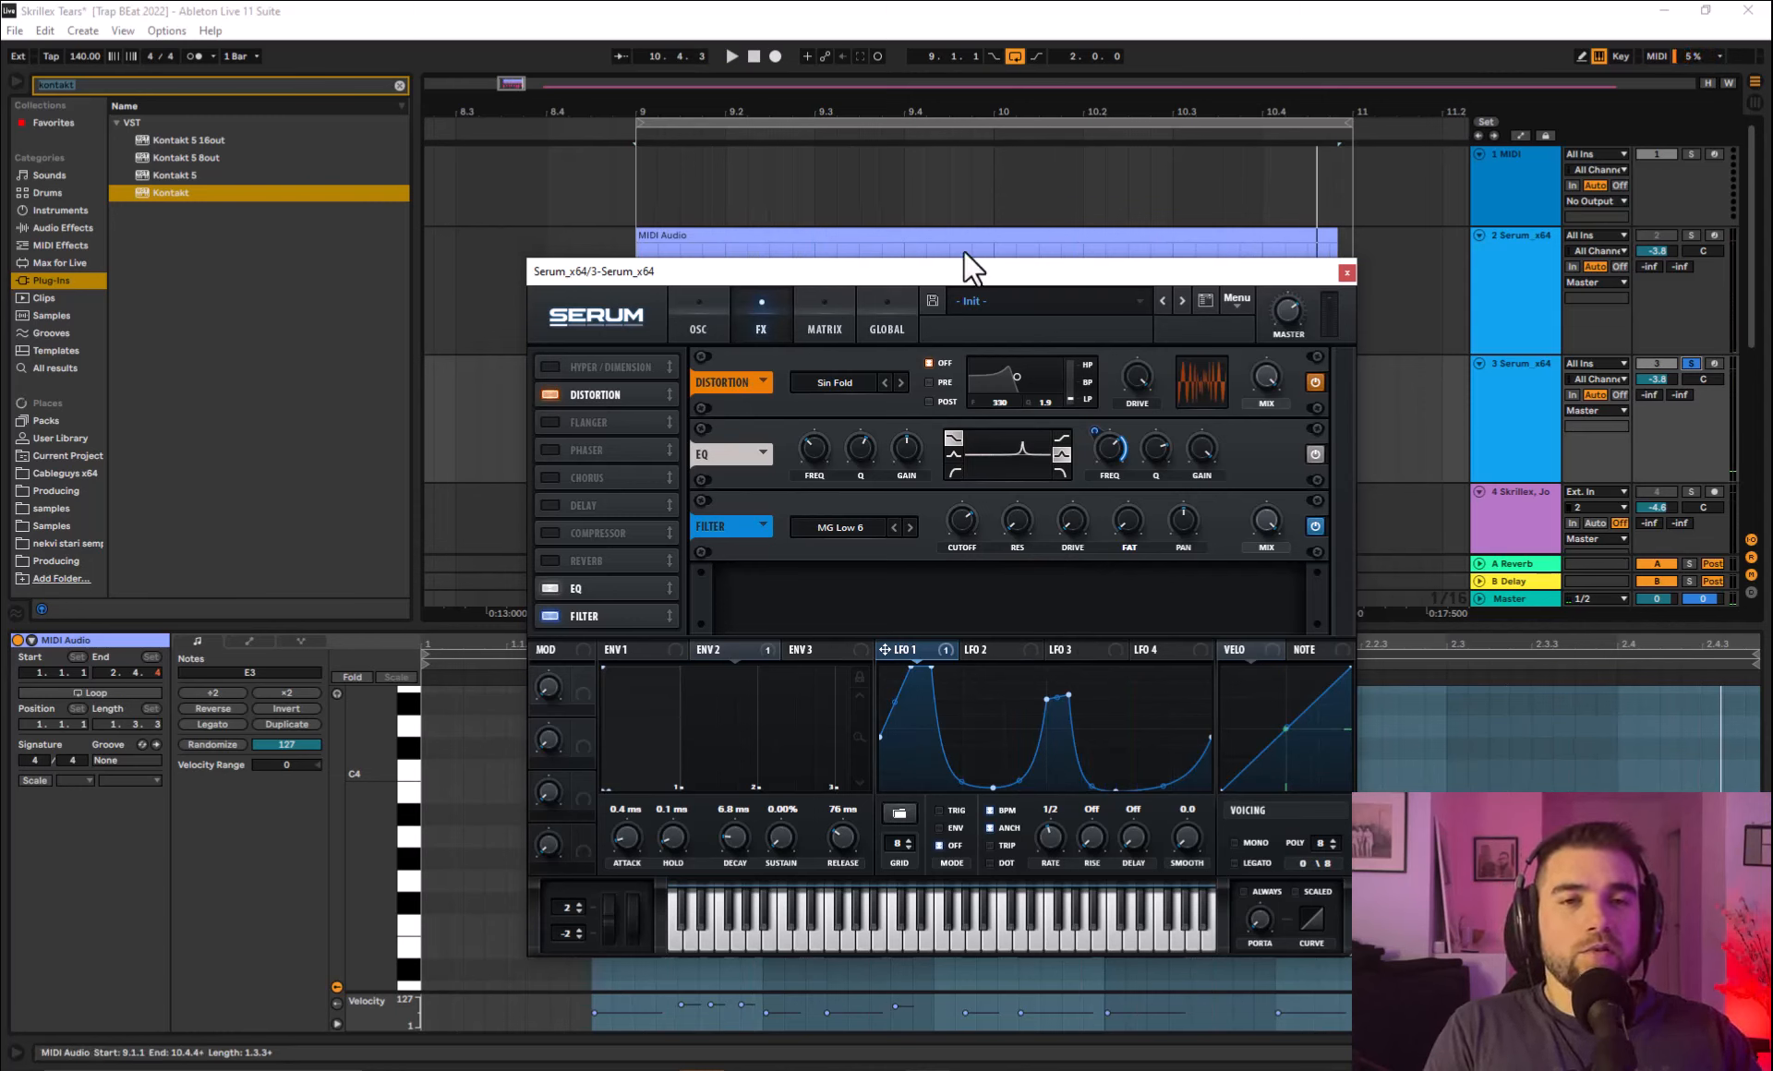
Enable the sub oscillator at octave -3 and route it to direct out, auditioning the loop.
left_click(694, 334)
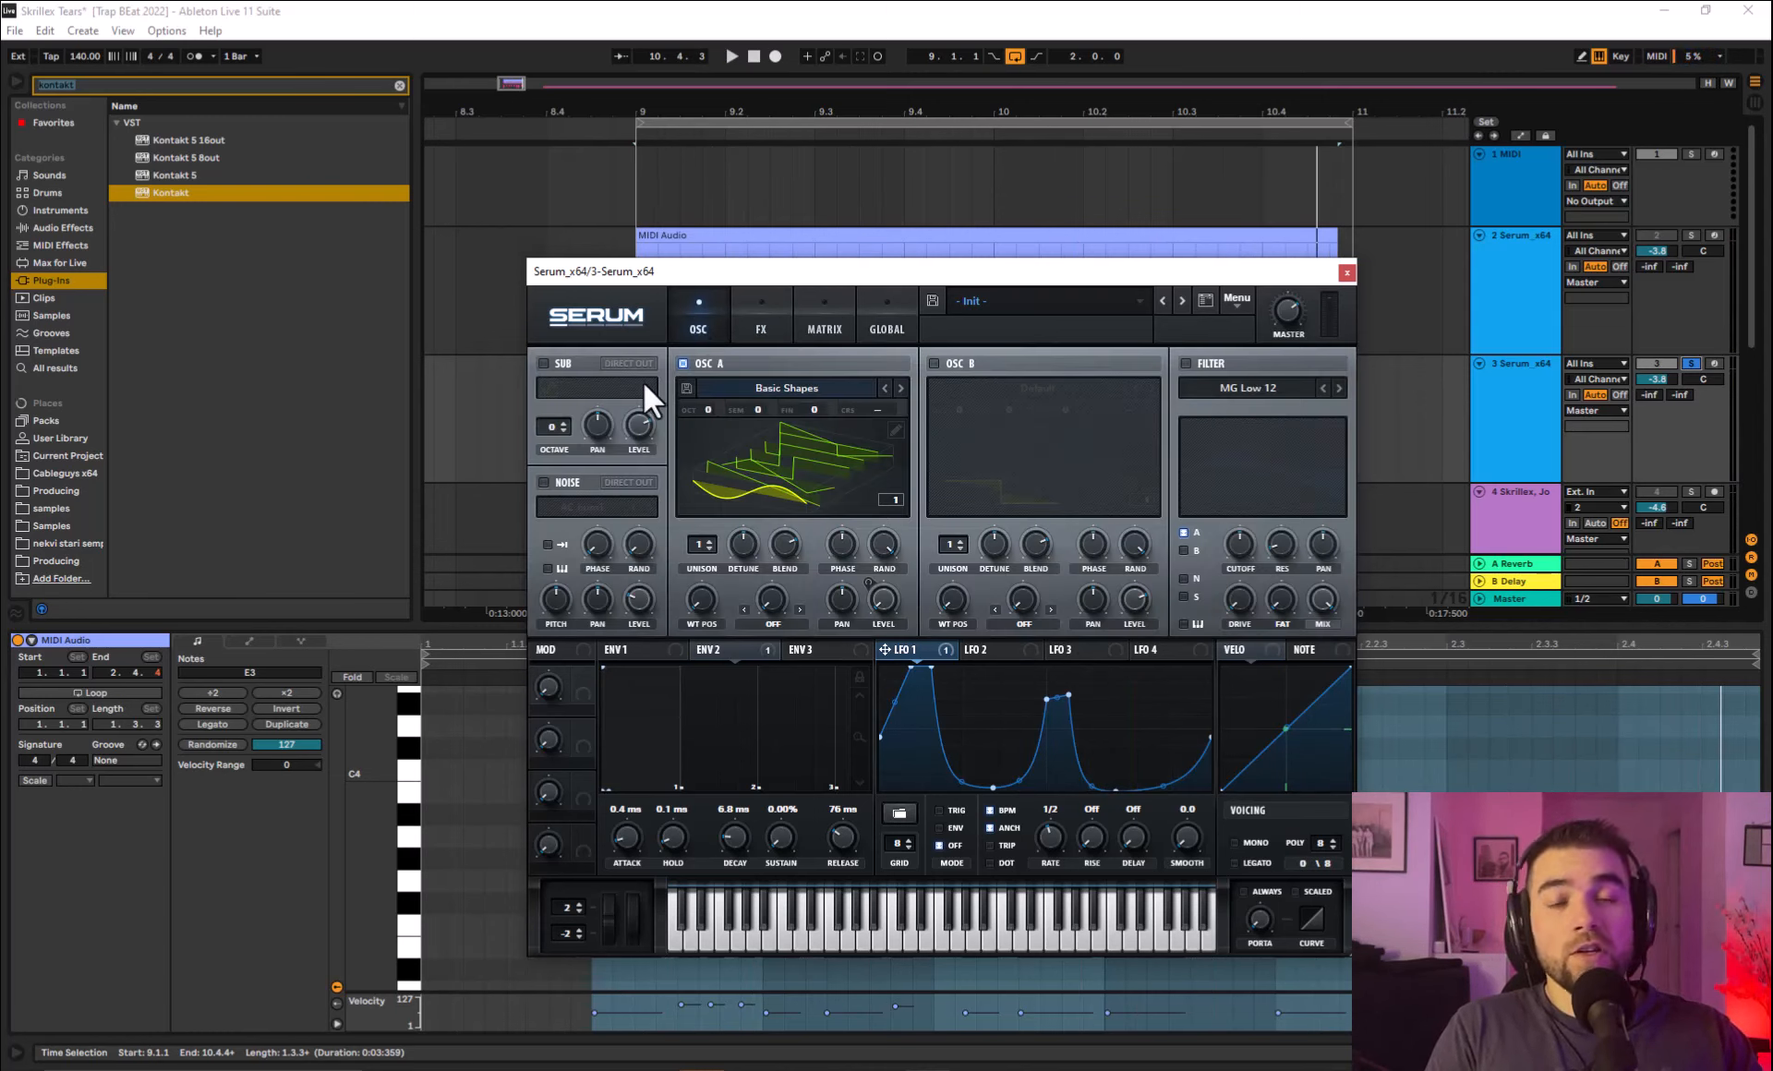
left_click(544, 363)
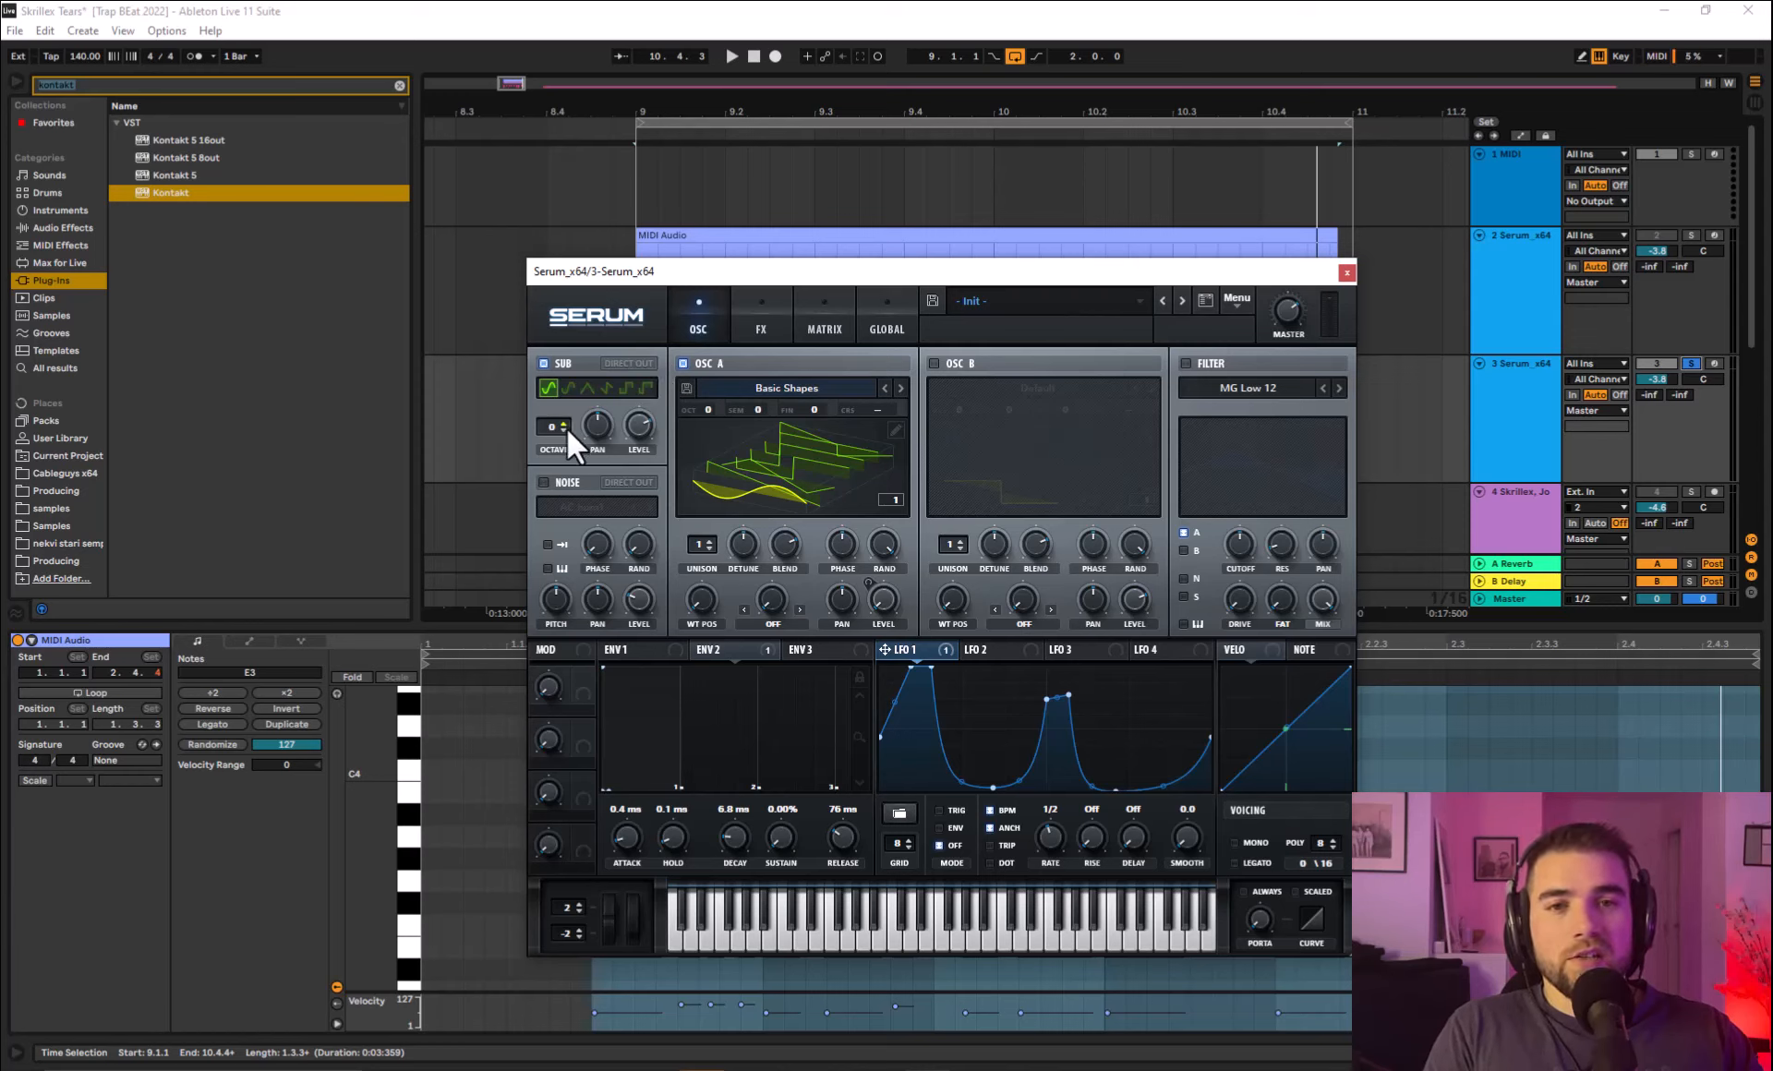
key("space")
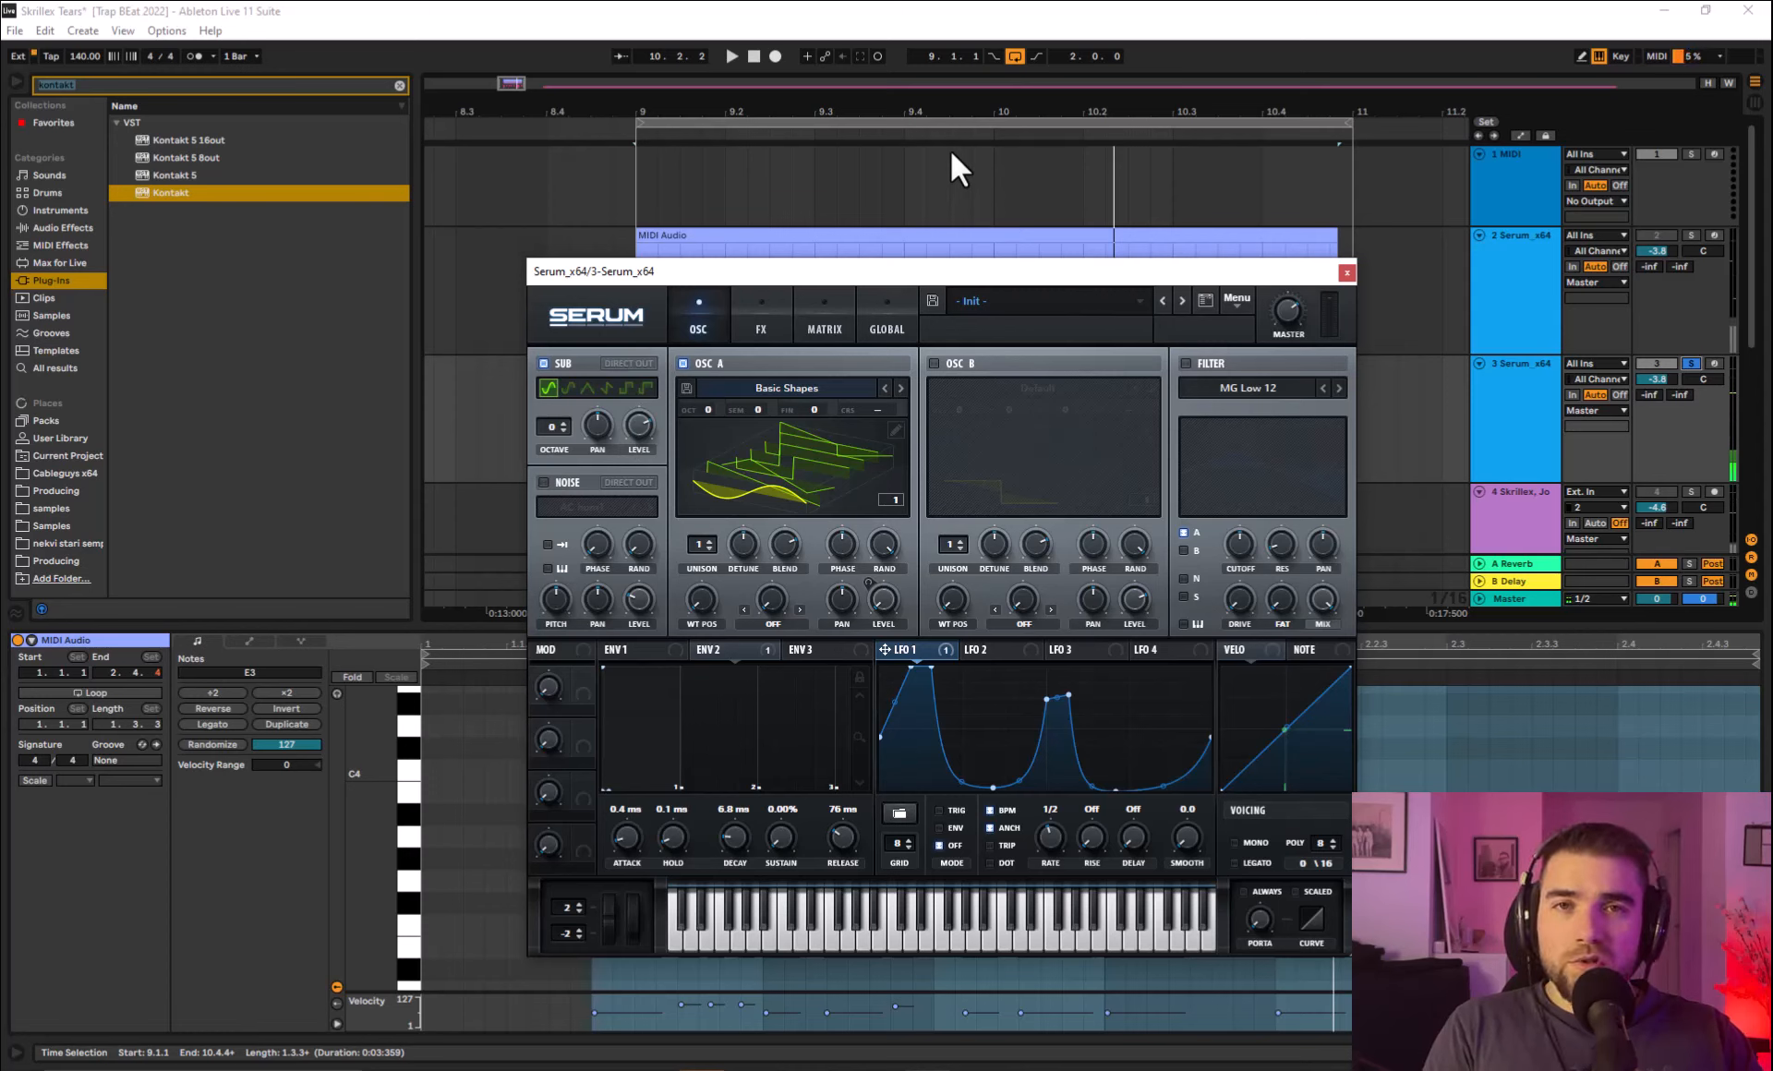
left_click_drag(544, 429, 545, 446)
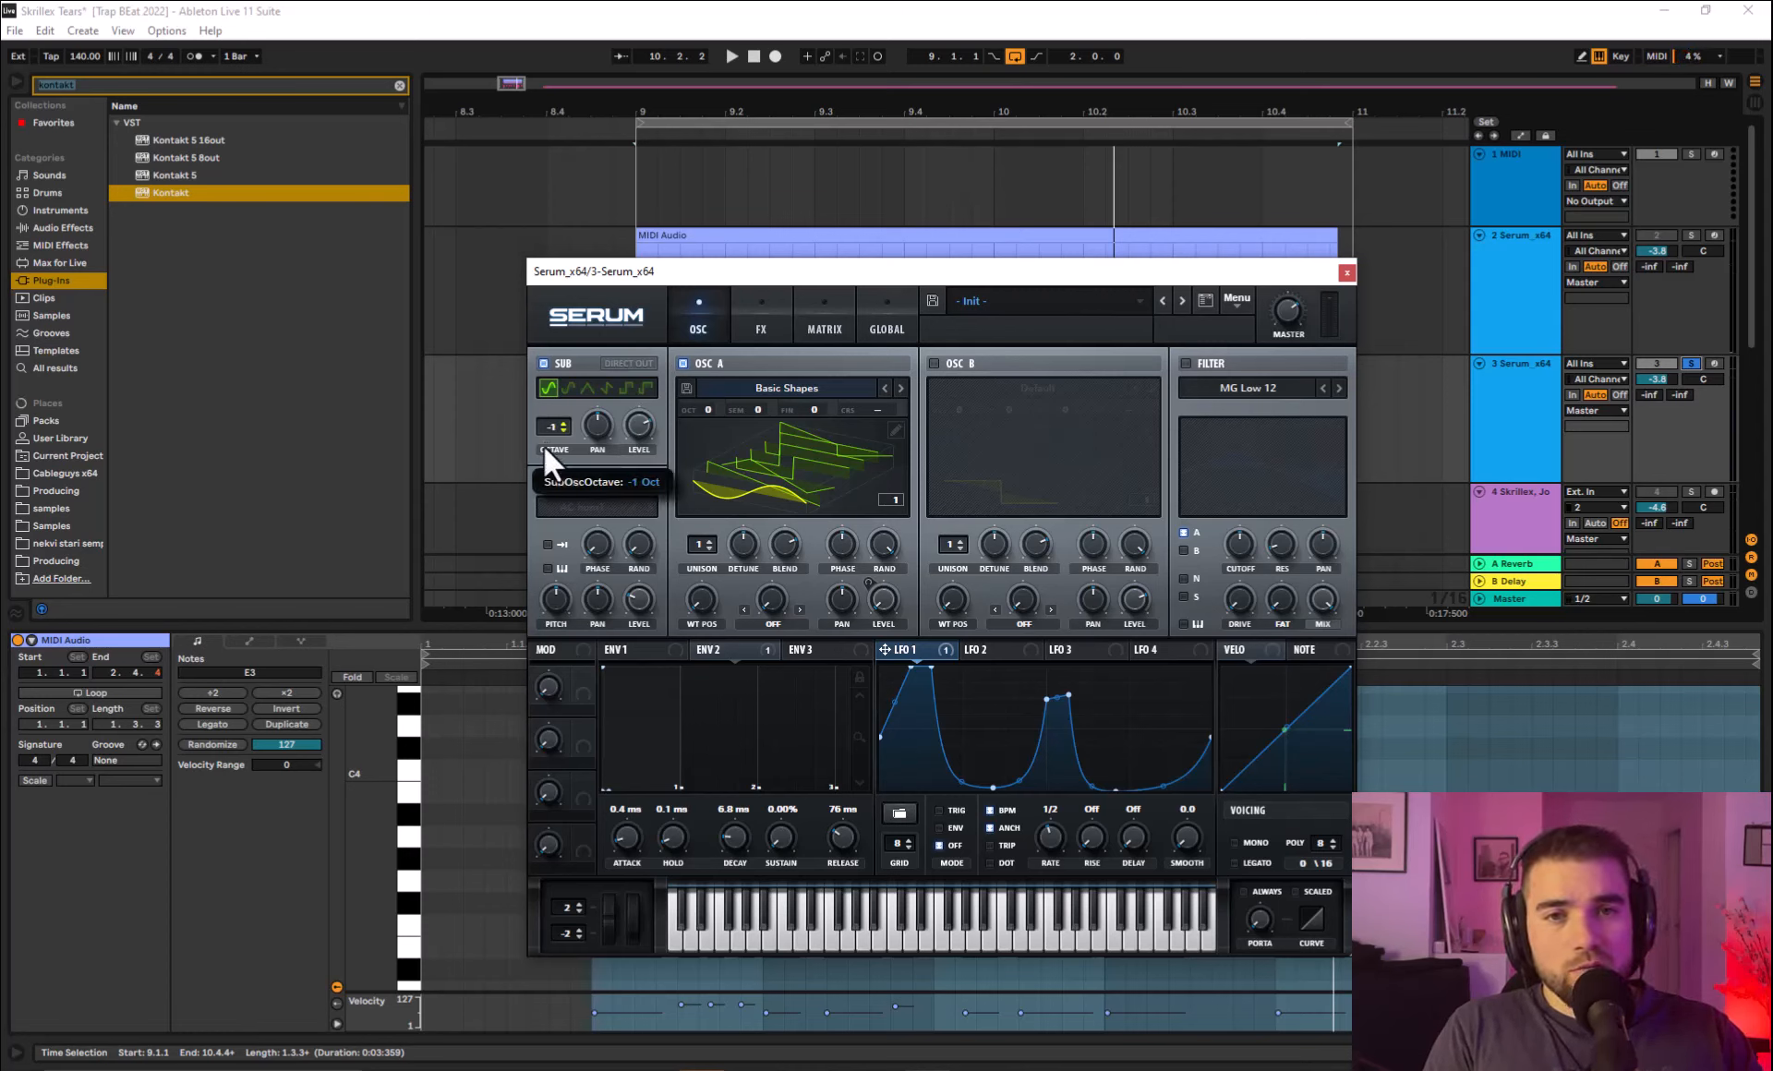
key("space")
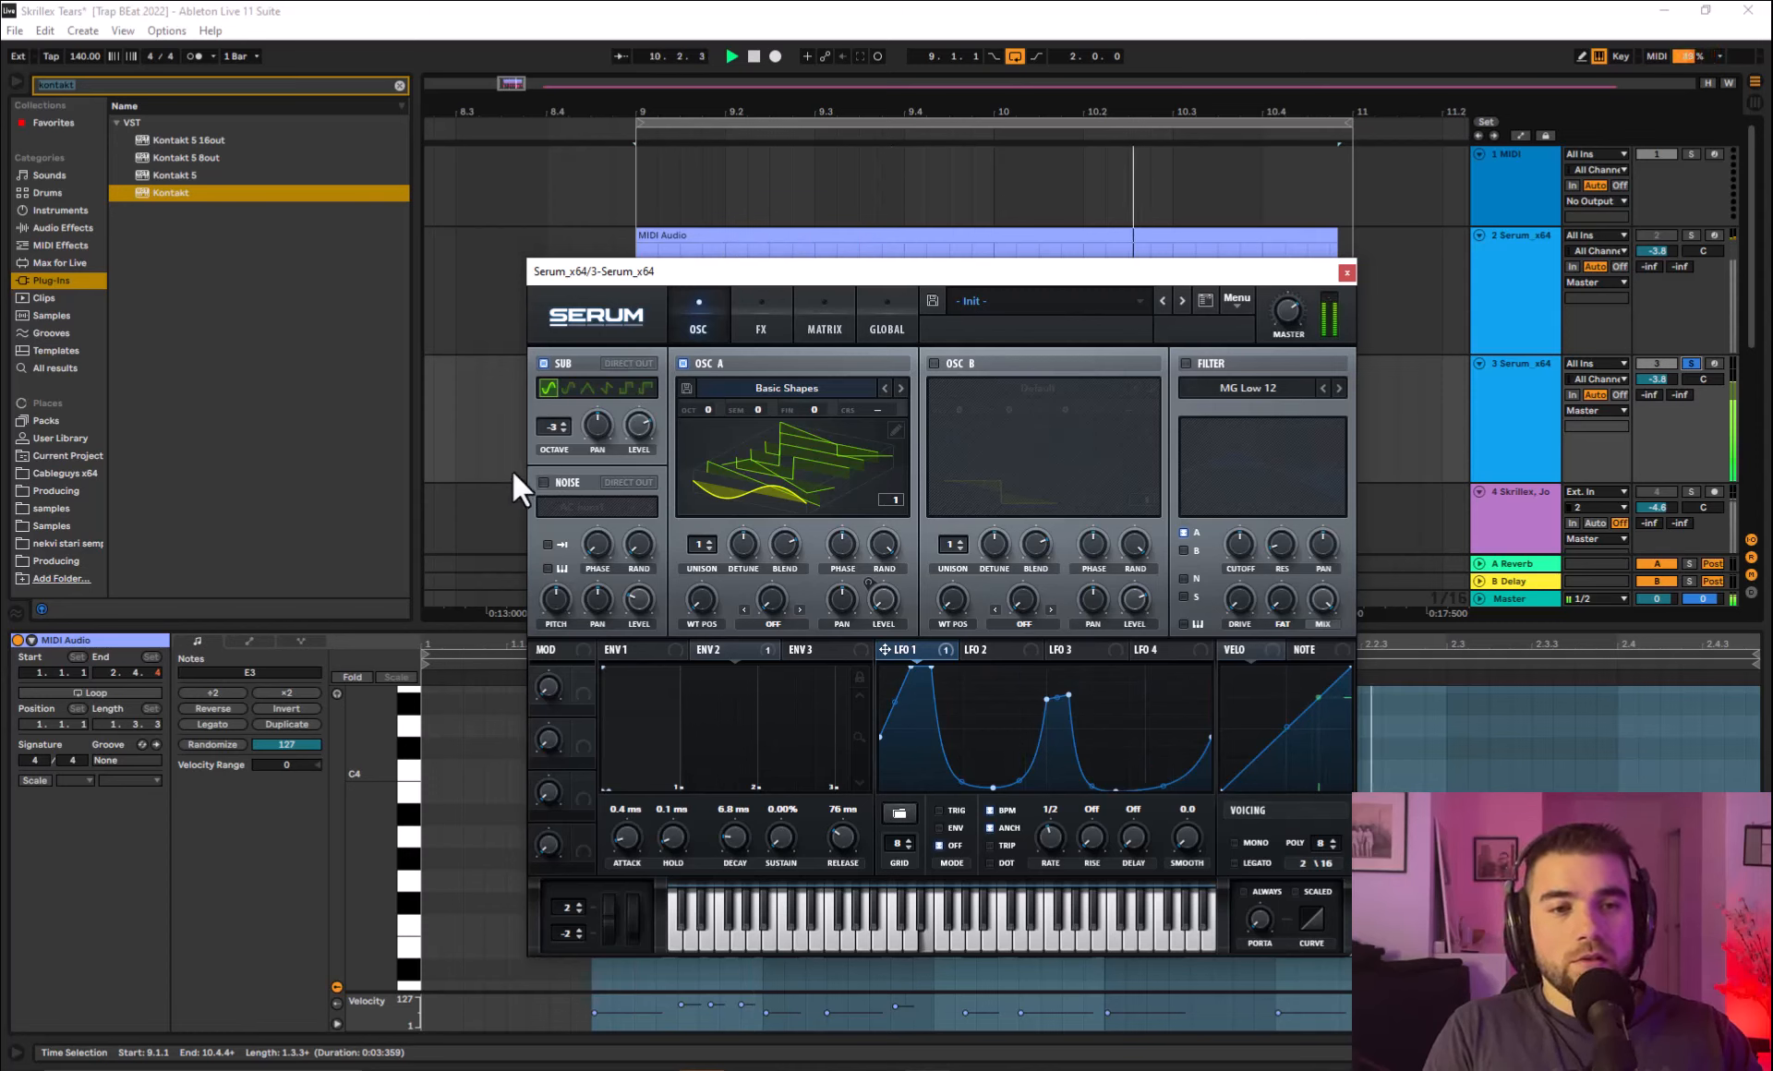
key("space")
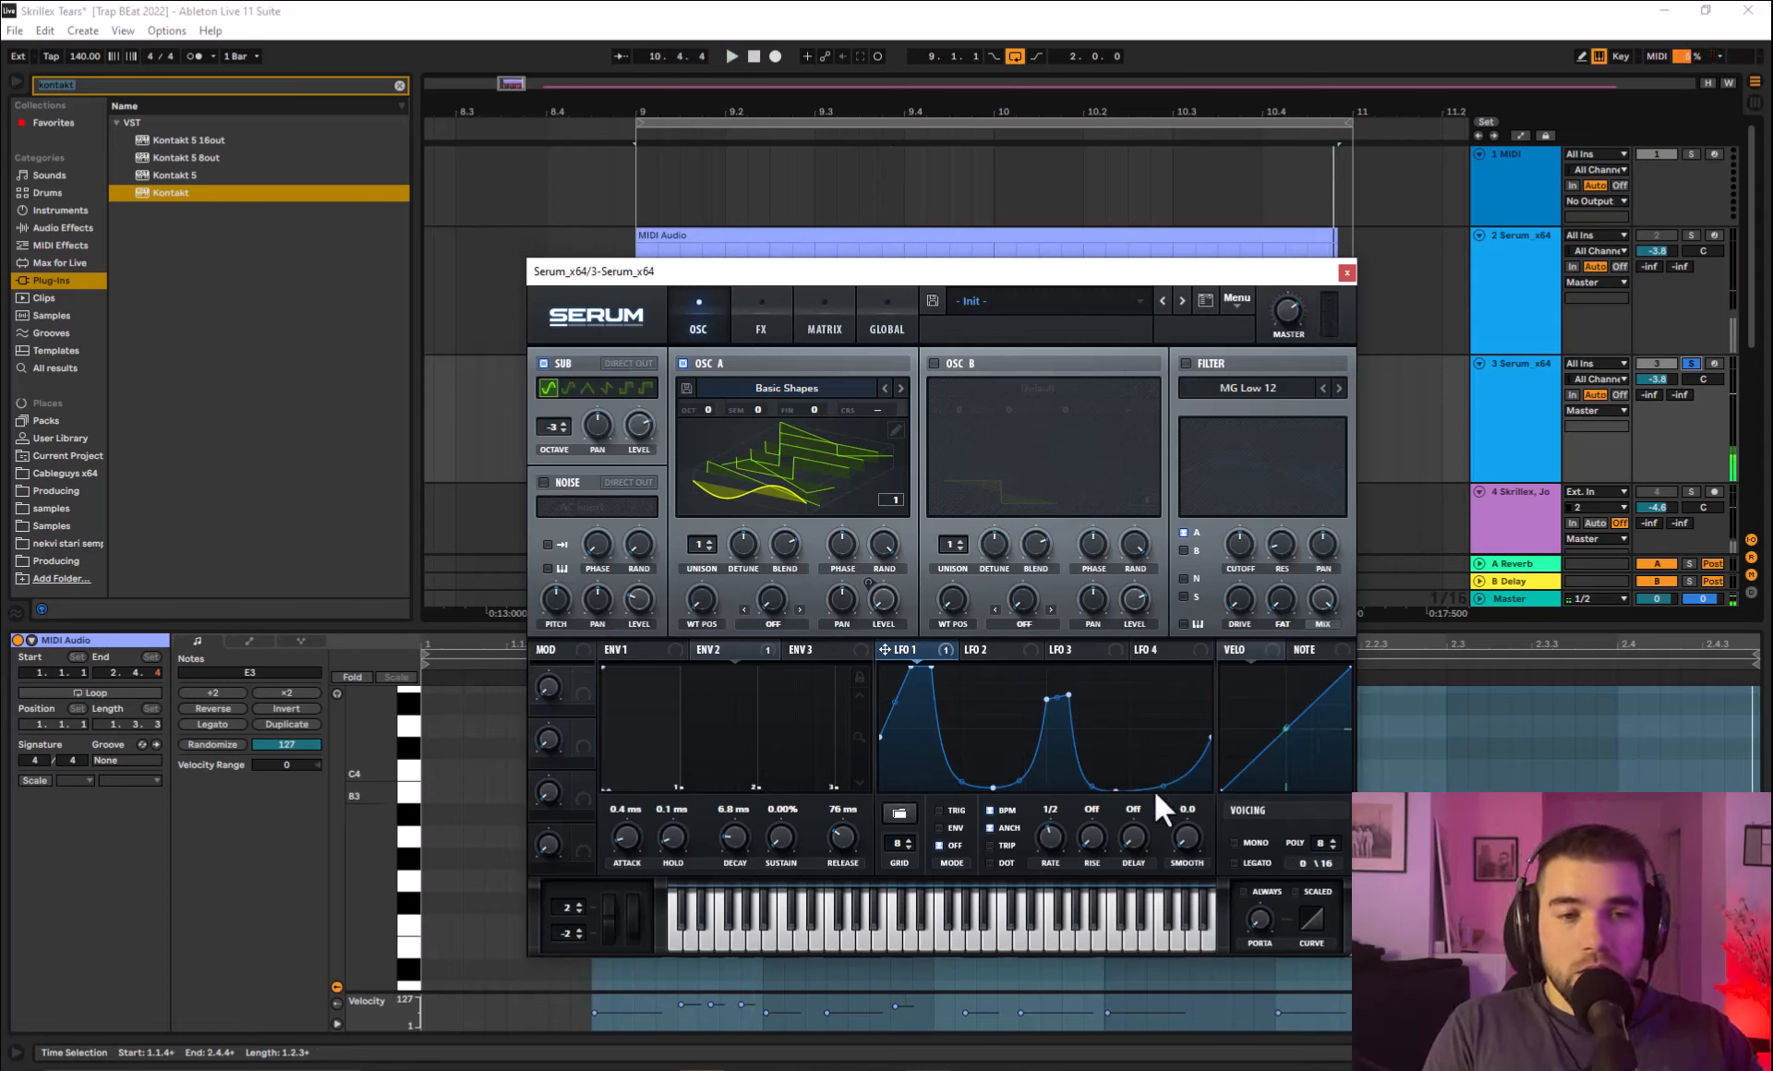
left_click(641, 364)
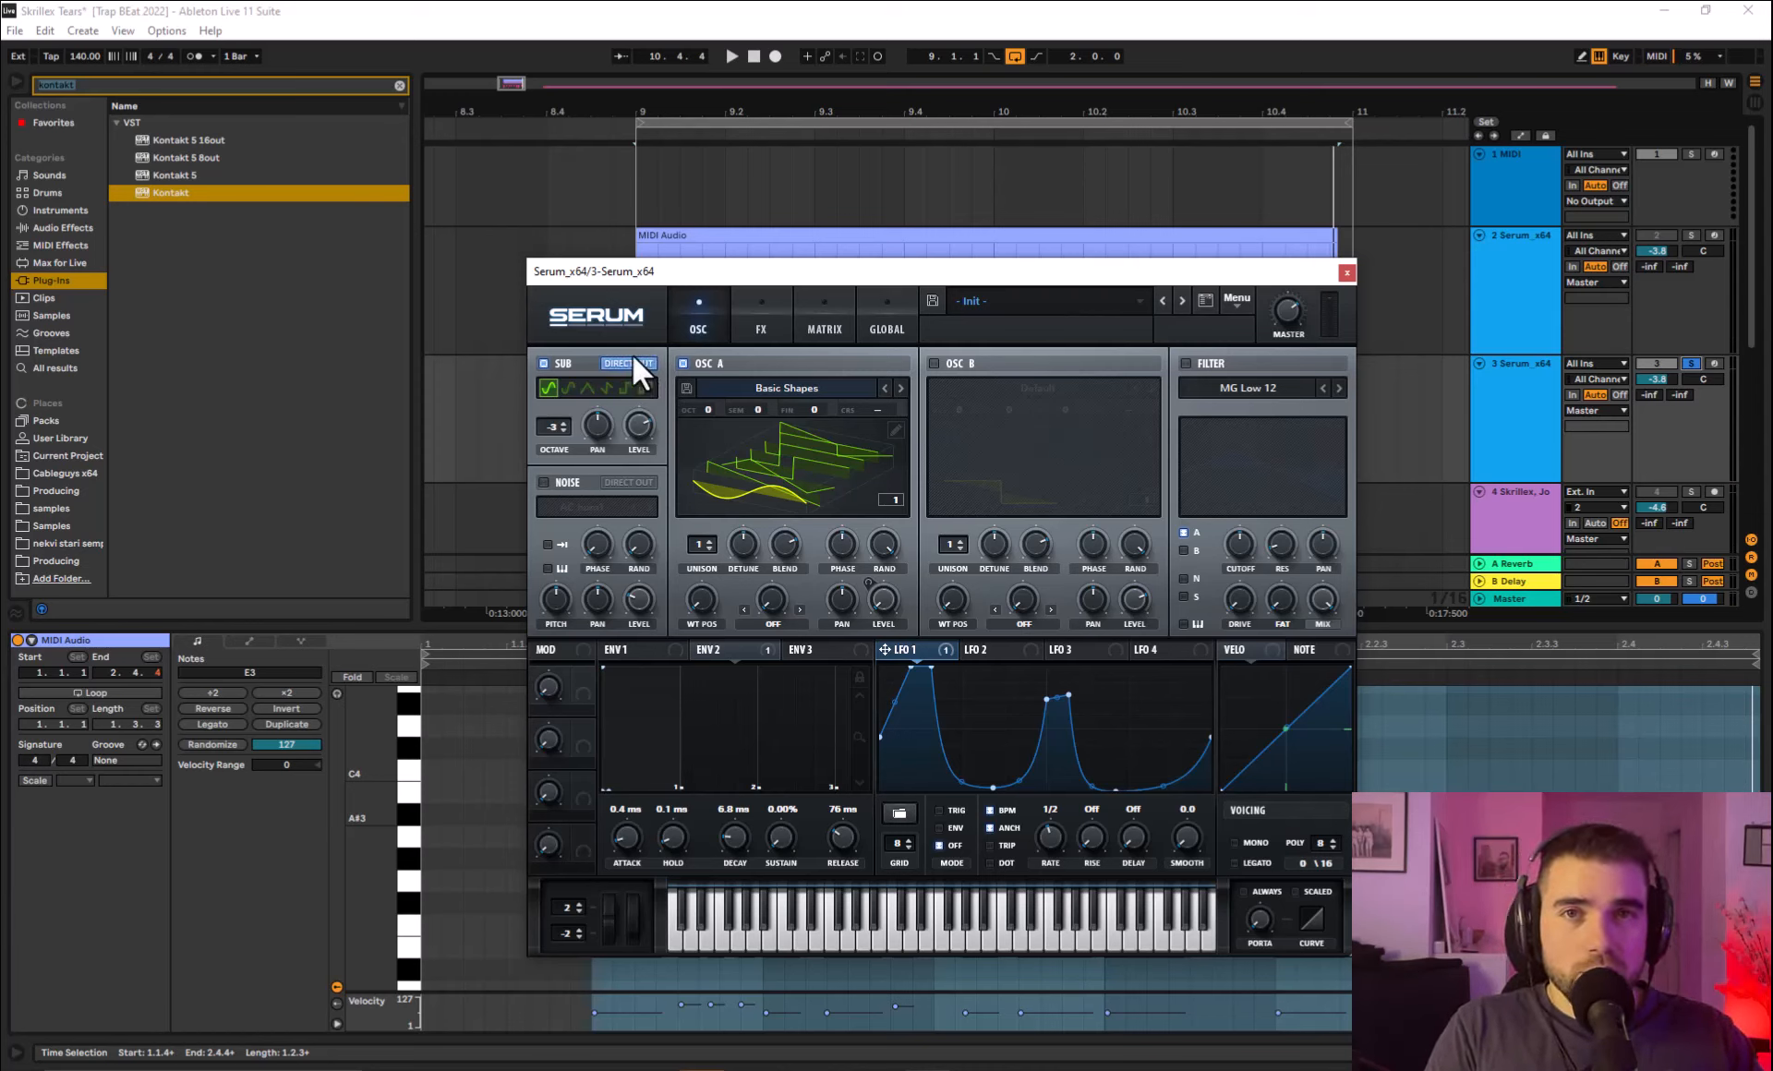
key("space")
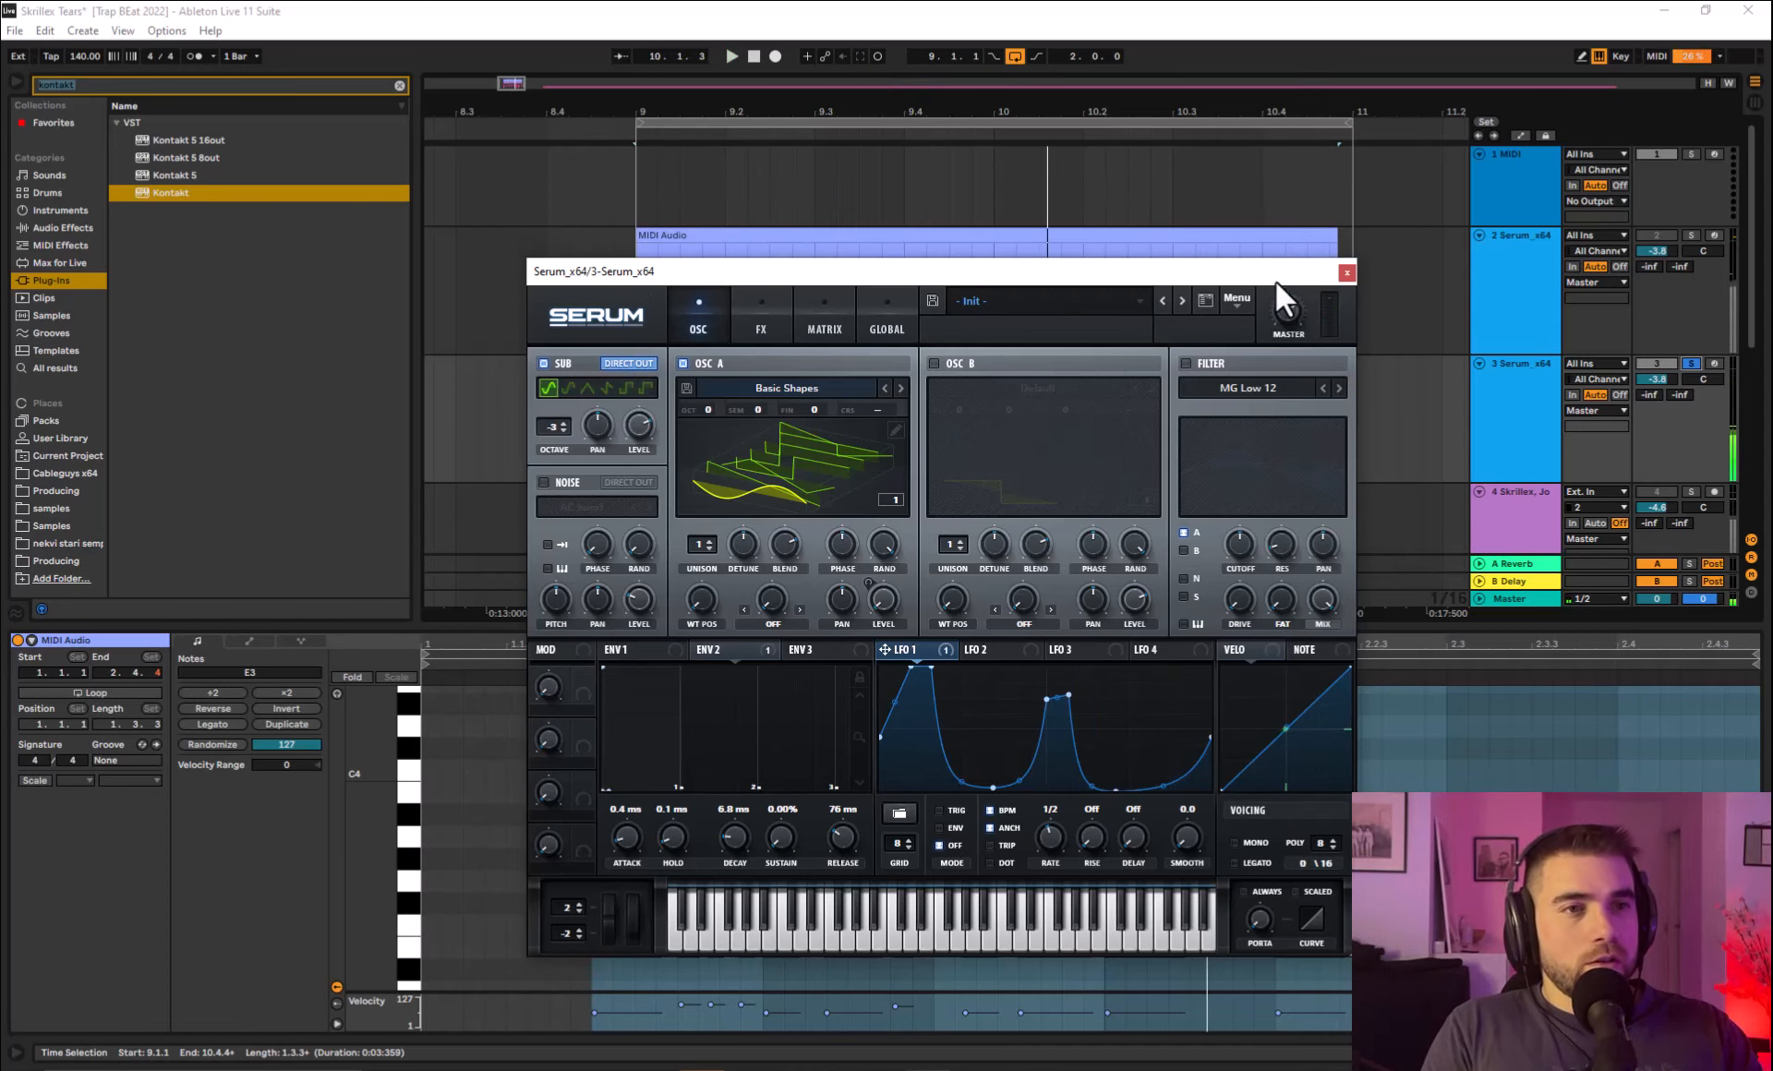
Compare the bass on track 2 with the one on track 3 by soloing each in turn, and check track 3's effects.
left_click_drag(1262, 264, 1261, 465)
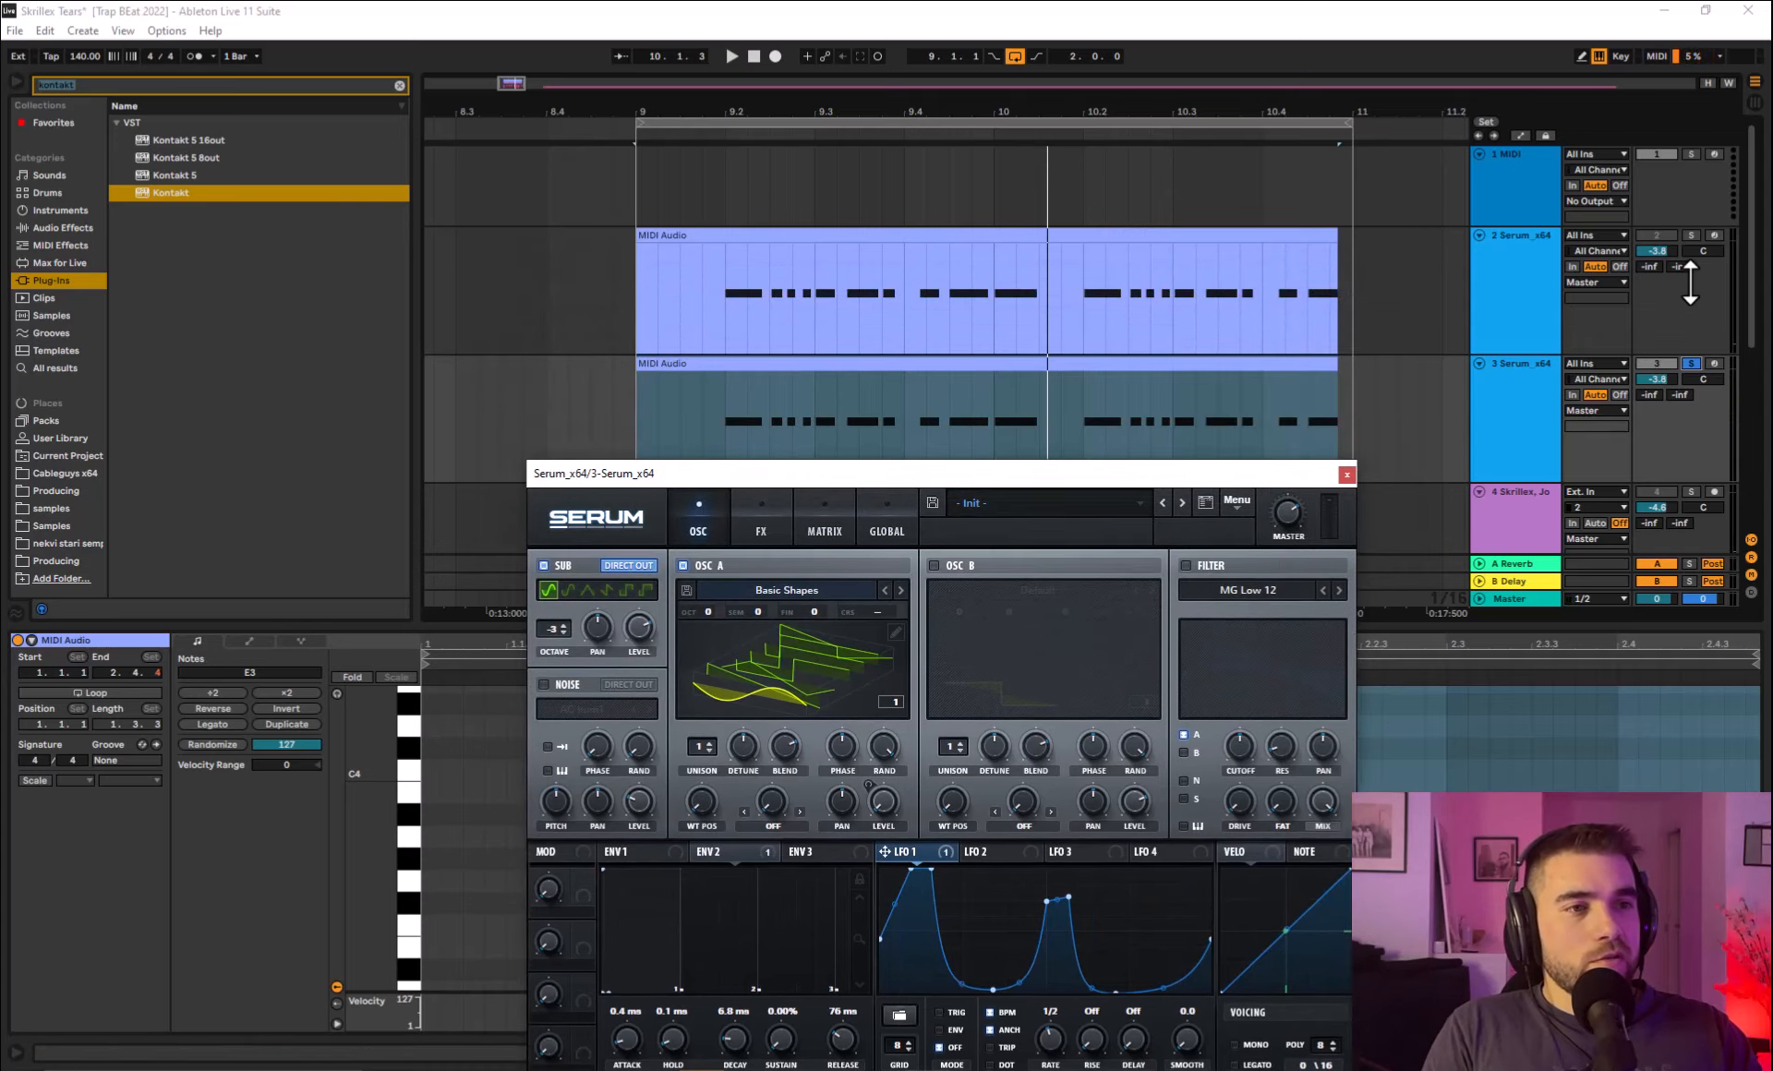
left_click(1689, 235)
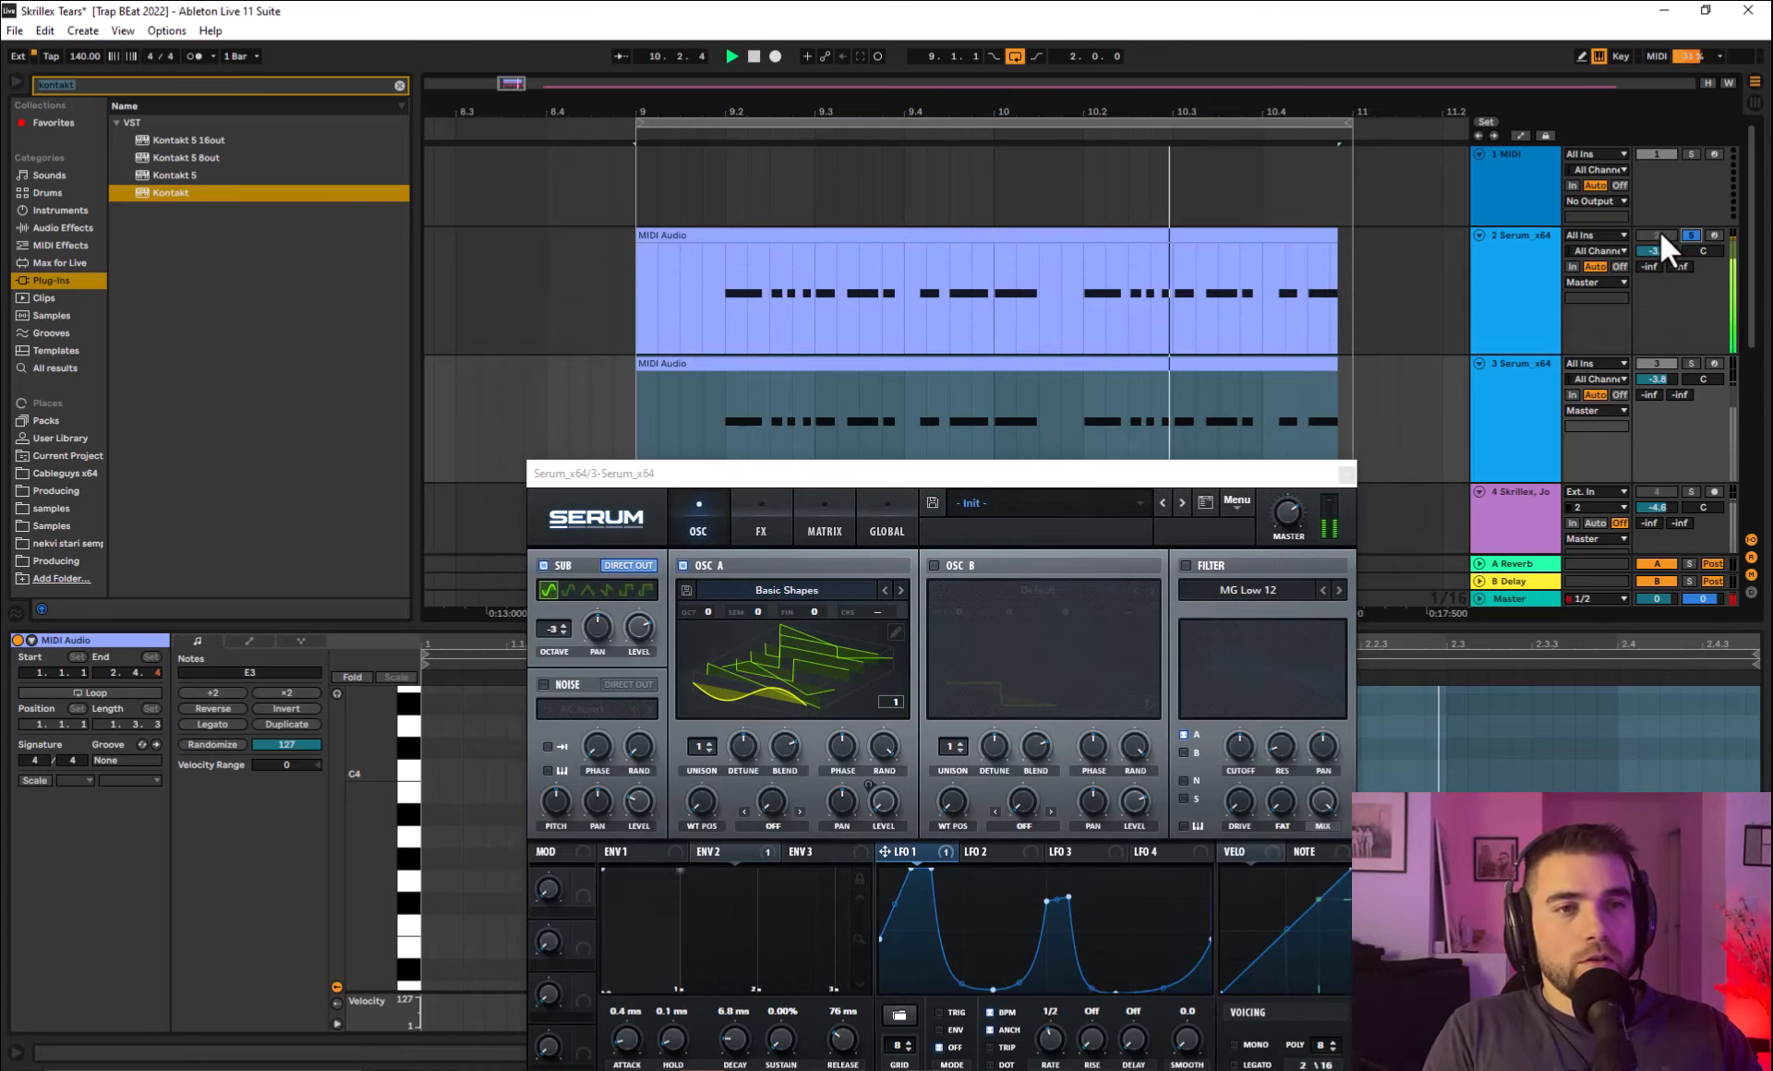
left_click(1686, 363)
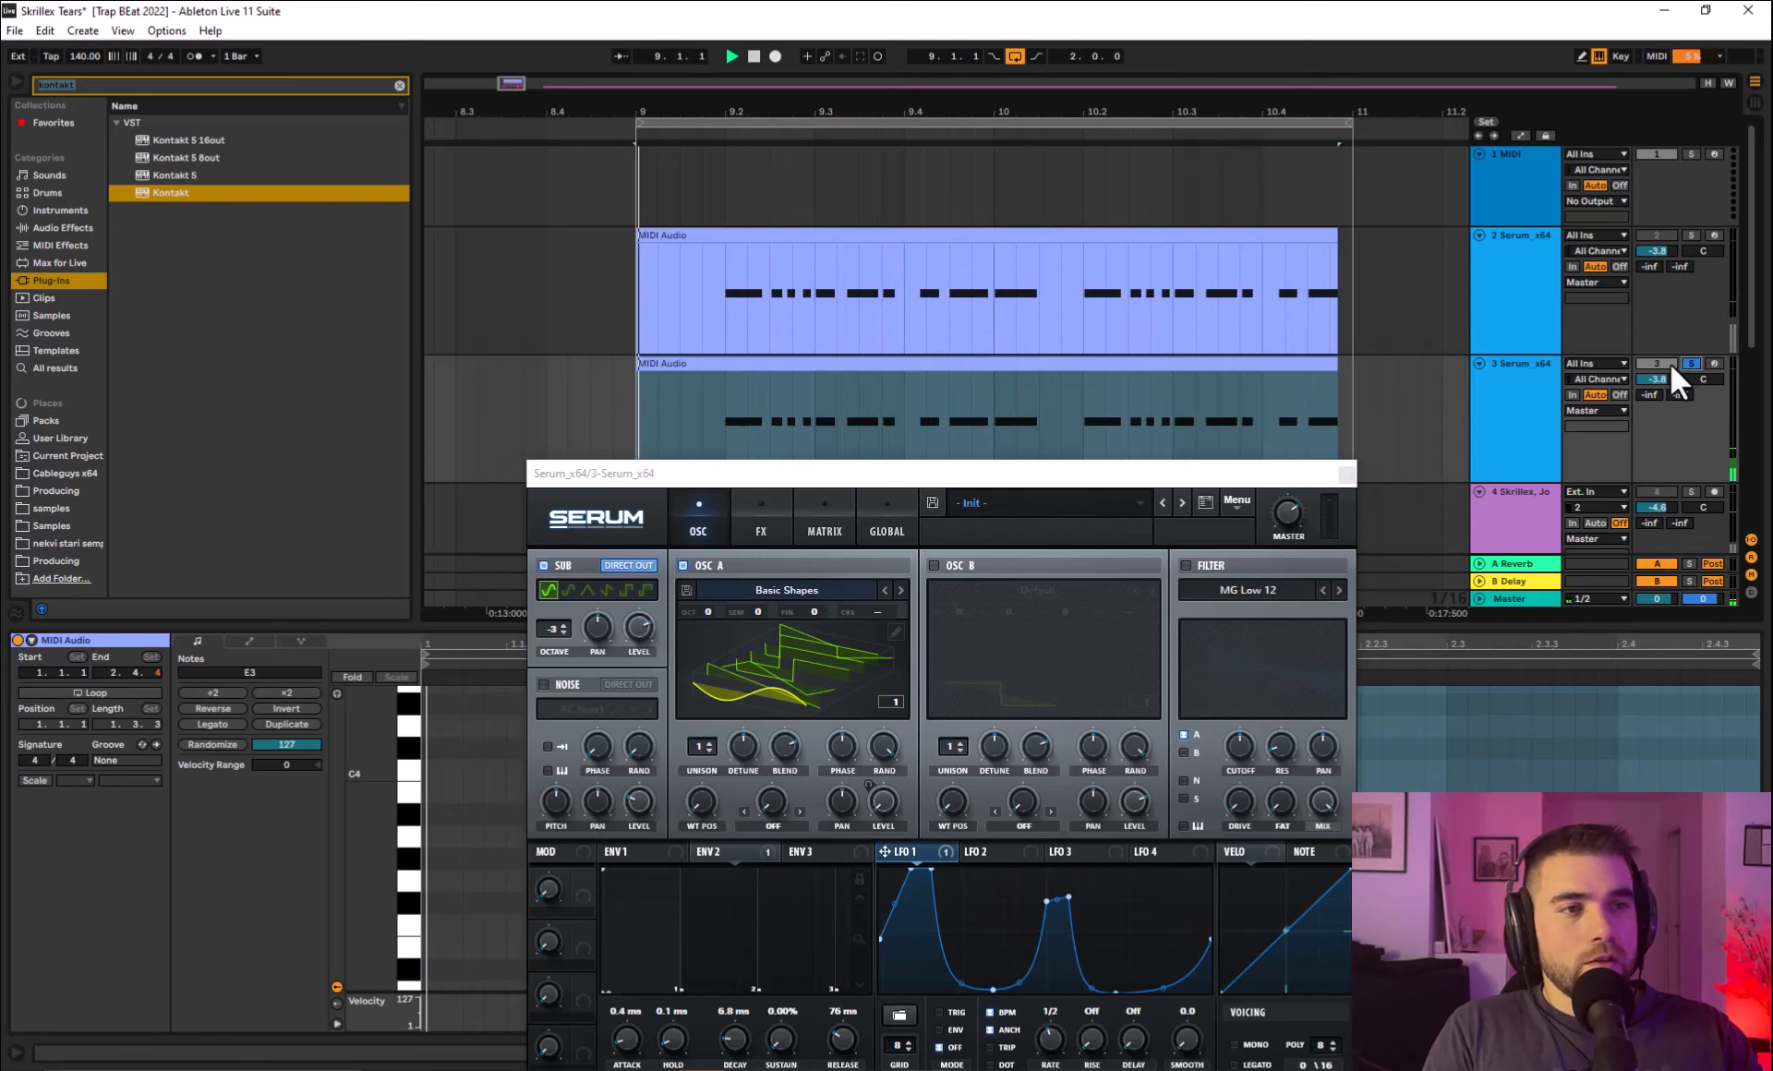
left_click_drag(1095, 484, 1087, 305)
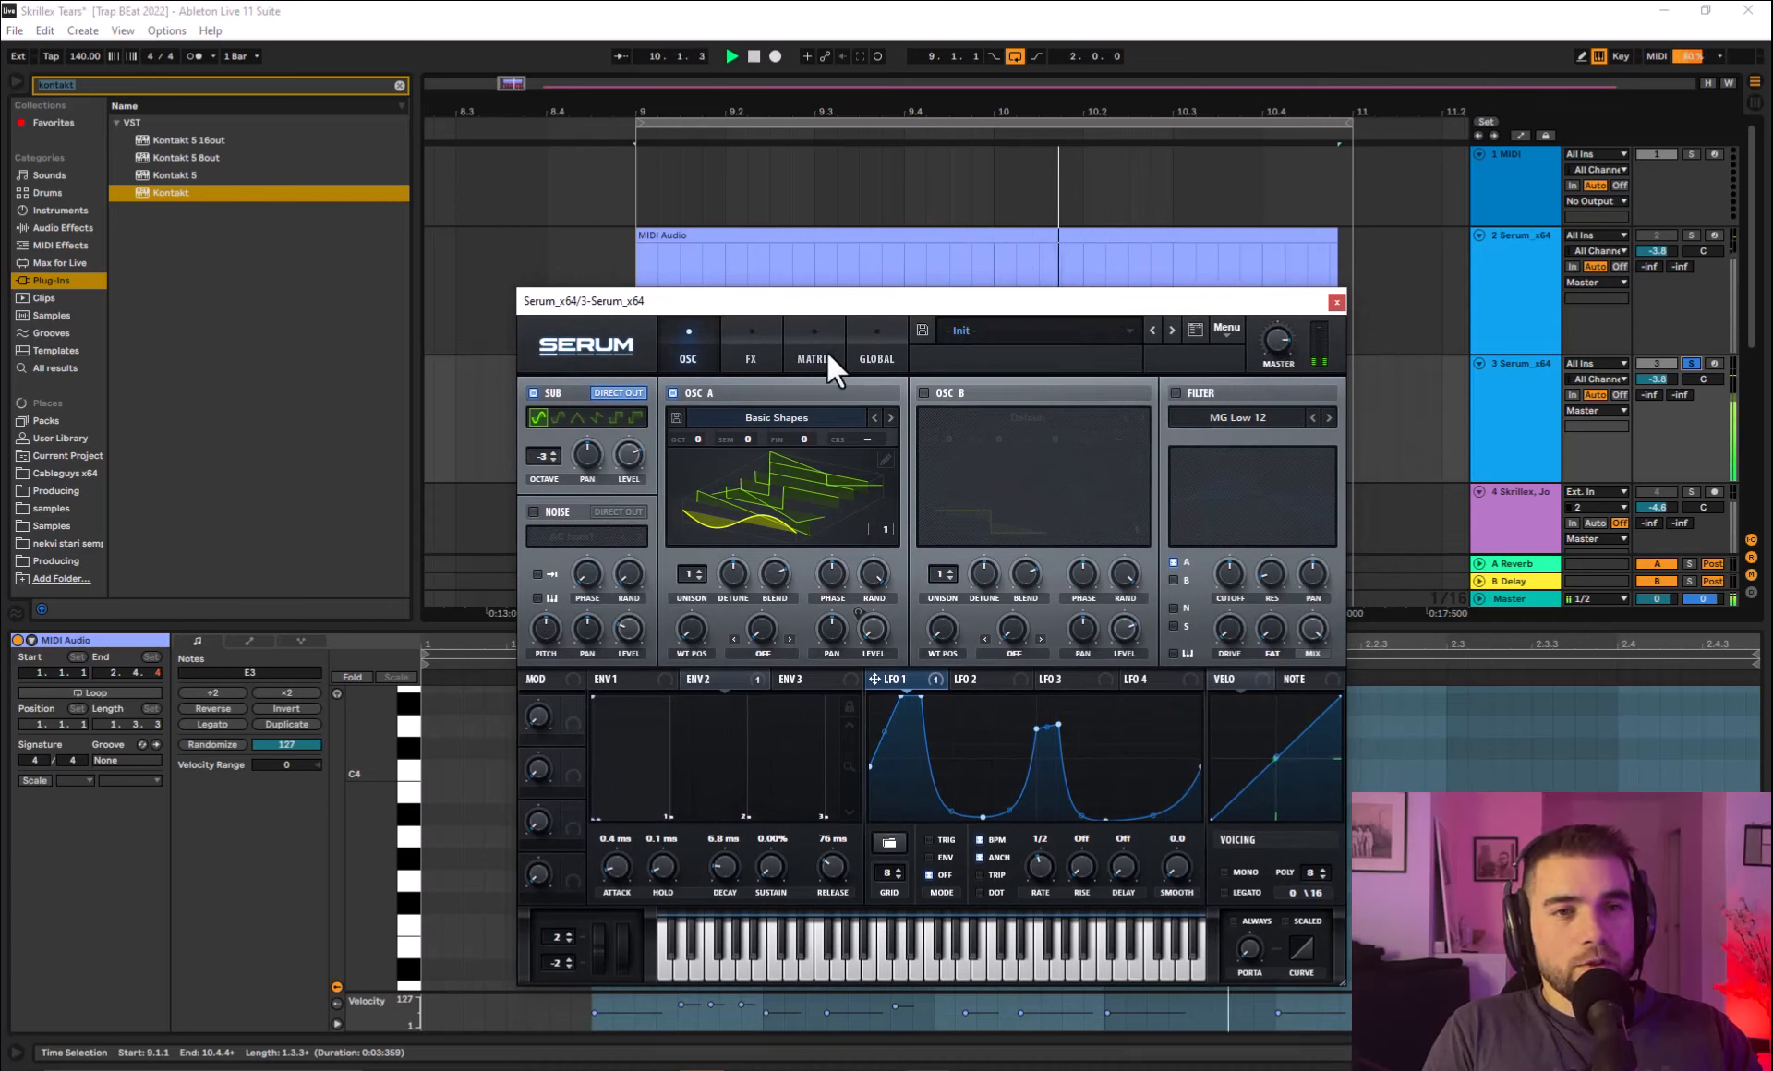
left_click(746, 358)
key("space")
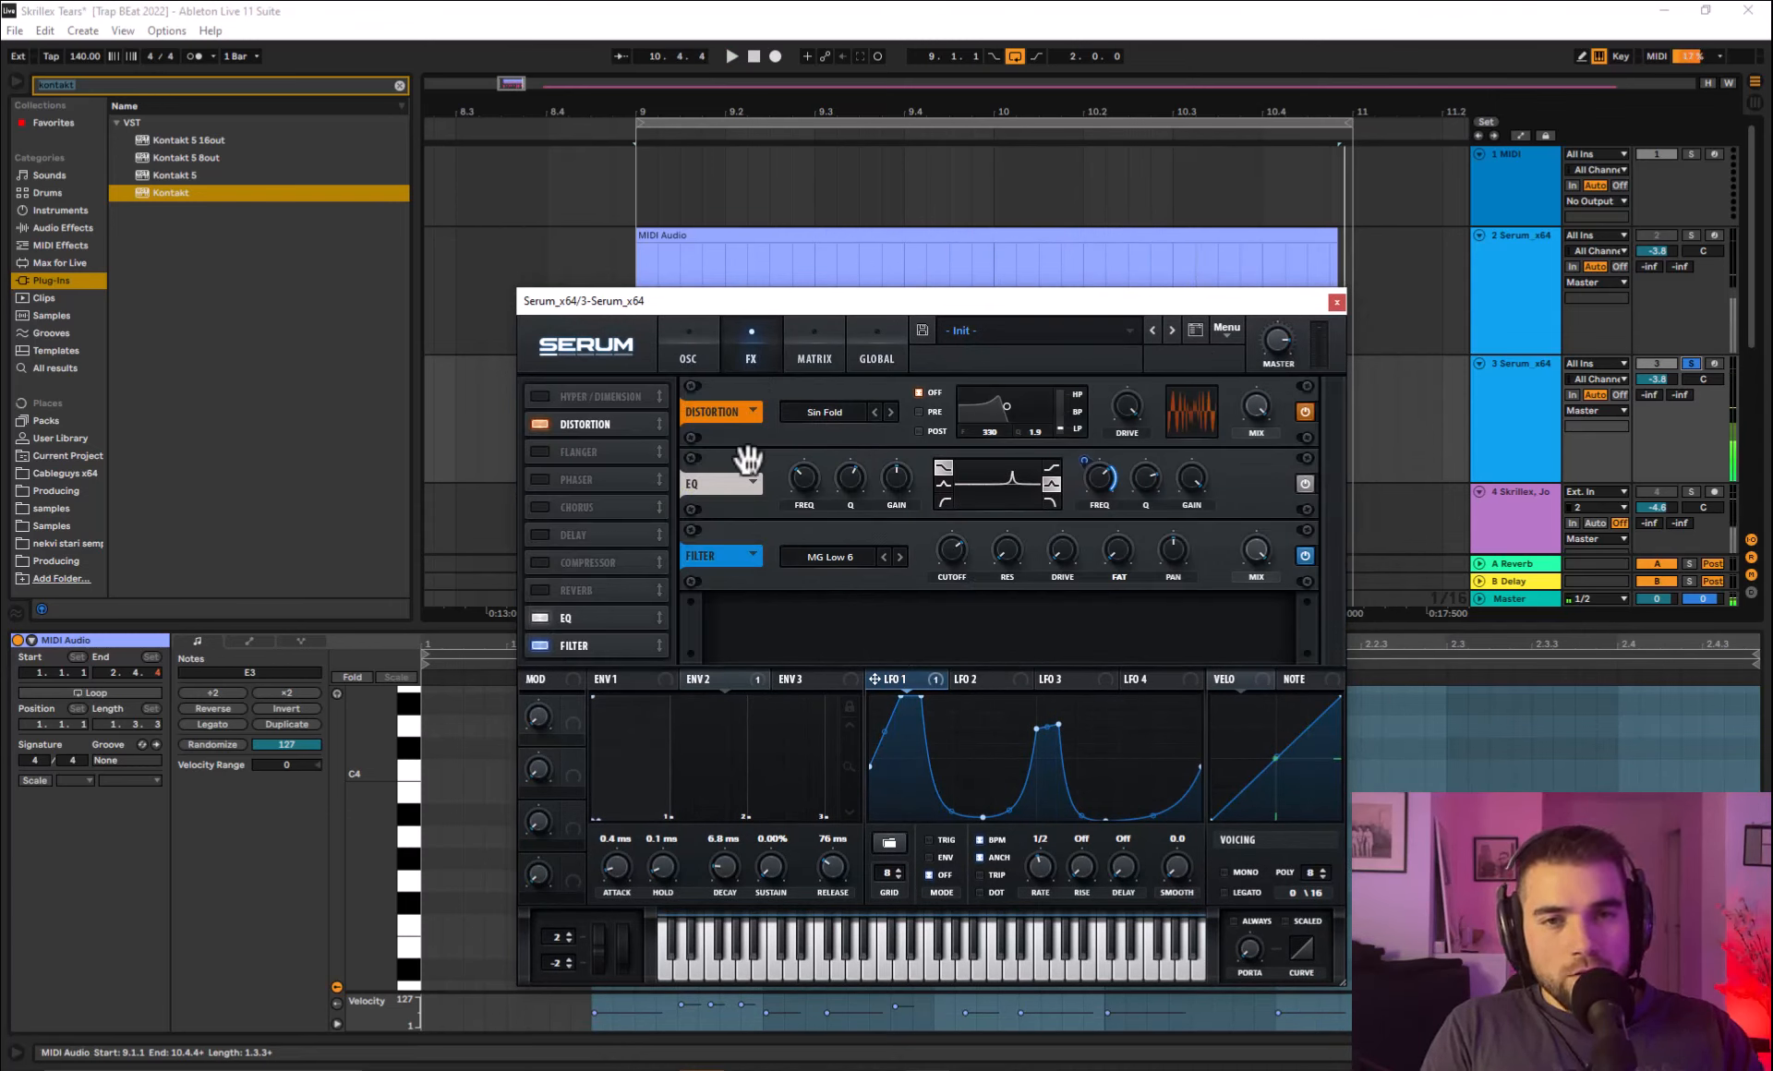
Examine the oscillator settings in track 2's Serum as a reference, and return to track 3's Serum.
left_click(1511, 316)
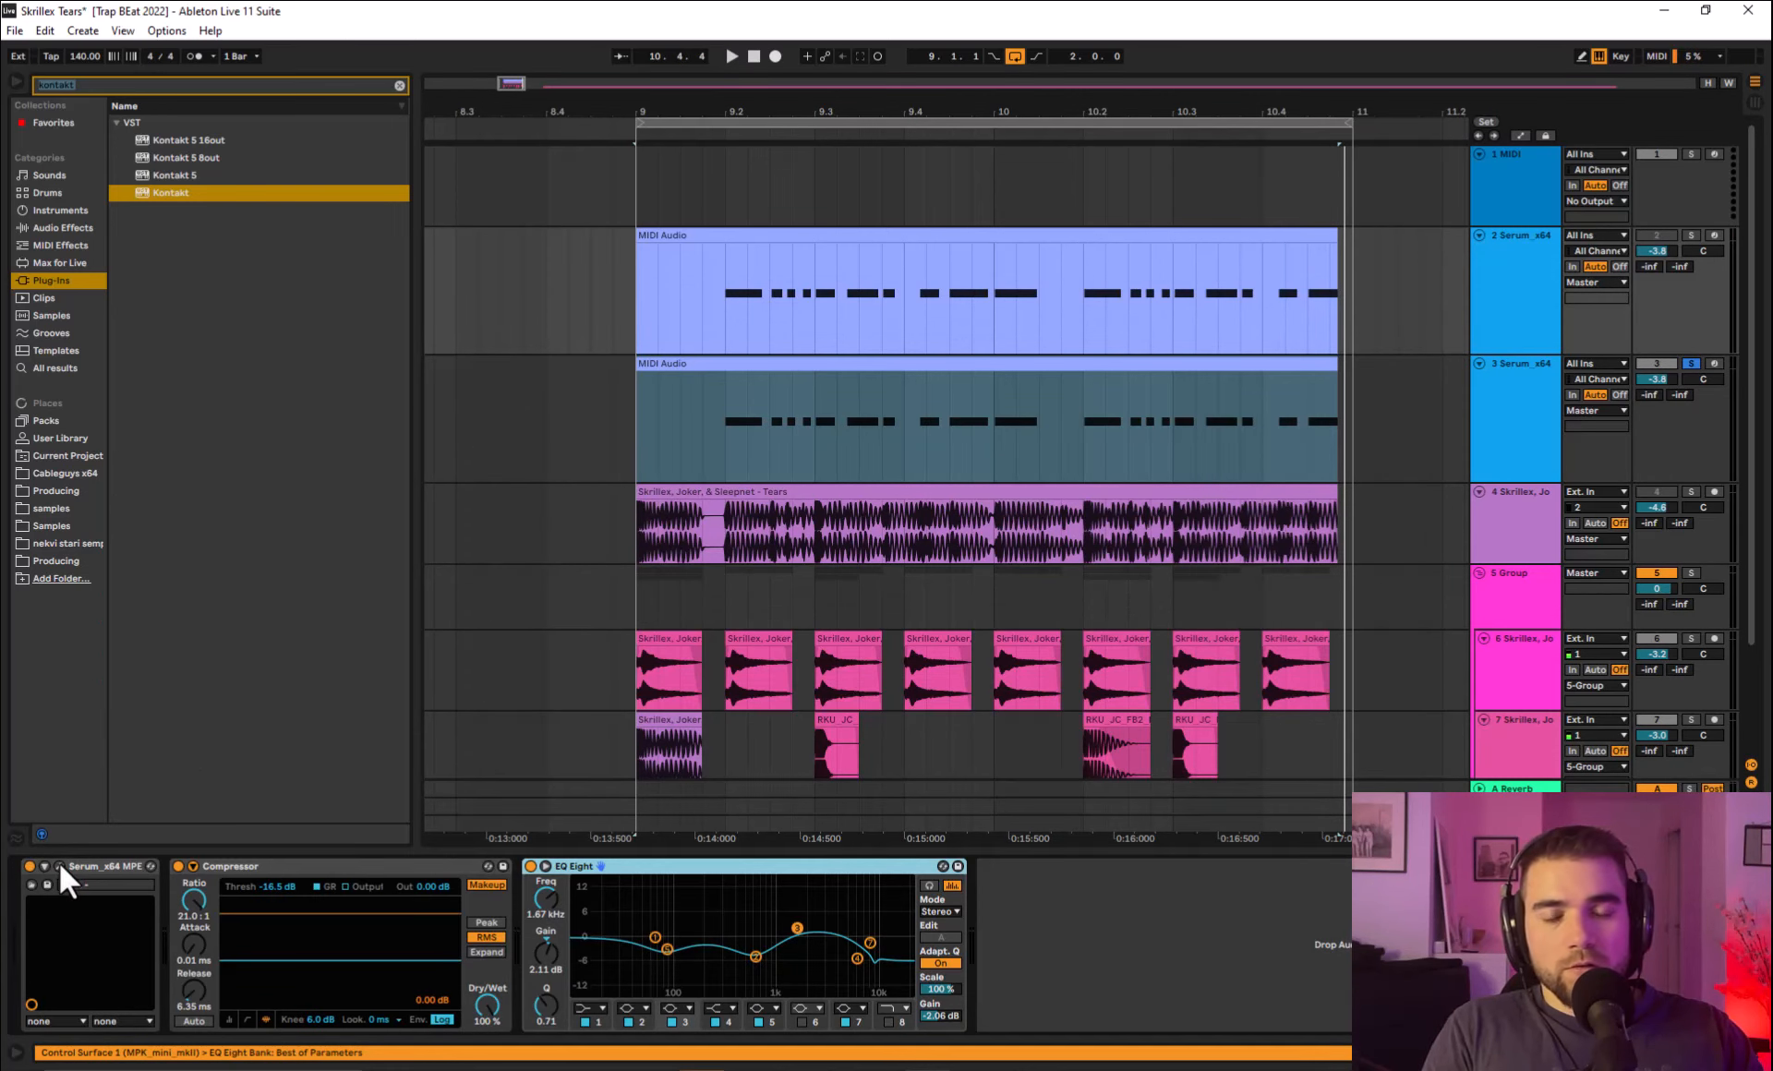
left_click(59, 866)
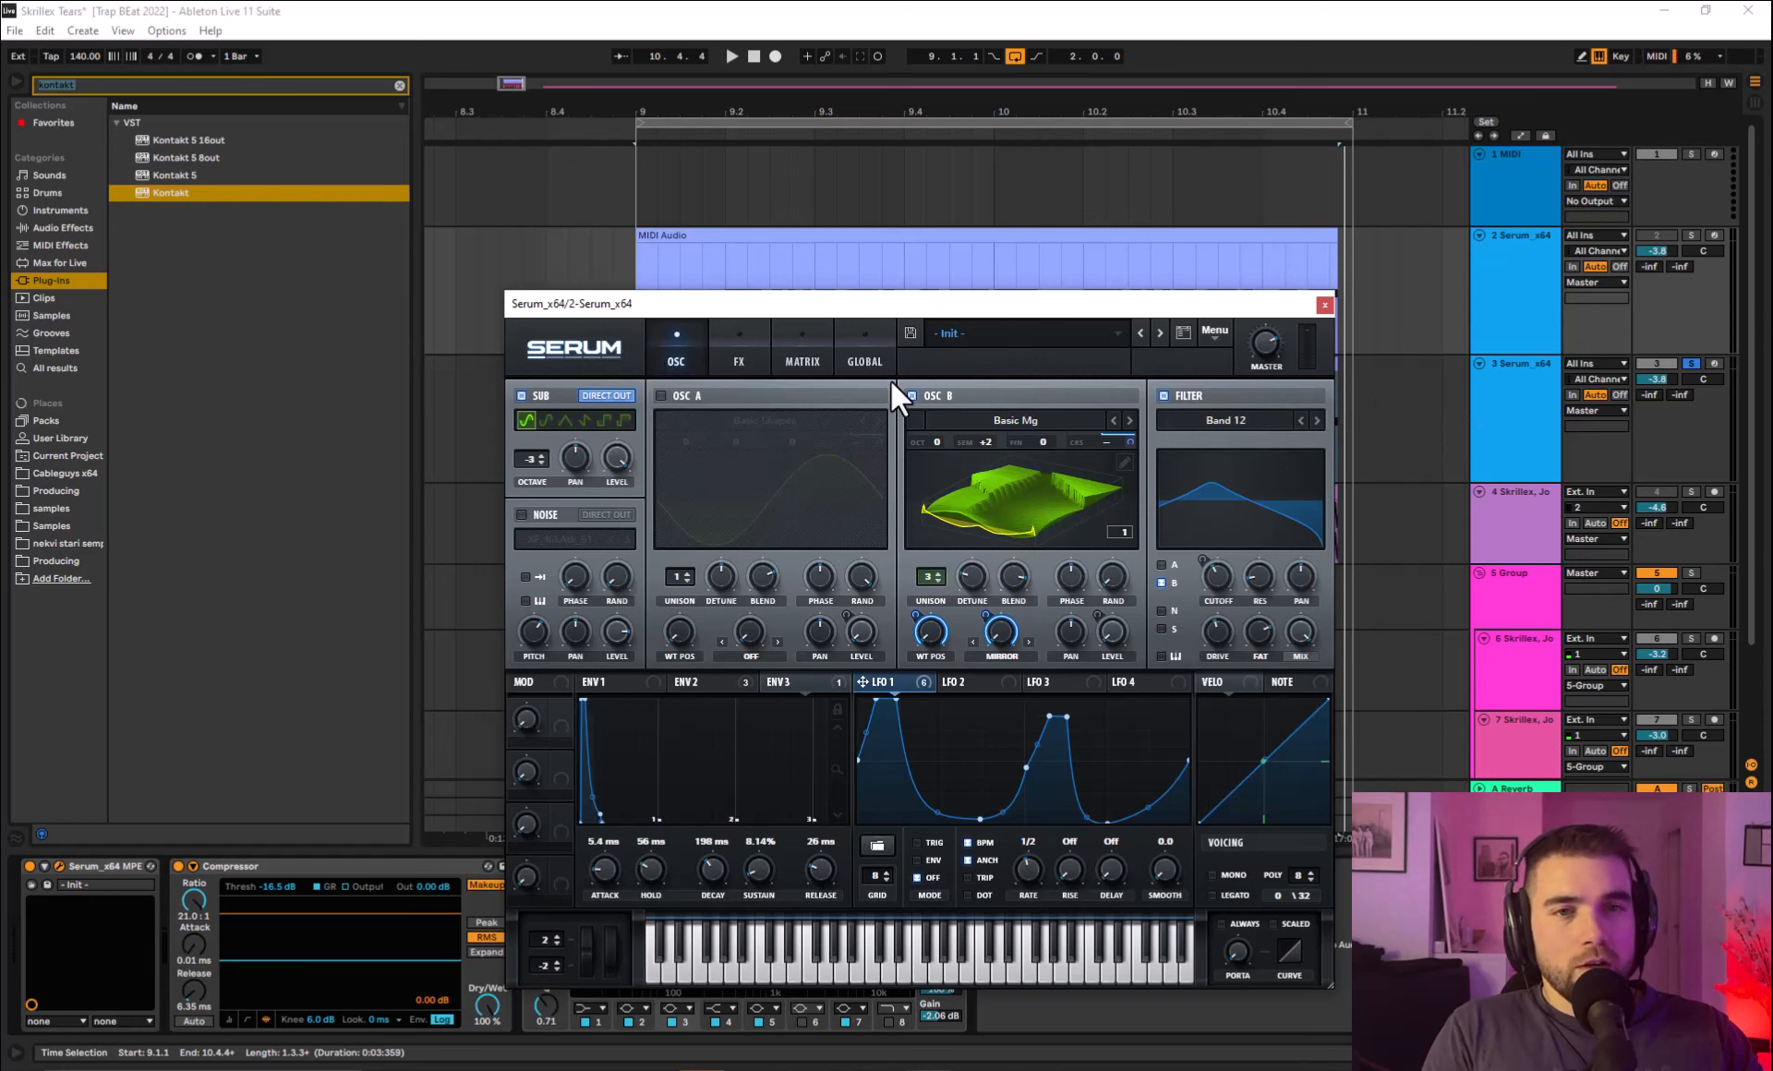
left_click(1500, 425)
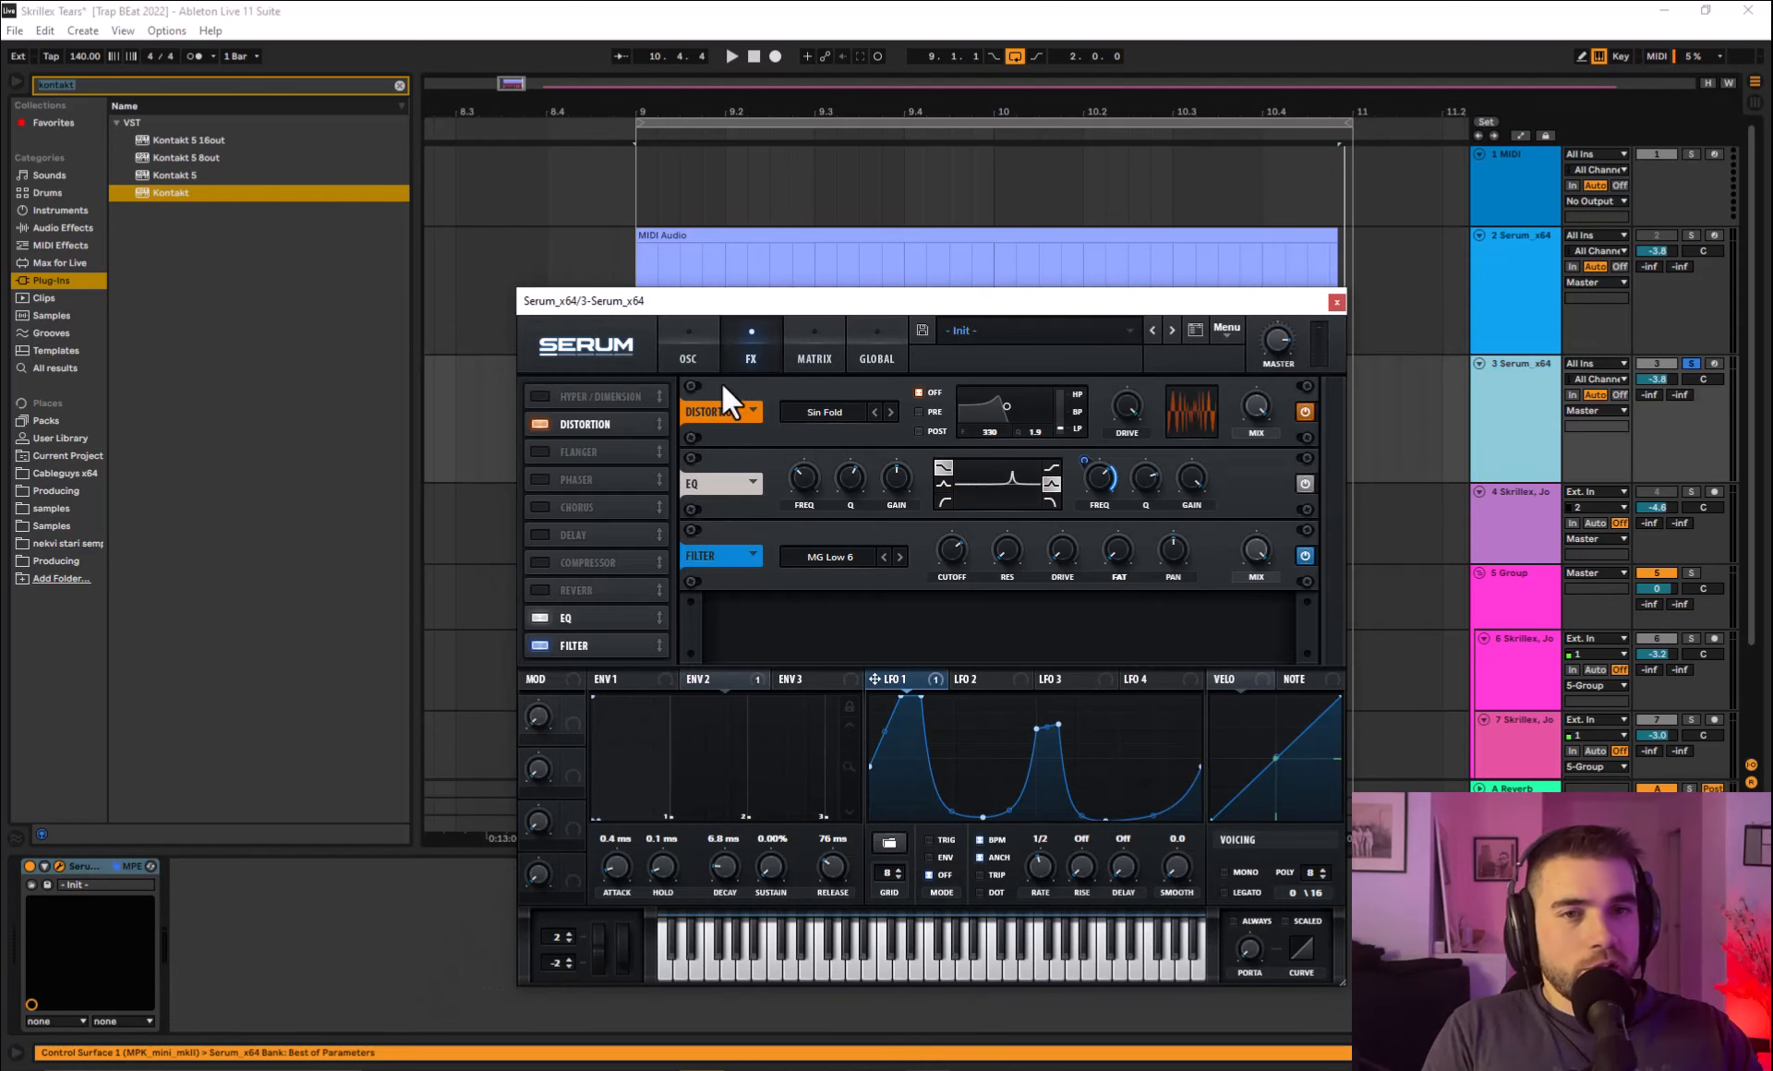
Set oscillator A's wavetable position to 6 while the loop plays.
left_click(689, 351)
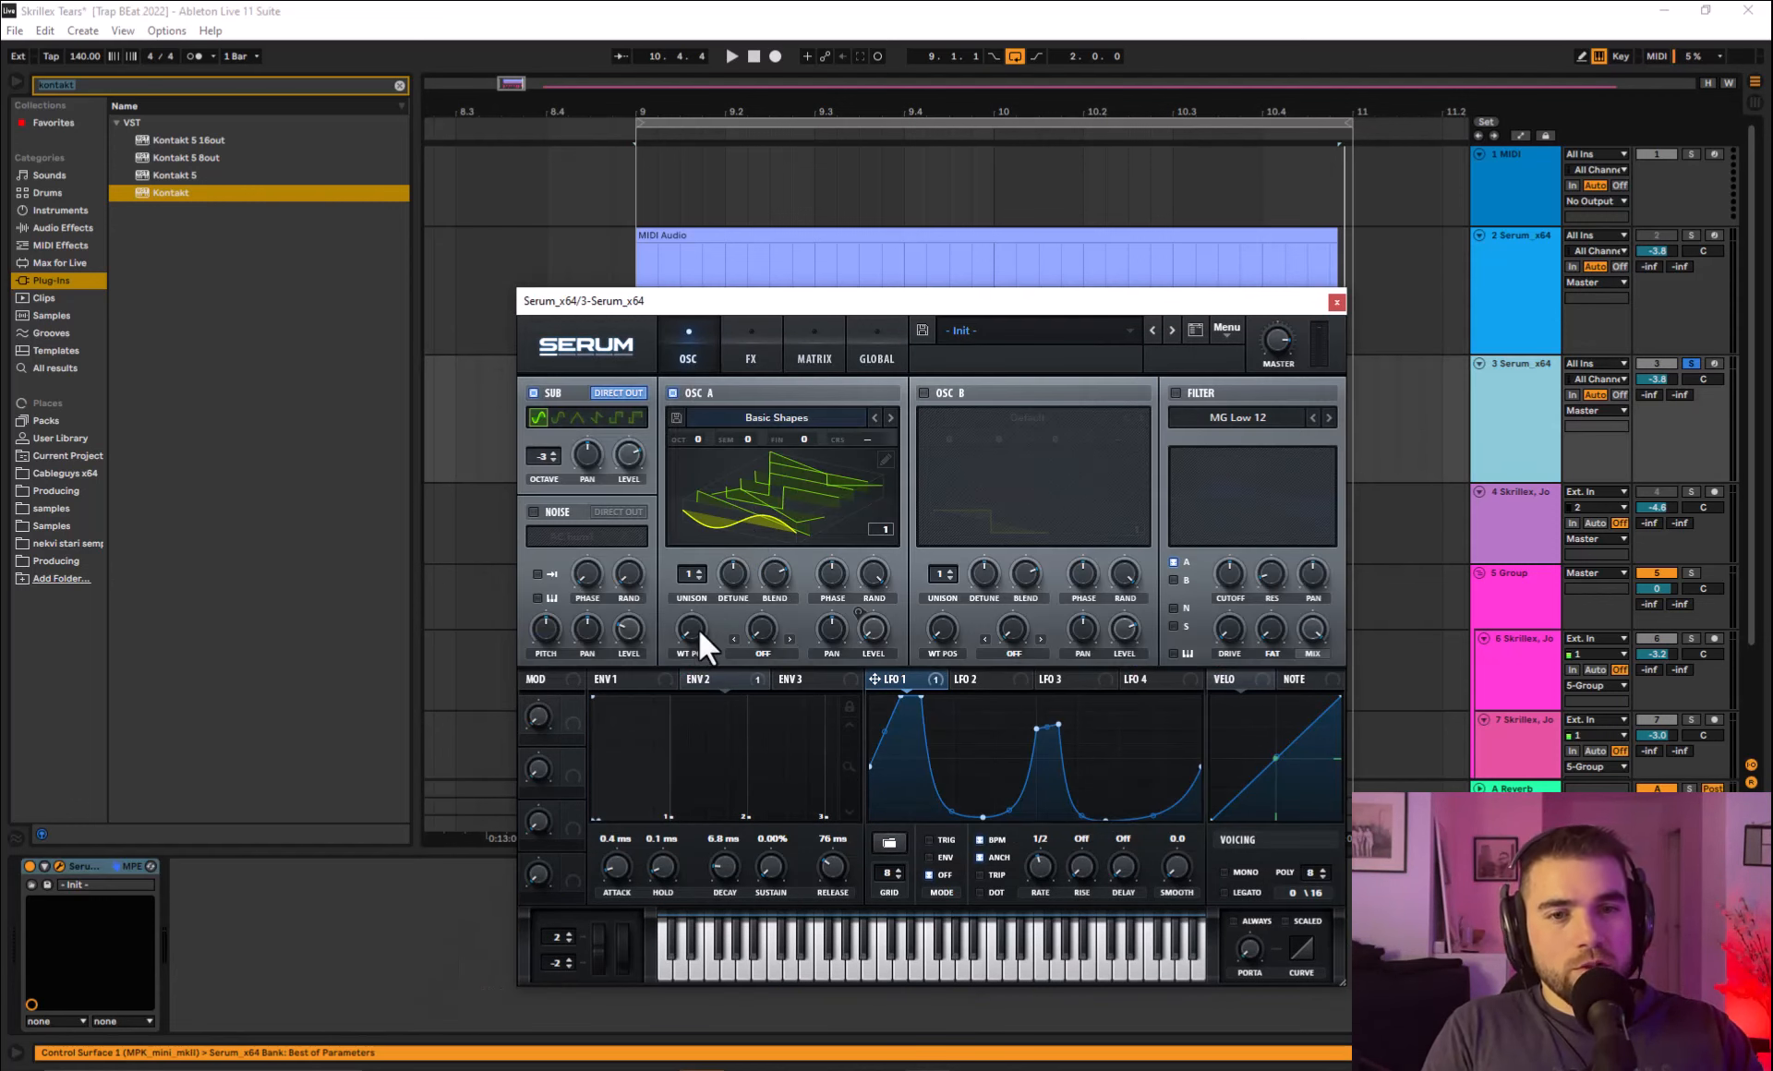
key("space")
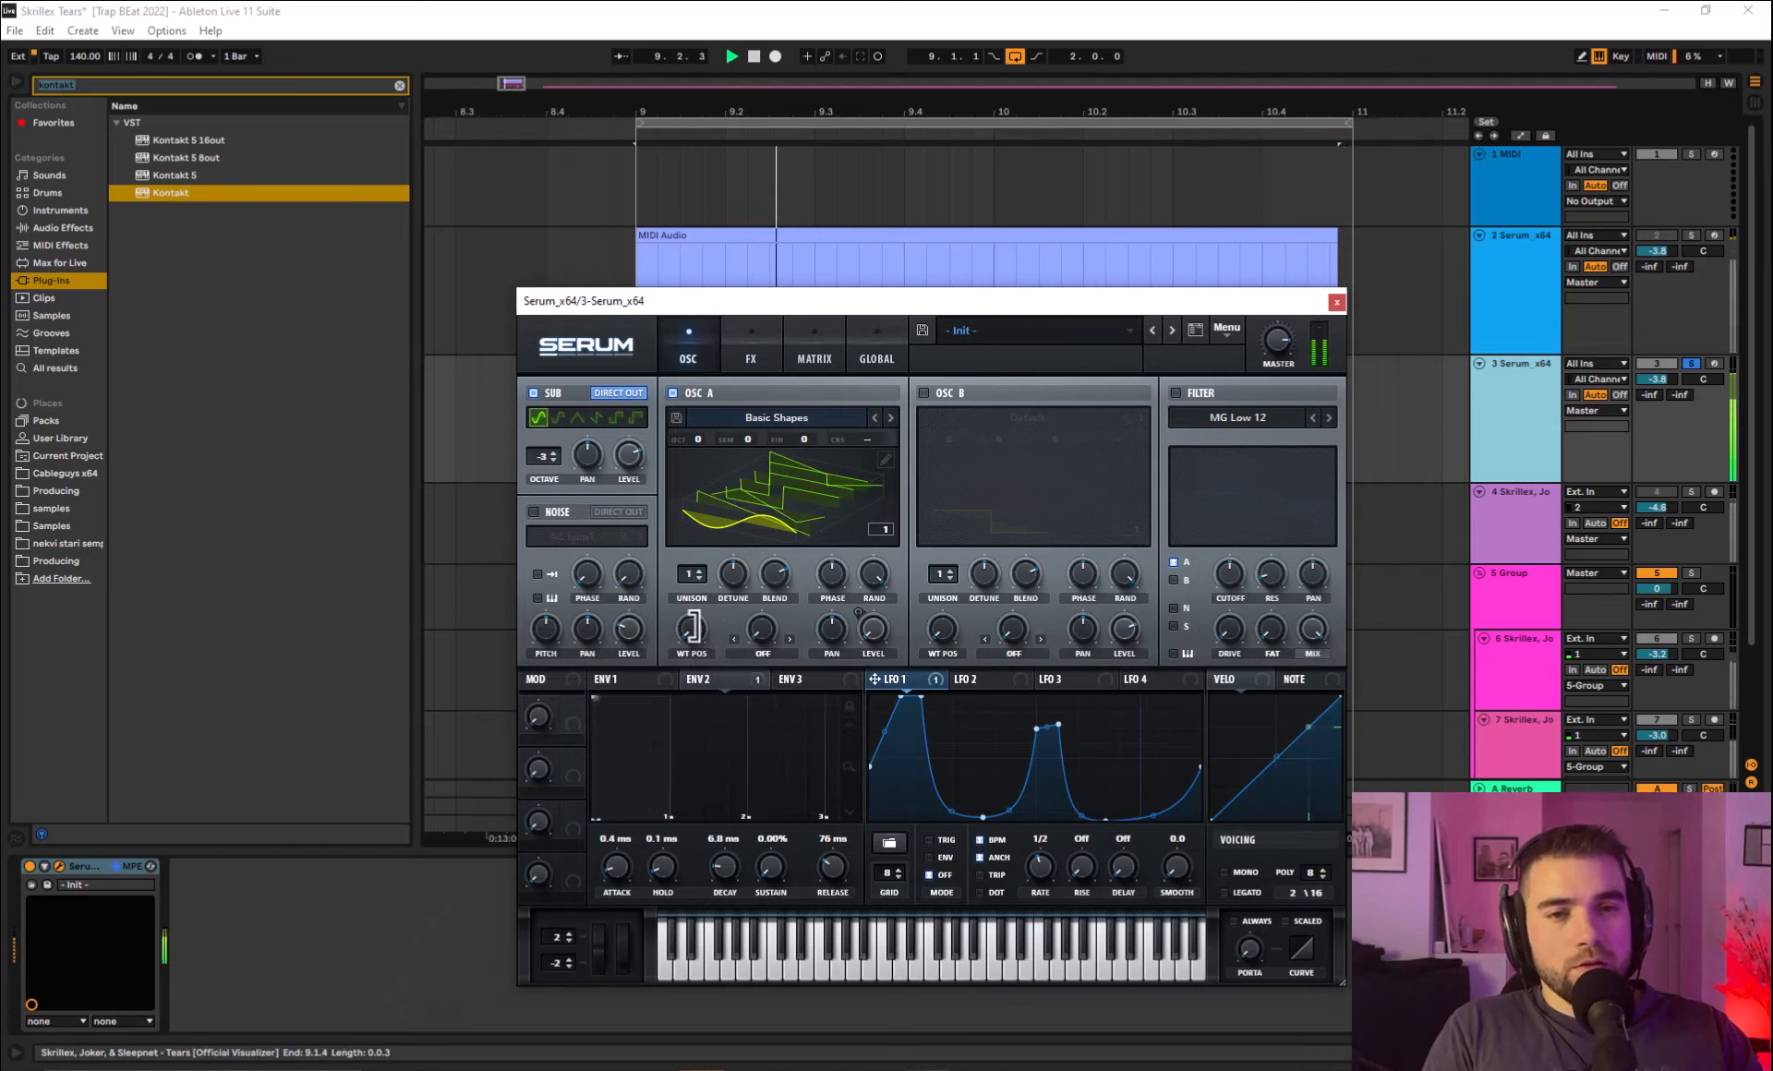
left_click_drag(691, 628, 739, 508)
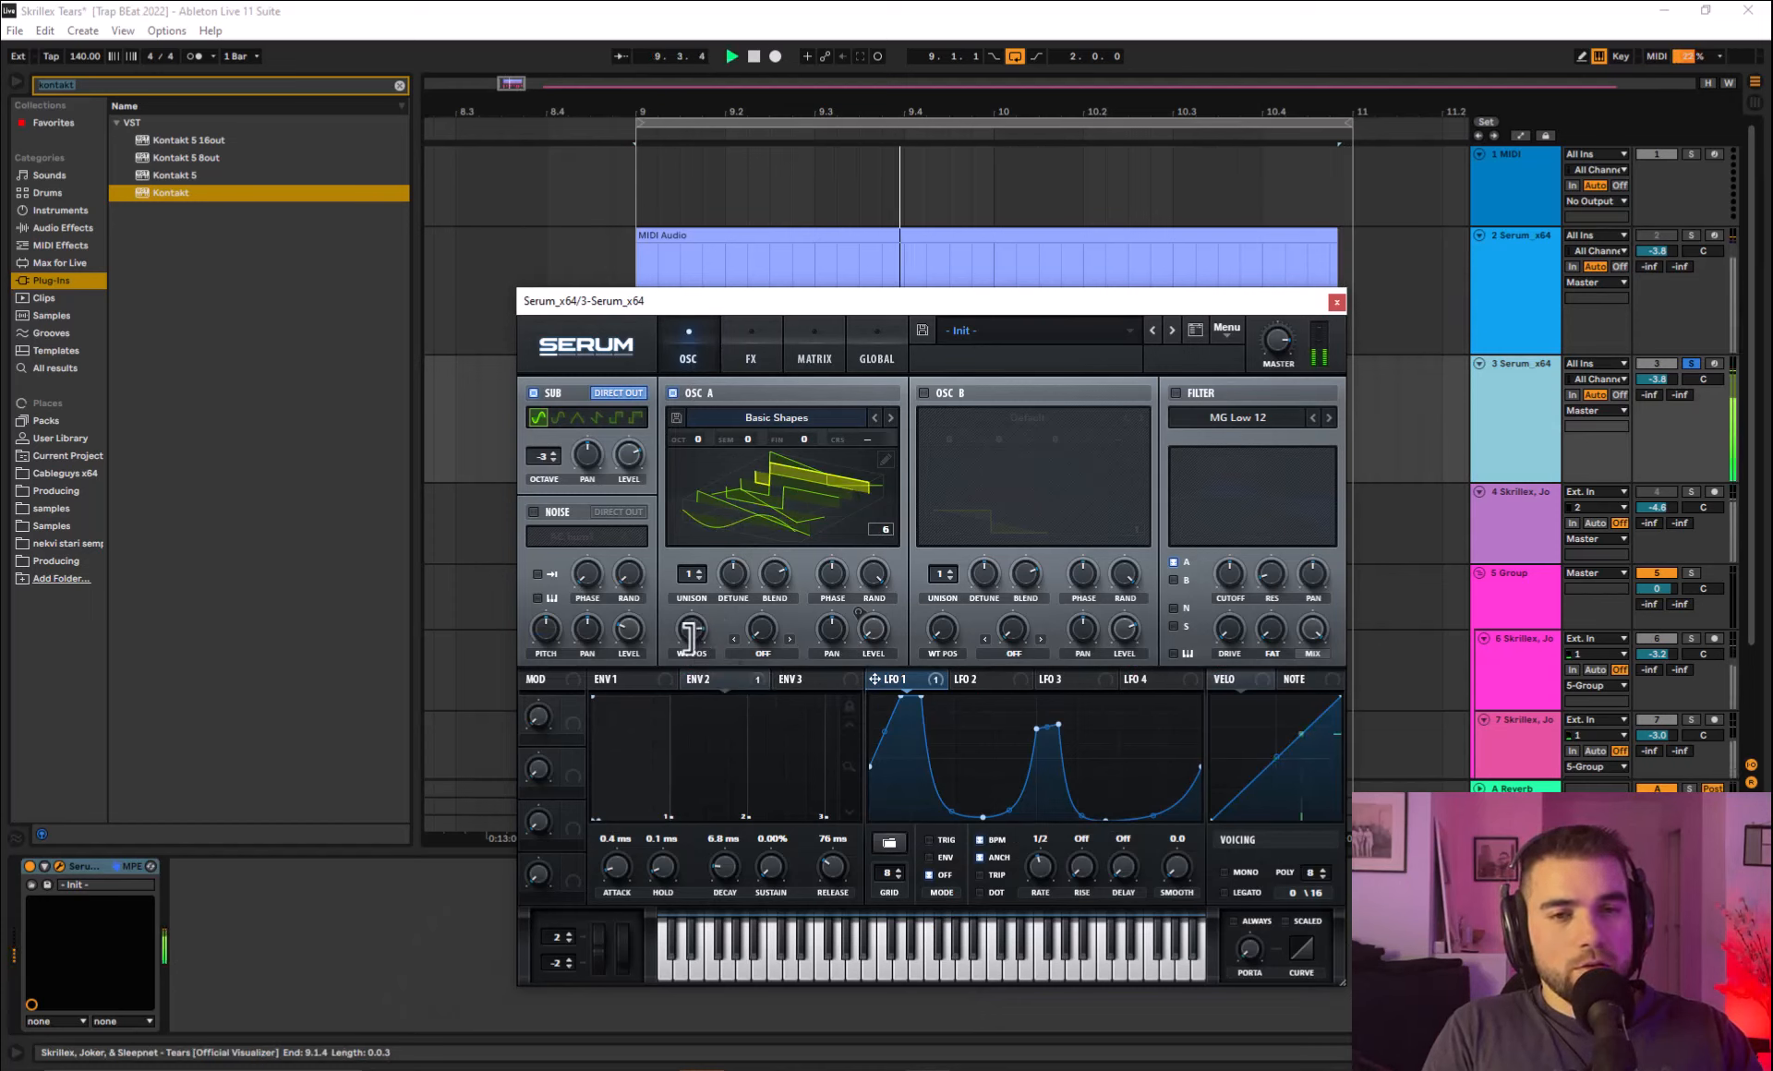
left_click_drag(689, 636, 720, 577)
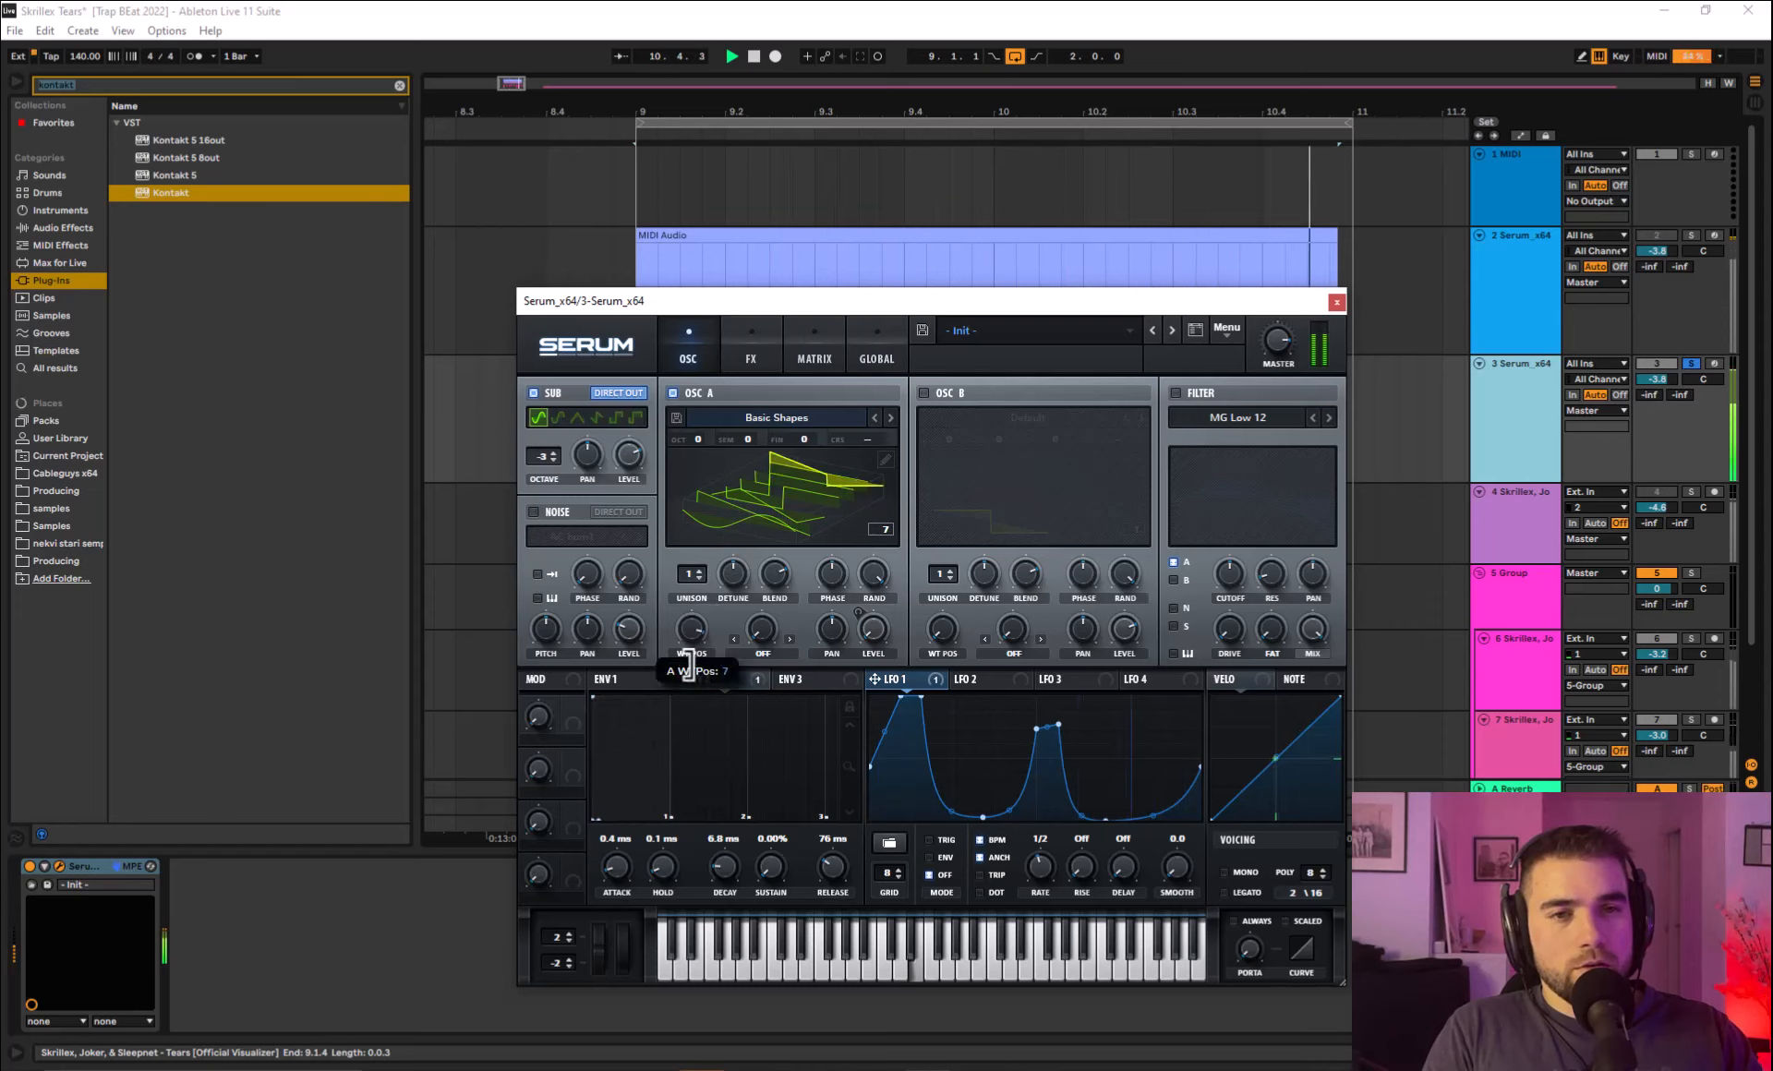
mouse_move(688, 663)
left_mouse_down()
mouse_move(634, 789)
mouse_move(664, 636)
left_mouse_up()
key("space")
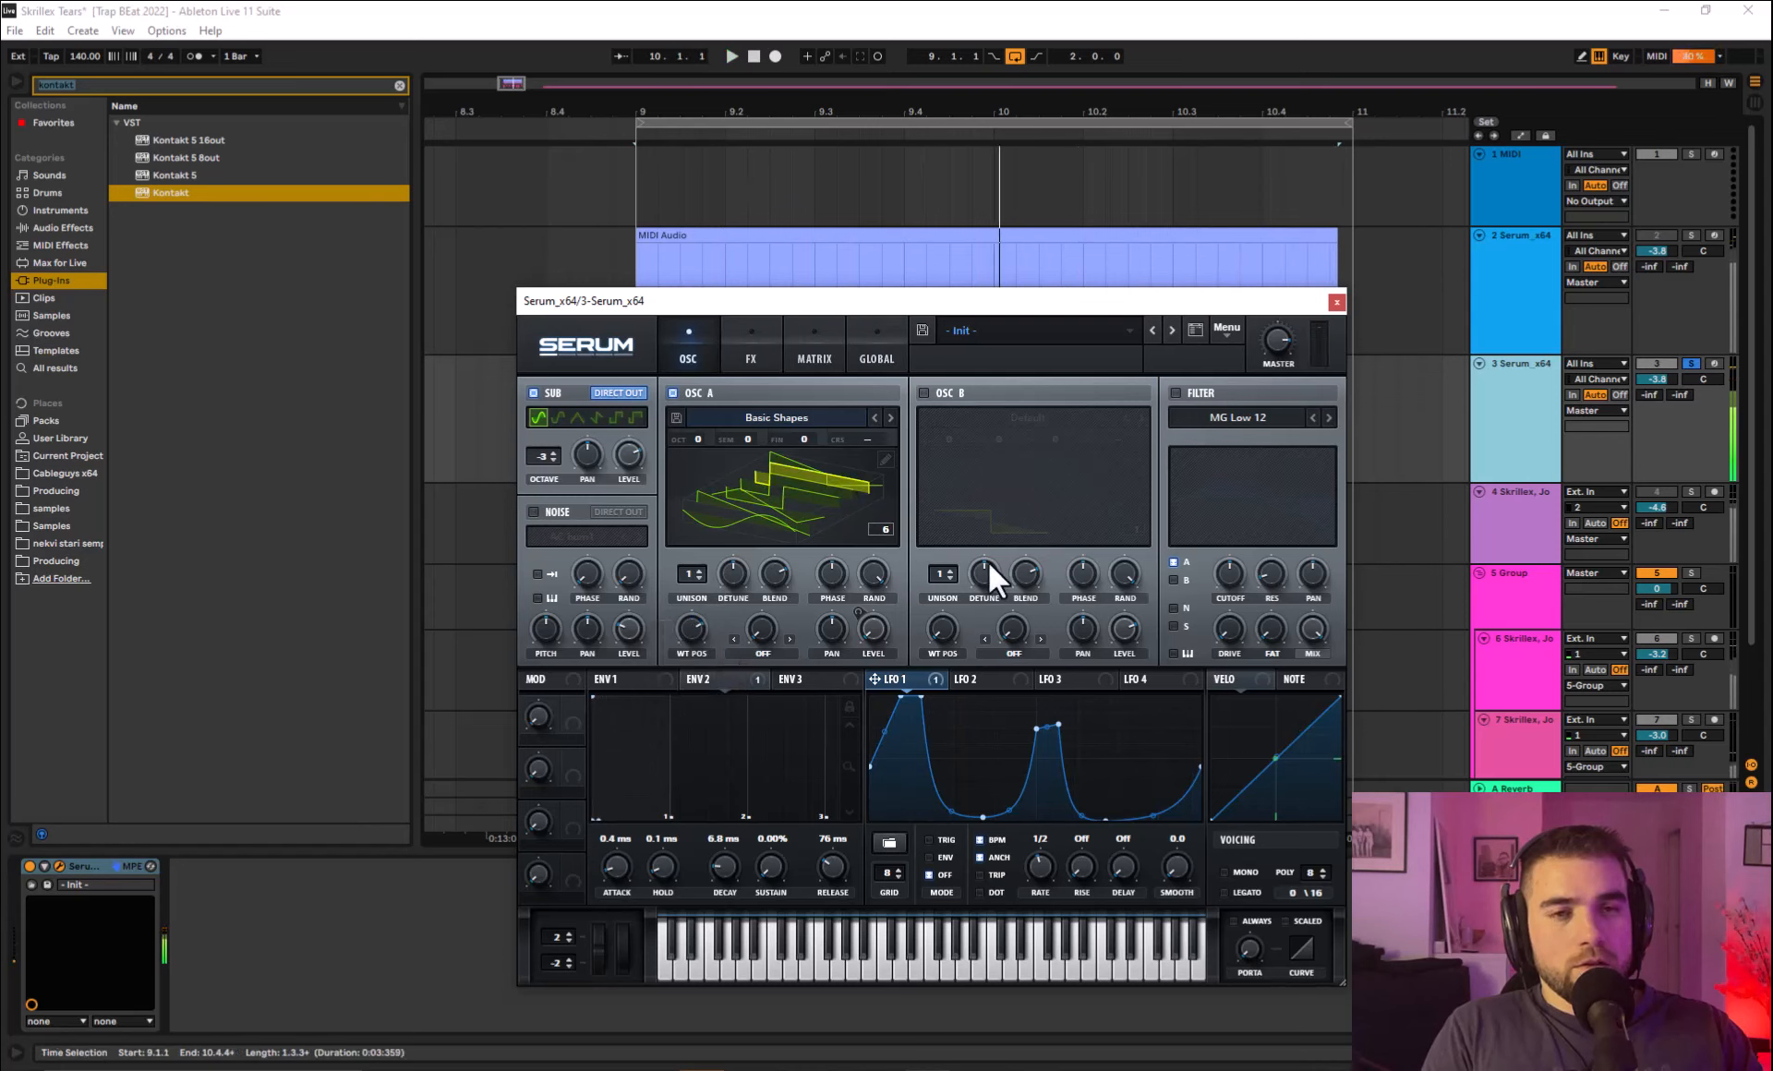
Enable oscillator B and load the analog Basic Mg wavetable into it.
left_click(939, 392)
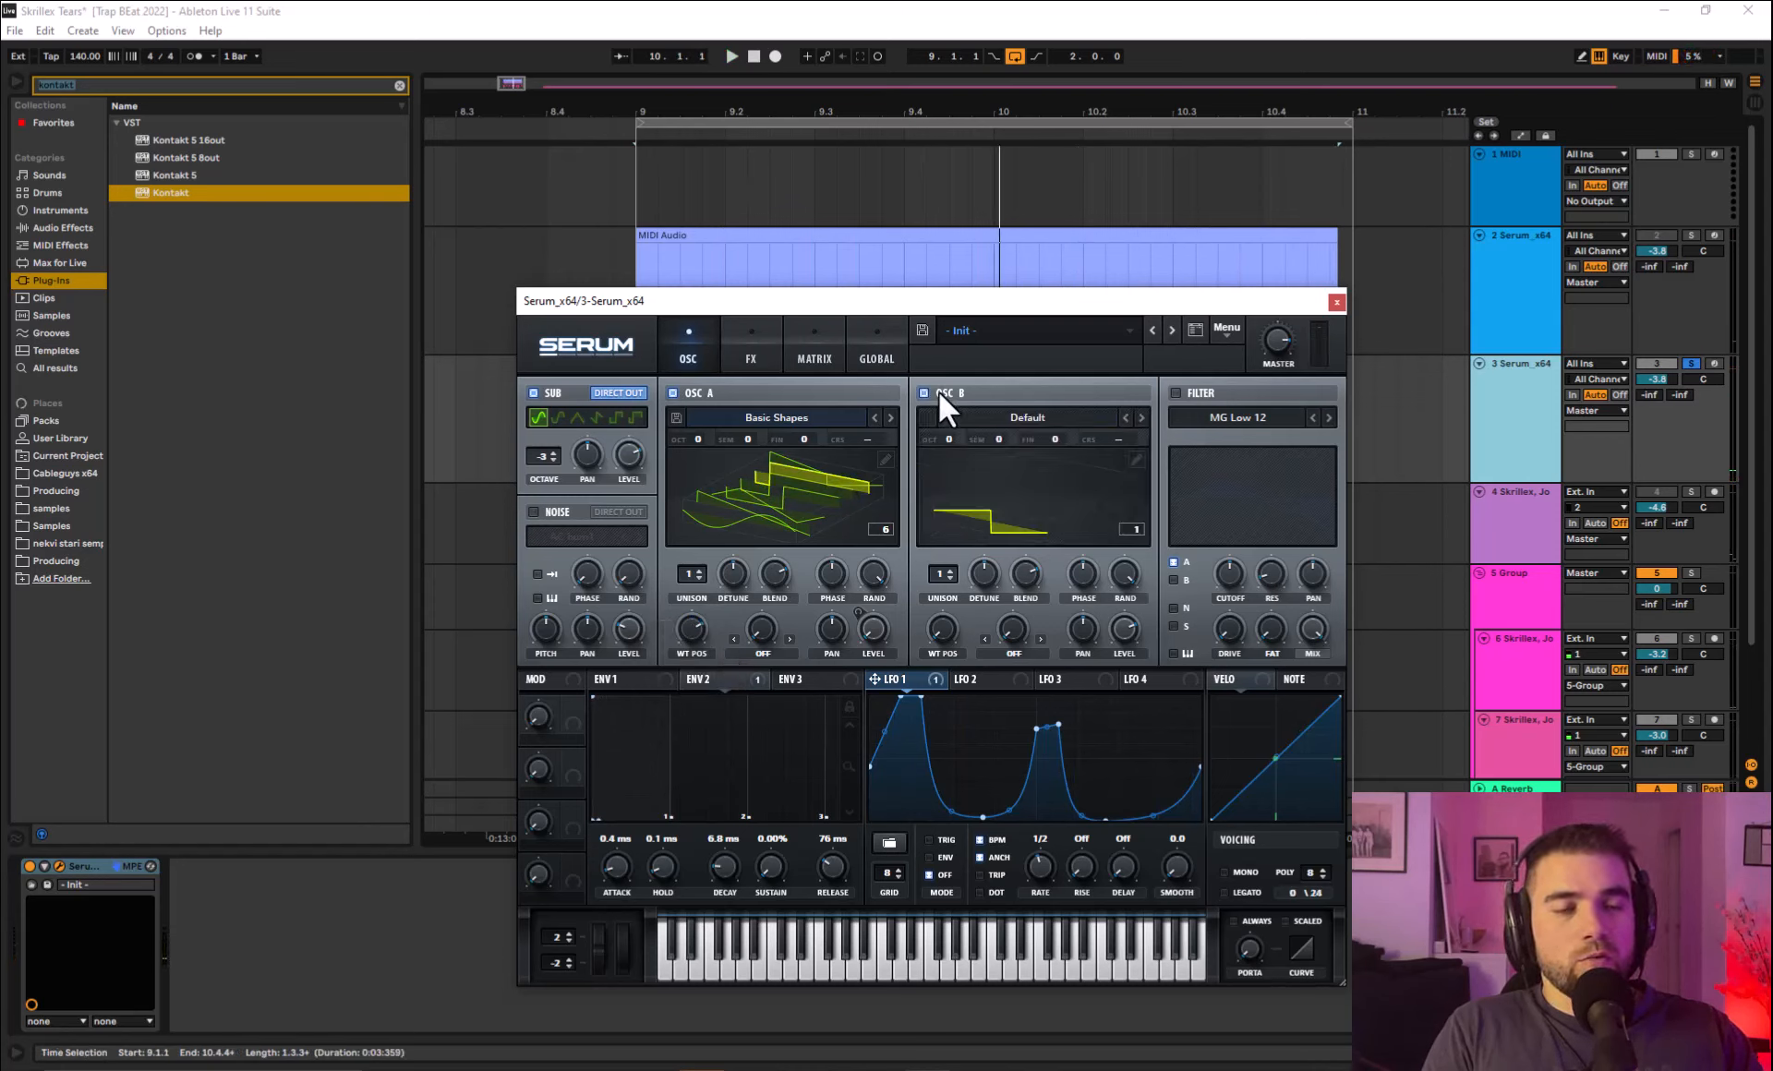
left_click(973, 416)
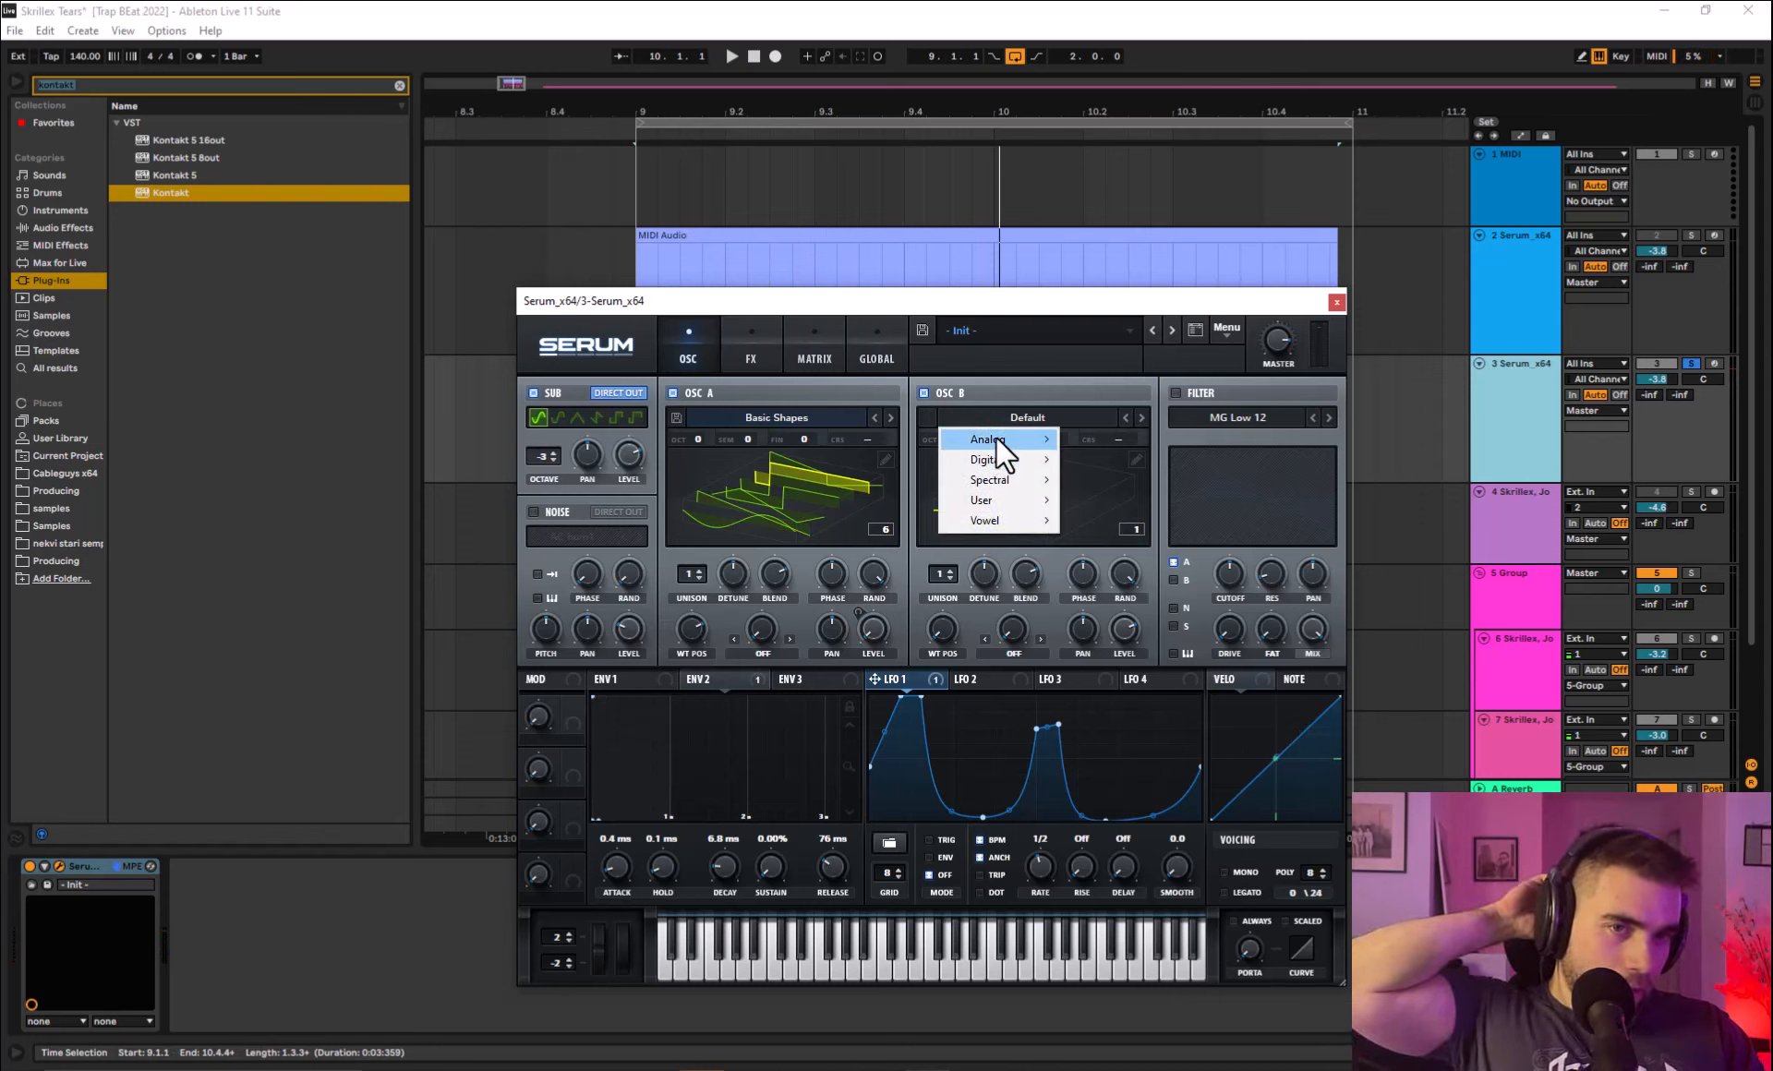
mouse_move(996, 436)
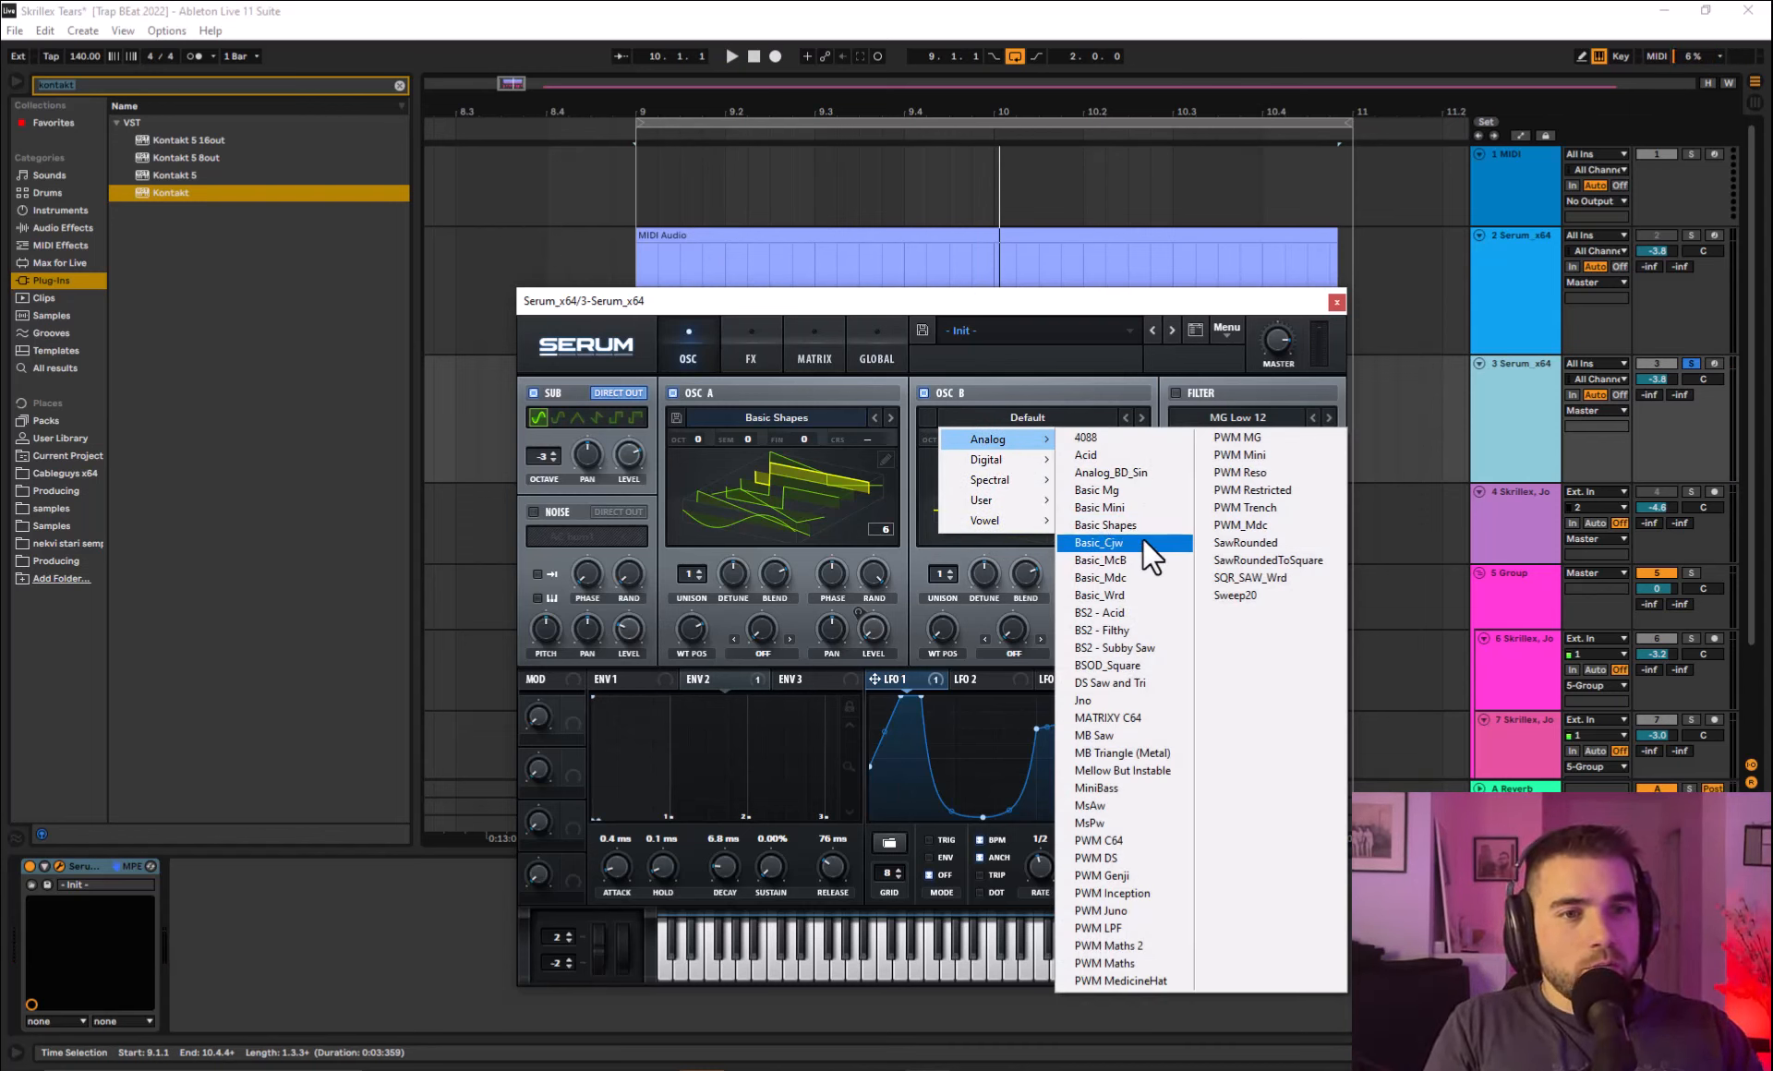
left_click(1151, 492)
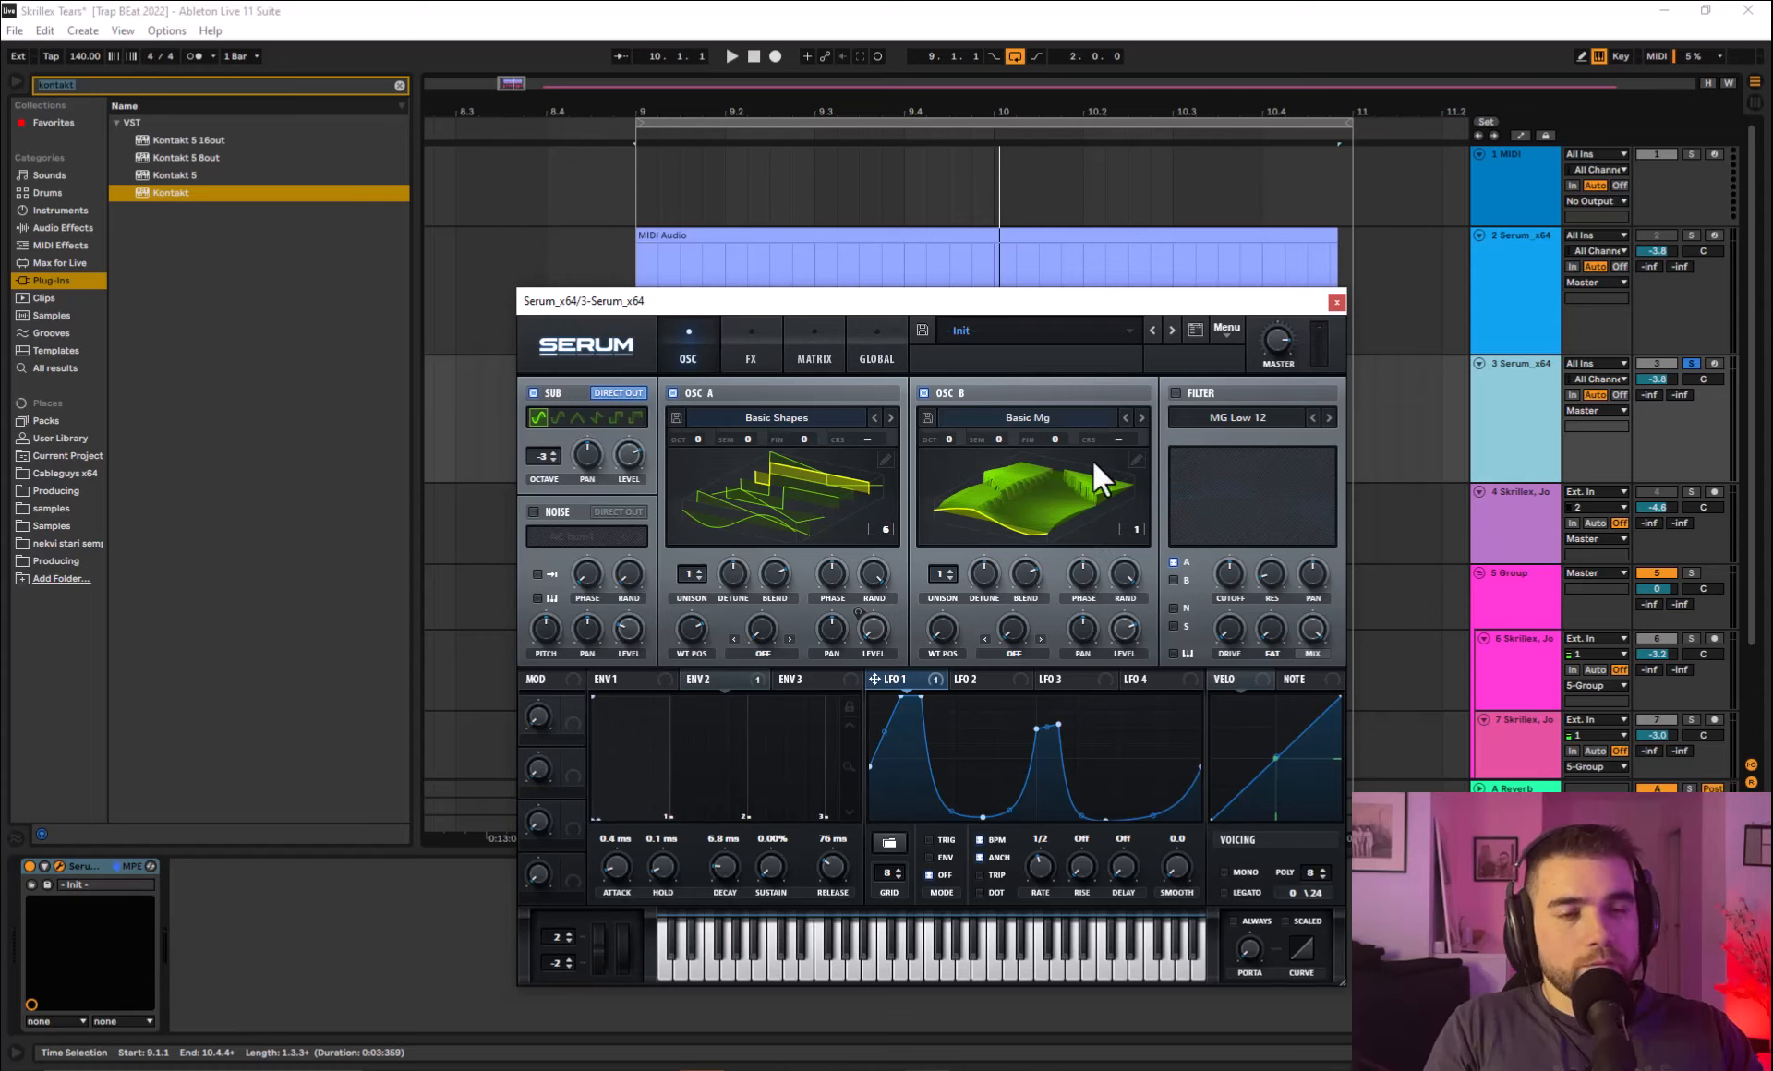
Modulate oscillator B's wavetable position with LFO 1 and audition the loop.
left_click_drag(875, 679, 942, 631)
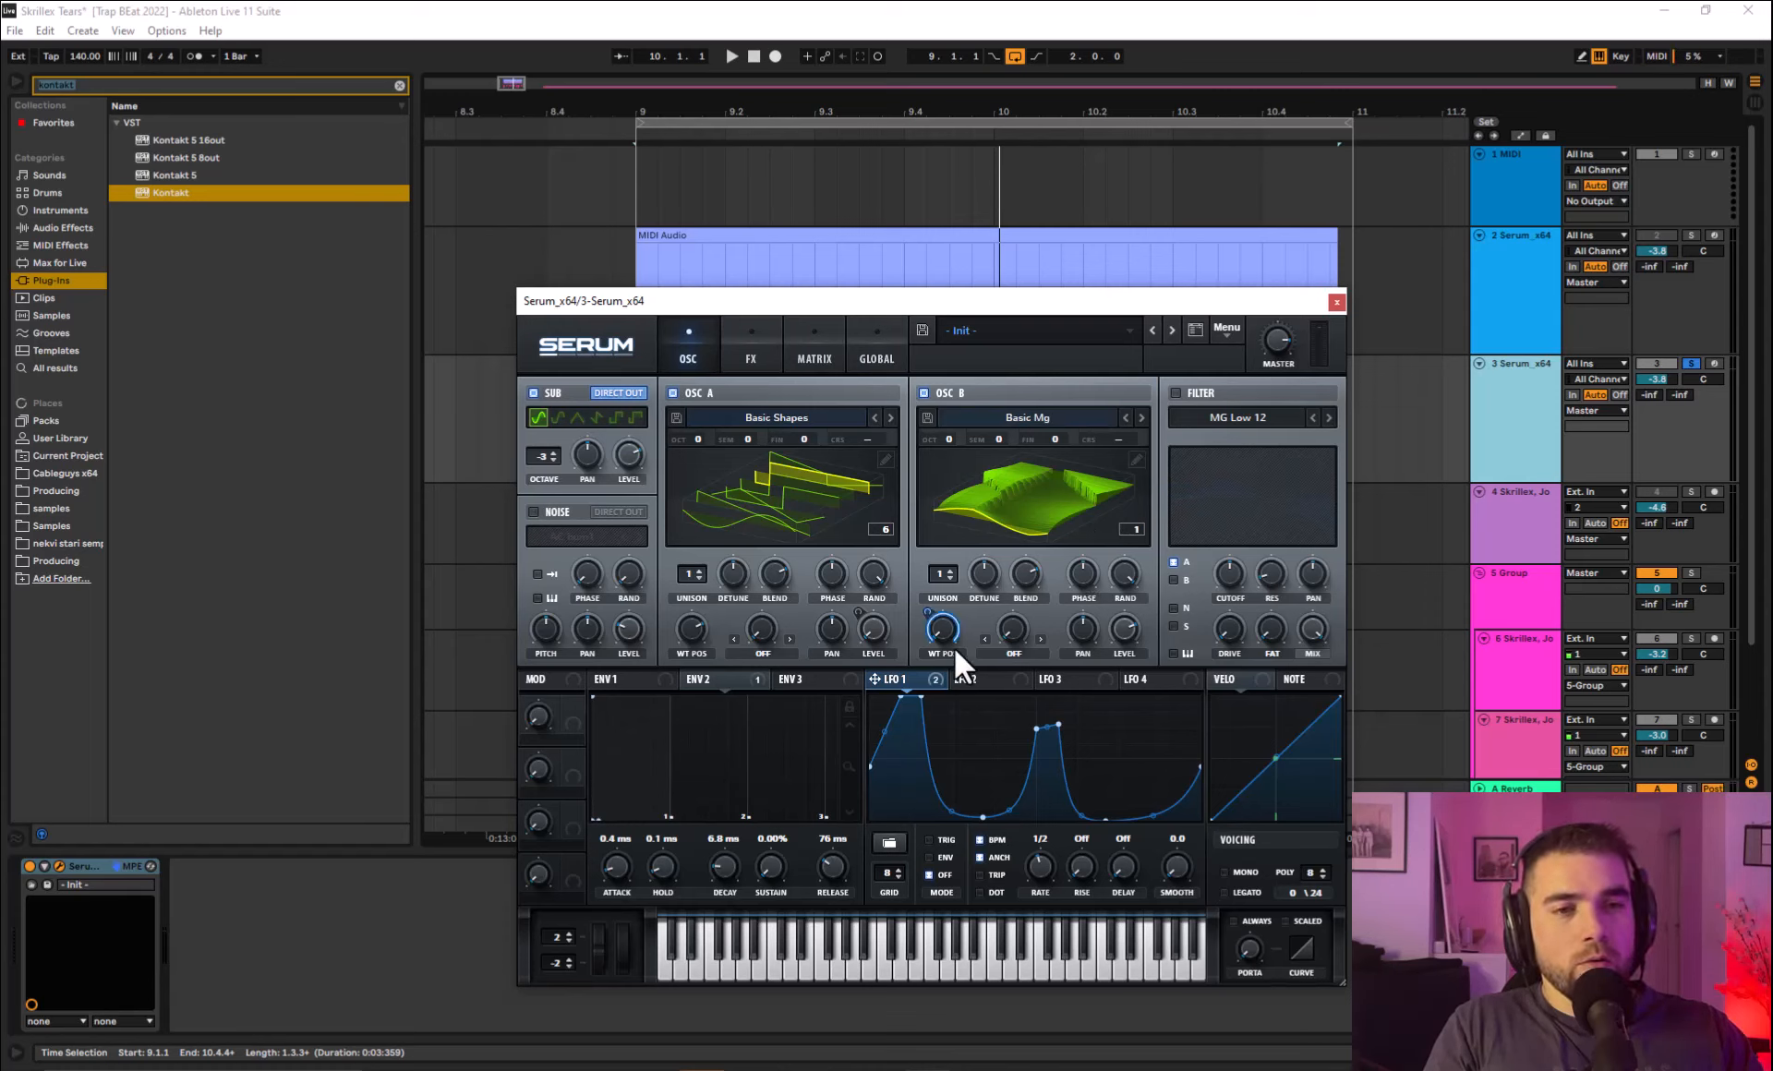
key("space")
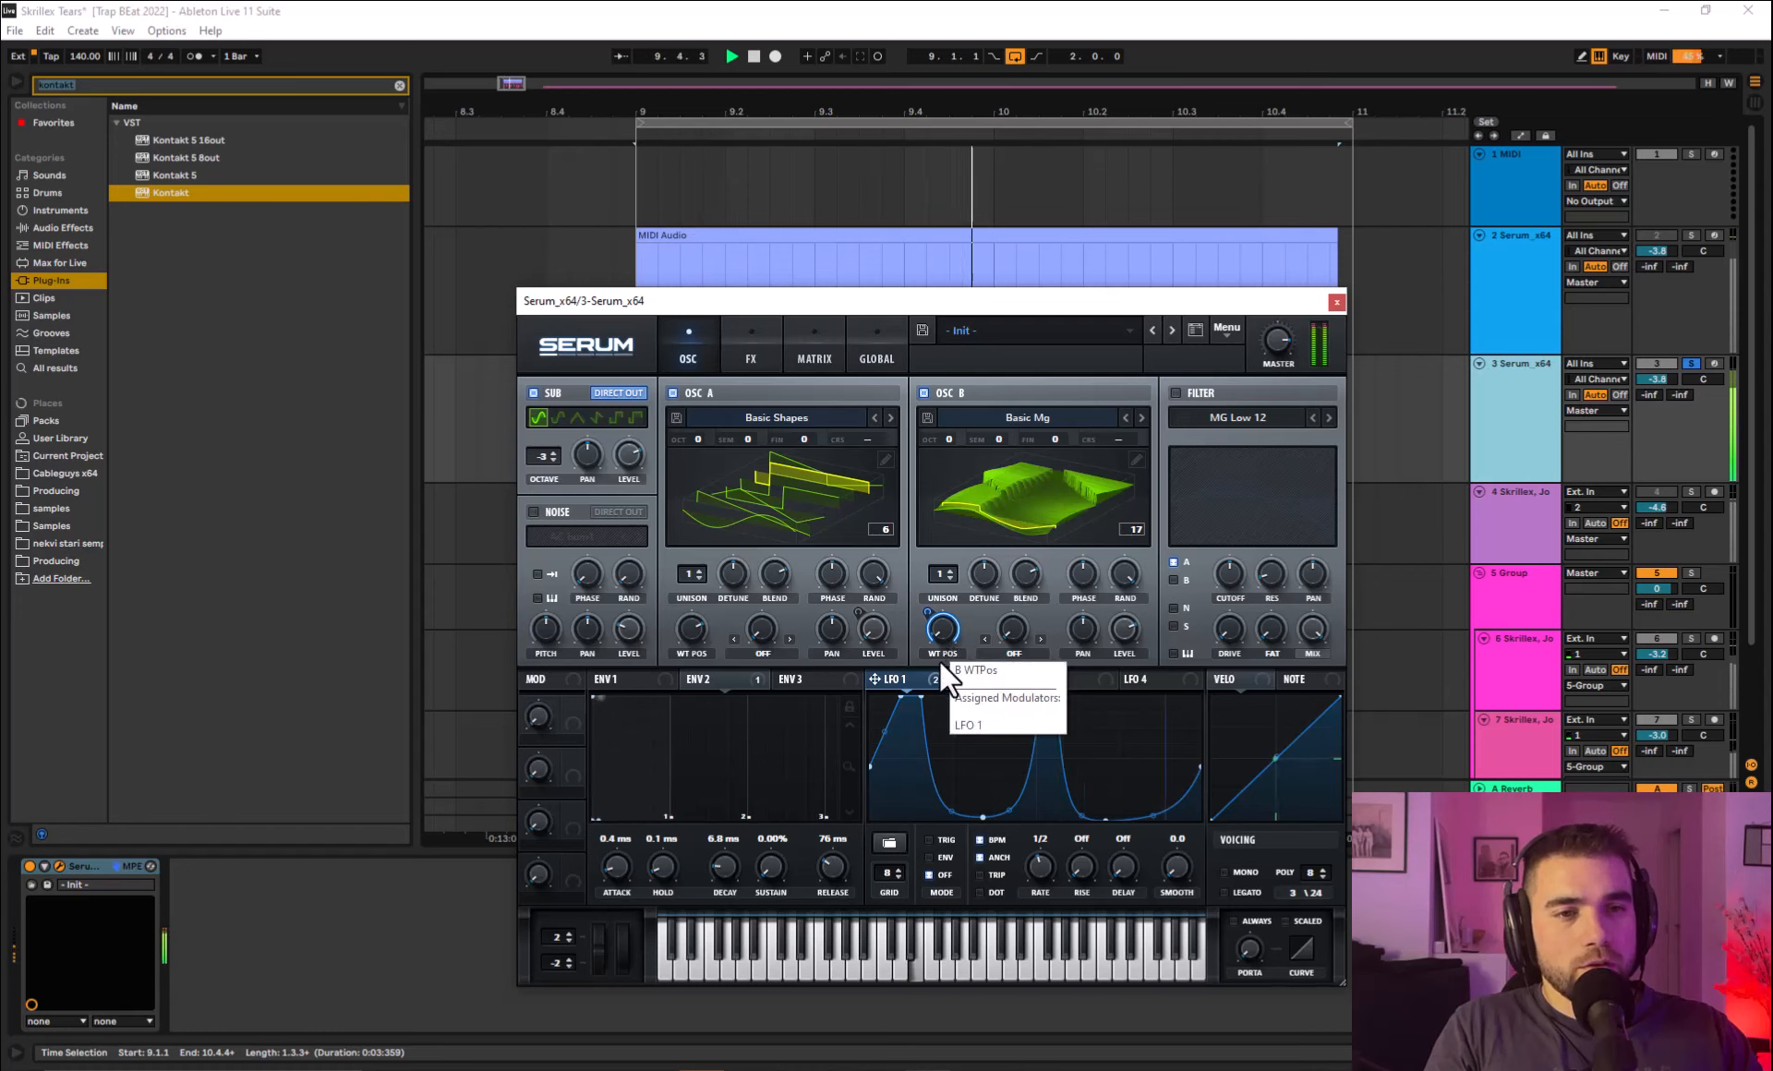
key("space")
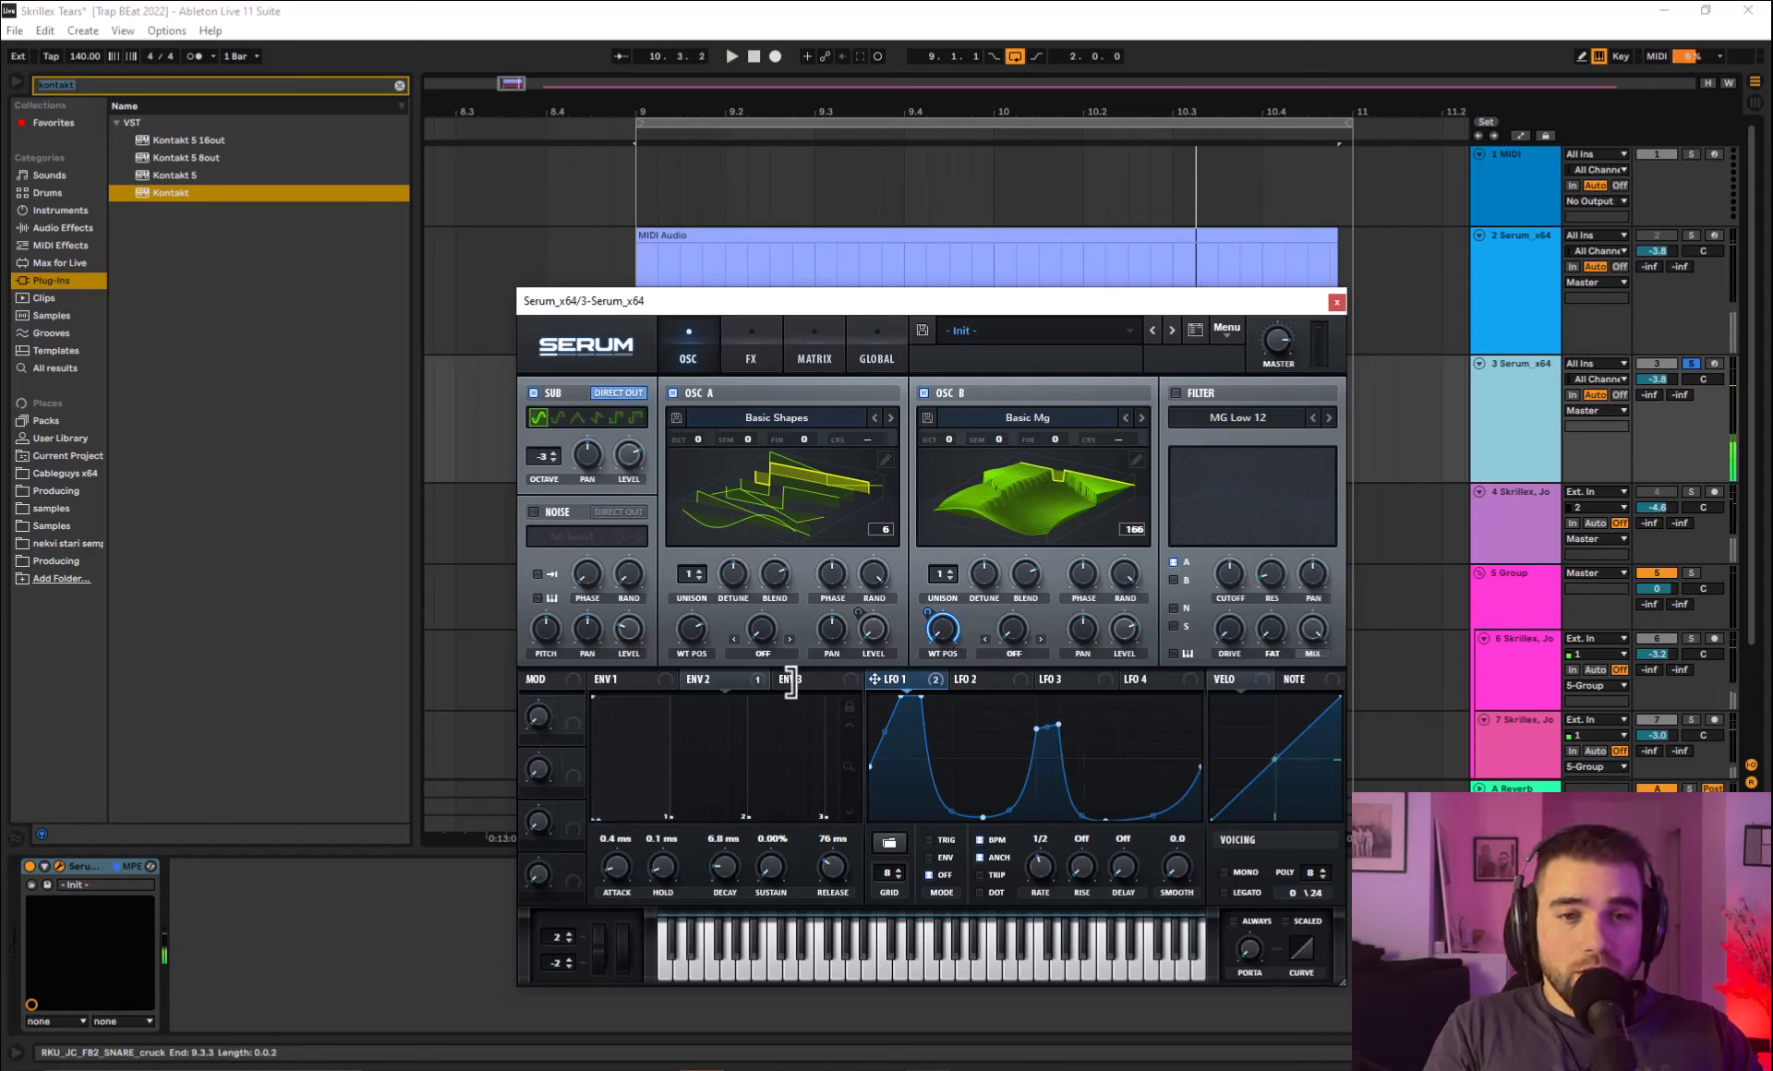
Assign Env 2 to oscillator B's level and adjust the modulation amount while the loop plays.
left_click_drag(696, 674, 1125, 629)
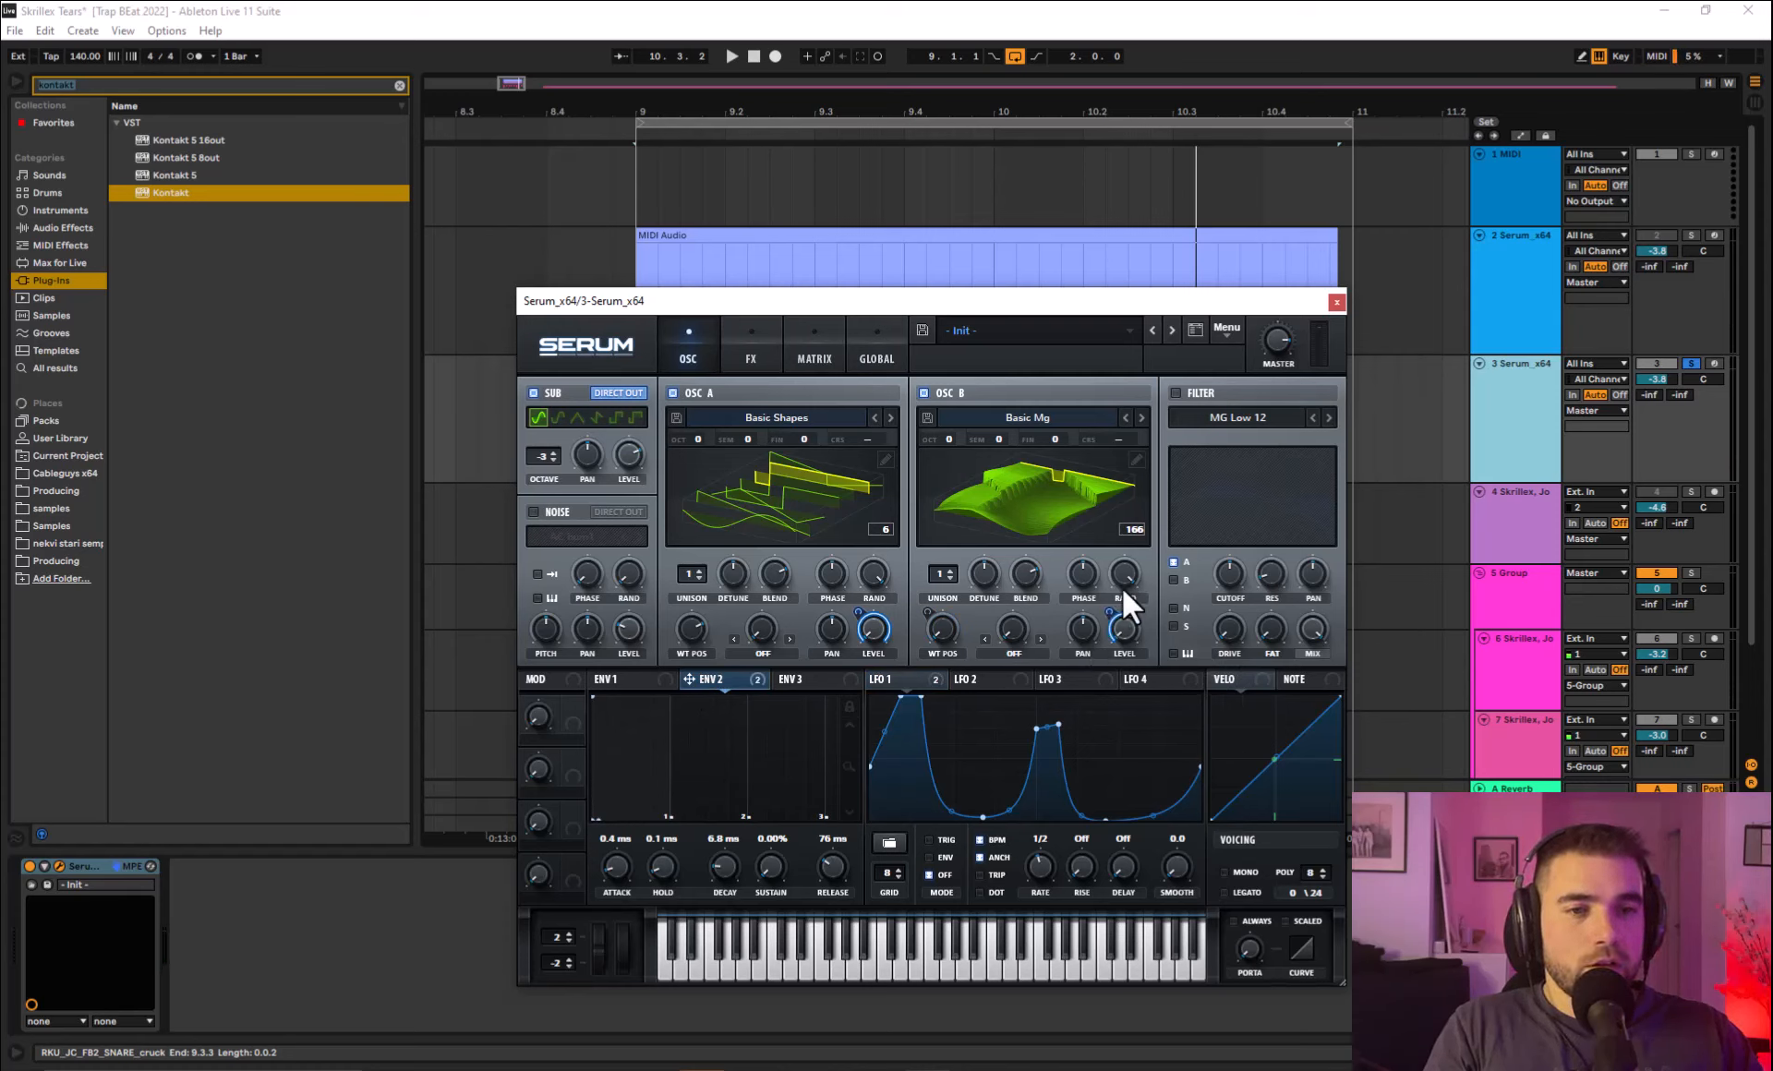
key("space")
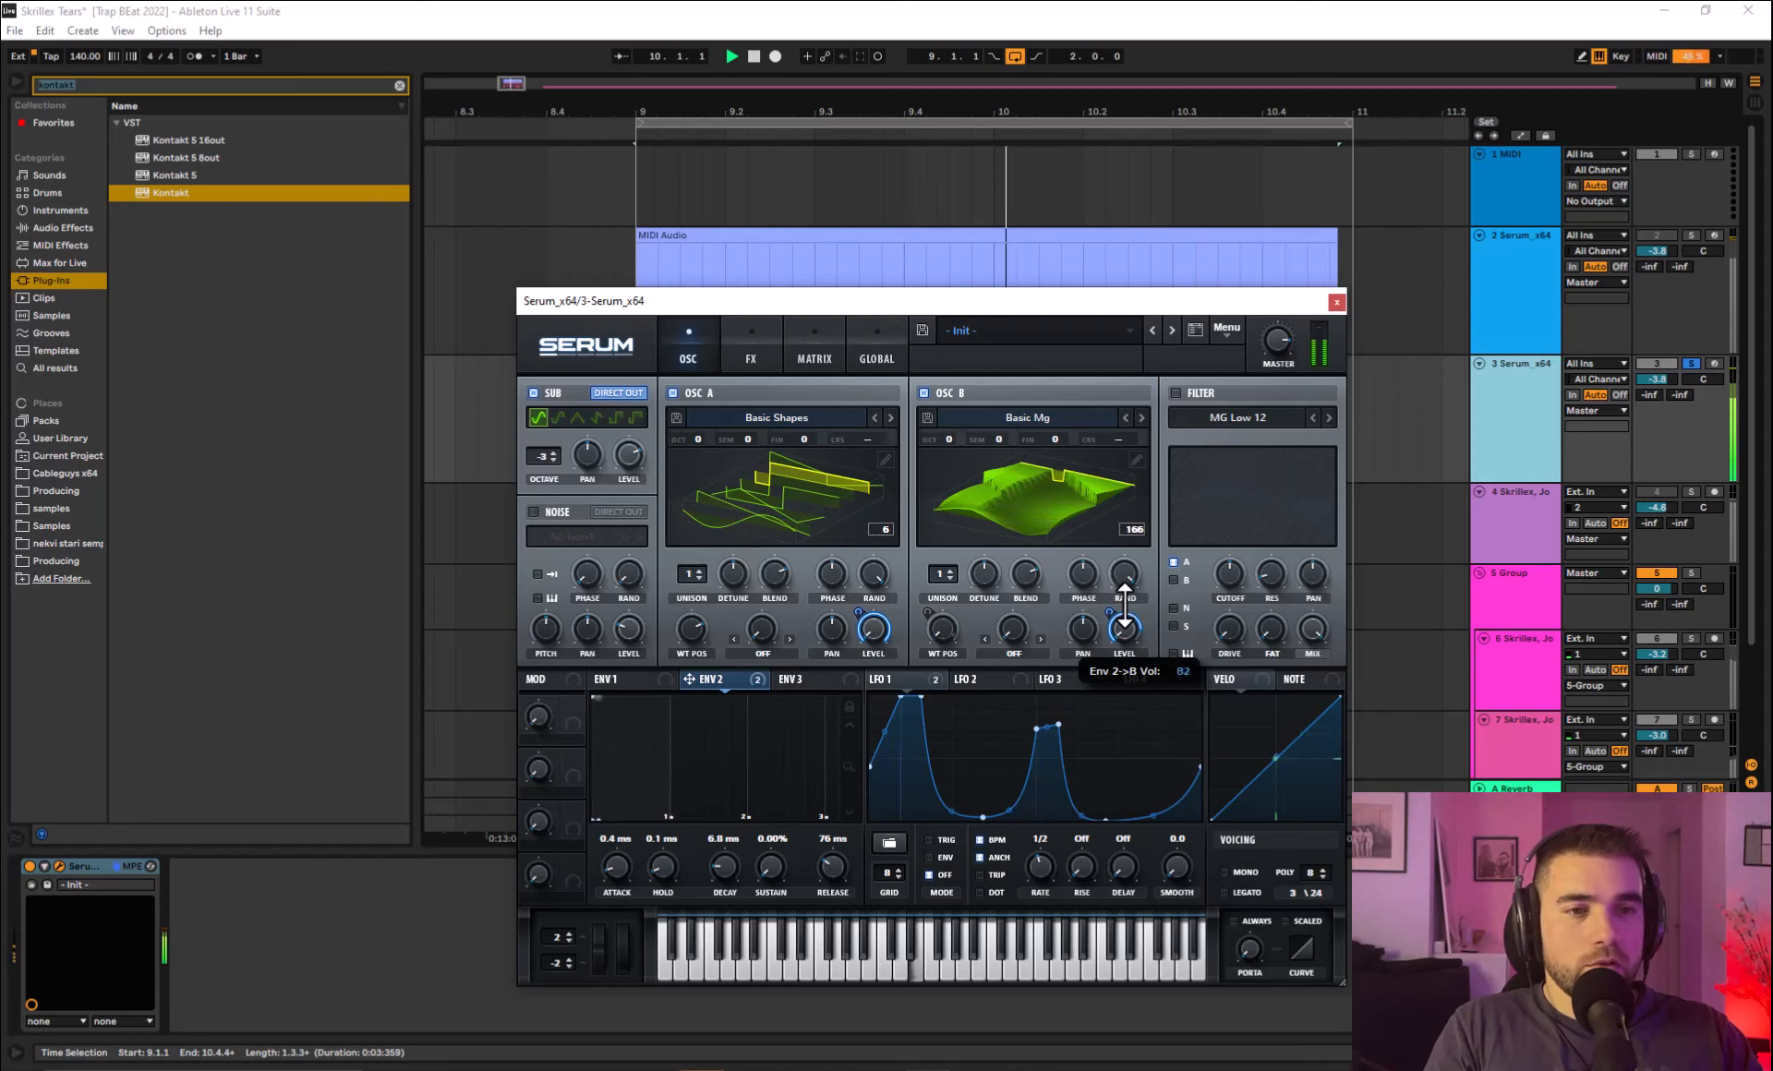
key("space")
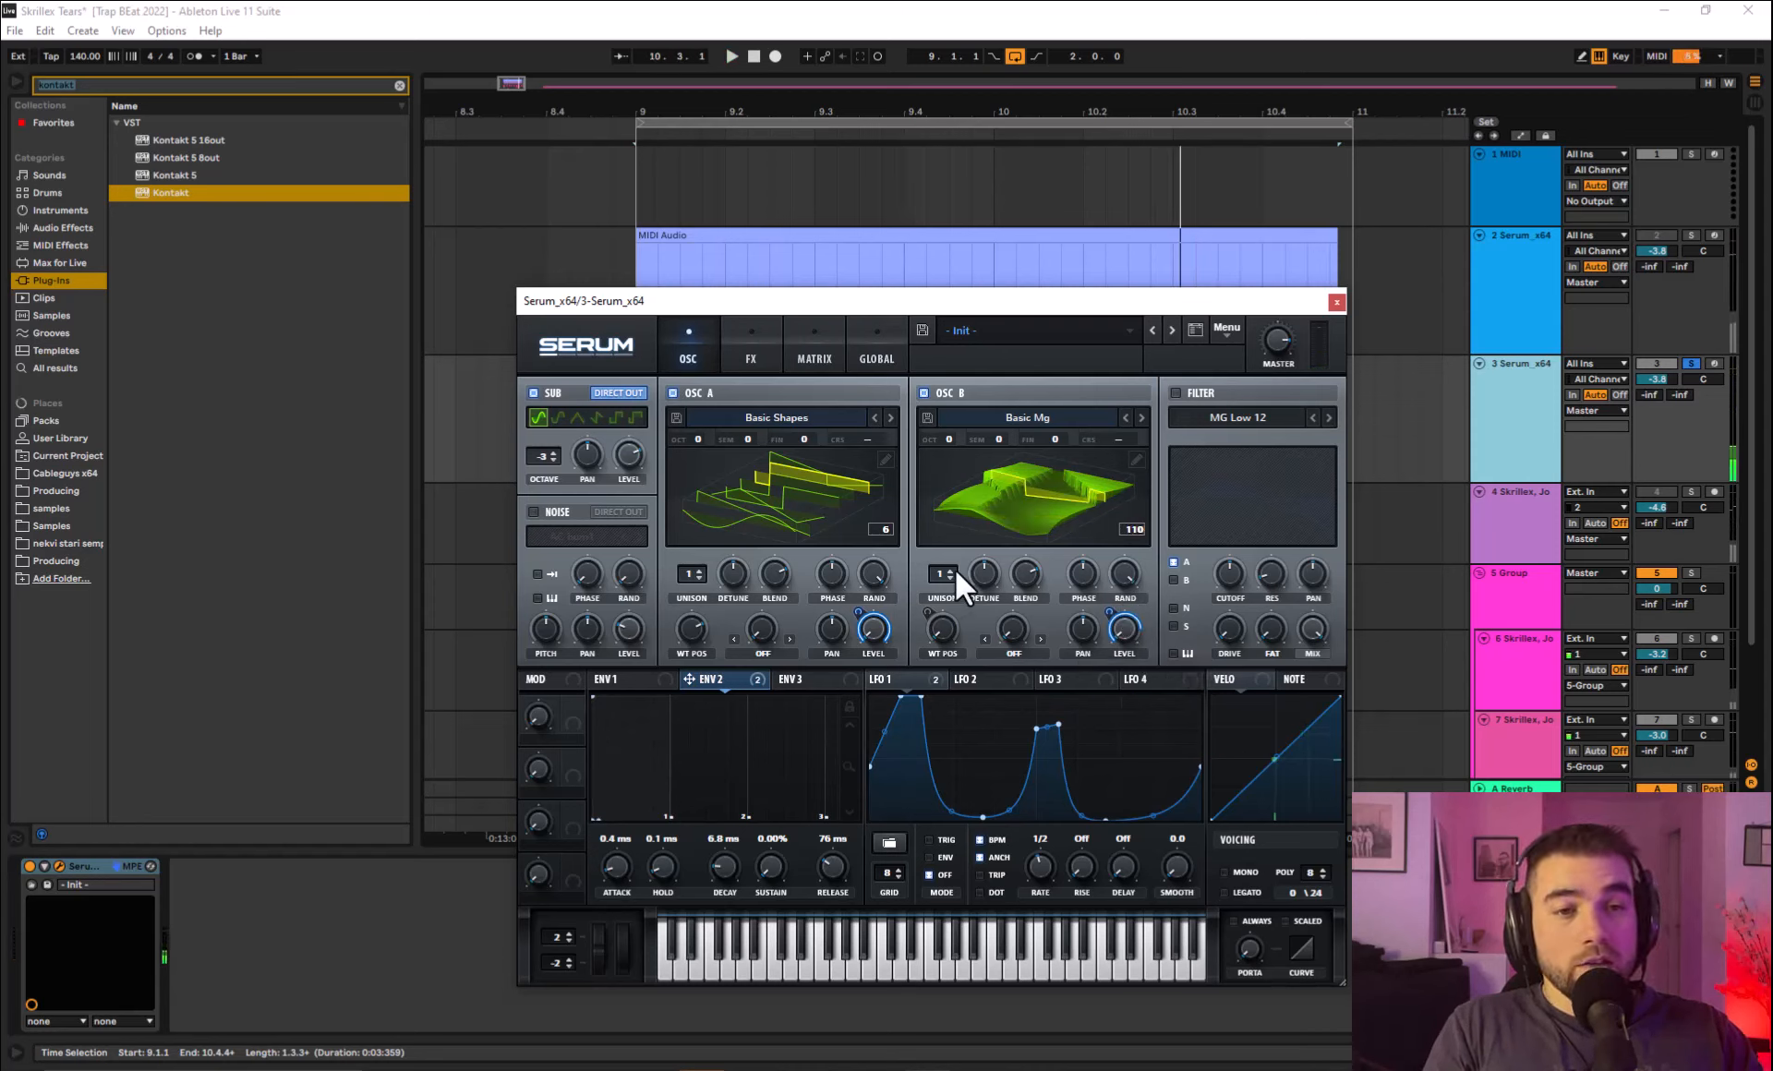
Set oscillator B's unison to 3 voices and lower its detune.
left_click(954, 571)
left_click(956, 572)
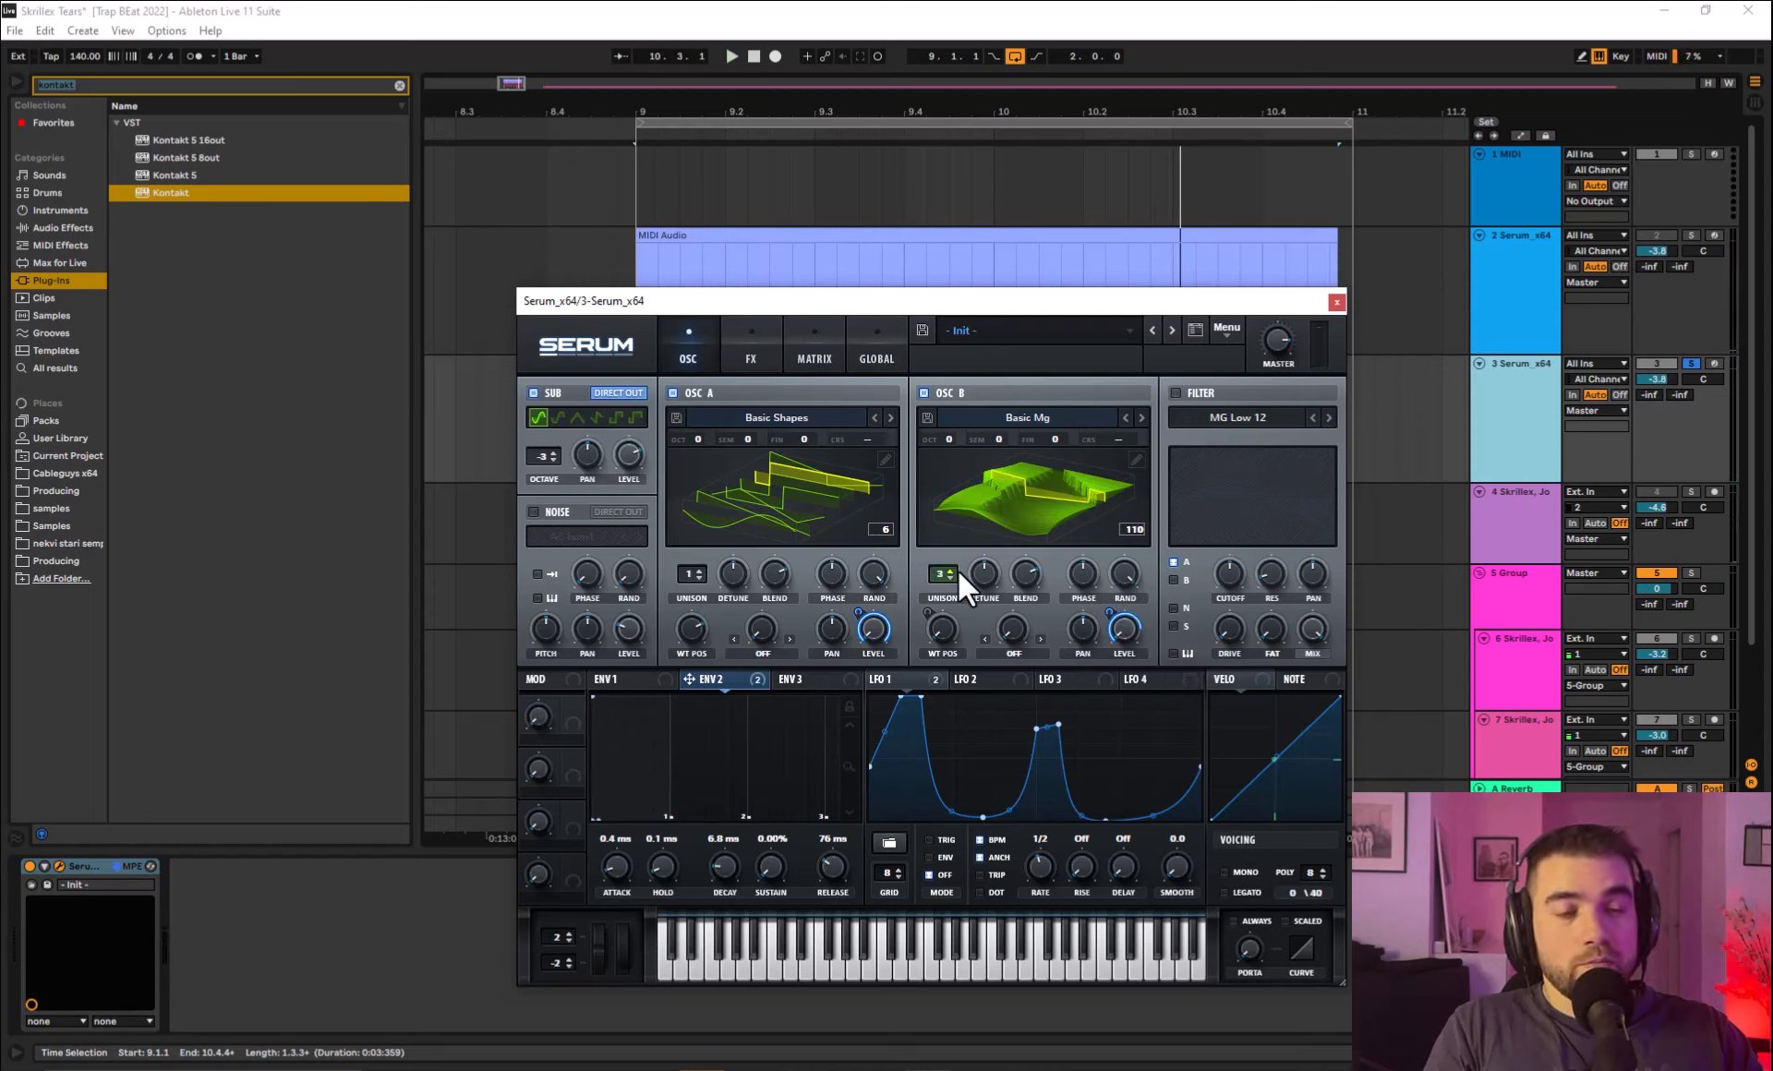
left_click_drag(975, 578, 942, 612)
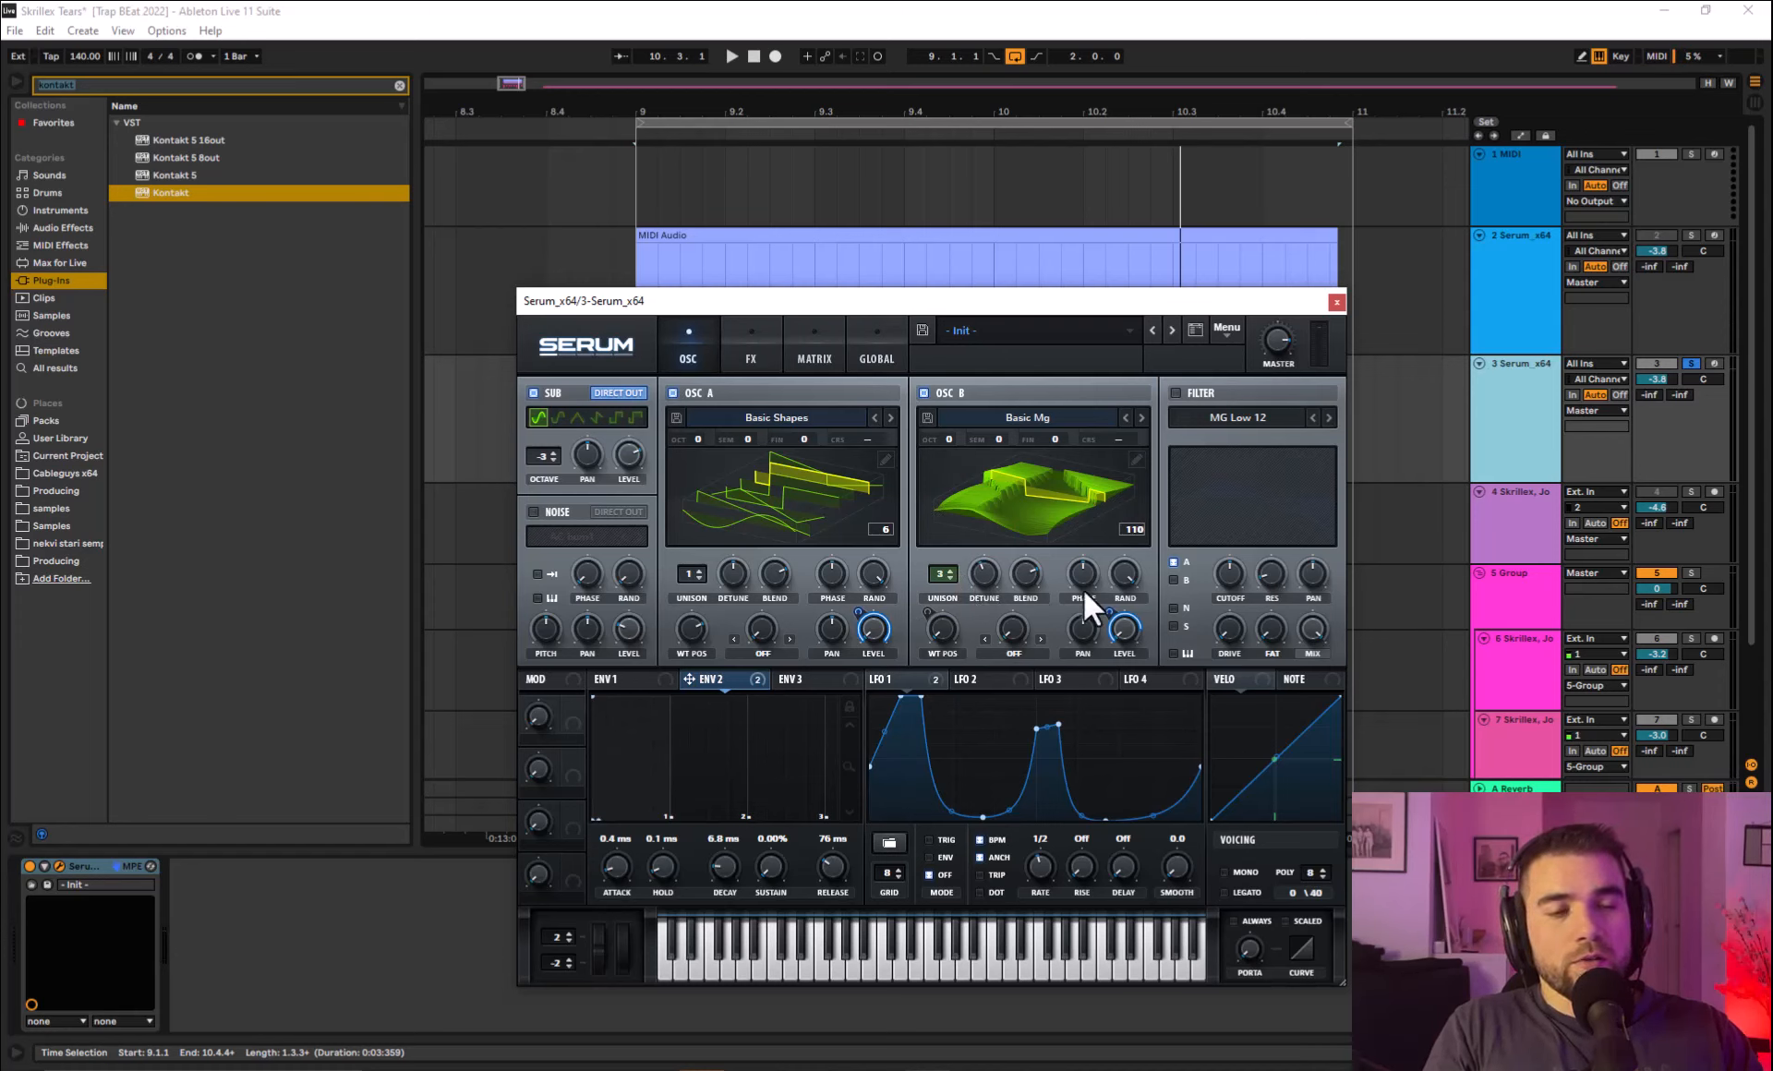
Turn oscillator B's random phase all the way down and audition the loop.
key("space")
left_click_drag(1111, 574, 1110, 774)
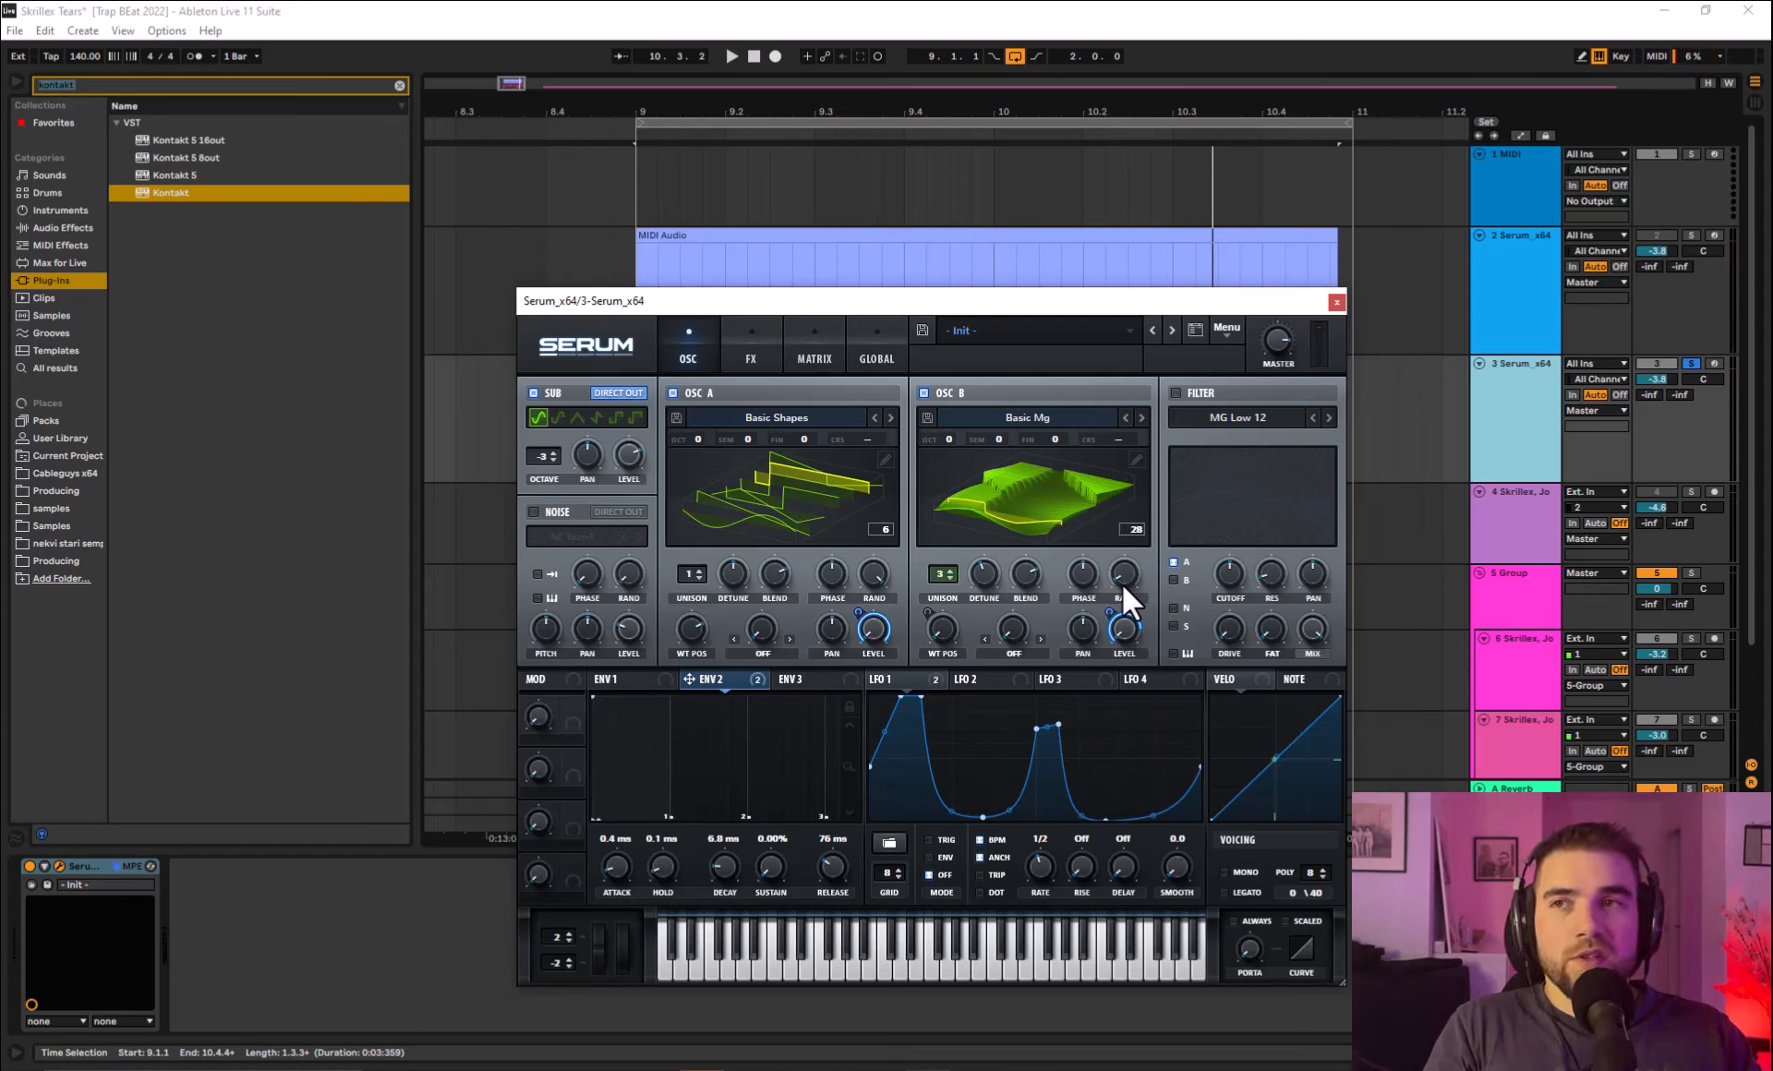
key("space")
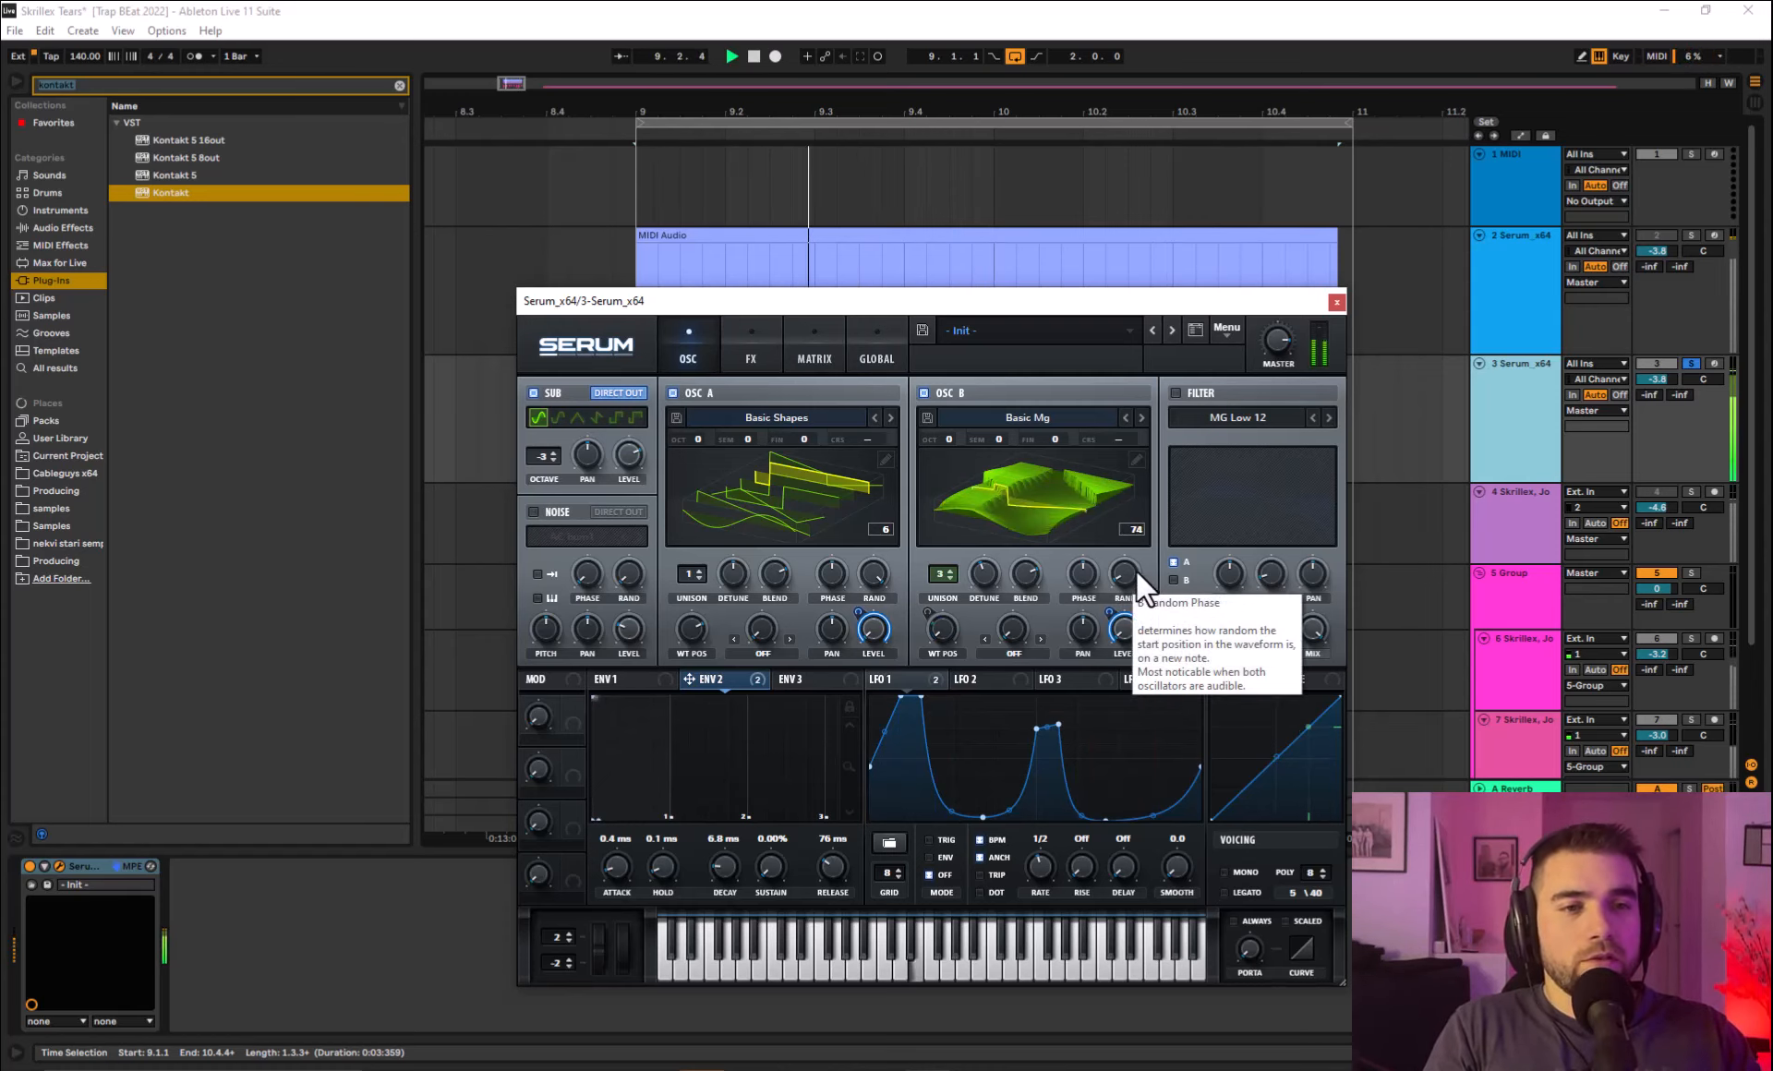
mouse_move(984, 599)
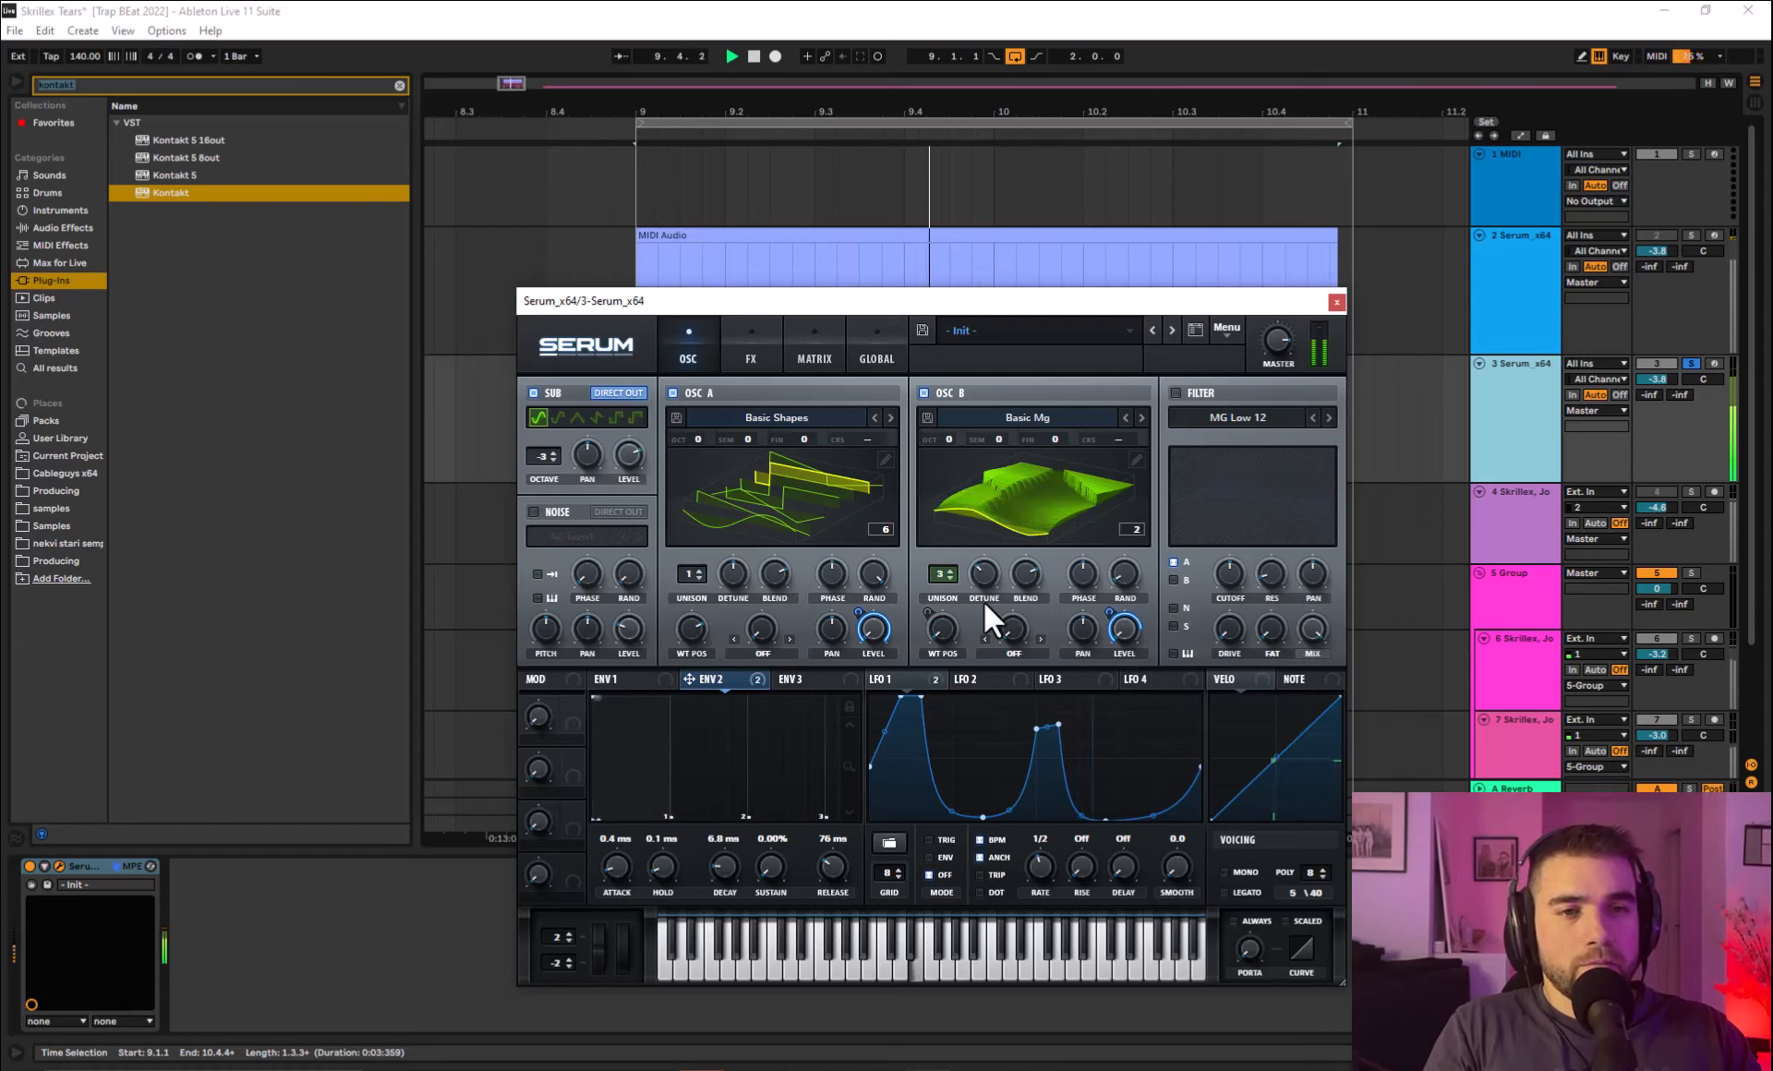
key("space")
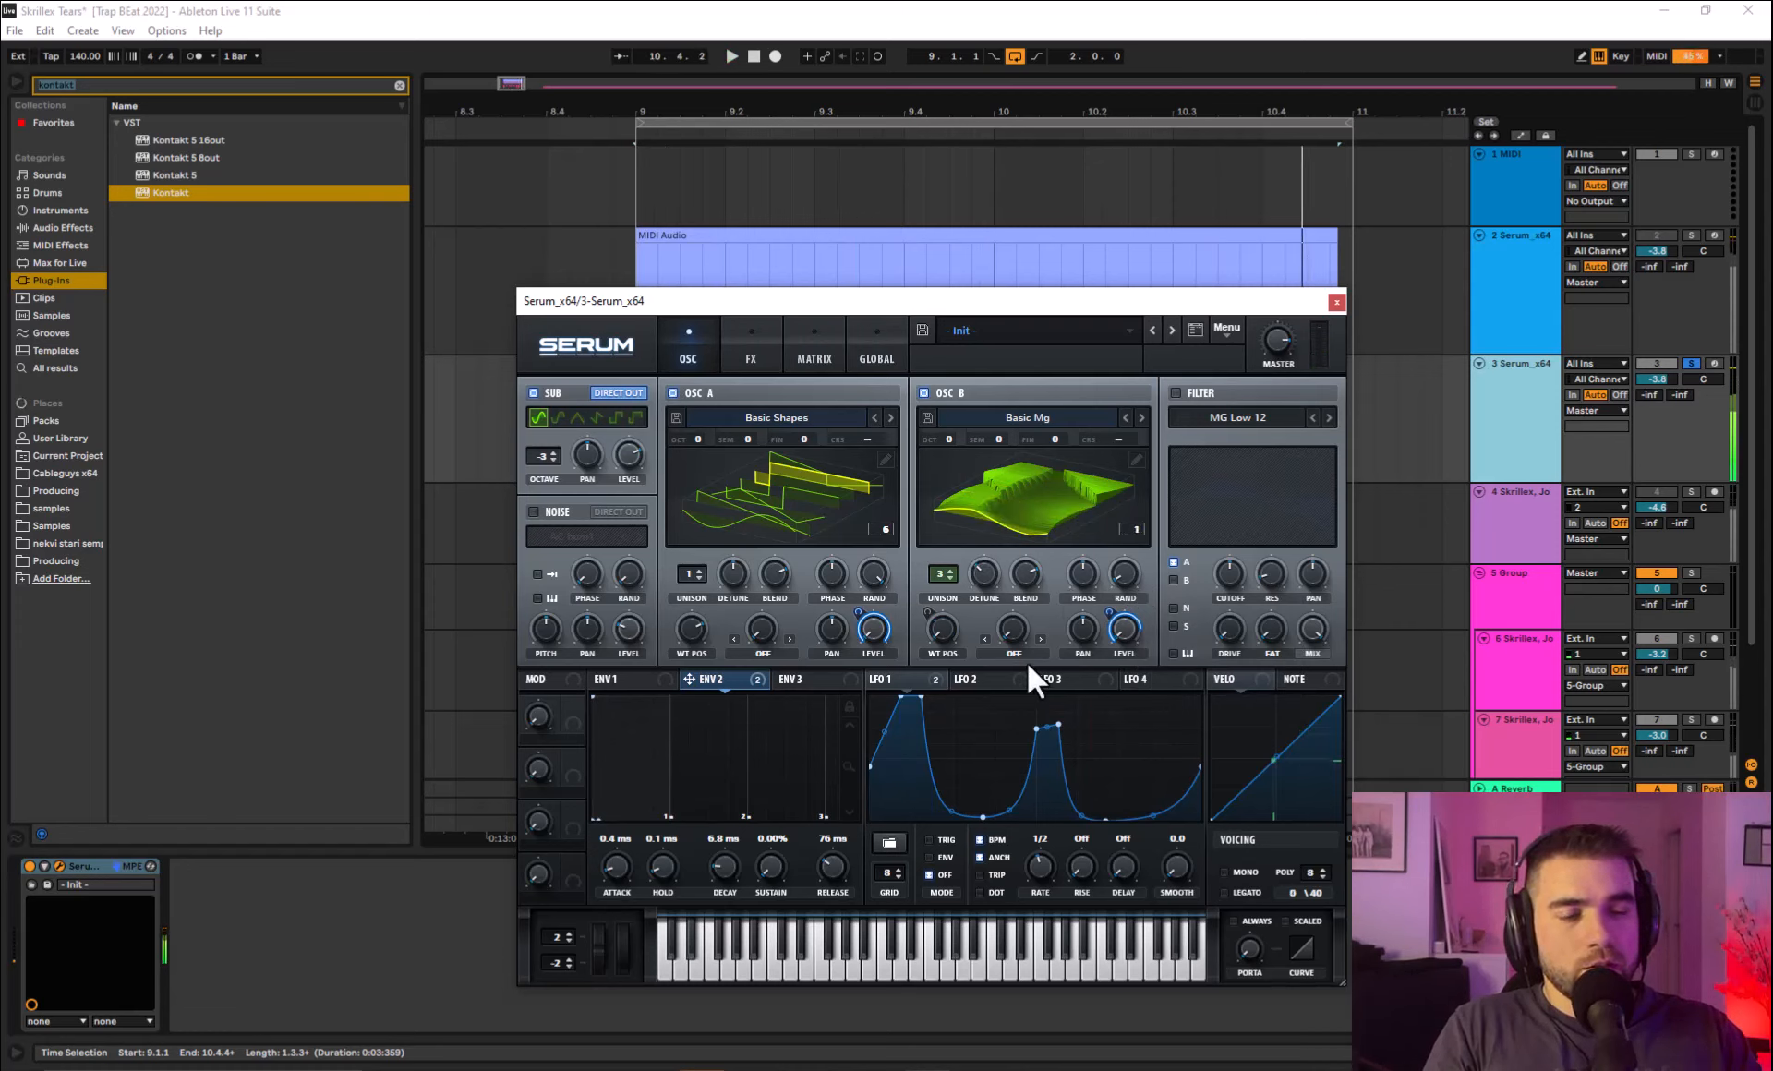
Set oscillator B's warp mode to RM (from A) and modulate the warp amount with LFO 1 while the loop plays.
left_click(1031, 651)
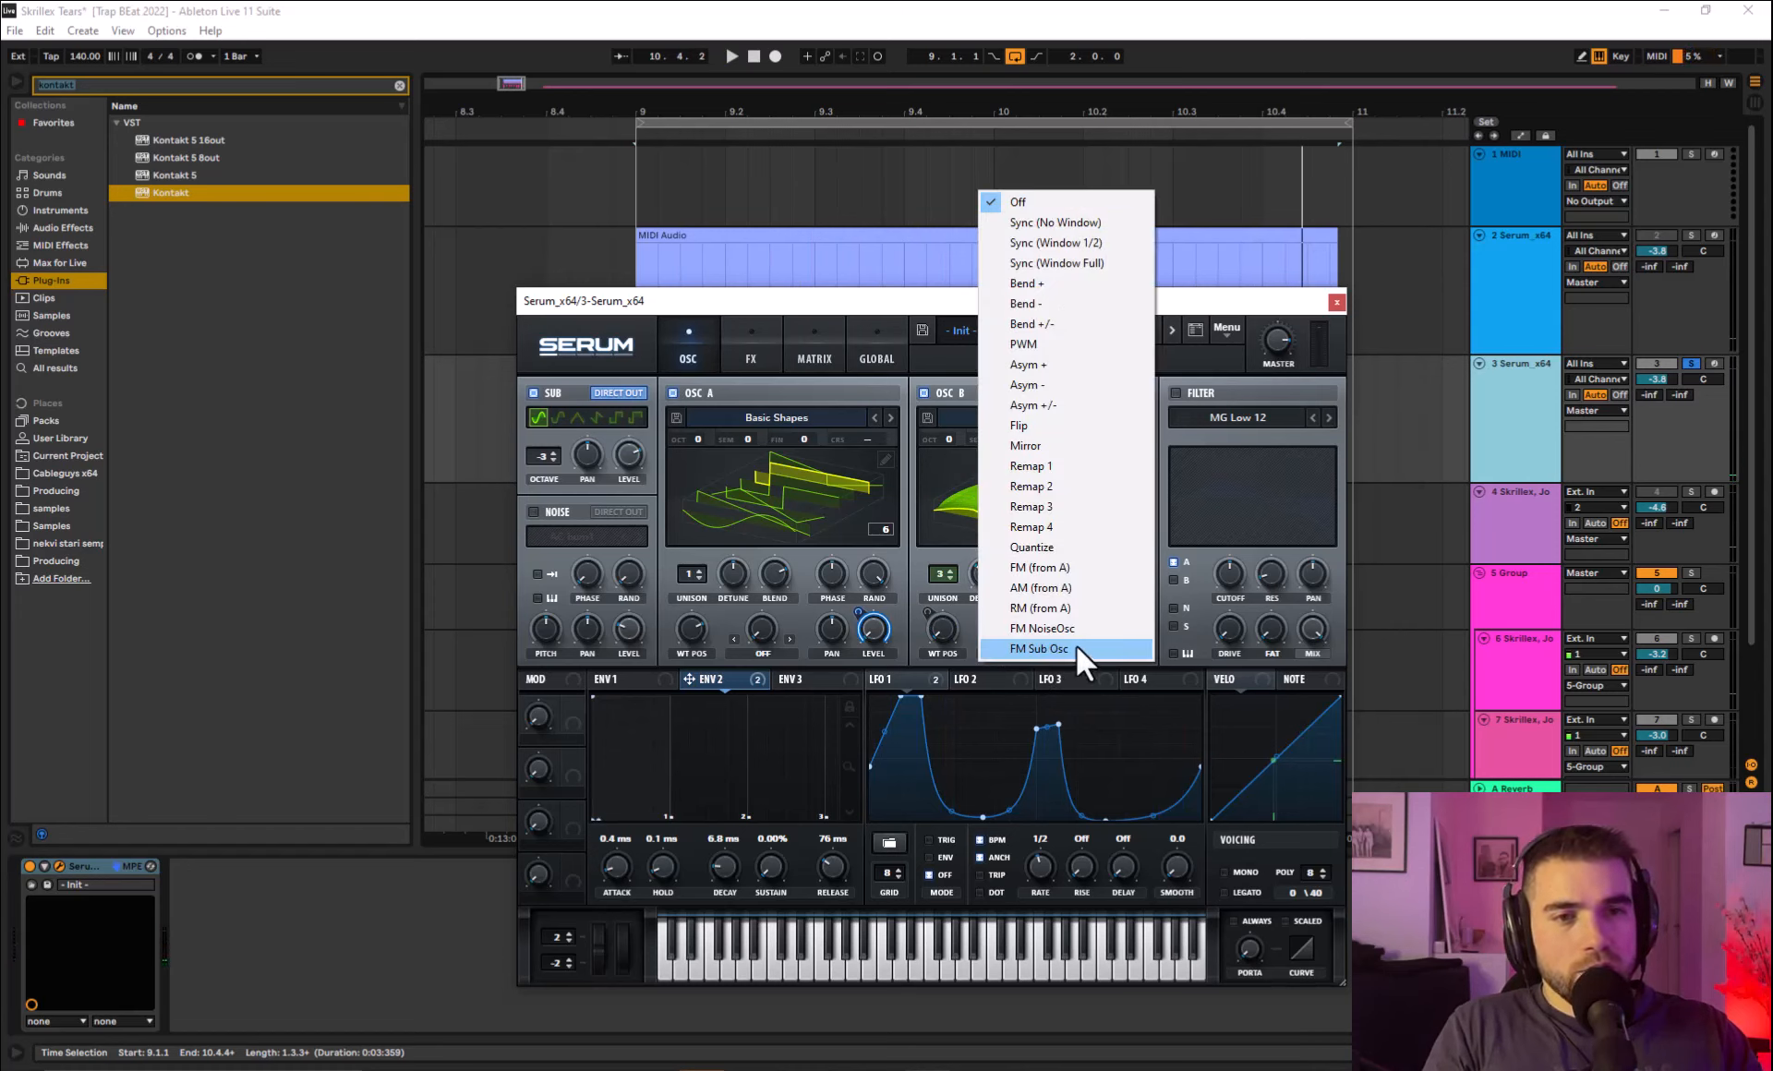
left_click(1053, 609)
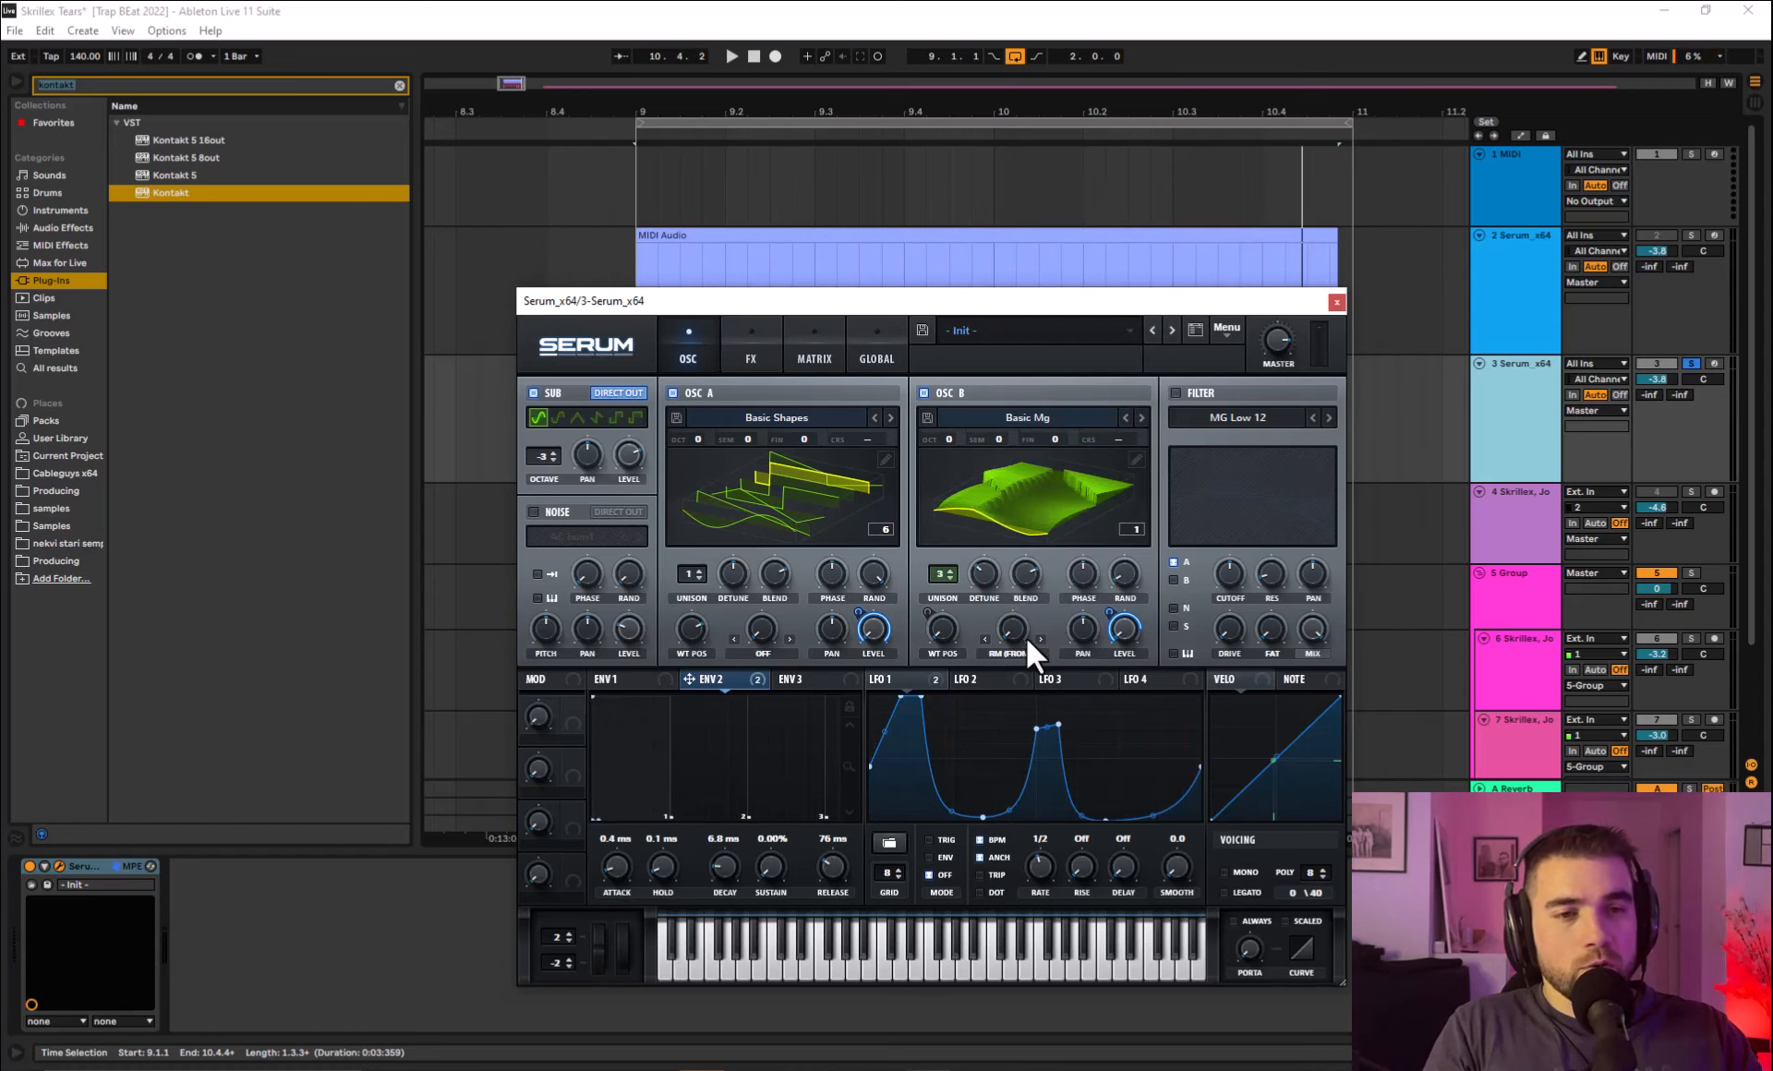
key("space")
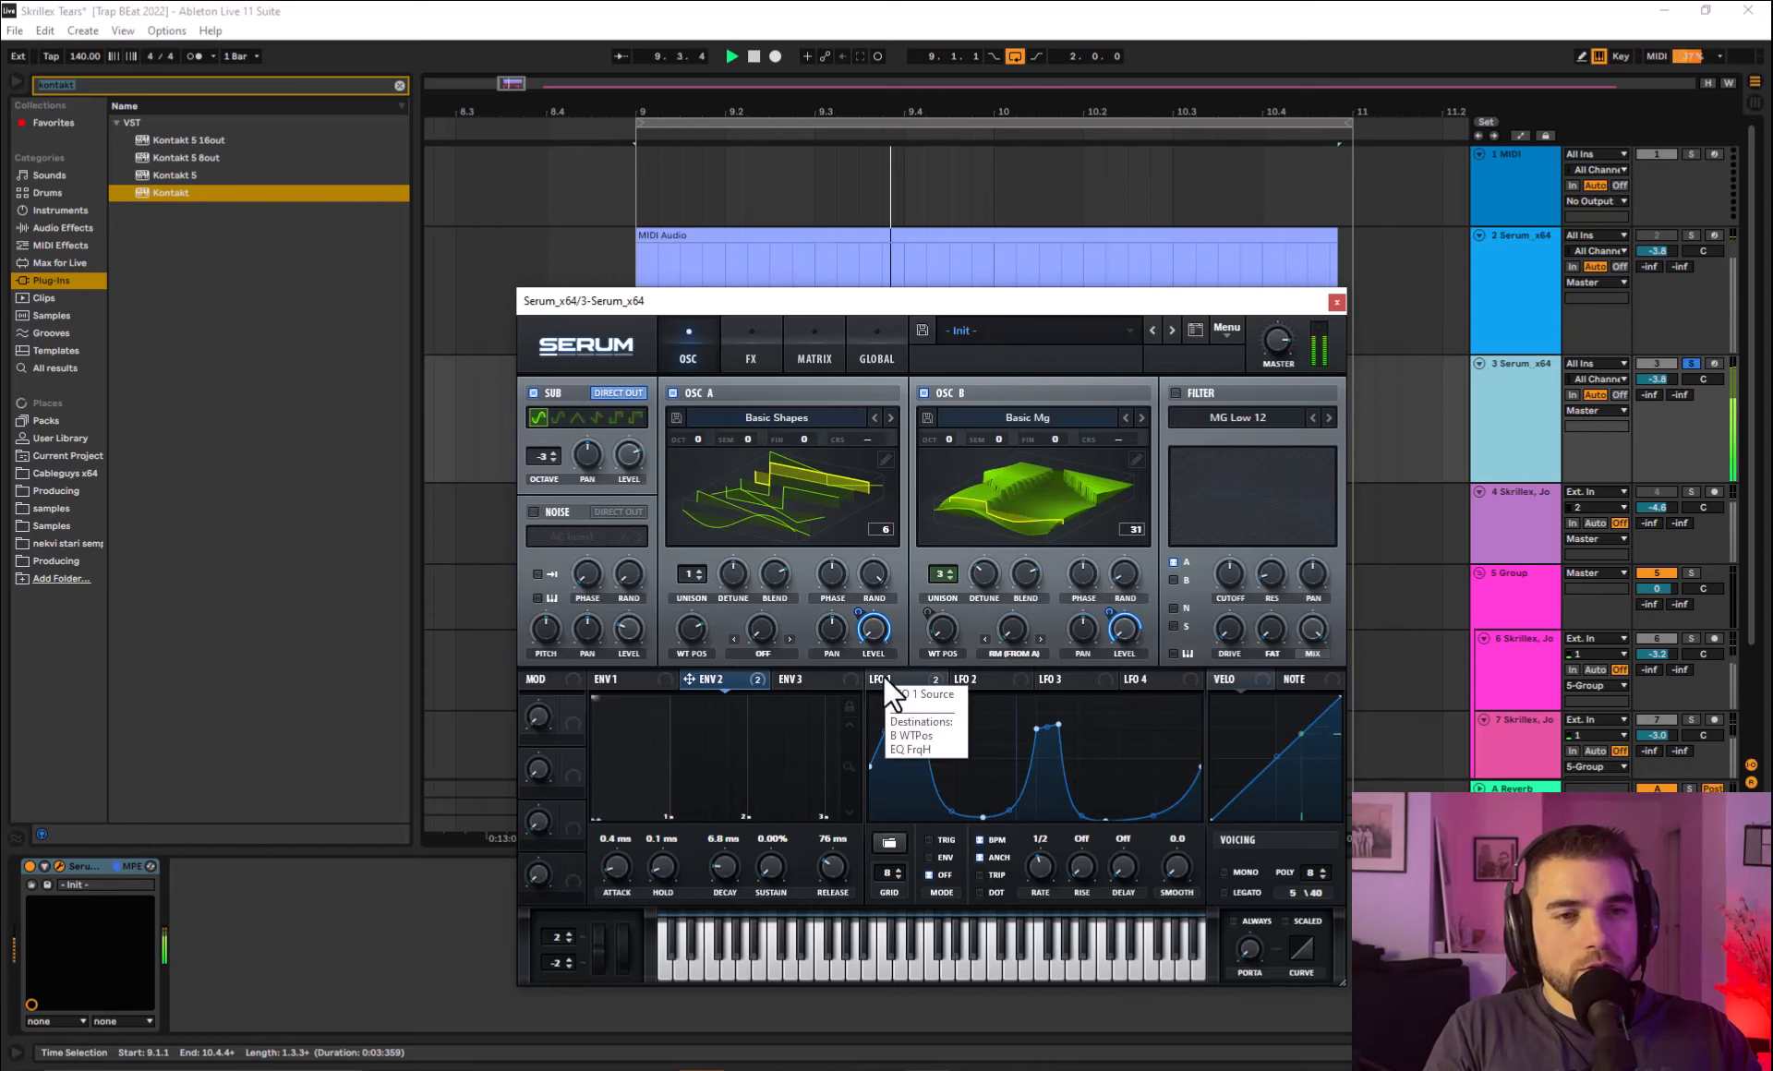
left_click_drag(883, 679, 1007, 634)
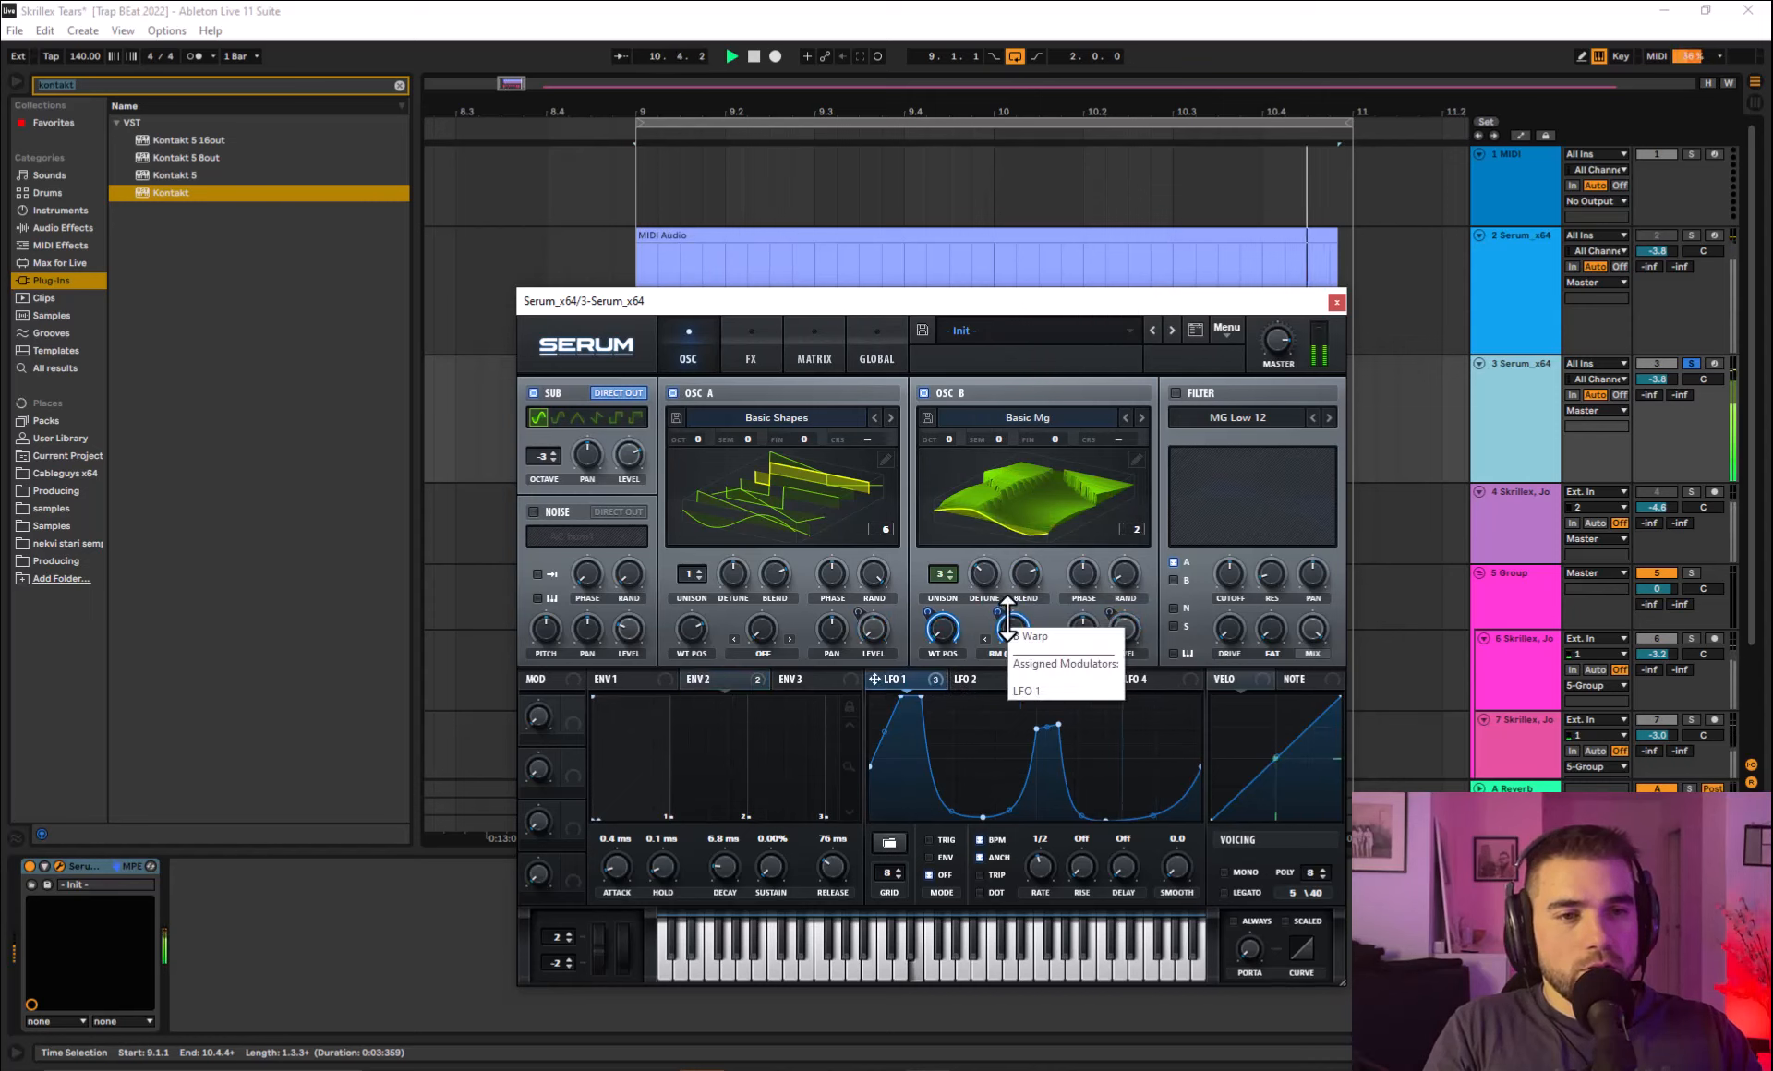
Try FM Sub Osc and FM (from A) as oscillator B's warp mode during playback.
left_click(1011, 655)
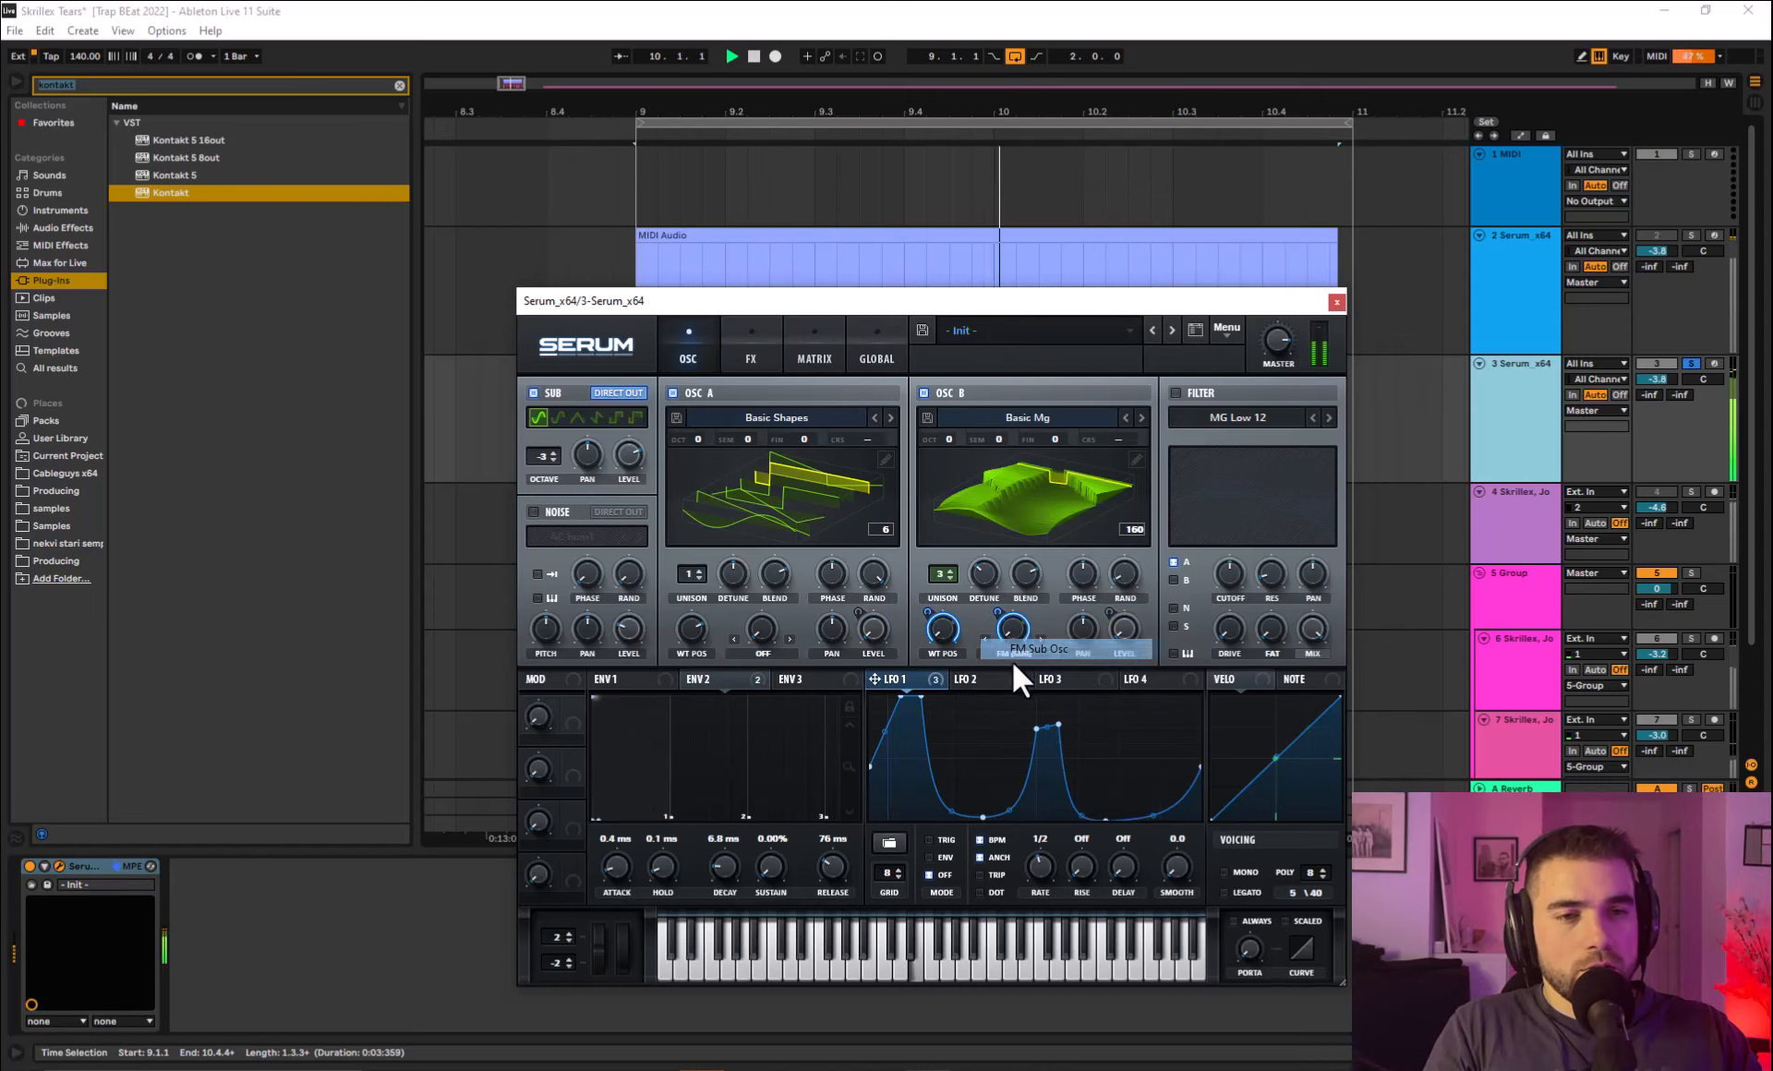
left_click(1018, 656)
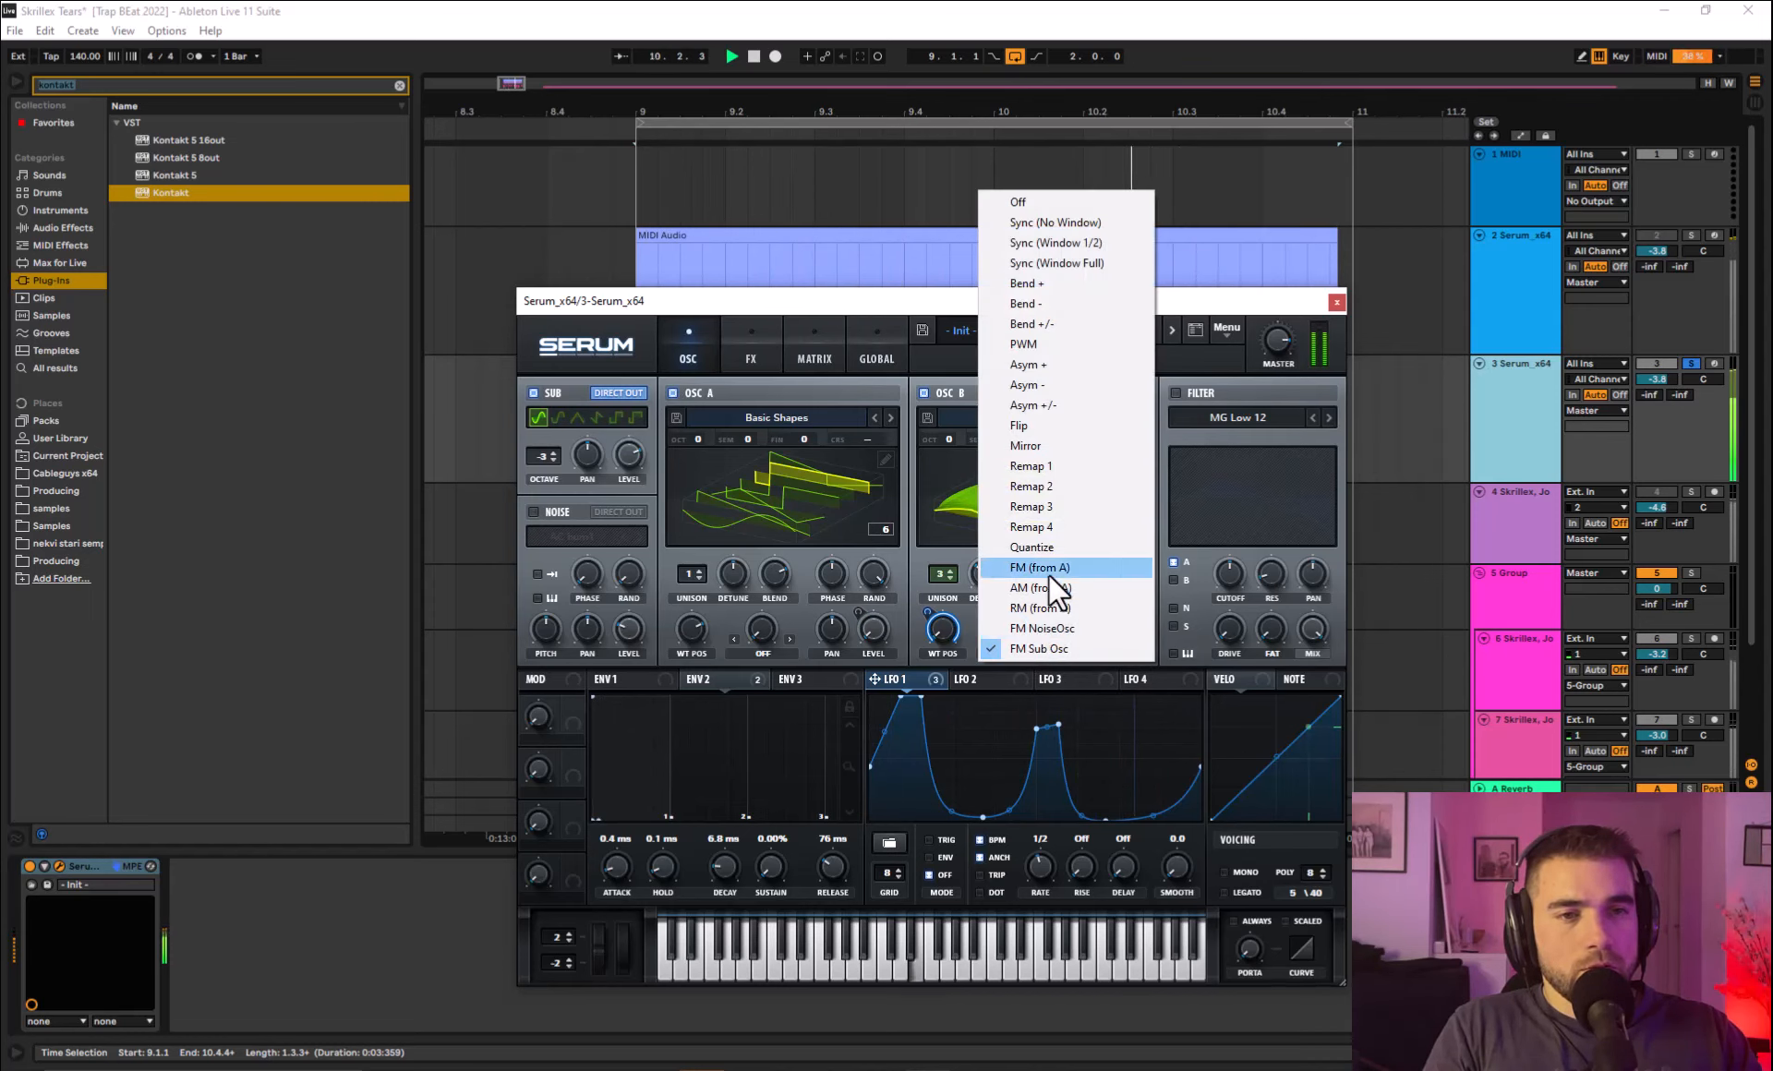
left_click(1049, 572)
left_click(1017, 656)
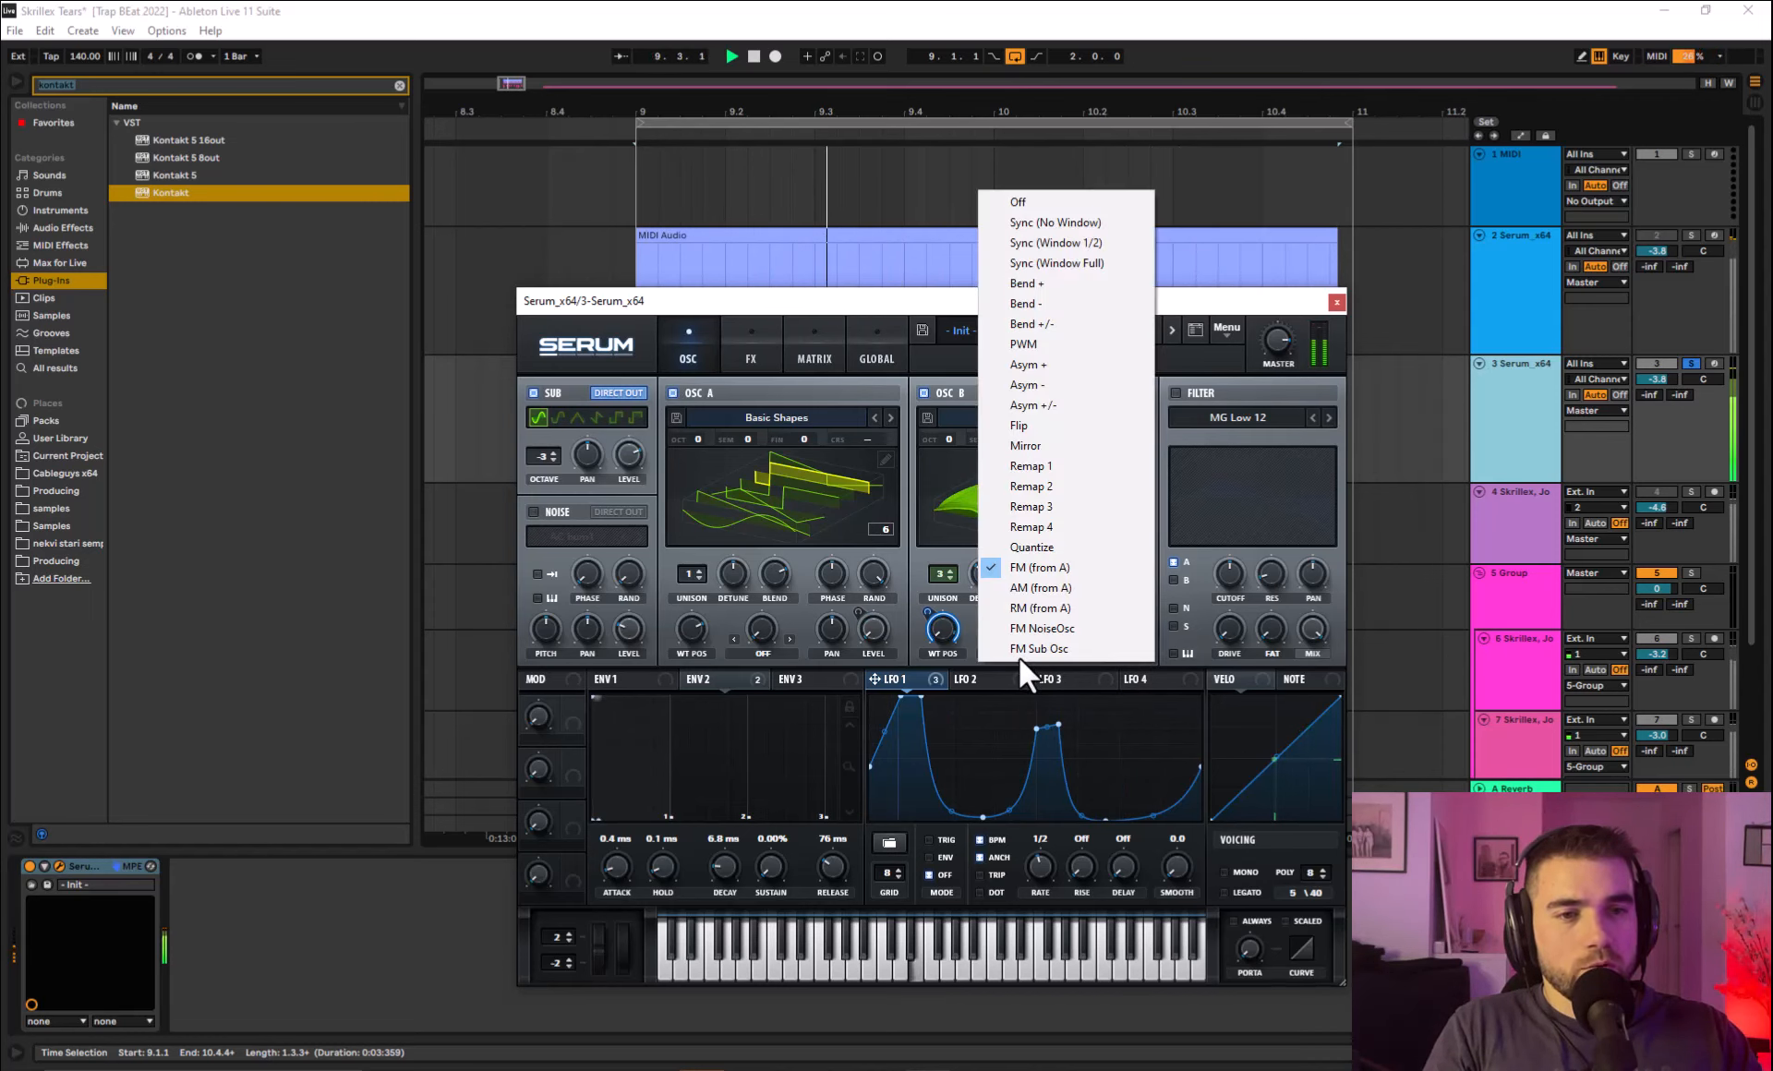
left_click(1017, 658)
Set oscillator B's warp mode to Mirror and reduce the LFO 1 modulation amount on the warp.
left_click(1012, 656)
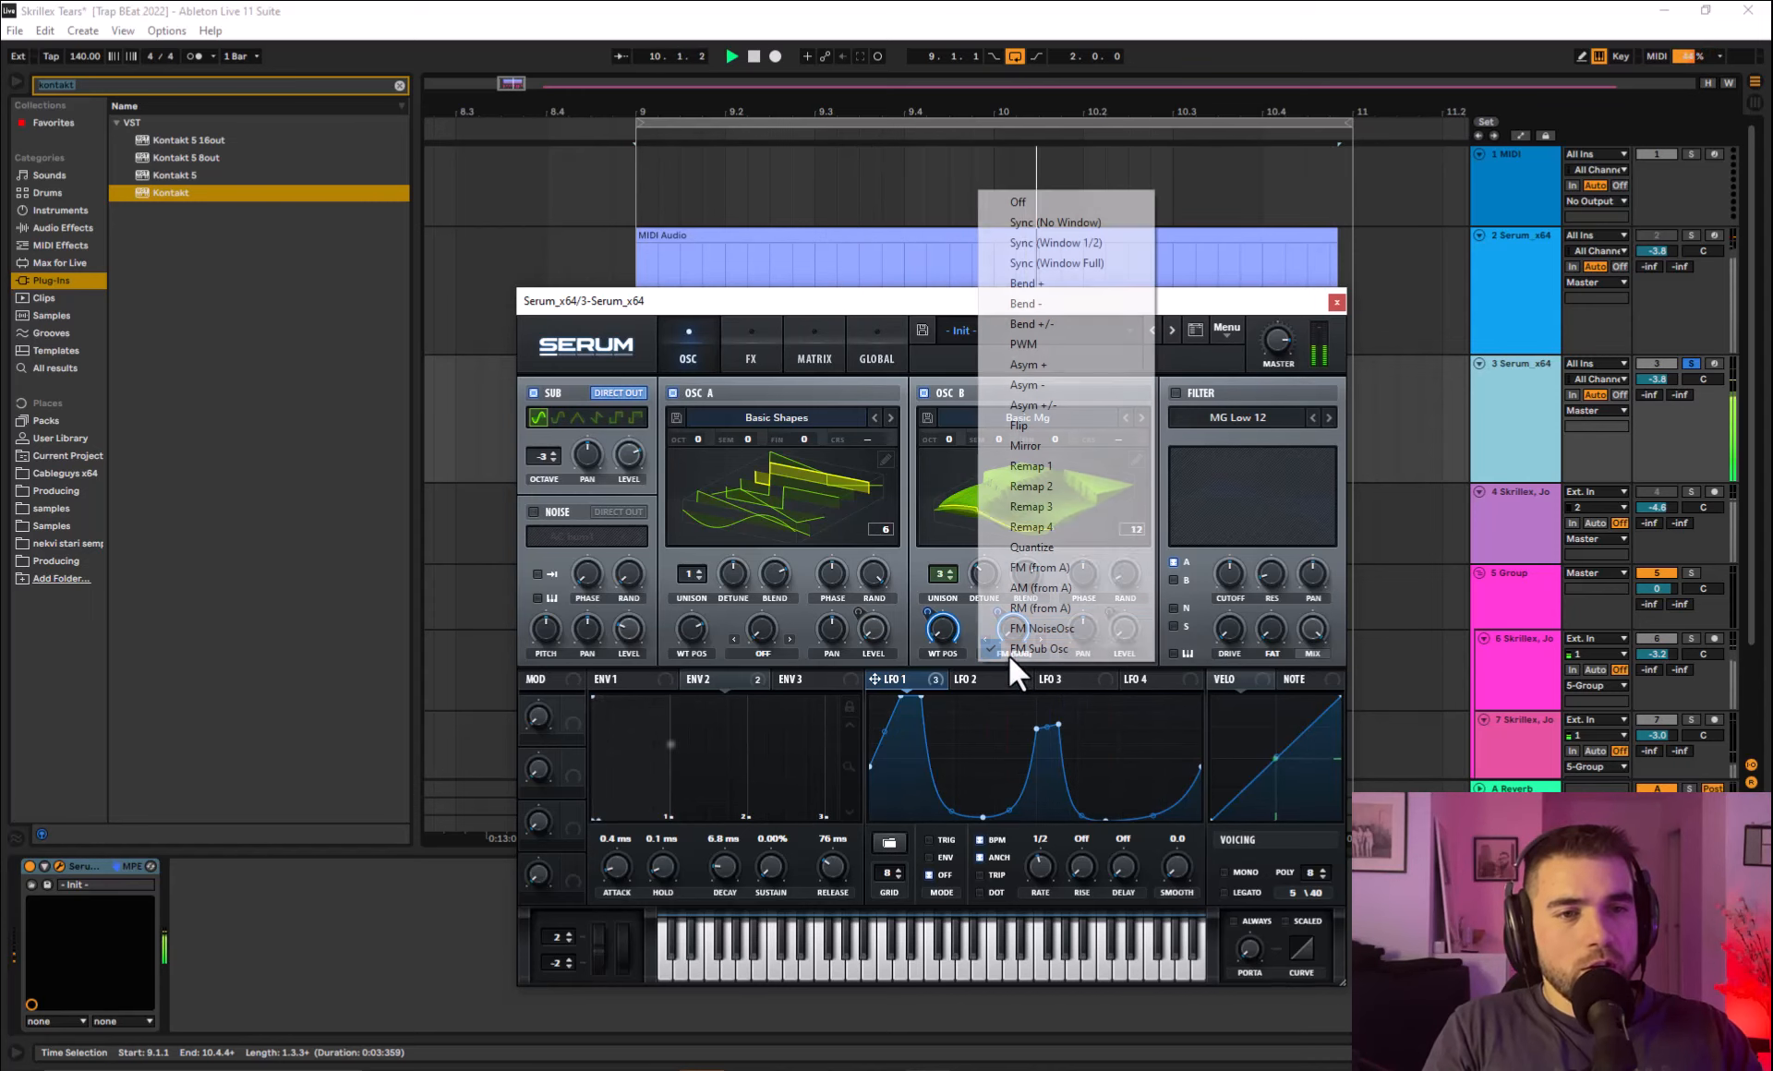
left_click(1094, 447)
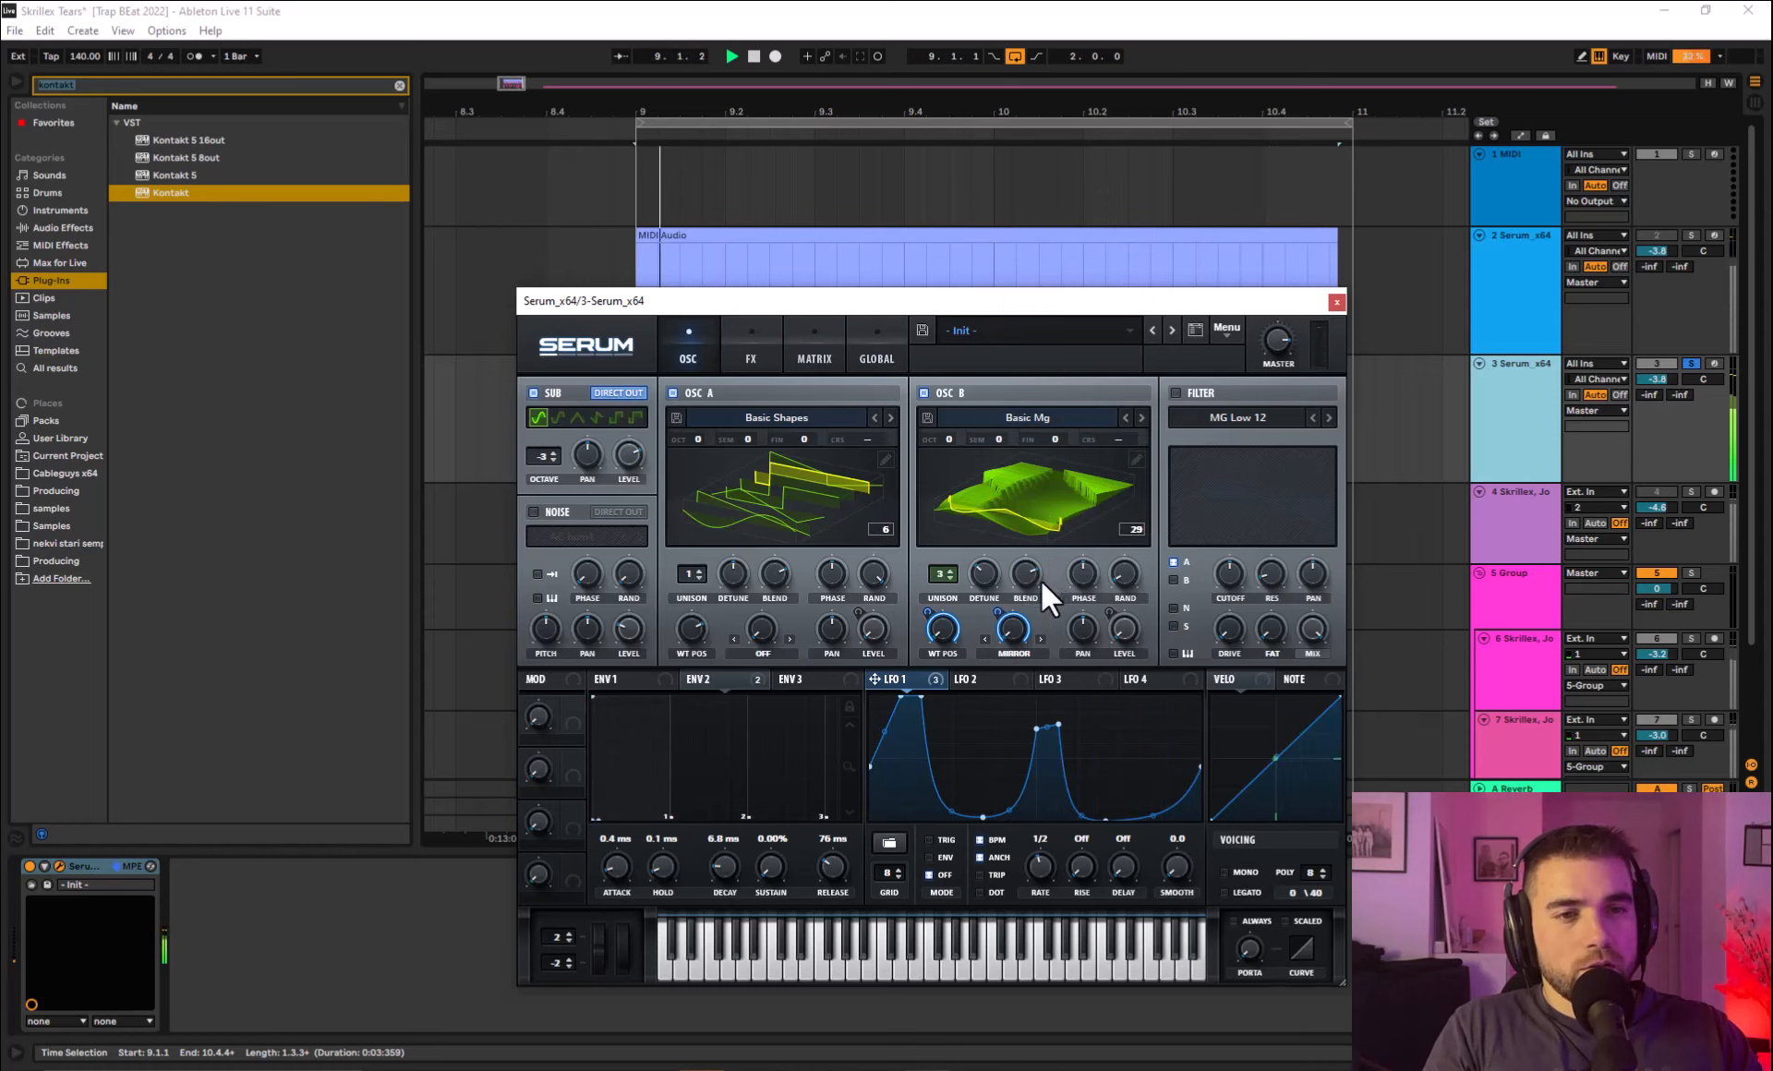
left_click_drag(997, 613, 985, 654)
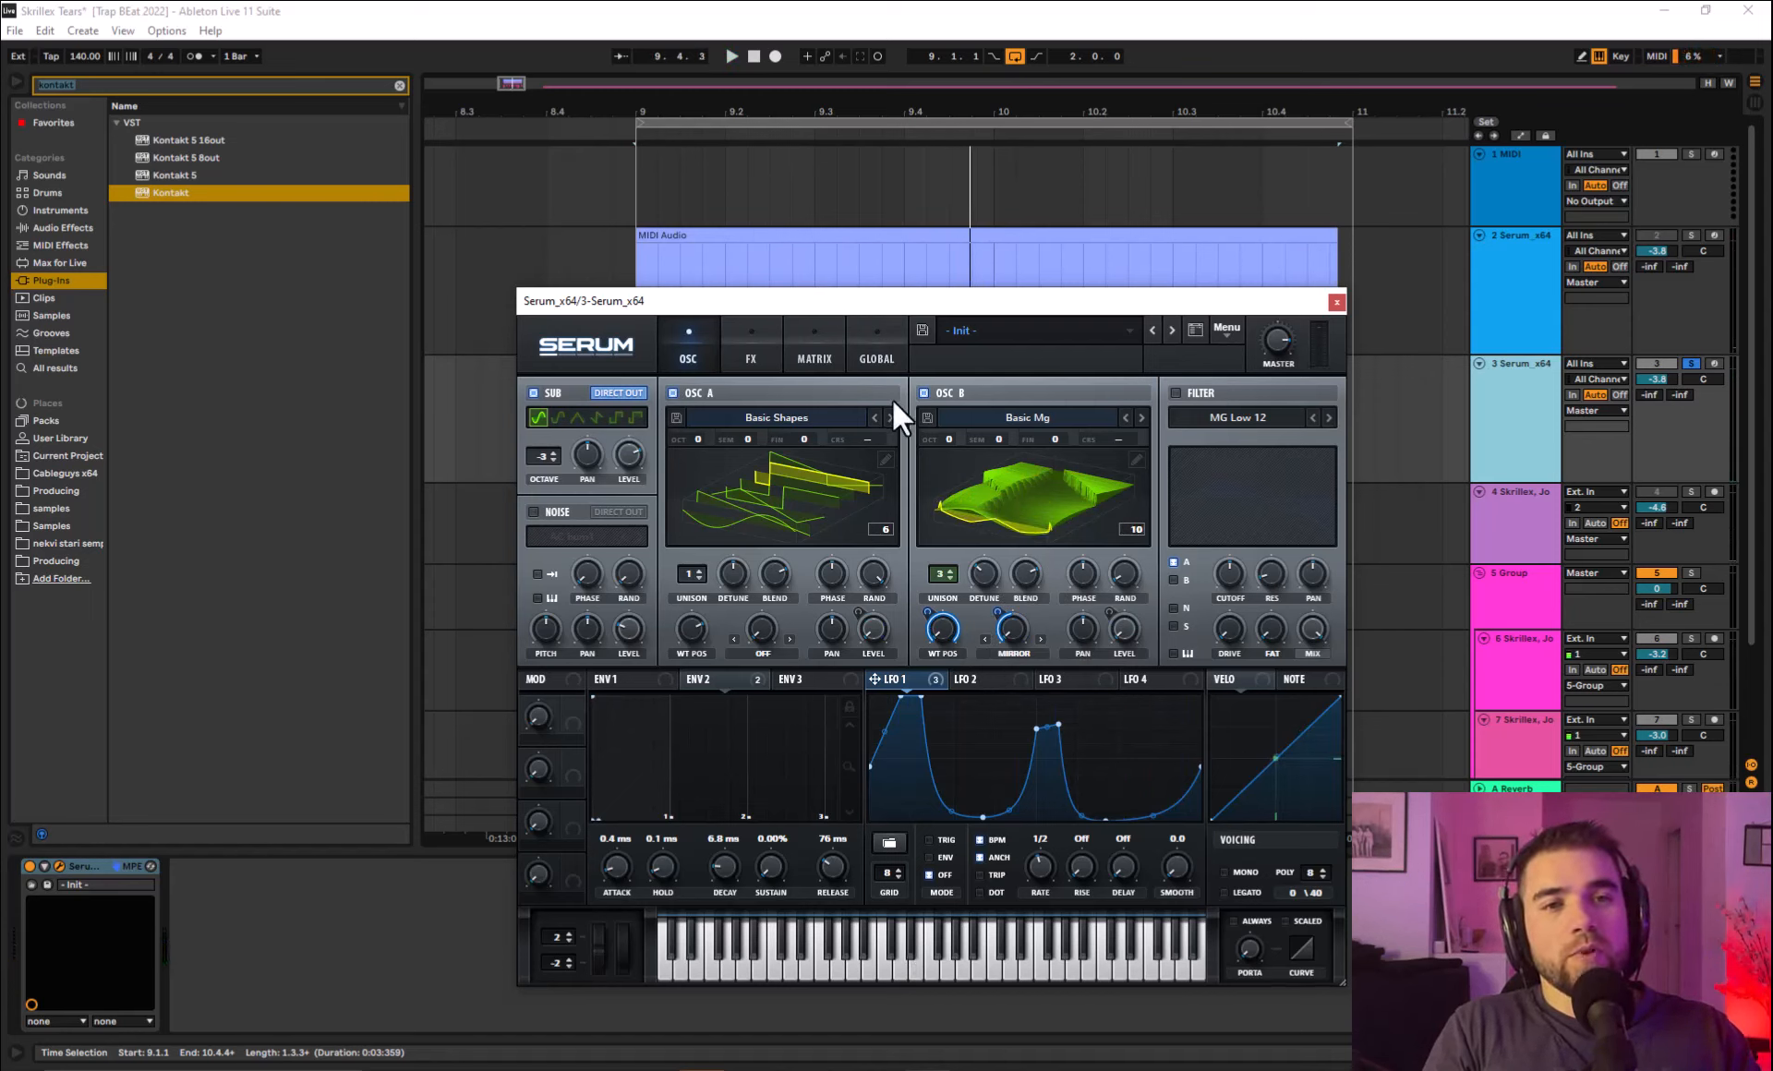
Toggle oscillator B for comparison and switch off both oscillators A and B to isolate the sub.
left_click(925, 393)
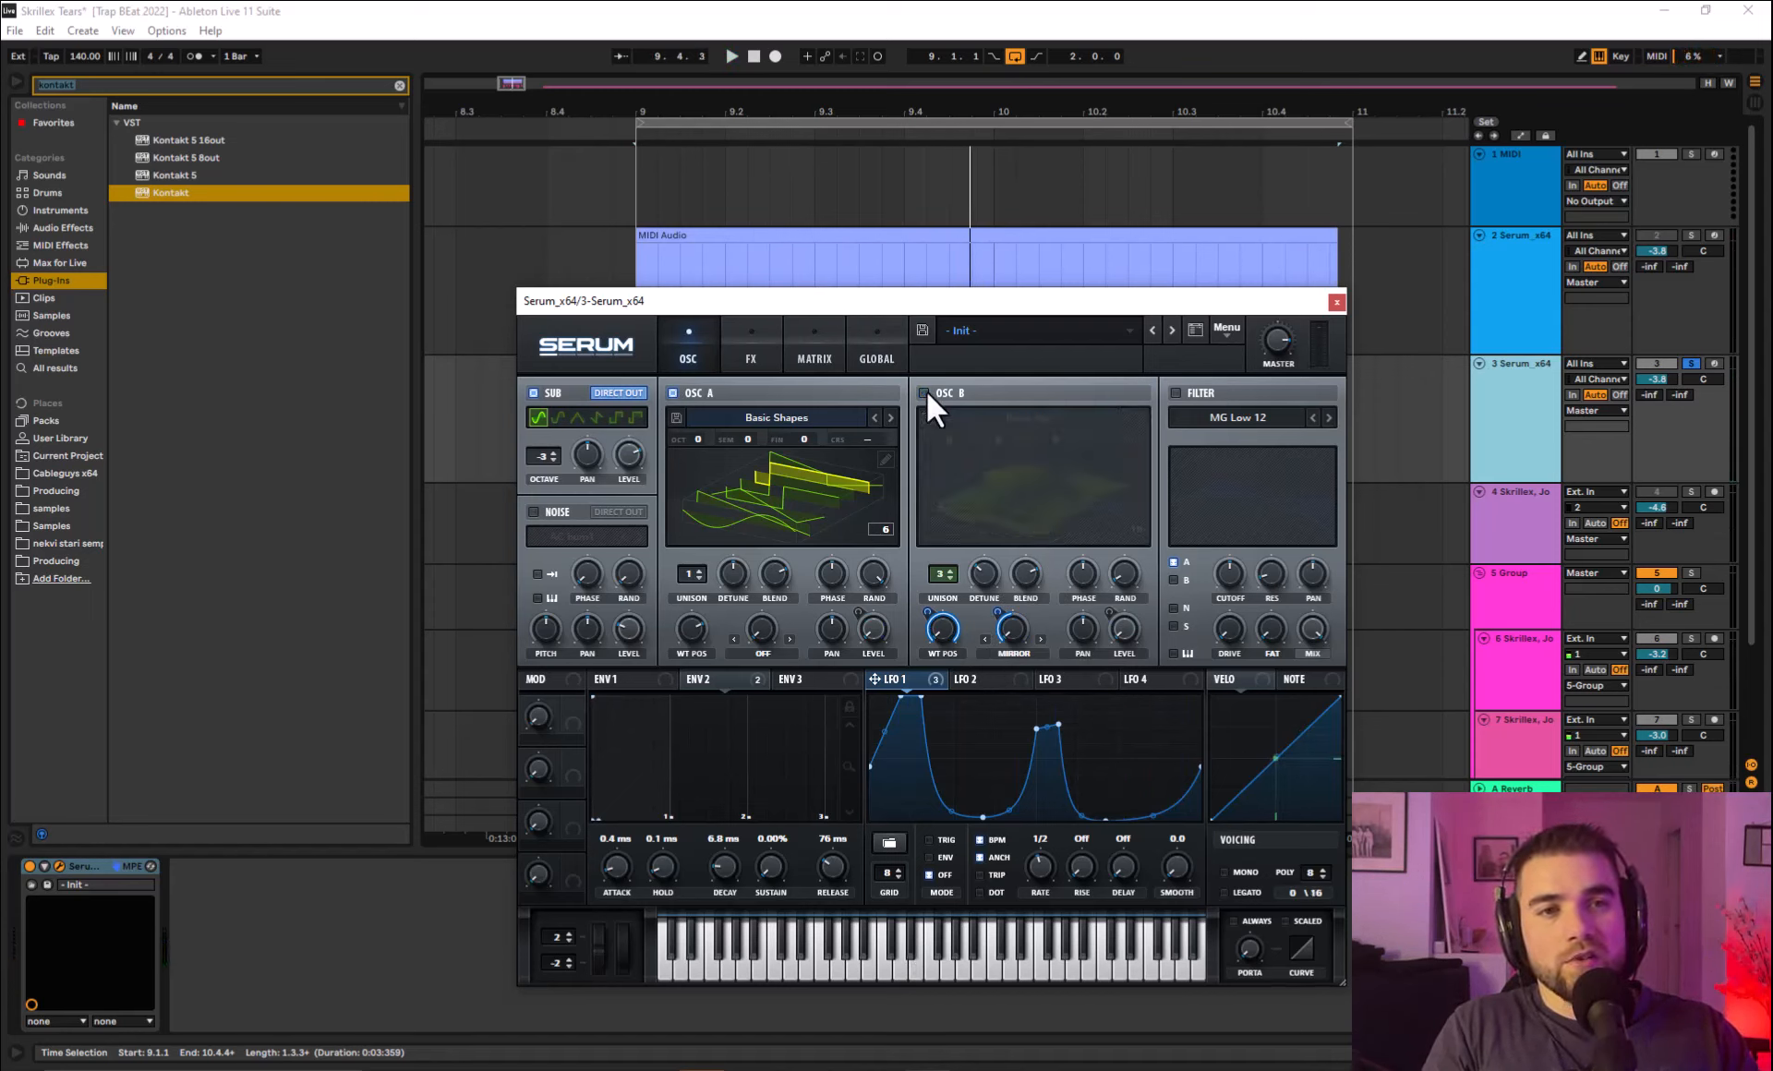
key("space")
left_click(924, 393)
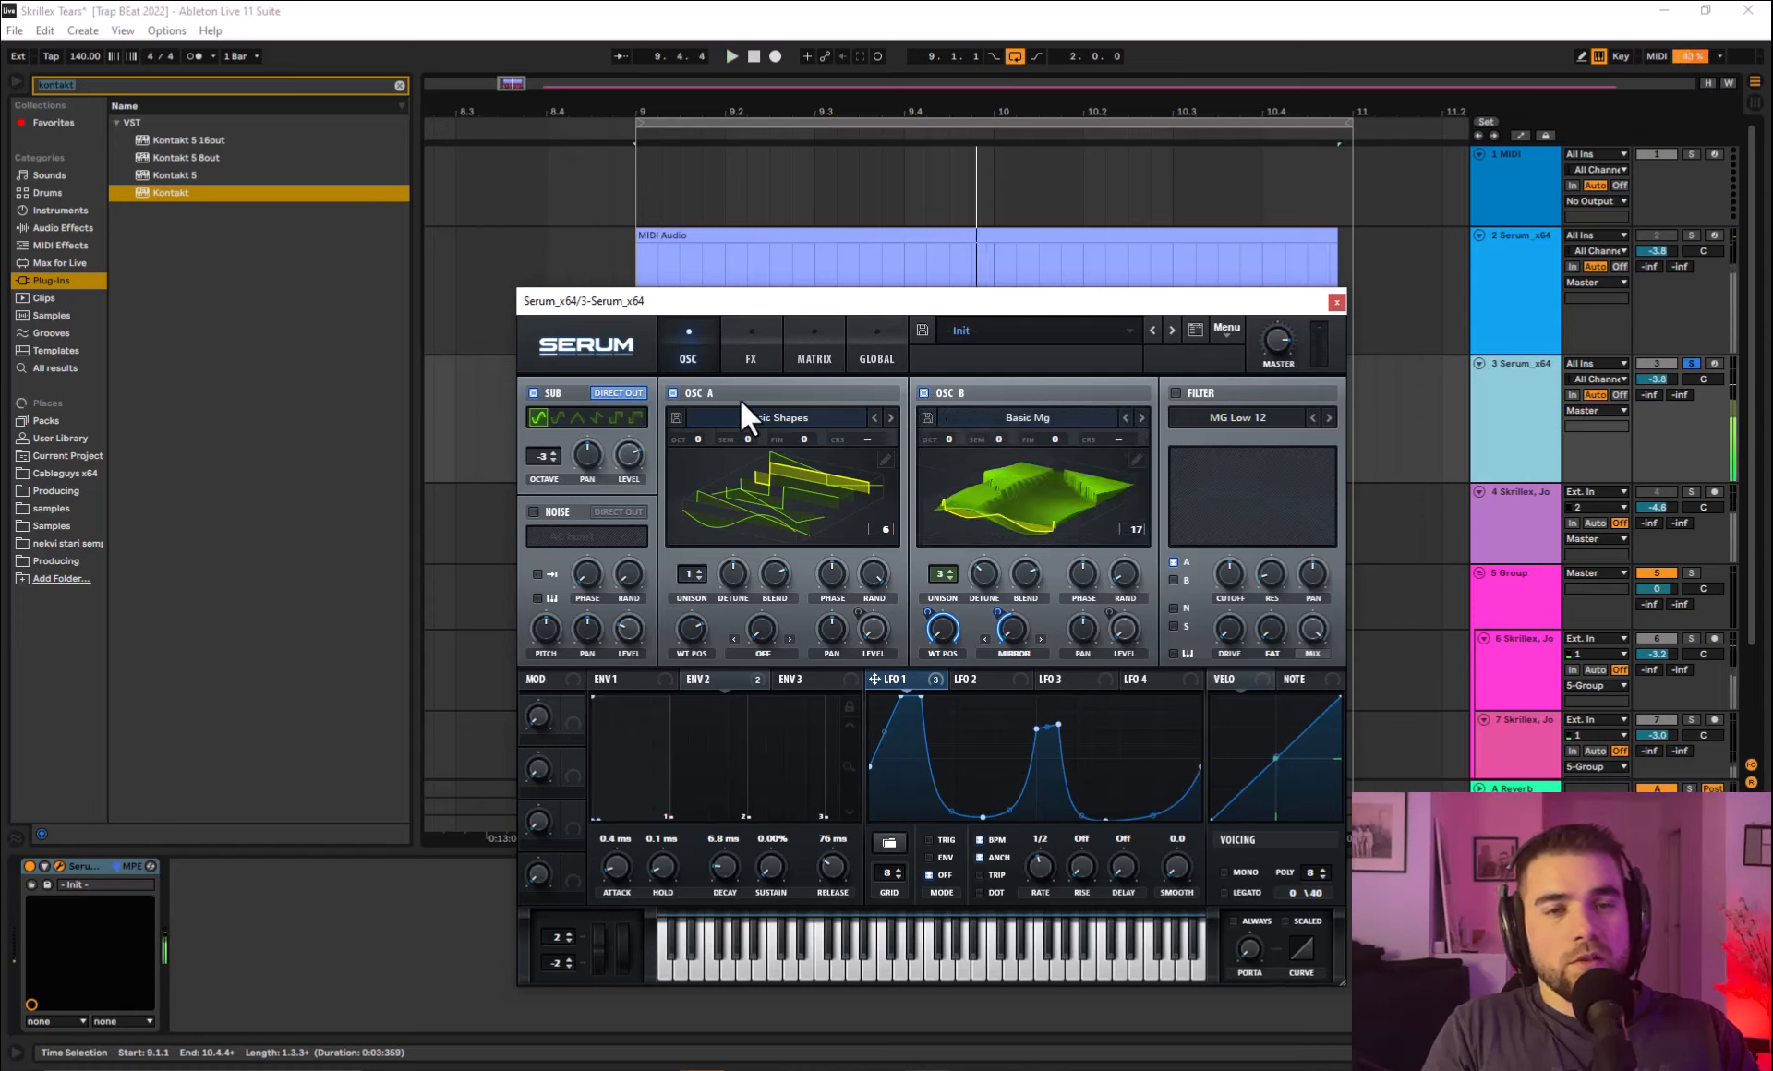
left_click(673, 392)
left_click(924, 392)
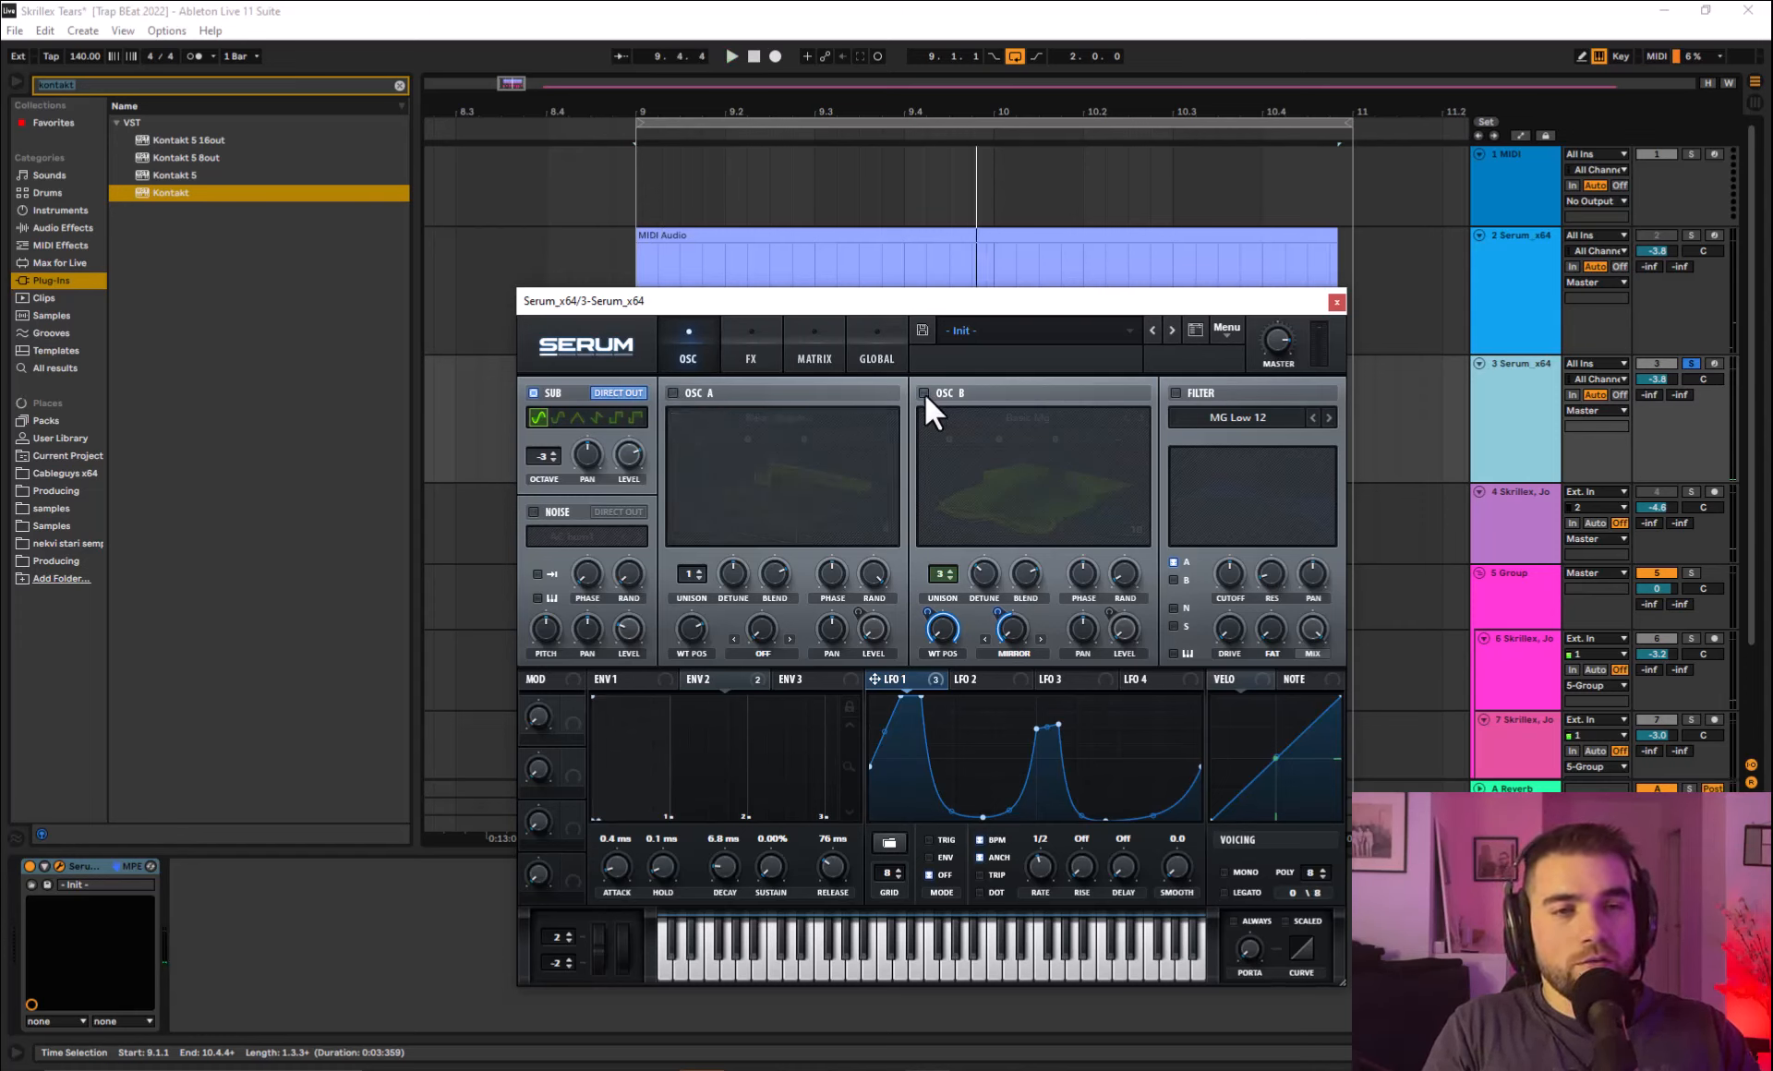
Enable the noise oscillator, switch it to one-shot mode and audition it together with the sub.
left_click(533, 512)
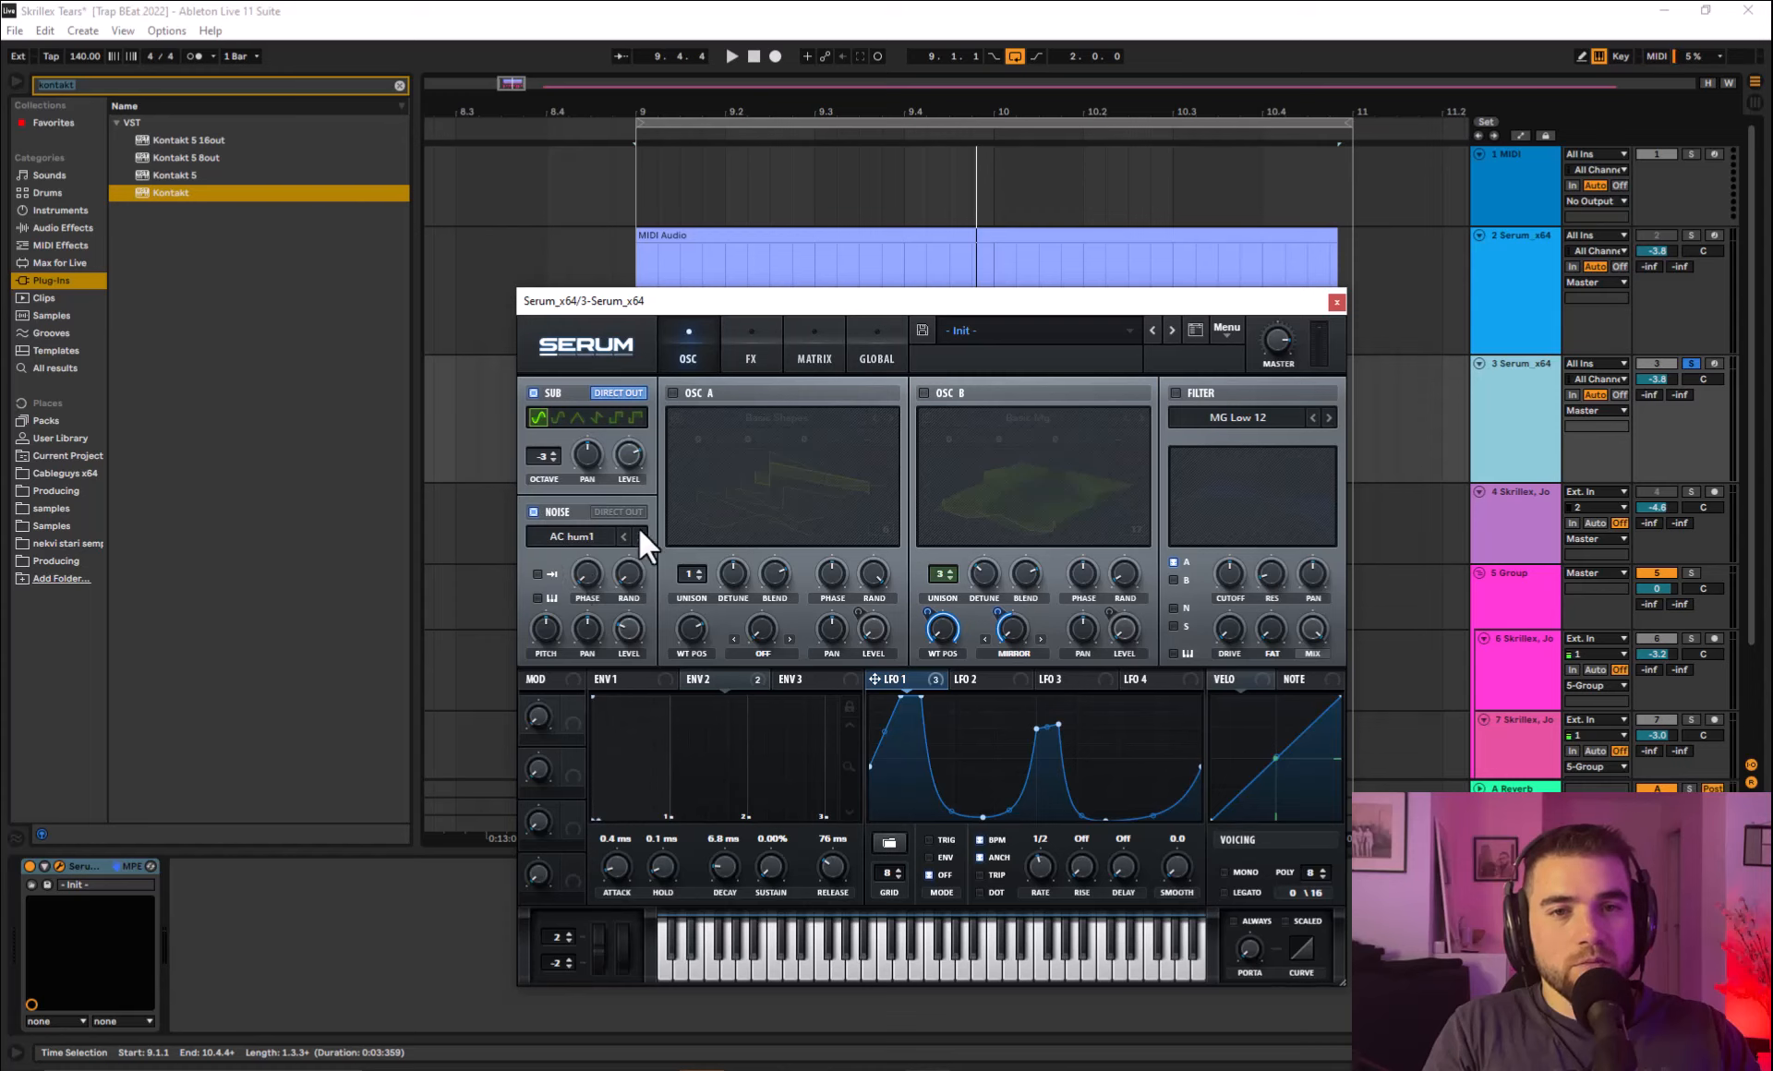
key("space")
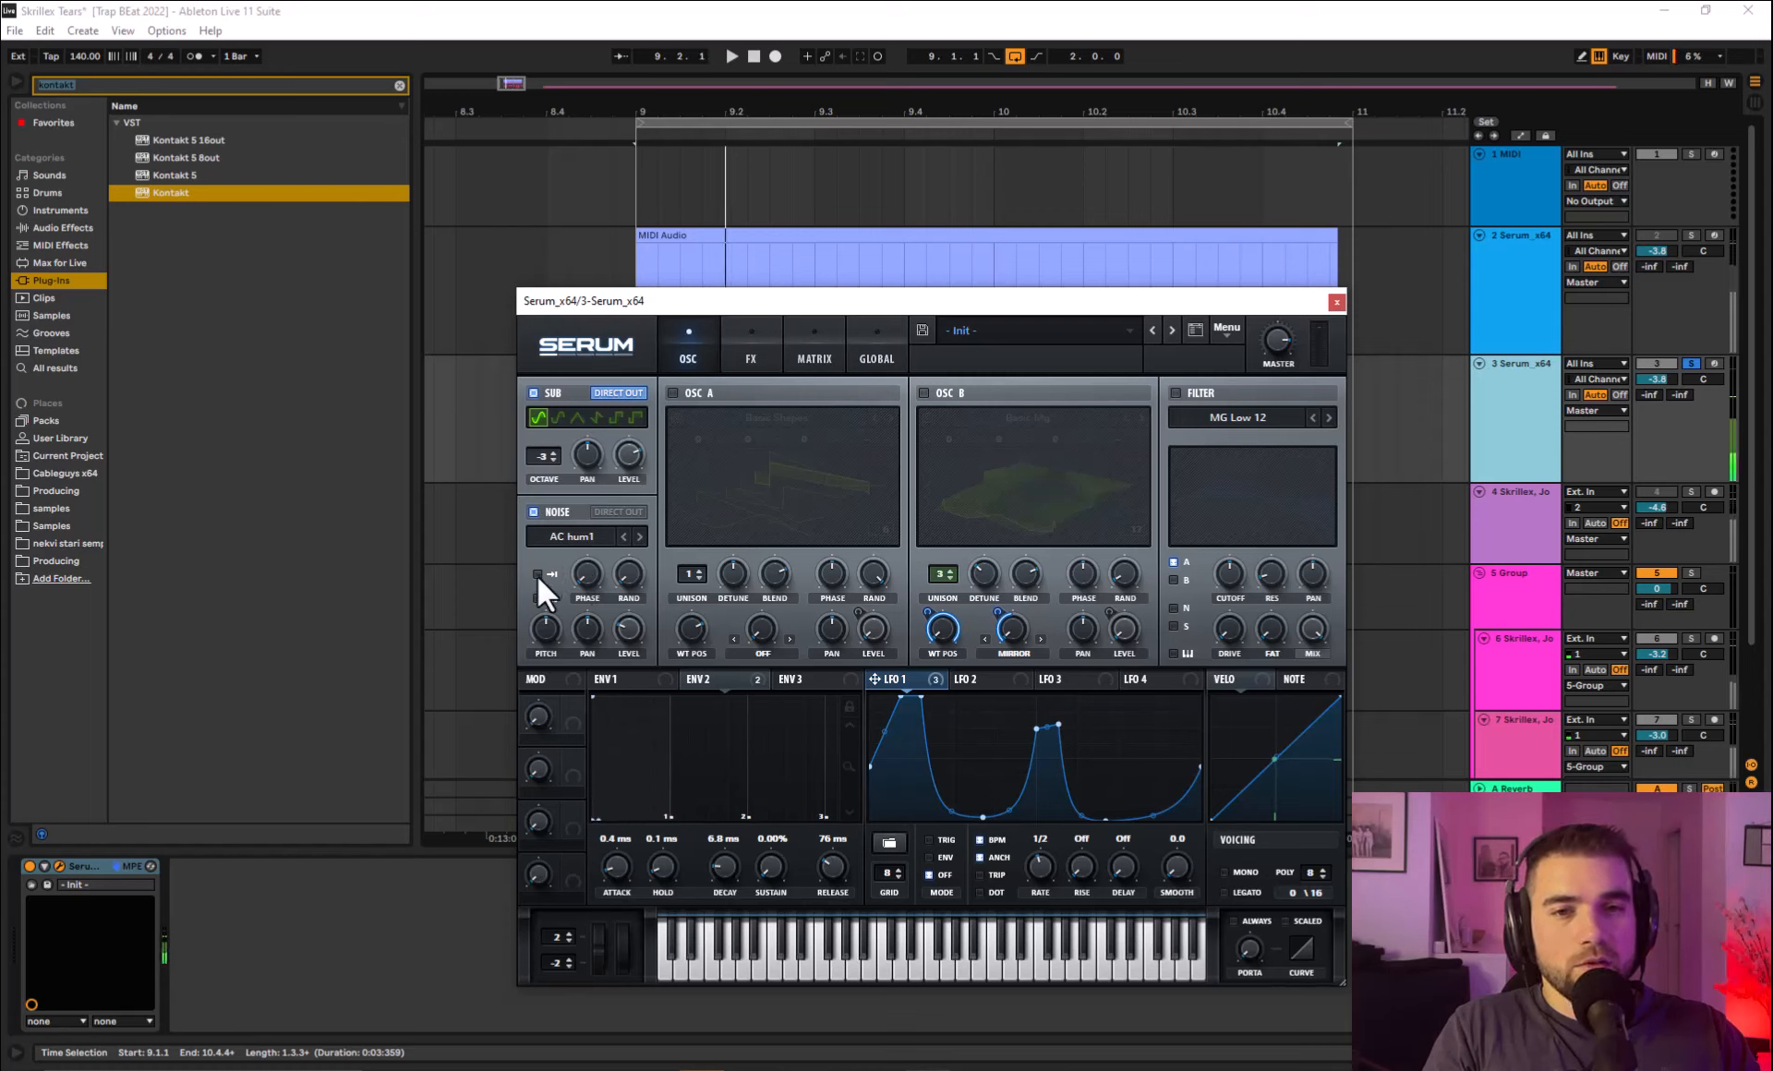
key("space")
left_click(537, 573)
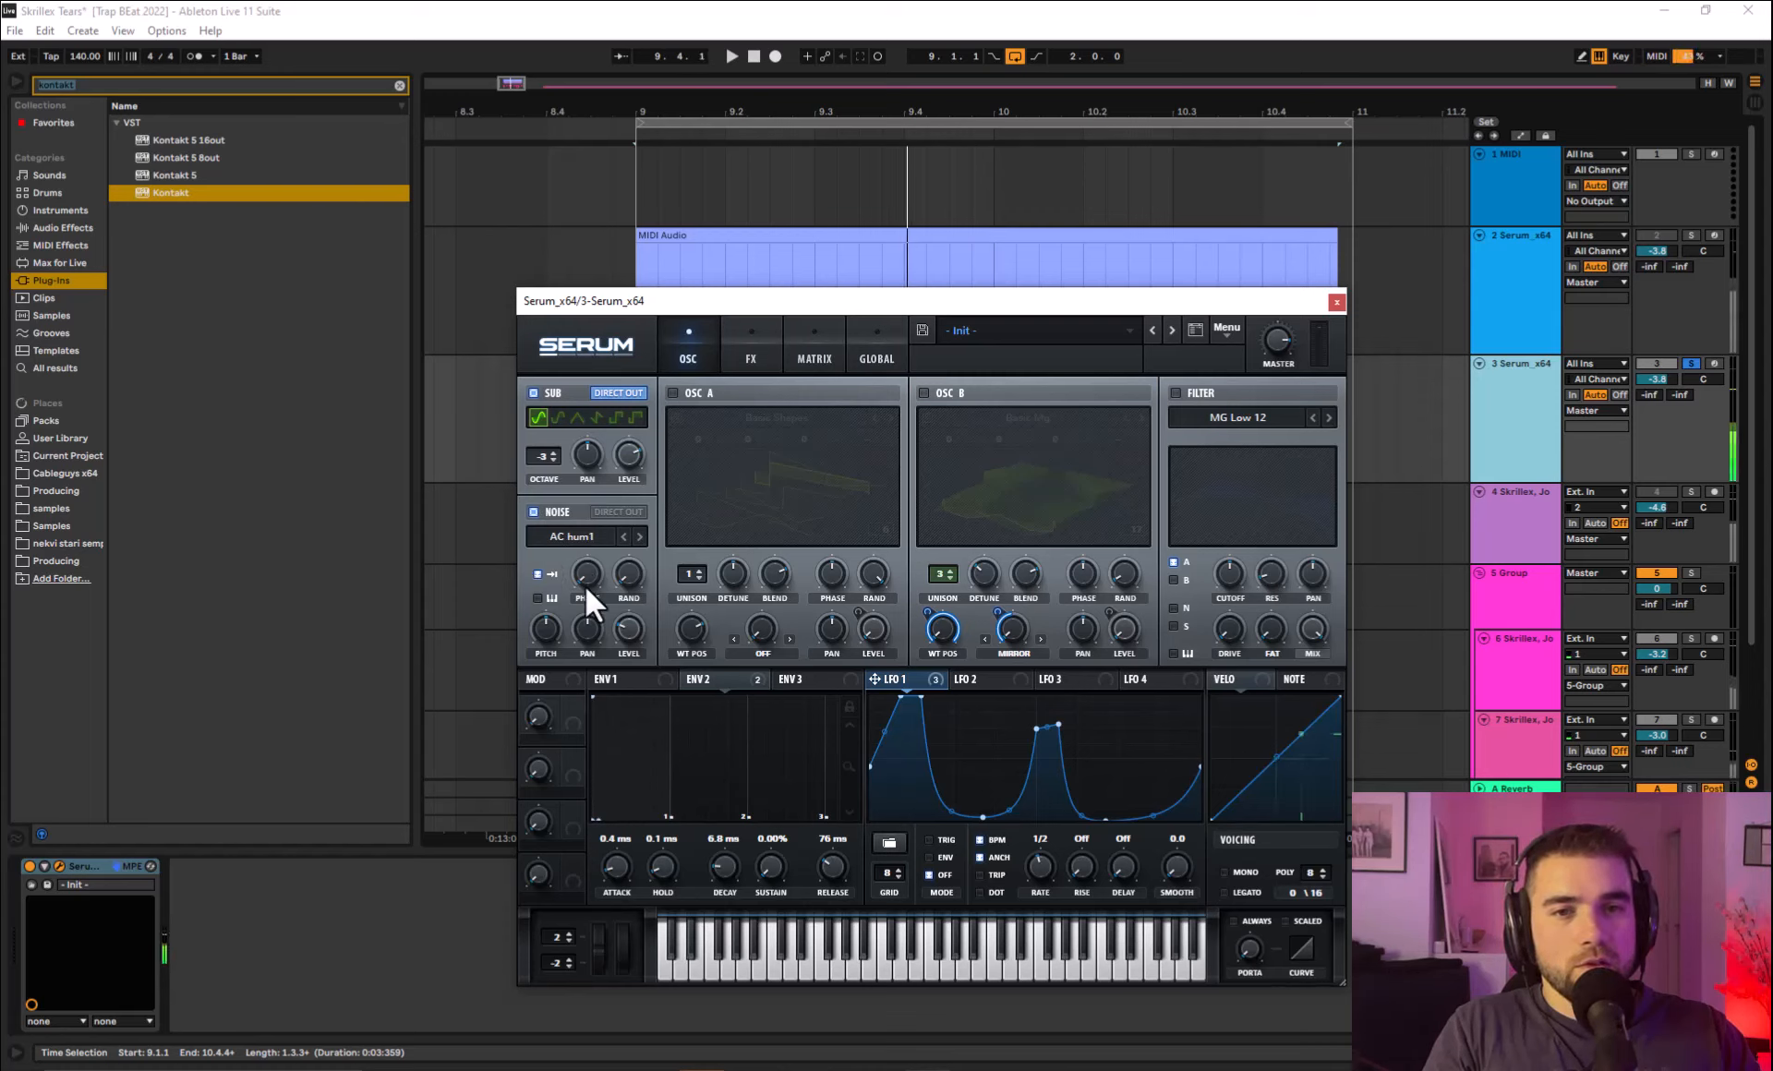
key("space")
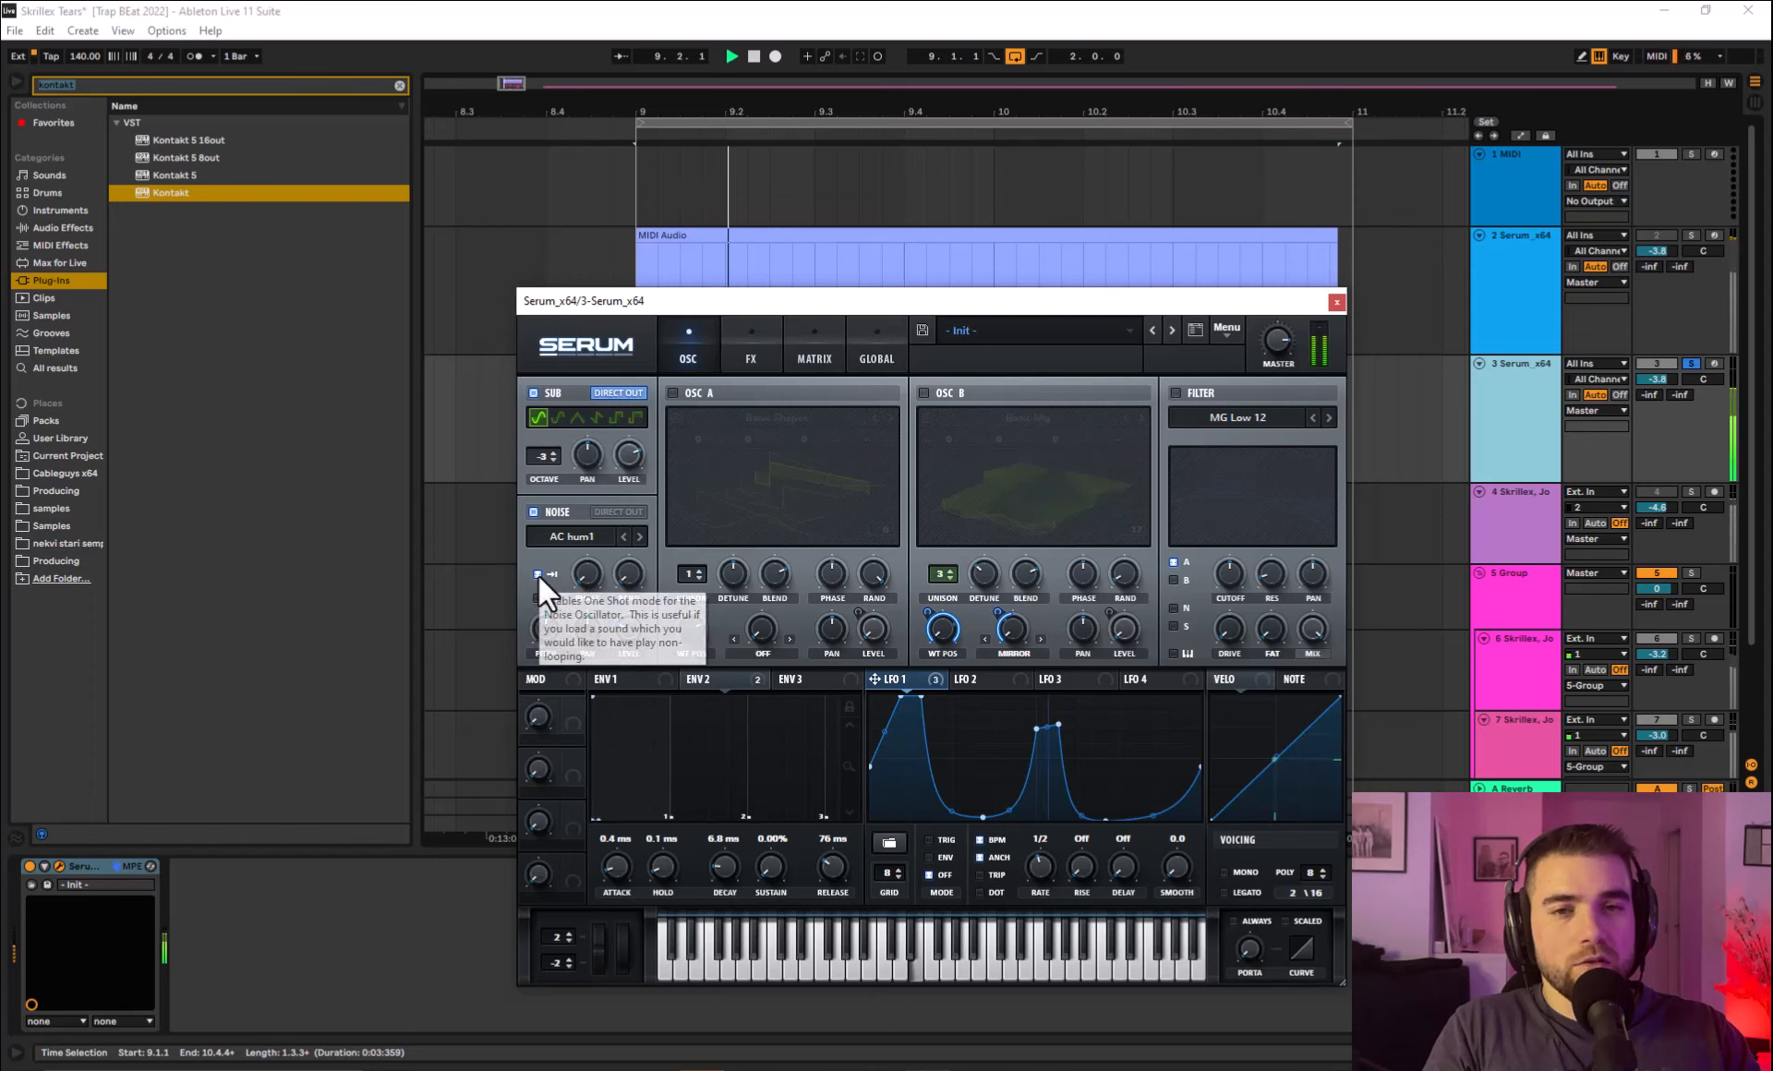
Load the XF_KikAtk_30 kick attack sample into the noise oscillator and adjust its pitch while the loop plays.
left_click(565, 538)
mouse_move(593, 578)
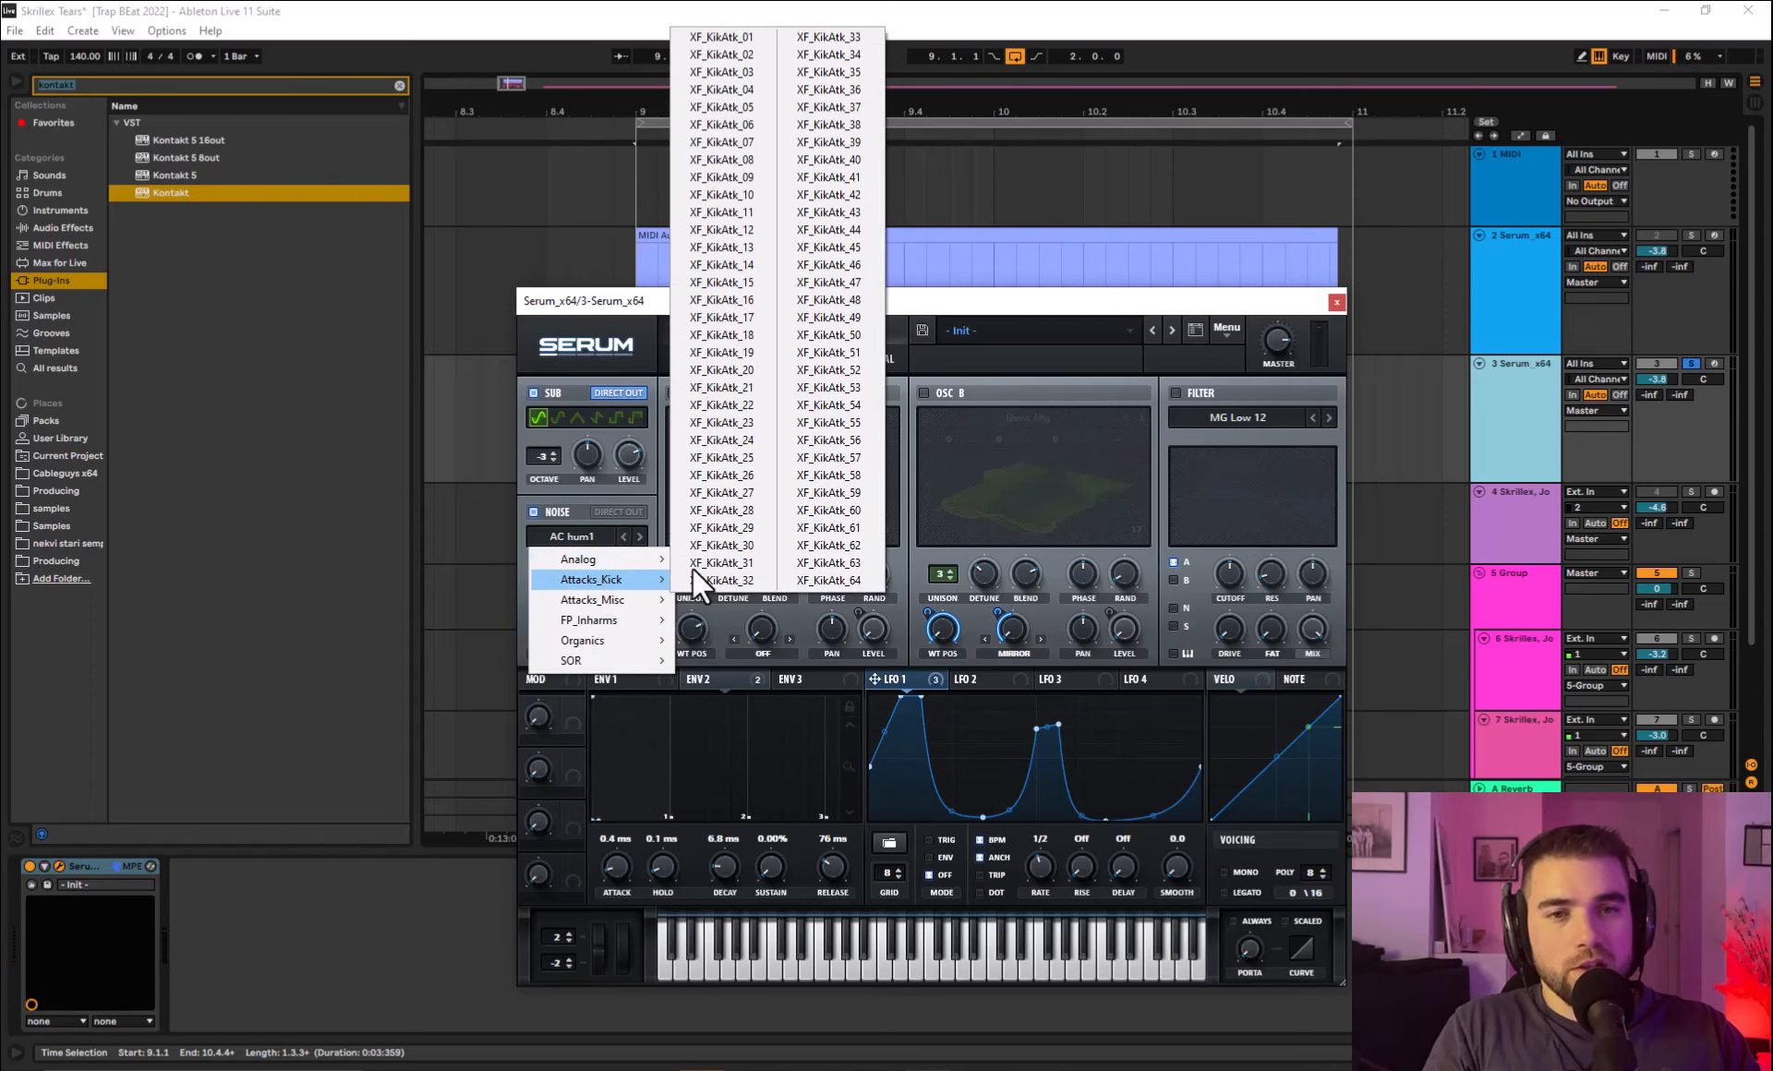
left_click(730, 545)
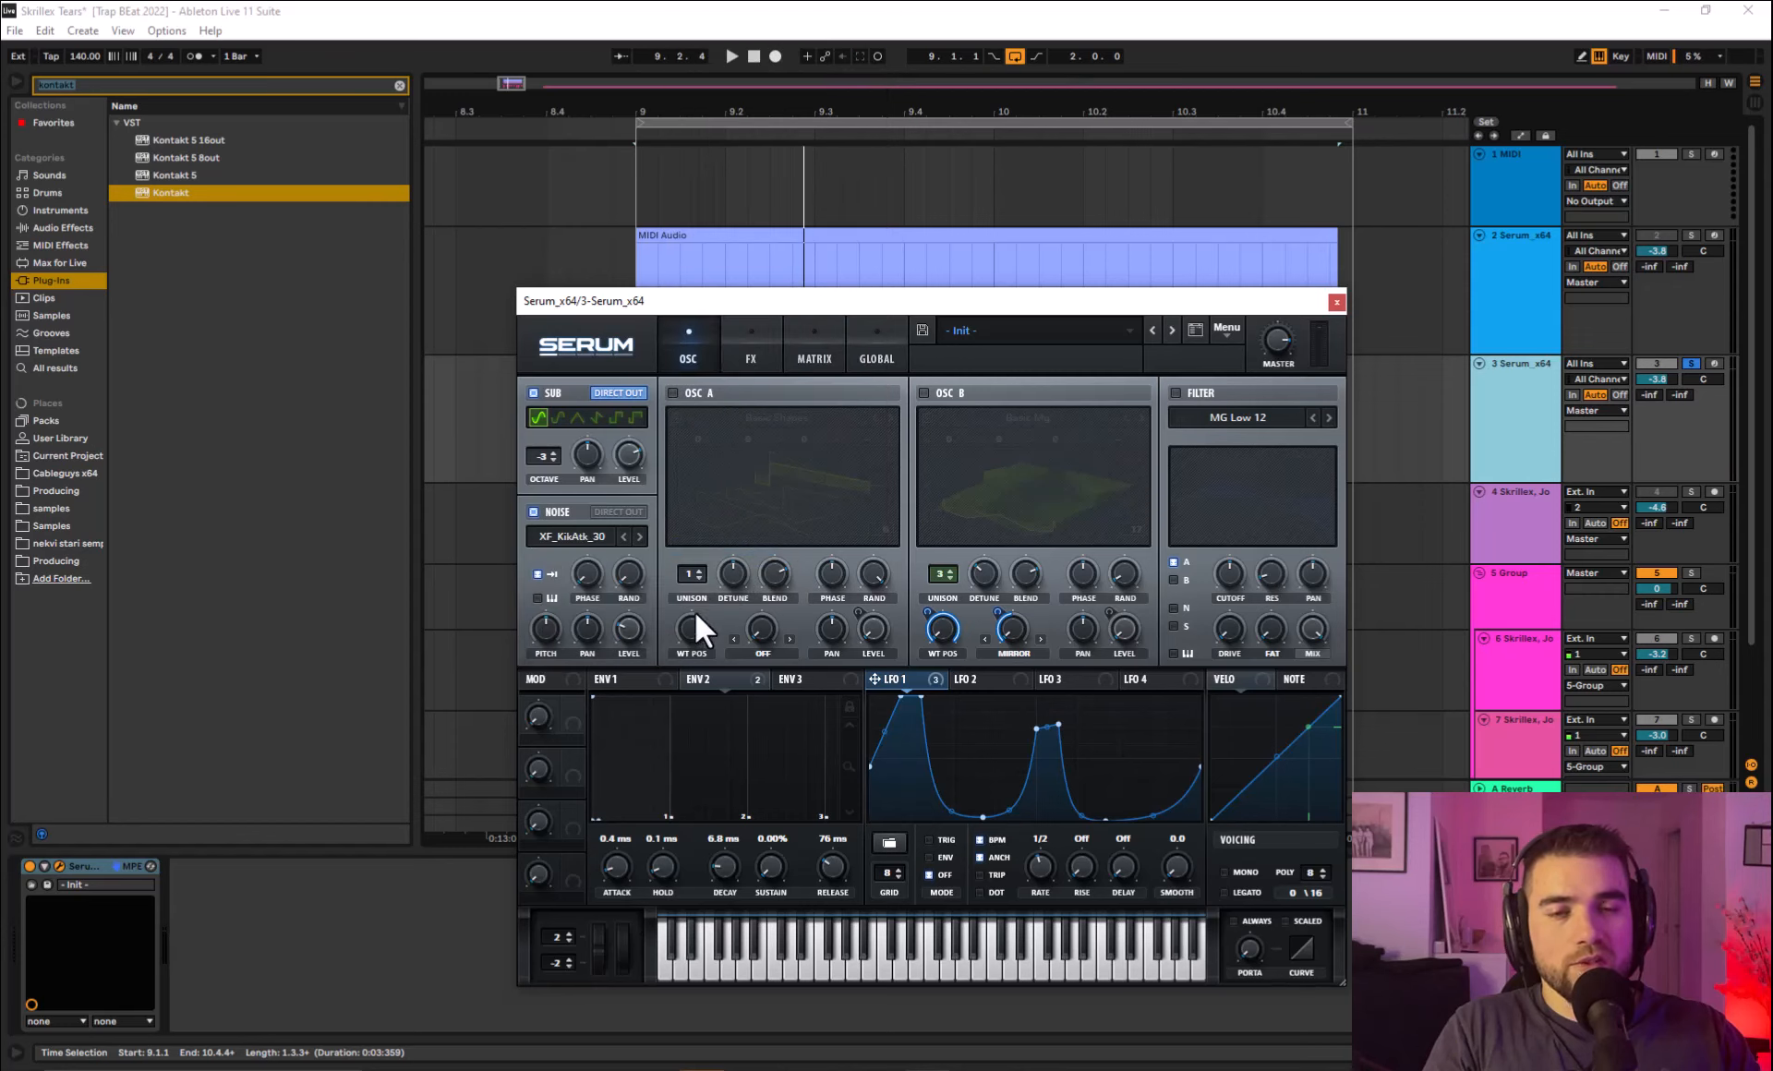
key("space")
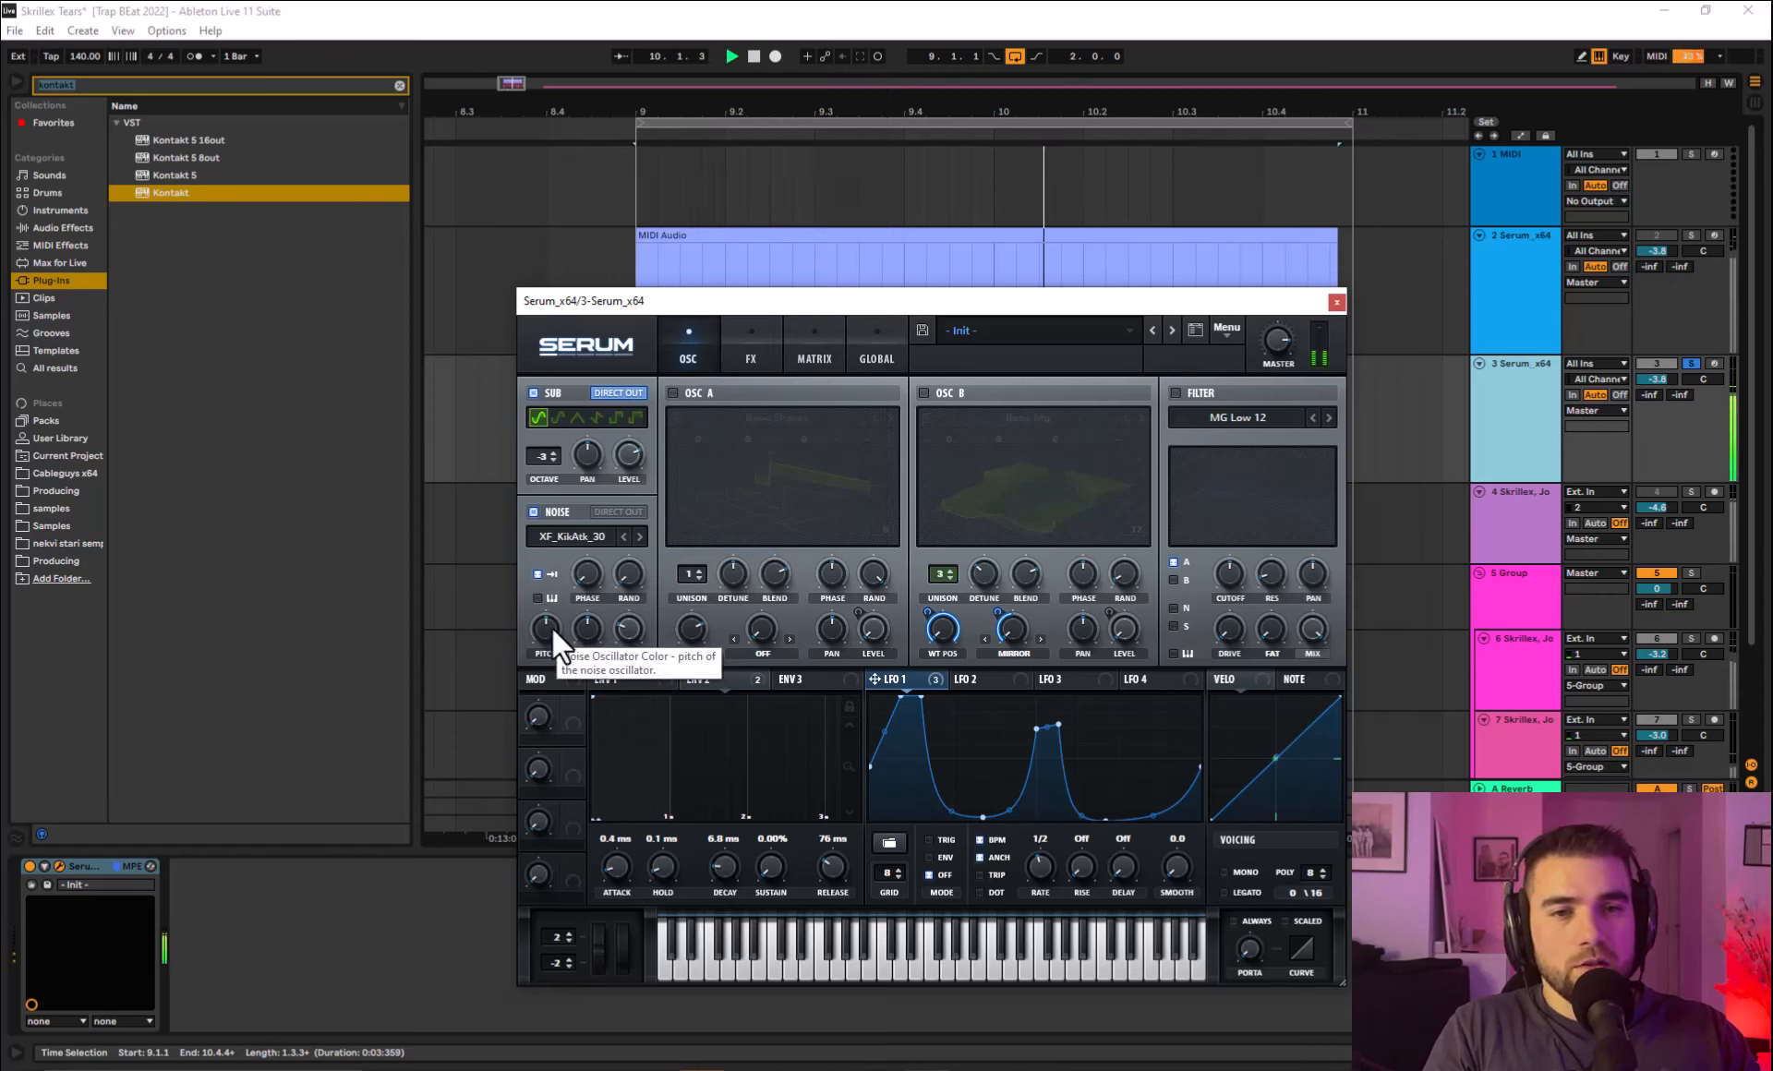
left_click_drag(553, 628, 564, 601)
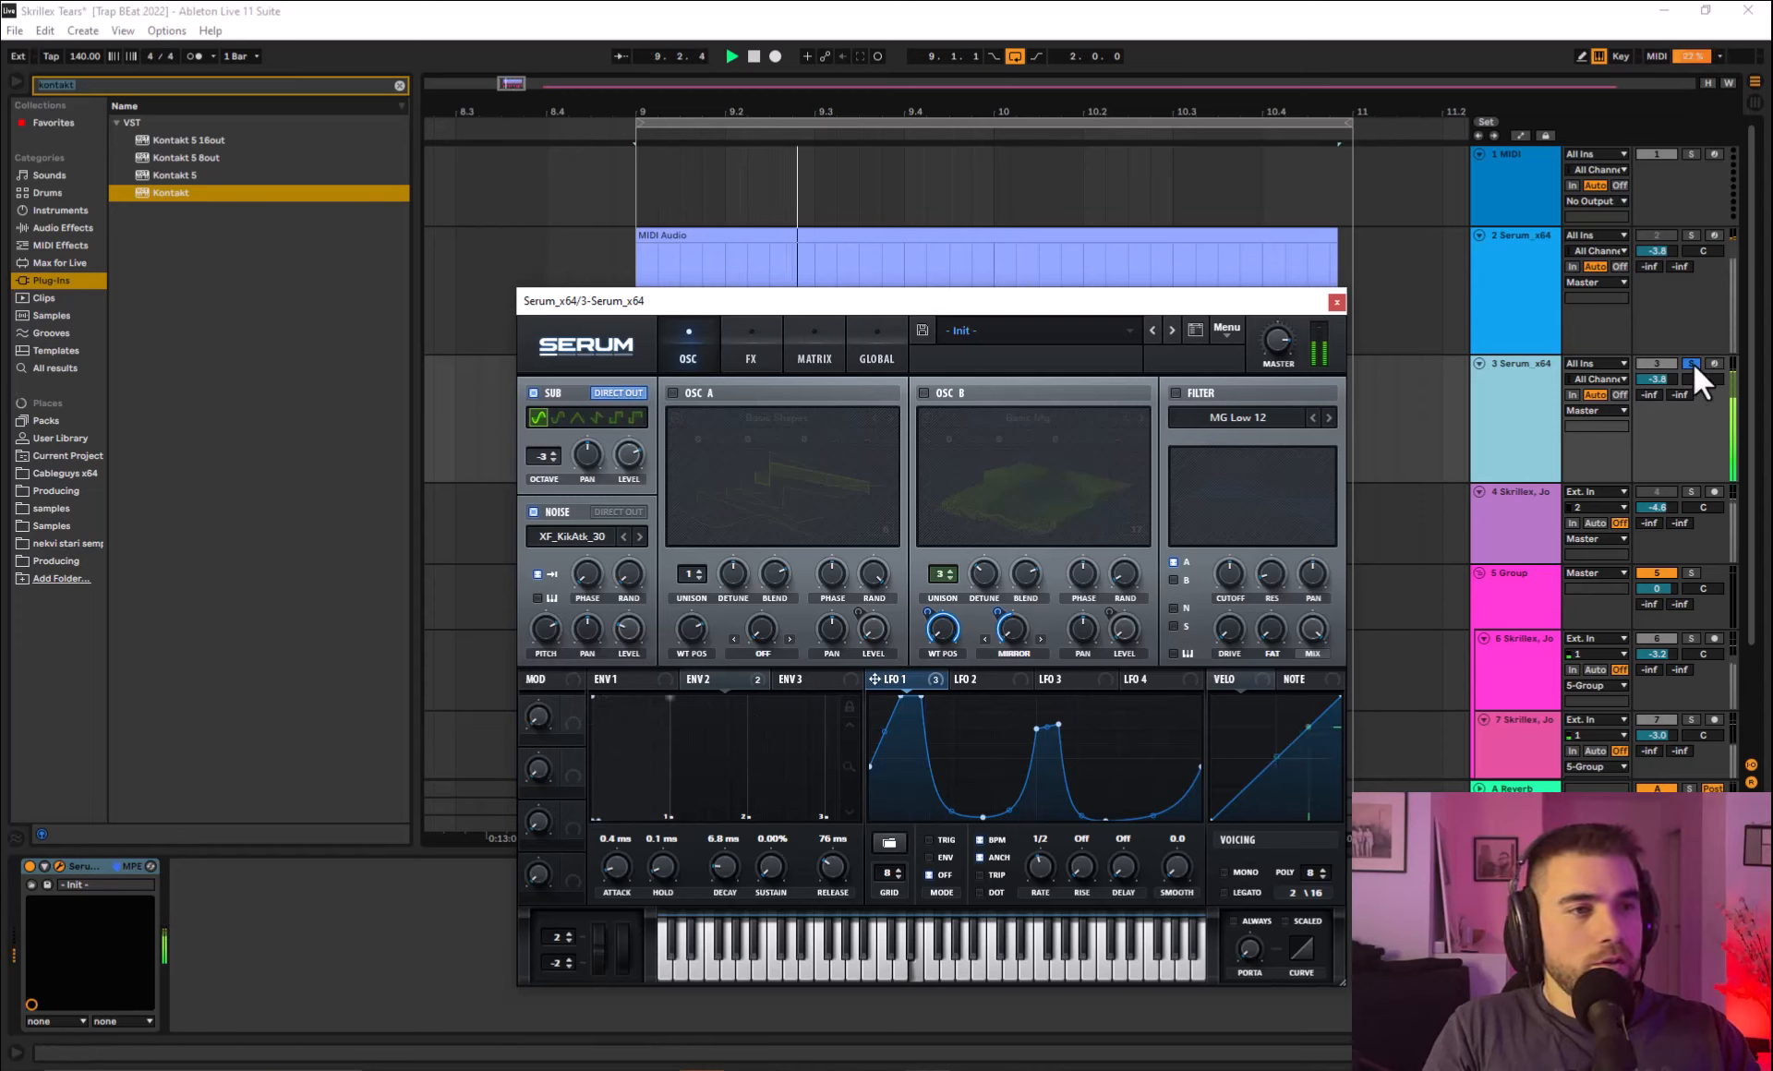
key("space")
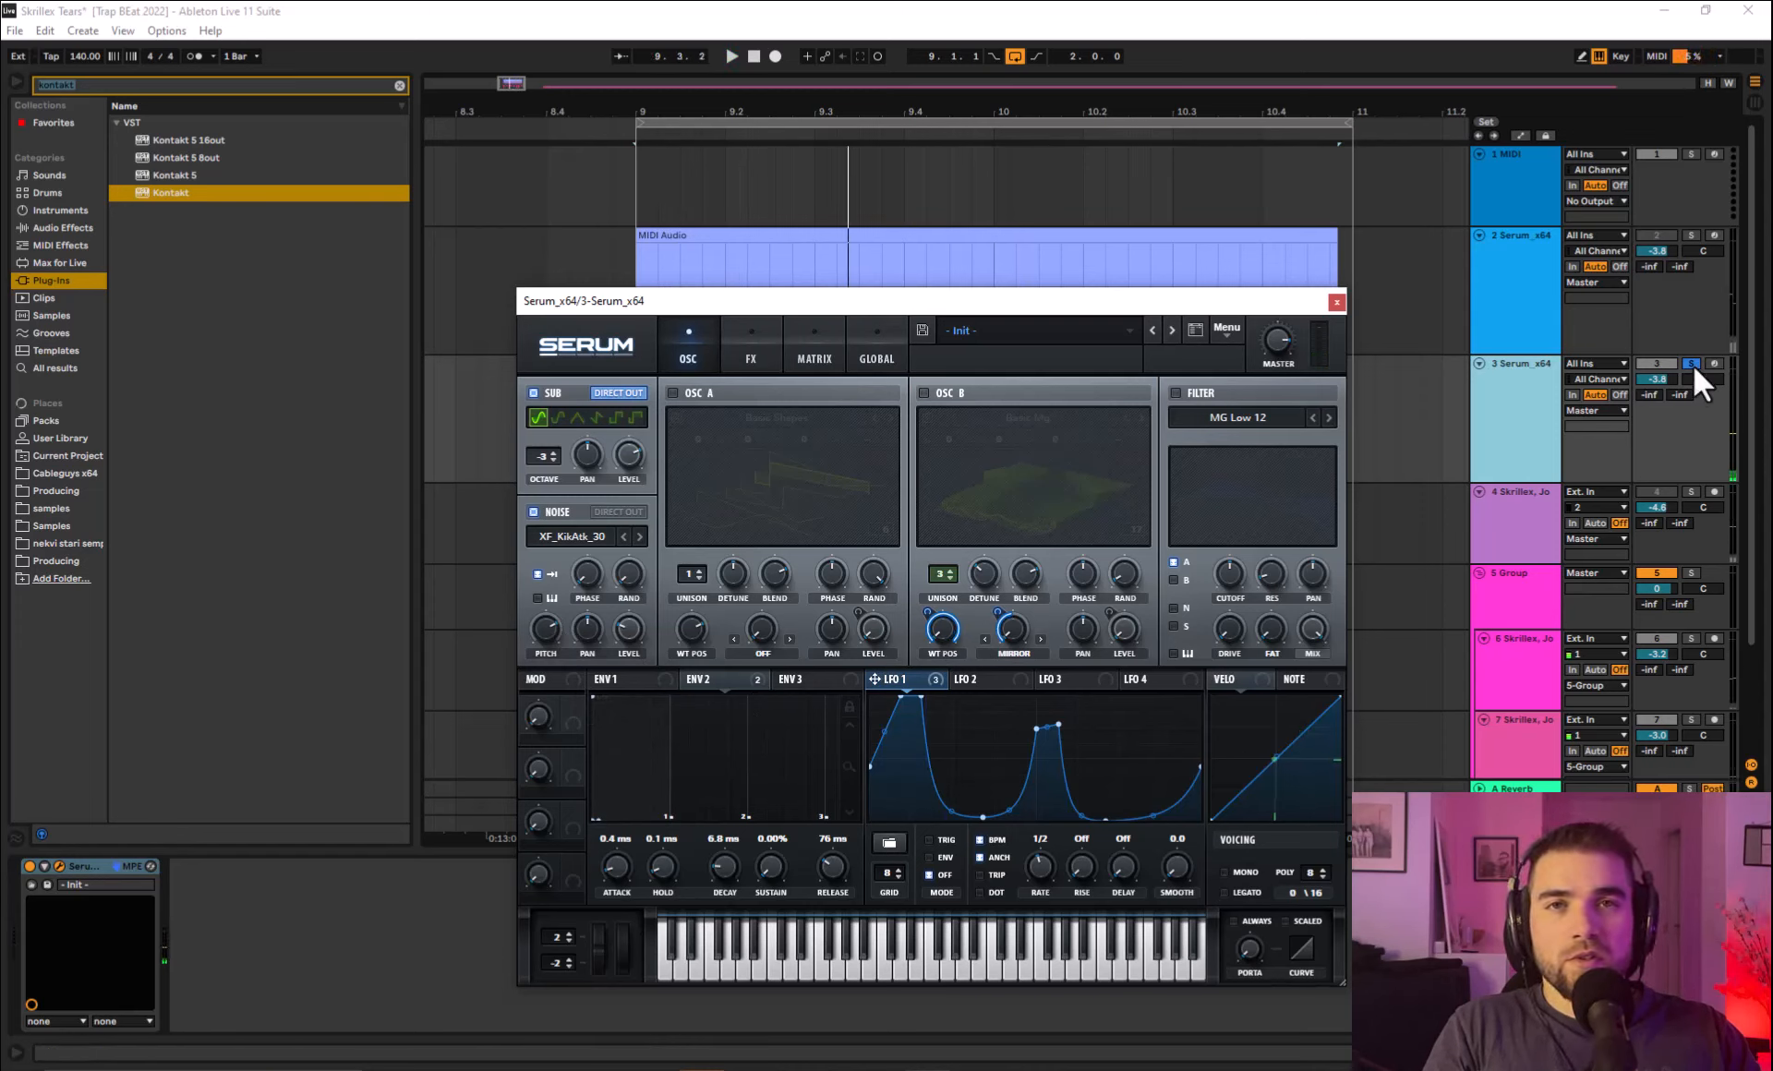
Unsolo the 3 Serum_x64 track and raise the synth's master volume while the full mix plays.
left_click(1692, 362)
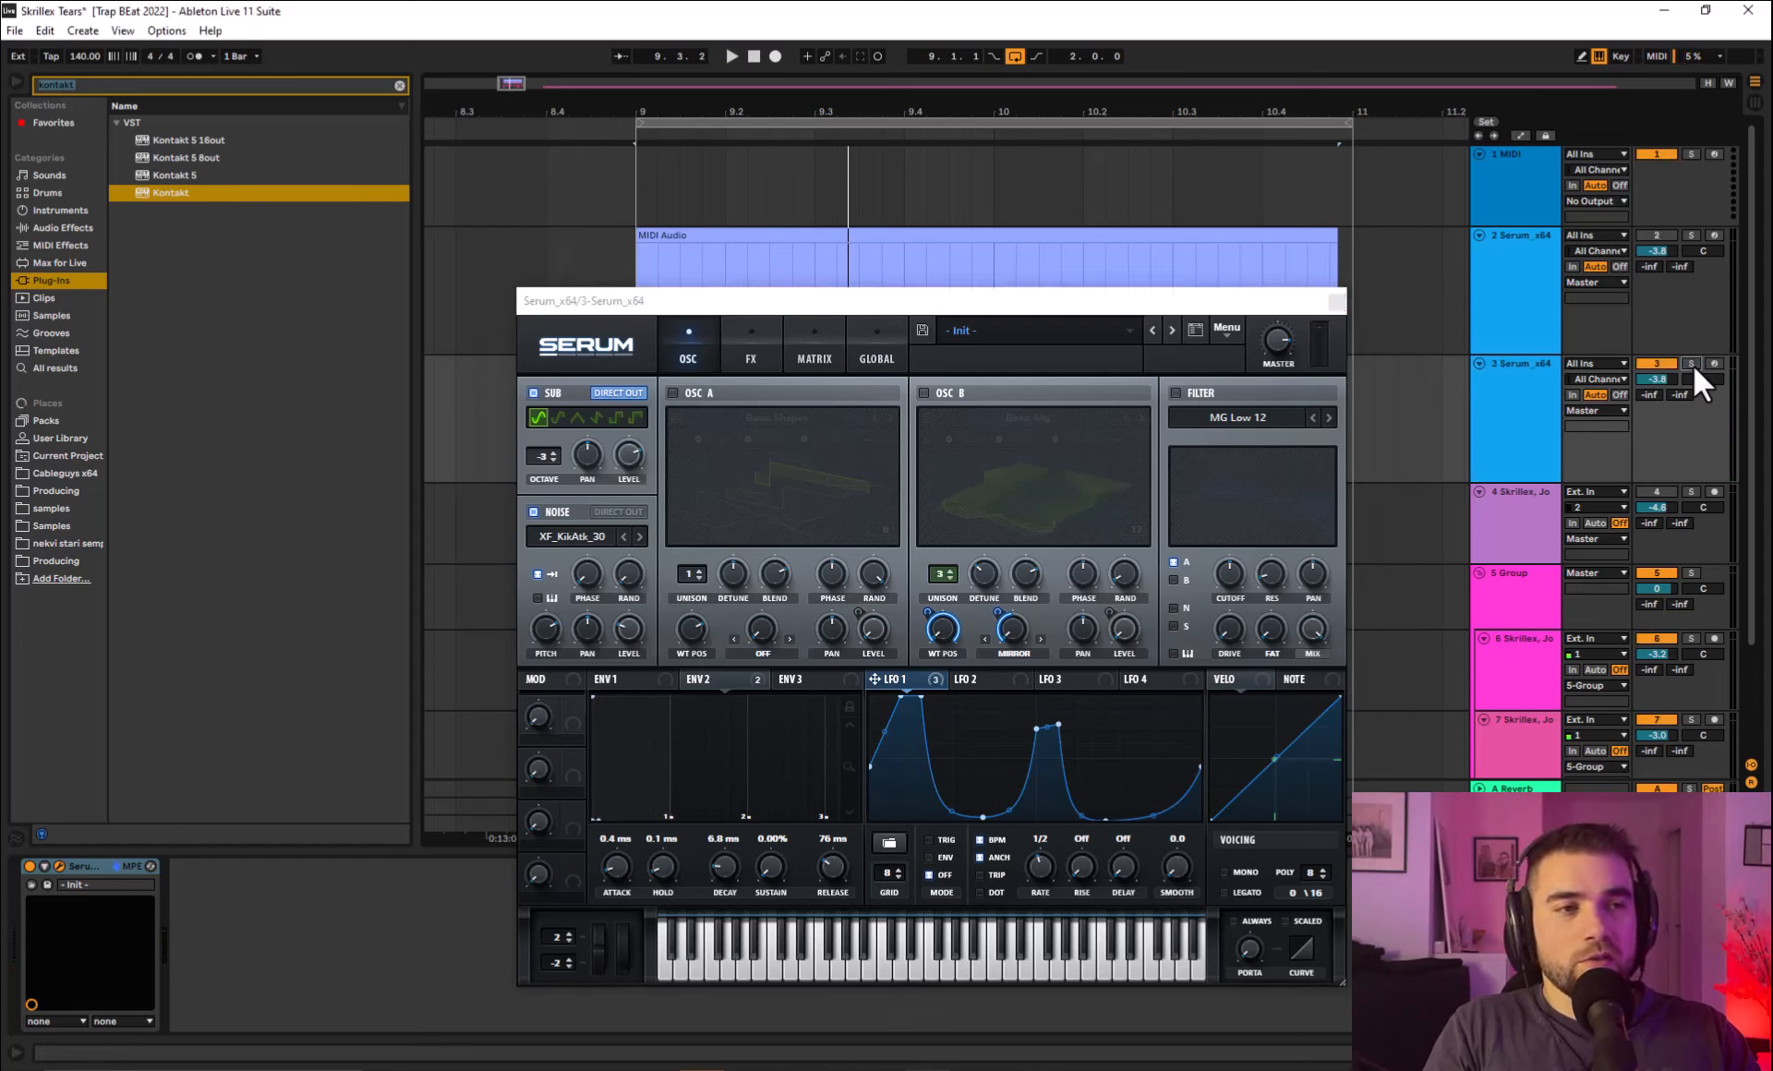
key("space")
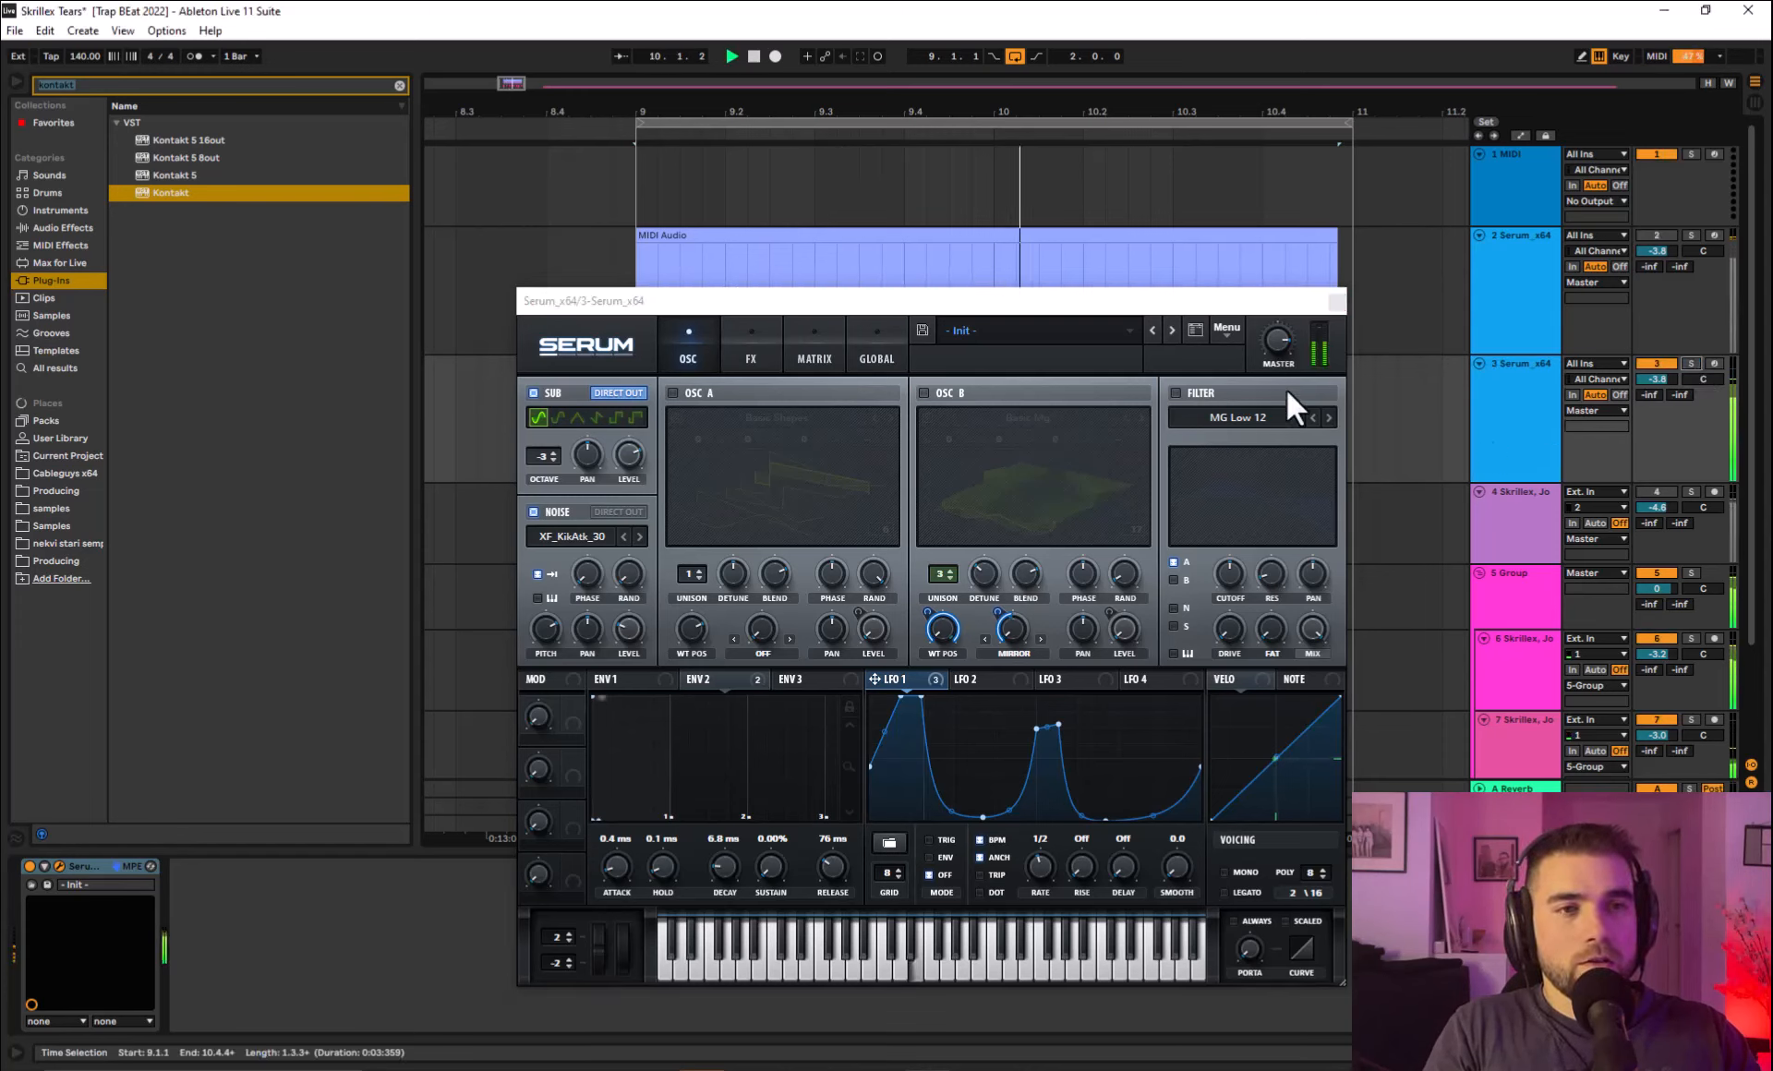
left_click_drag(1281, 342, 1308, 263)
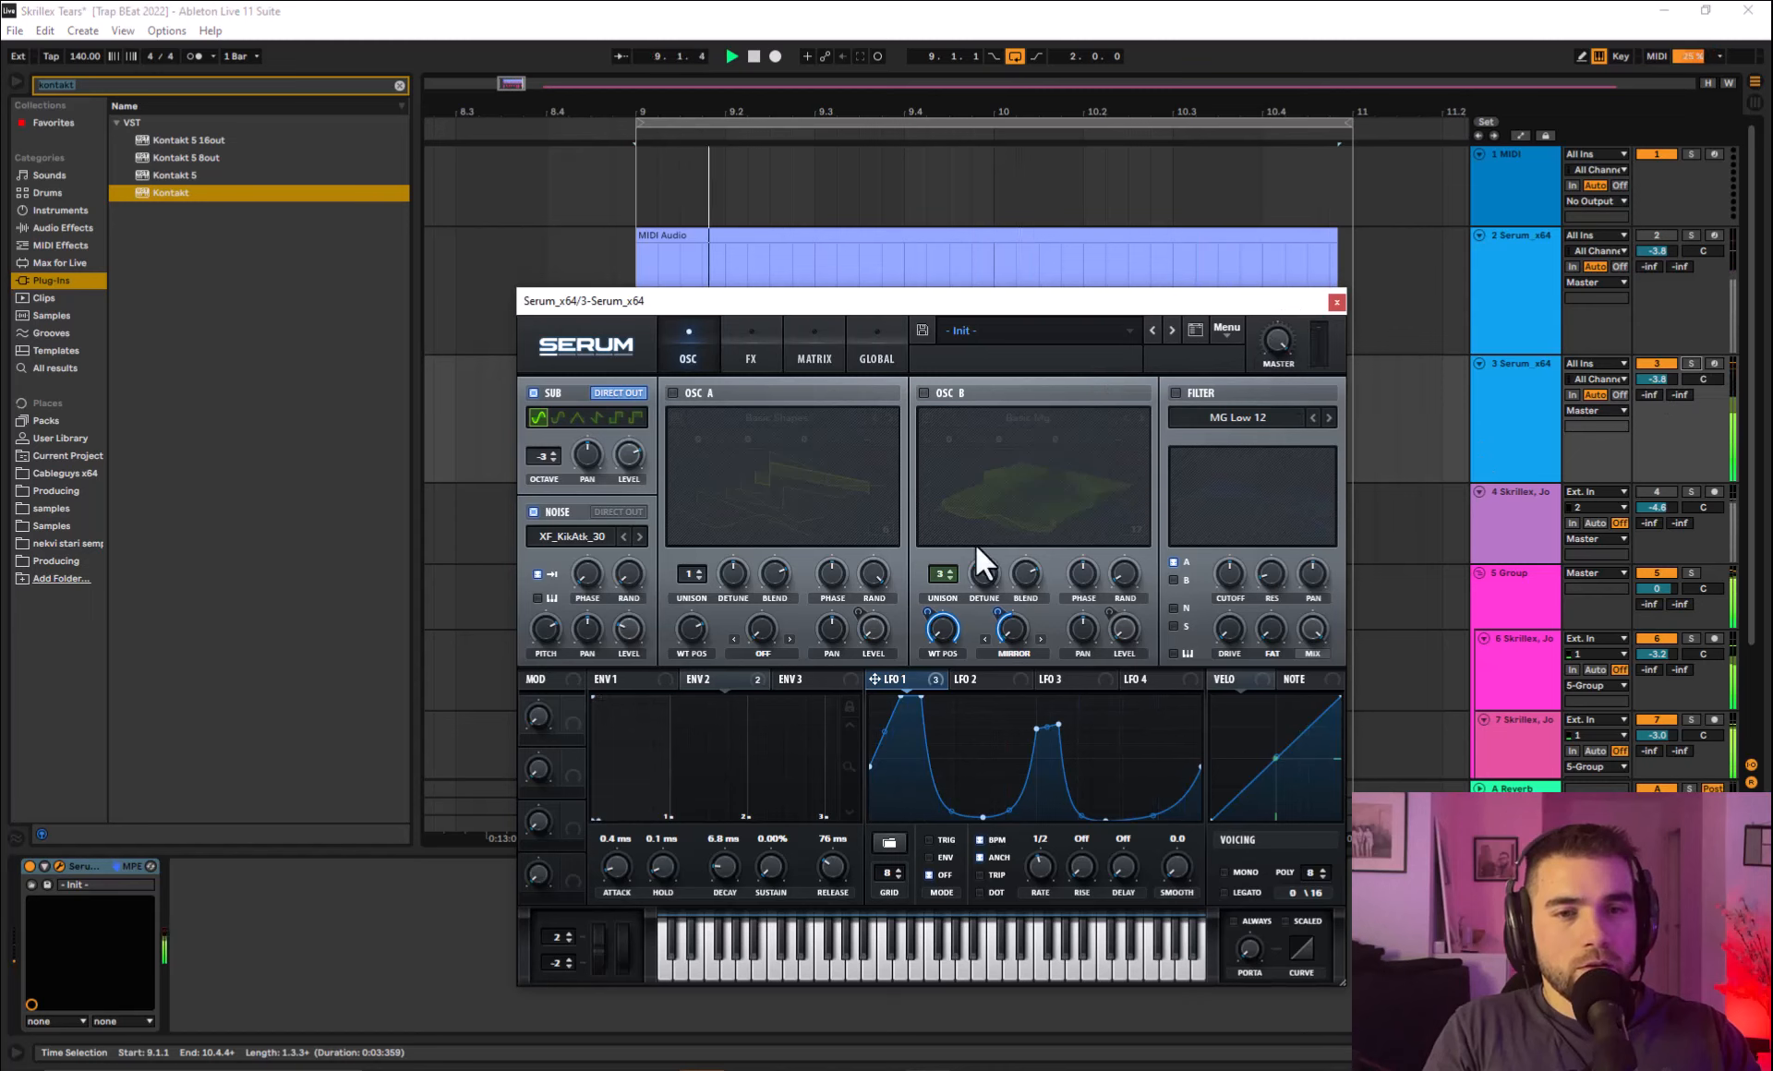
Re-enable oscillators A and B and switch off the noise oscillator.
left_click(673, 393)
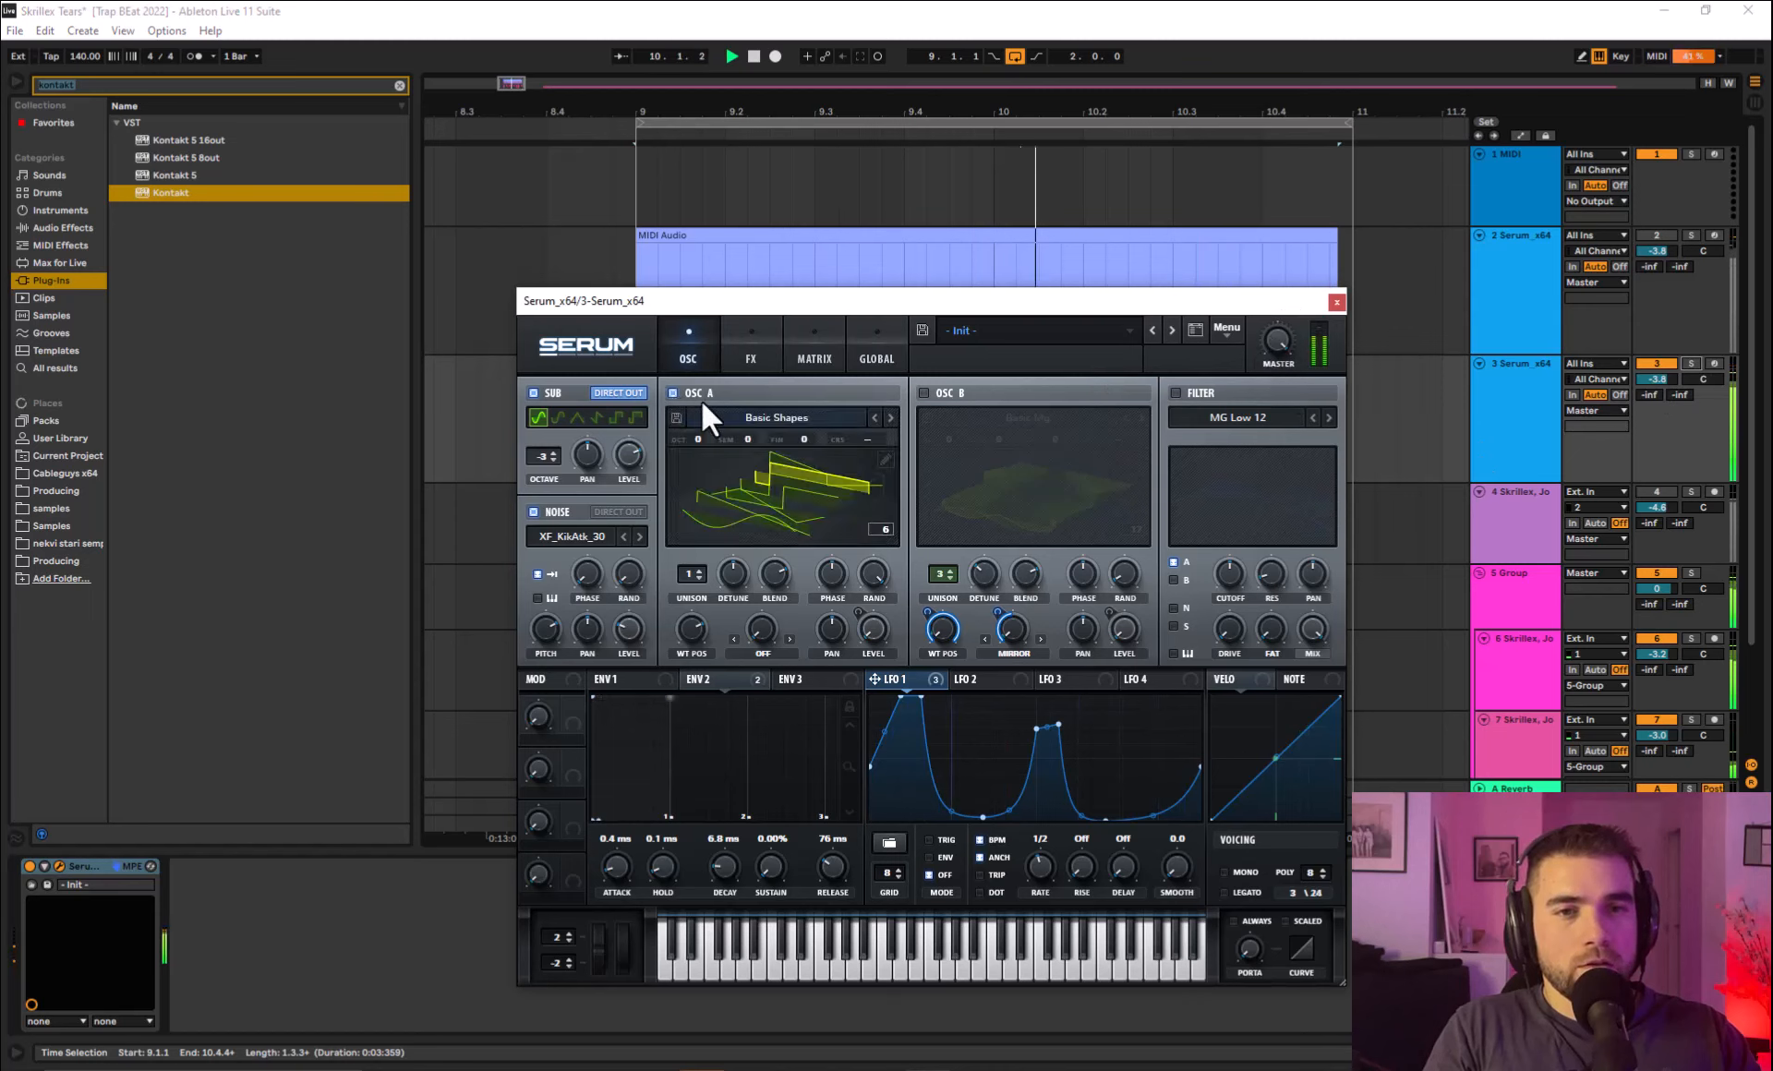
left_click(927, 392)
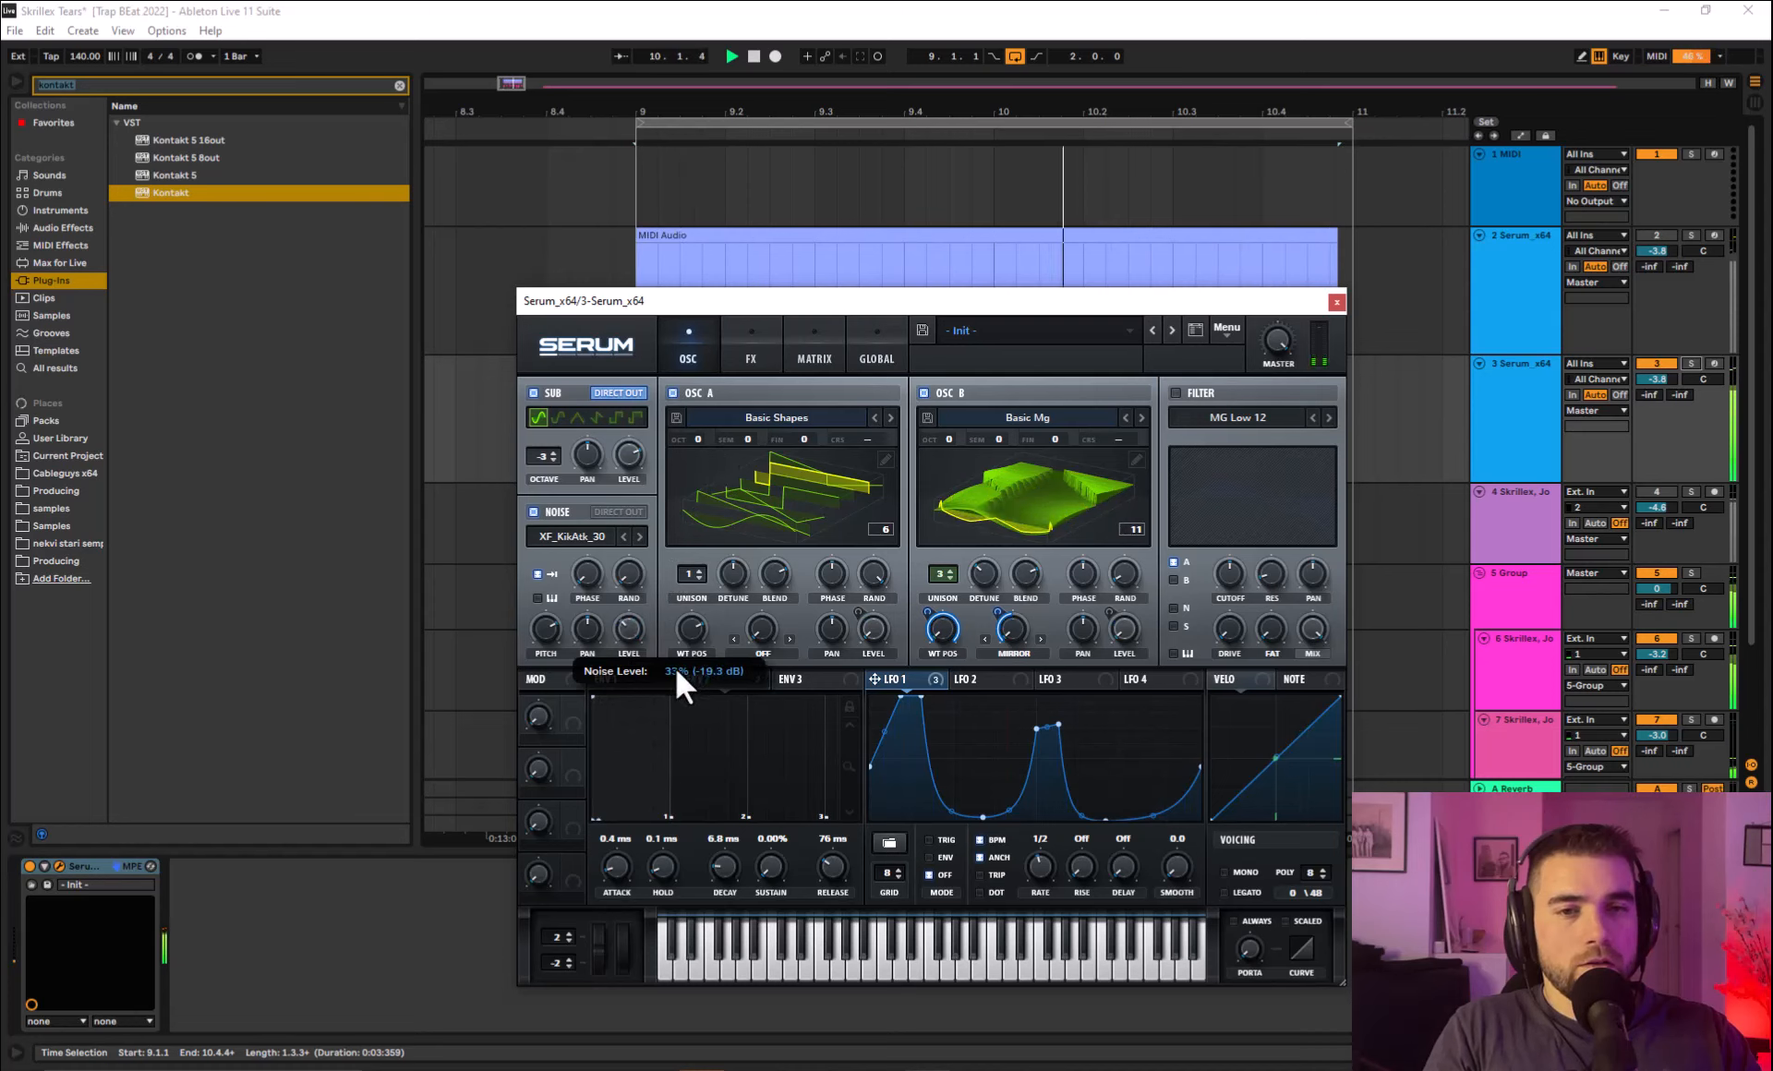
left_click(533, 512)
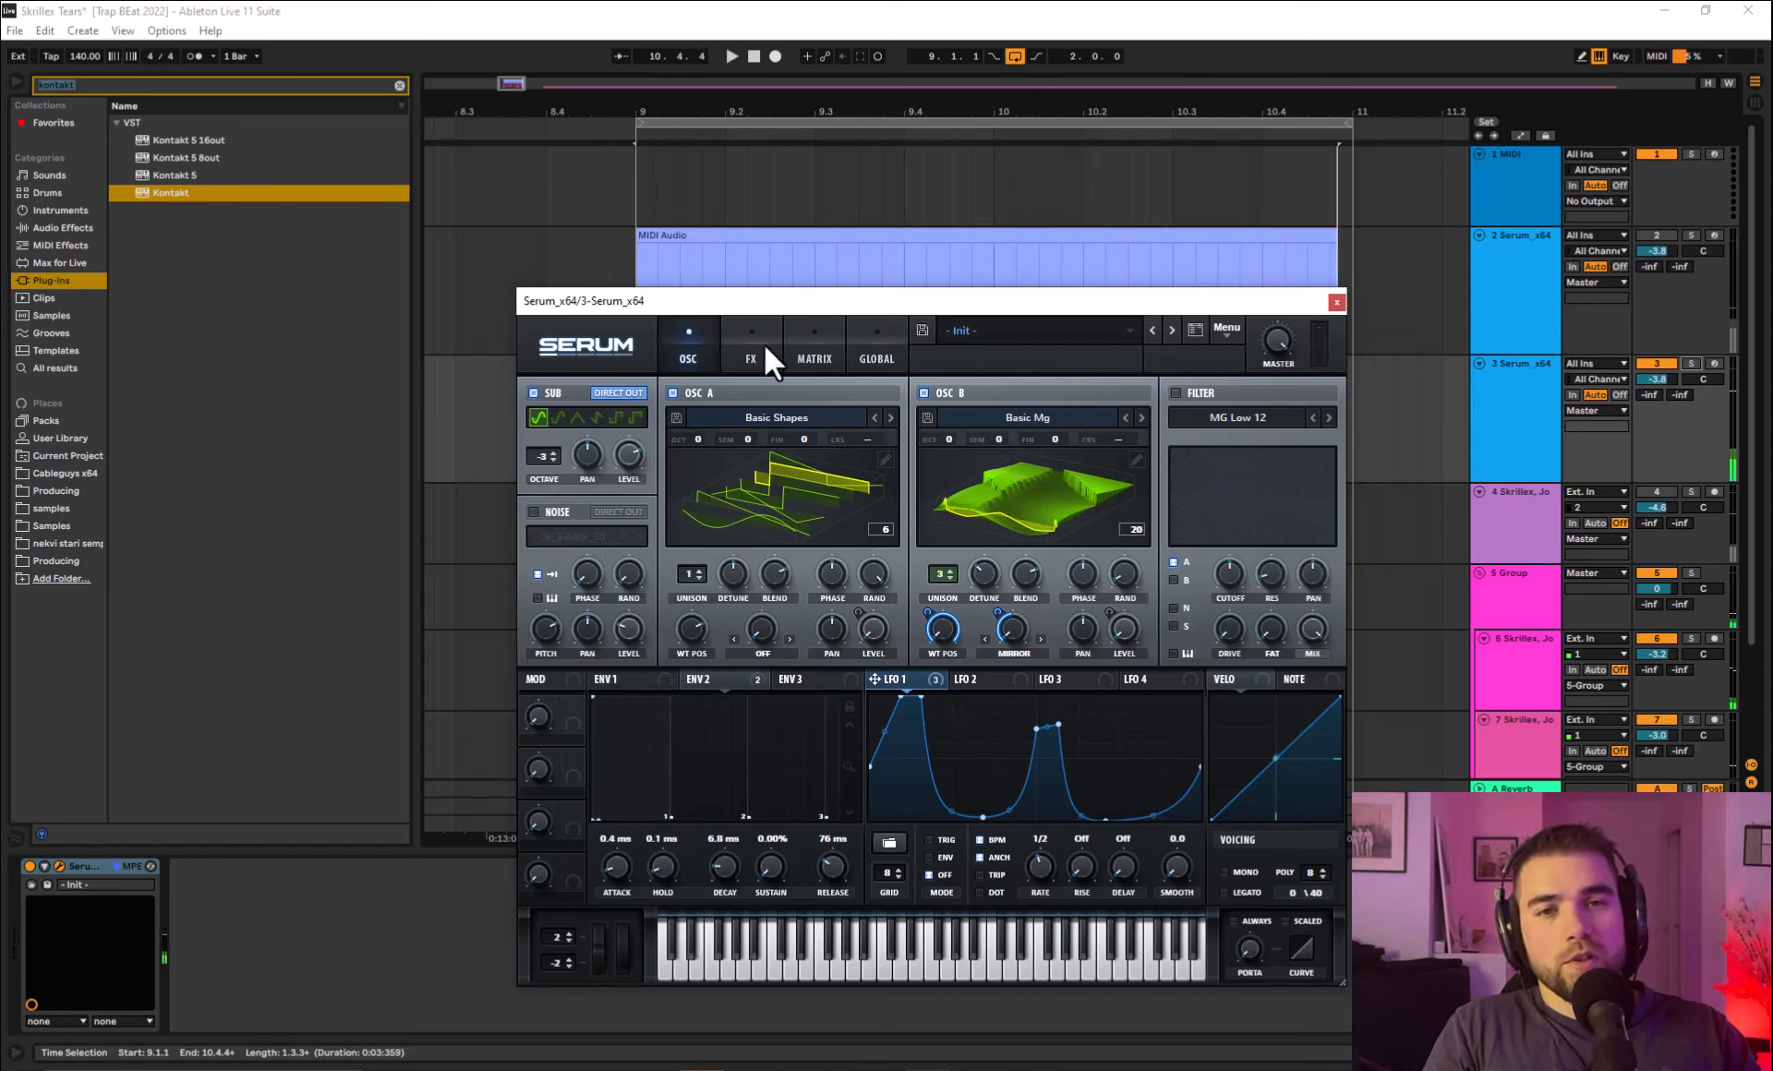
Enable the chorus effect ahead of the distortion in the effects chain and audition the soloed 3 Serum_x64 track.
left_click(729, 360)
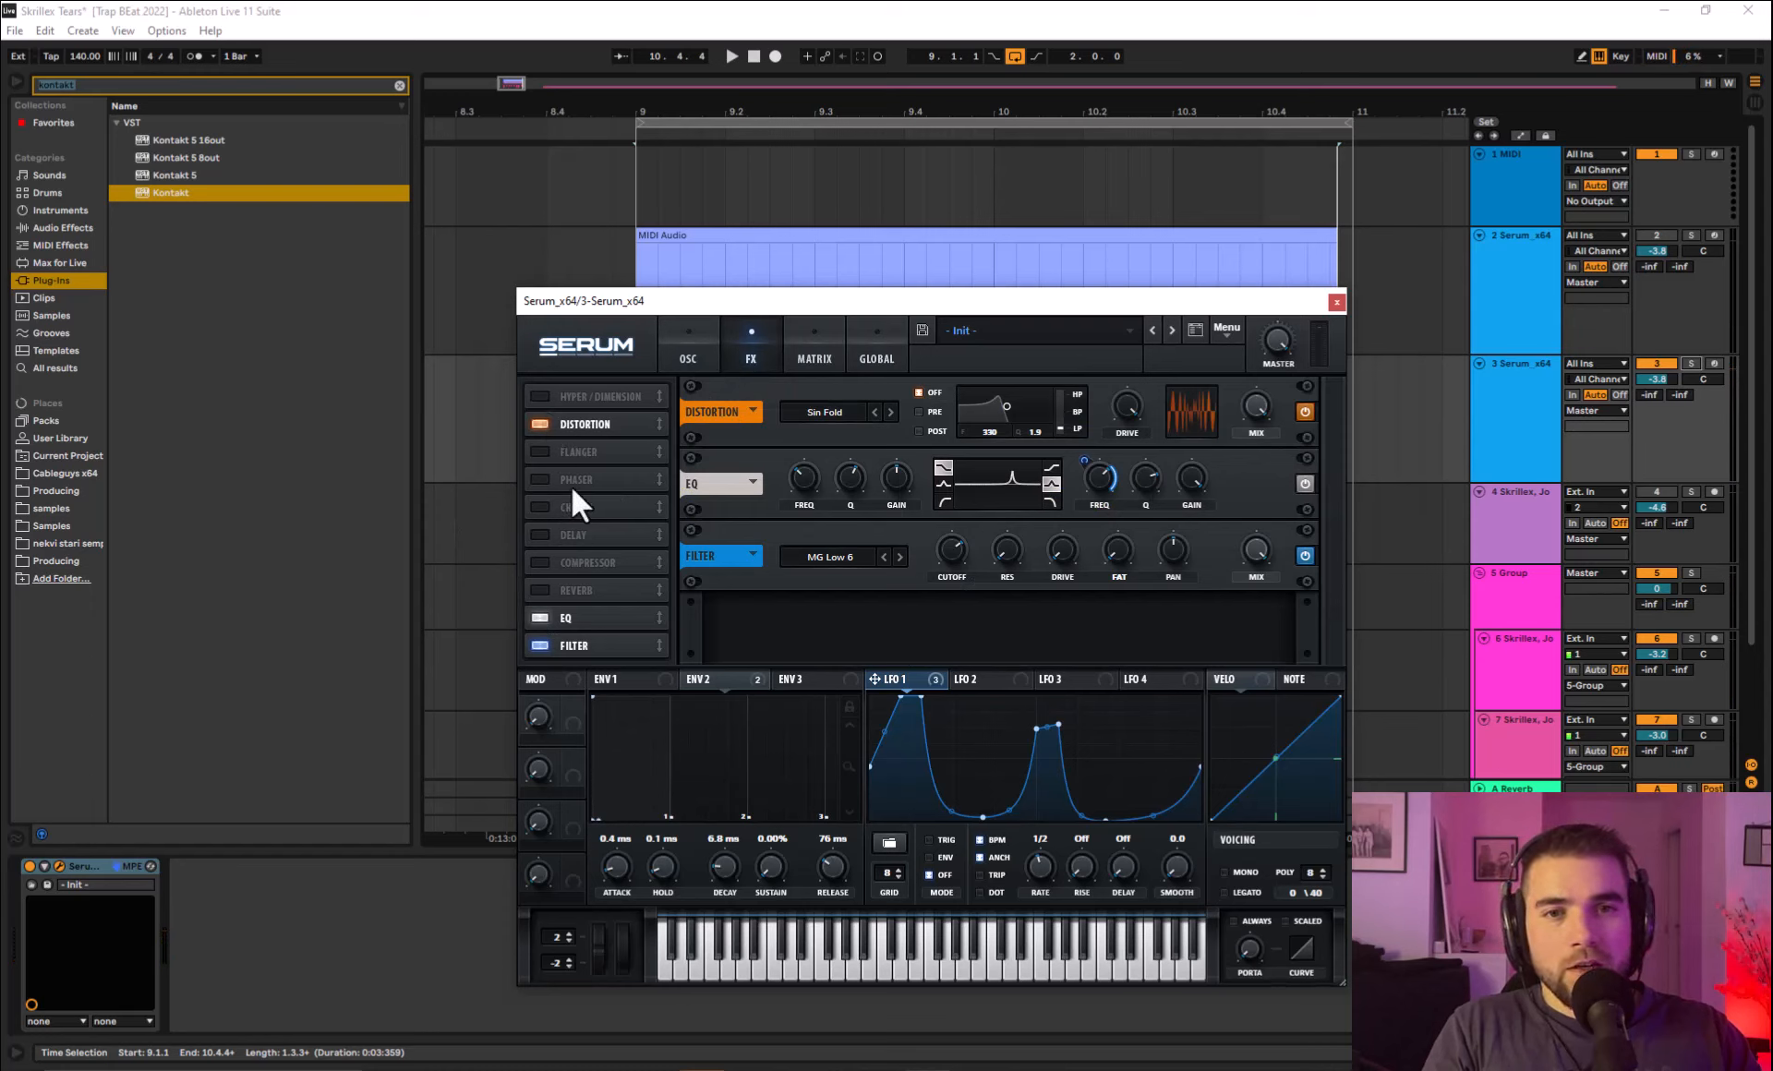
left_click(546, 507)
left_click_drag(572, 508, 617, 418)
left_click(1691, 362)
key("space")
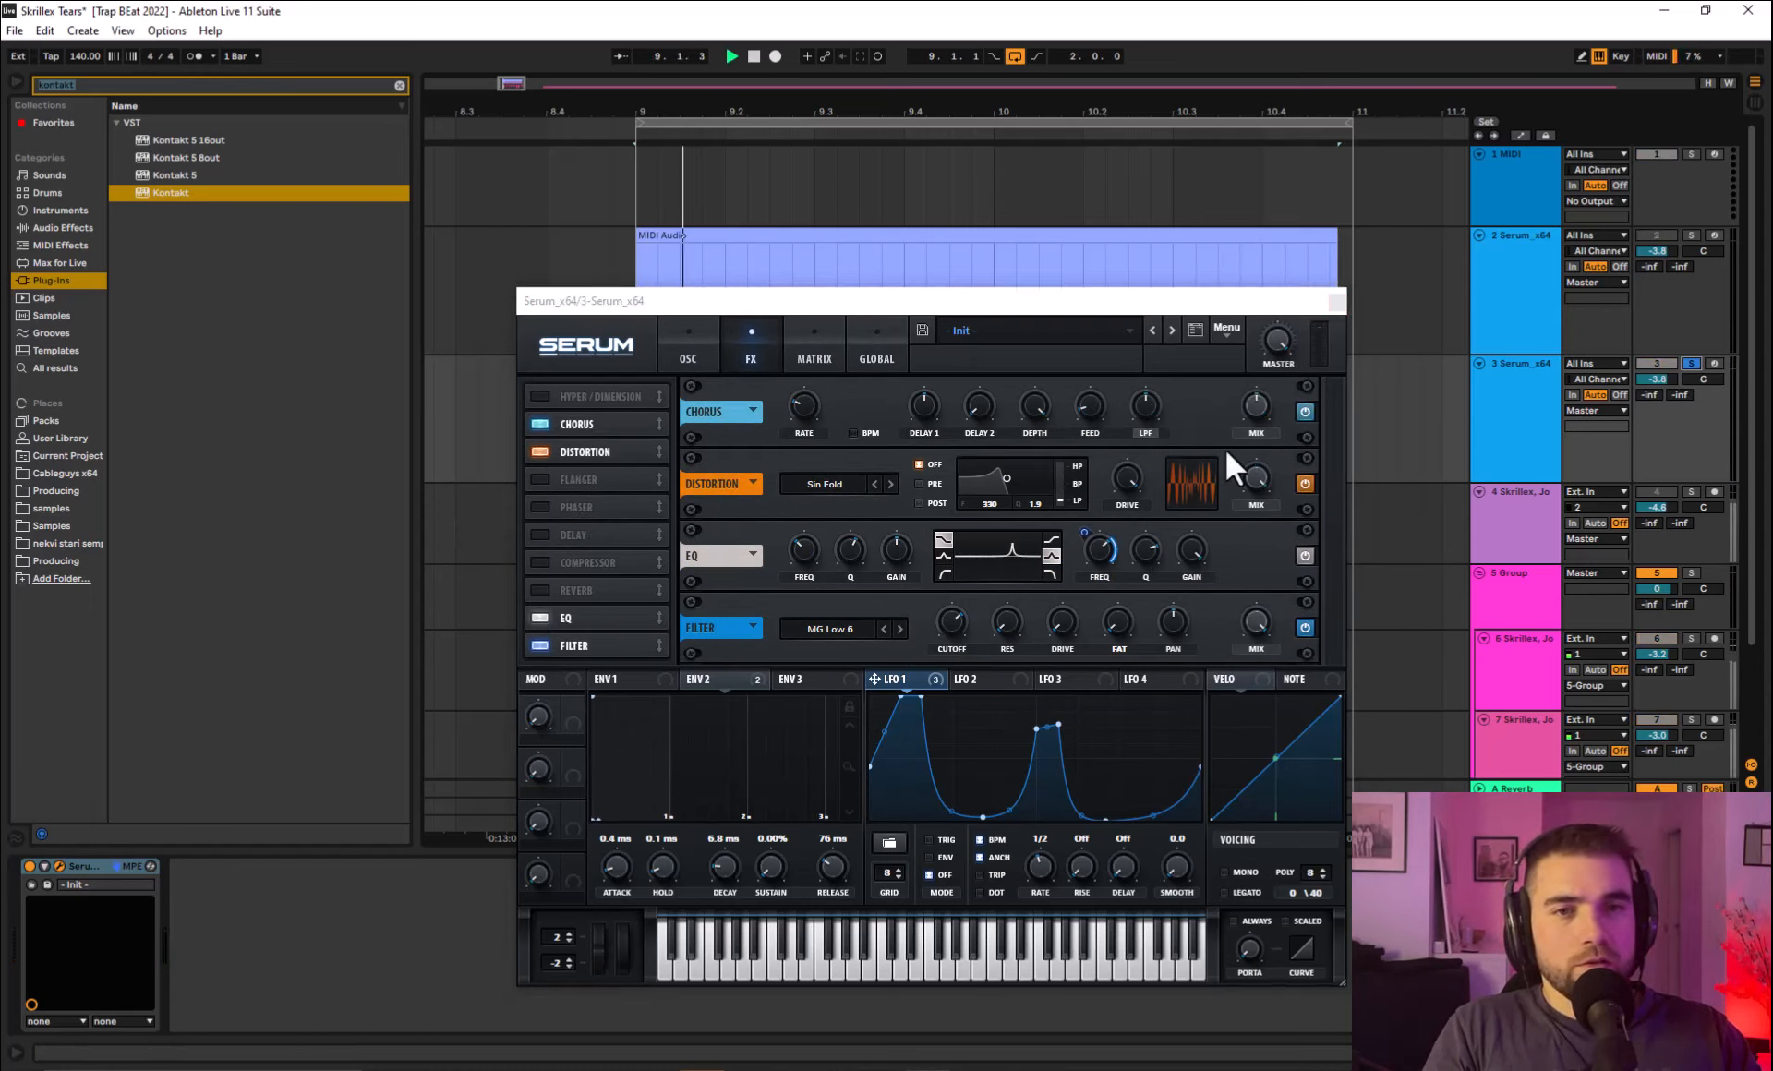
key("space")
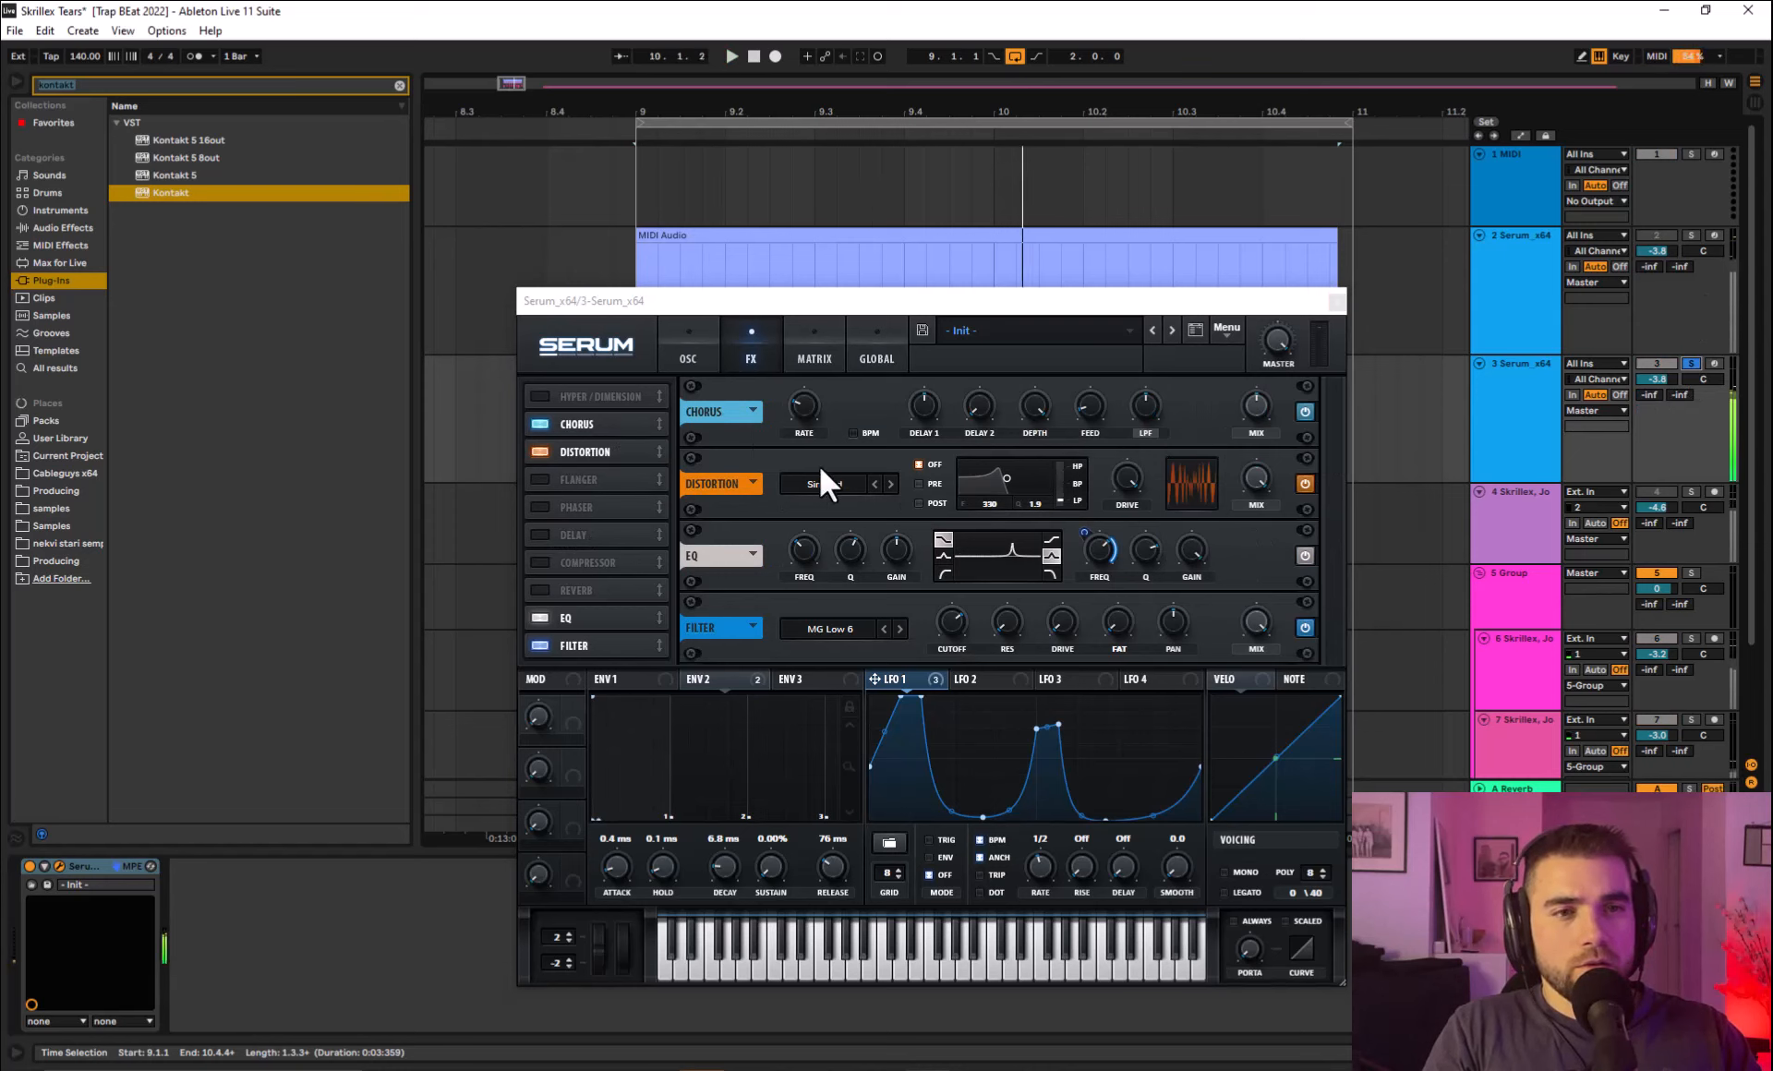
Set the chorus delay to 0.1 ms and depth to 0.0 ms, and raise the feedback while auditioning the loop with a 100% mix.
left_click(927, 412)
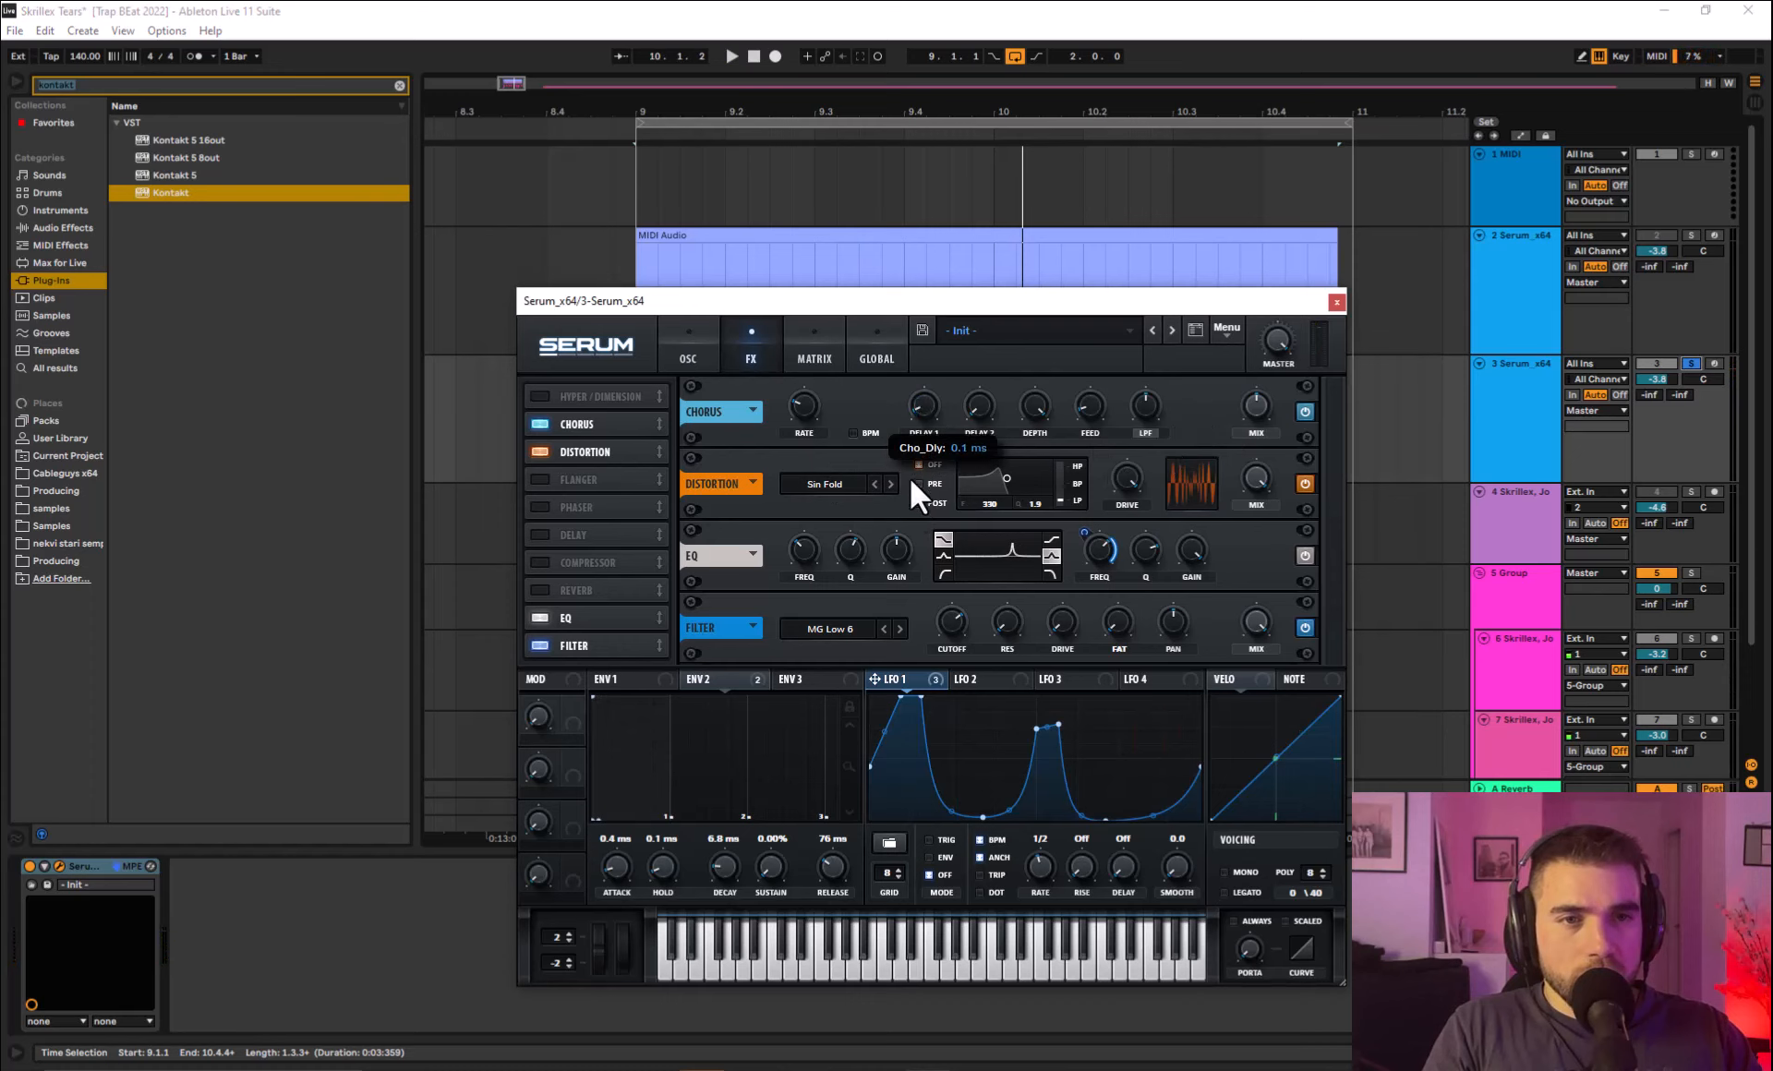
left_click_drag(1036, 404, 1001, 593)
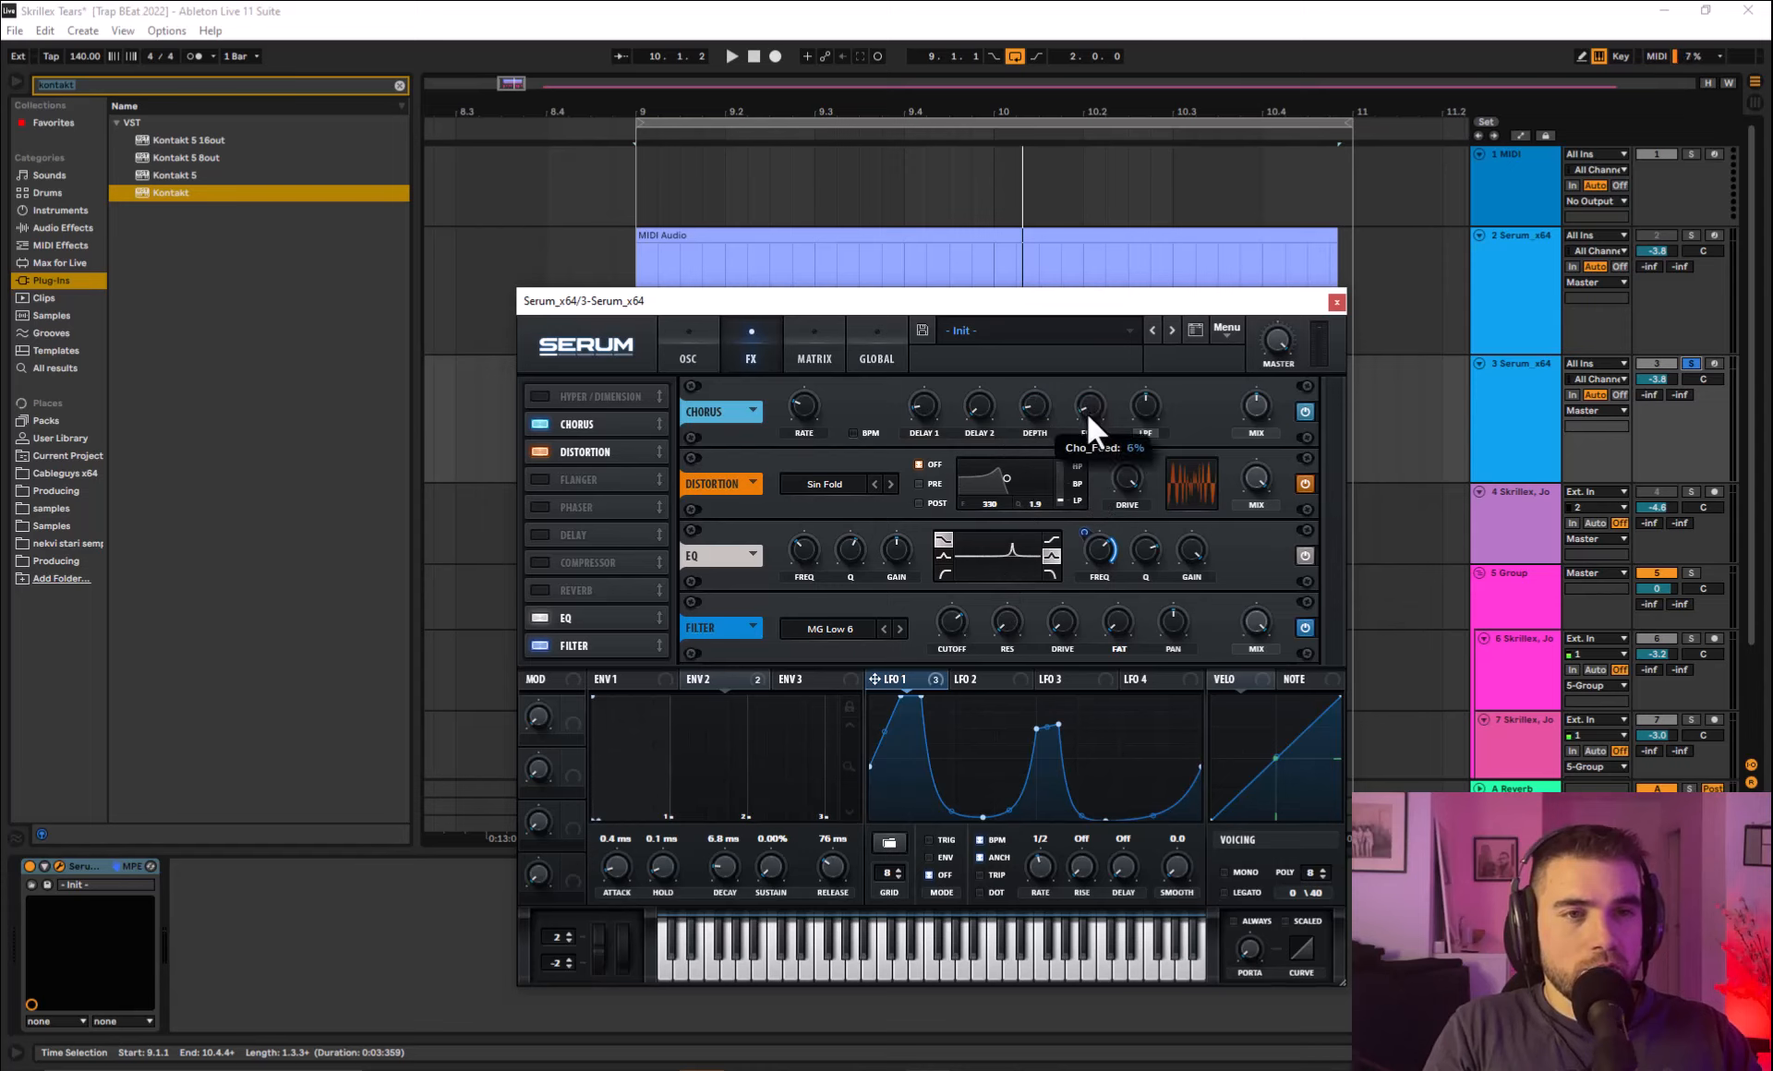
key("space")
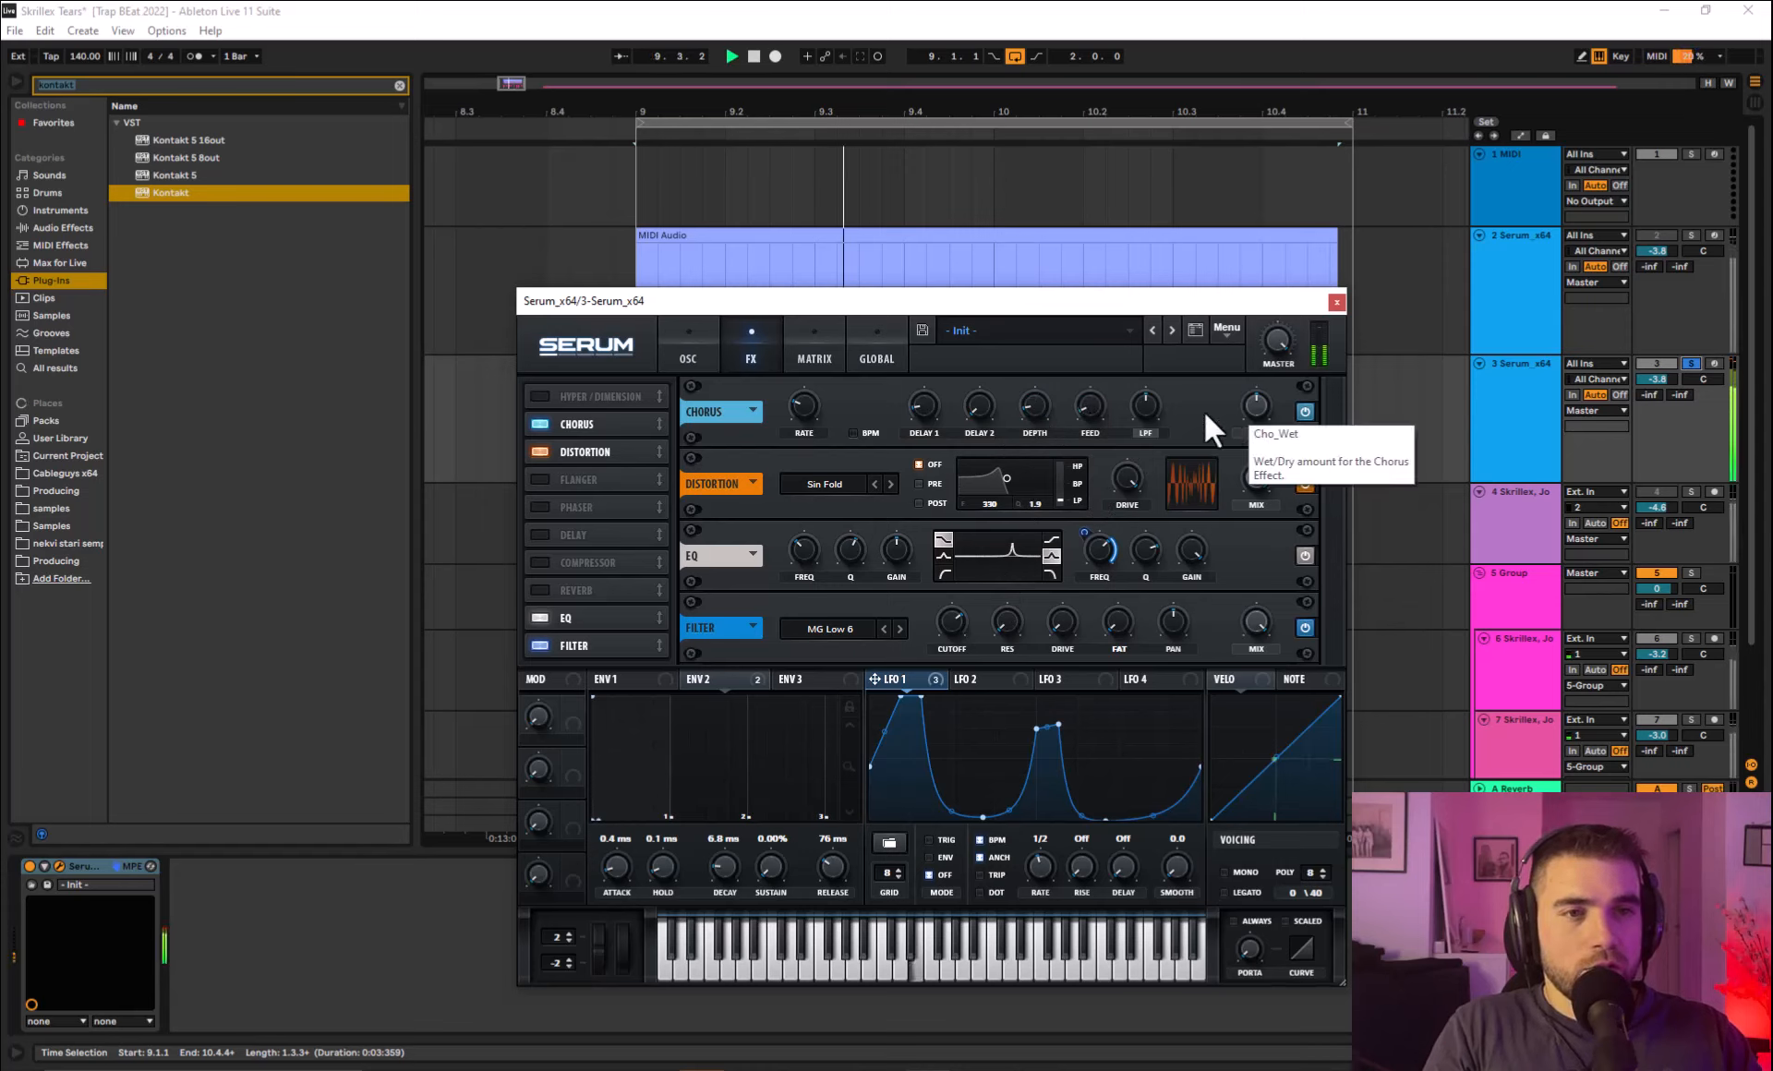
left_click_drag(1258, 404, 1317, 209)
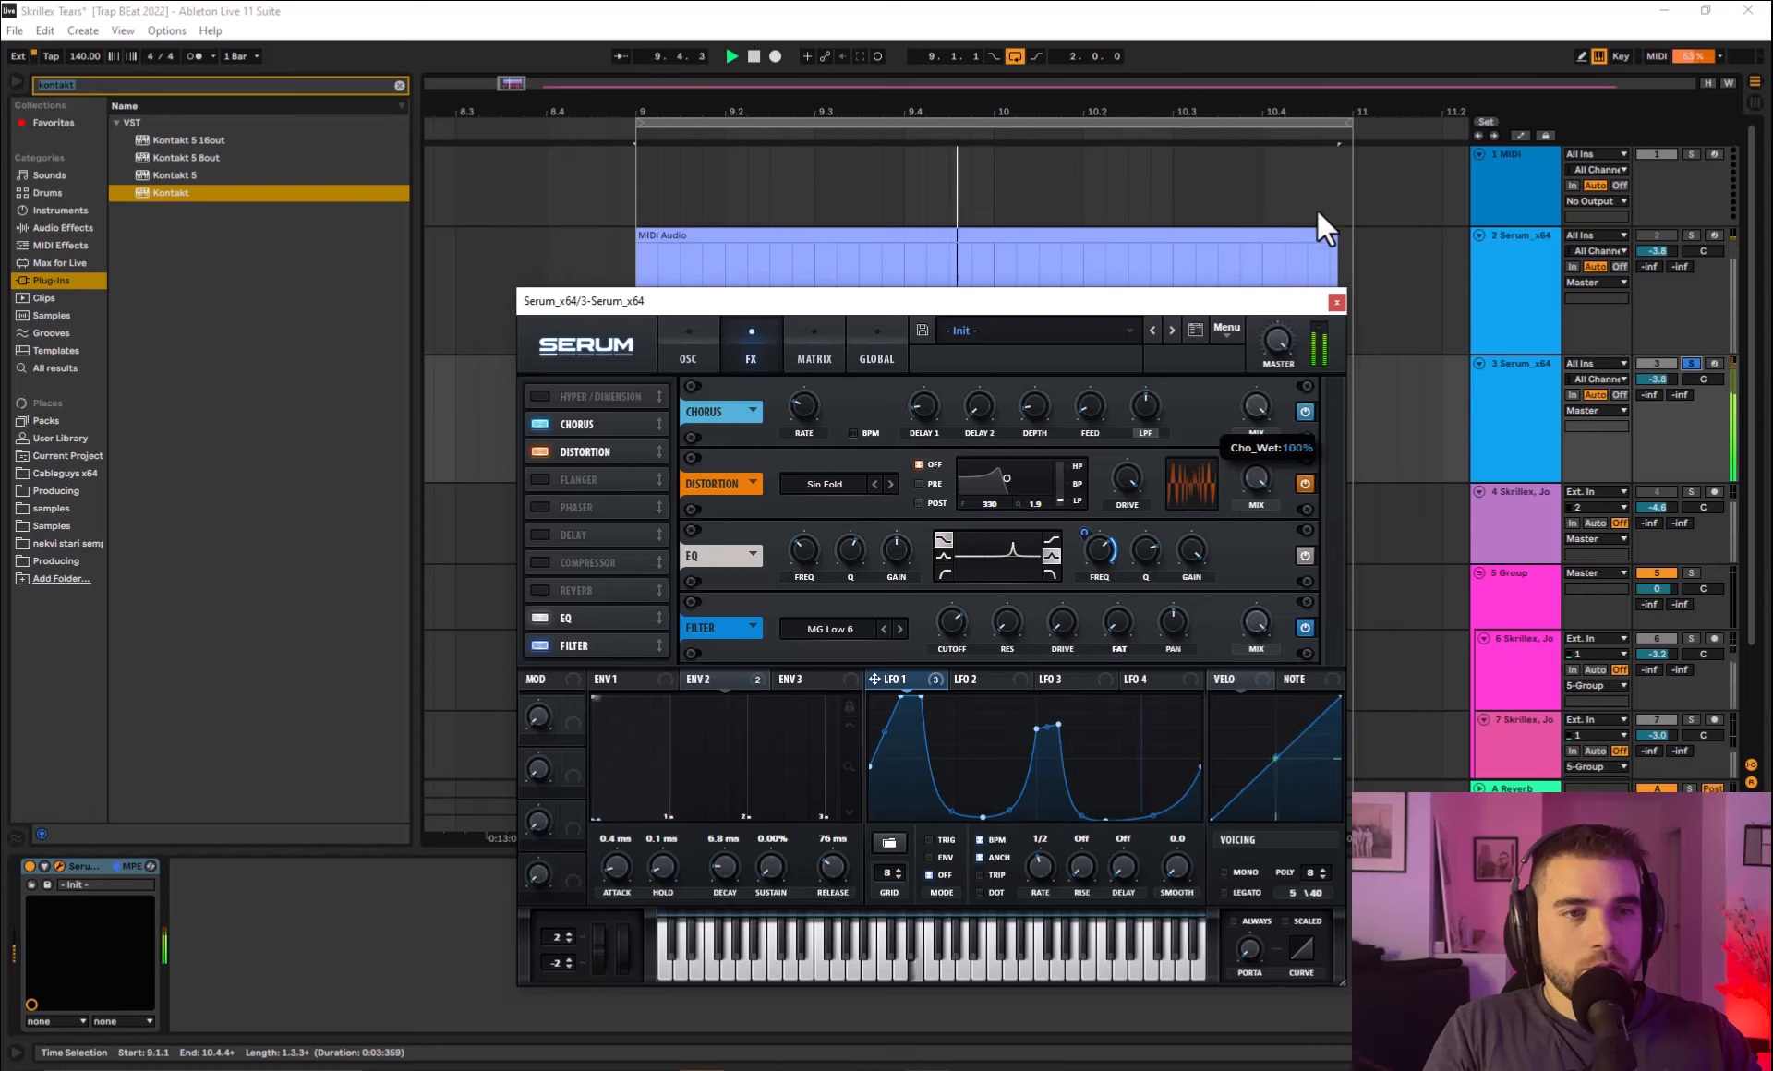
left_click_drag(1081, 414, 1029, 496)
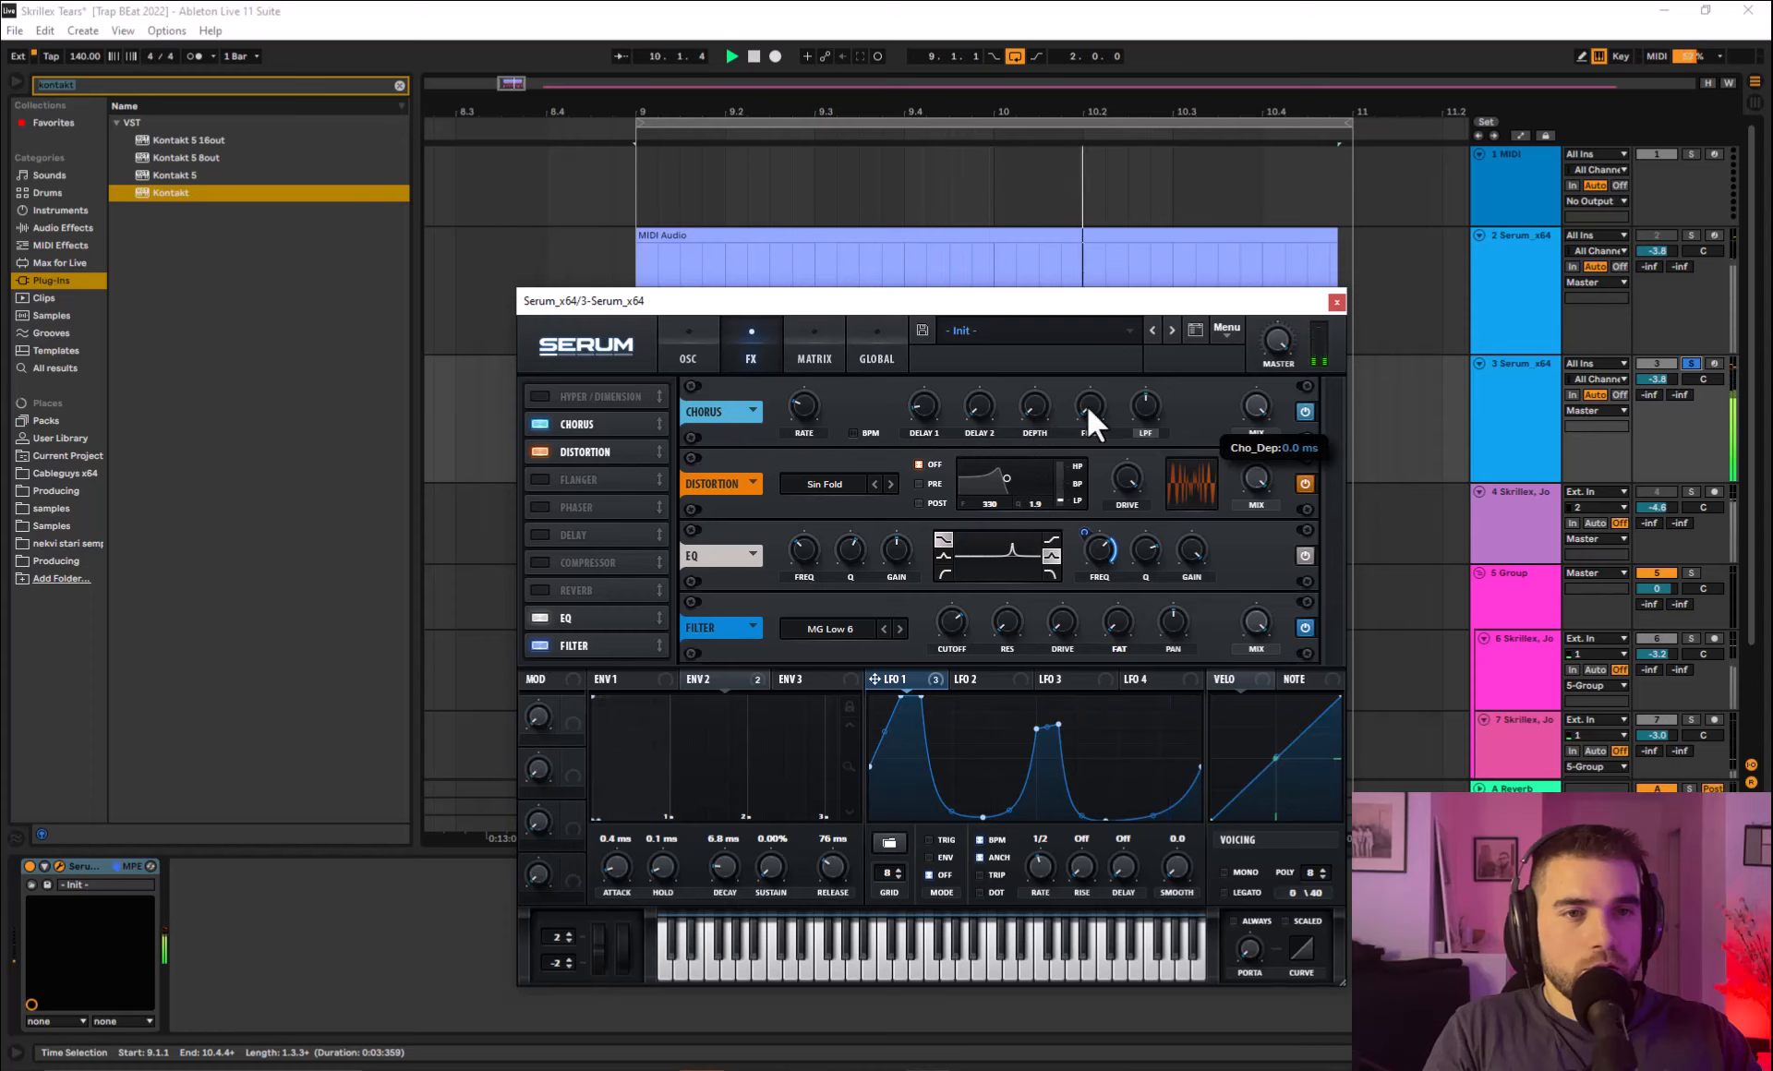
left_click_drag(1086, 403, 1116, 341)
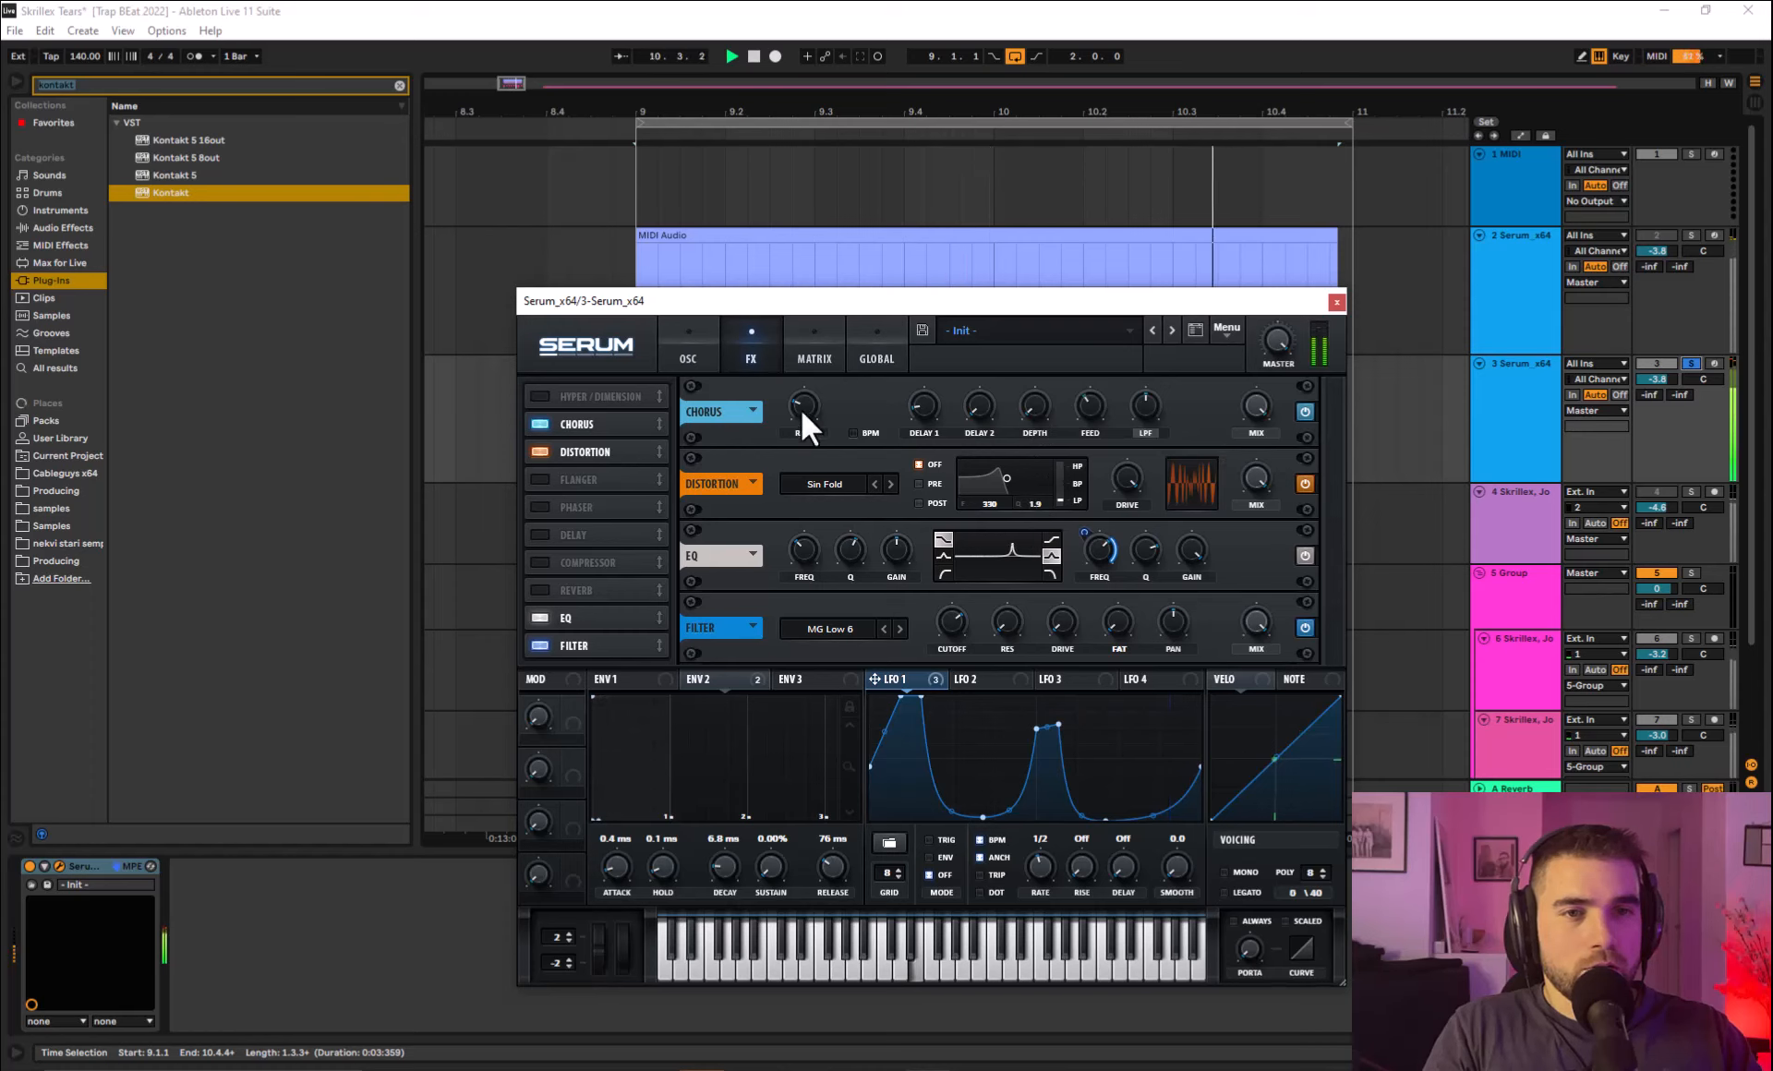
Adjust the chorus rate, compare the loop at 0% wet, and set the chorus mix to about 50%.
left_click_drag(801, 413, 1221, 651)
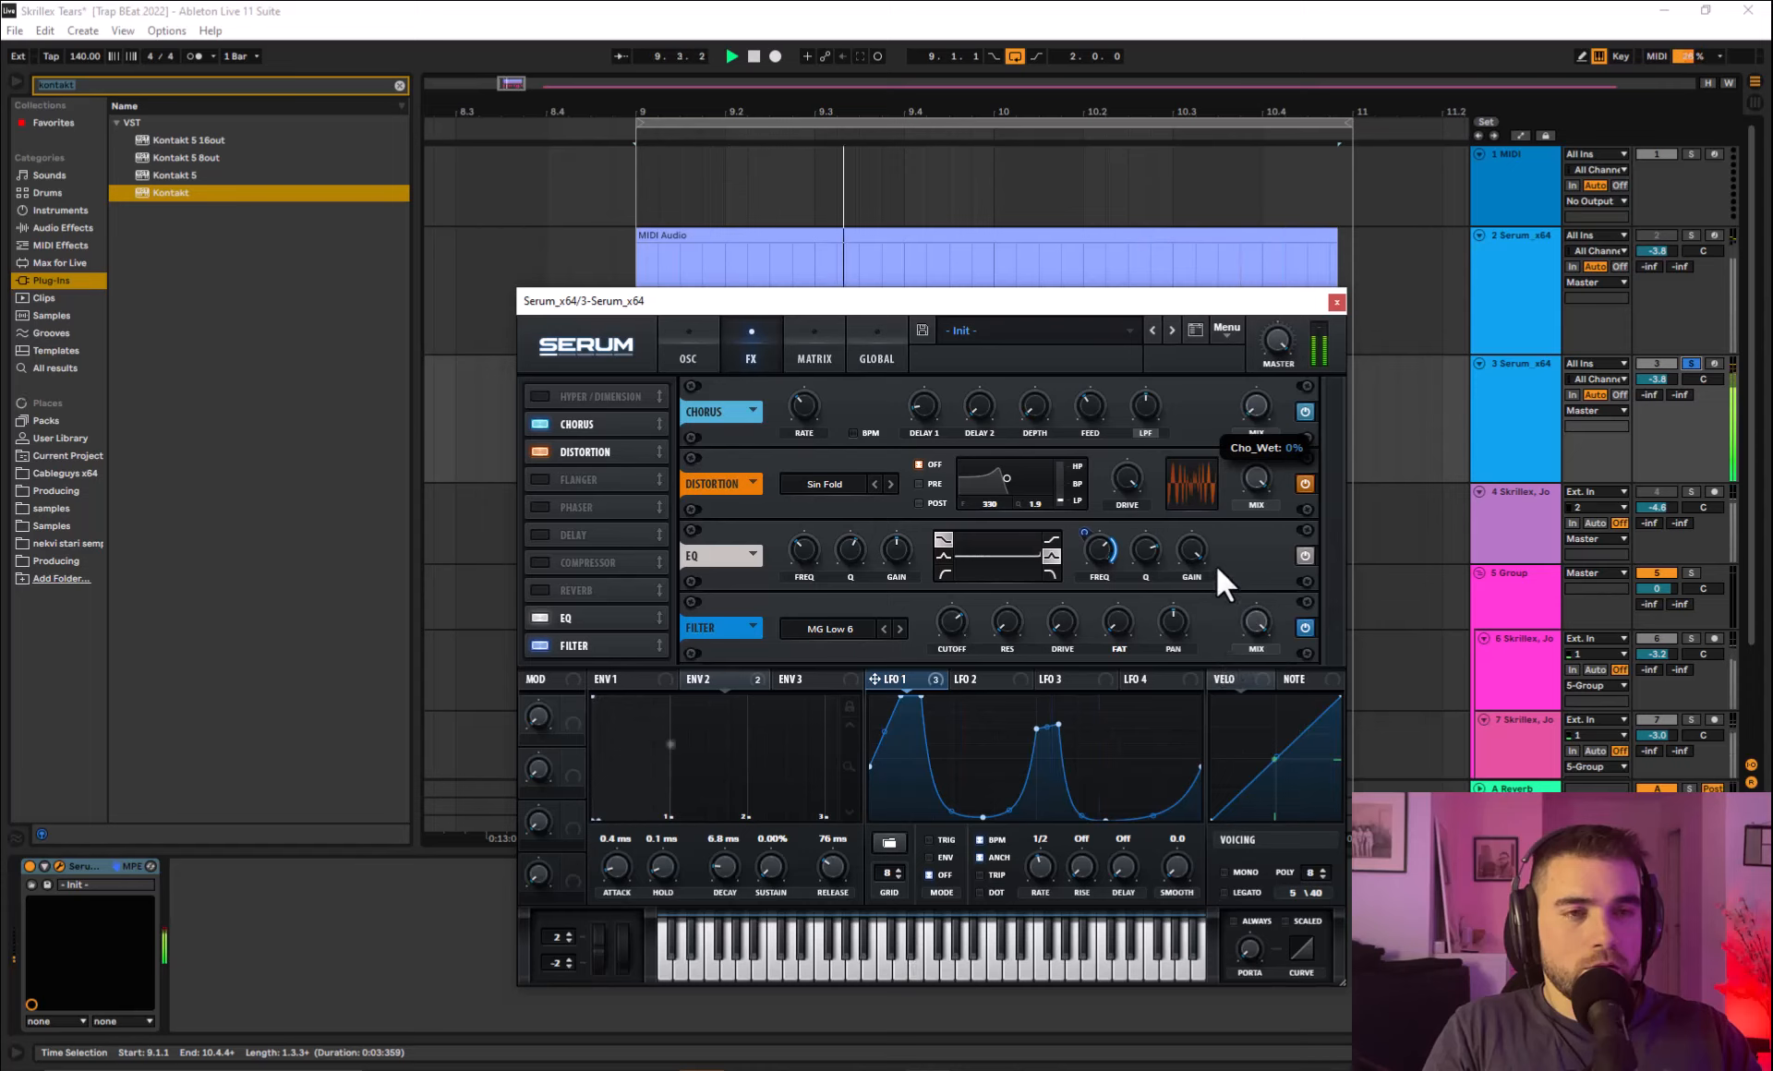
left_click_drag(1217, 569, 1232, 494)
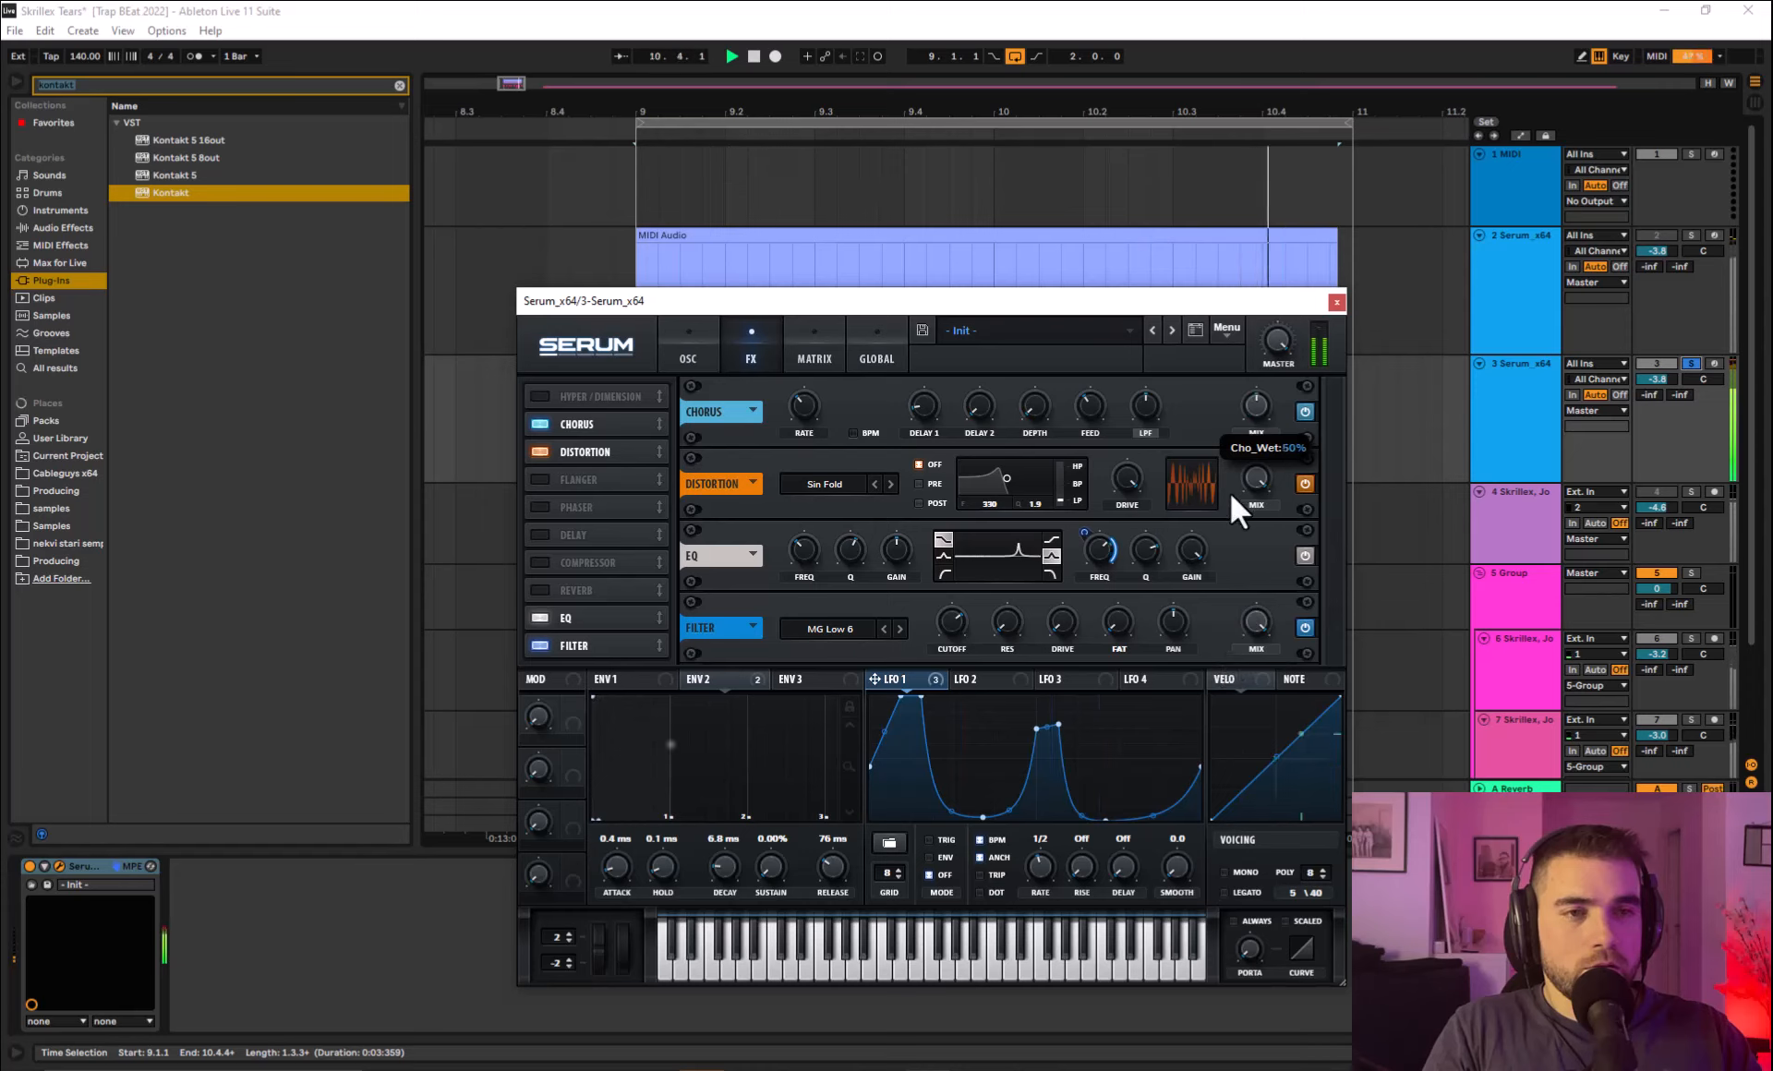
key("space")
mouse_move(1046, 403)
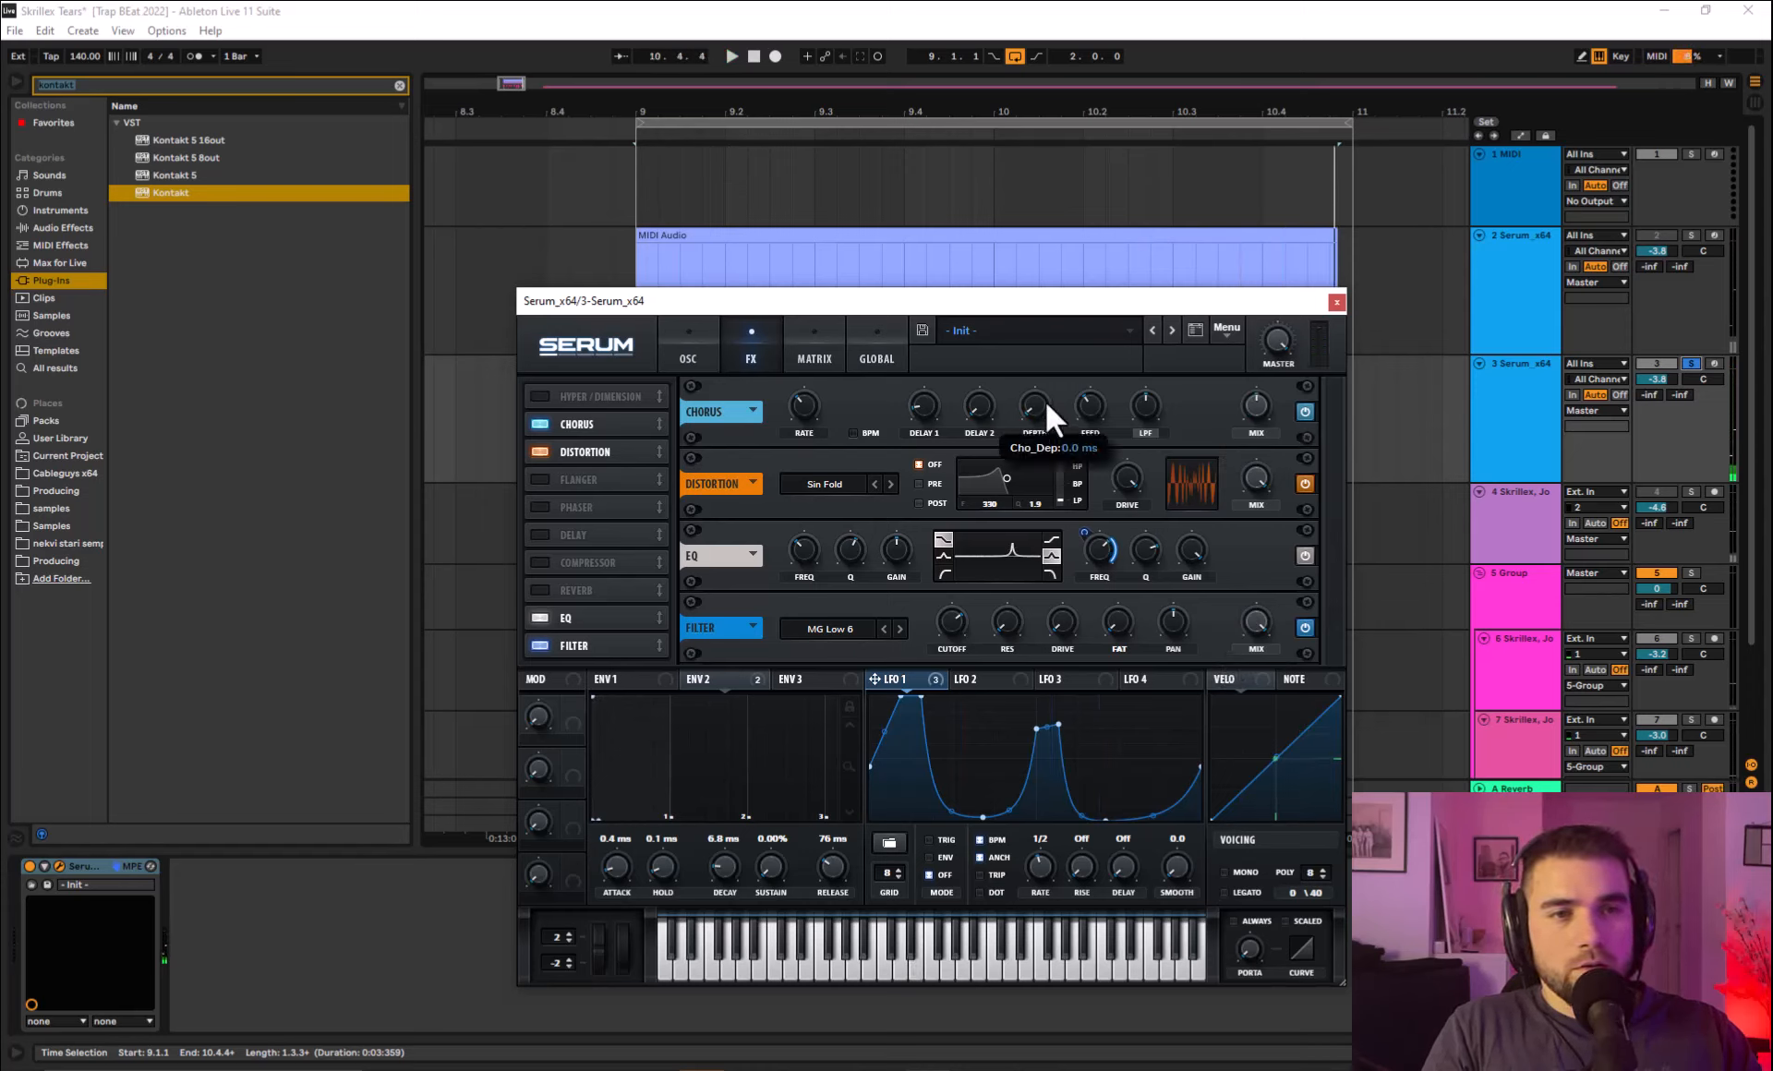
key("space")
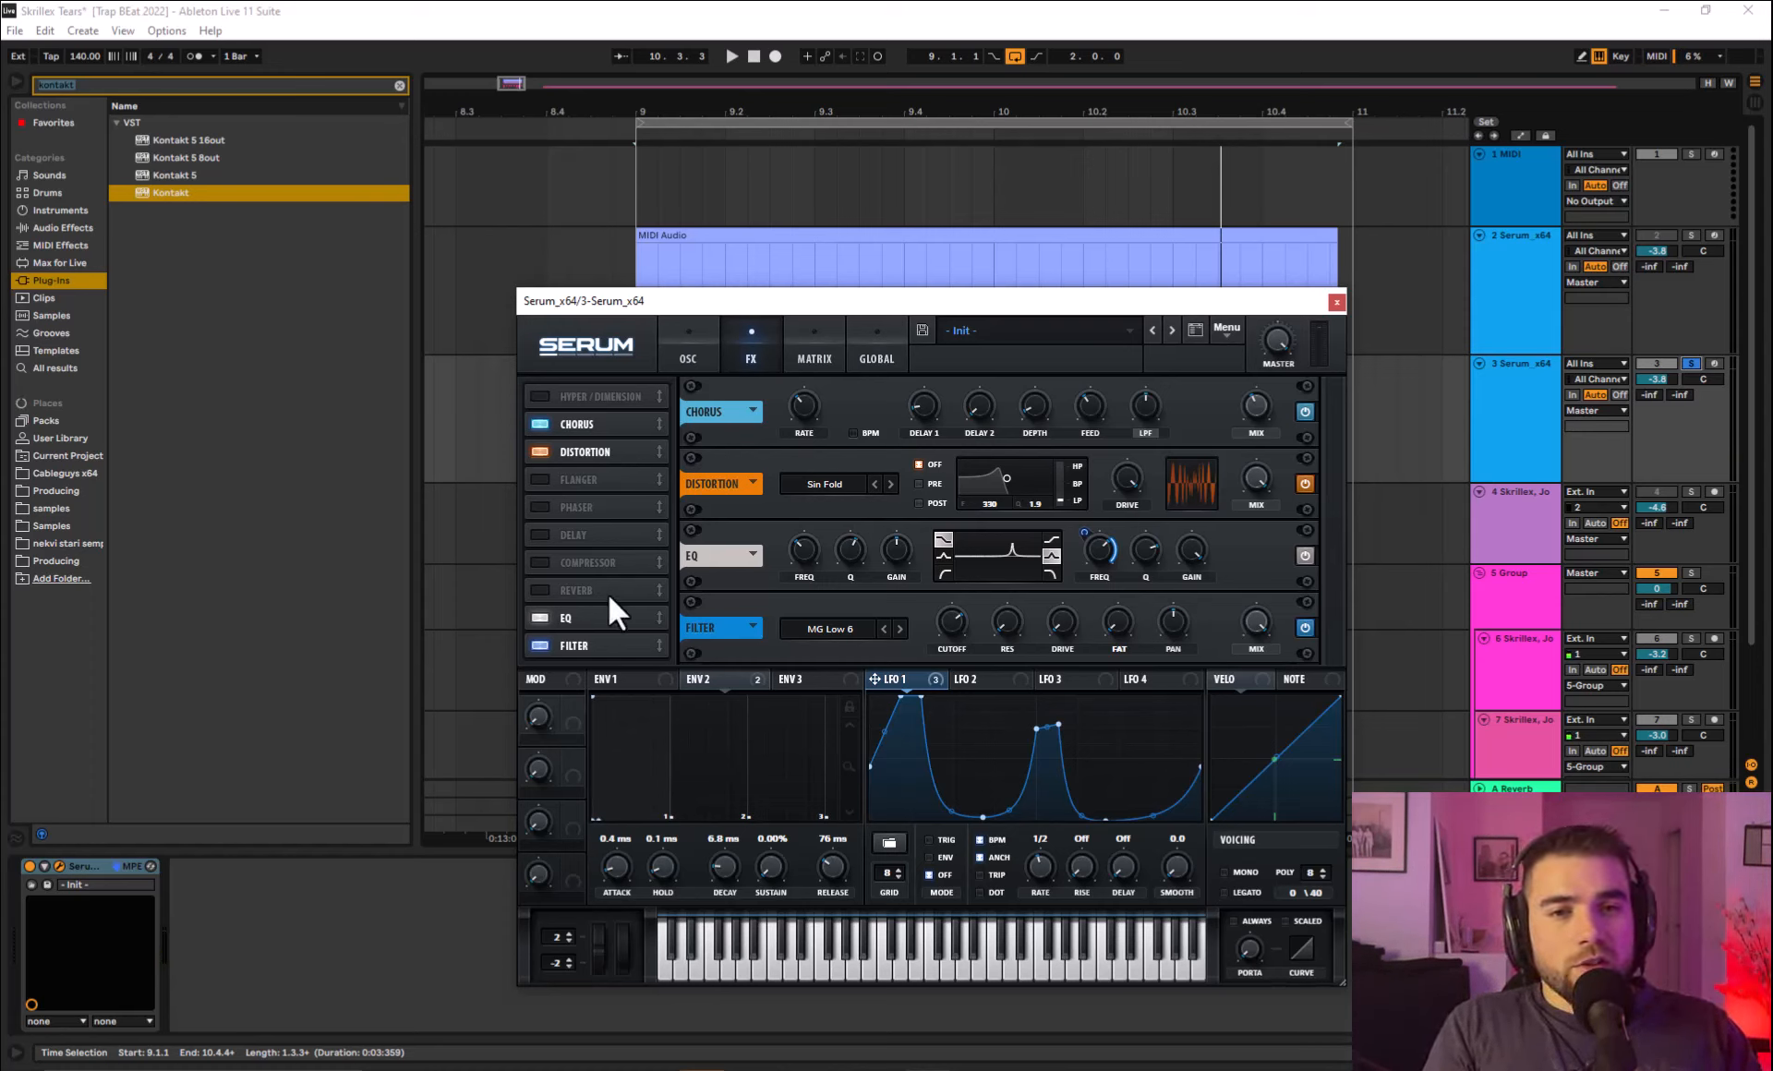
Enable the reverb in hall mode, set its decay to 1.2 s, raise the low cut, and reduce the size.
left_click(543, 592)
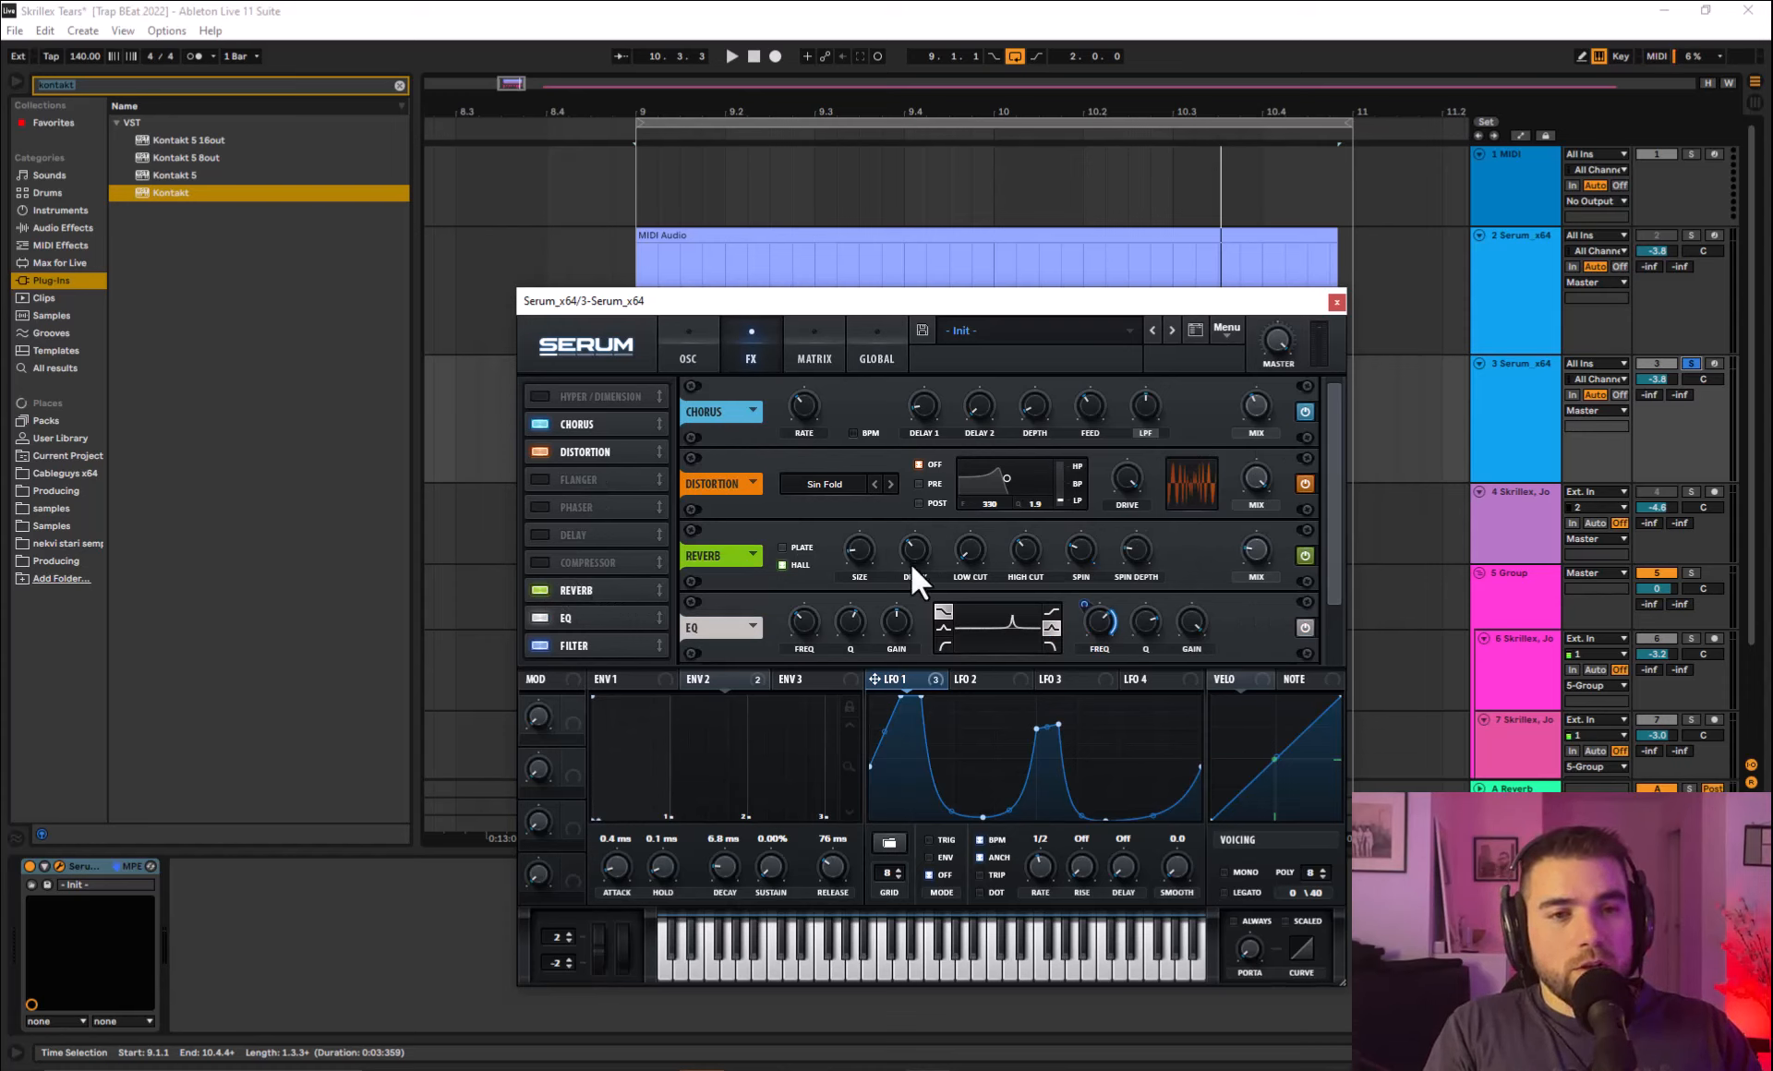
left_click_drag(911, 562, 898, 618)
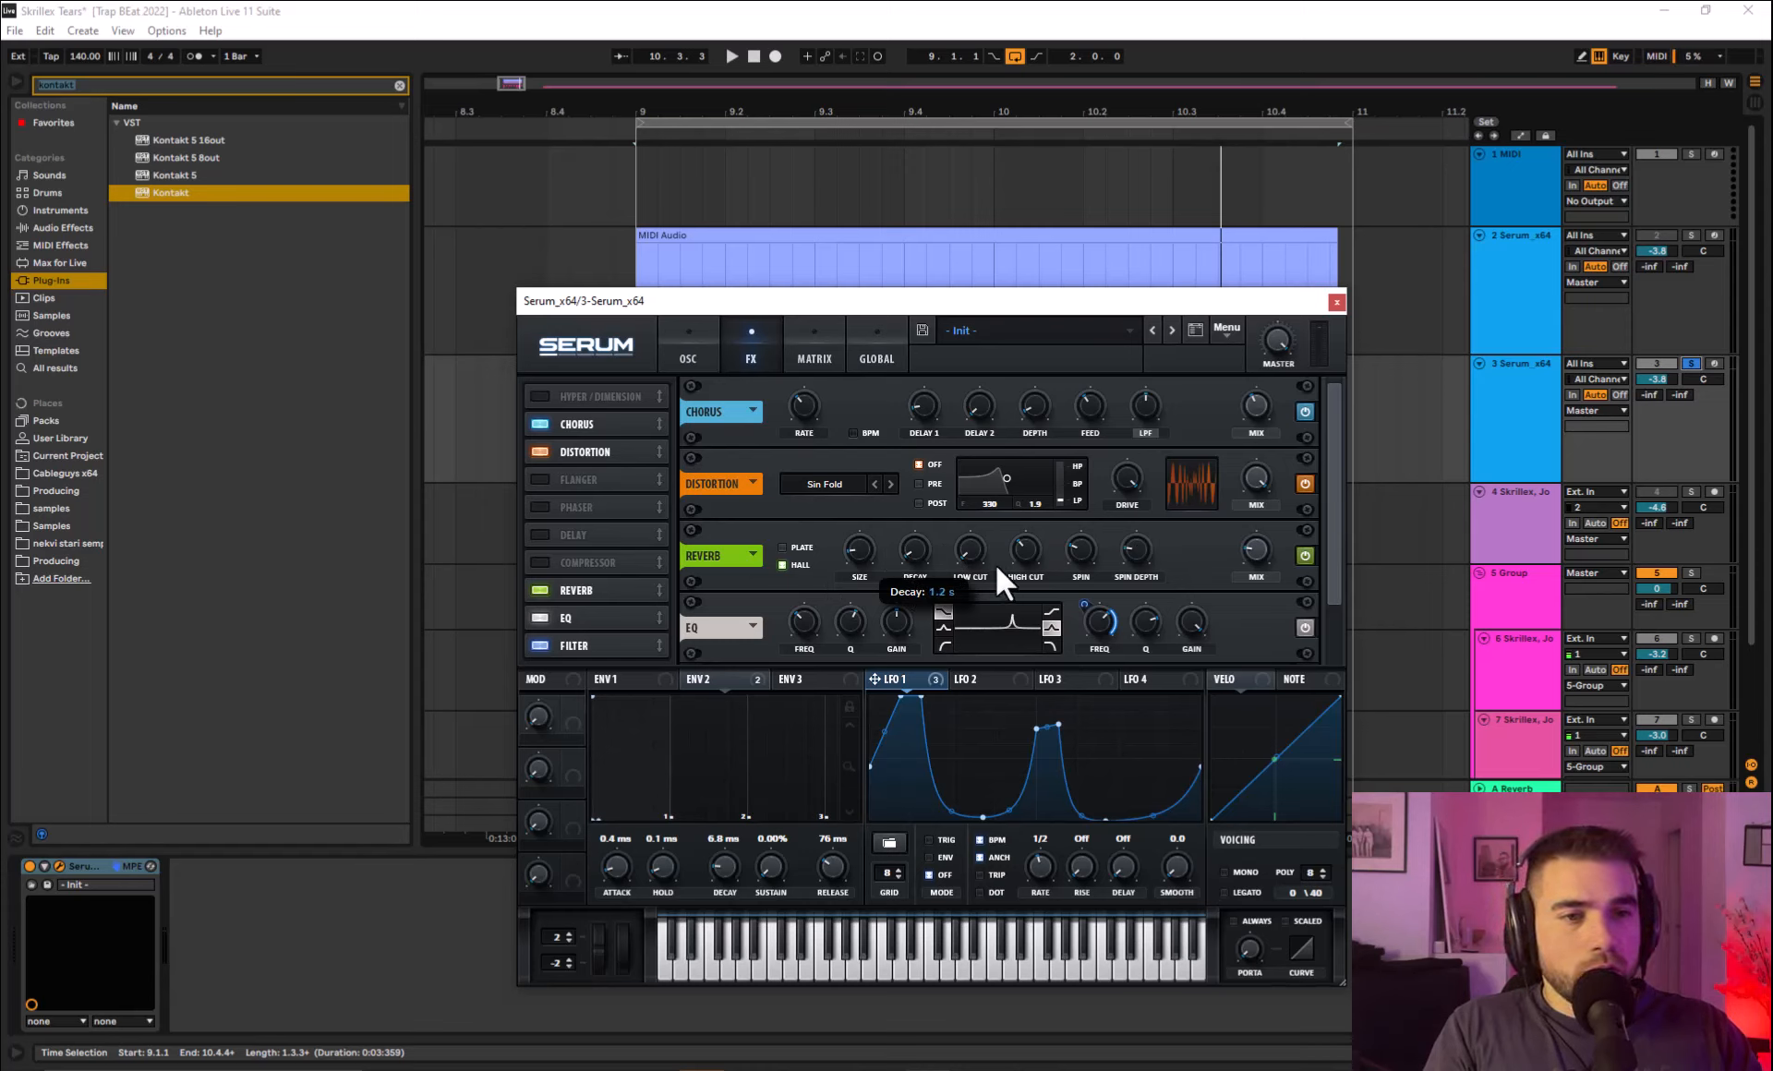
left_click_drag(977, 548, 1008, 472)
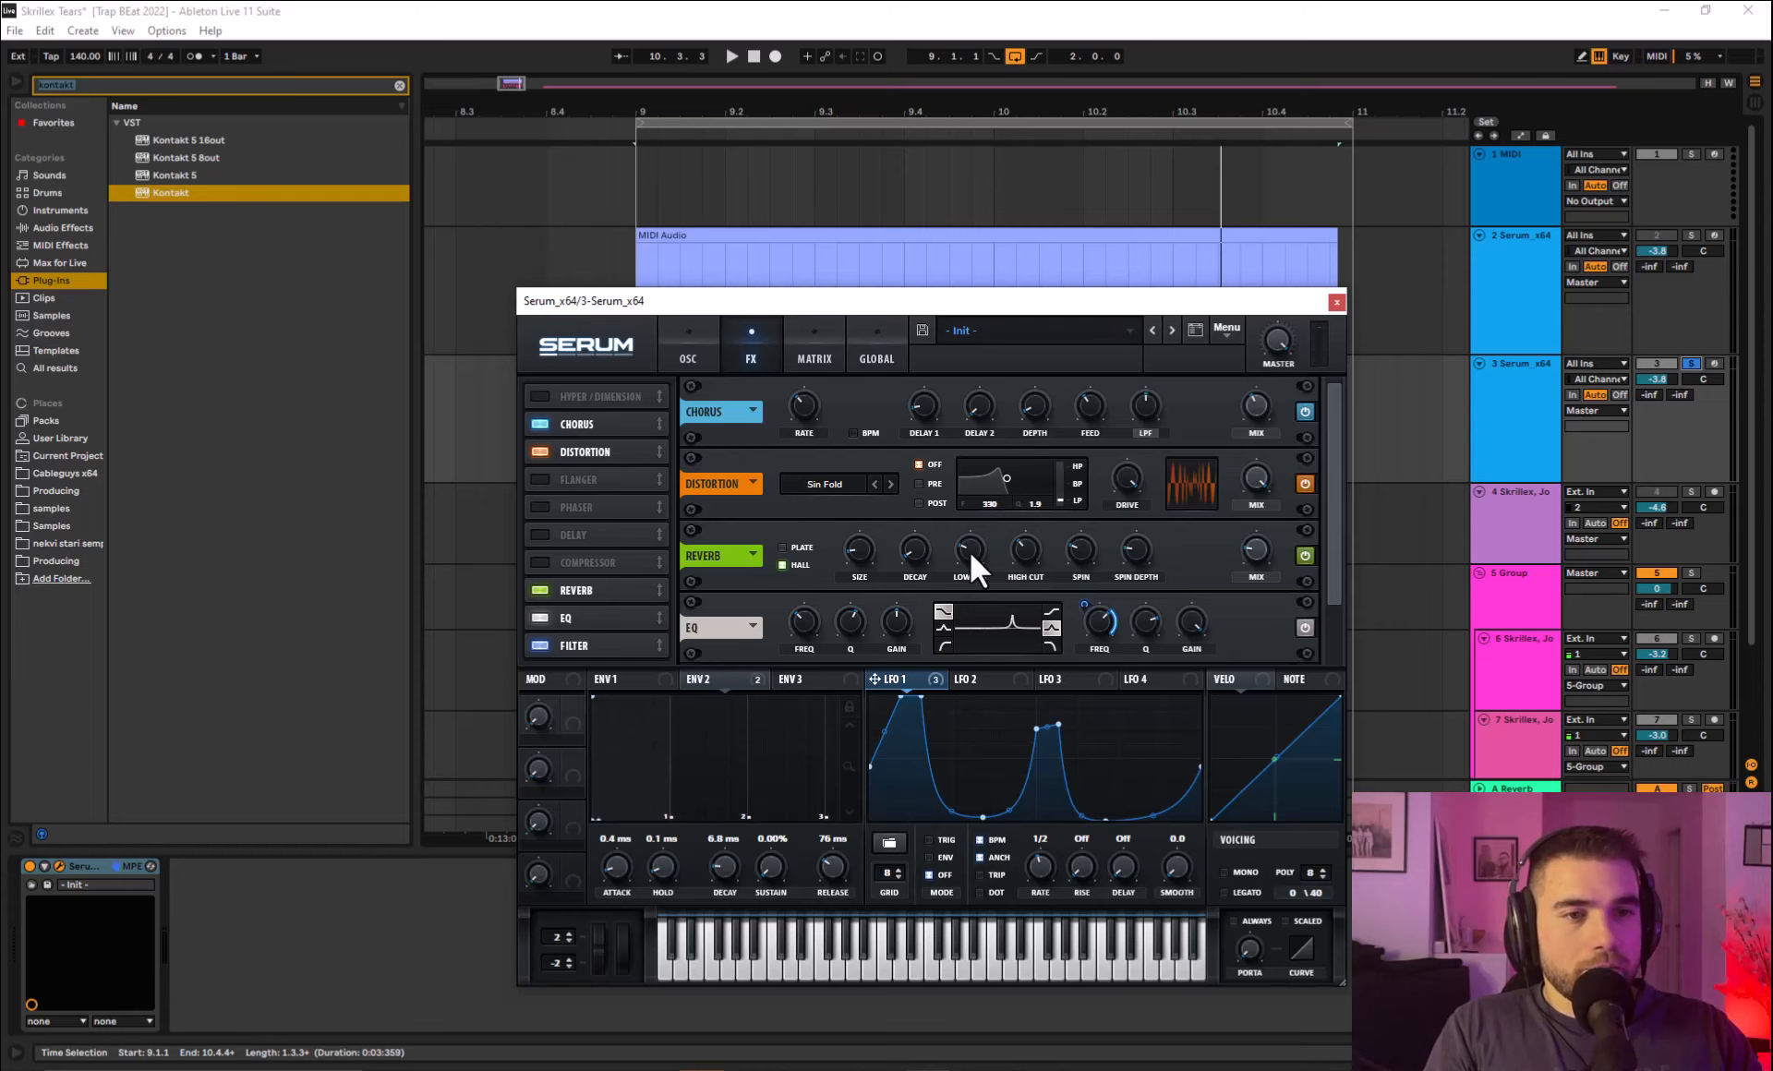
key("space")
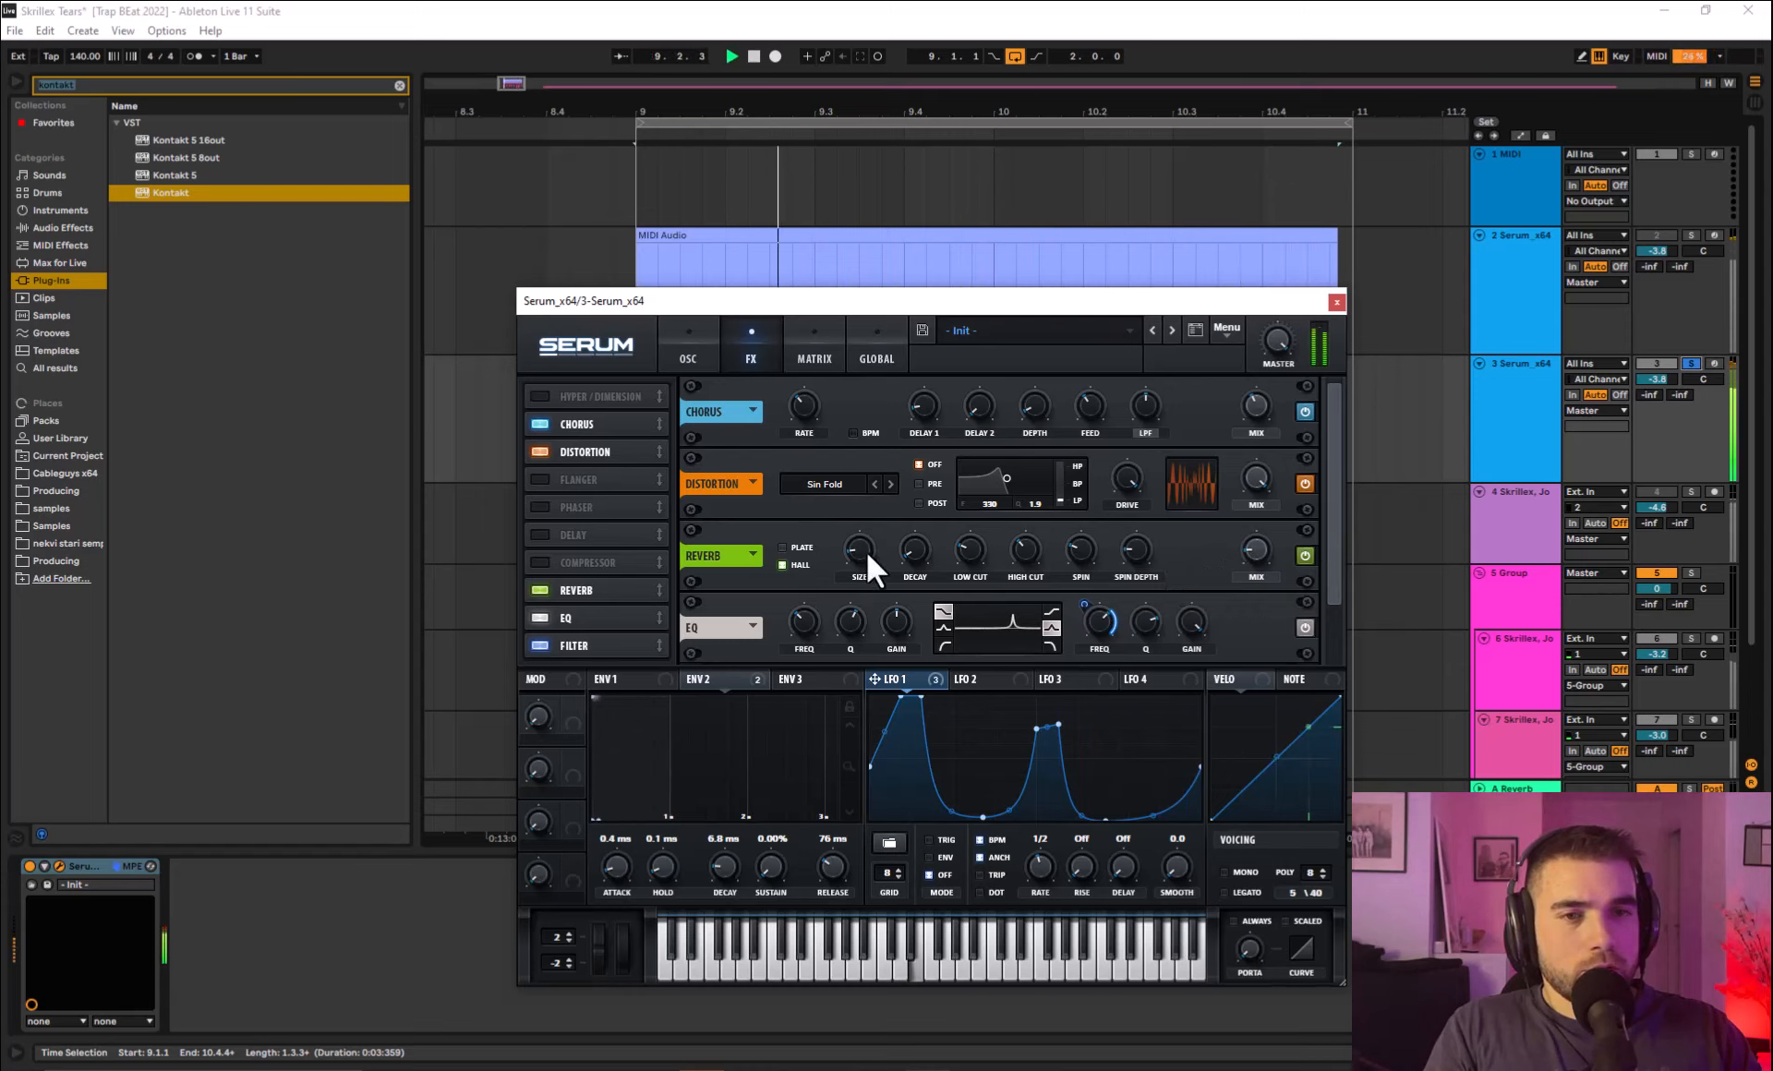
left_click_drag(913, 554, 978, 546)
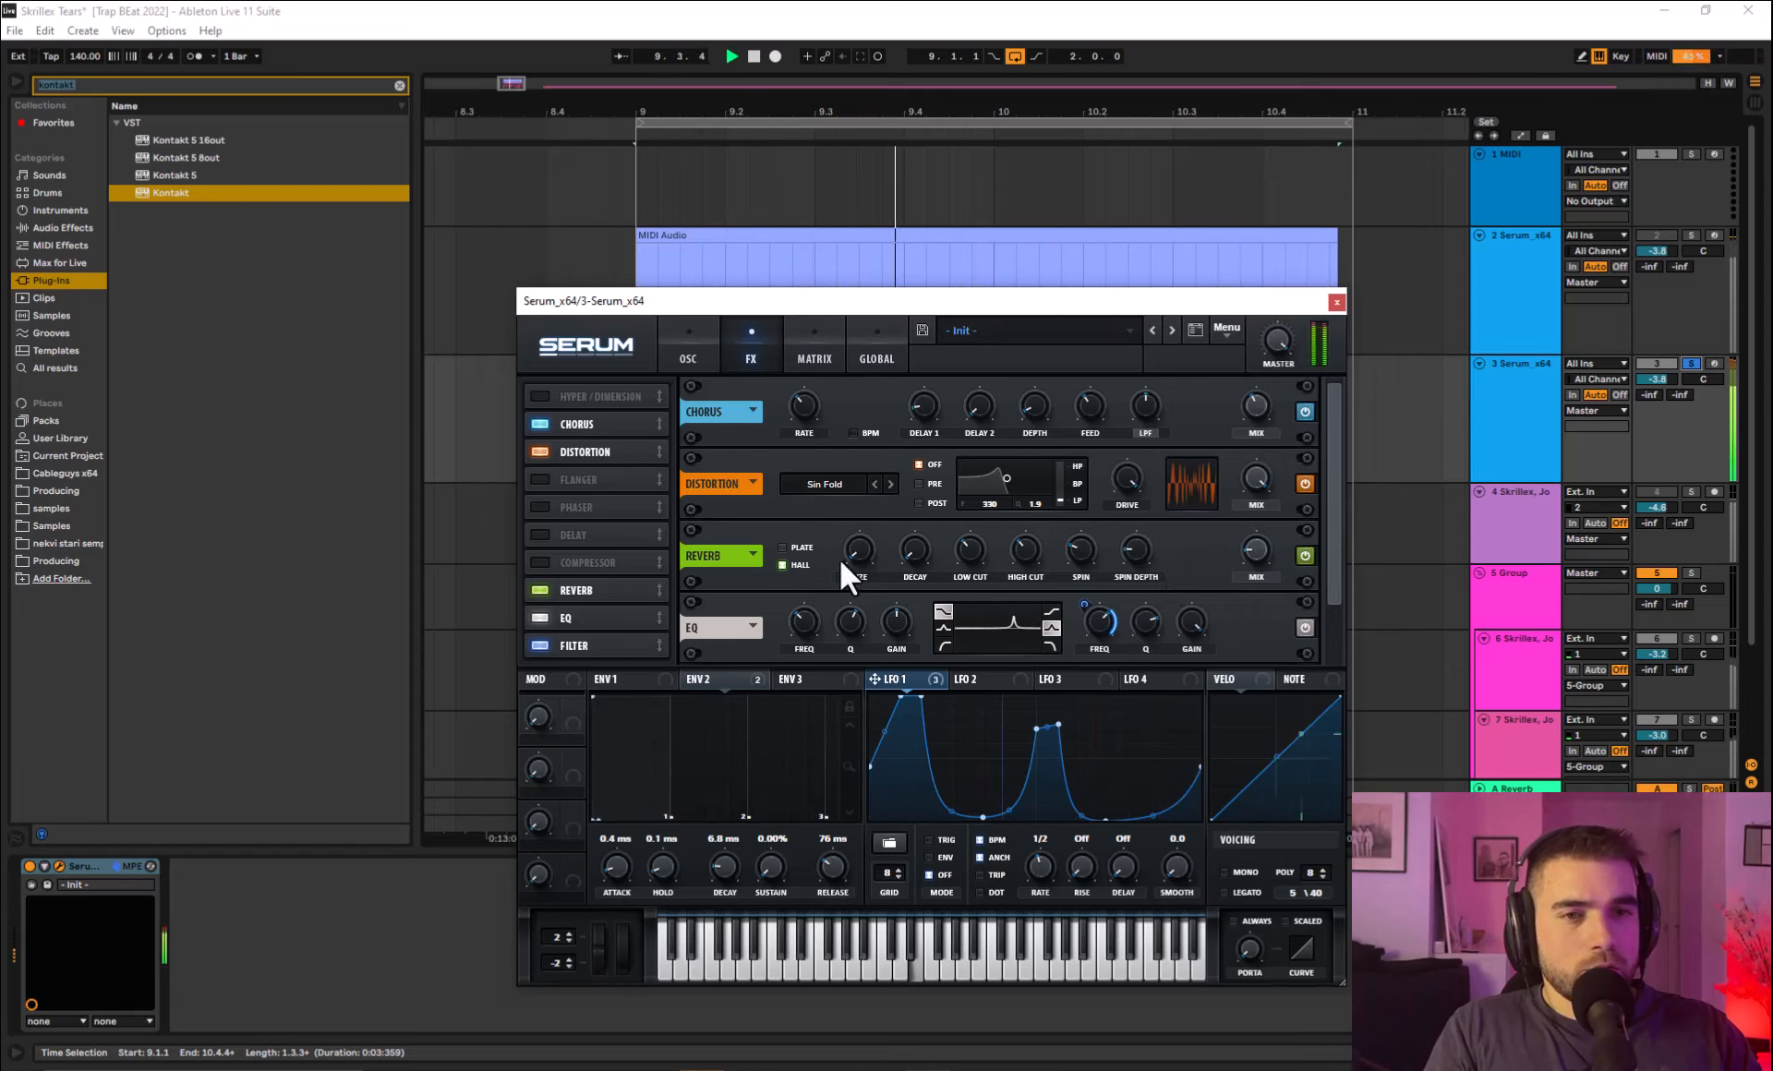
Try the reverb's plate mode with size and damp at 0% on the playing loop.
left_click(788, 548)
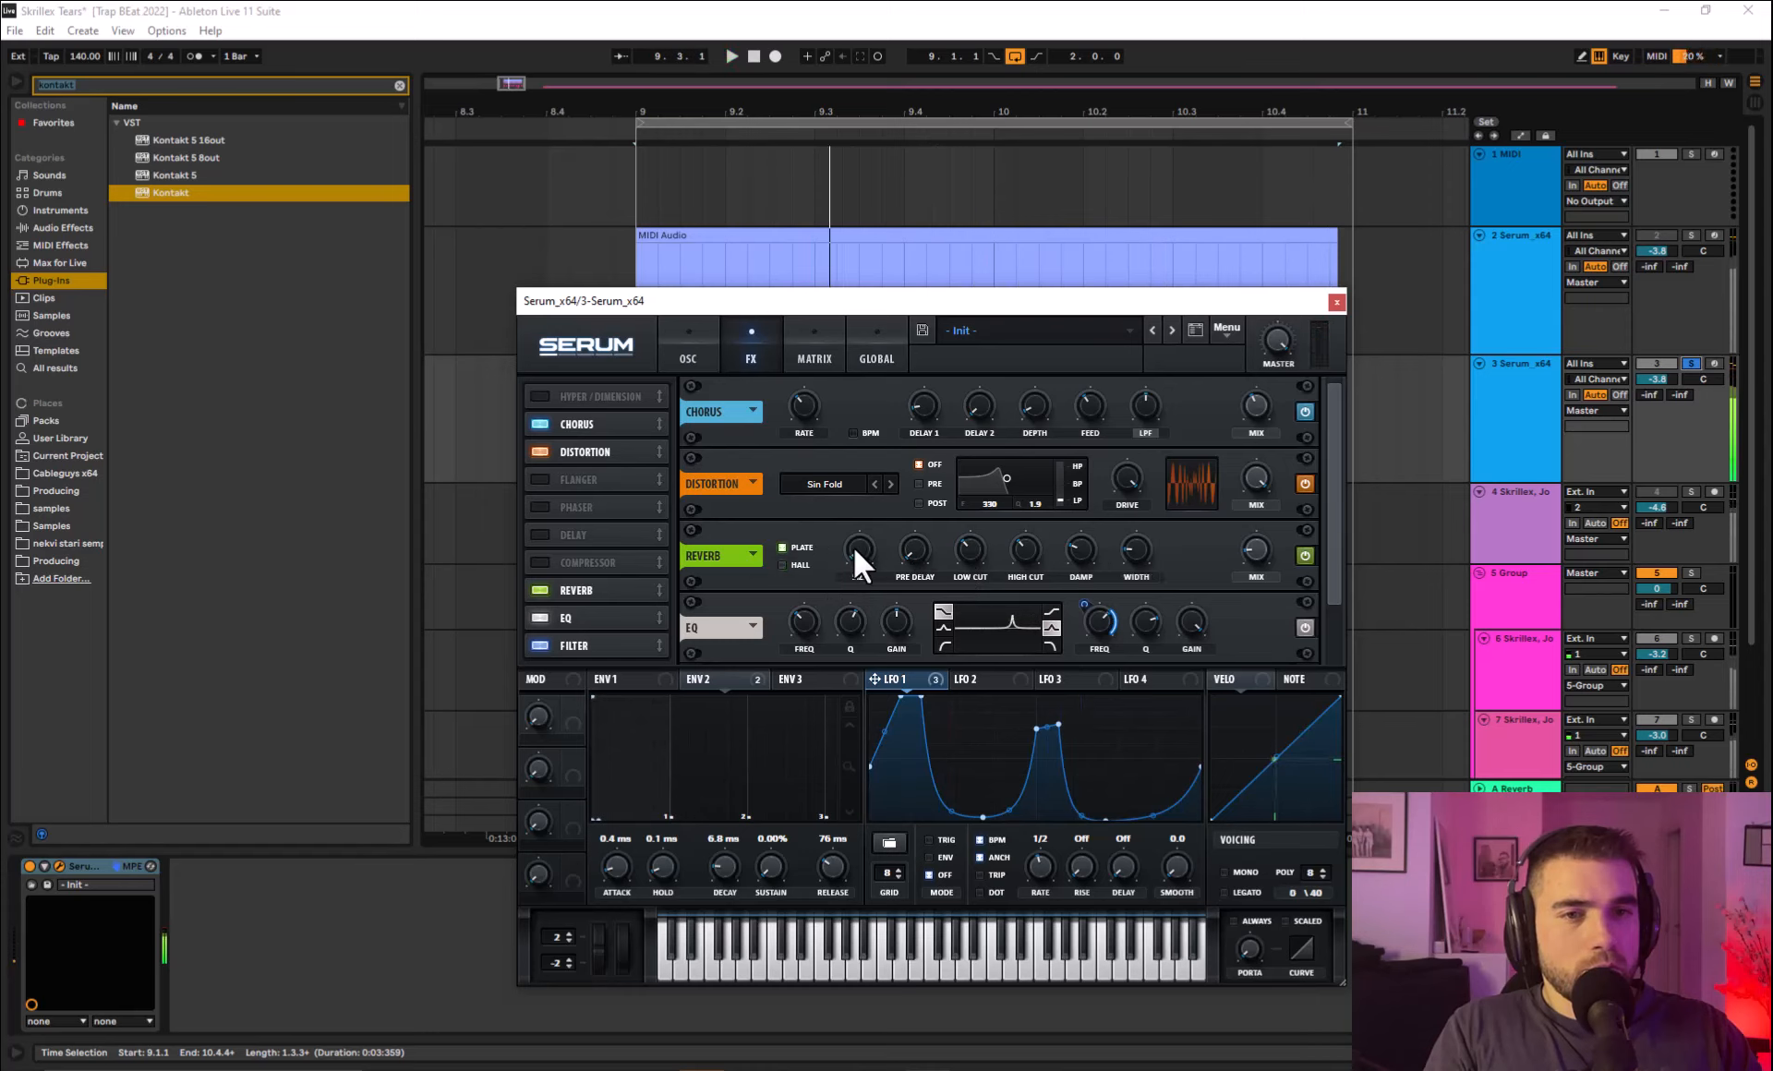
left_click_drag(861, 546, 861, 566)
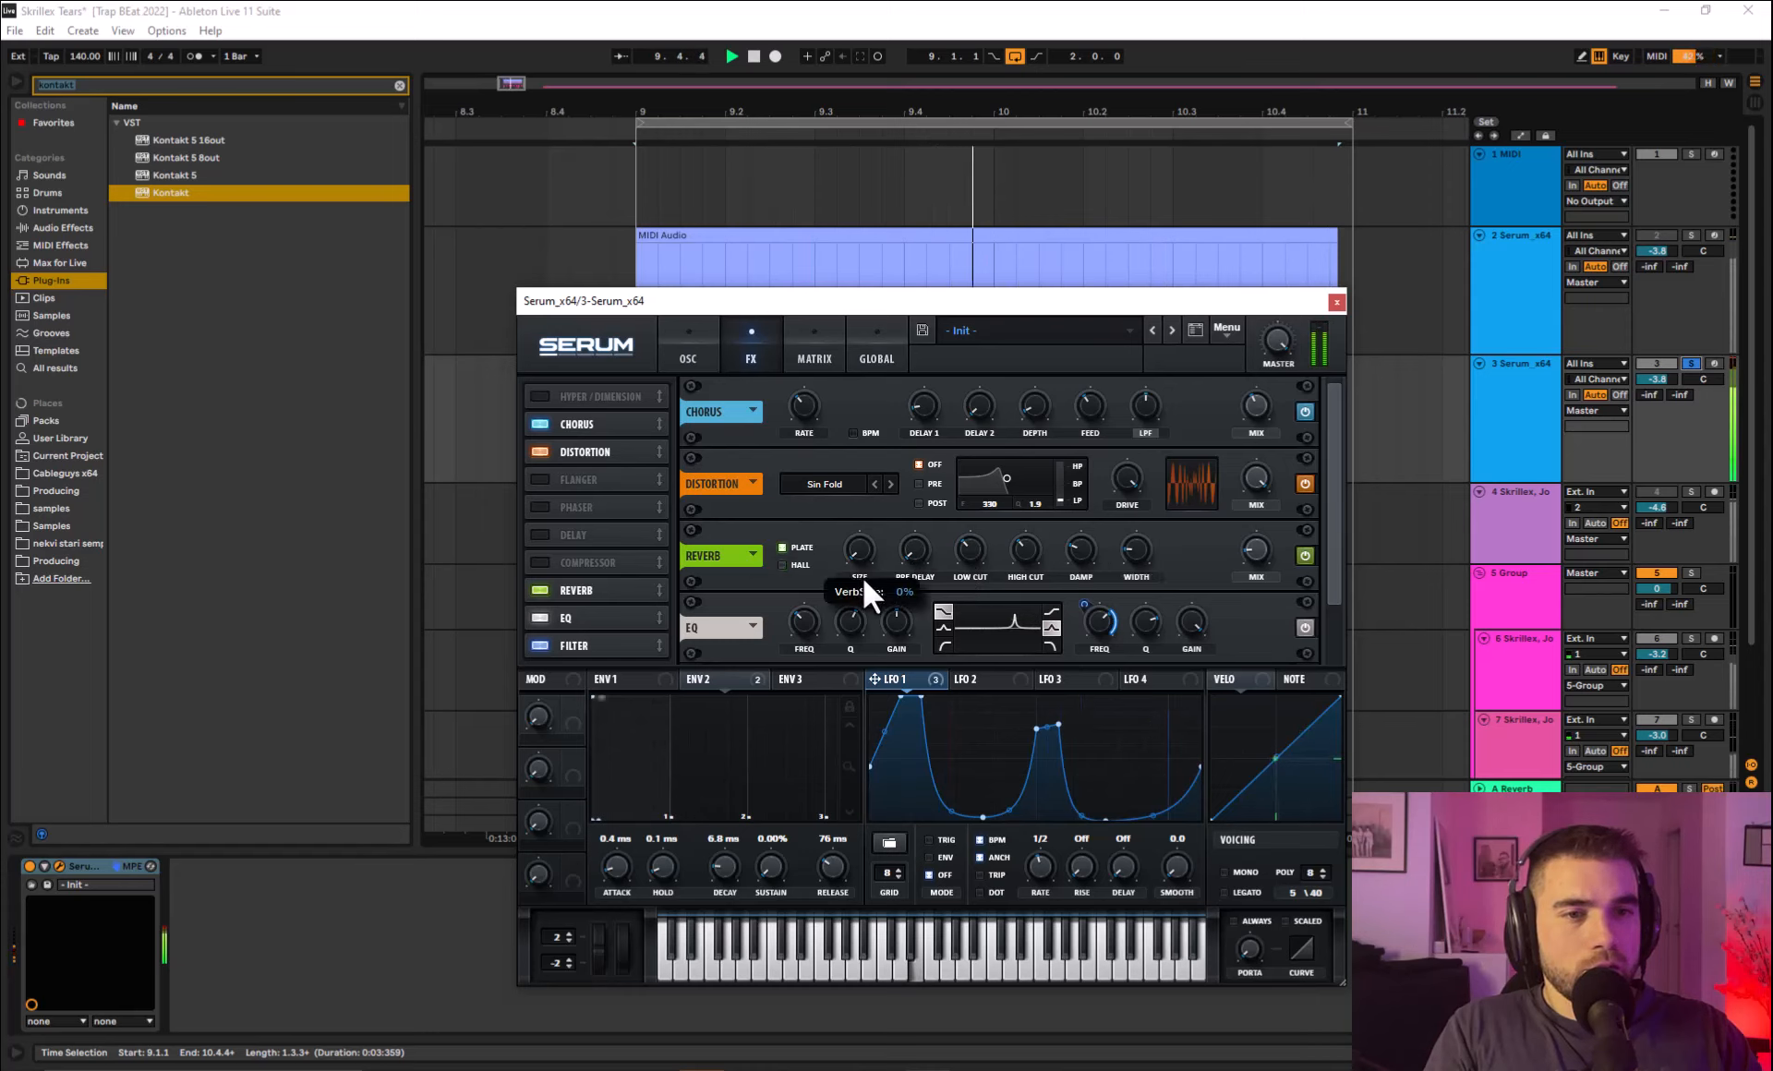
left_click_drag(1079, 553, 1050, 632)
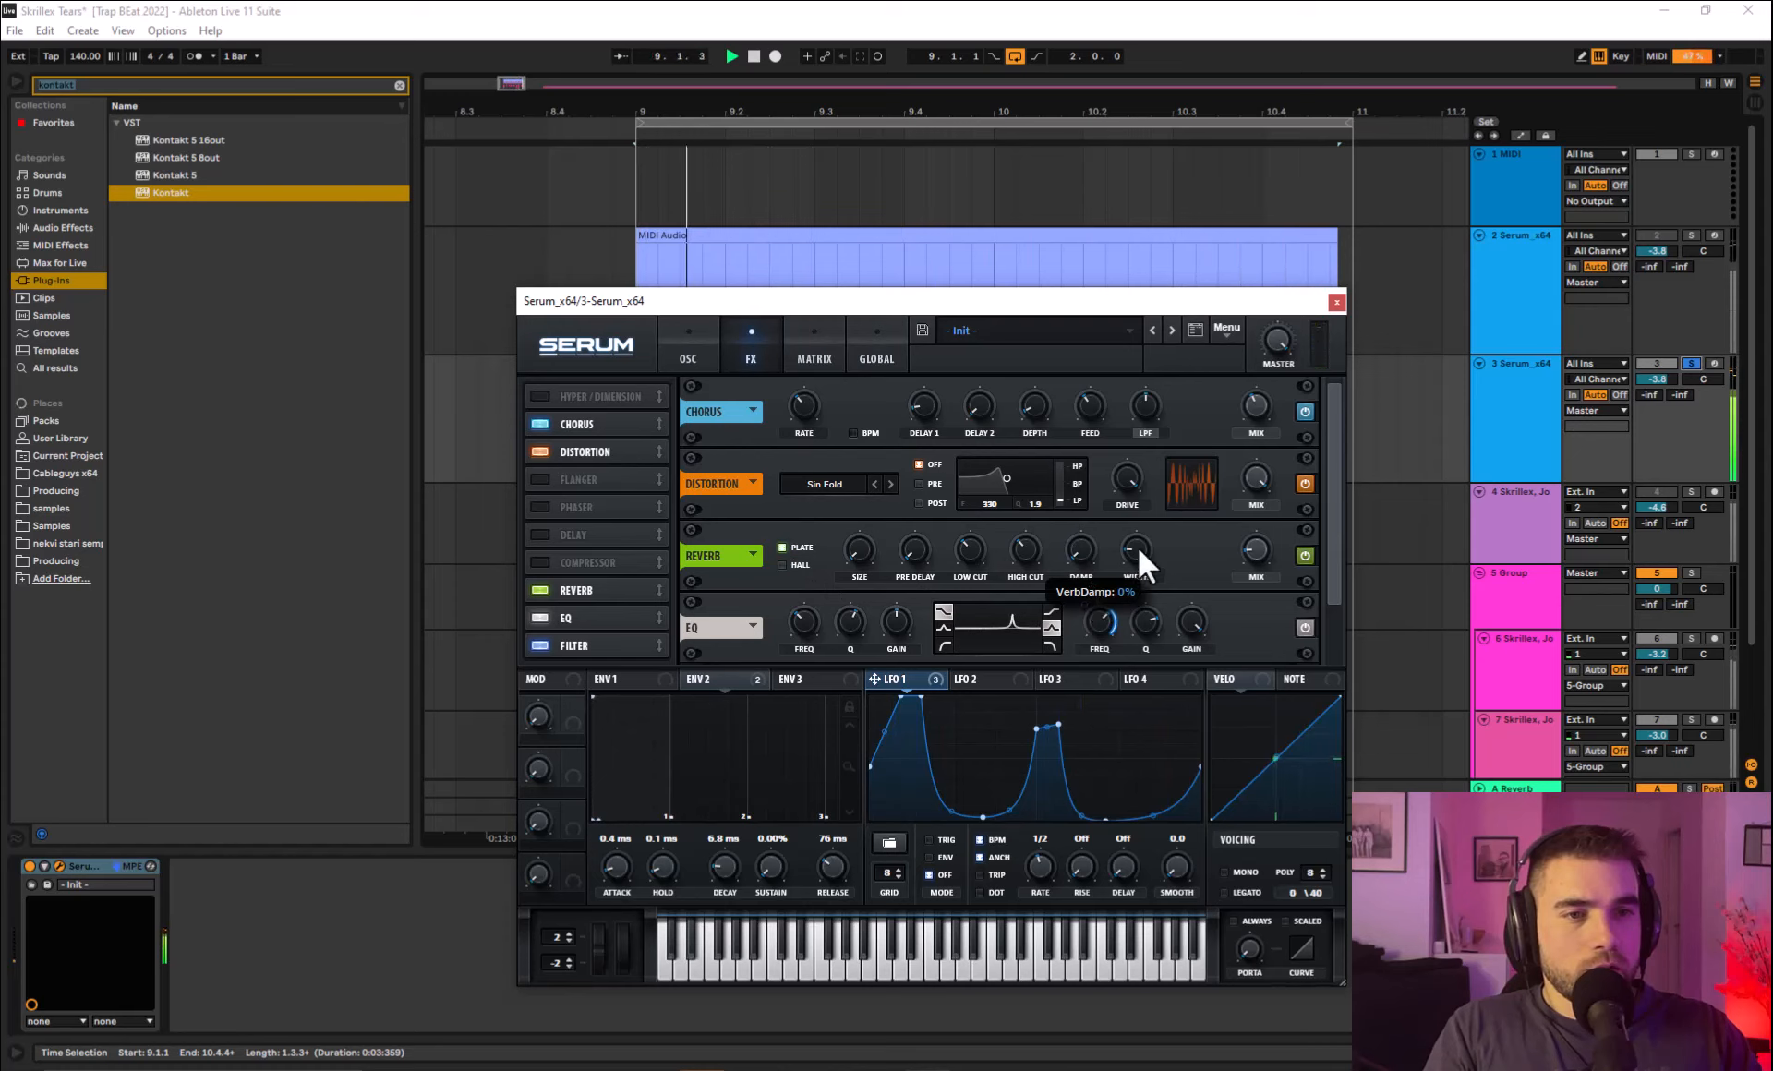
Return the reverb to hall mode with spin depth 0%, high cut 79% and mix about 16%, and compare it with the reverb bypassed.
left_click(787, 564)
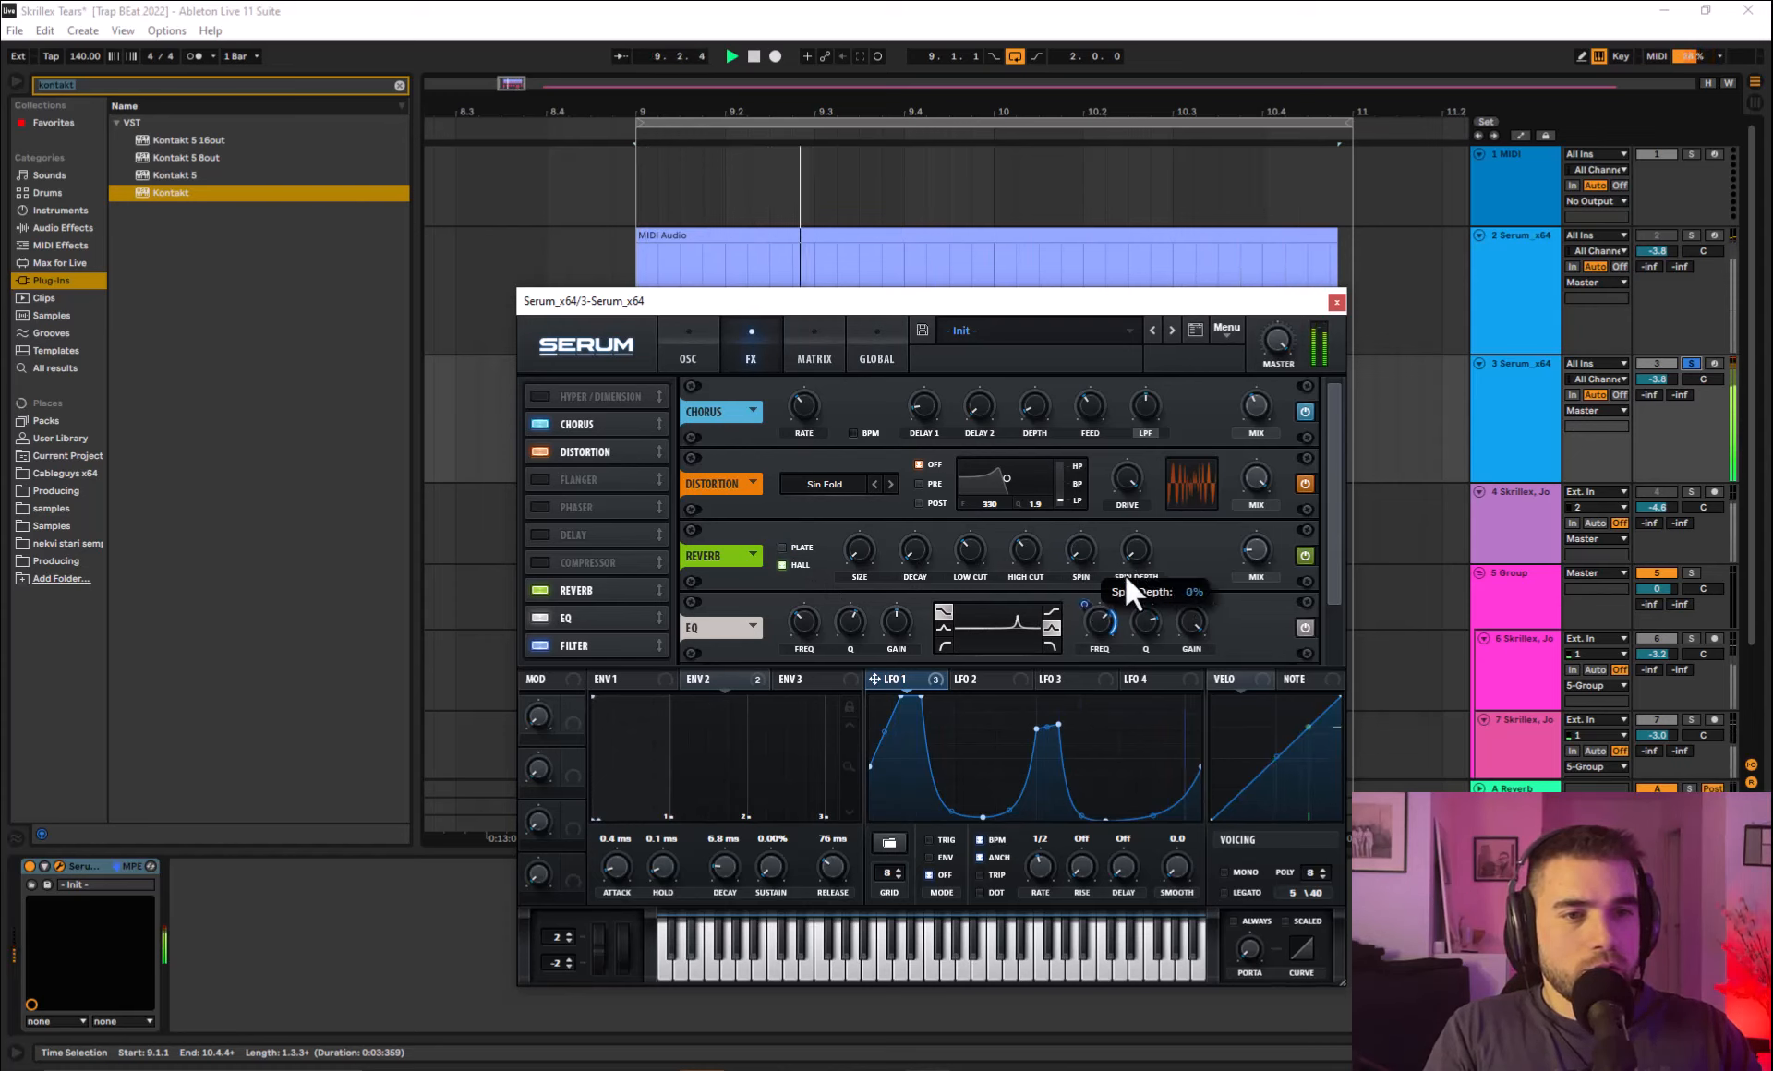
mouse_move(1075, 552)
left_mouse_down()
mouse_move(1080, 606)
mouse_move(1019, 561)
mouse_move(1019, 579)
mouse_move(1049, 502)
mouse_move(1134, 443)
mouse_move(1074, 552)
mouse_move(1084, 506)
mouse_move(1064, 520)
left_mouse_up()
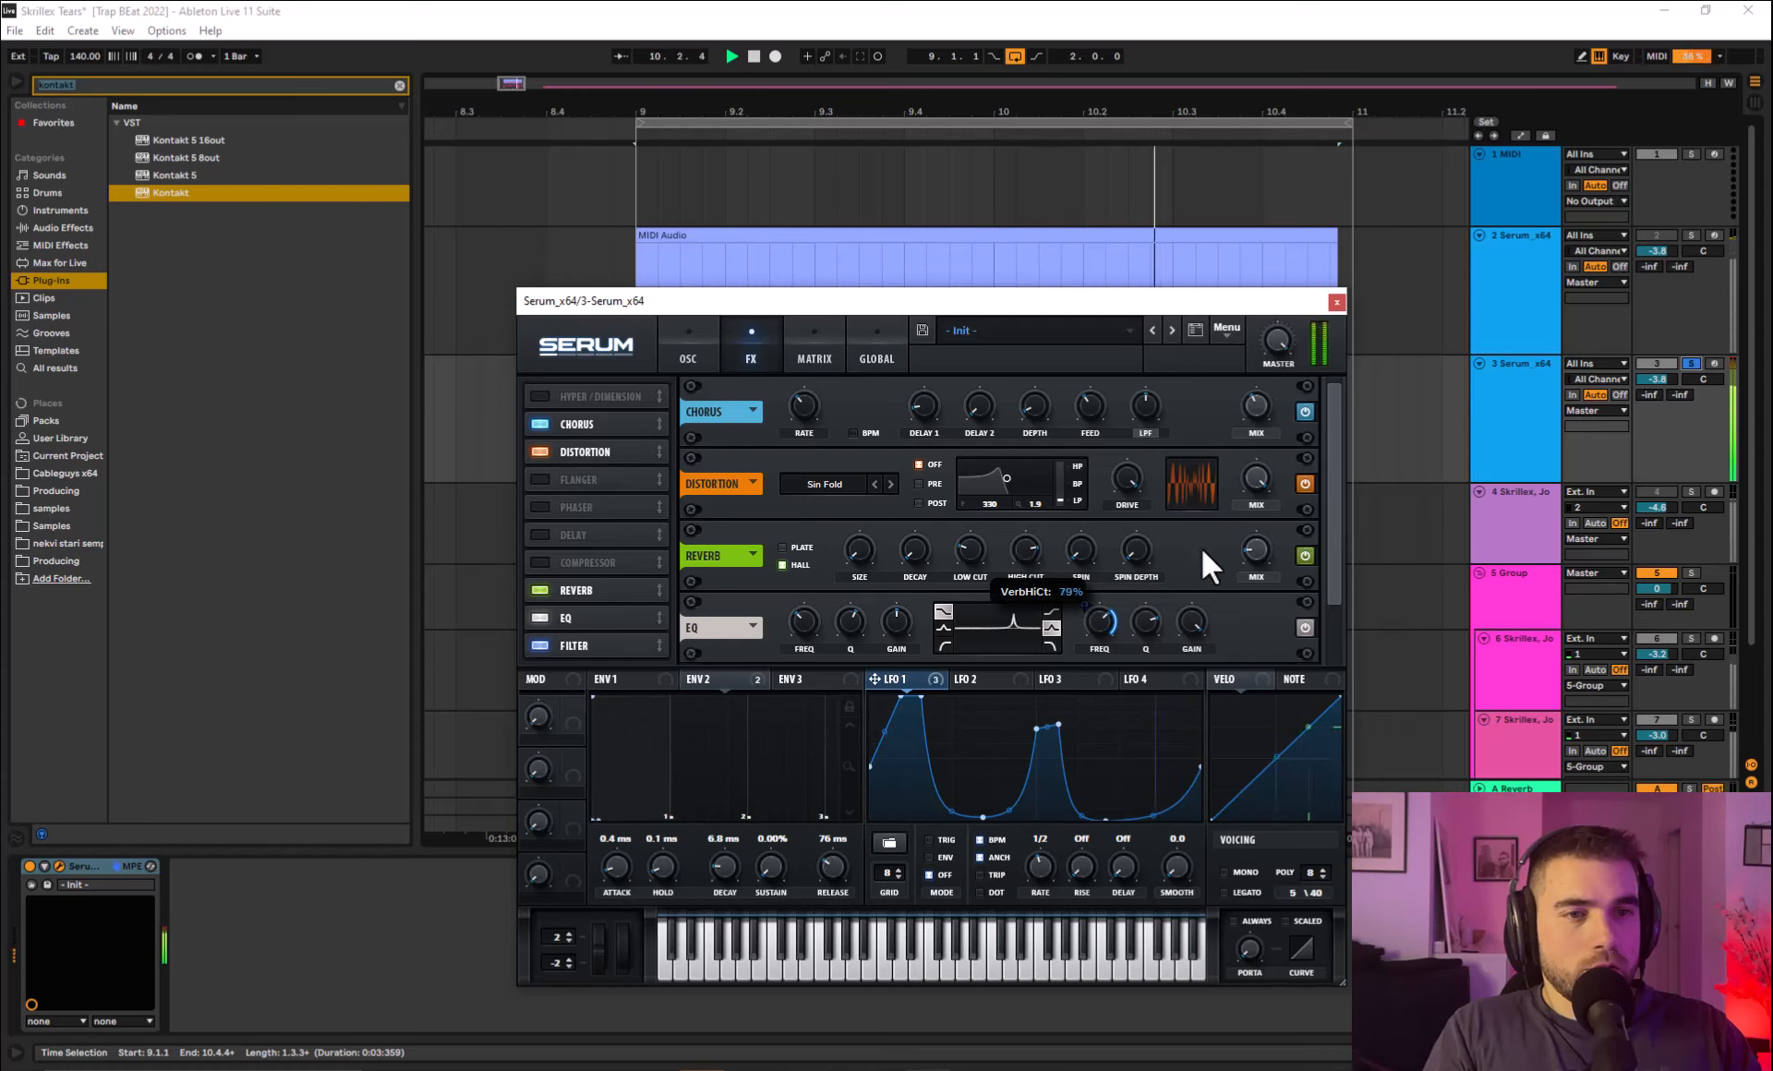
mouse_move(1256, 563)
left_mouse_down()
mouse_move(1273, 469)
mouse_move(1245, 529)
left_mouse_up()
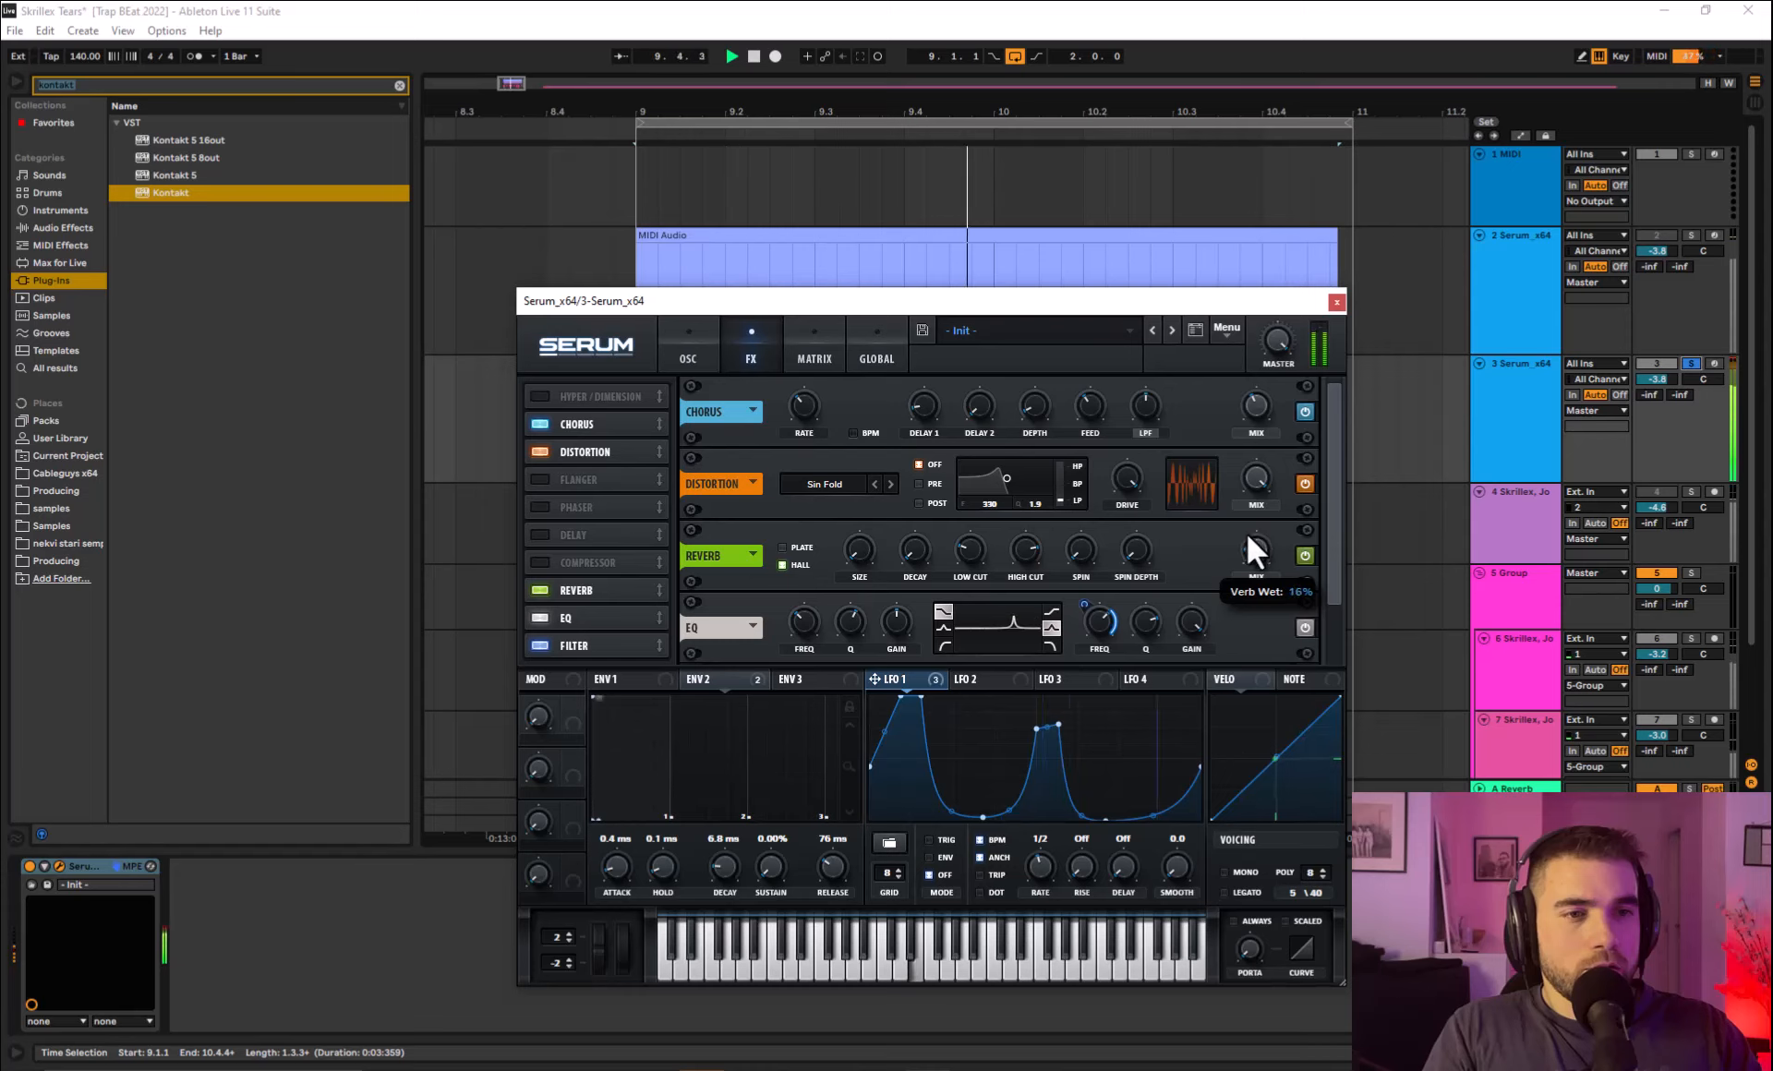
left_click(1304, 556)
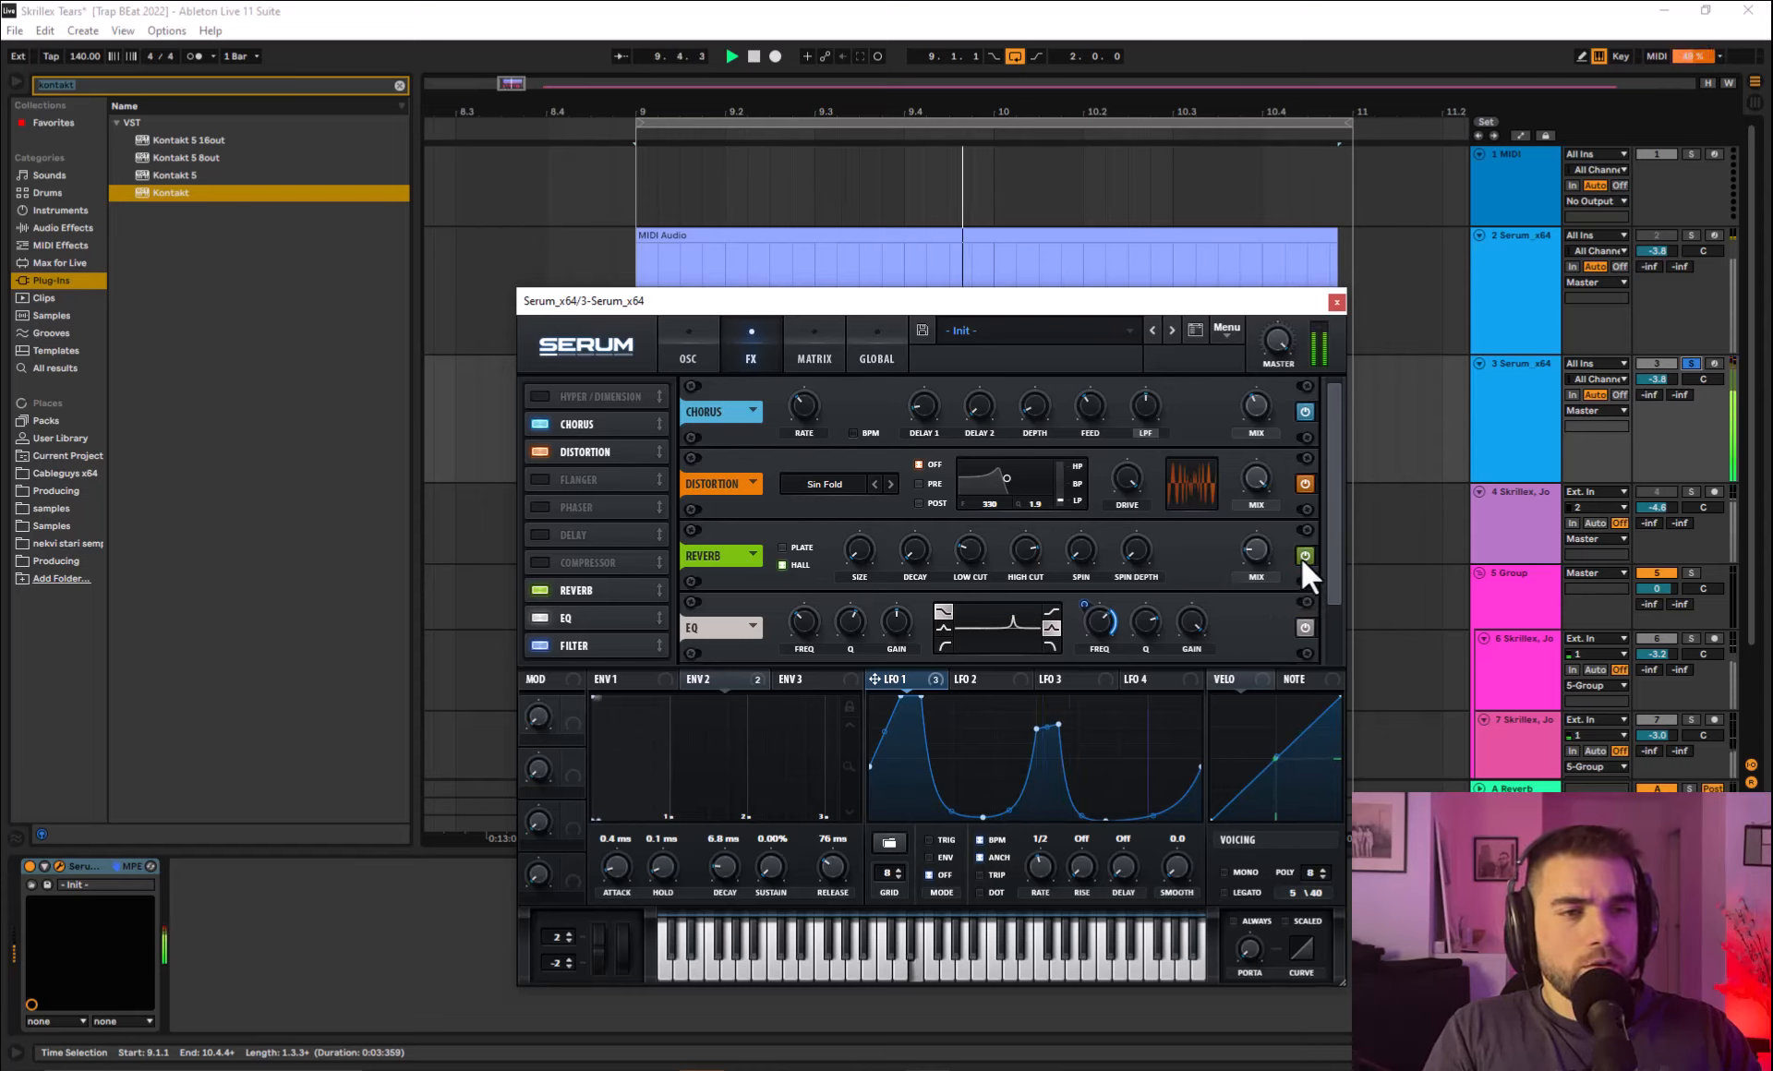
left_click(1302, 556)
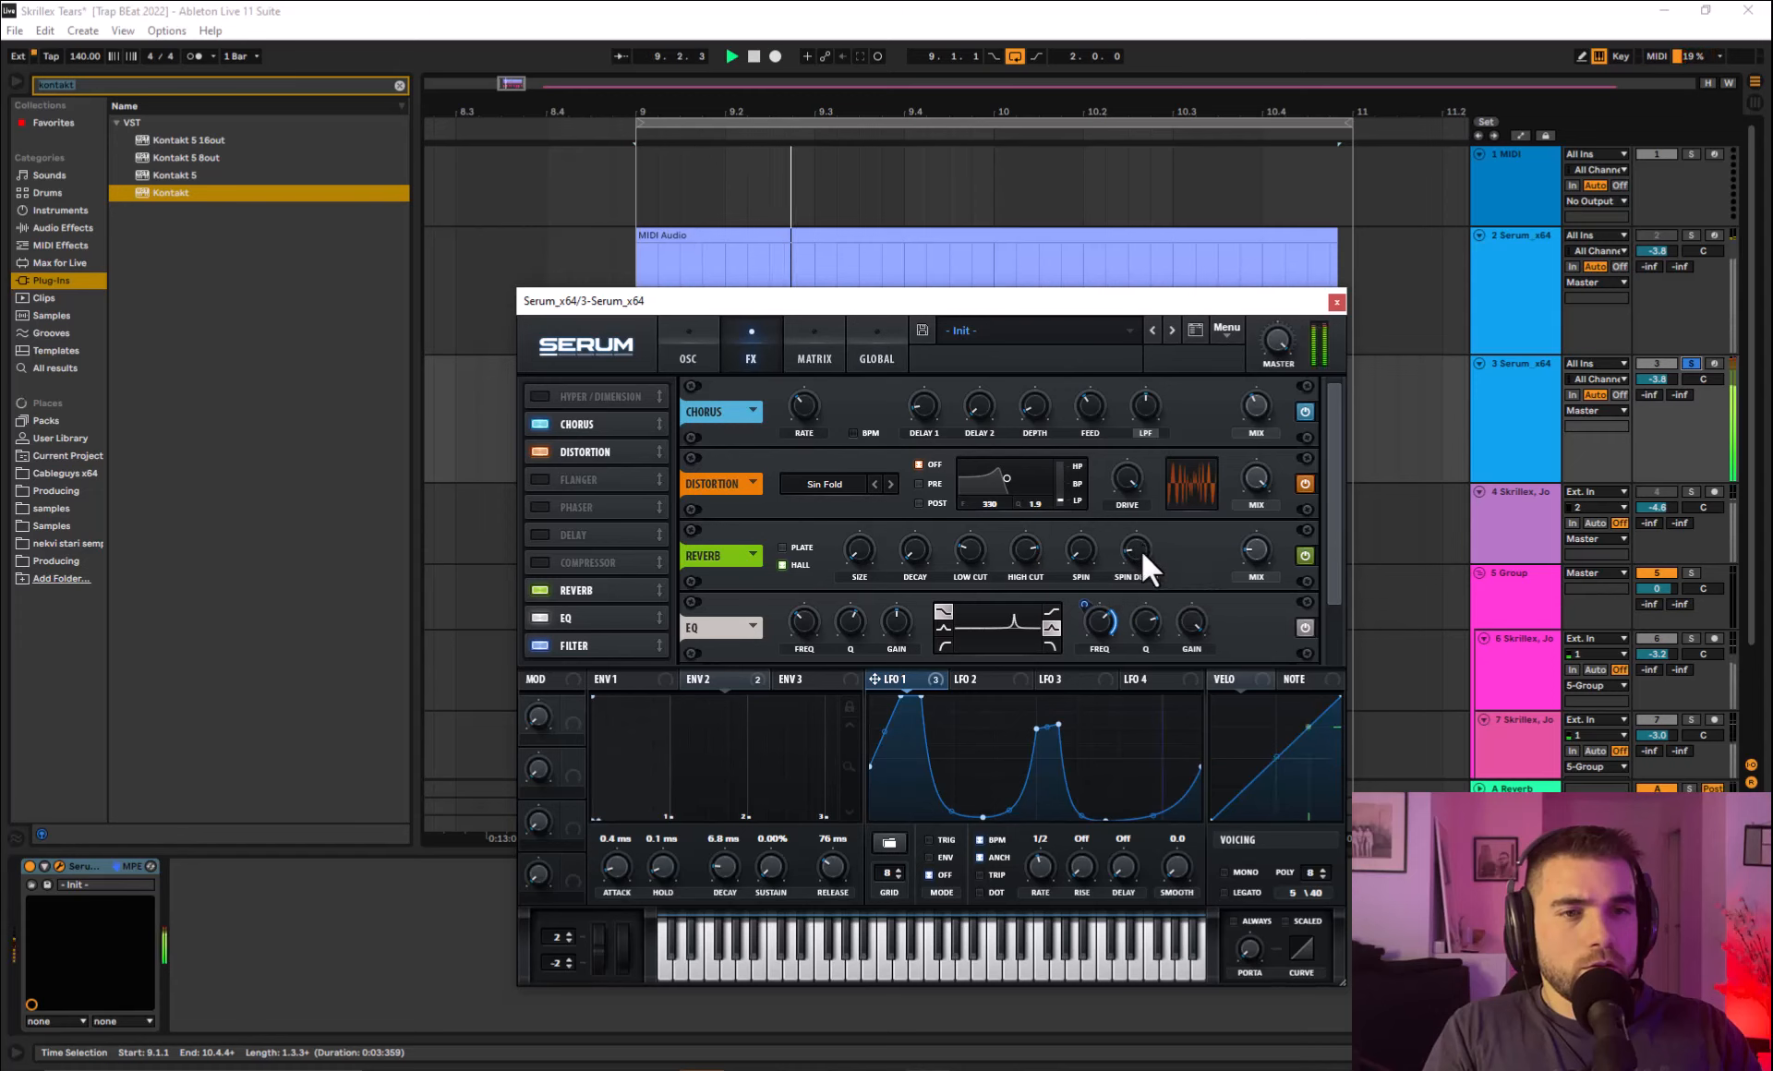
Adjust the effects filter's fat amount and lower its cutoff, and check the bass in the full mix with 3 Serum_x64 unsoloed.
scroll(1332, 647, "down", 2)
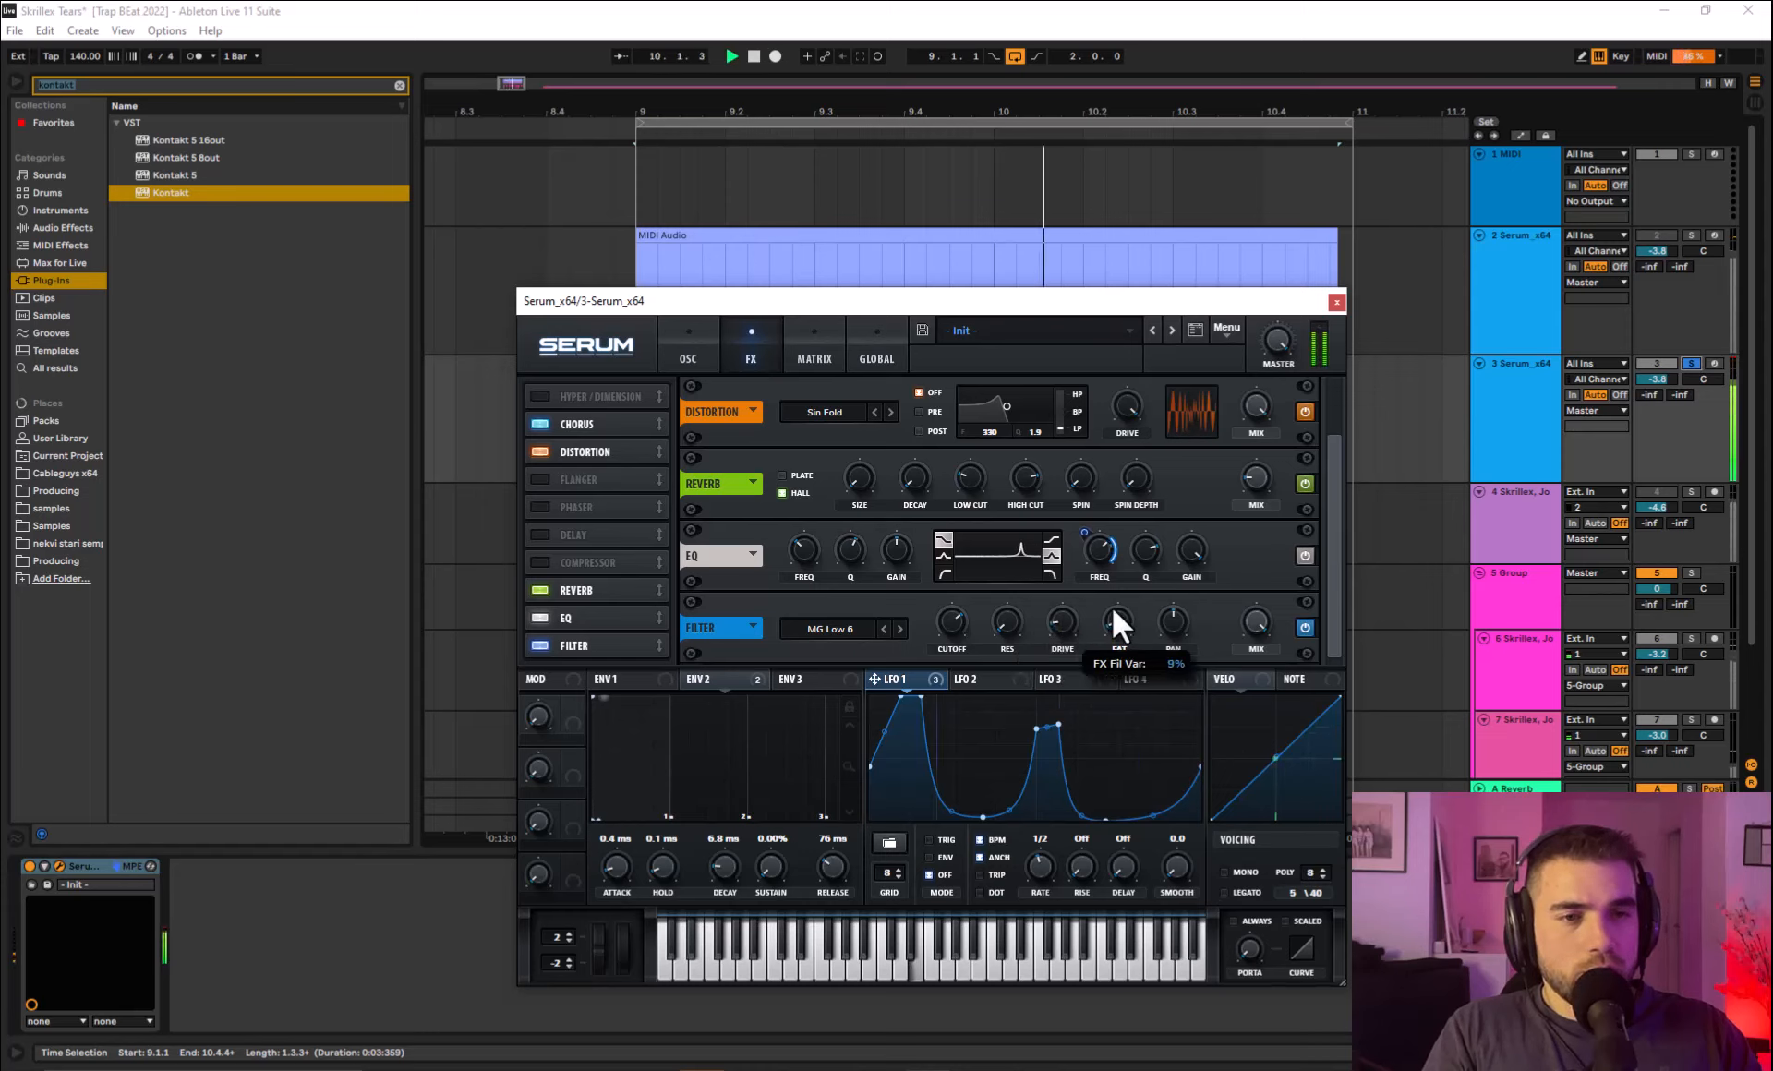
left_click_drag(1111, 604, 1112, 596)
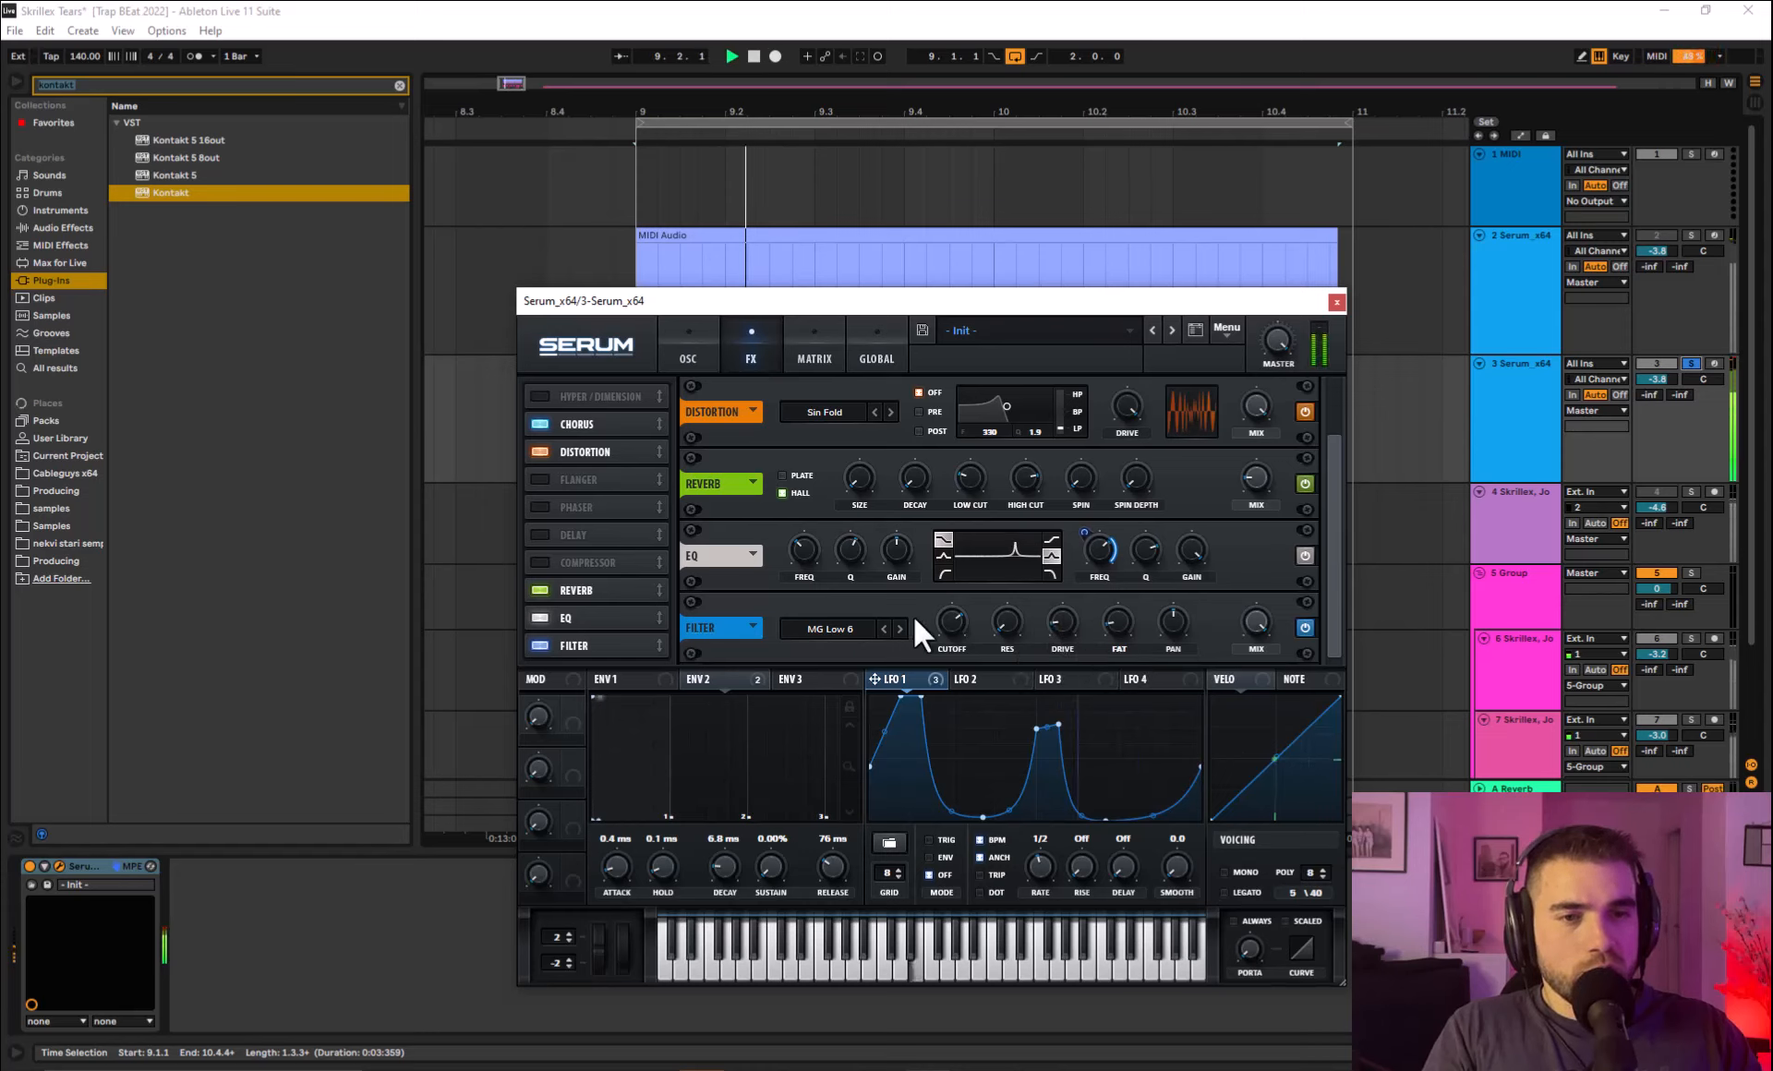
left_click_drag(955, 615, 955, 636)
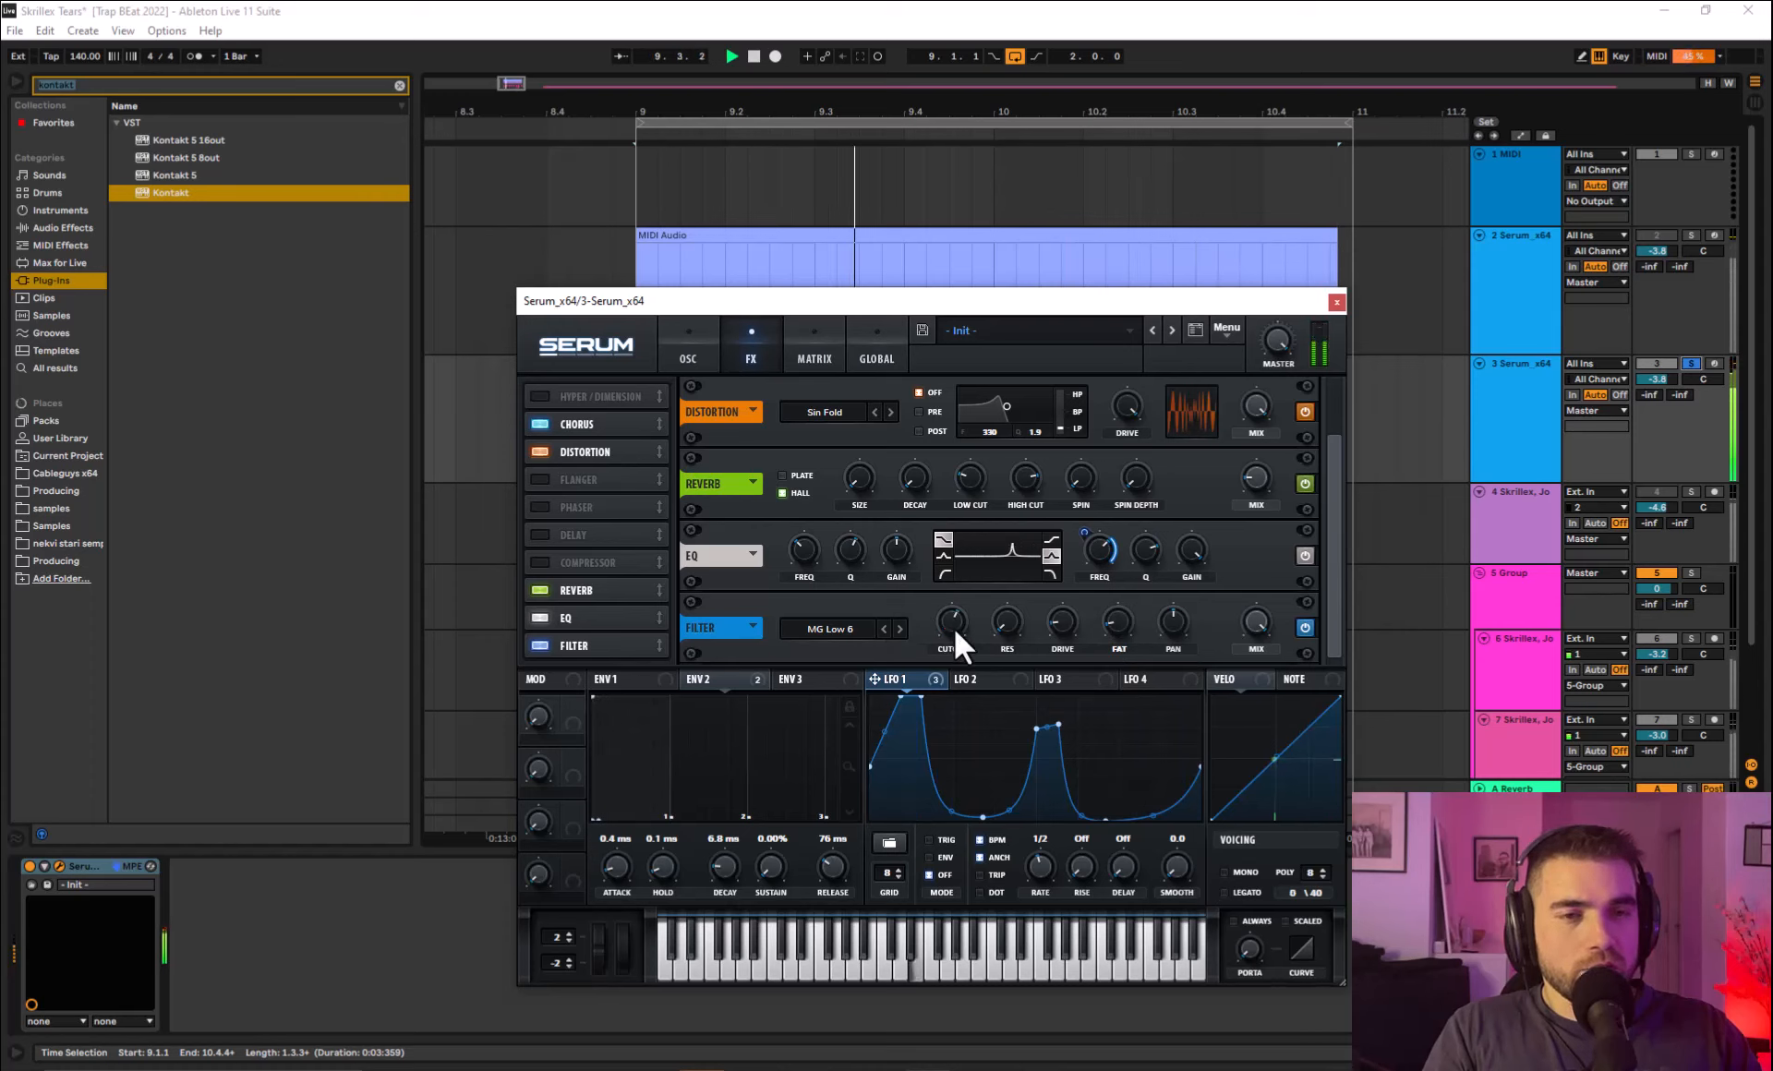
left_click_drag(955, 627, 955, 632)
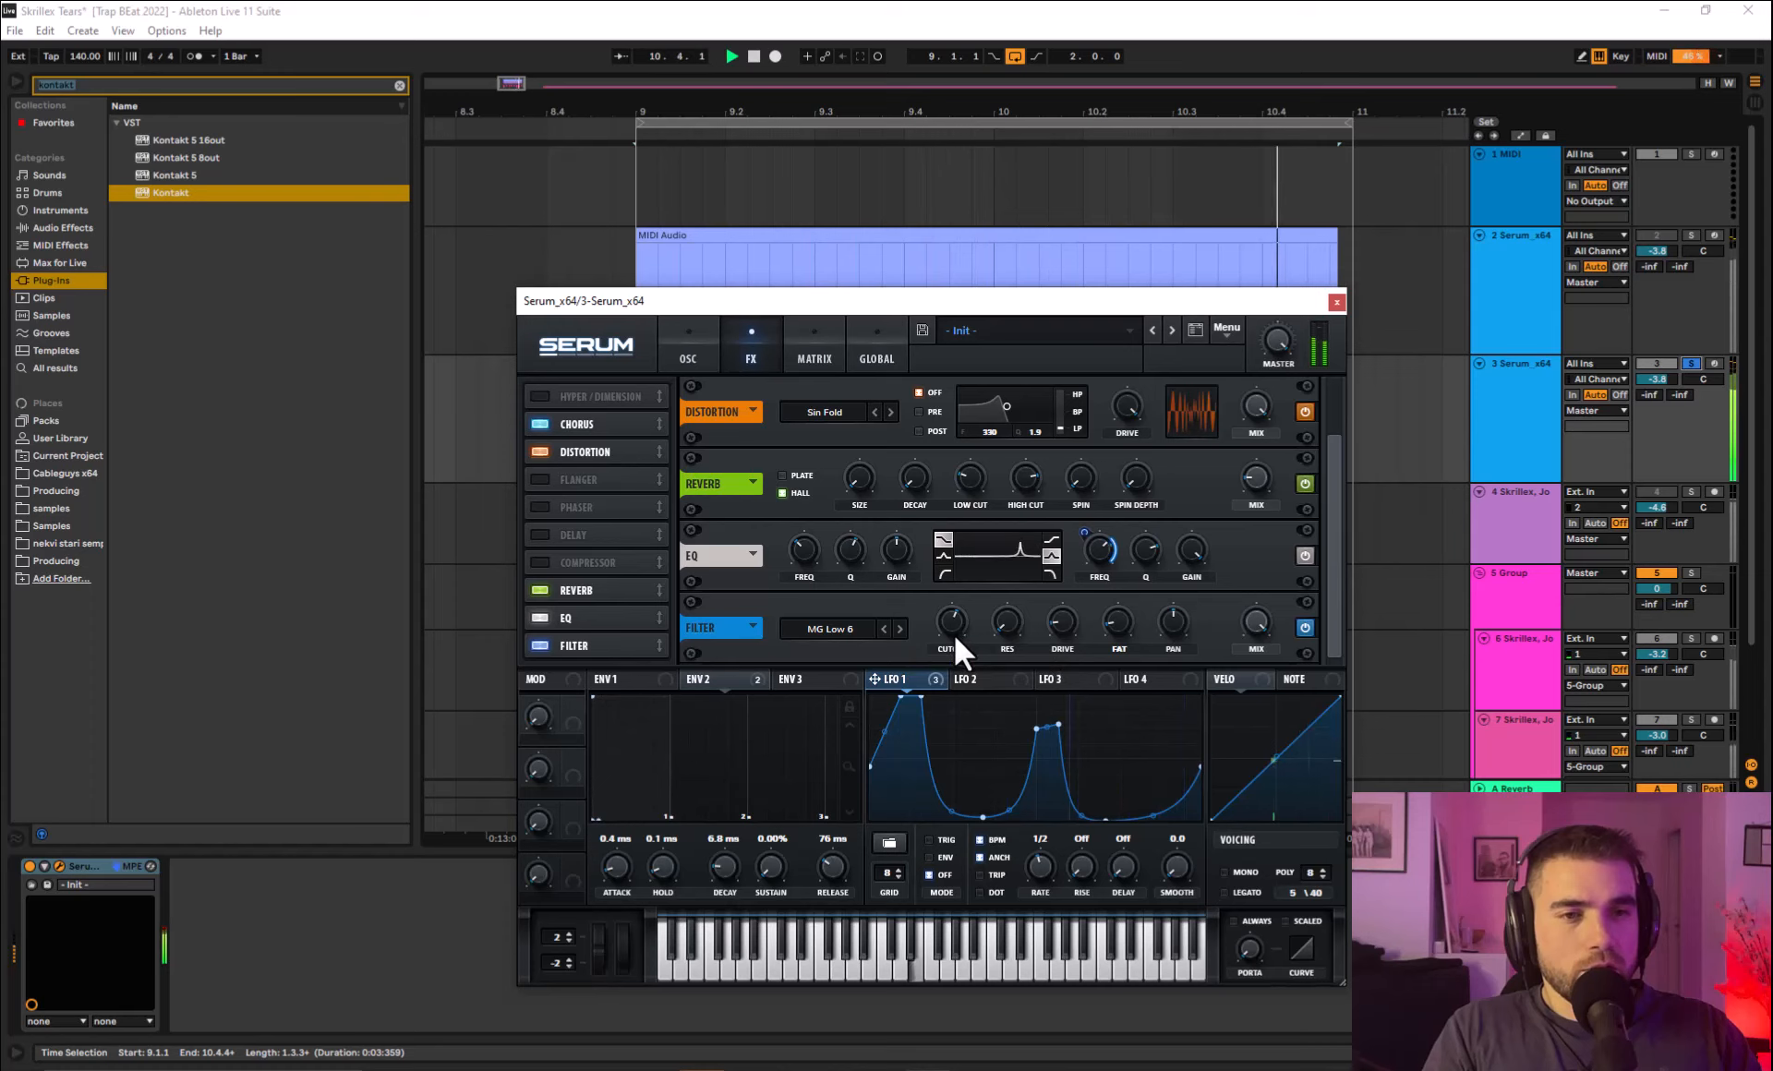
left_click(1692, 362)
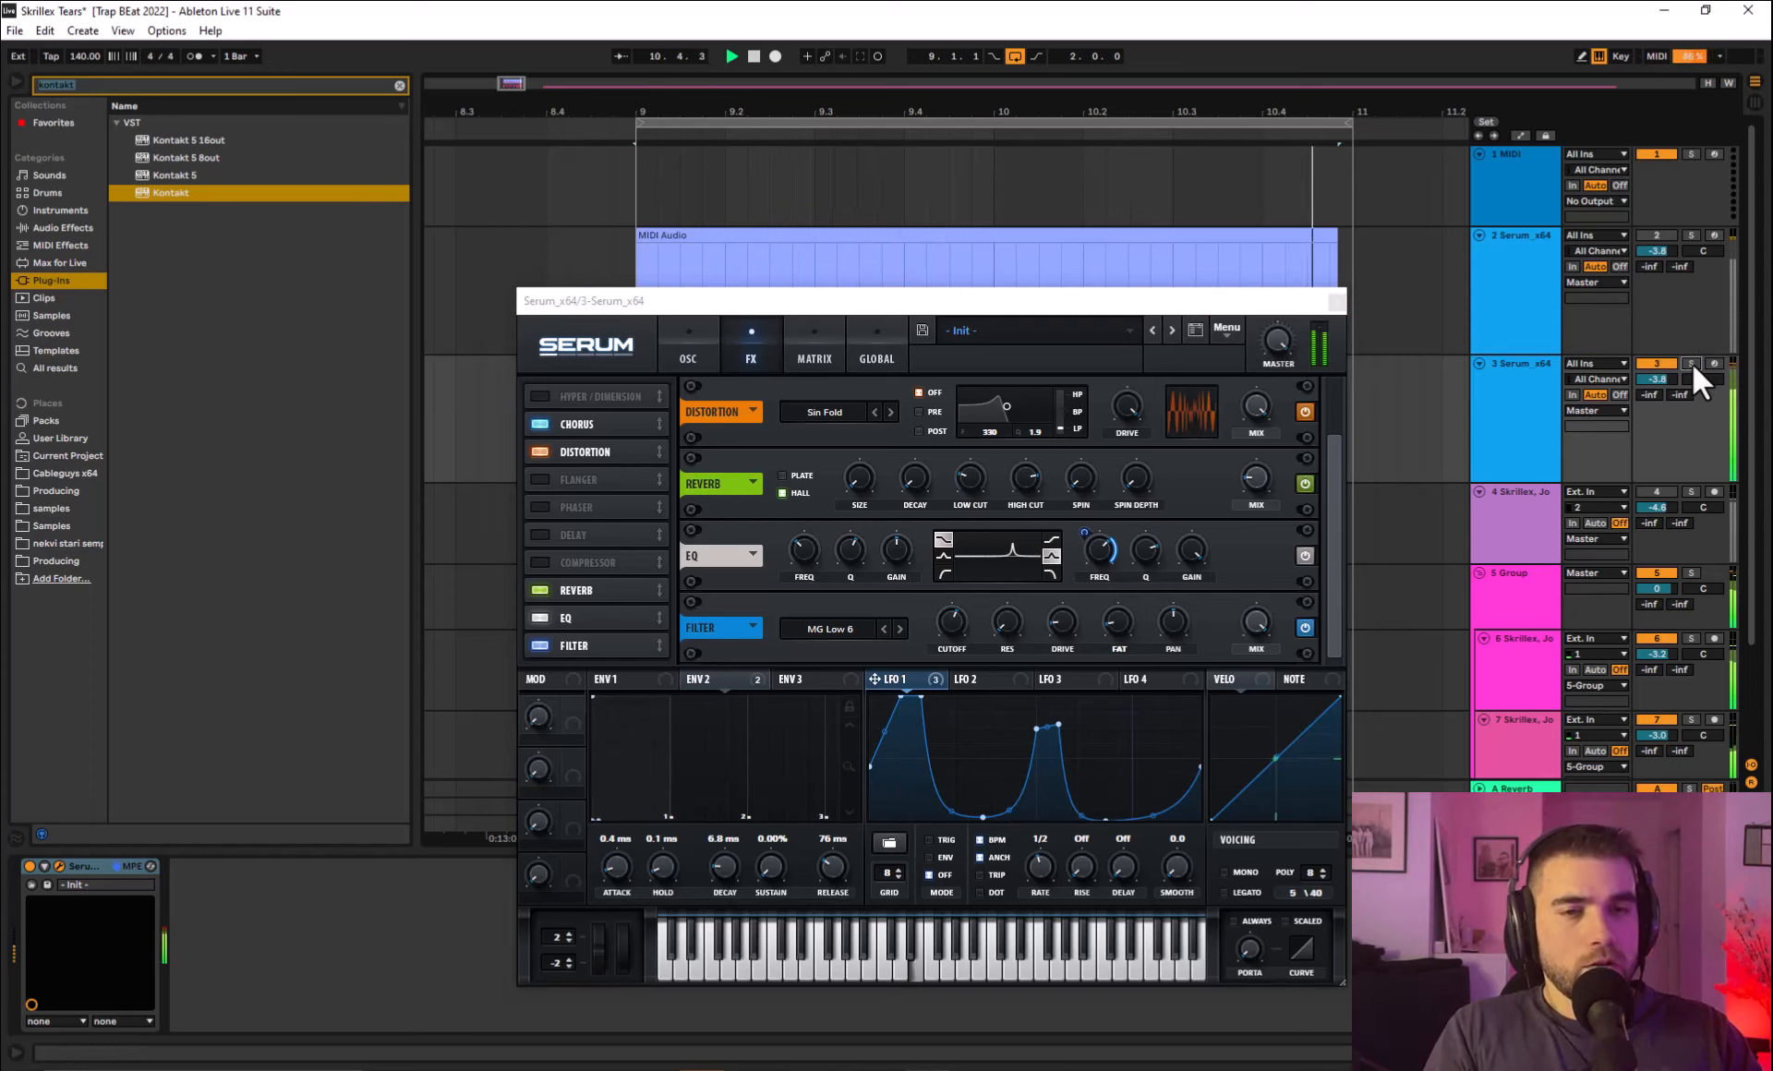
key("space")
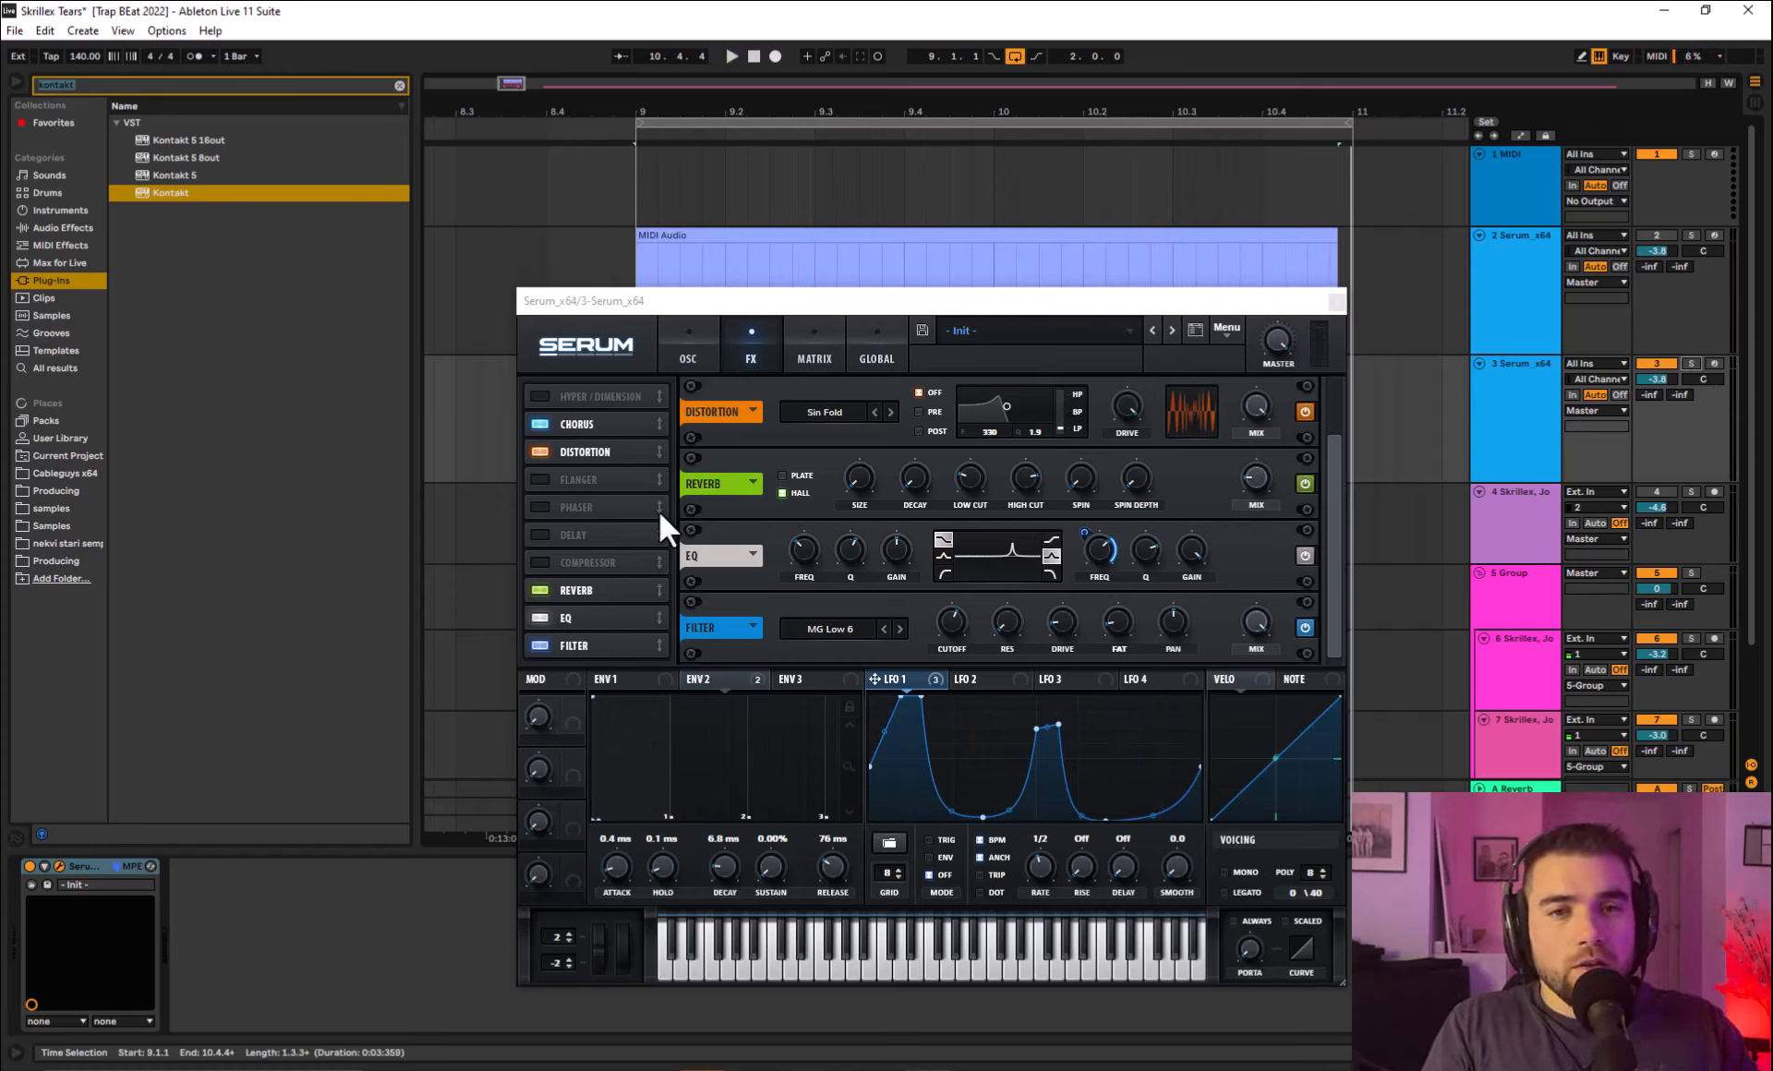
Enable the flanger directly ahead of the reverb with 6% feedback, reduced depth and a mix of about 52% while the full mix plays.
left_click(541, 477)
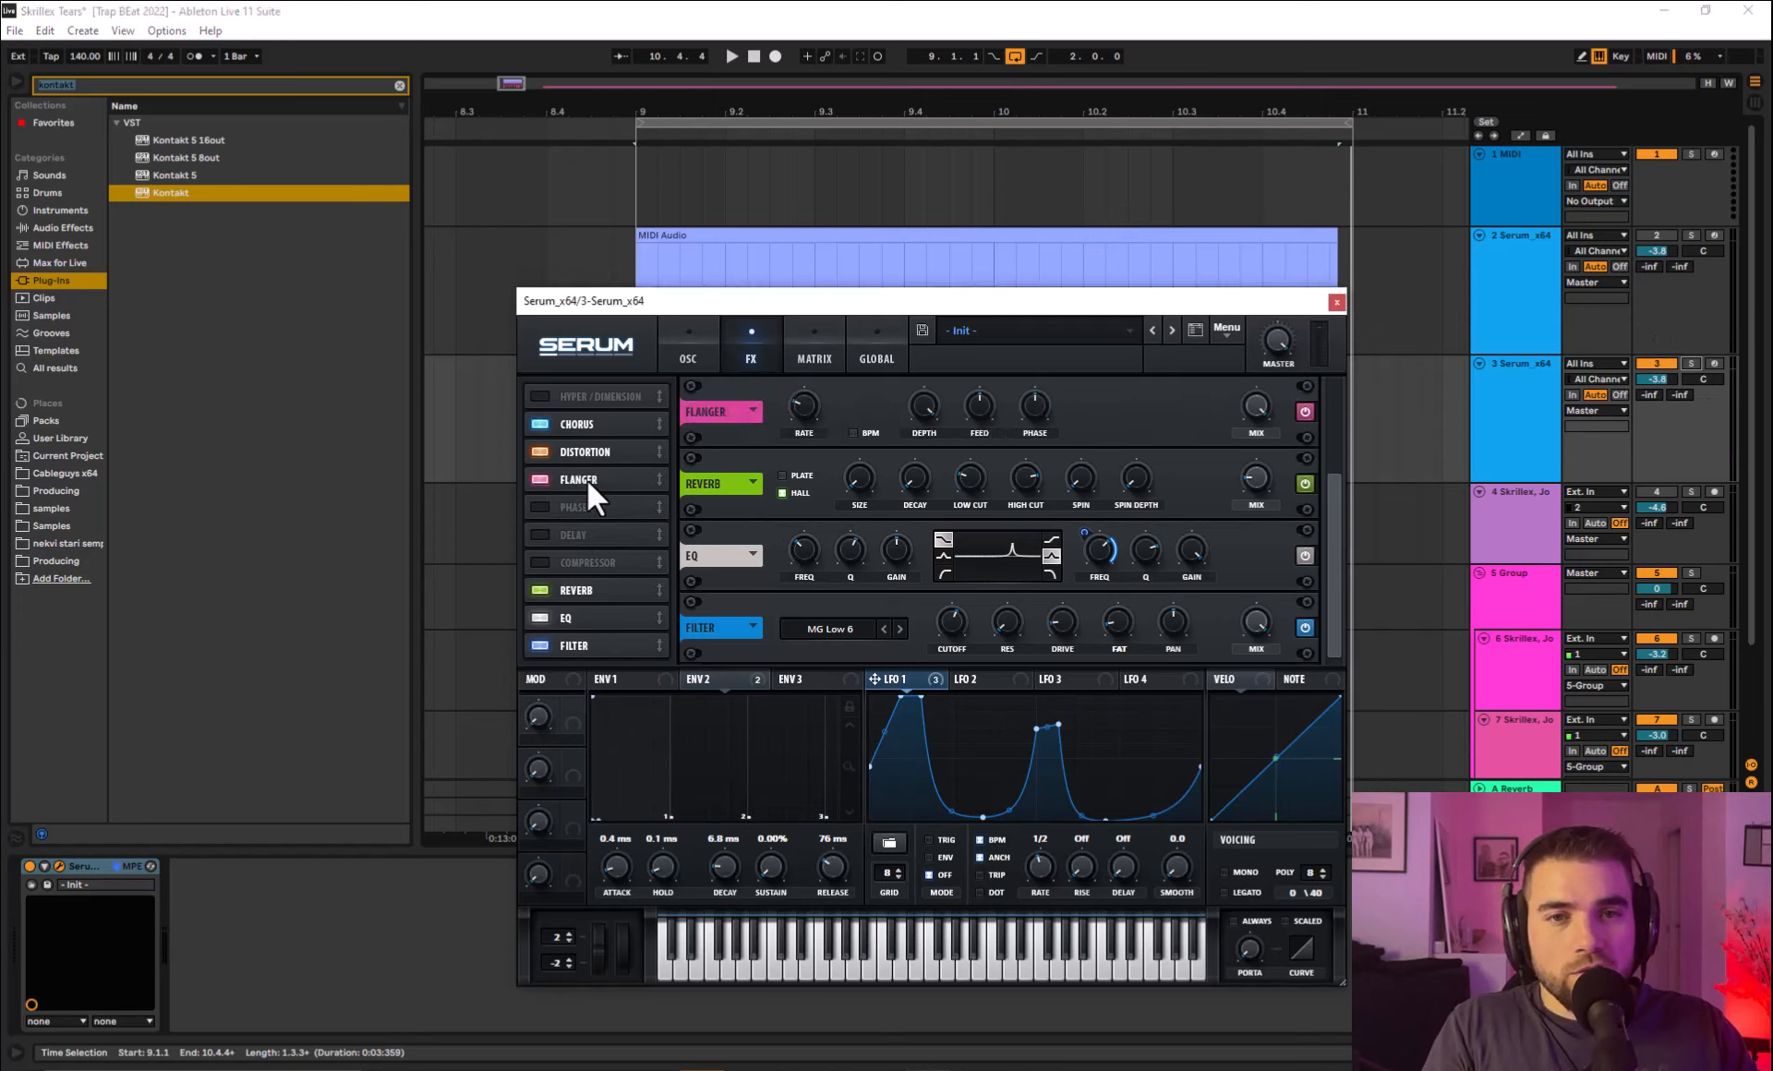
left_click_drag(585, 477, 563, 583)
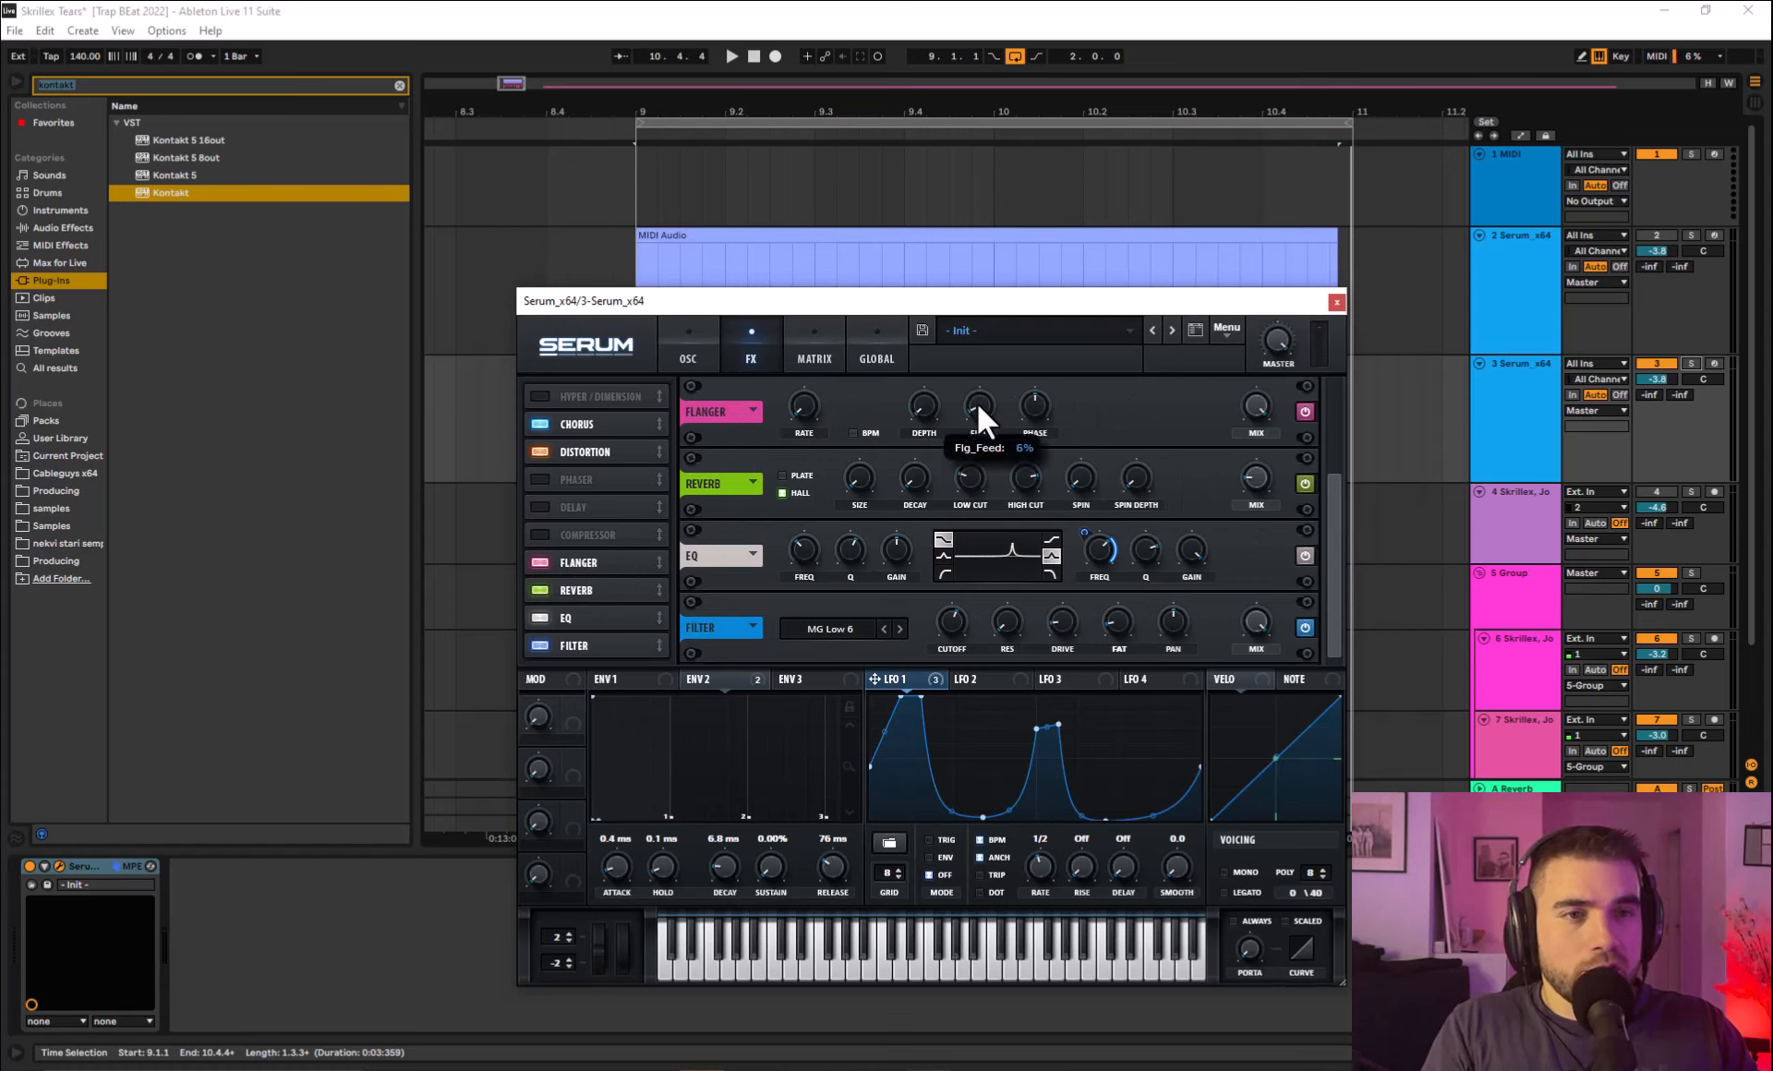
key("space")
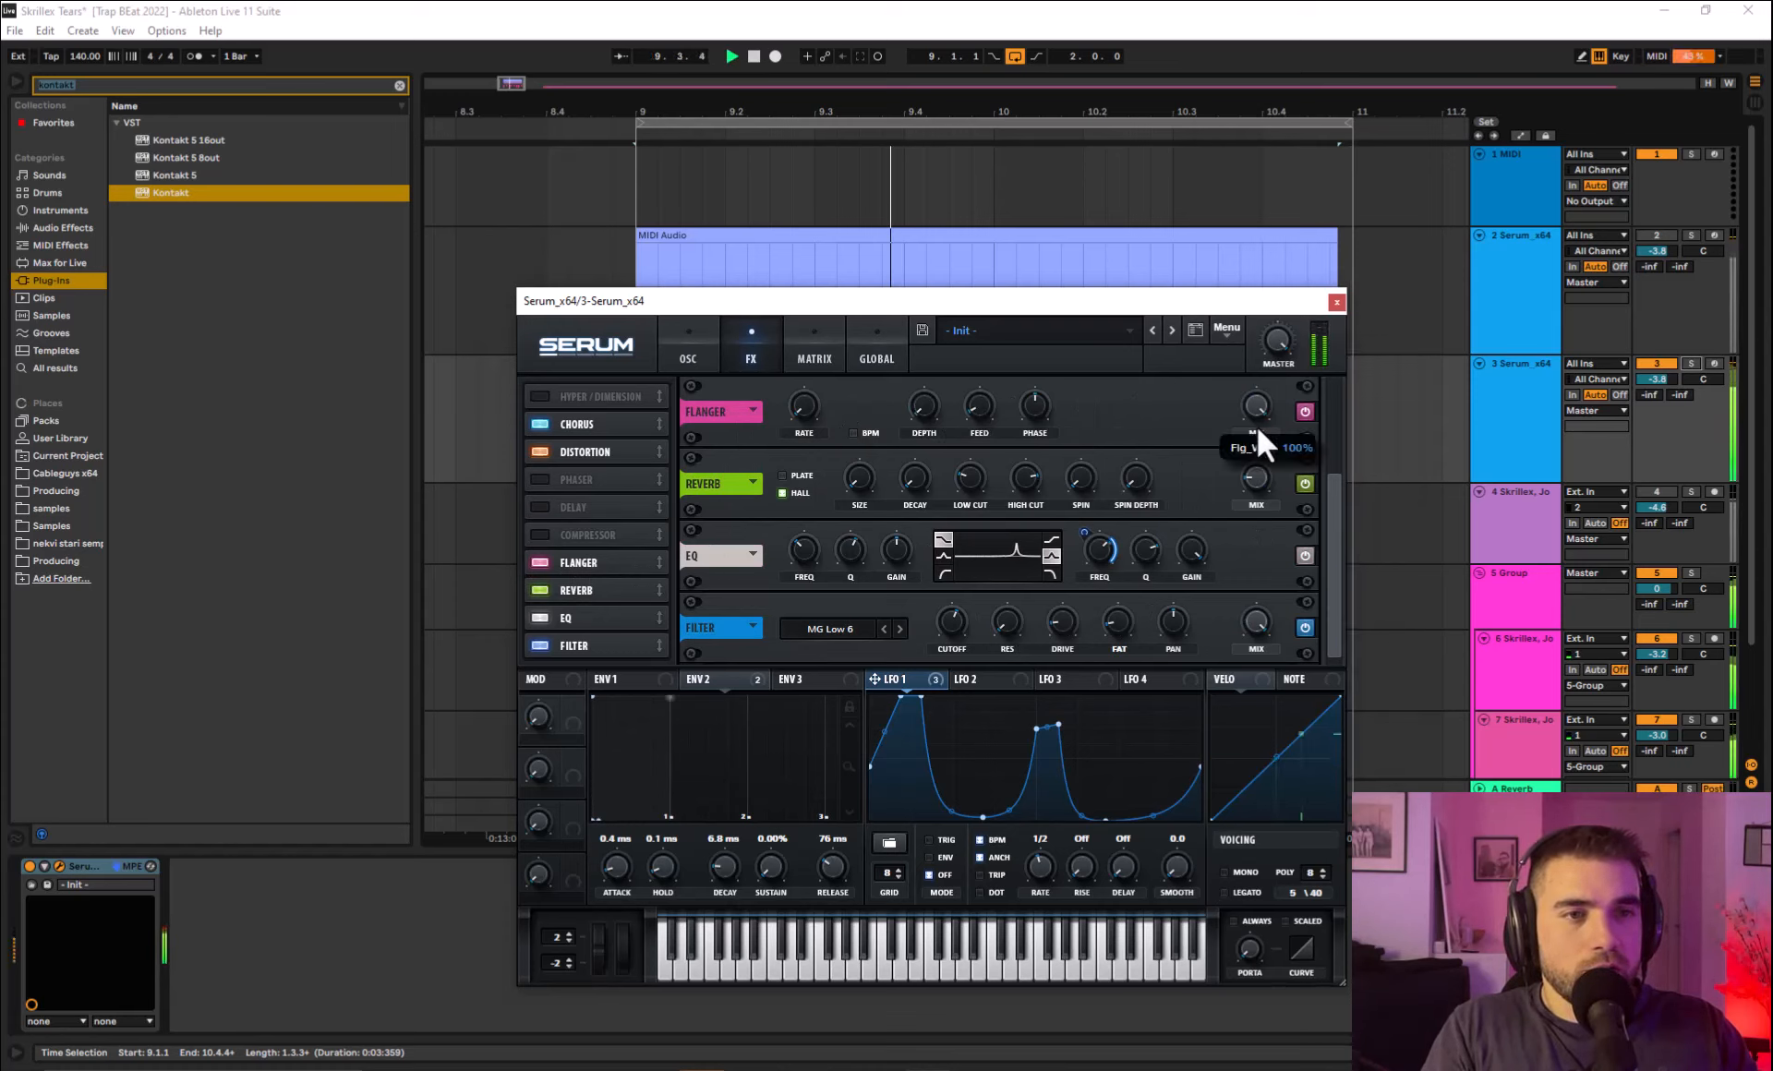
left_click_drag(1227, 675, 1221, 519)
key("space")
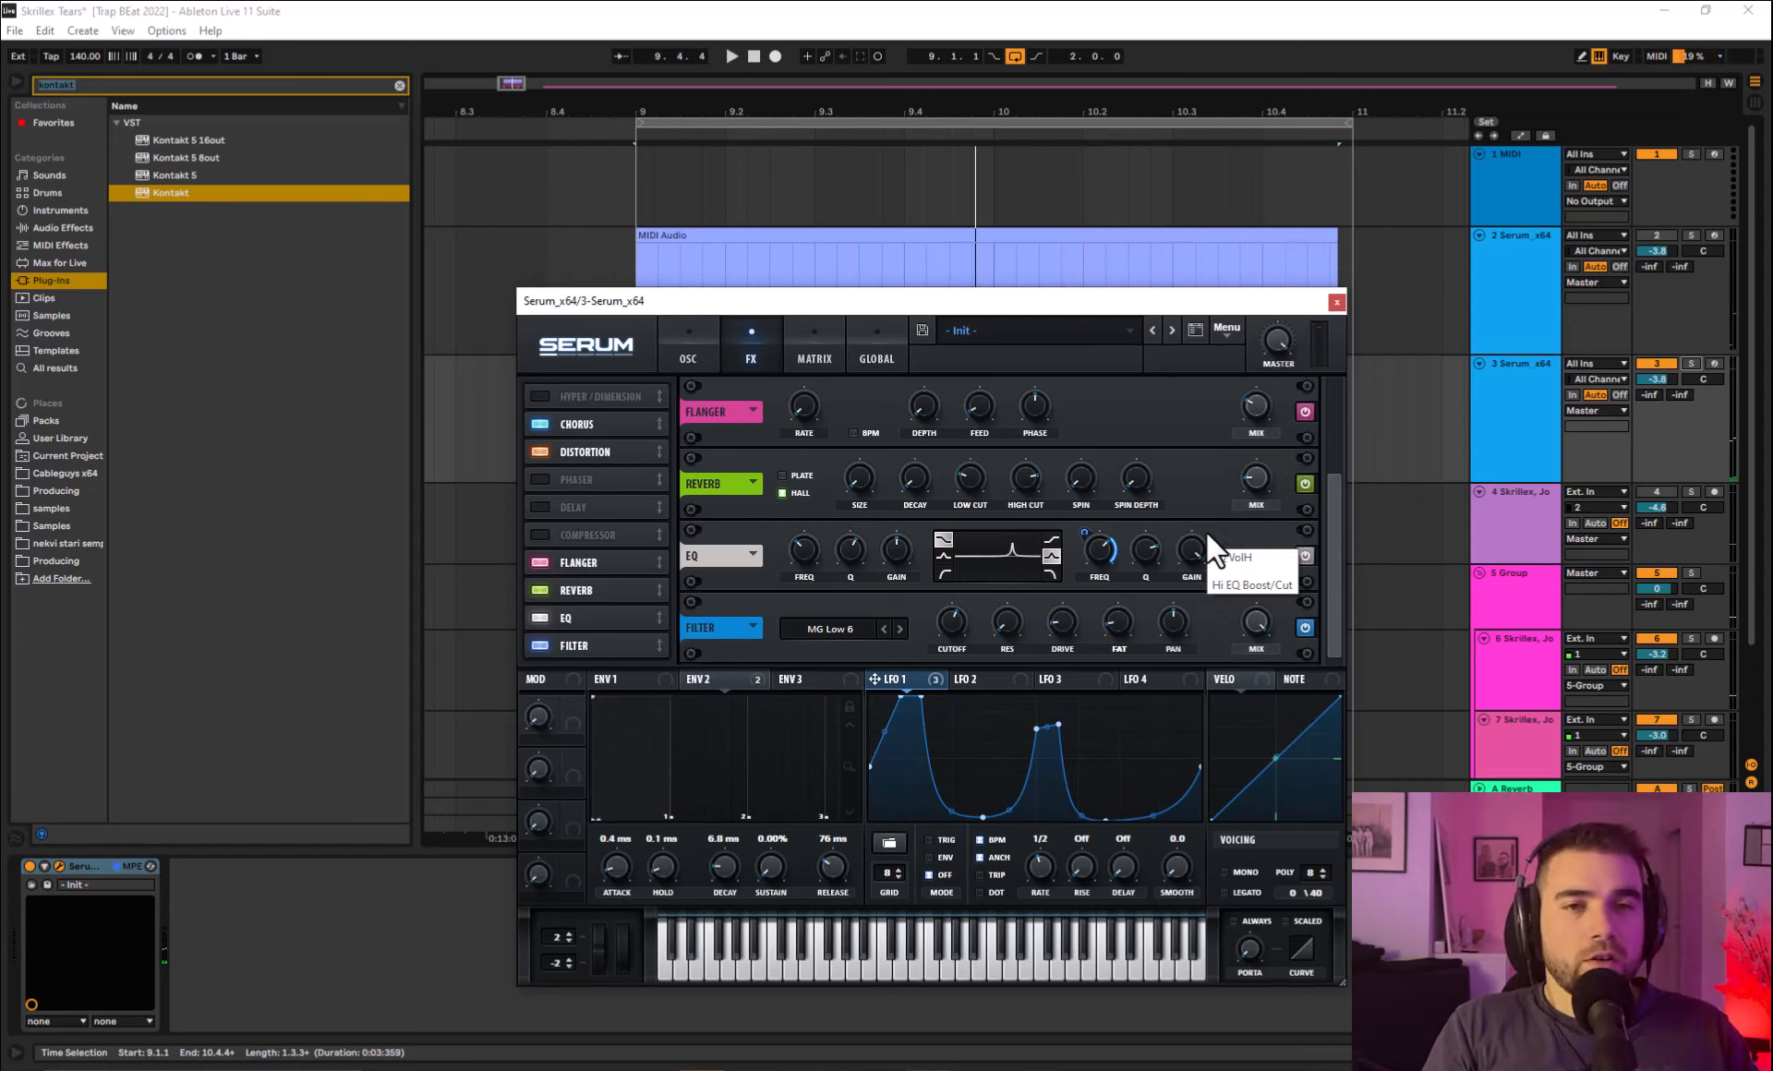
key("space")
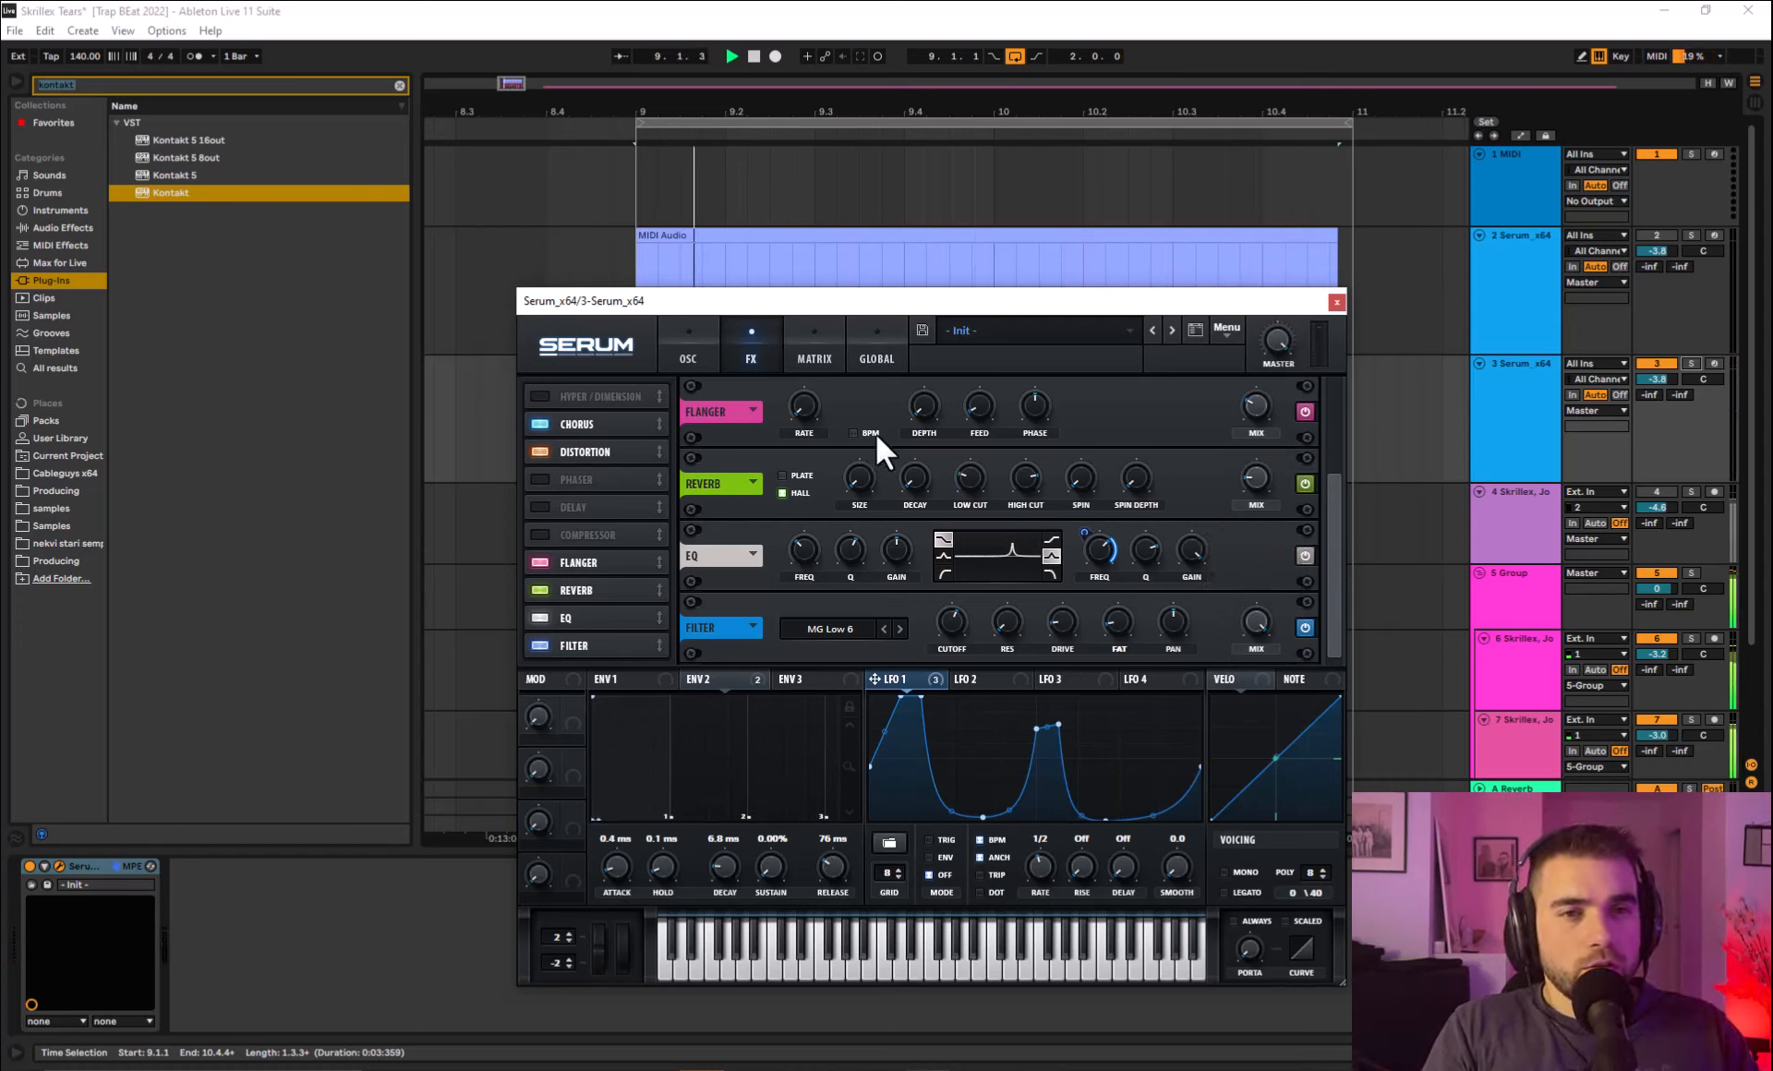
left_click_drag(929, 394, 935, 406)
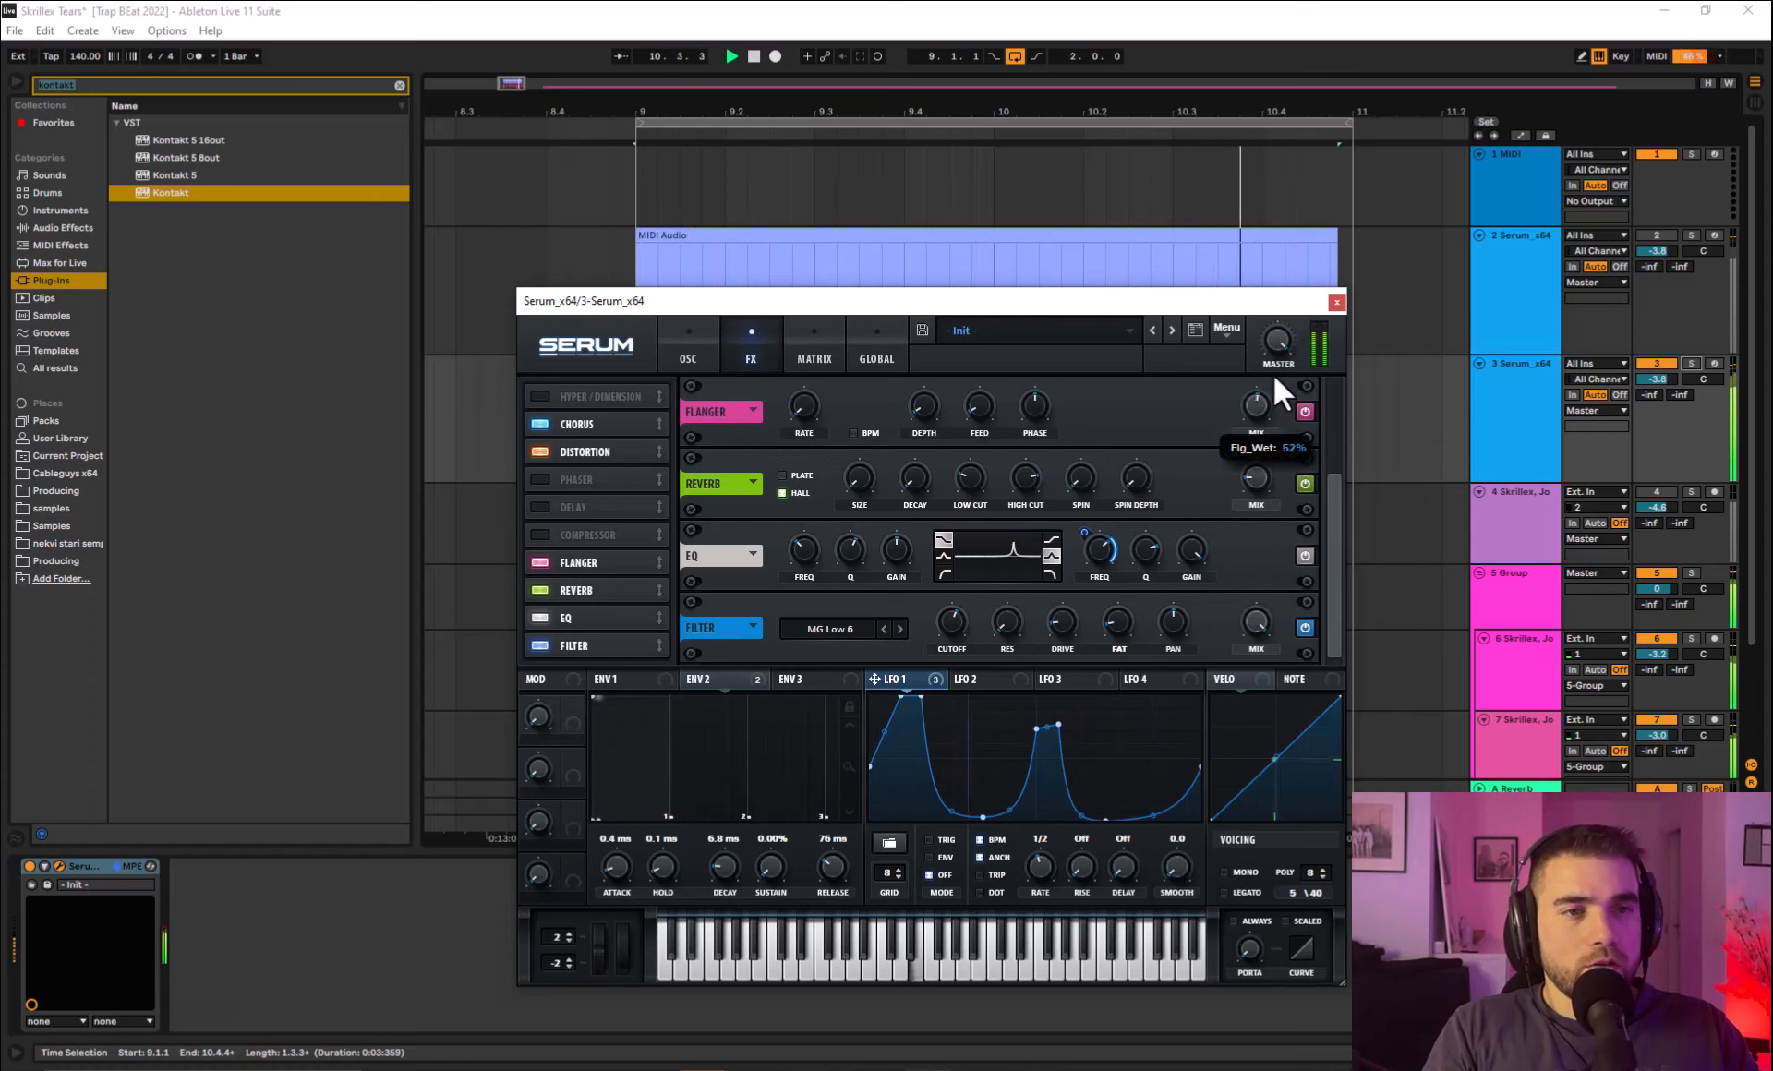
Lower the flanger's mix to about 23%, compare the loop with the flanger bypassed, and close the synth window.
left_click_drag(1272, 373, 1295, 330)
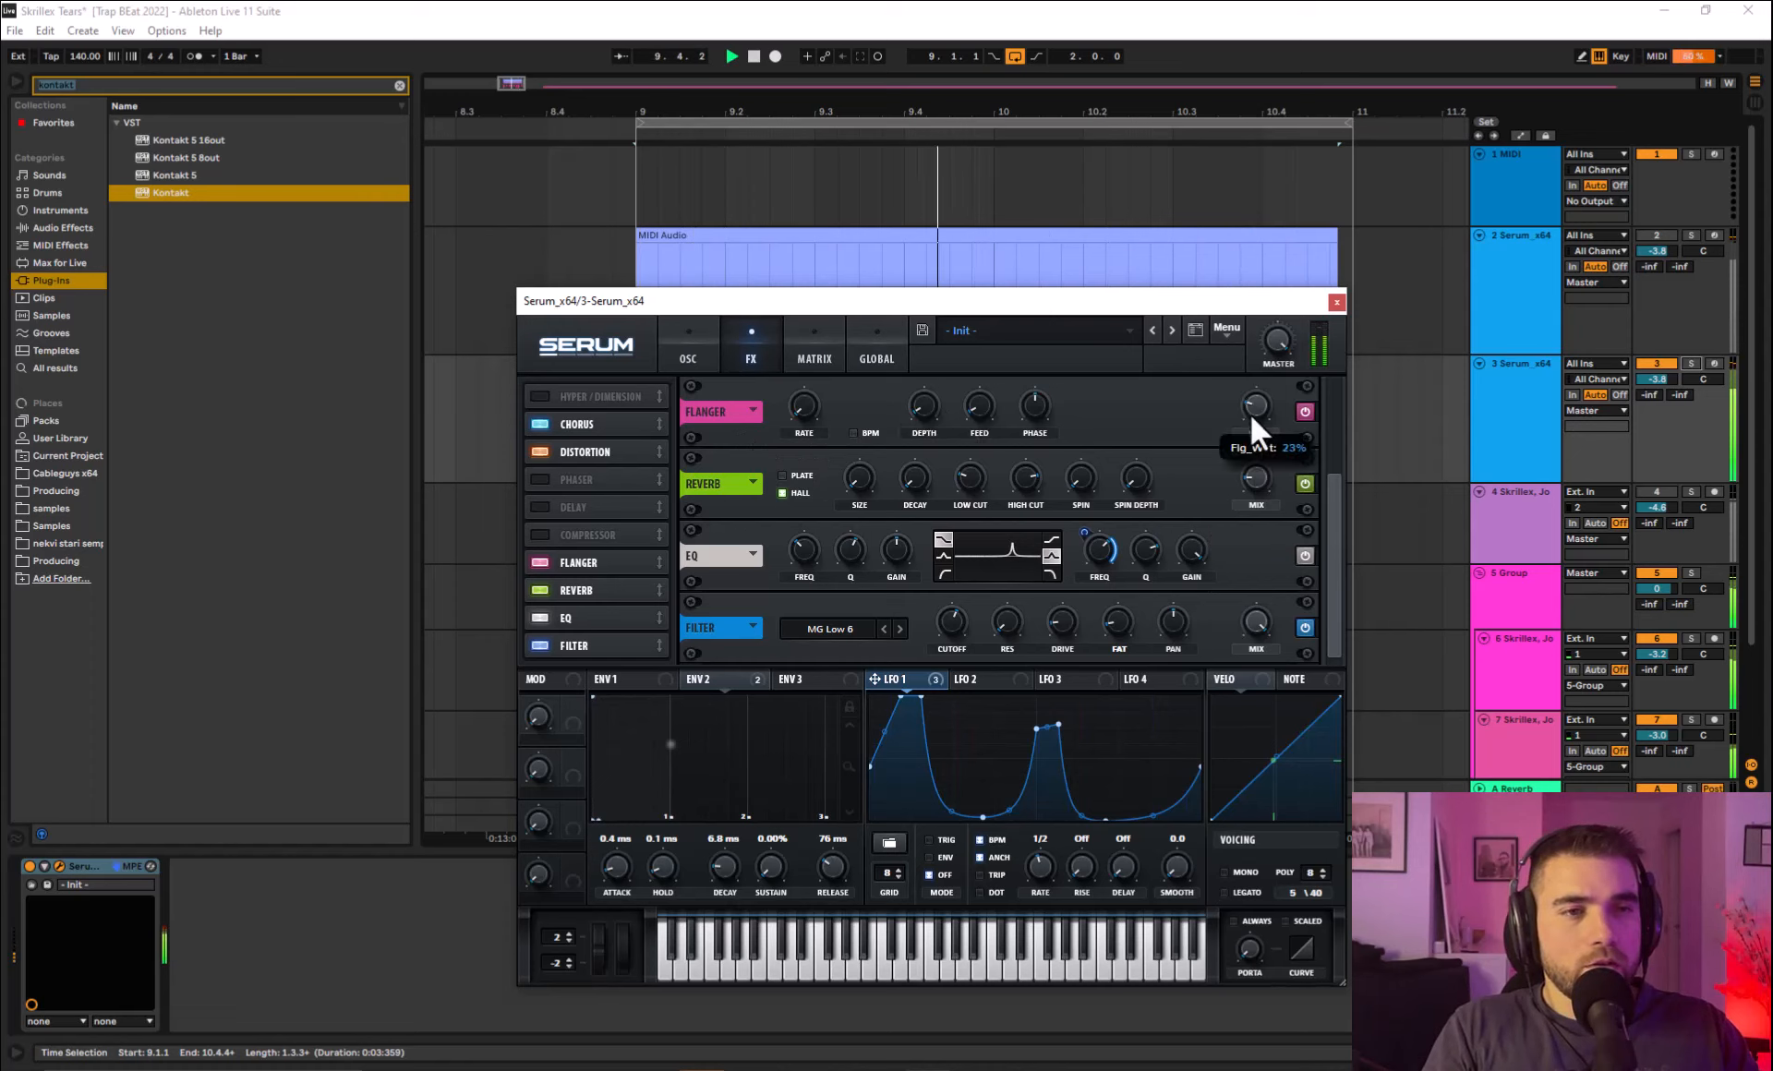
left_click(543, 564)
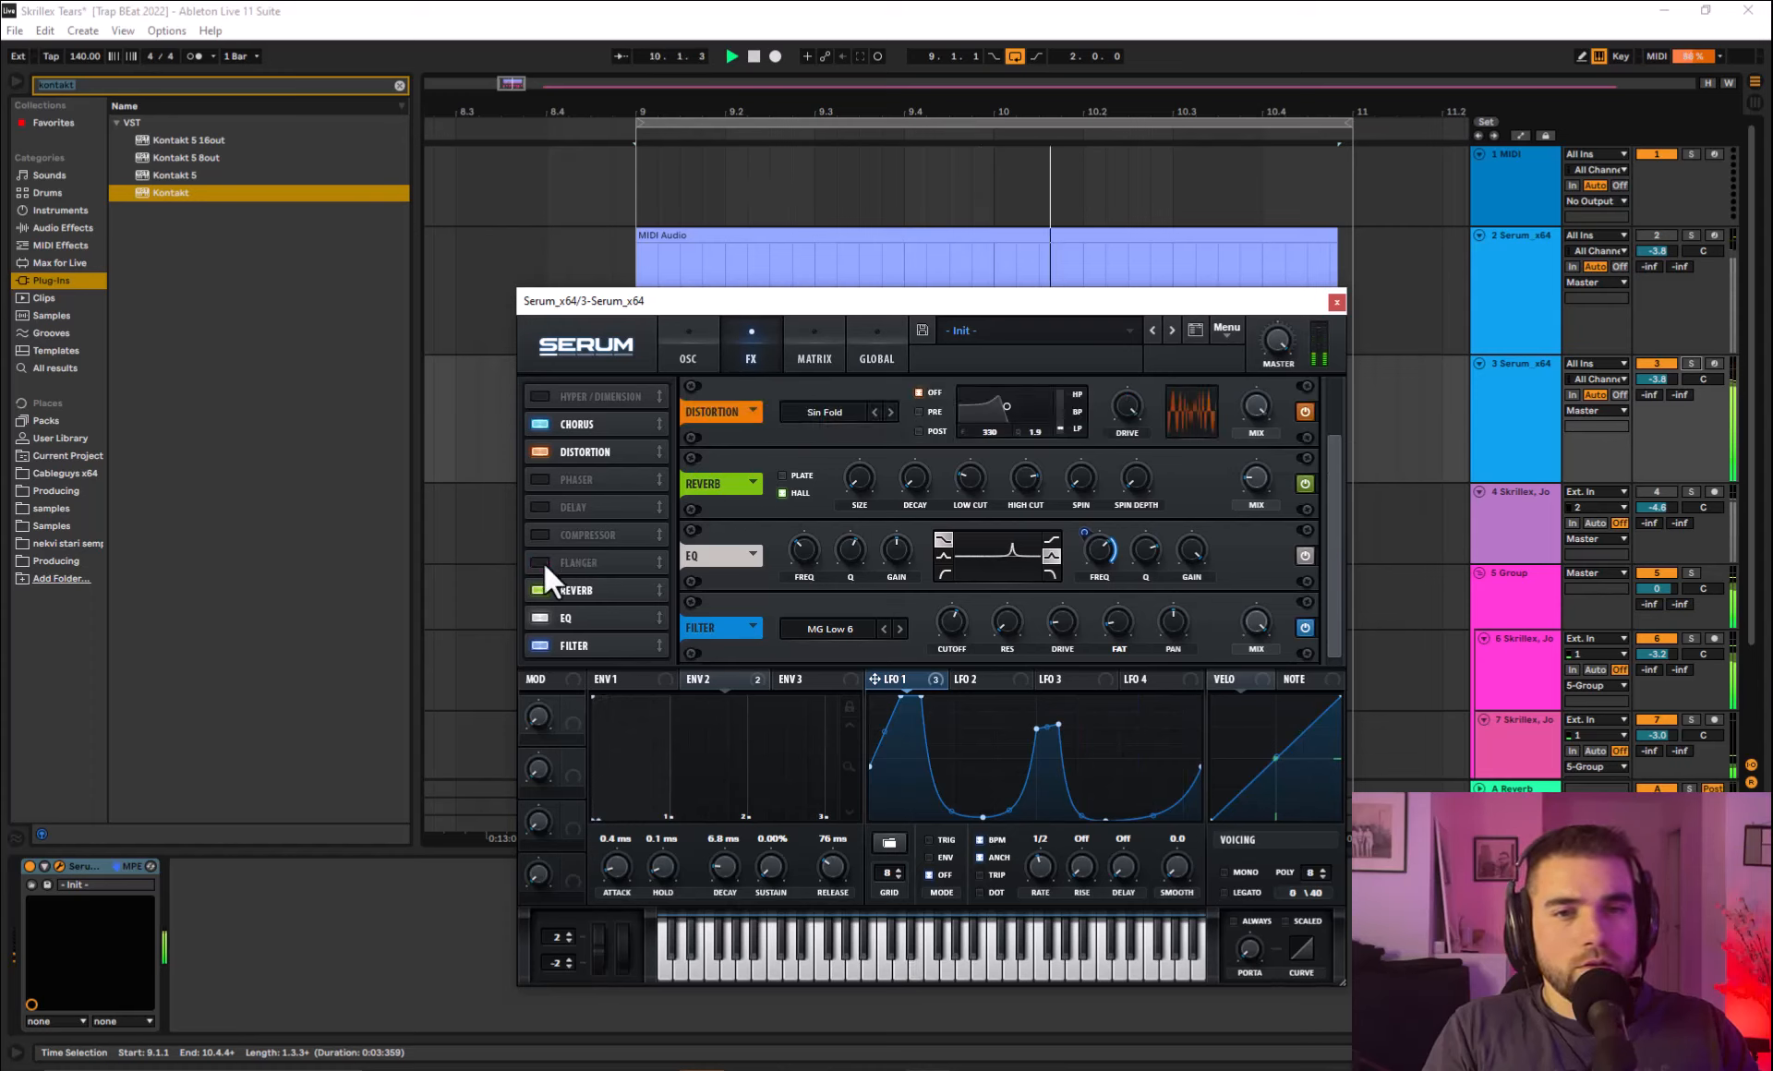
left_click(543, 563)
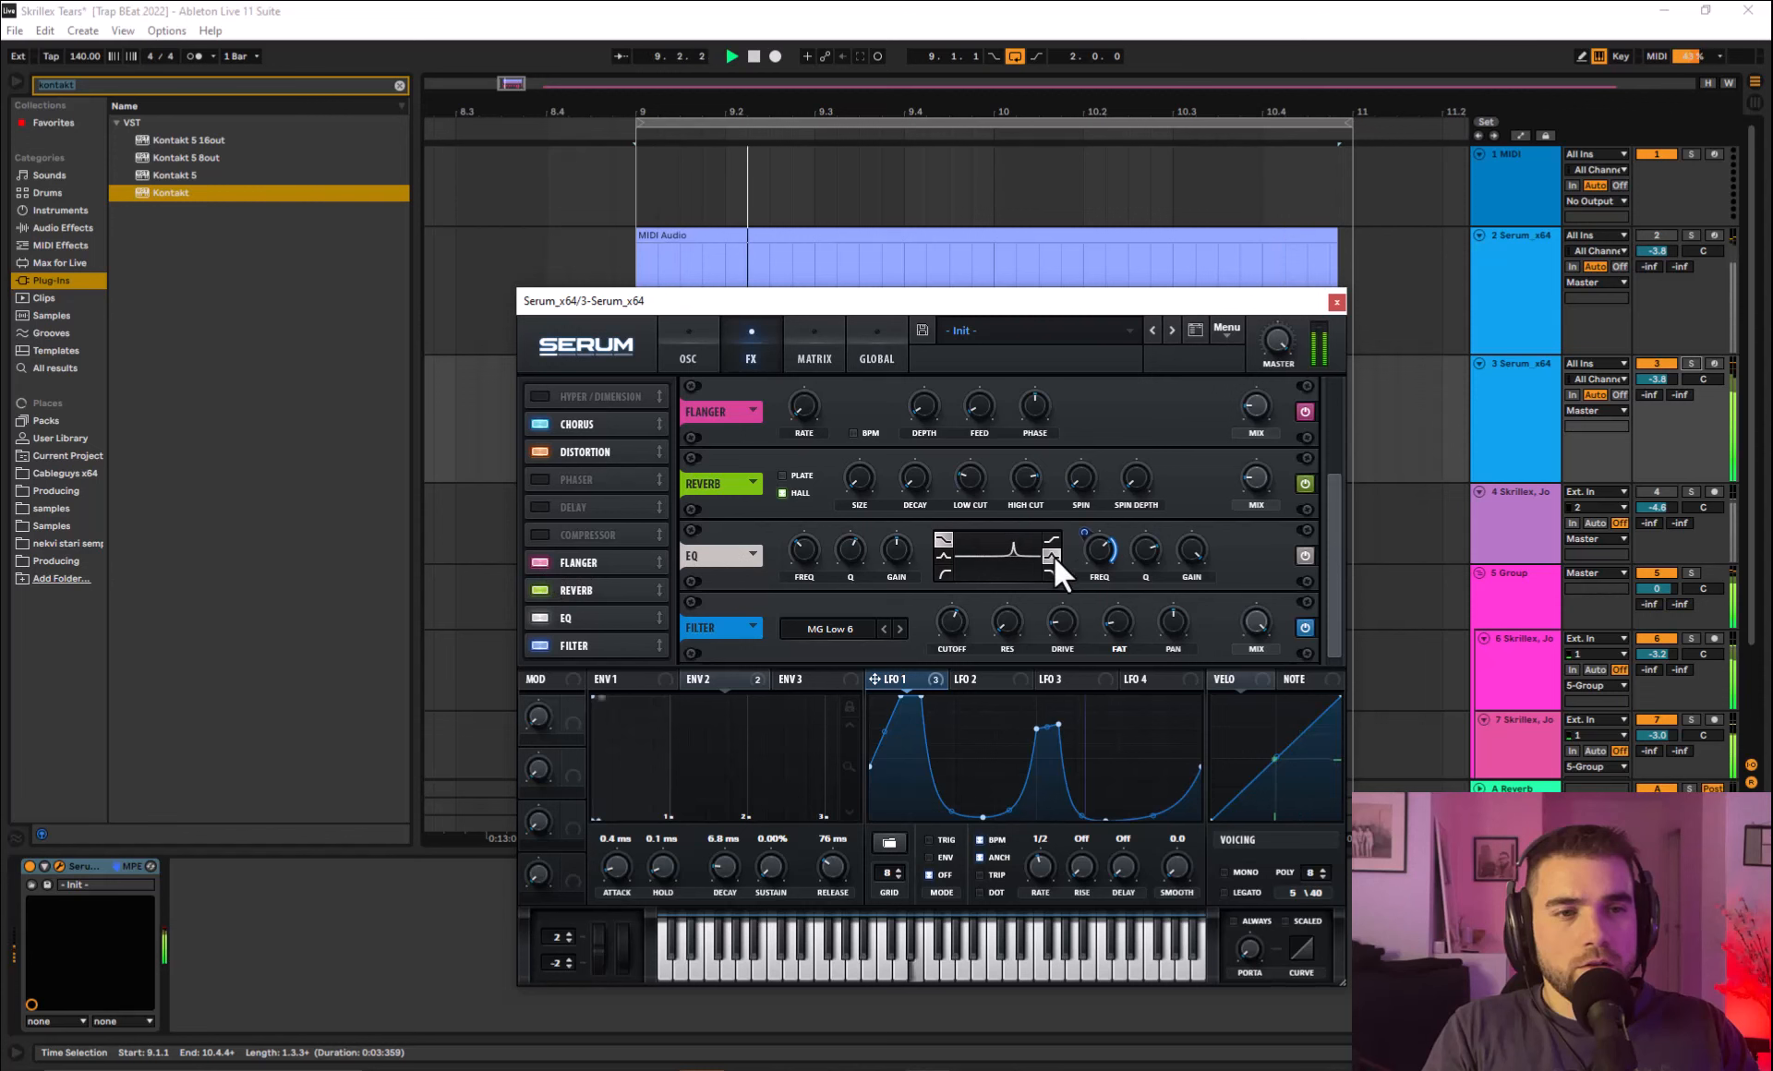
left_click(1335, 304)
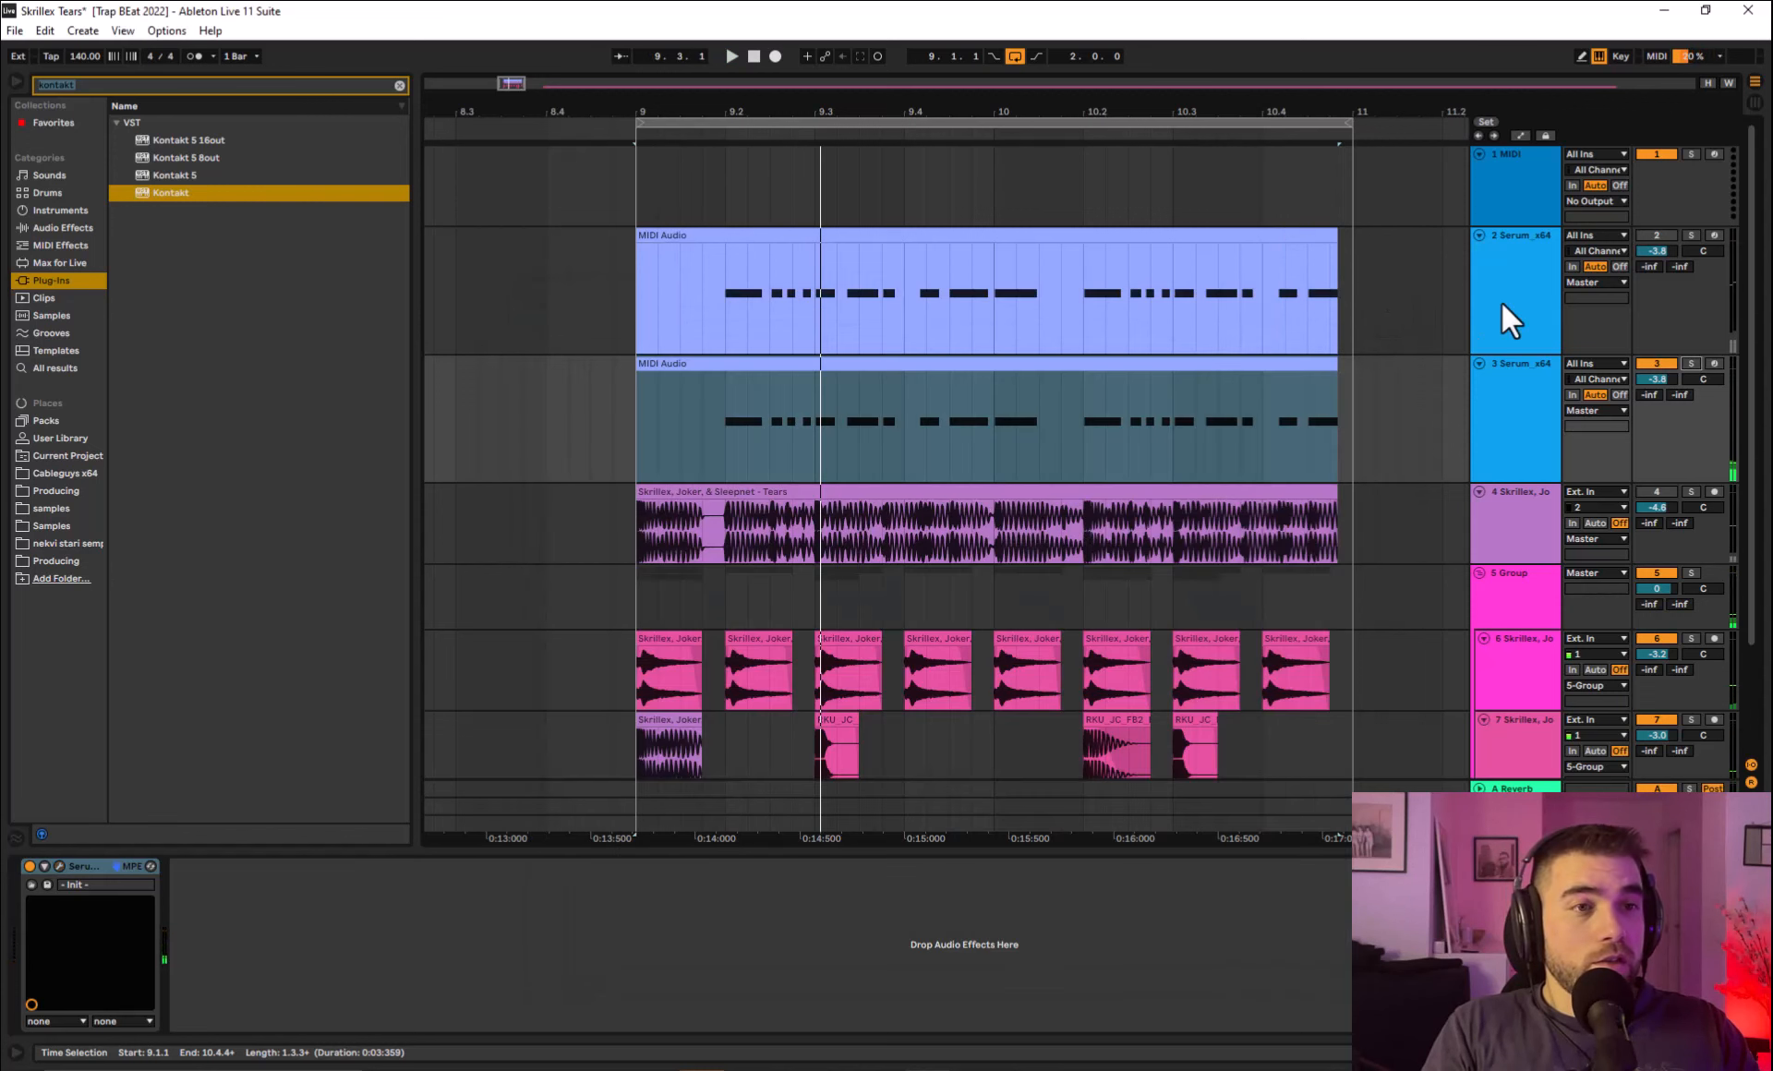
Find the Compressor among the audio effects by searching for "comp" and add it to the 3 Serum_x64 track.
left_click(1501, 316)
left_click_drag(957, 308, 747, 102)
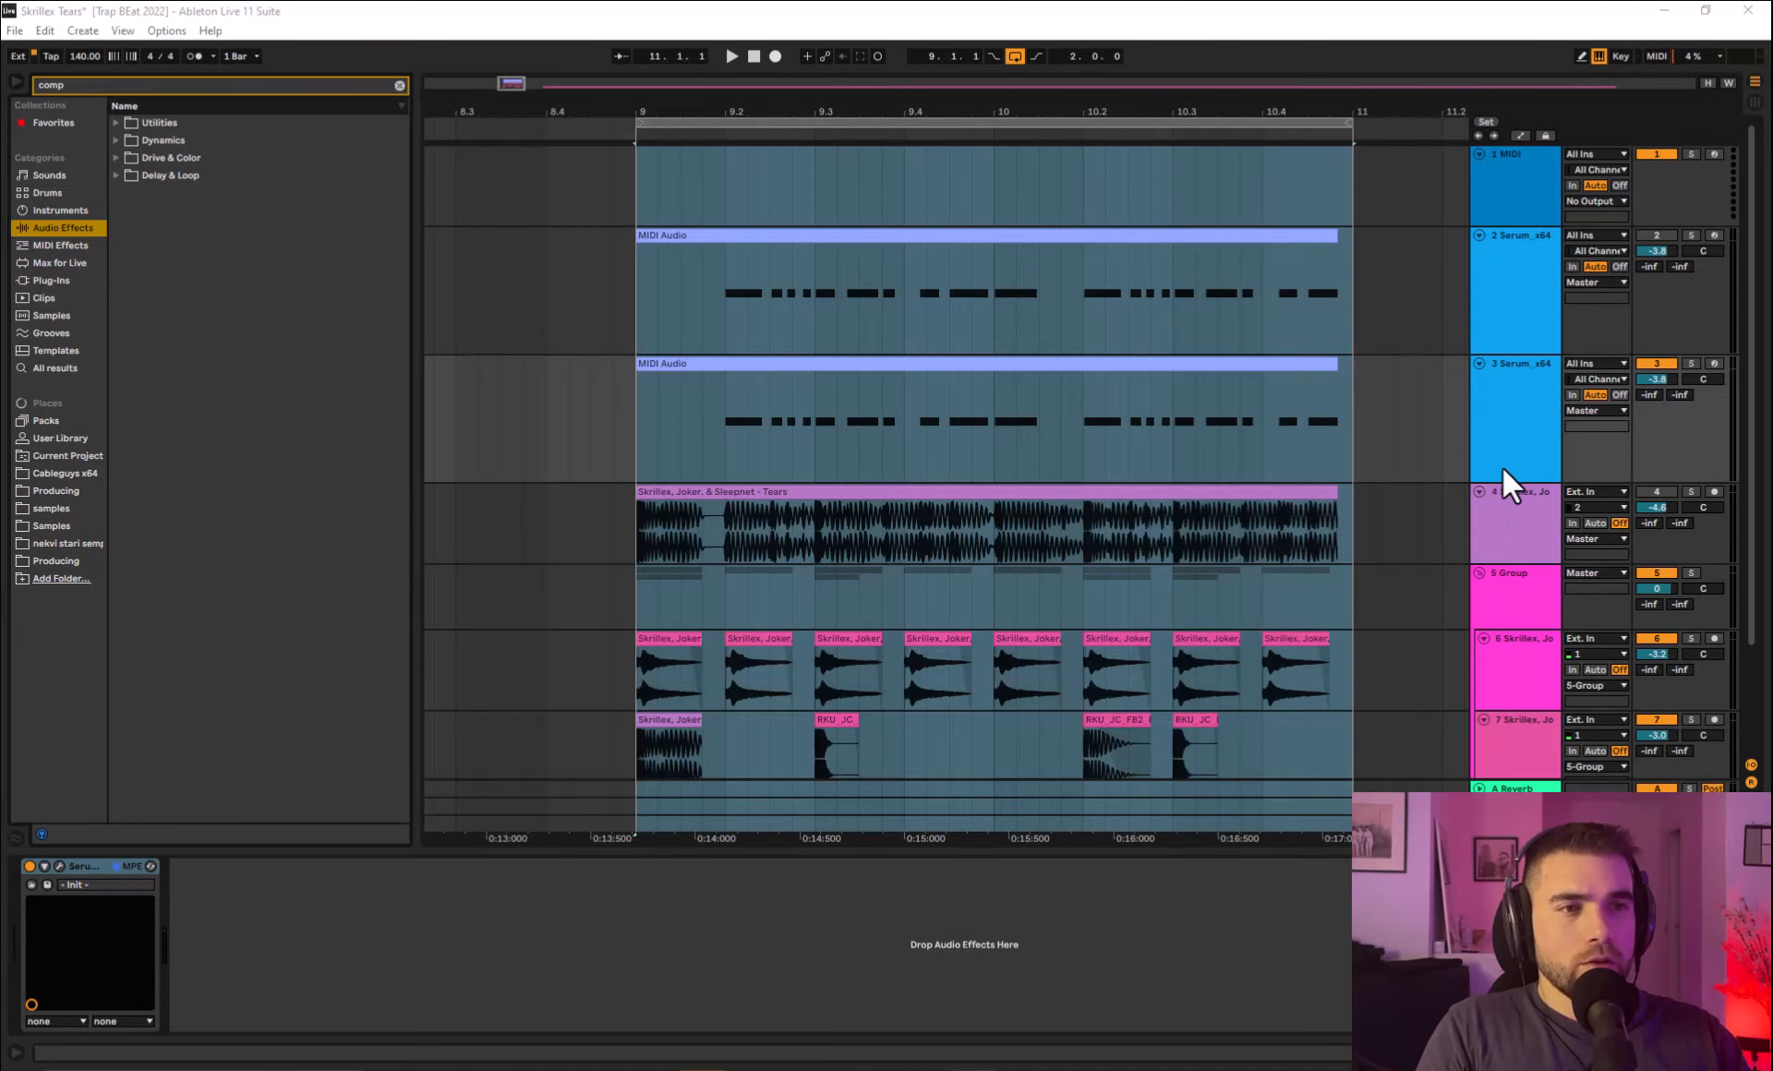
left_click(1504, 468)
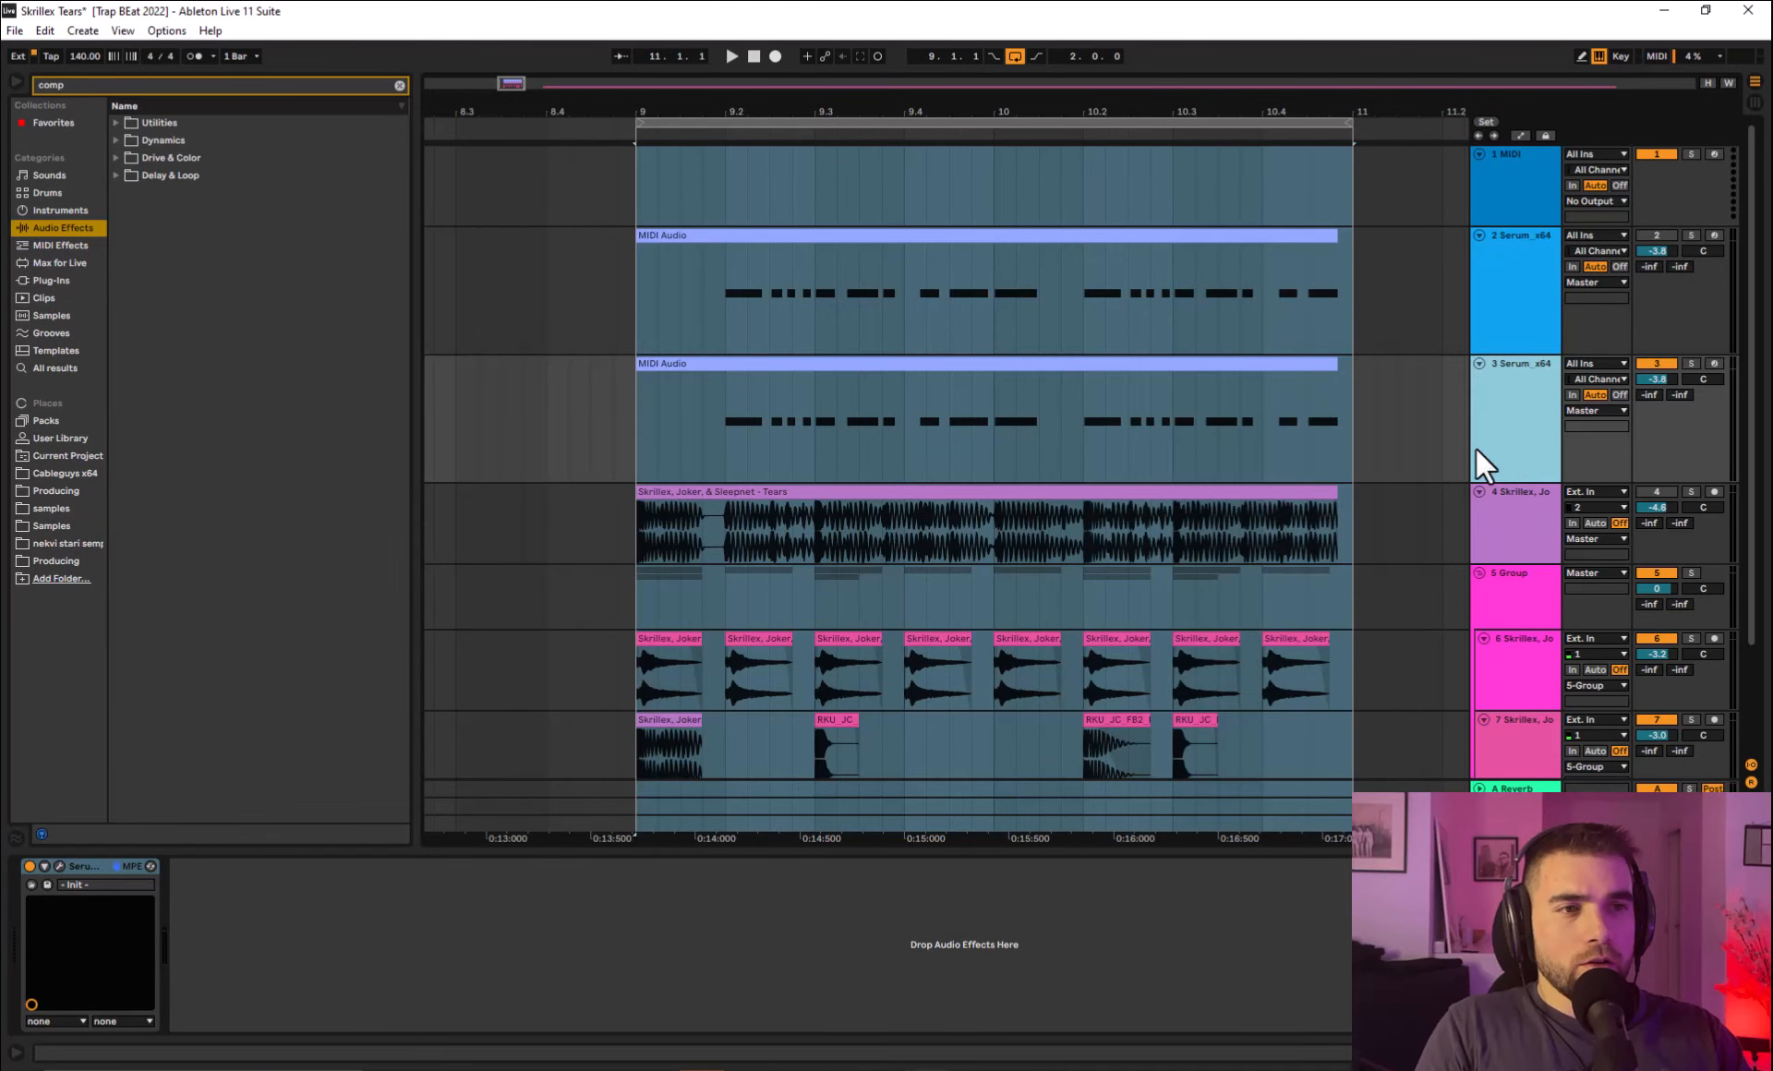
left_click(168, 141)
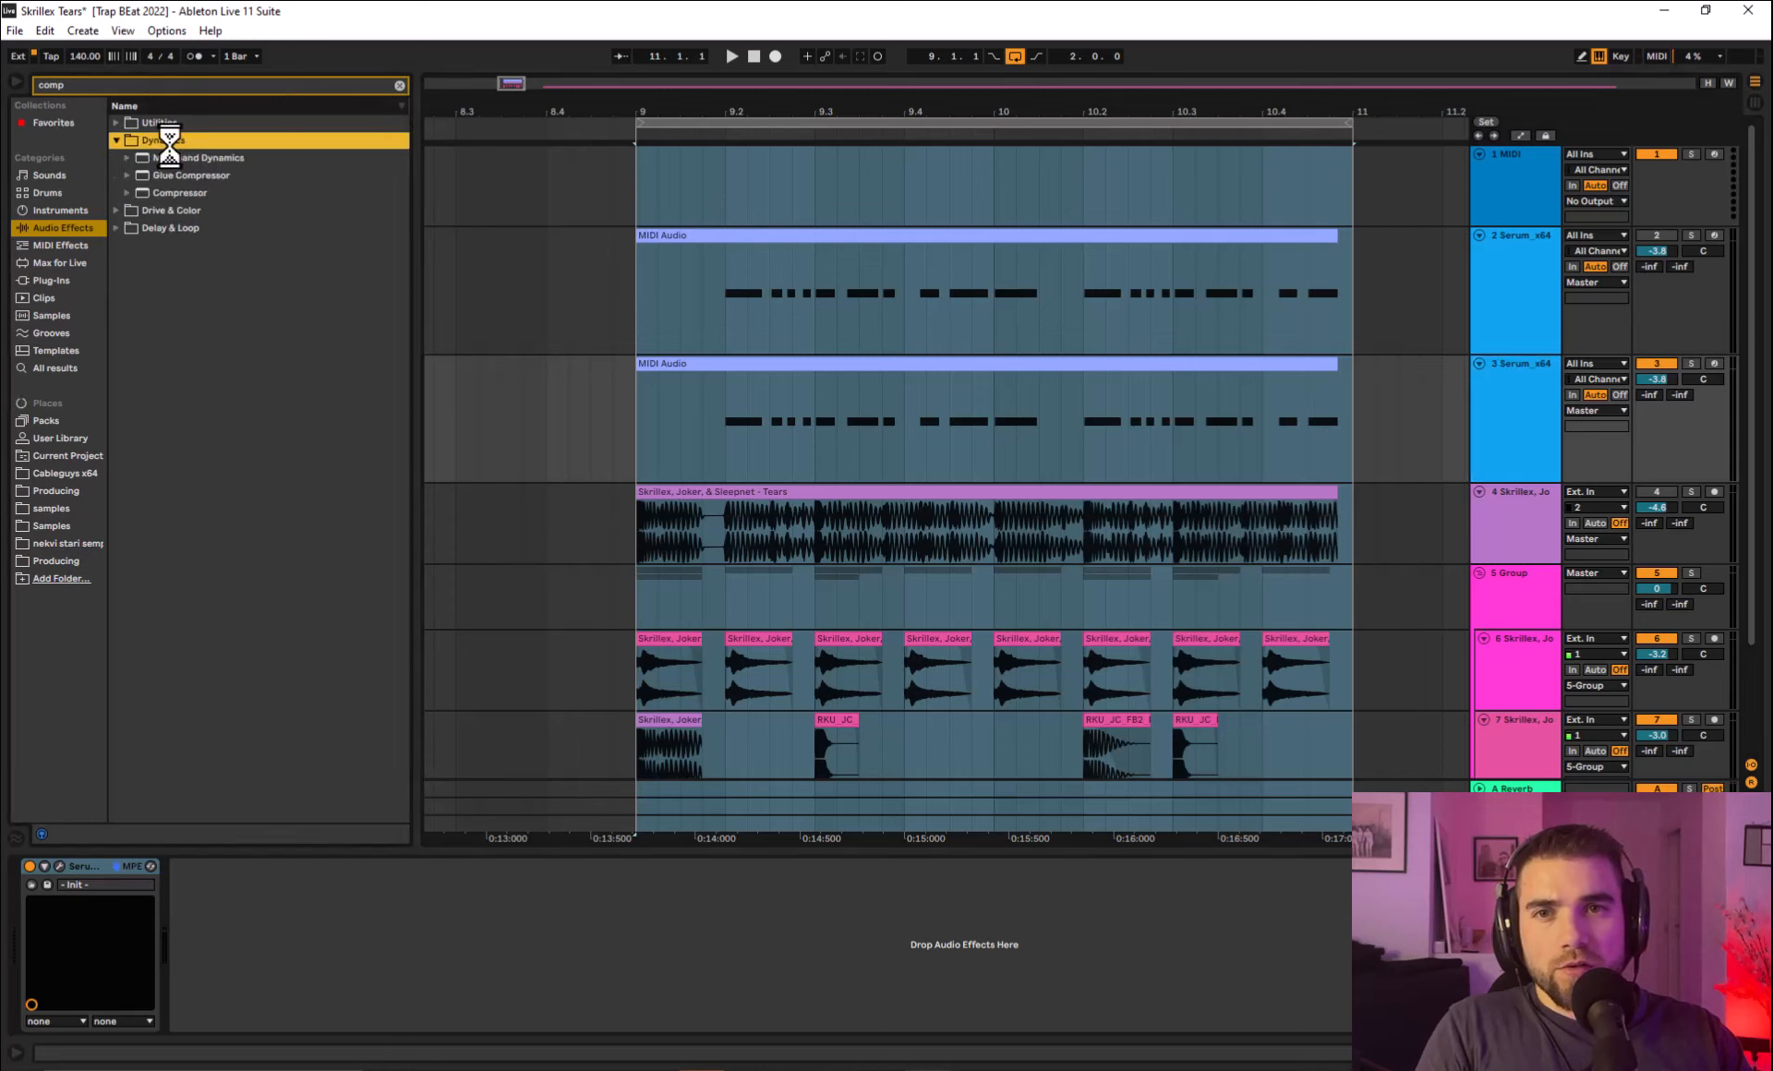
double_click(185, 194)
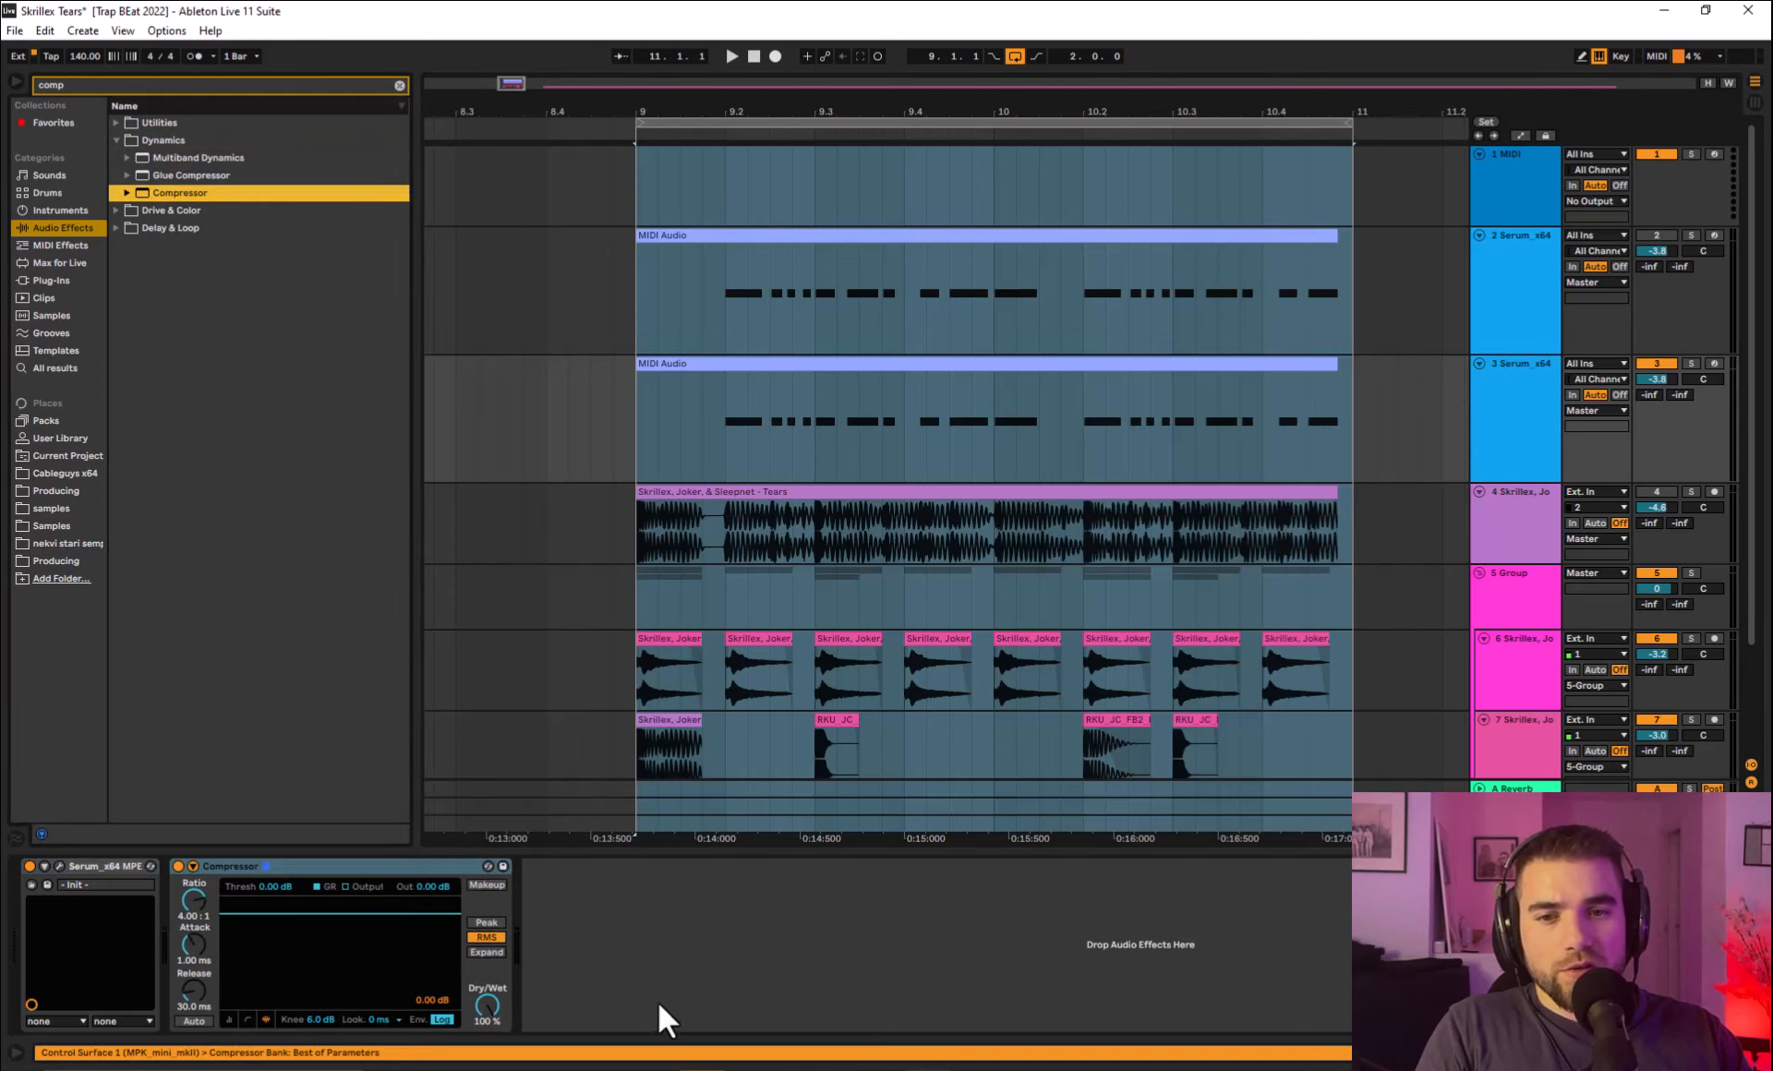
Enable the compressor's makeup gain and set its threshold to -7.75 dB while auditioning the loop.
key("space")
mouse_move(265, 884)
left_mouse_down()
mouse_move(265, 924)
mouse_move(268, 890)
left_mouse_up()
key("space")
key("space")
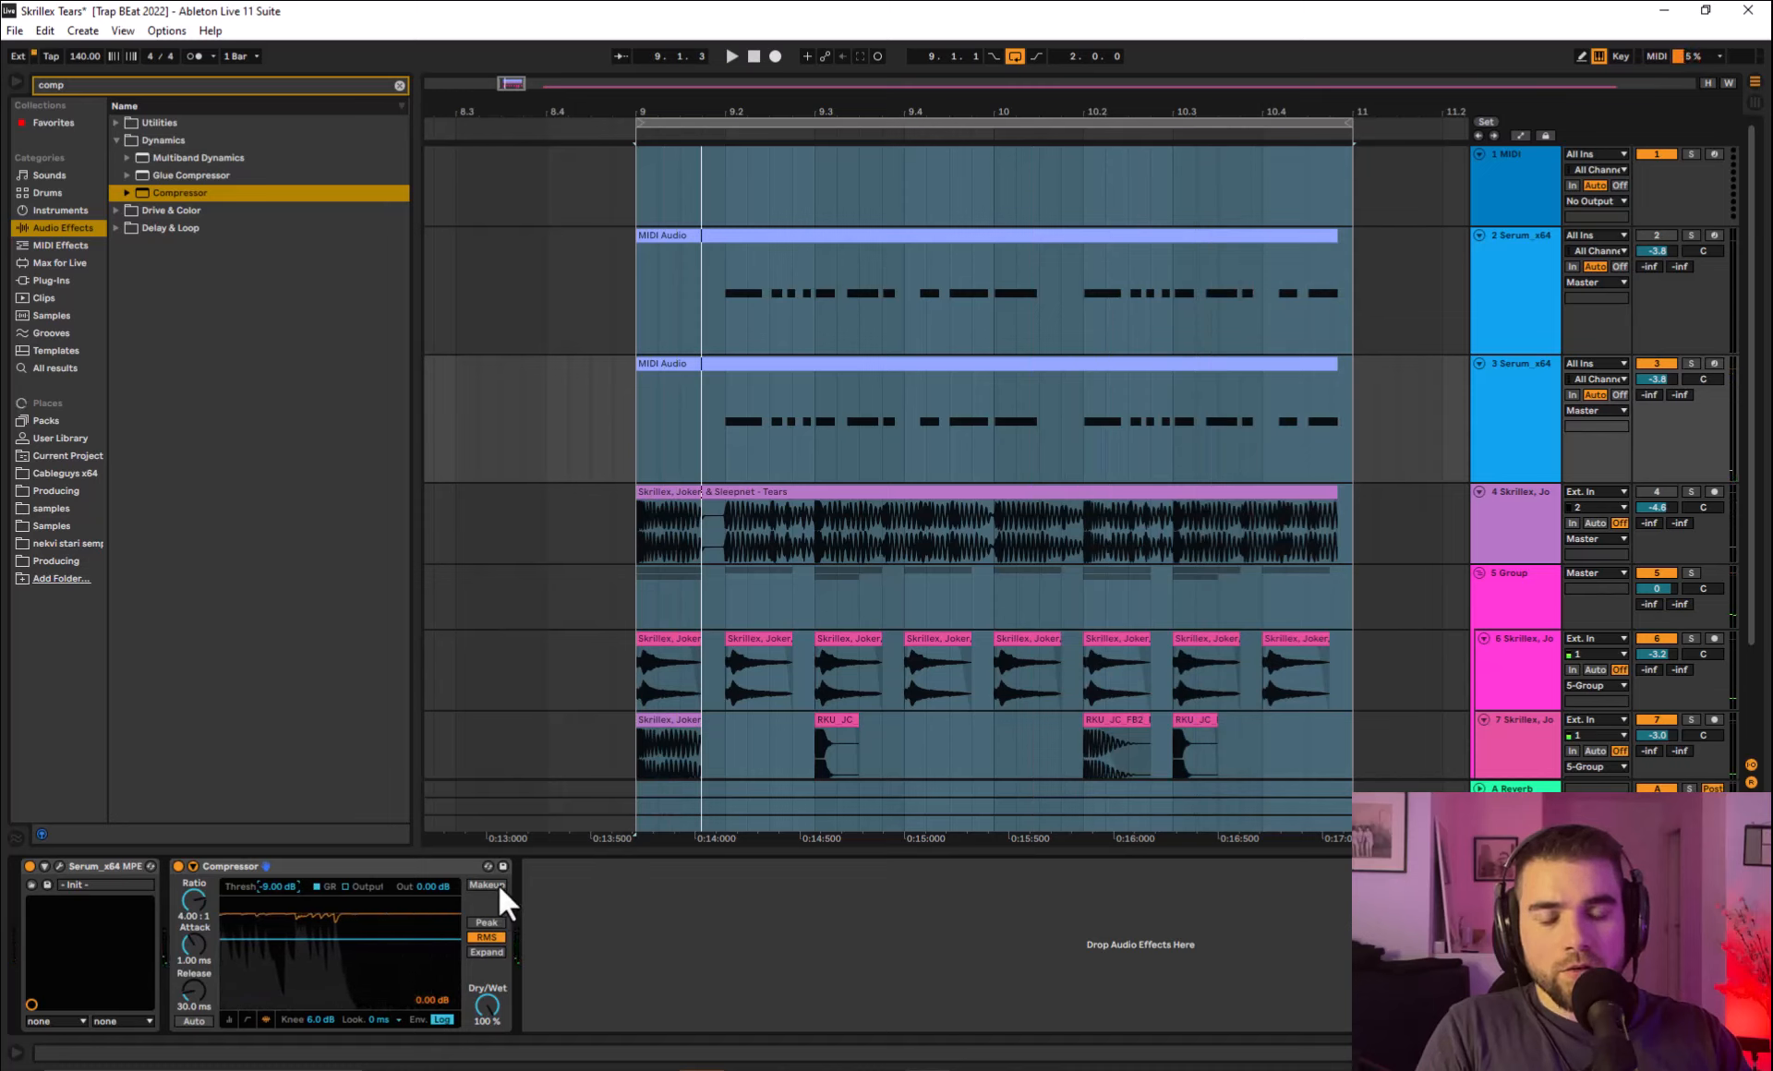
left_click(497, 880)
key("space")
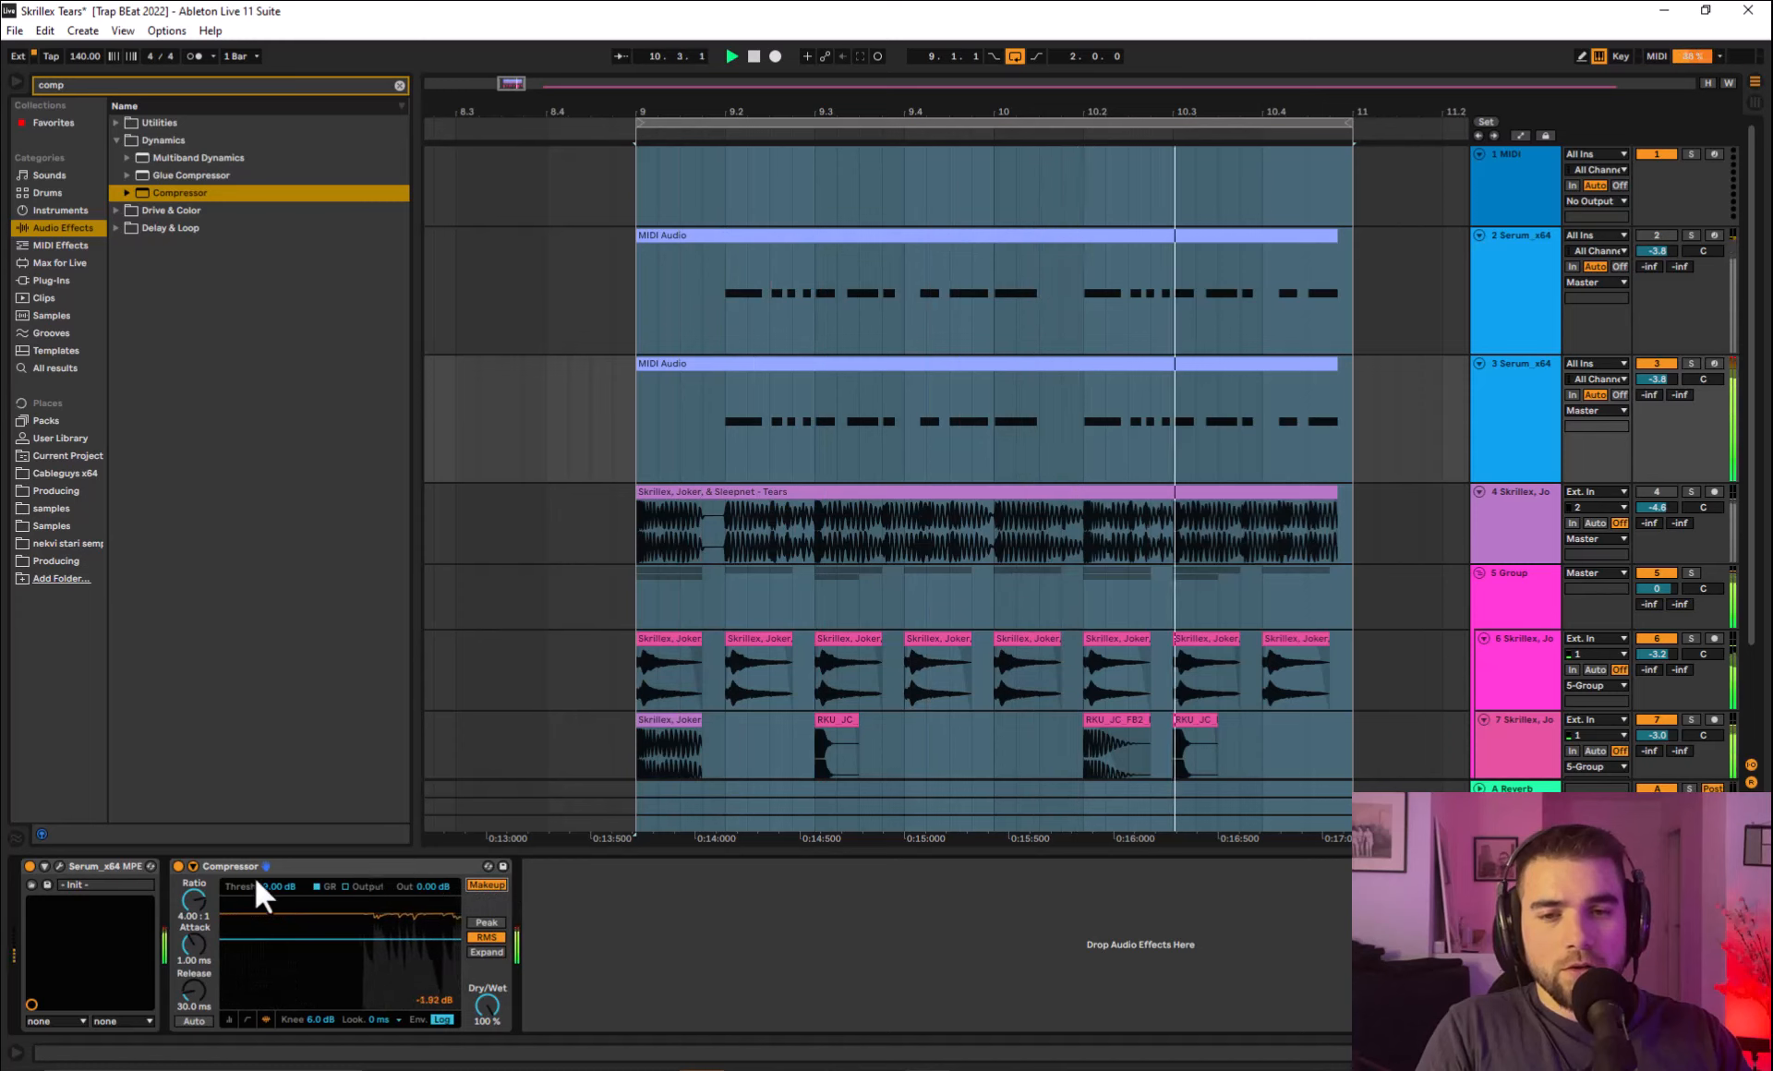
left_click_drag(275, 886, 276, 875)
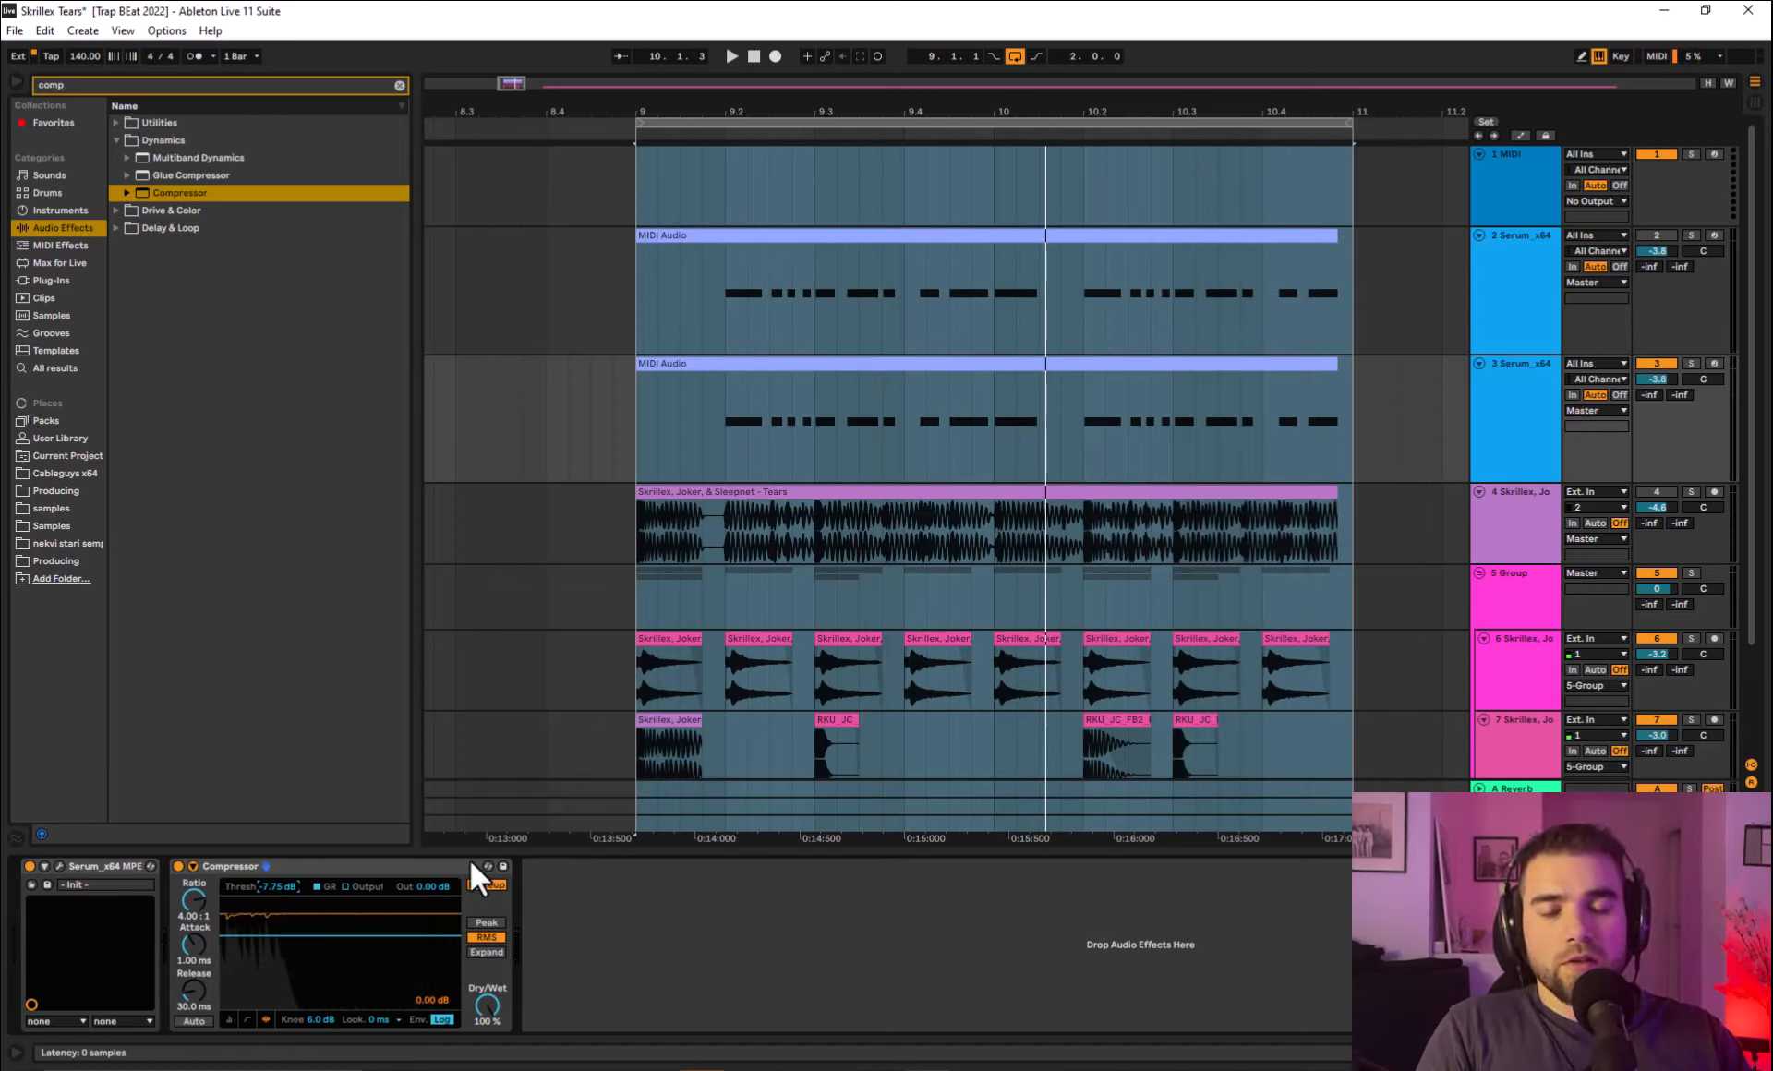
key("space")
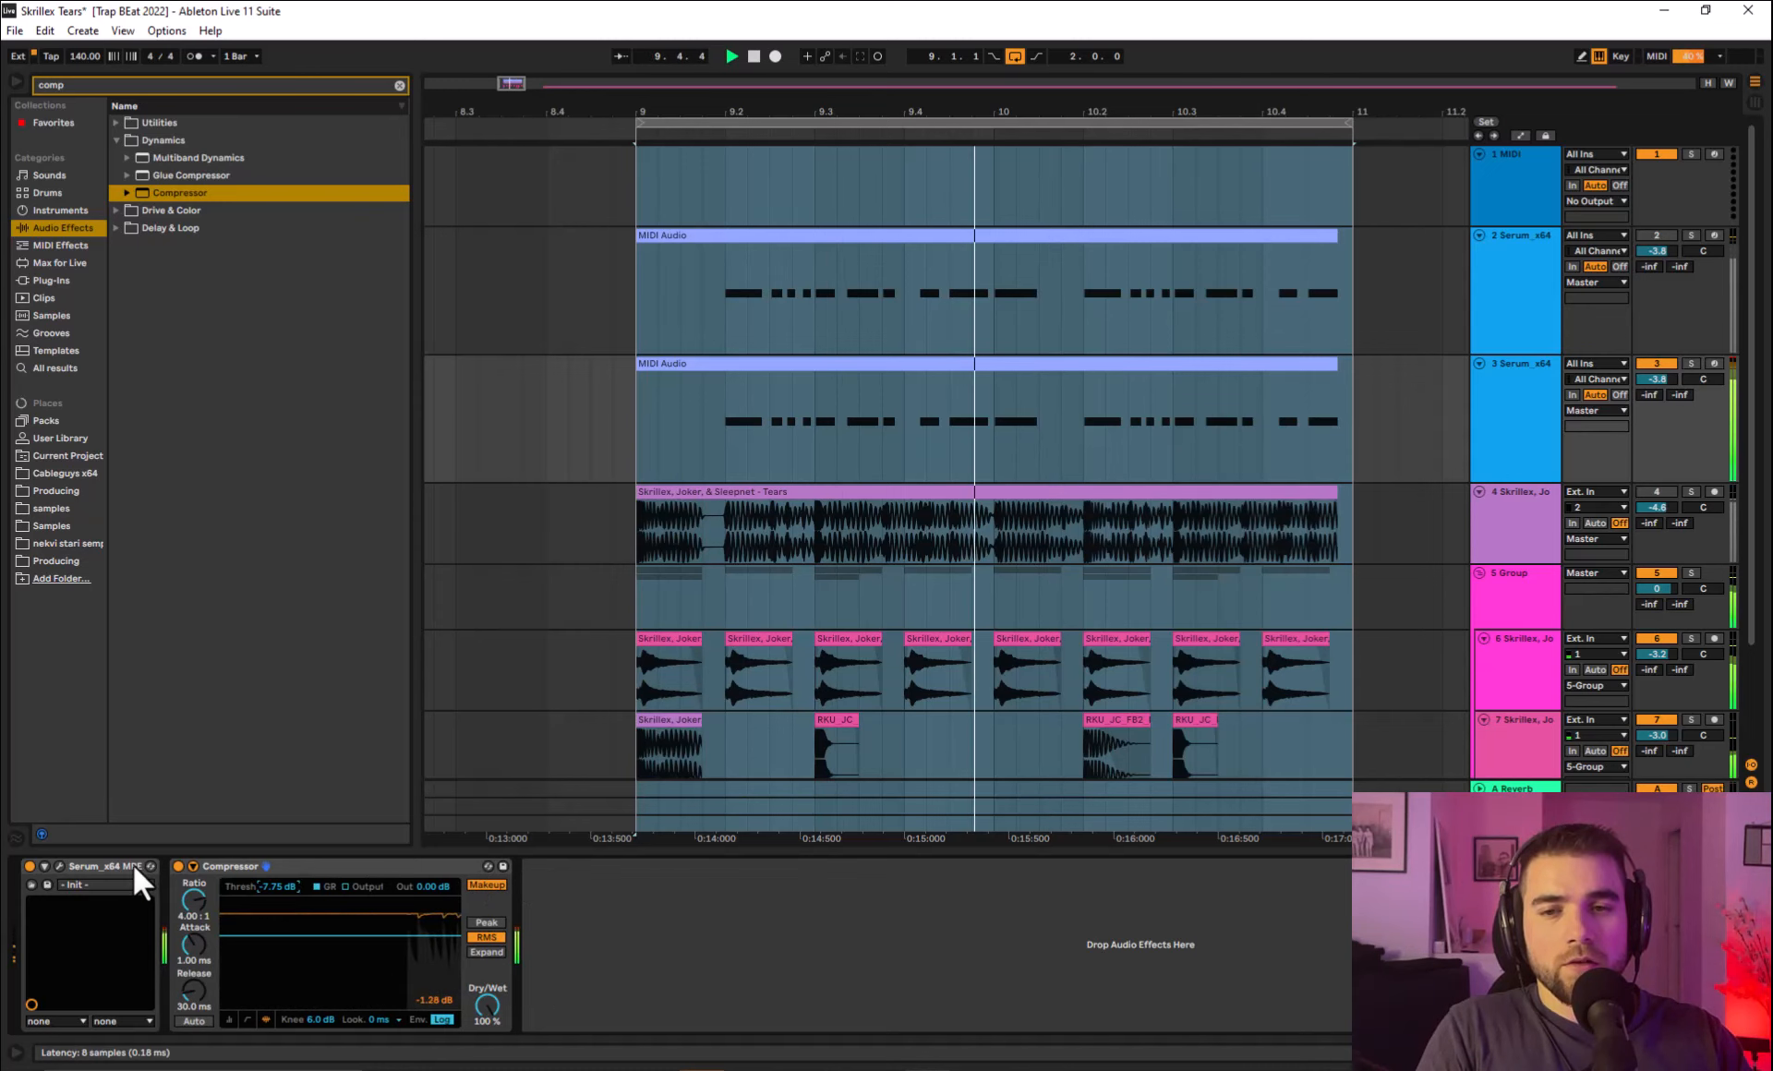
Try Serum's oscillator filter on oscillators A and B, using MG Low 12 with the cutoff at about 2860 Hz.
left_click(57, 866)
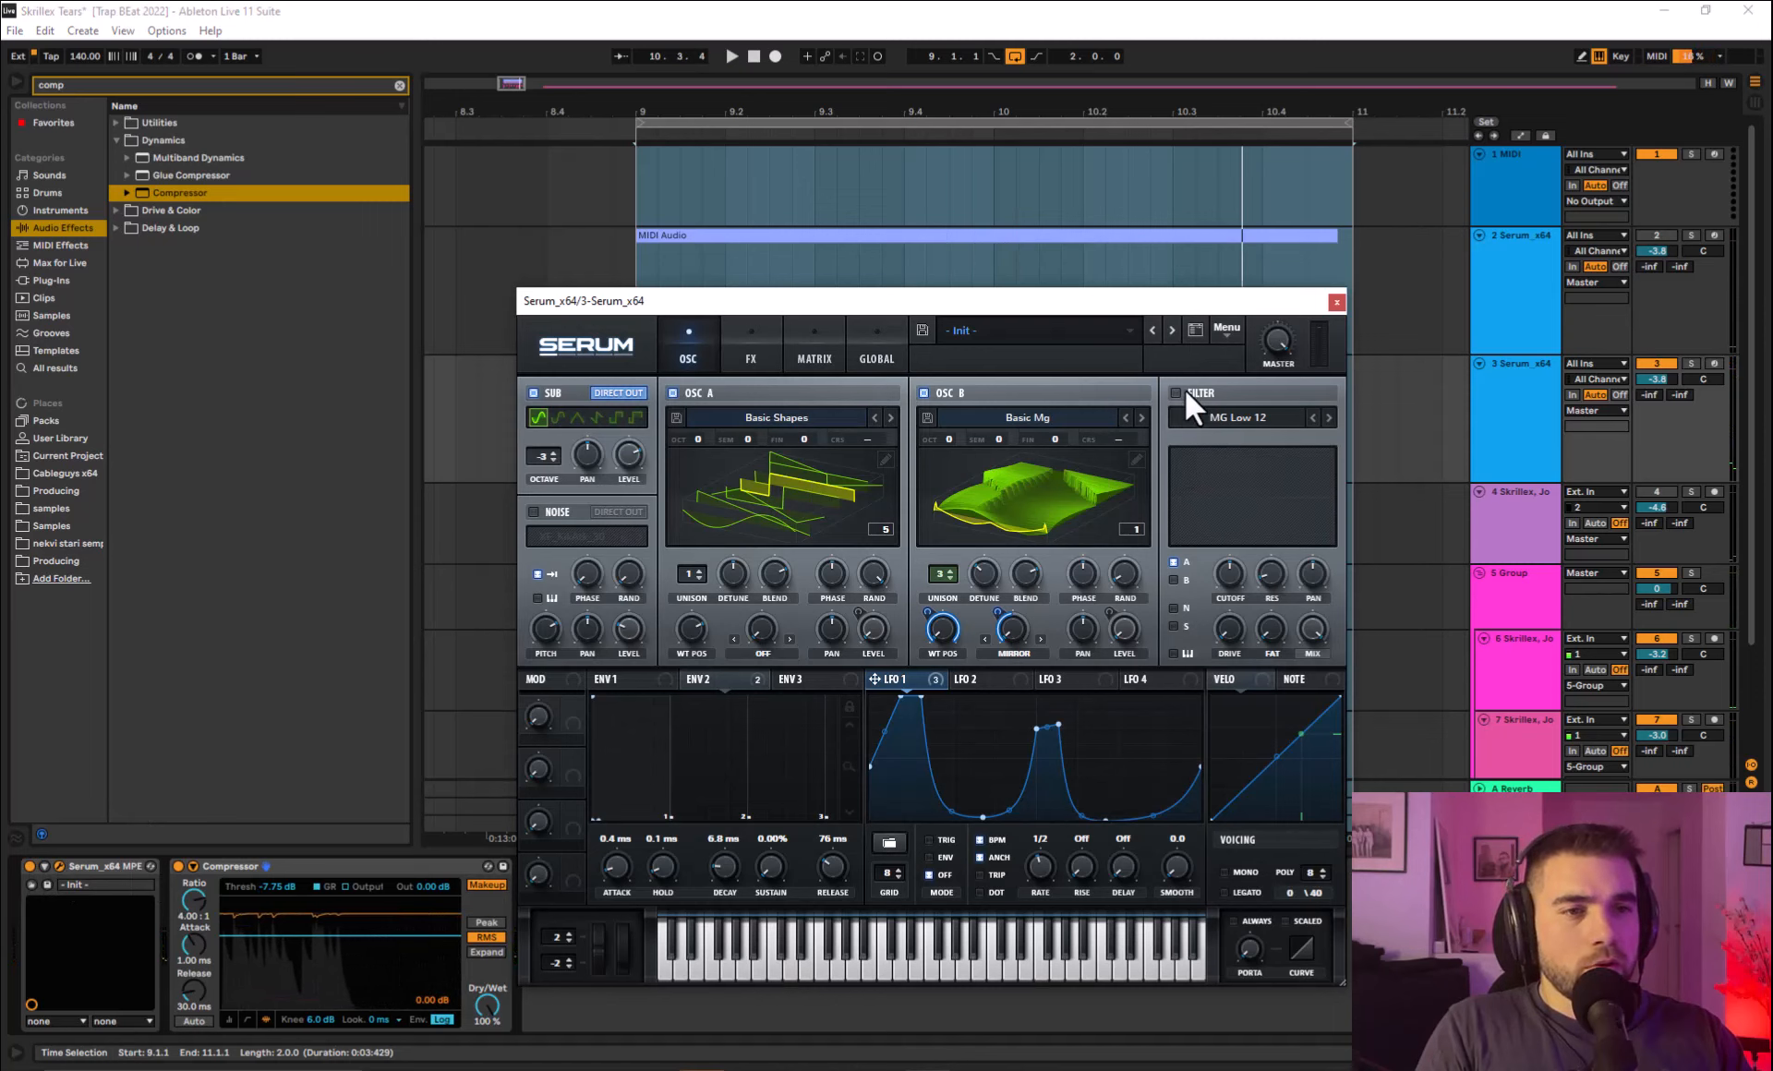
left_click(1177, 392)
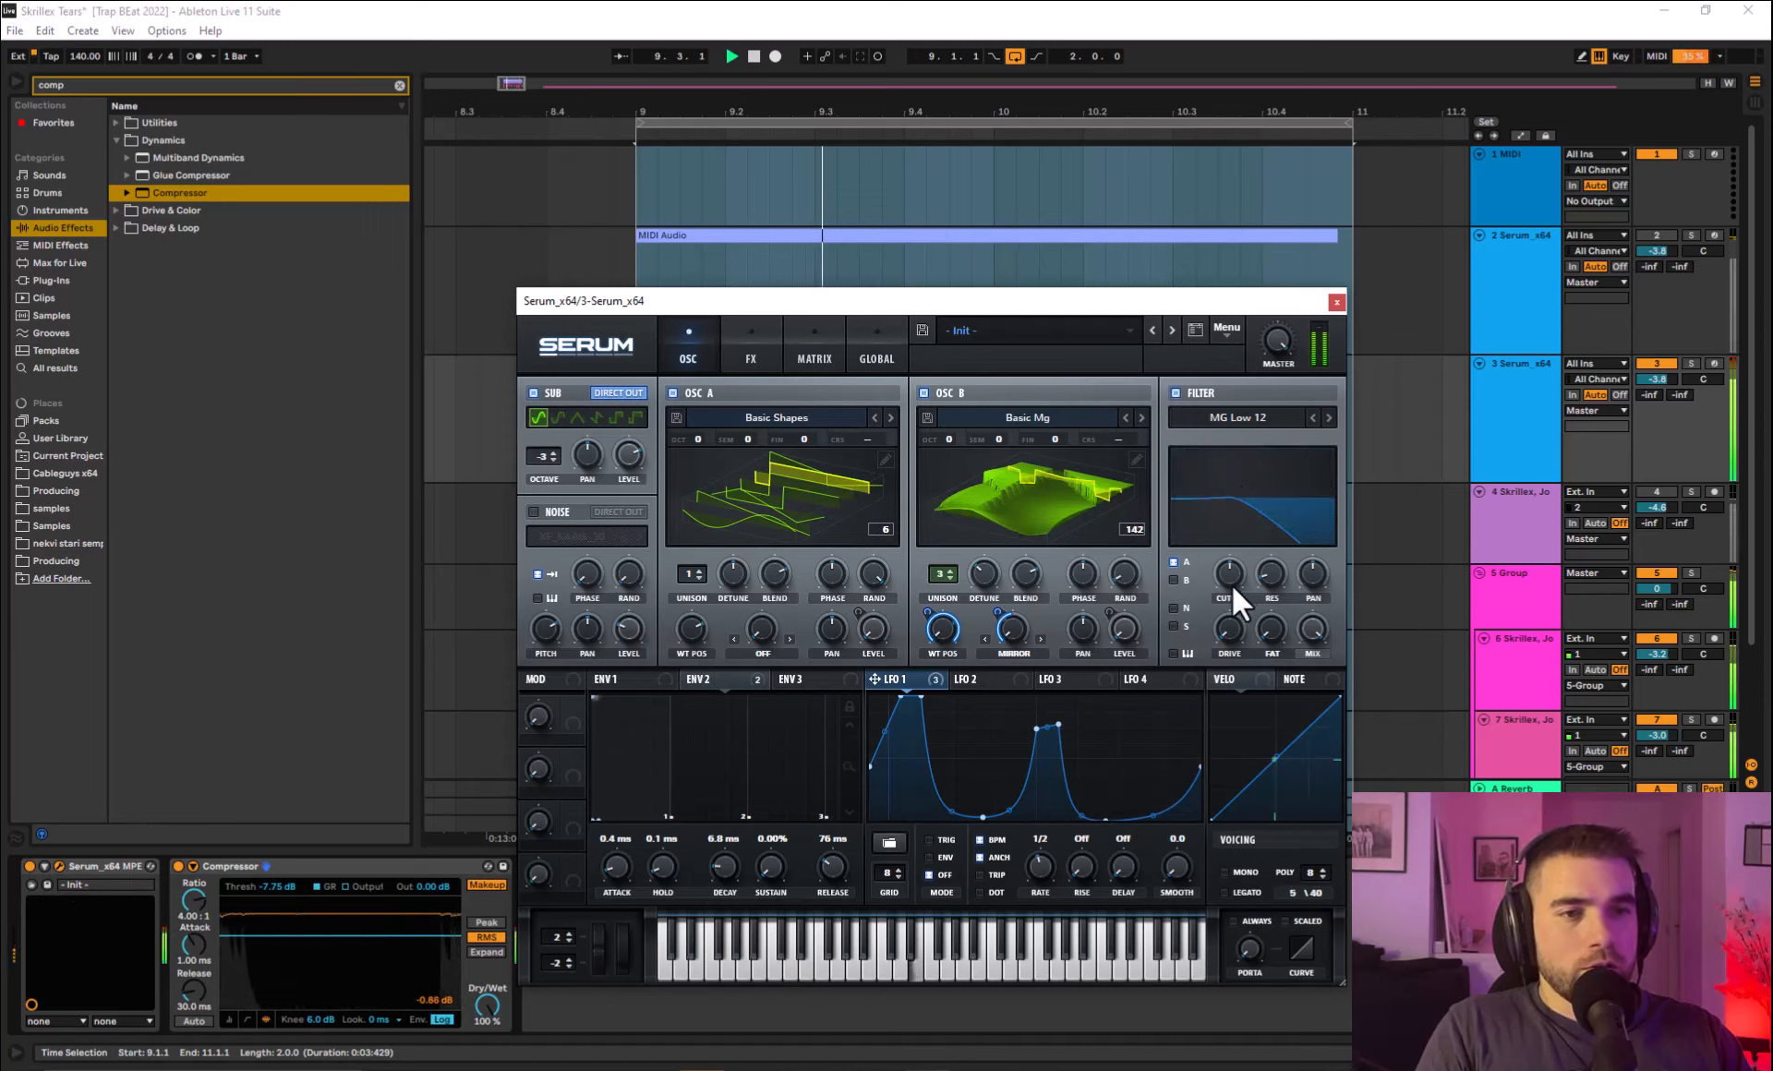
left_click(1175, 581)
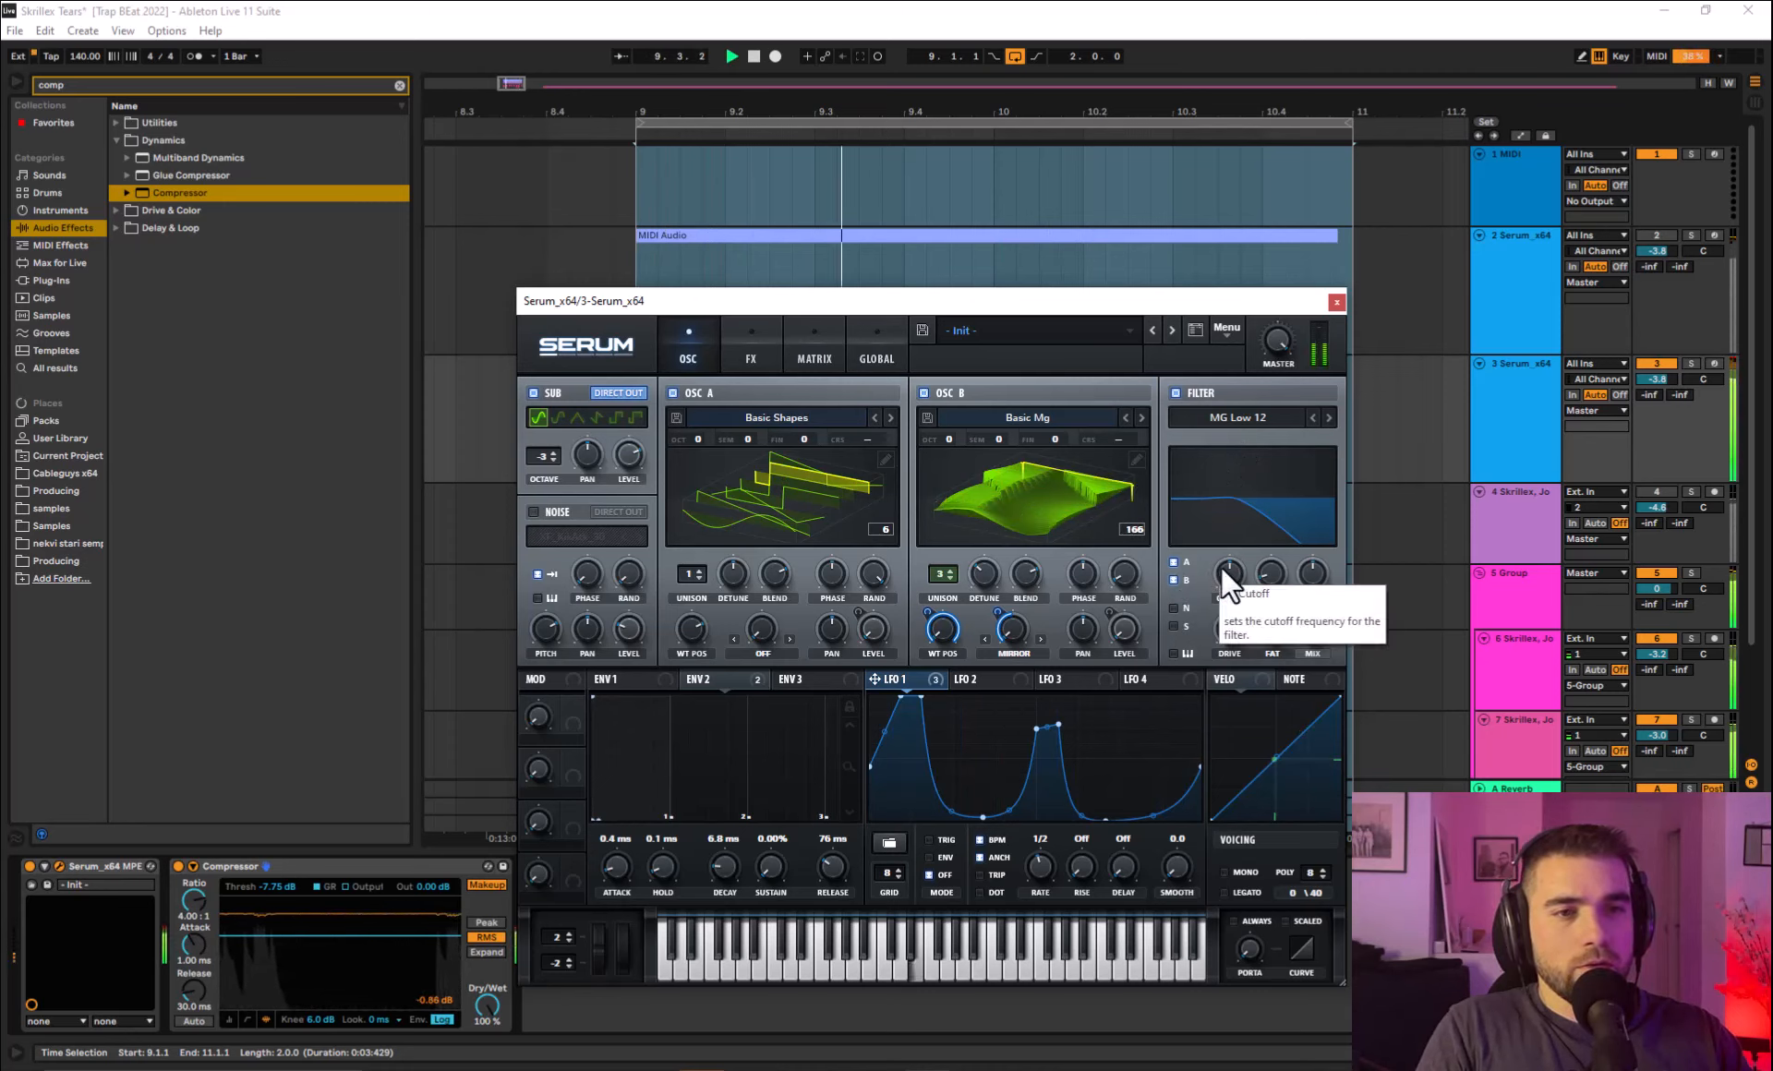
left_click_drag(1225, 571, 1260, 550)
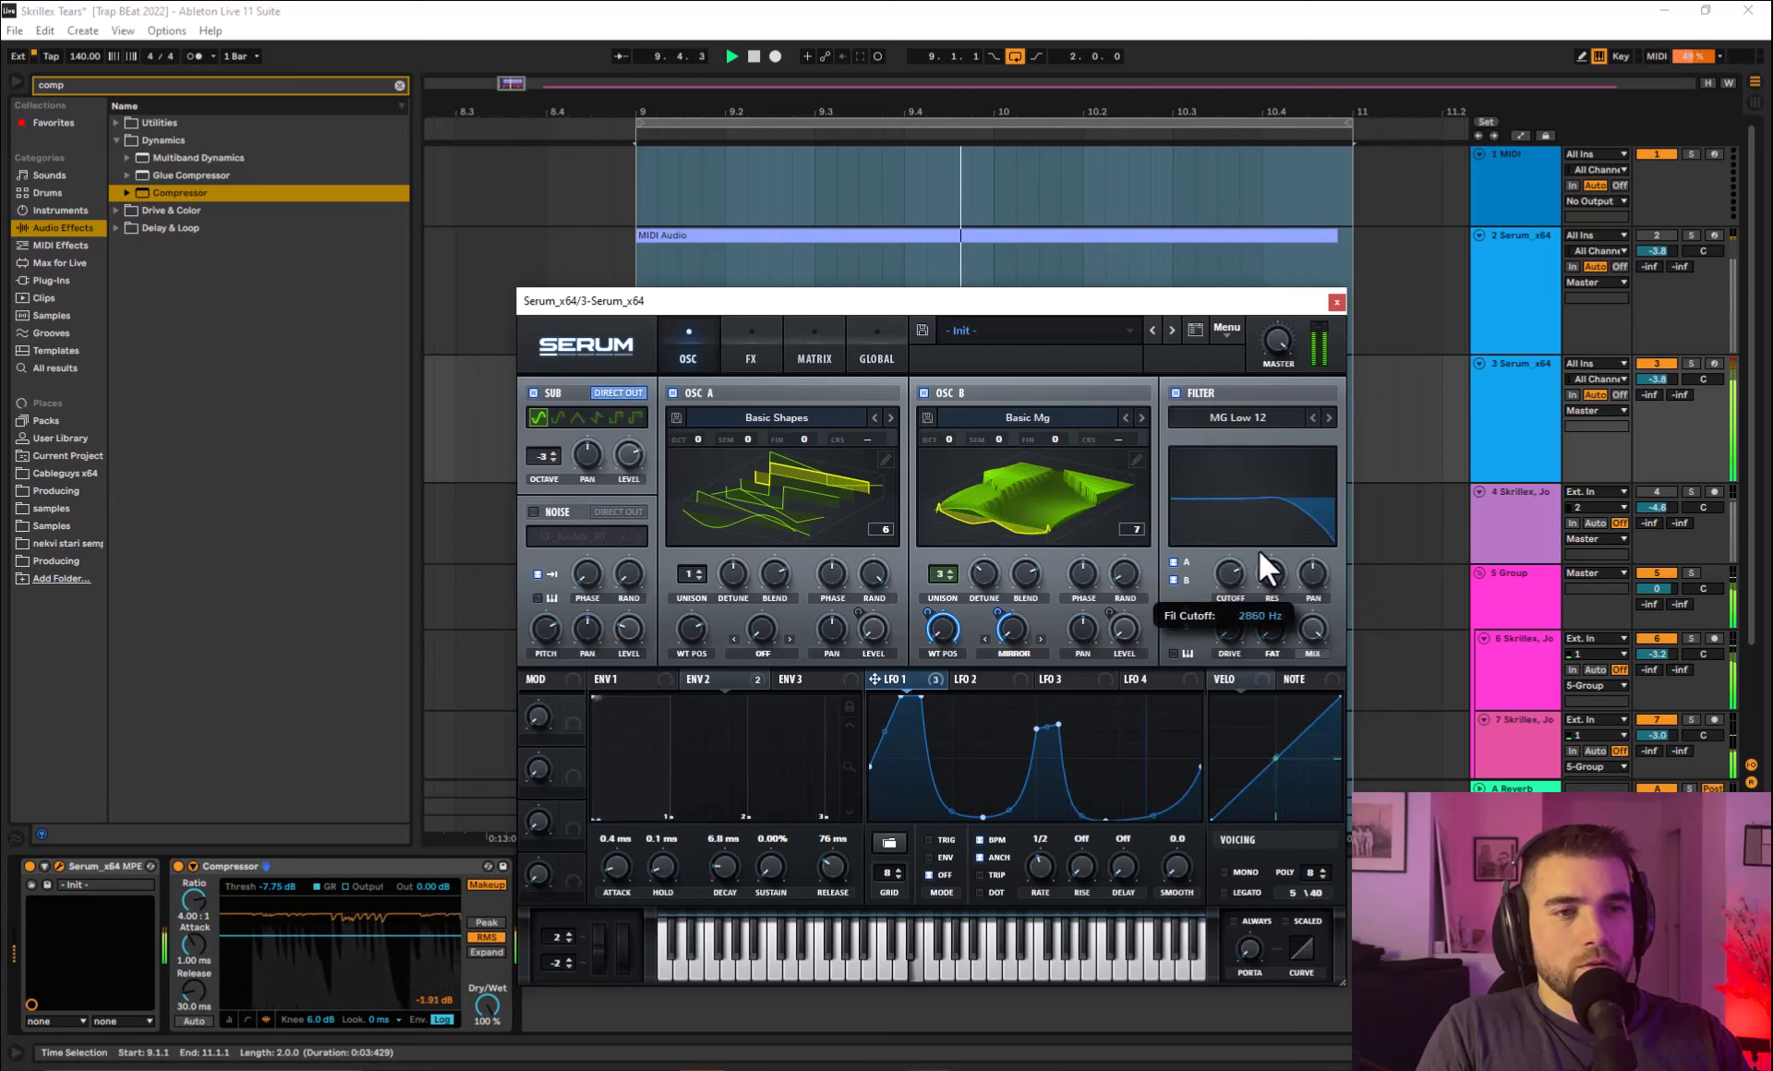
Try the Band 12 filter type and adjust its cutoff on the playing loop.
left_click(1278, 419)
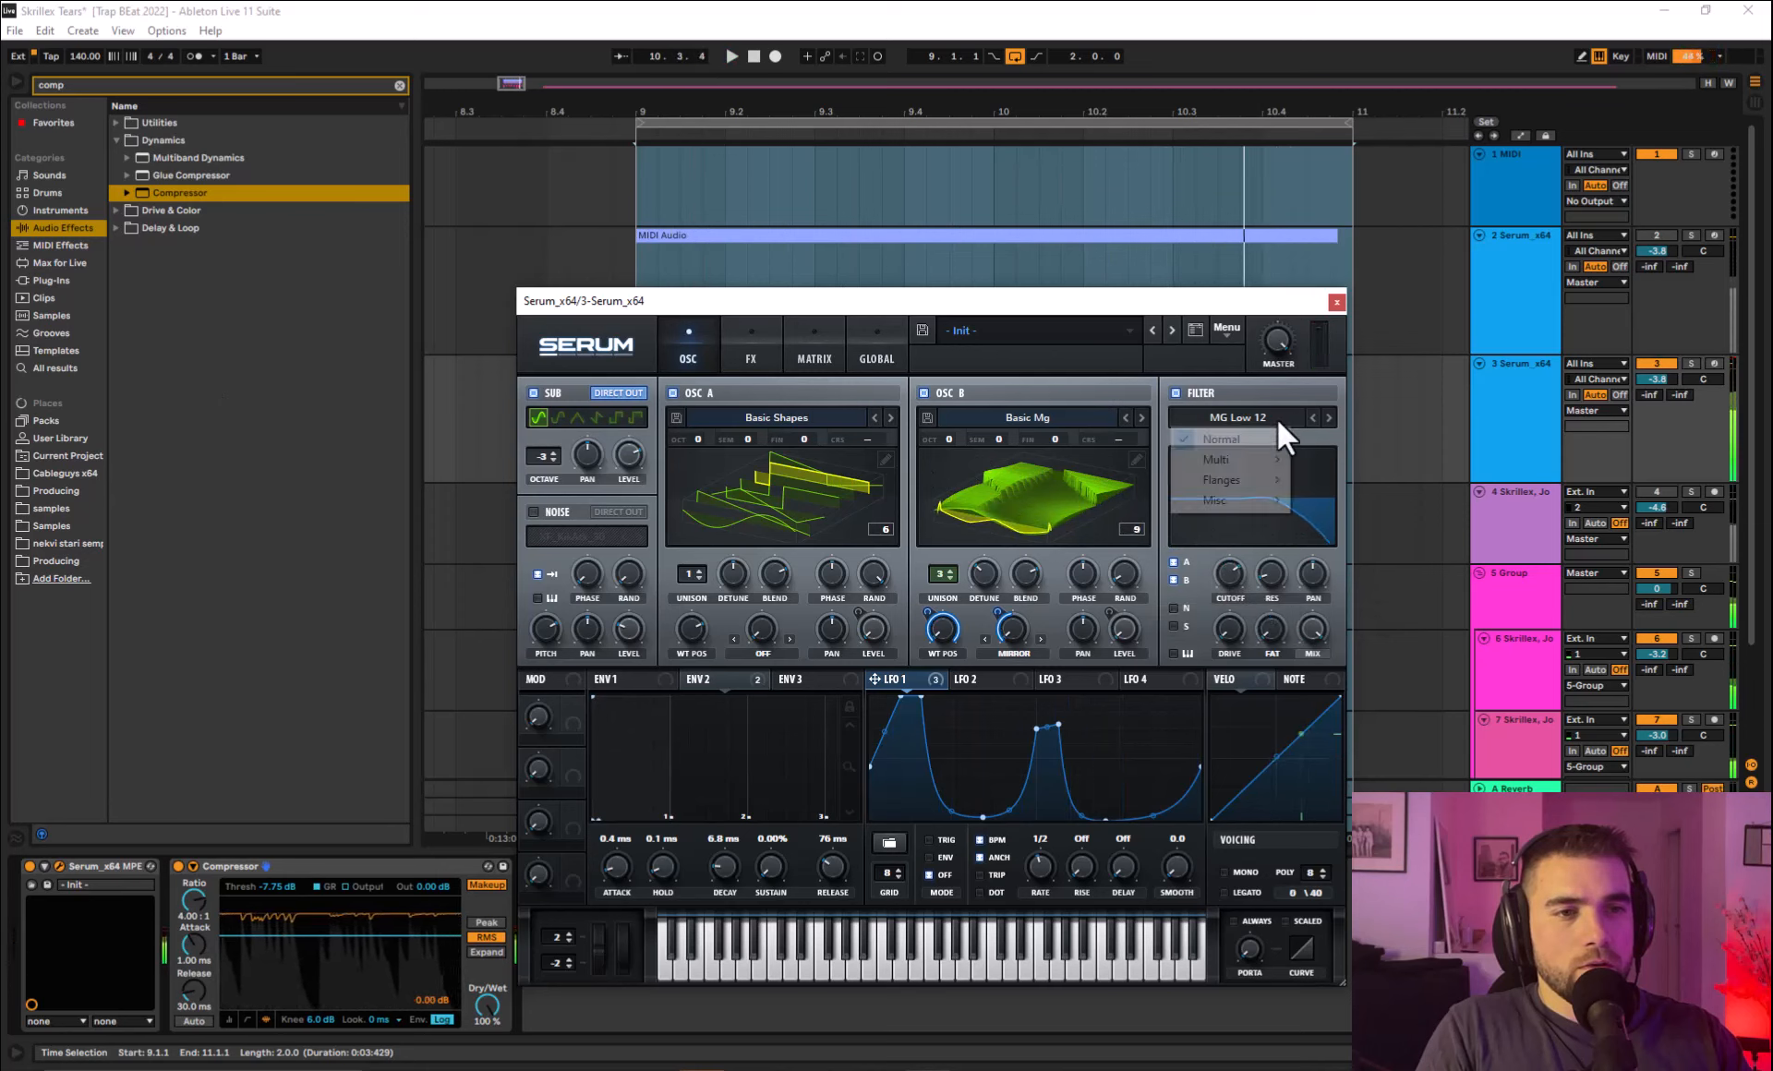
mouse_move(1266, 439)
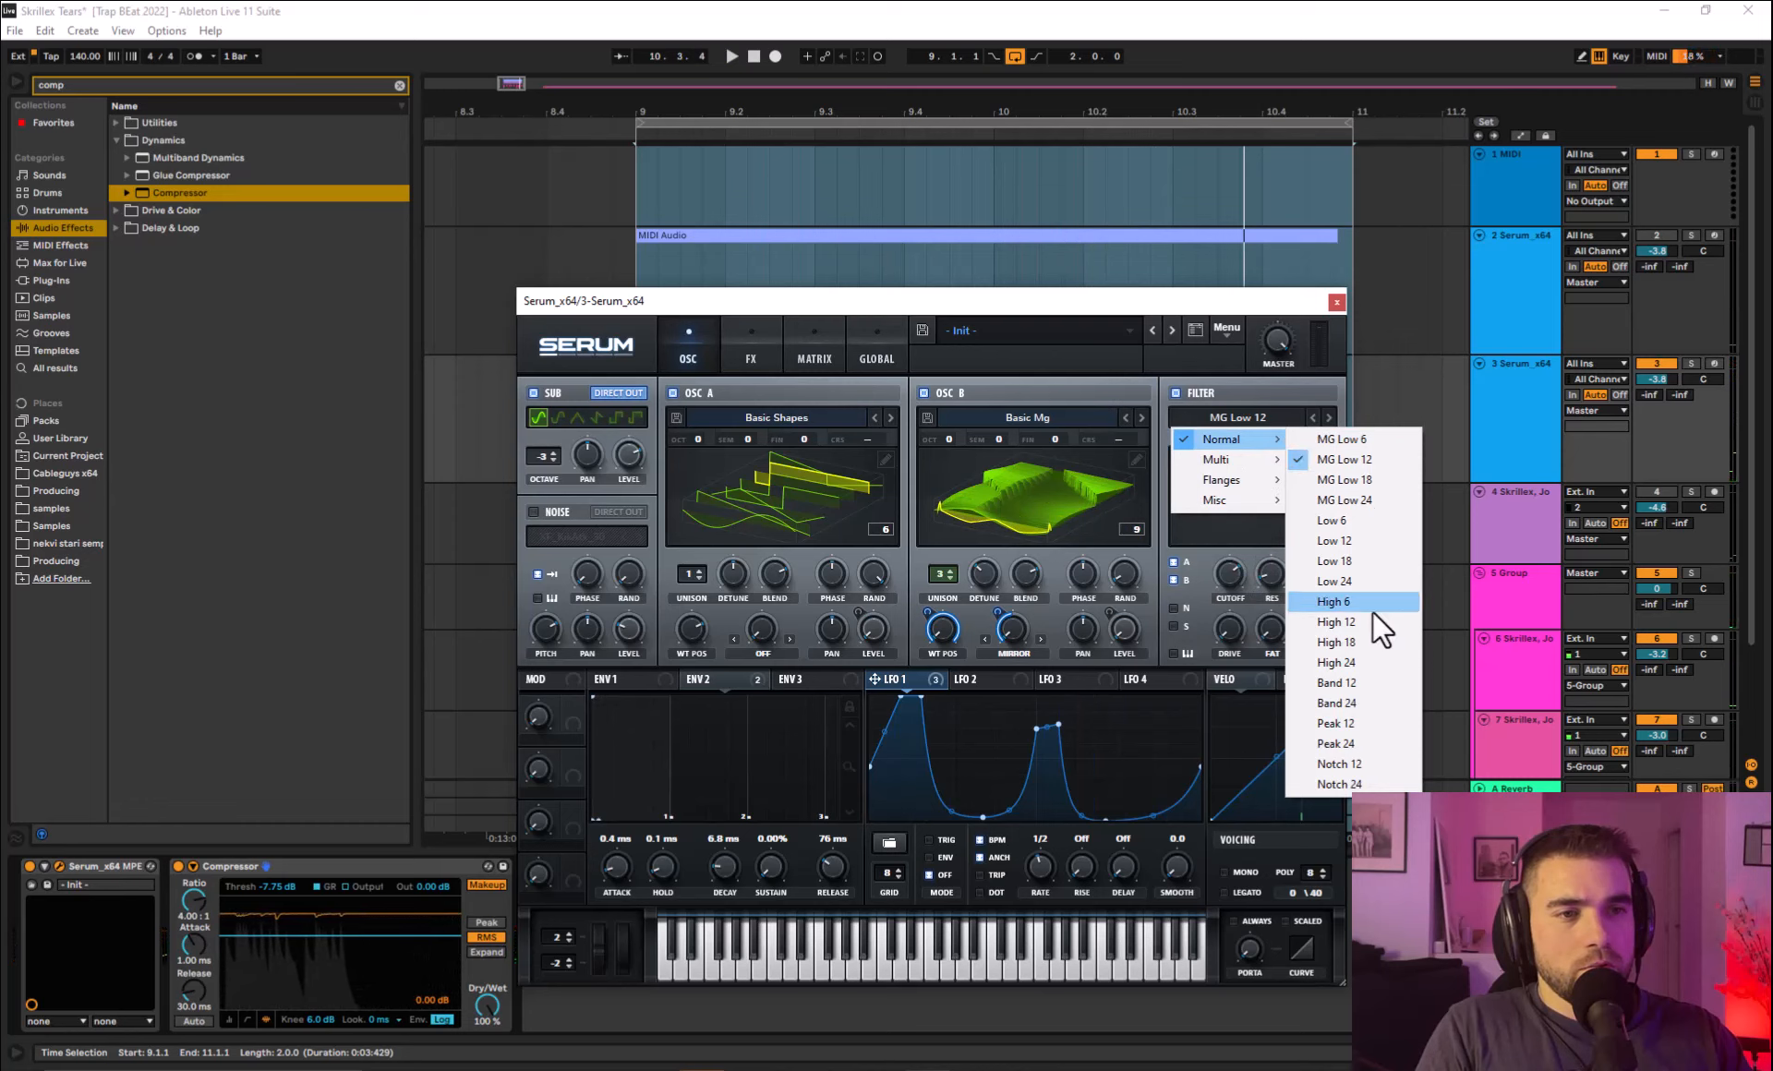
left_click(1371, 680)
key("space")
mouse_move(1230, 574)
left_mouse_down()
mouse_move(1219, 652)
mouse_move(1253, 578)
left_mouse_up()
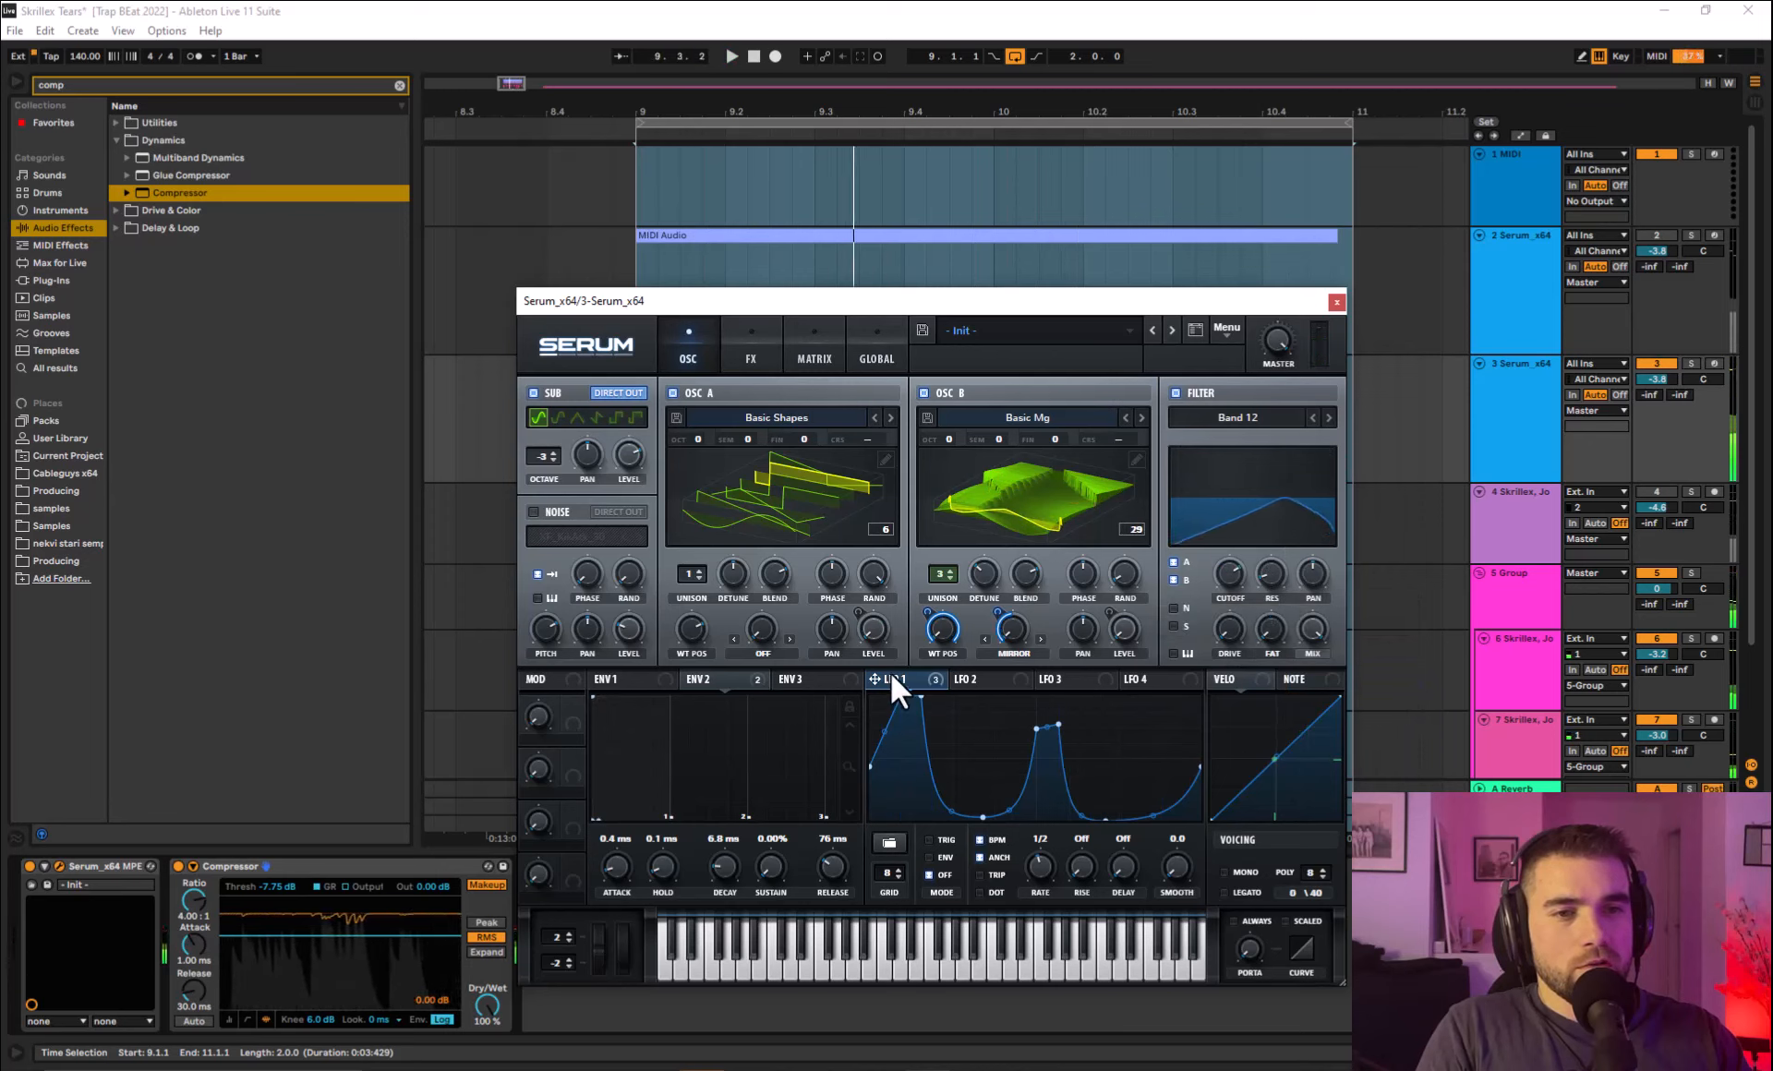
Try LFO 1 modulation on the filter's cutoff and drive, with a drive amount of 35, and switch the filter off again.
key("space")
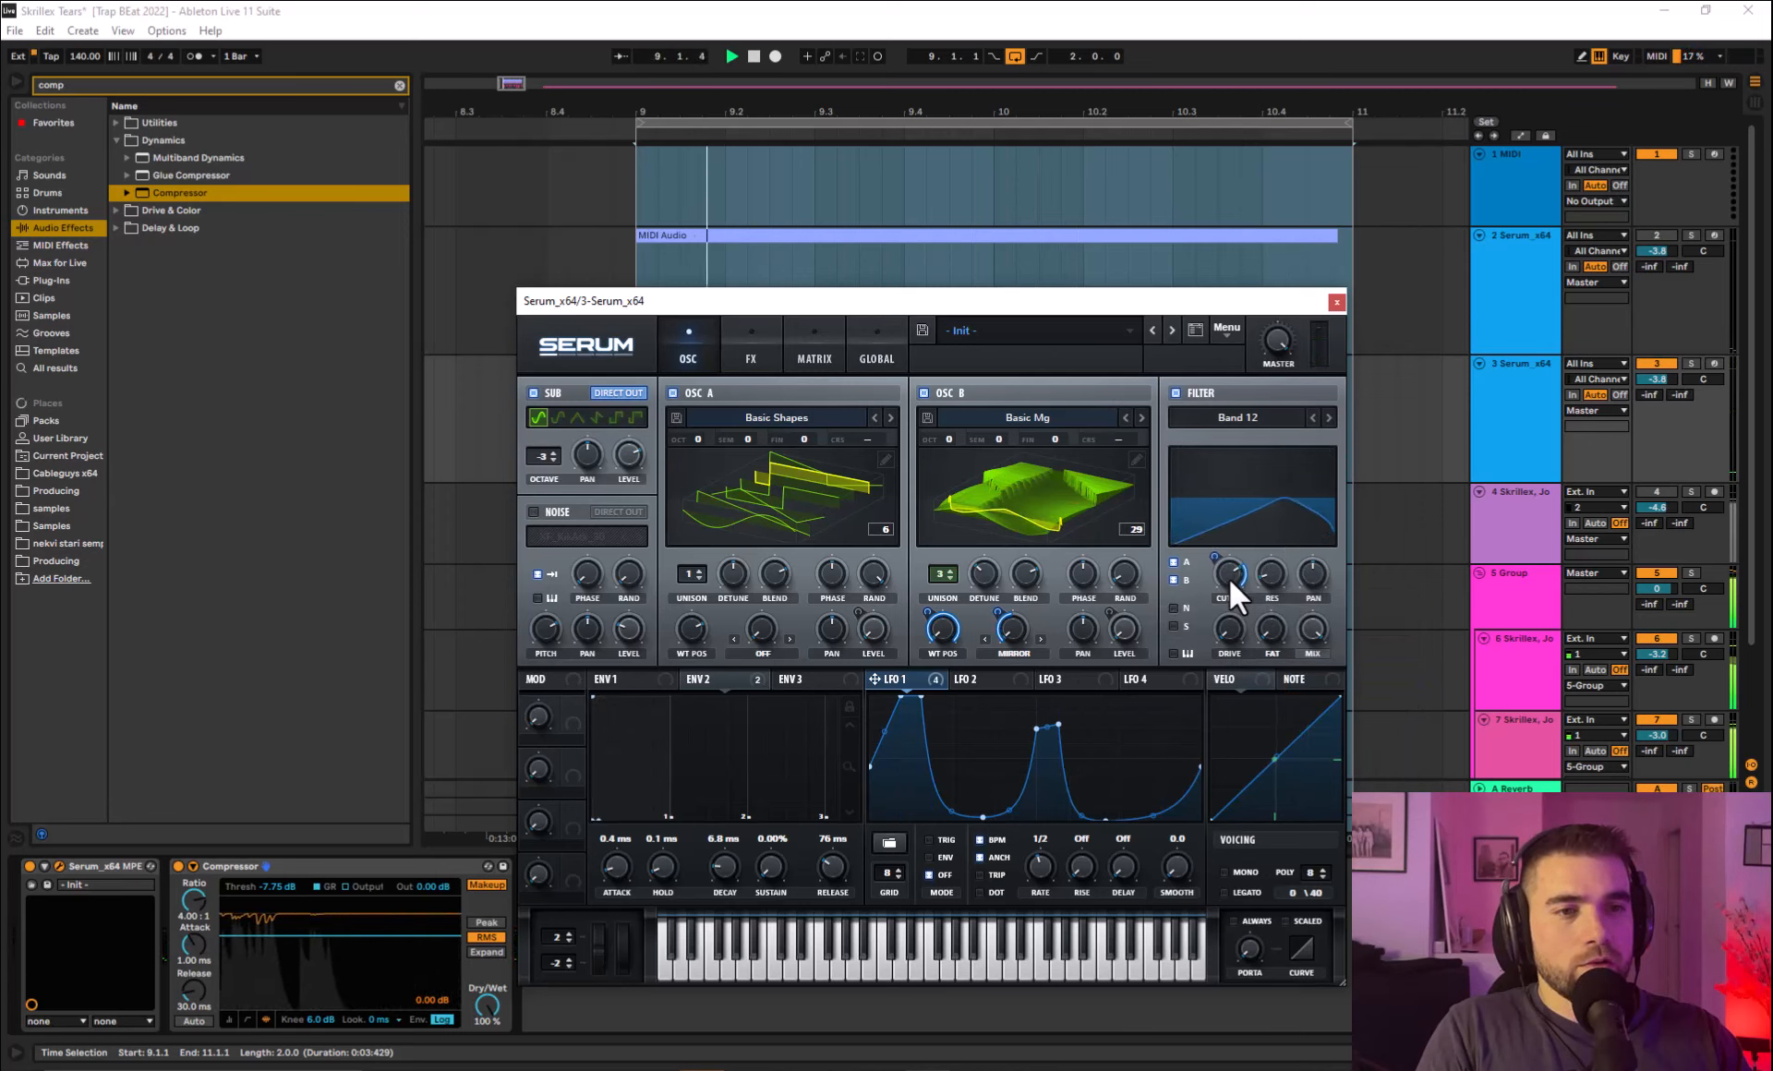
left_click_drag(1230, 578, 1278, 601)
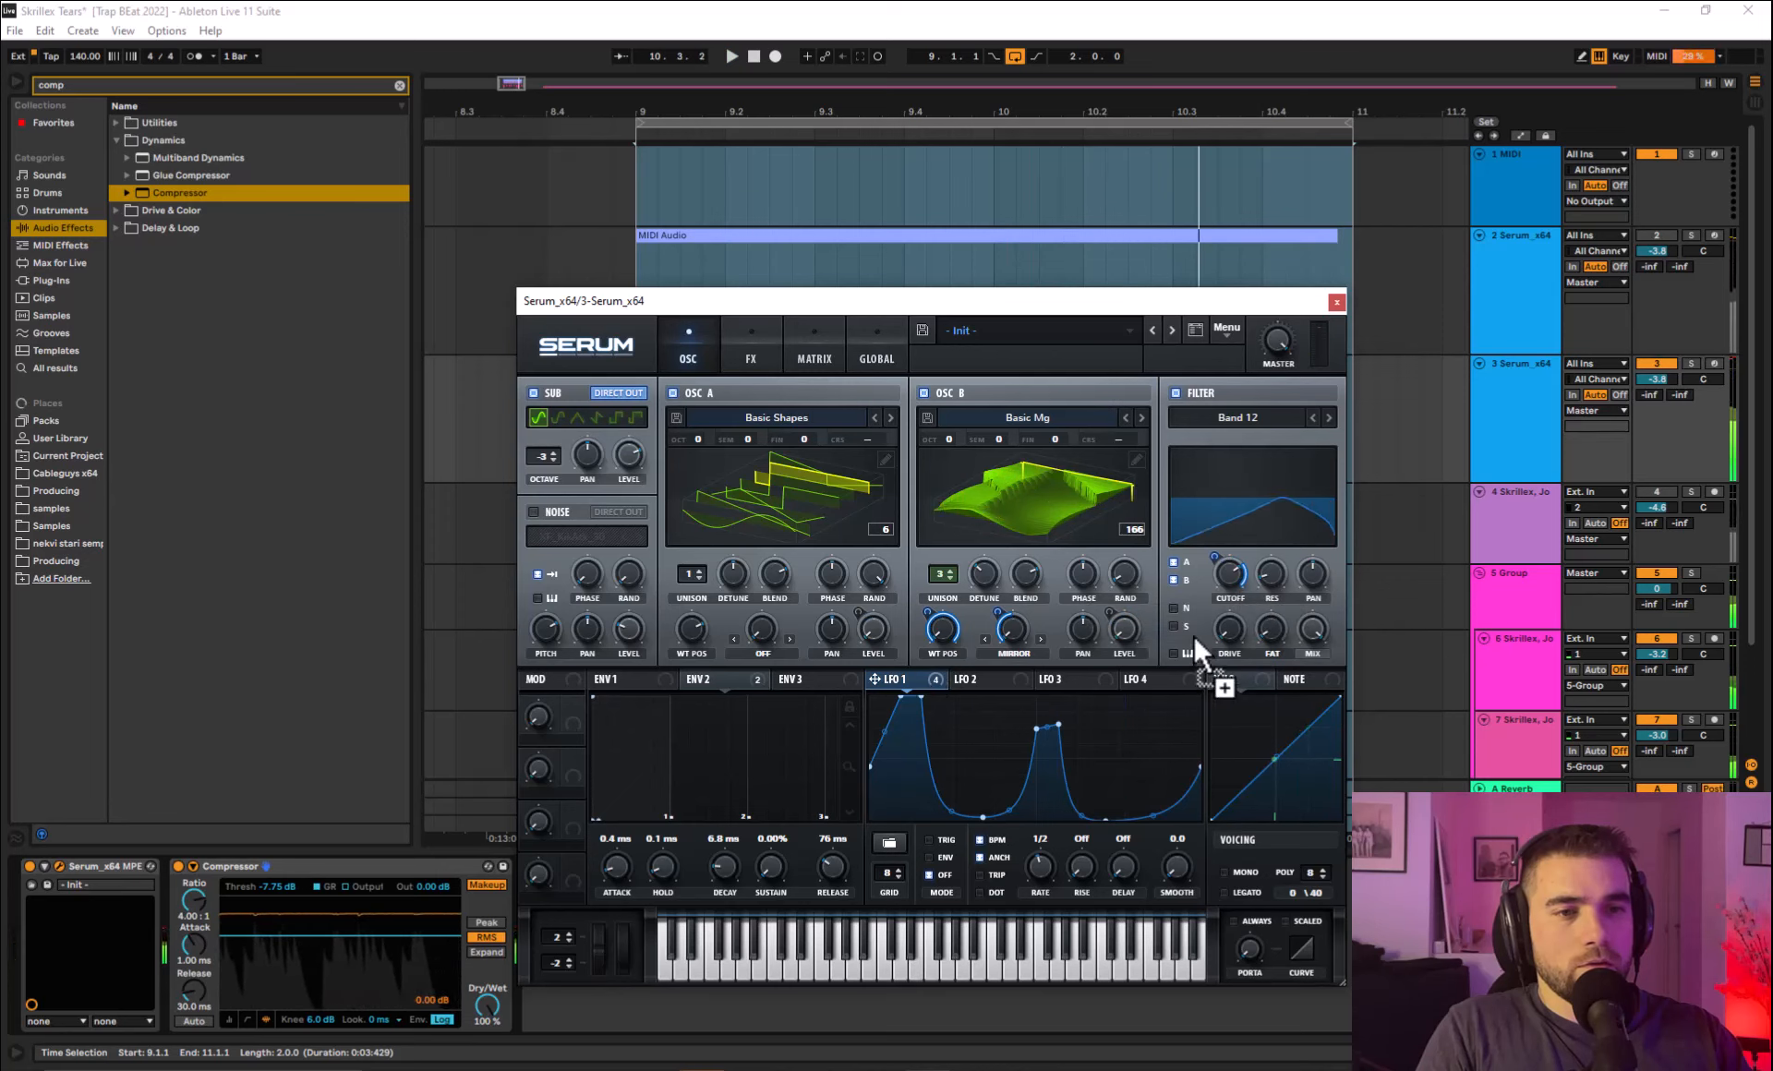
left_click_drag(1217, 630, 1213, 633)
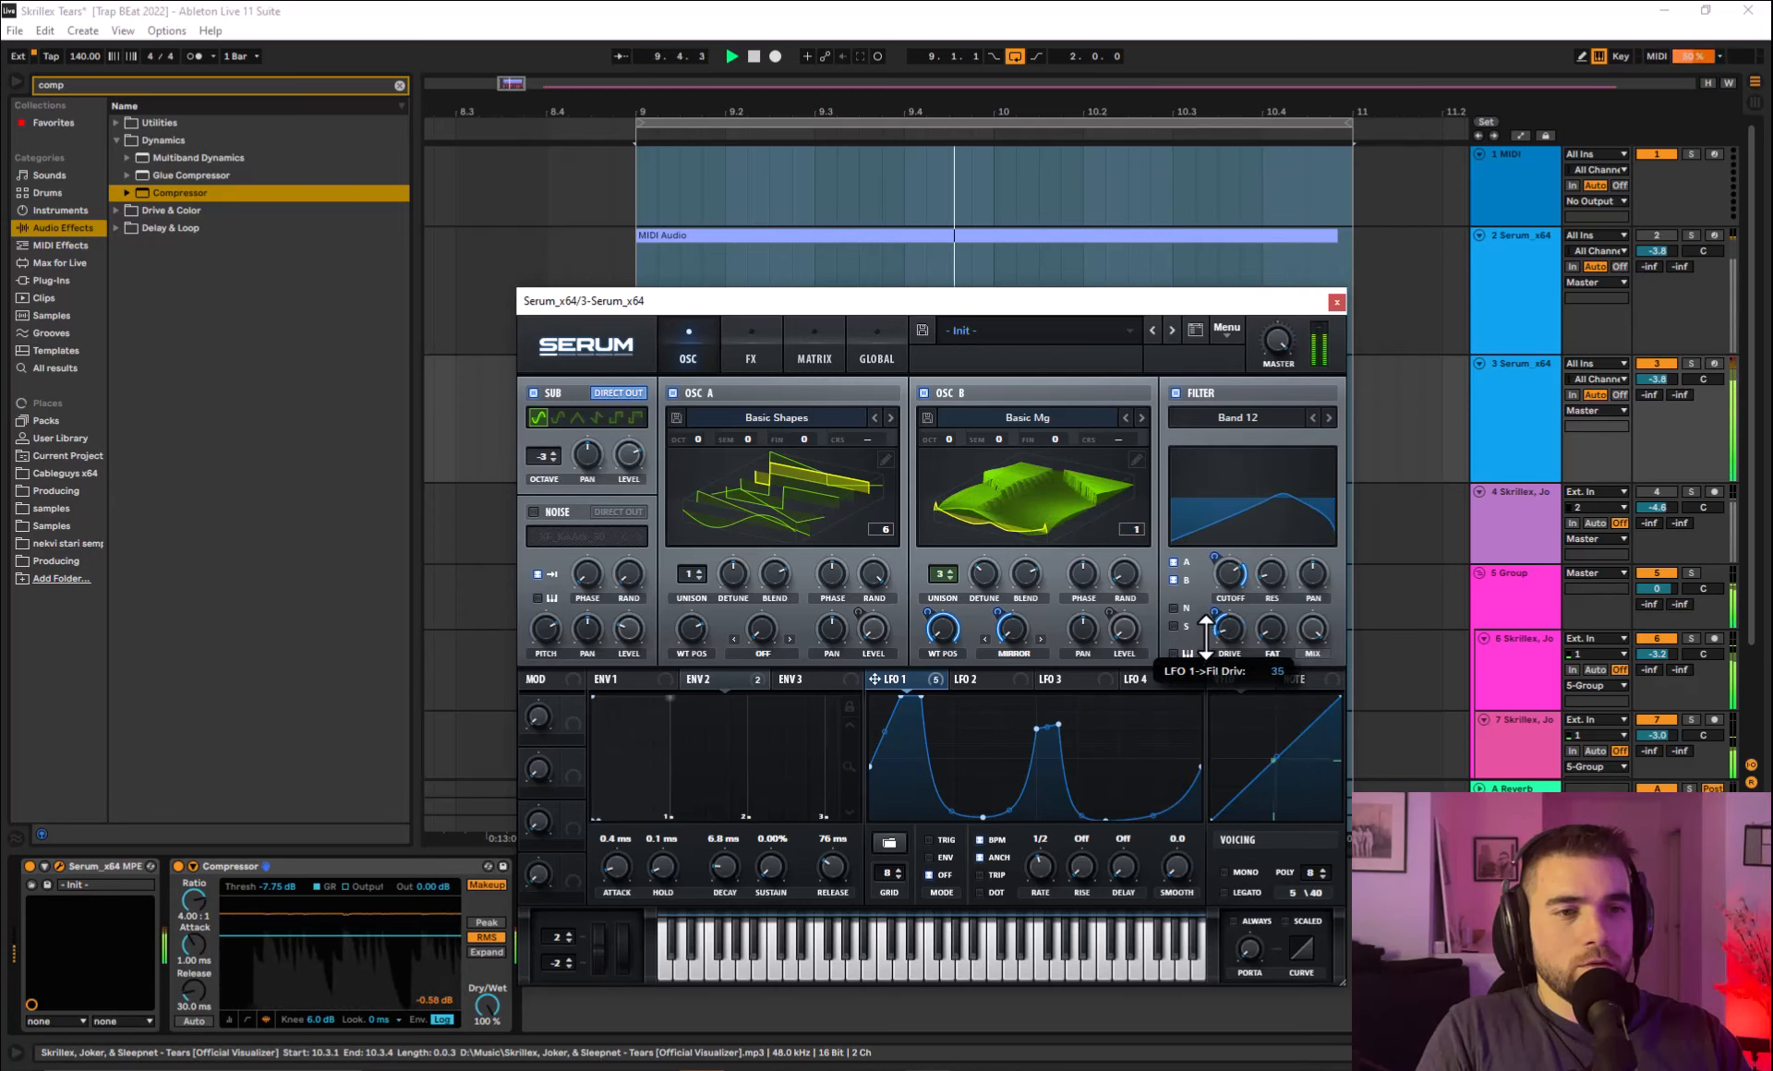
left_click(1194, 393)
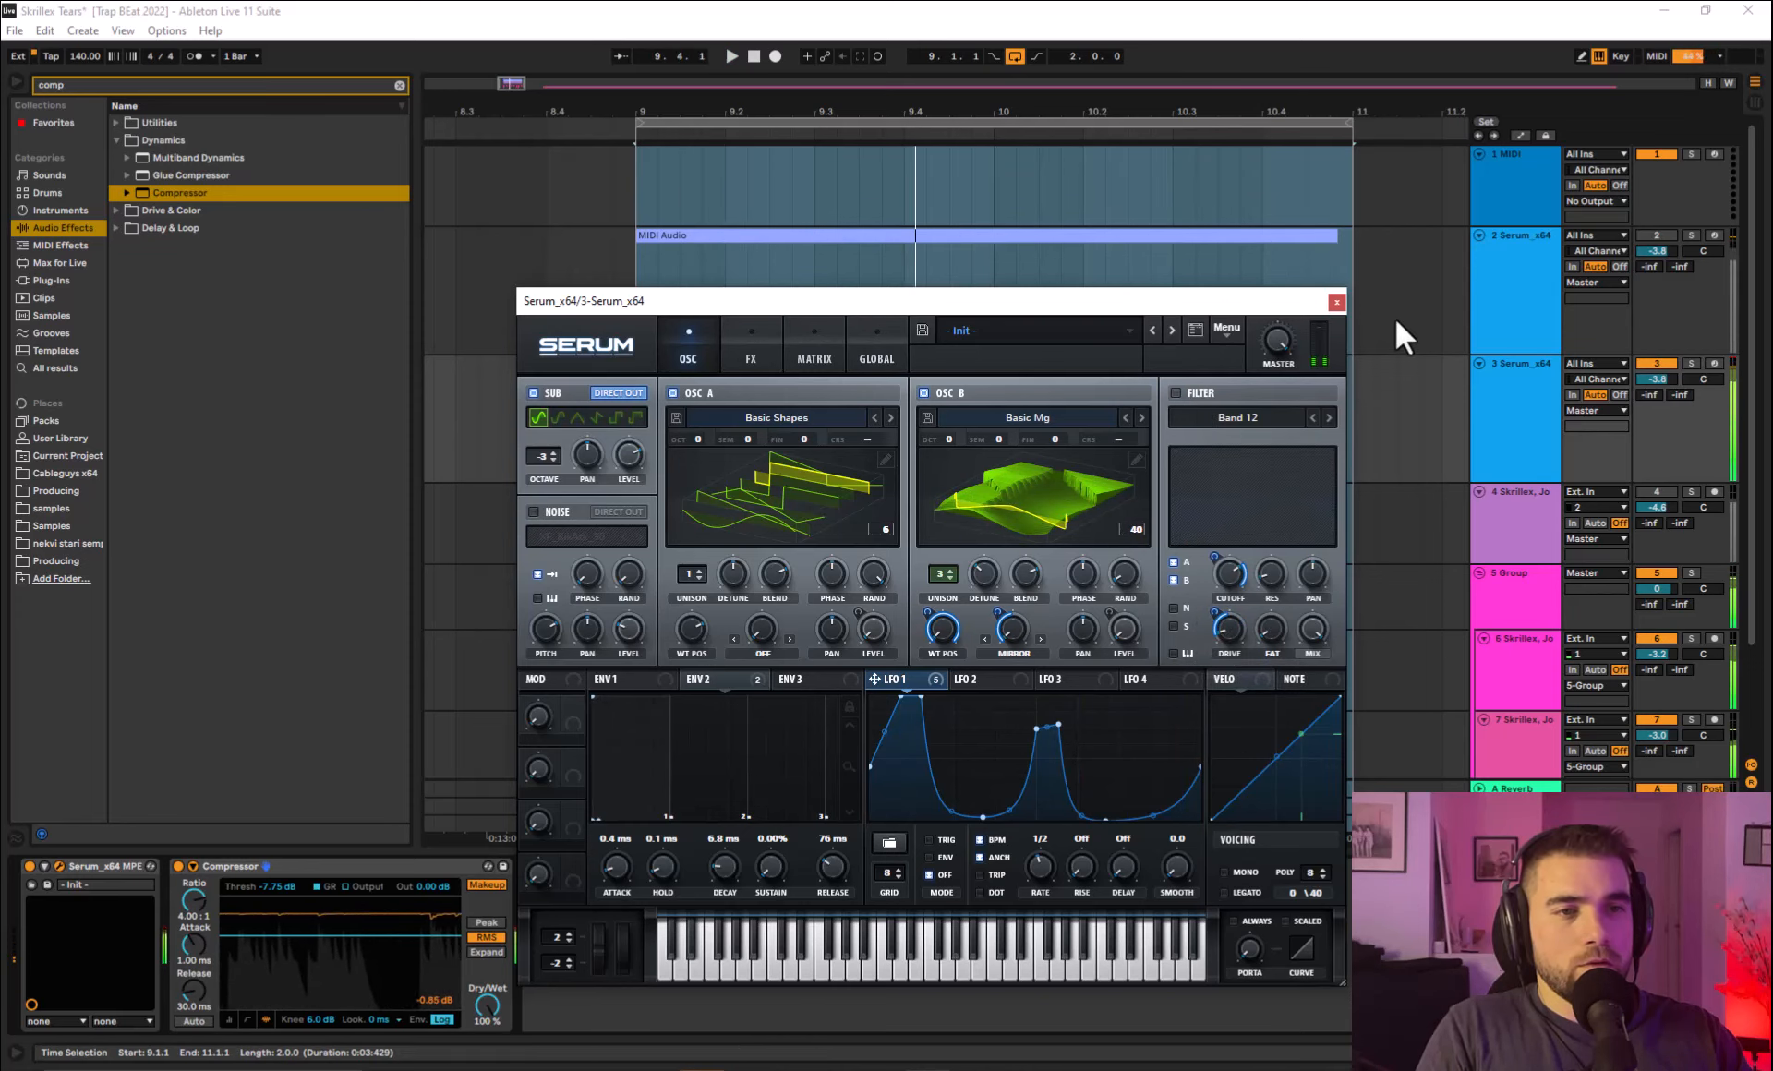
left_click(1336, 303)
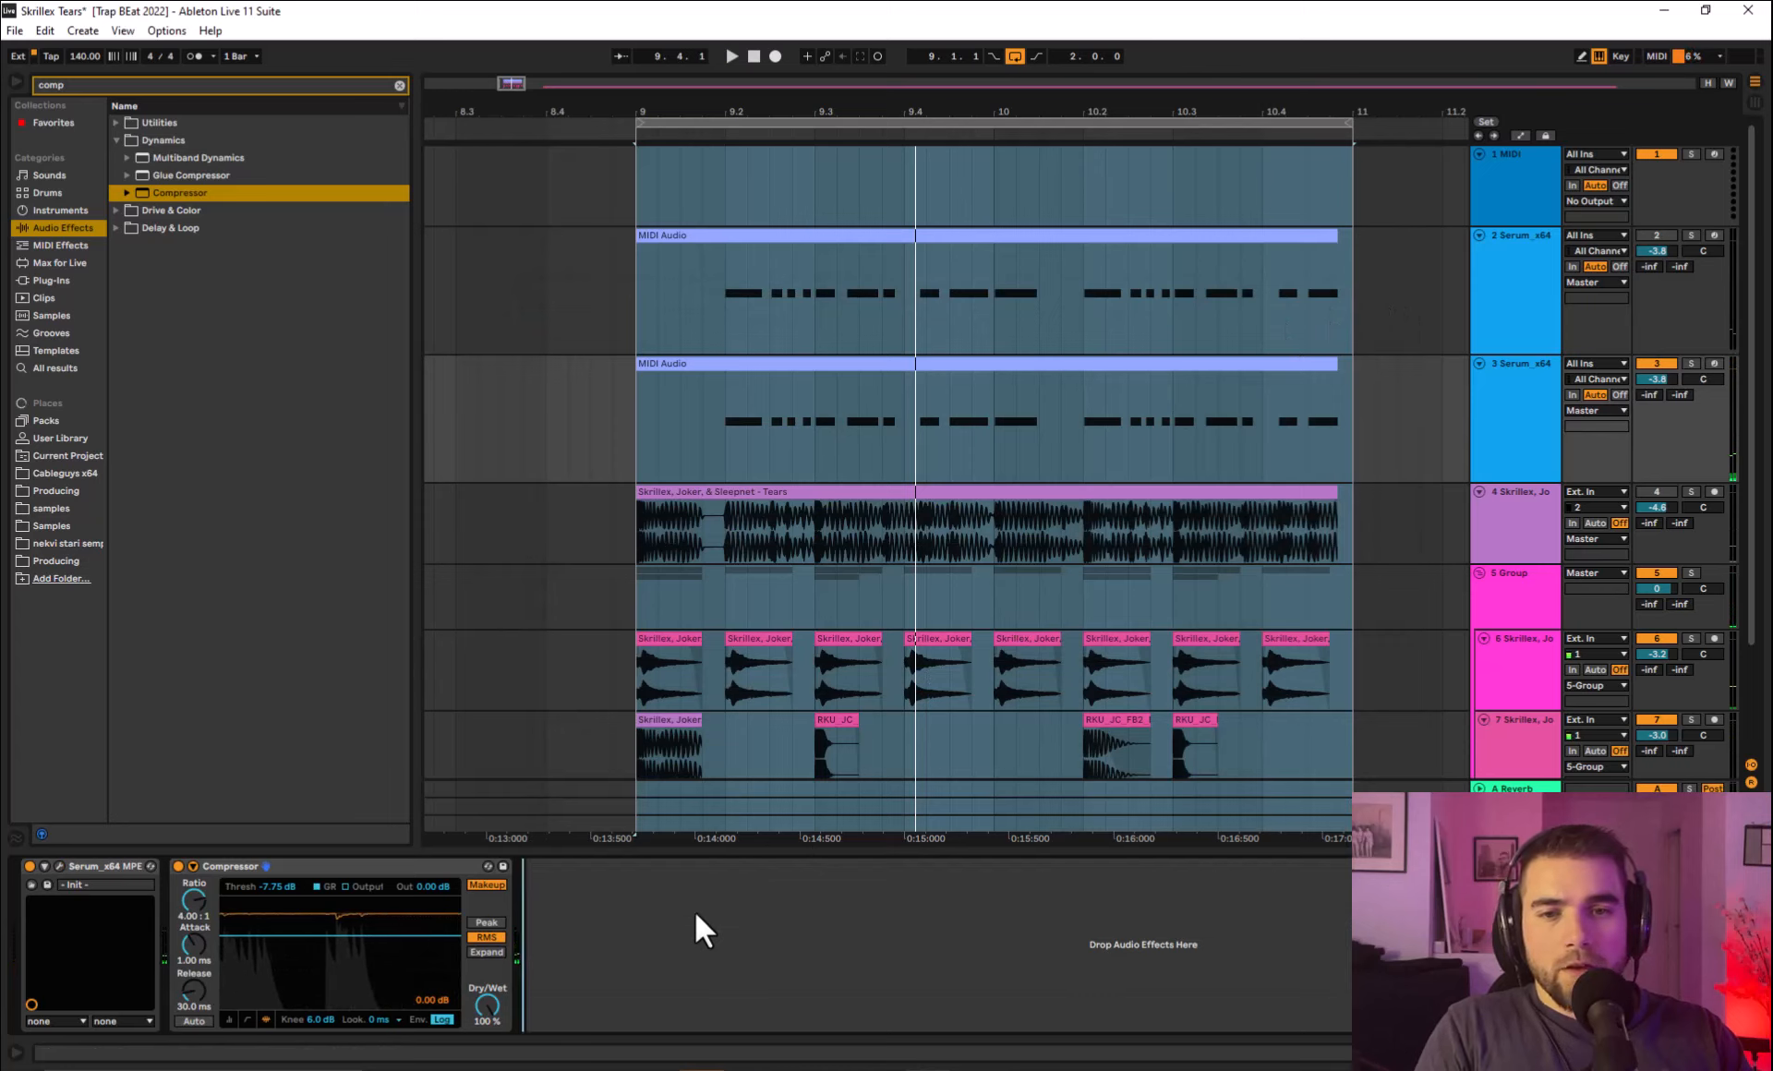
Add EQ Eight after the compressor and pull its band 4 high shelf down to about 3.59 kHz and -7.31 dB.
double_click(163, 80)
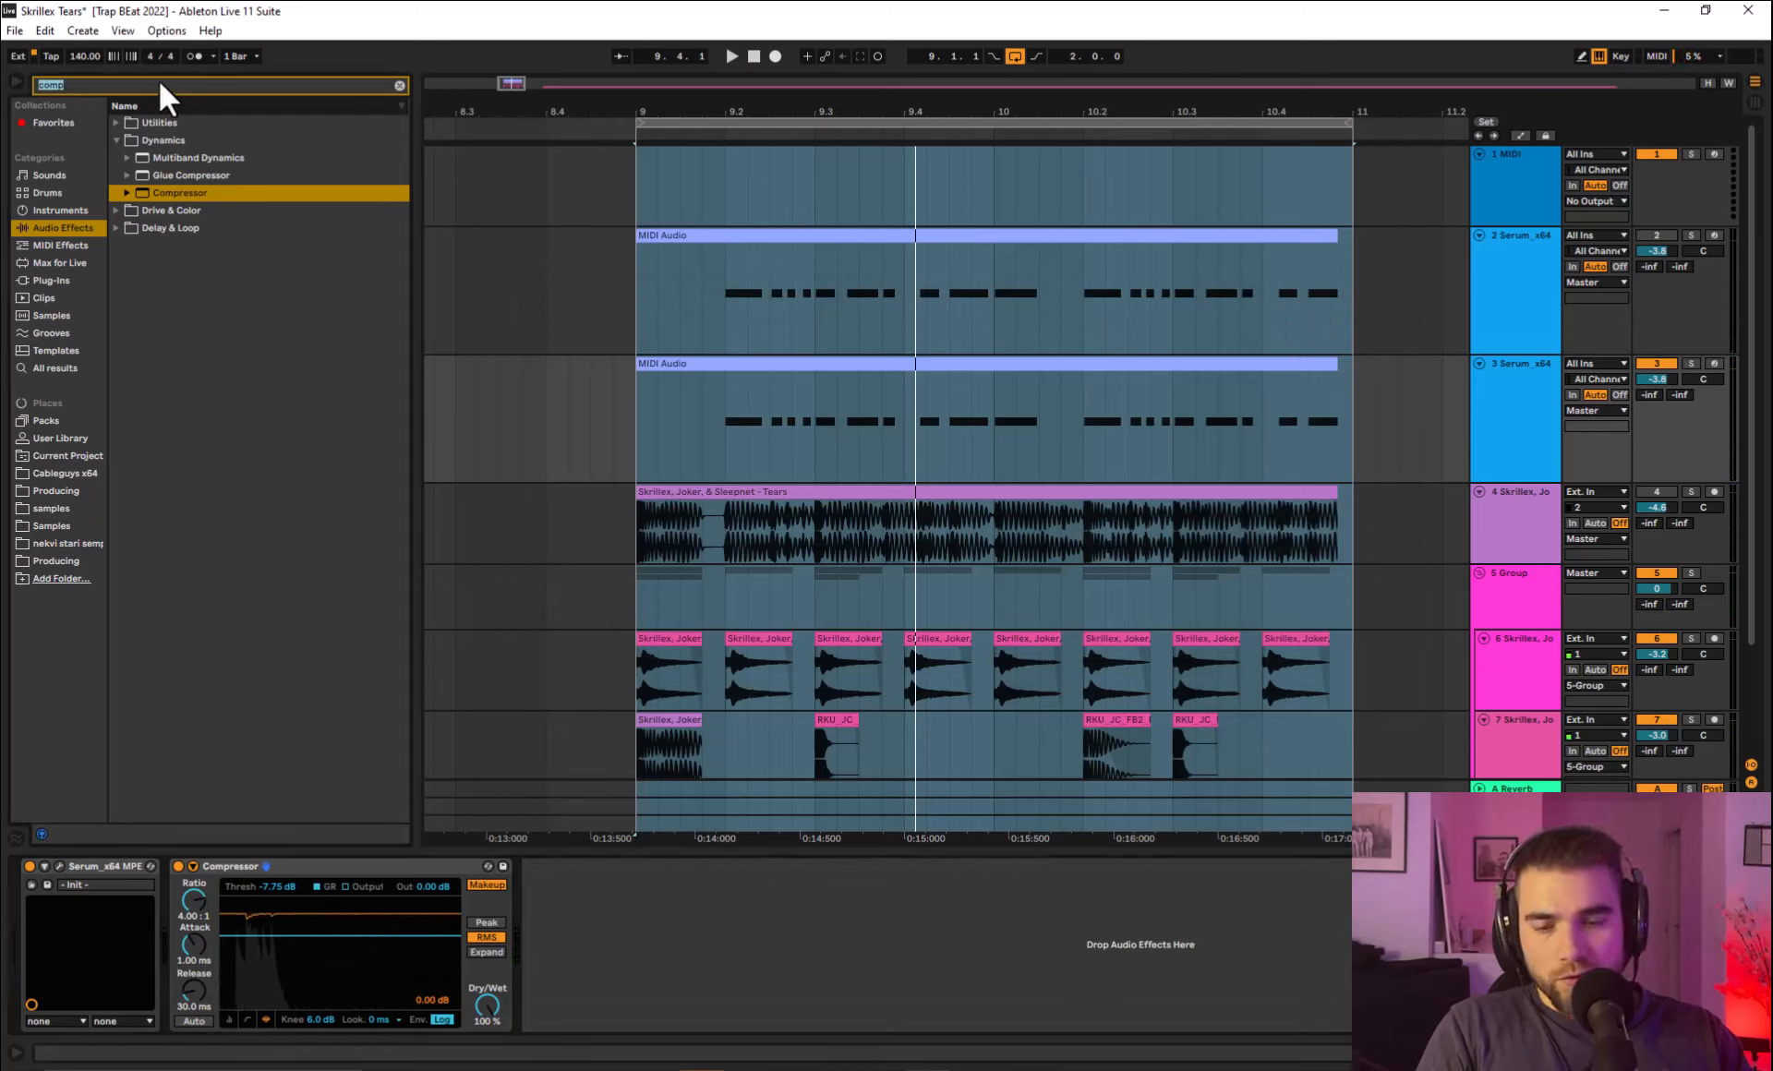
type("eq")
double_click(187, 140)
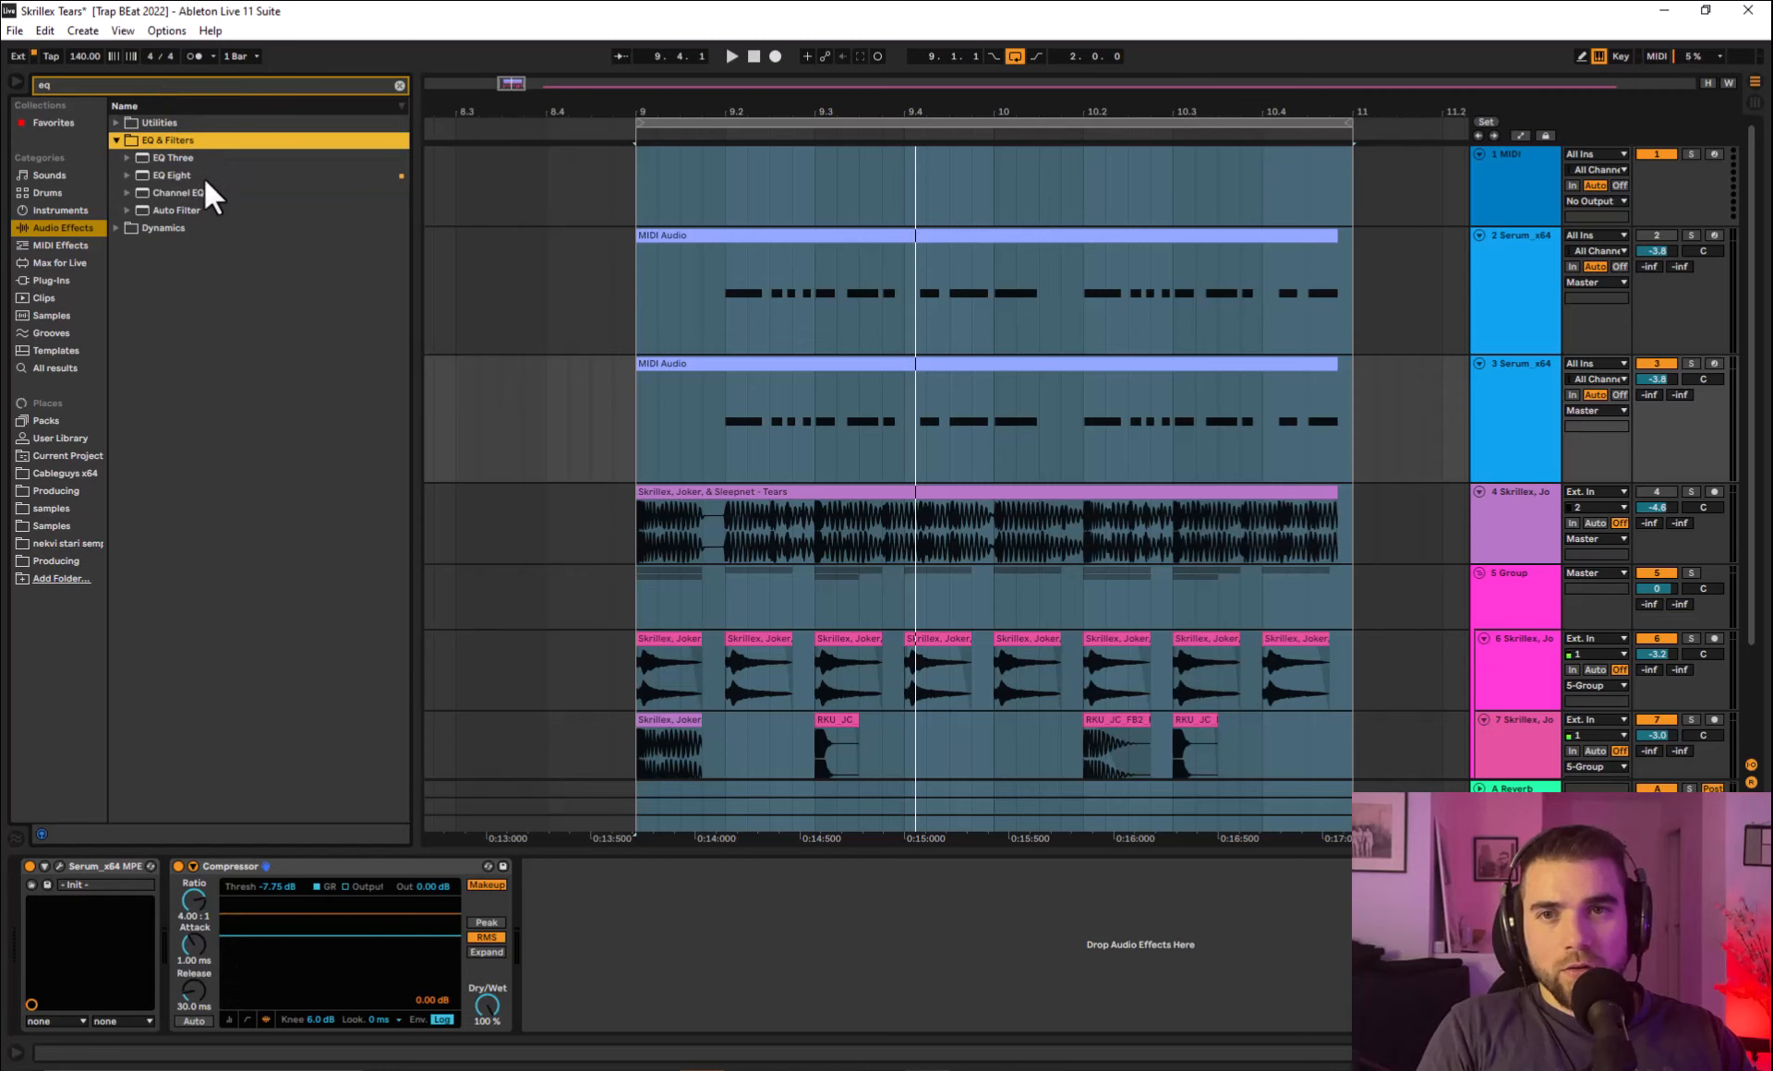
left_click_drag(203, 175, 723, 907)
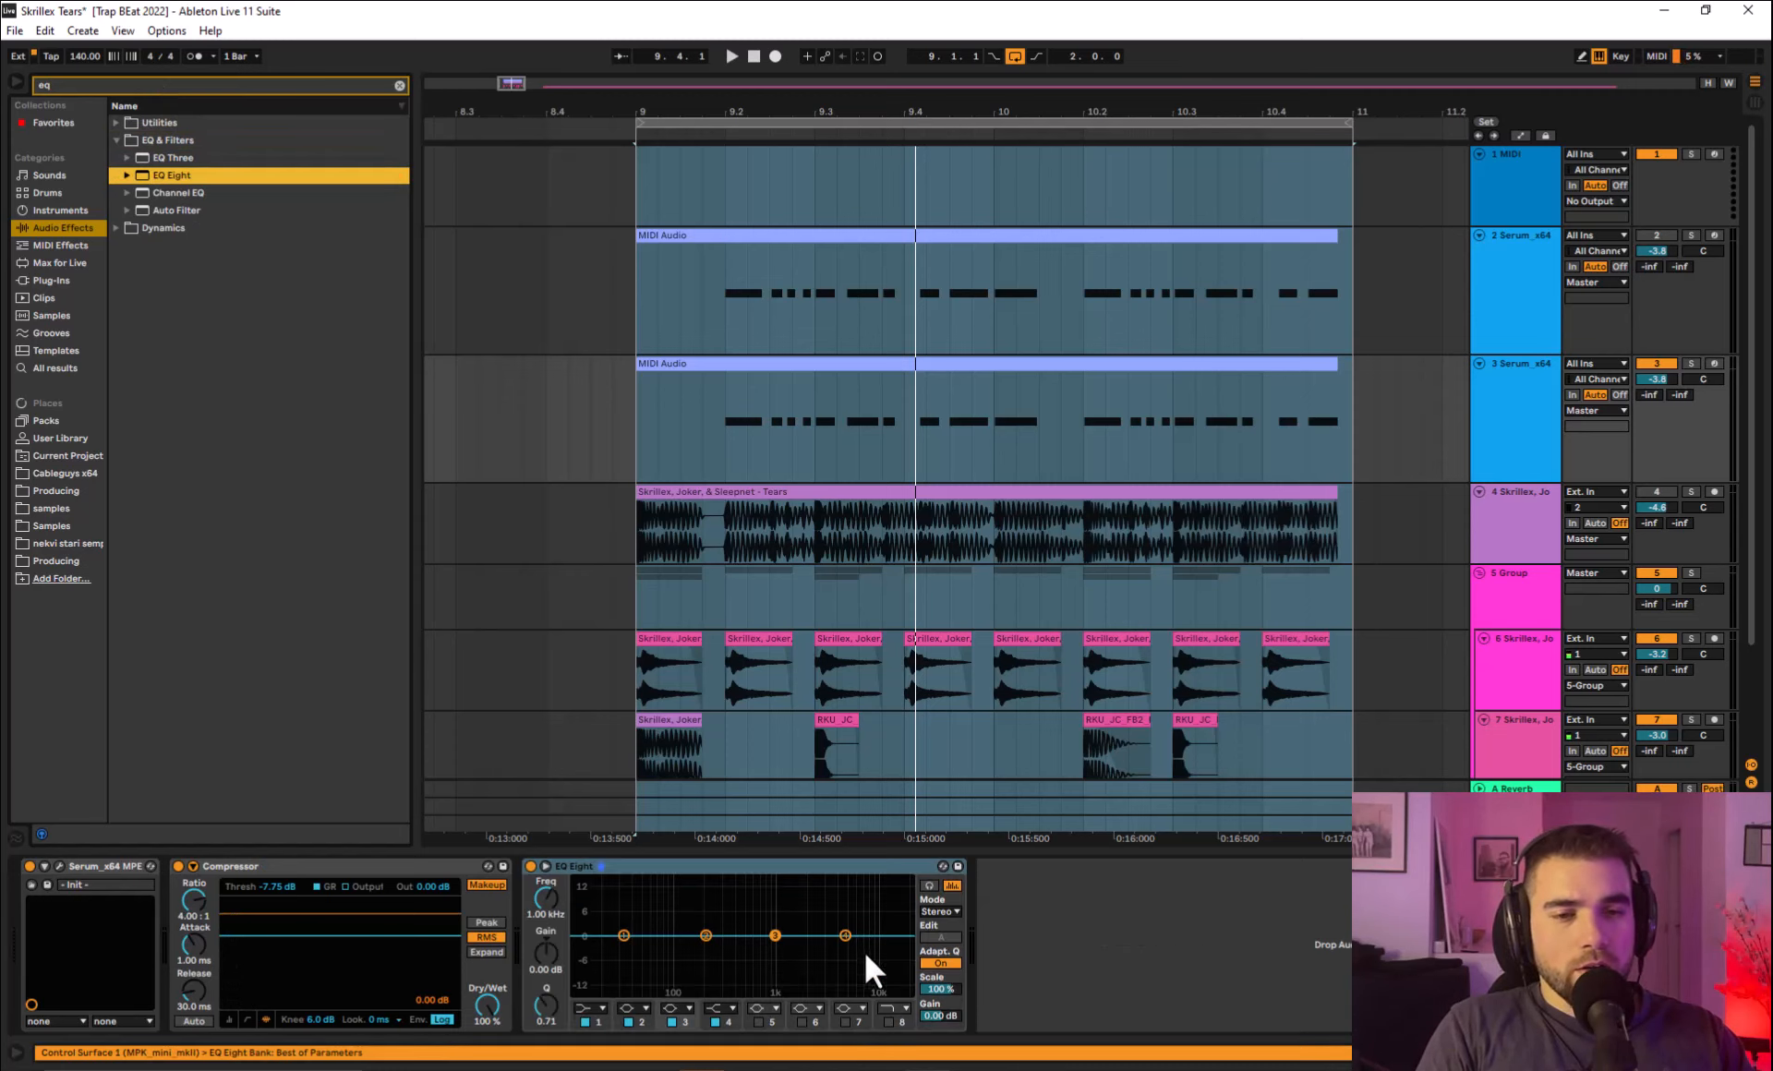
mouse_move(842, 934)
left_mouse_down()
mouse_move(858, 967)
mouse_move(830, 964)
left_mouse_up()
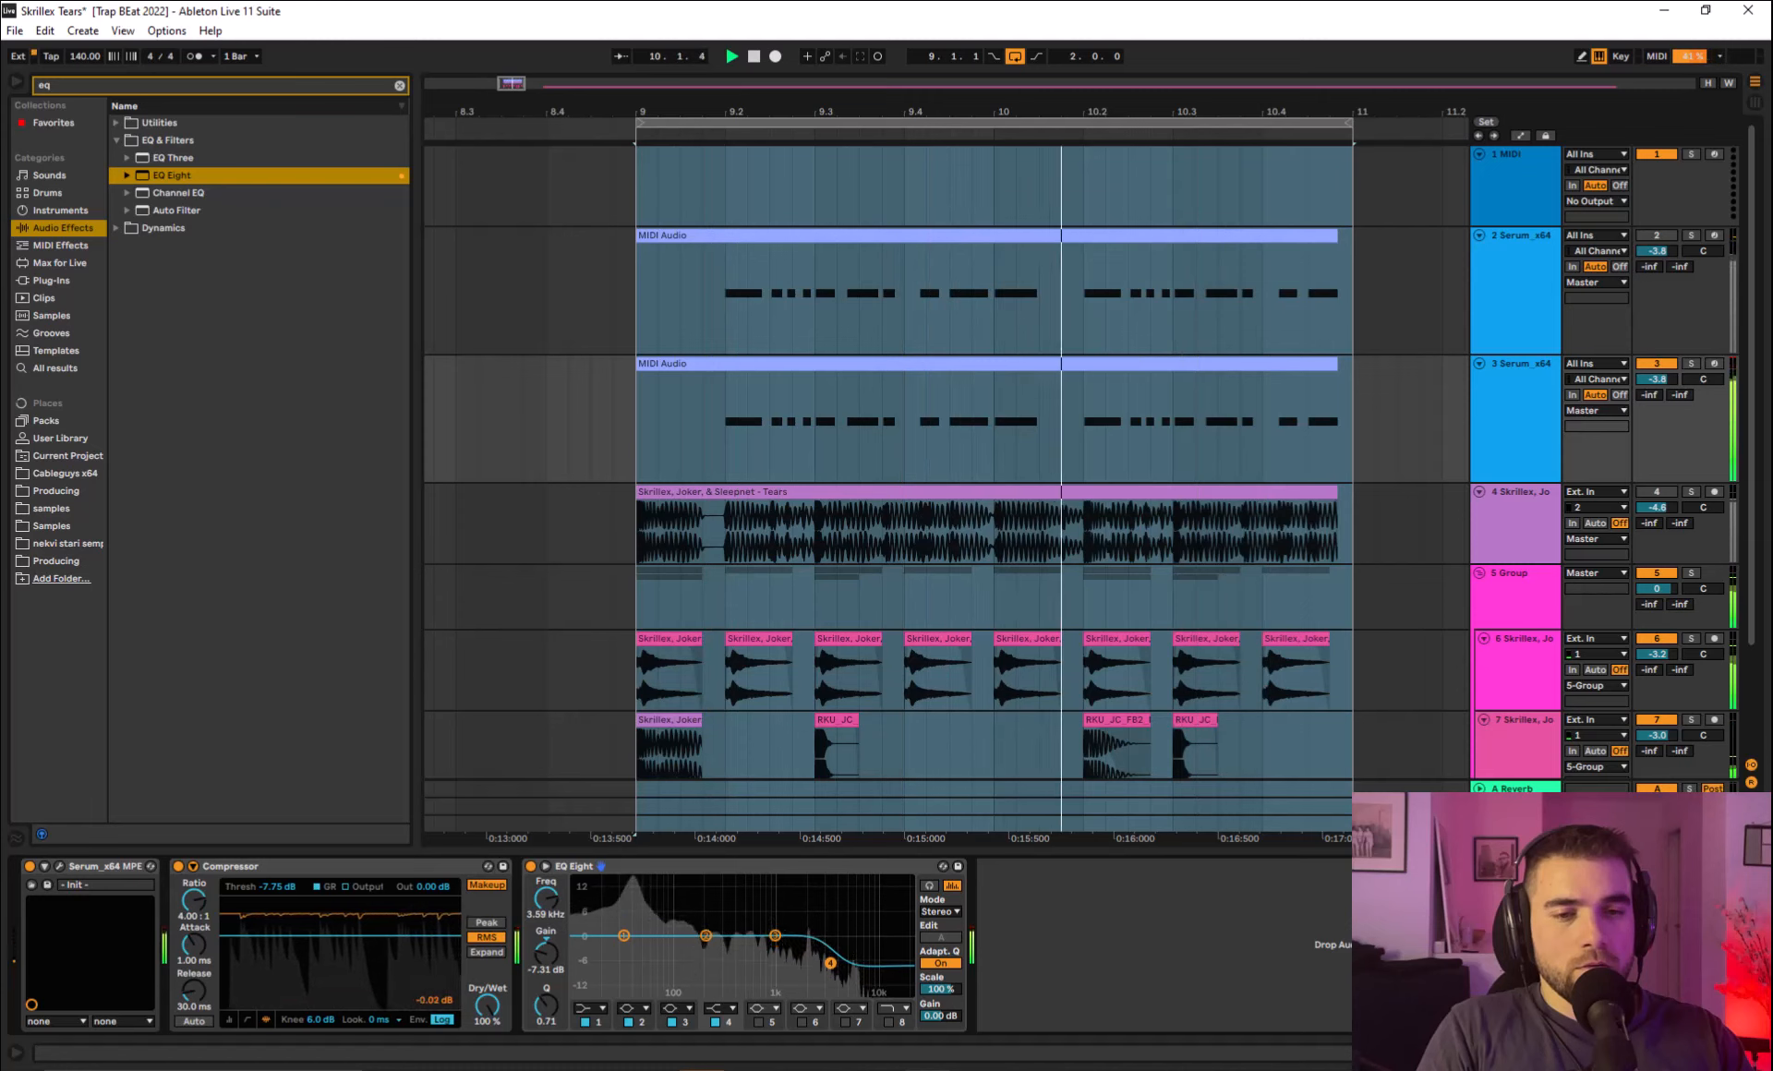
Compare the equalized bass mix with the original Tears track by soloing and unsoloing track 4.
key("space")
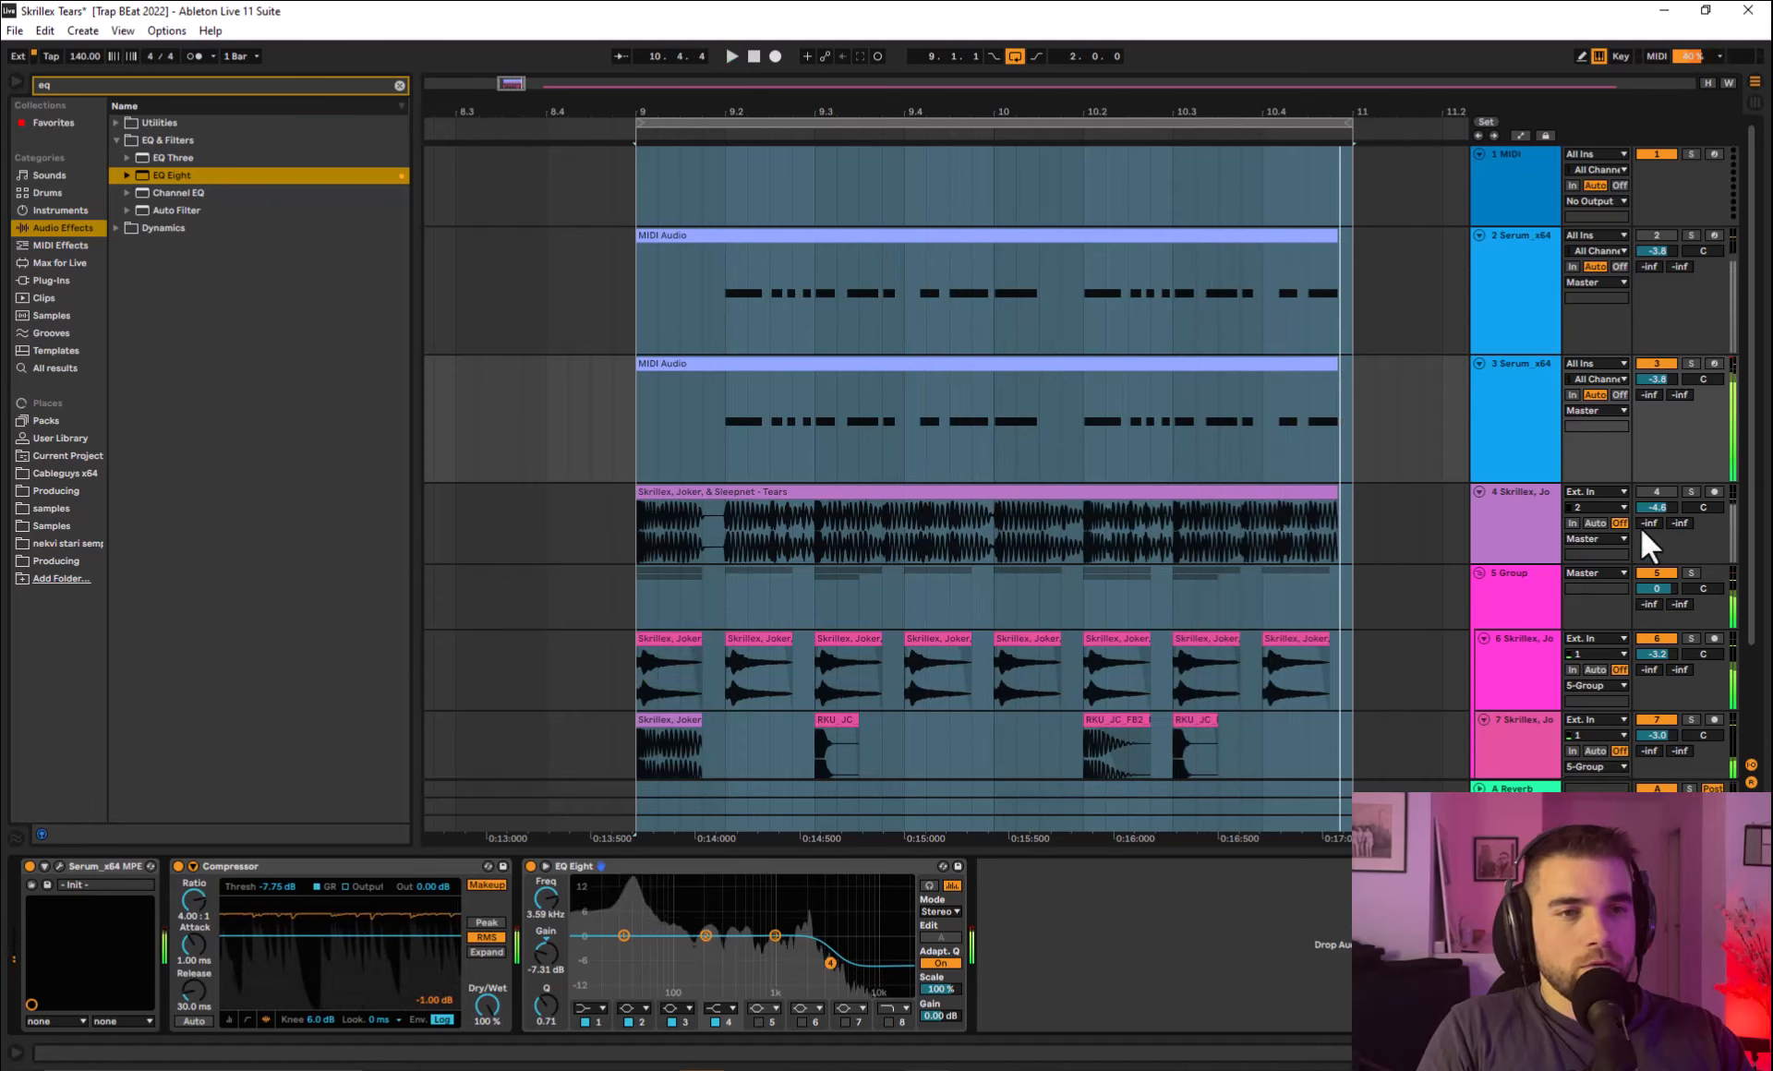
left_click(1692, 491)
key("space")
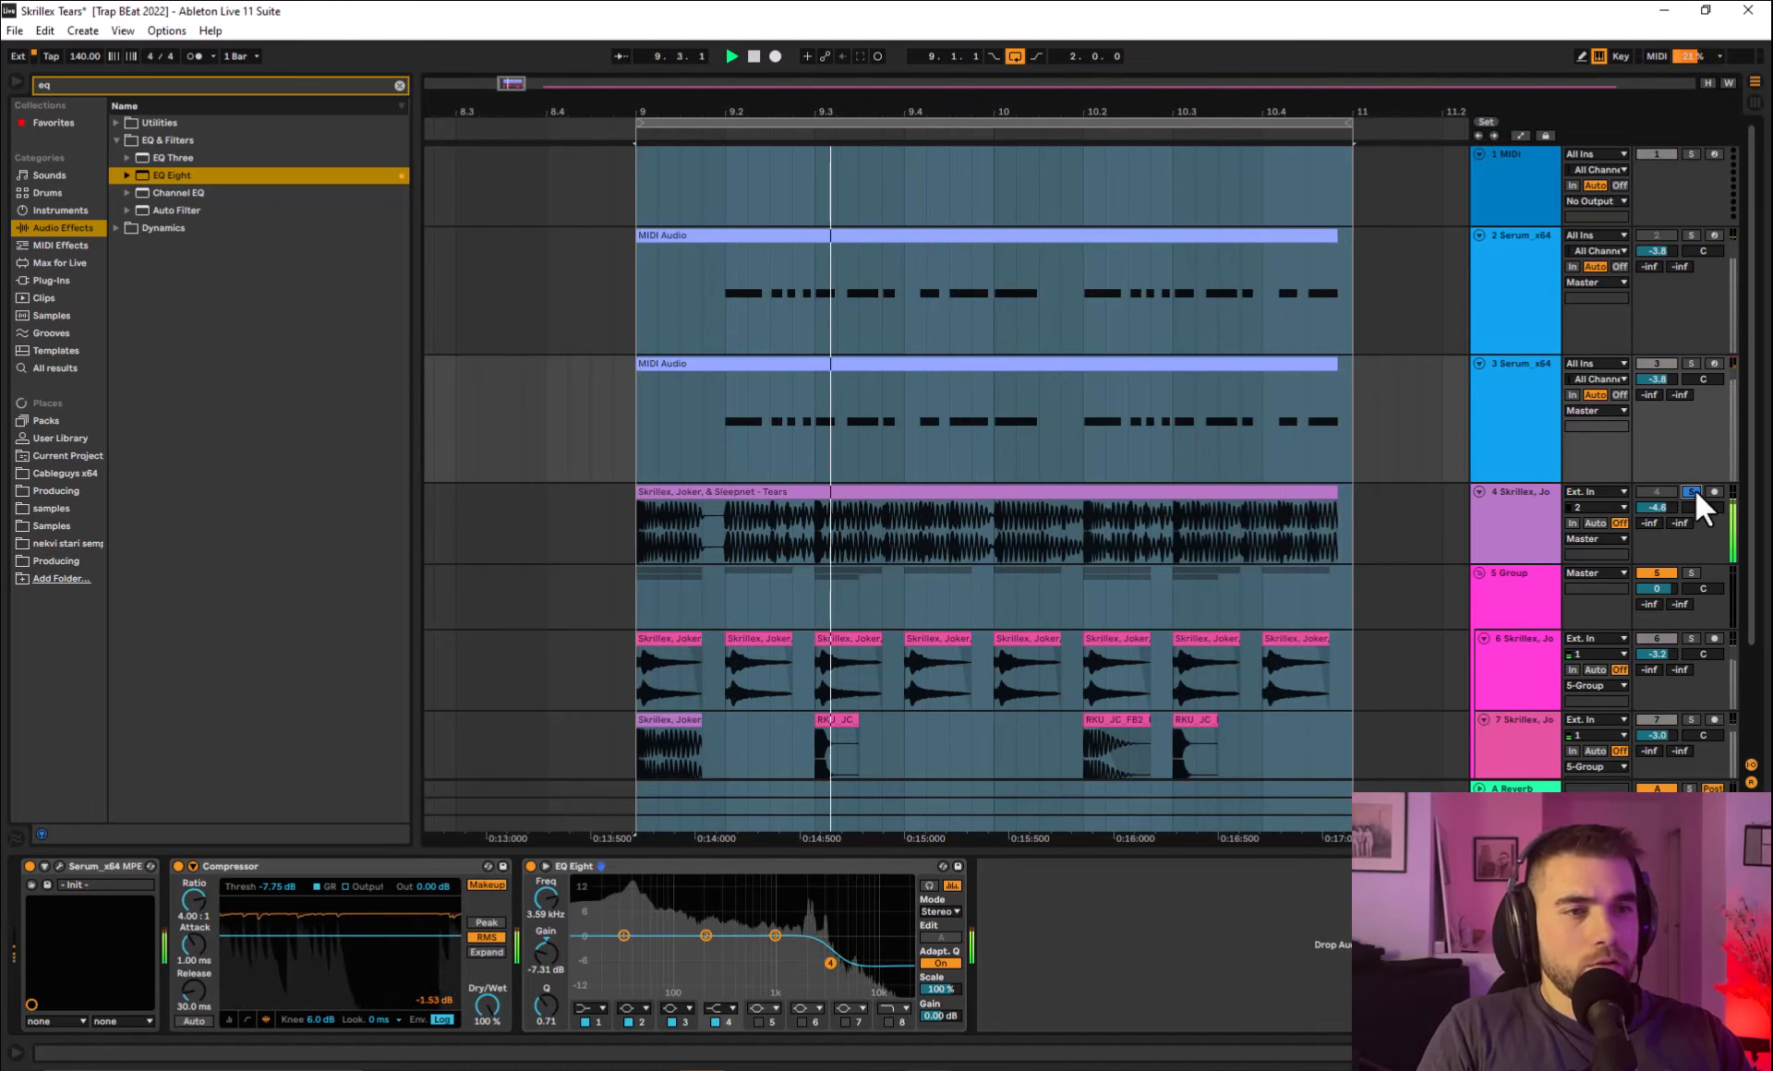
left_click(1693, 493)
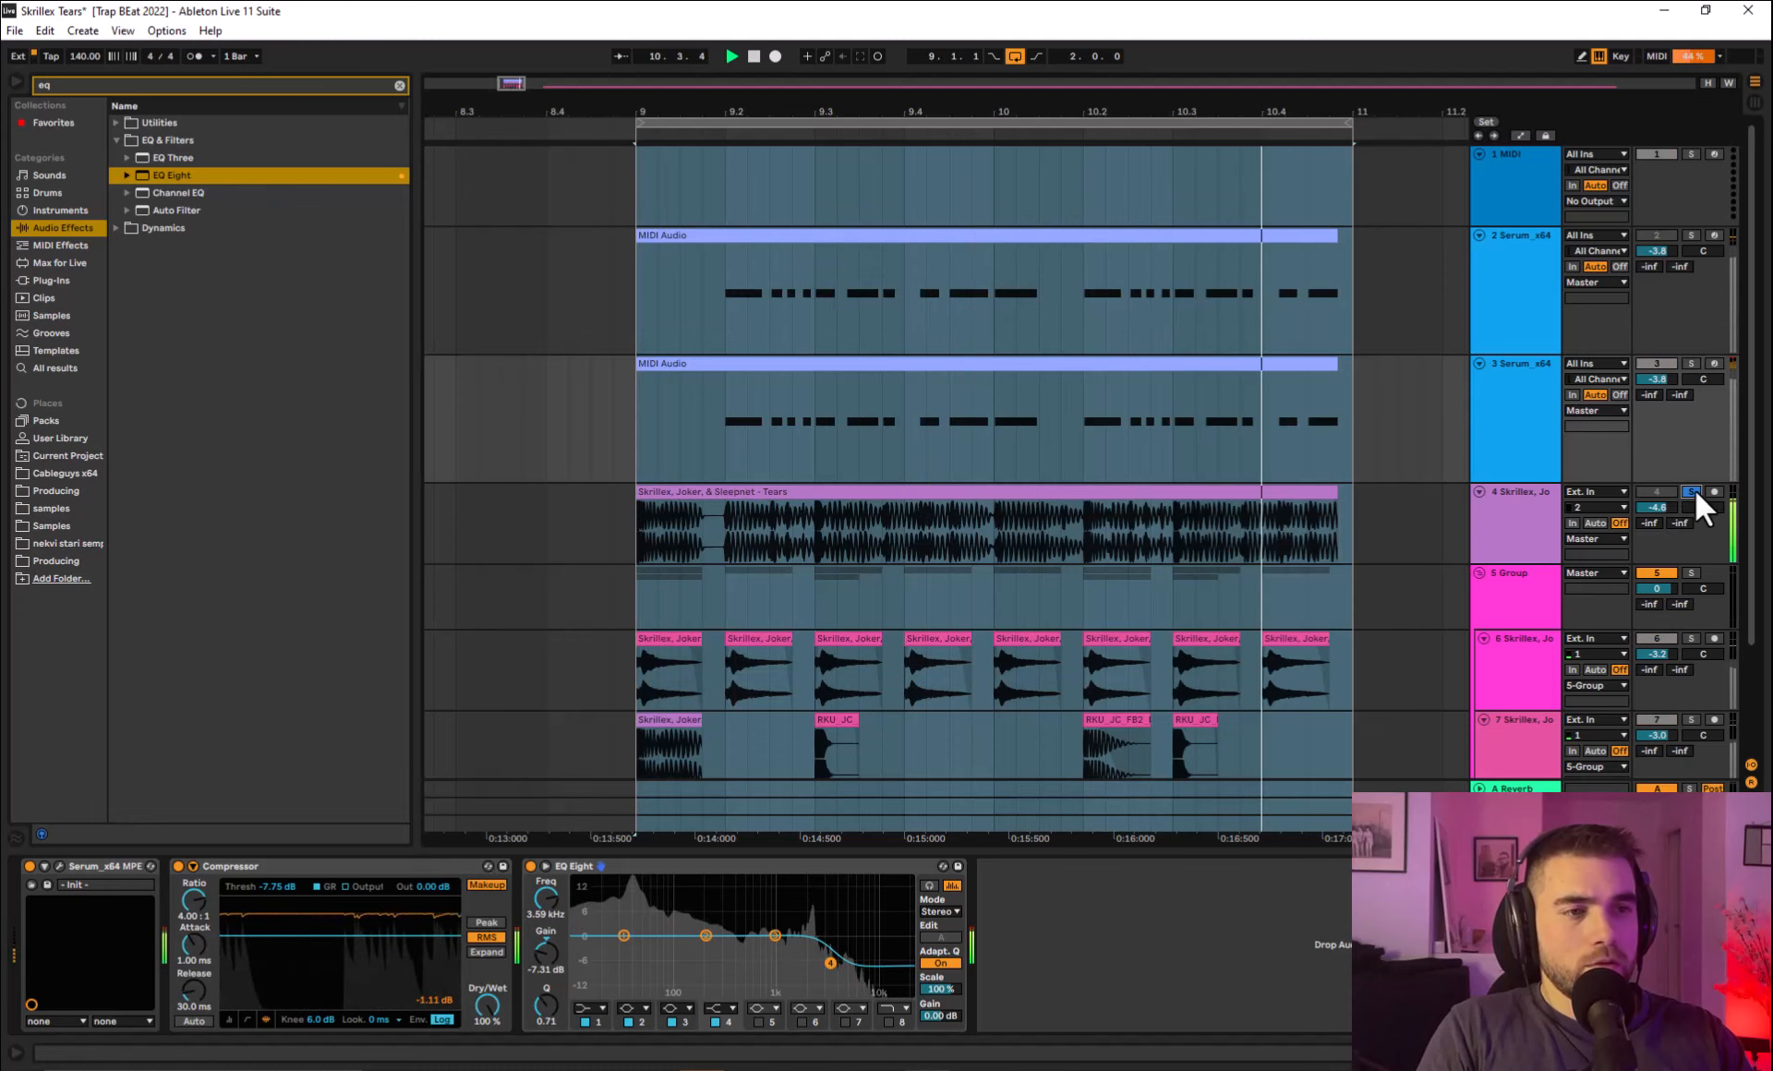
key("space")
key("space")
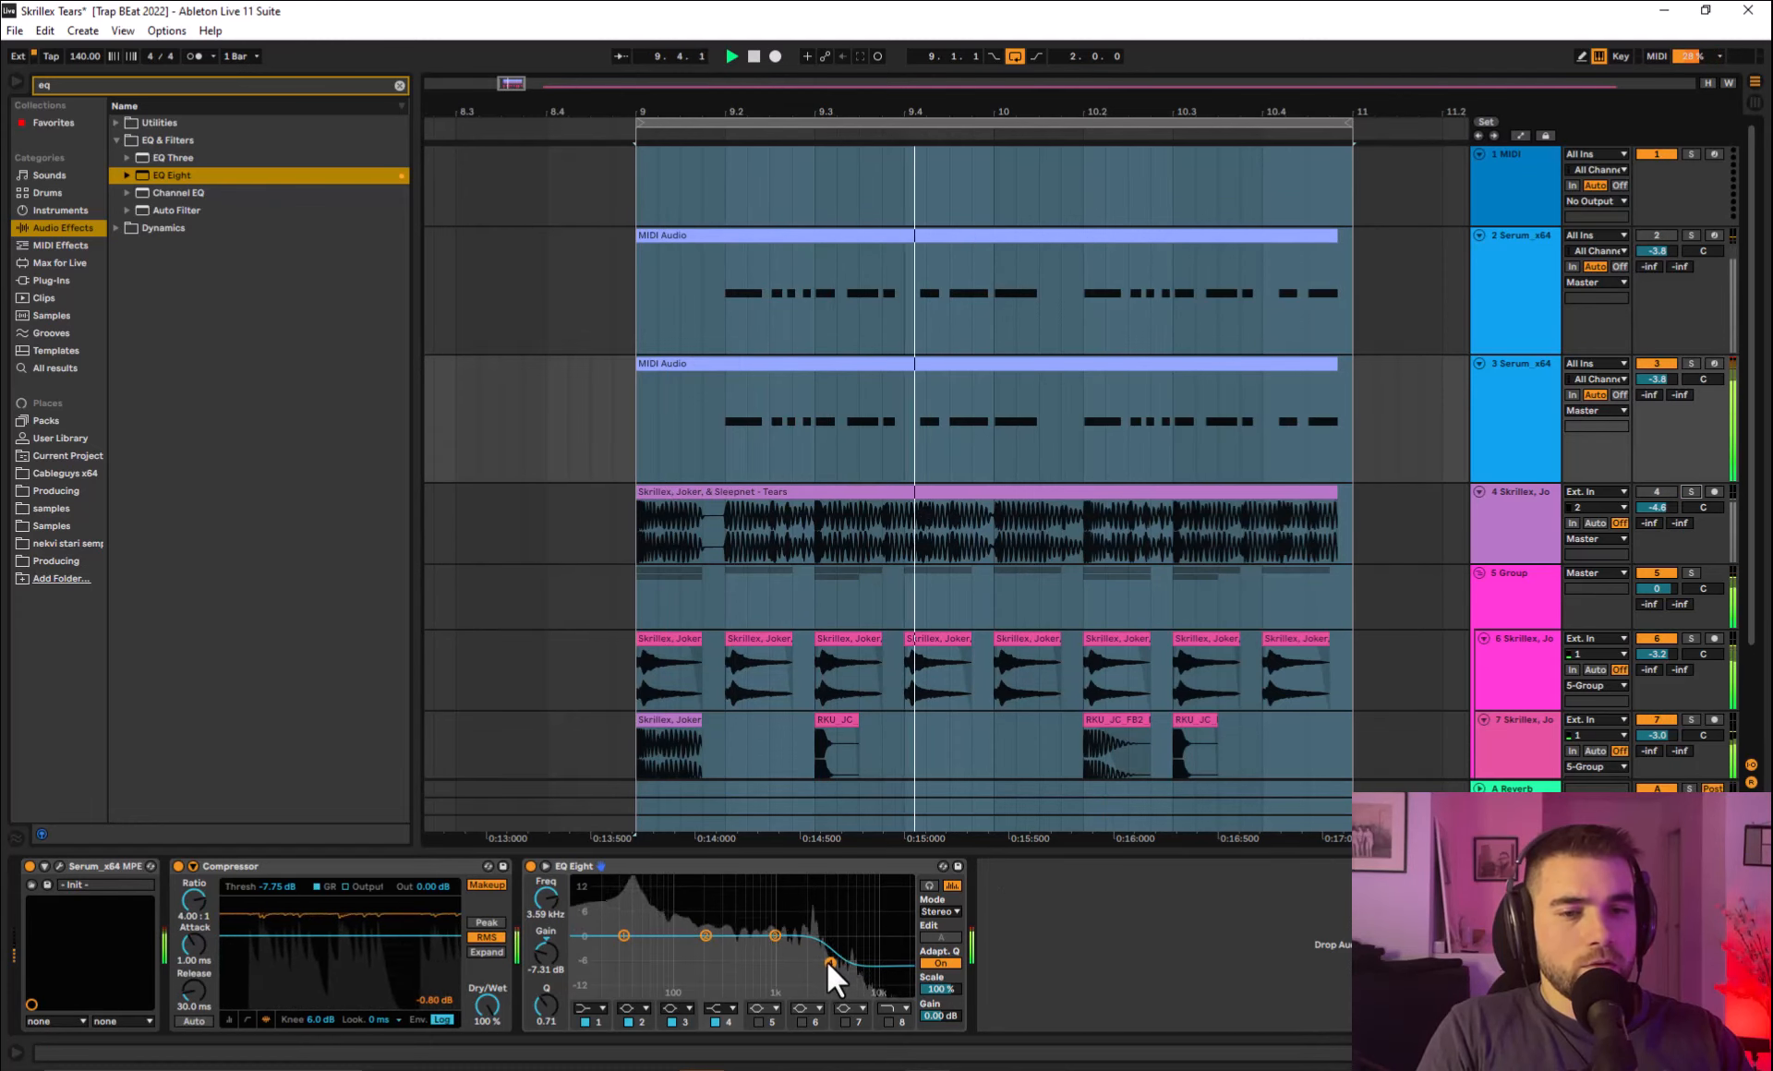
Move EQ Eight's high shelf to about 1.50 kHz and -6.57 dB, and solo the original song on track 4 for comparison.
left_click_drag(831, 962, 792, 960)
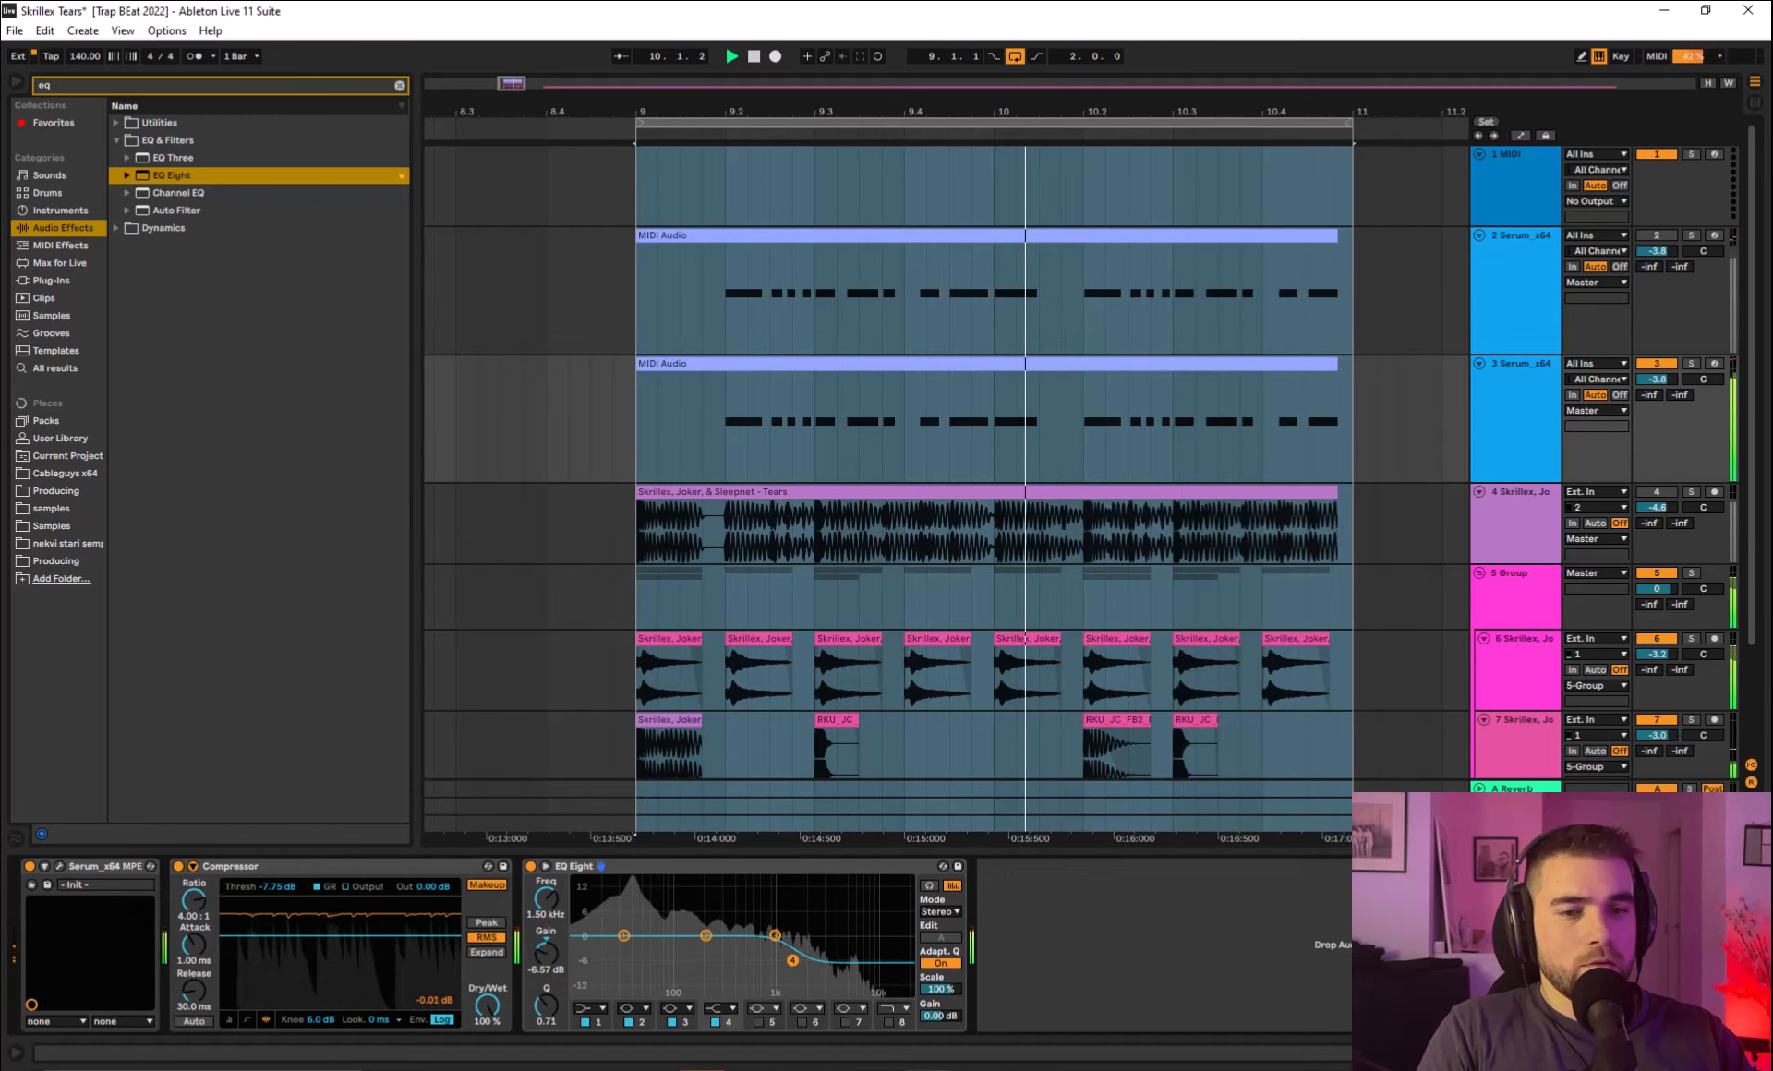
key("space")
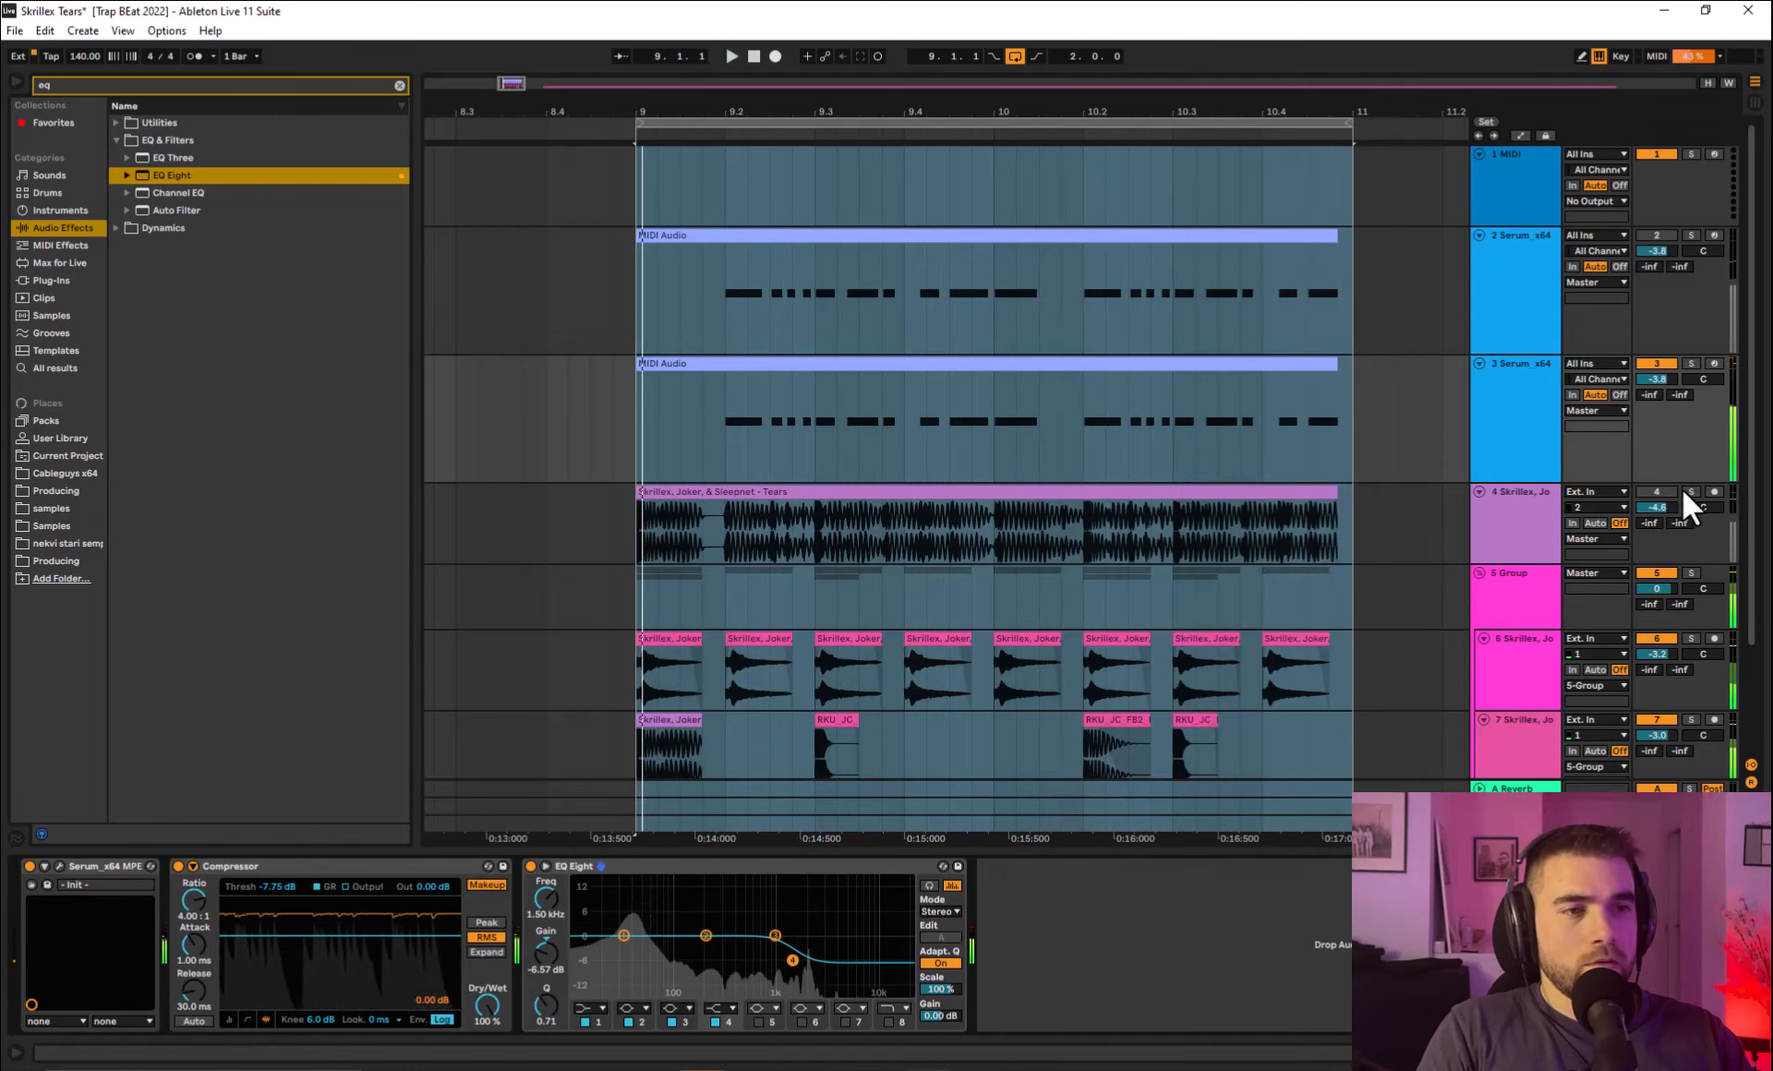
left_click(1686, 490)
key("space")
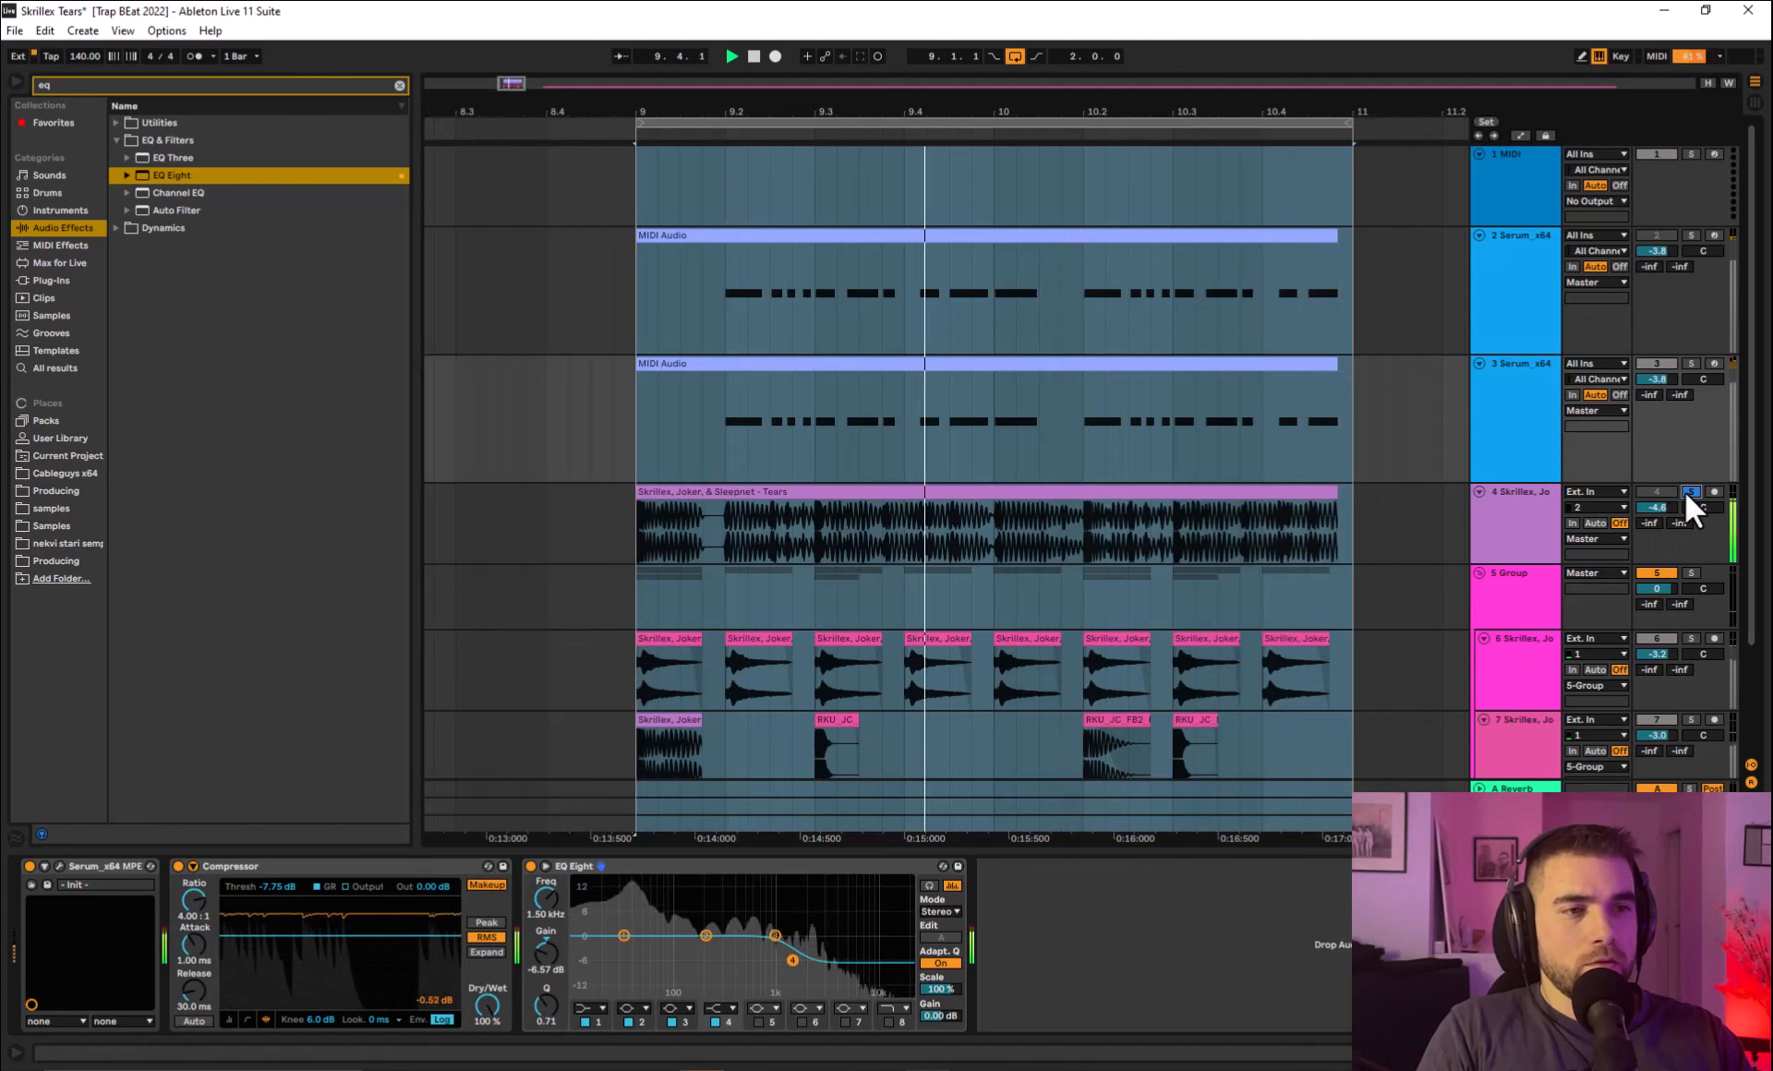
Unsolo the original Tears song on track 4 and listen to the equalized bass mix.
left_click(1687, 490)
key("space")
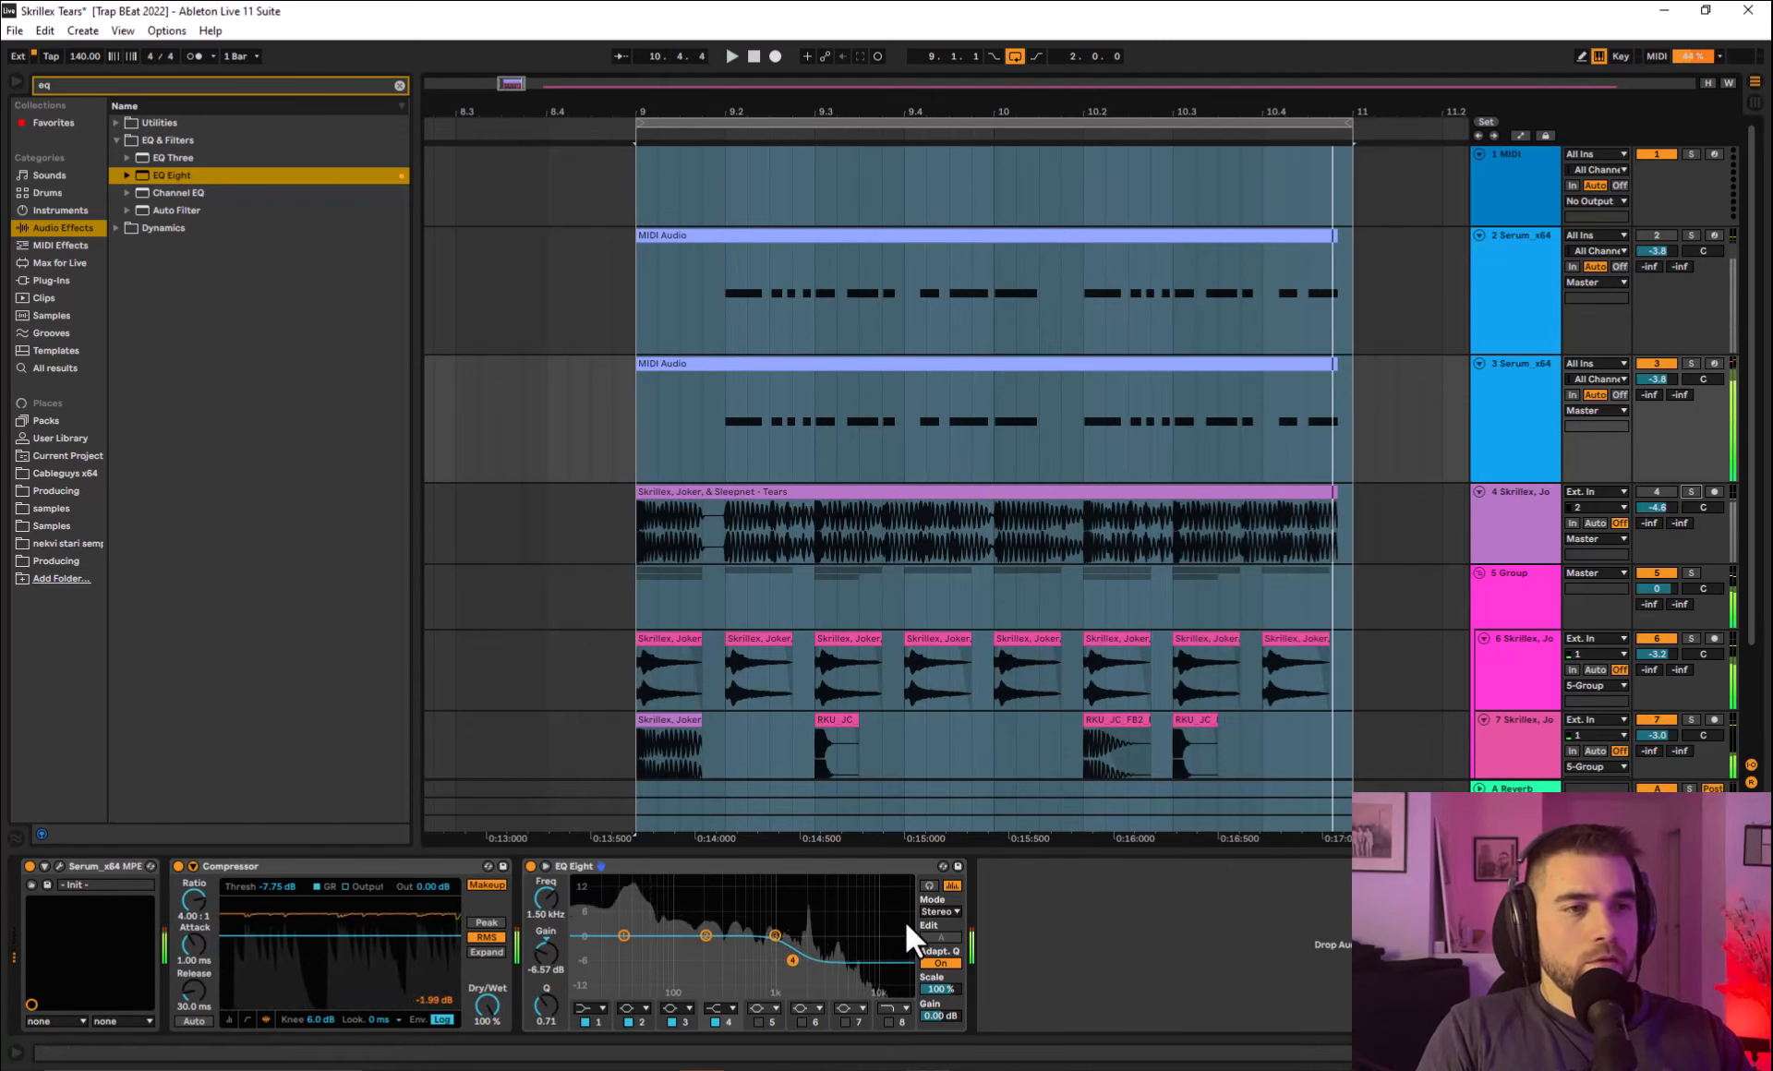
key("space")
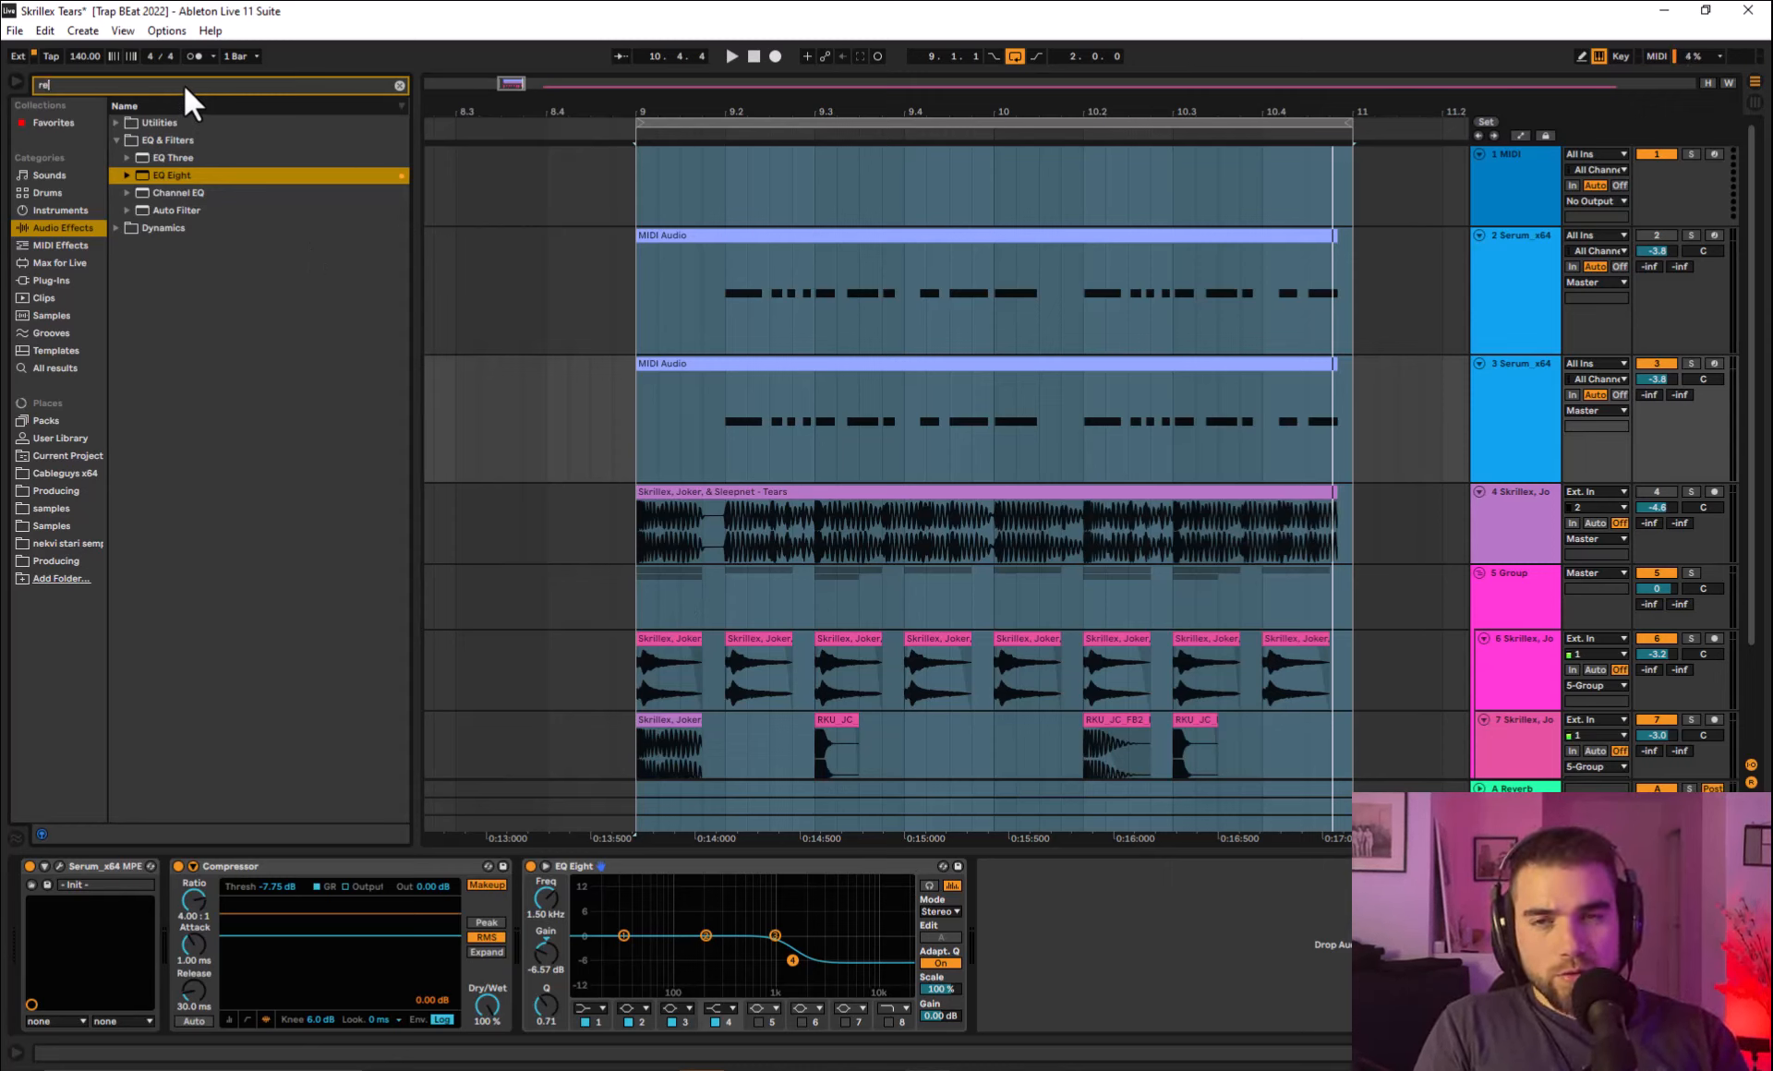
Search the audio effects for "reson" and add Spectral Resonator to the bass track, placing it between Serum and the Compressor.
type("son")
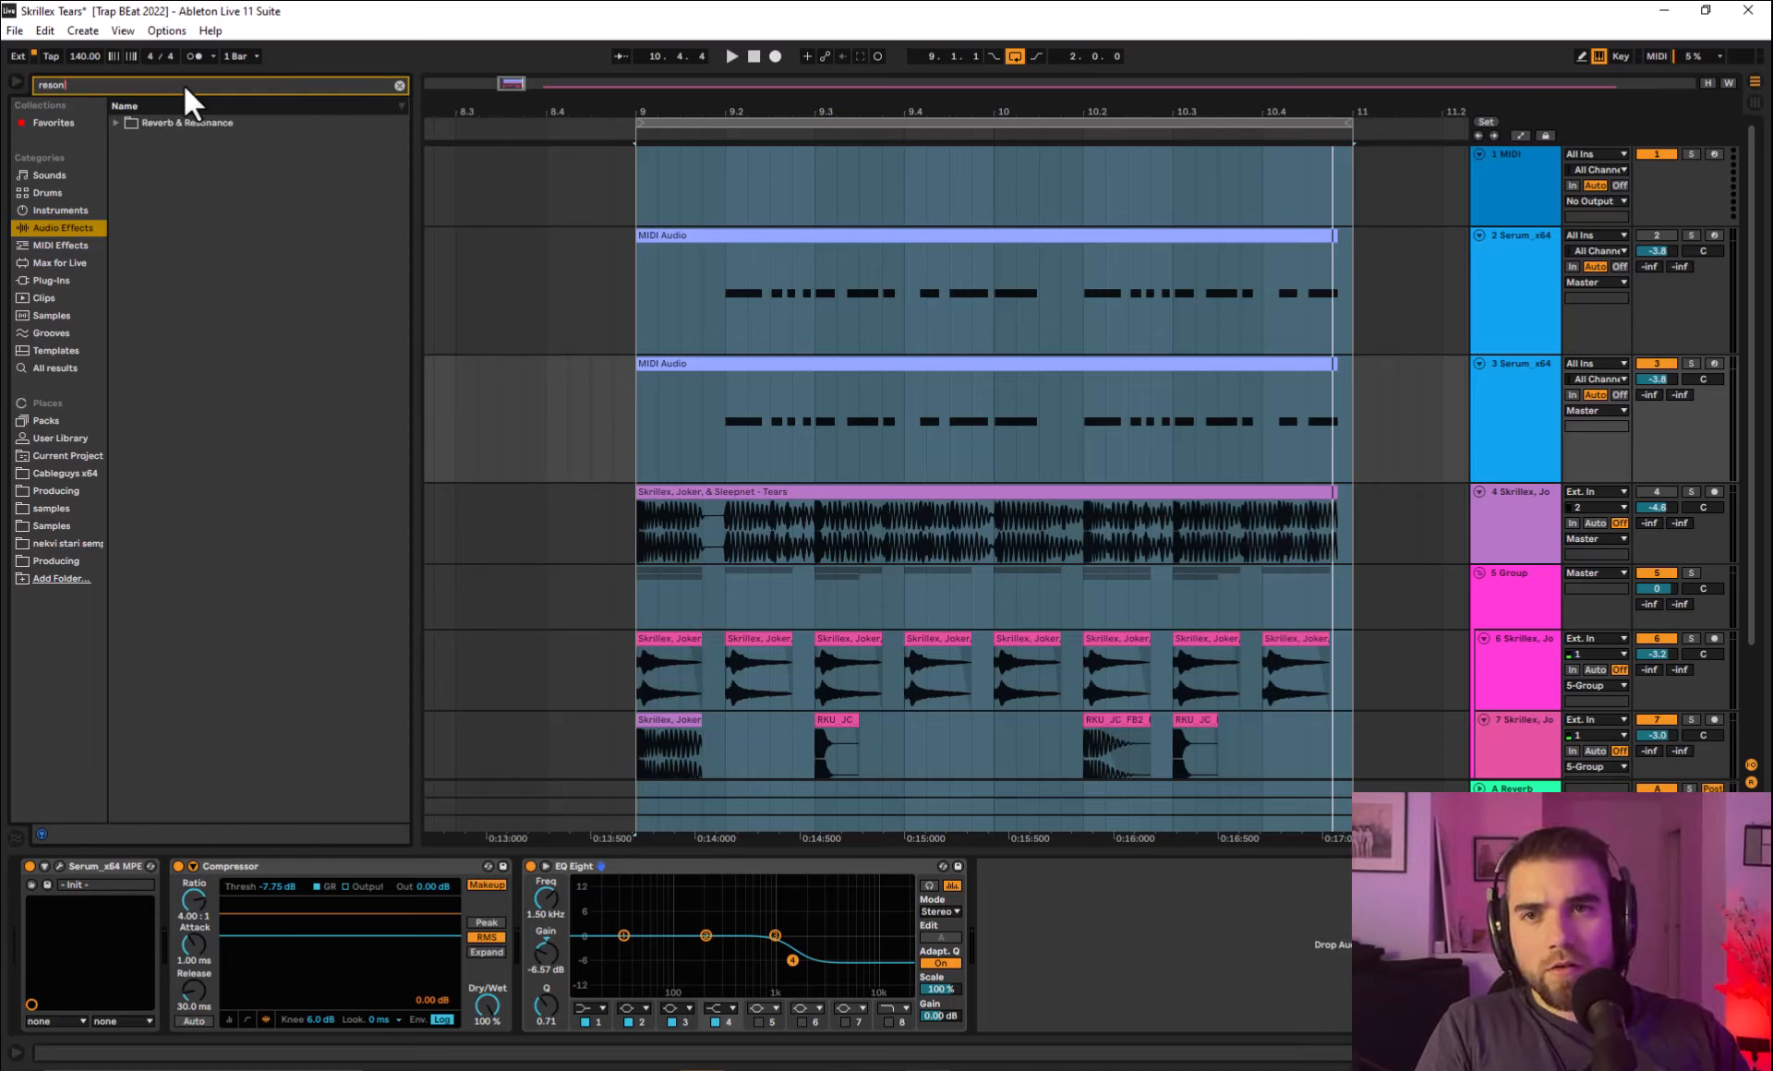
double_click(246, 124)
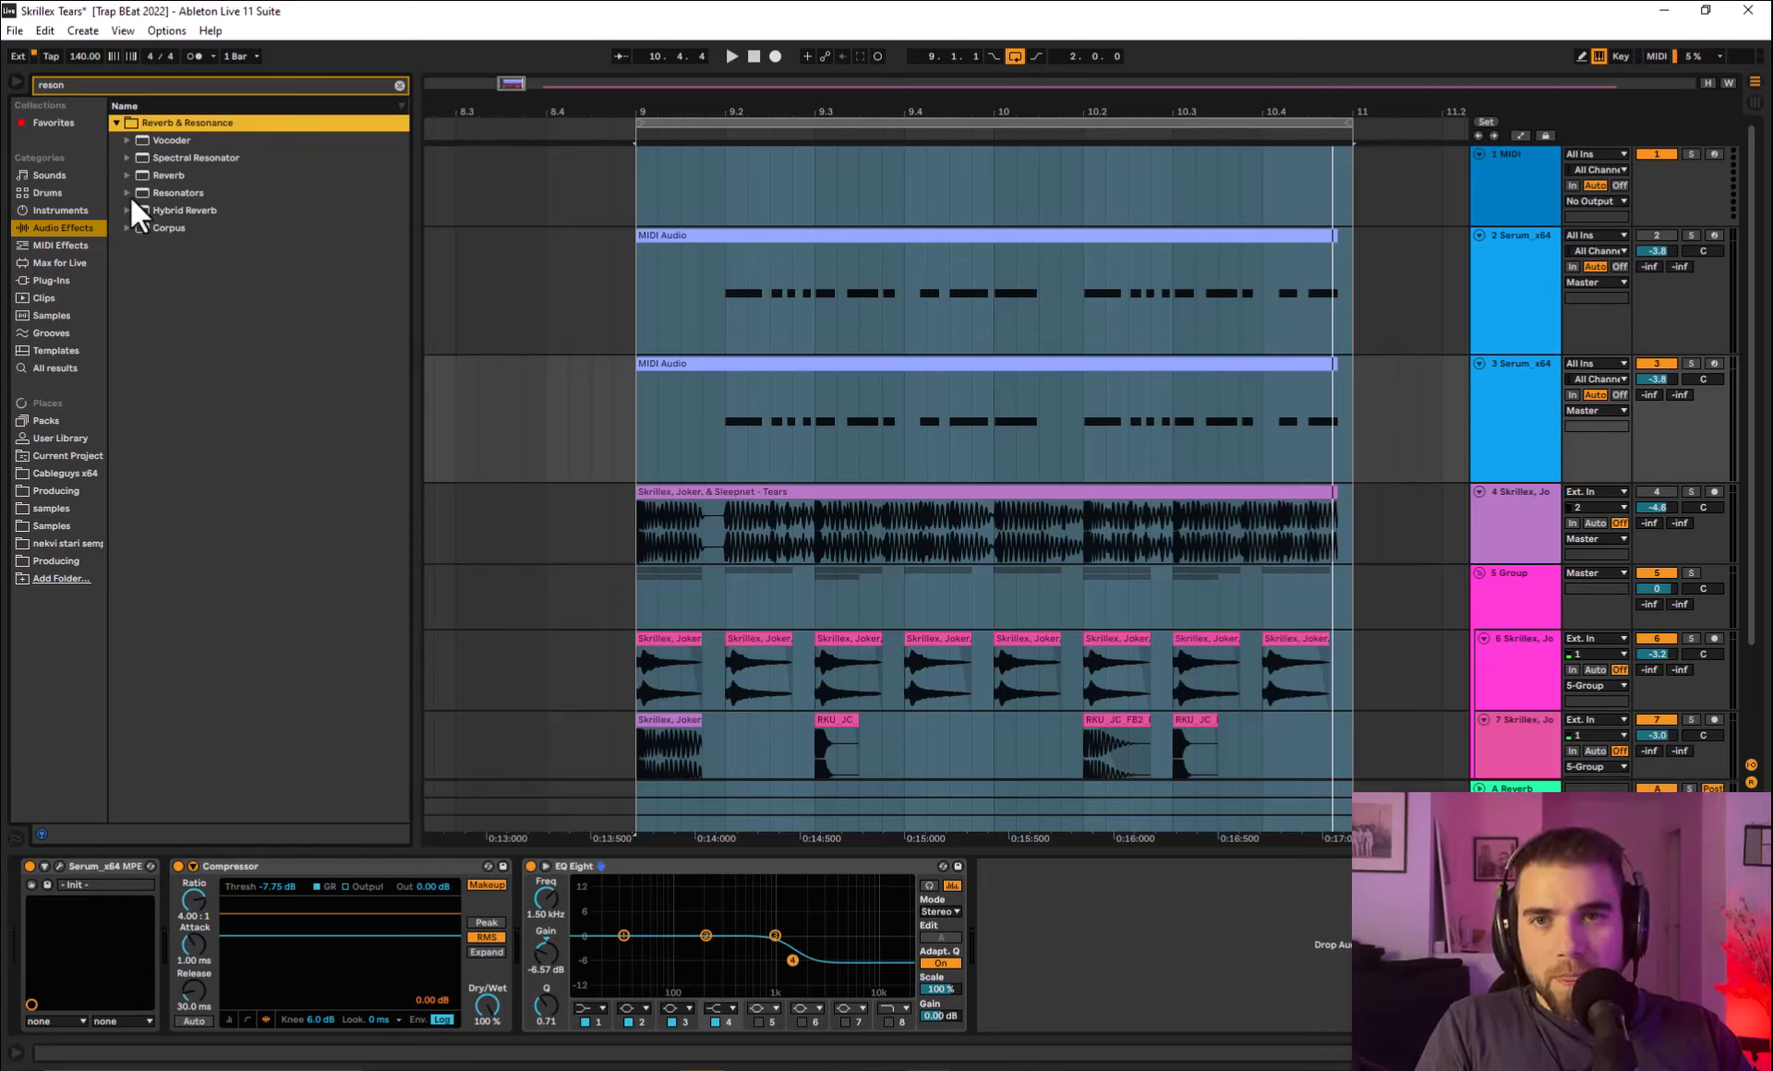
left_click(130, 154)
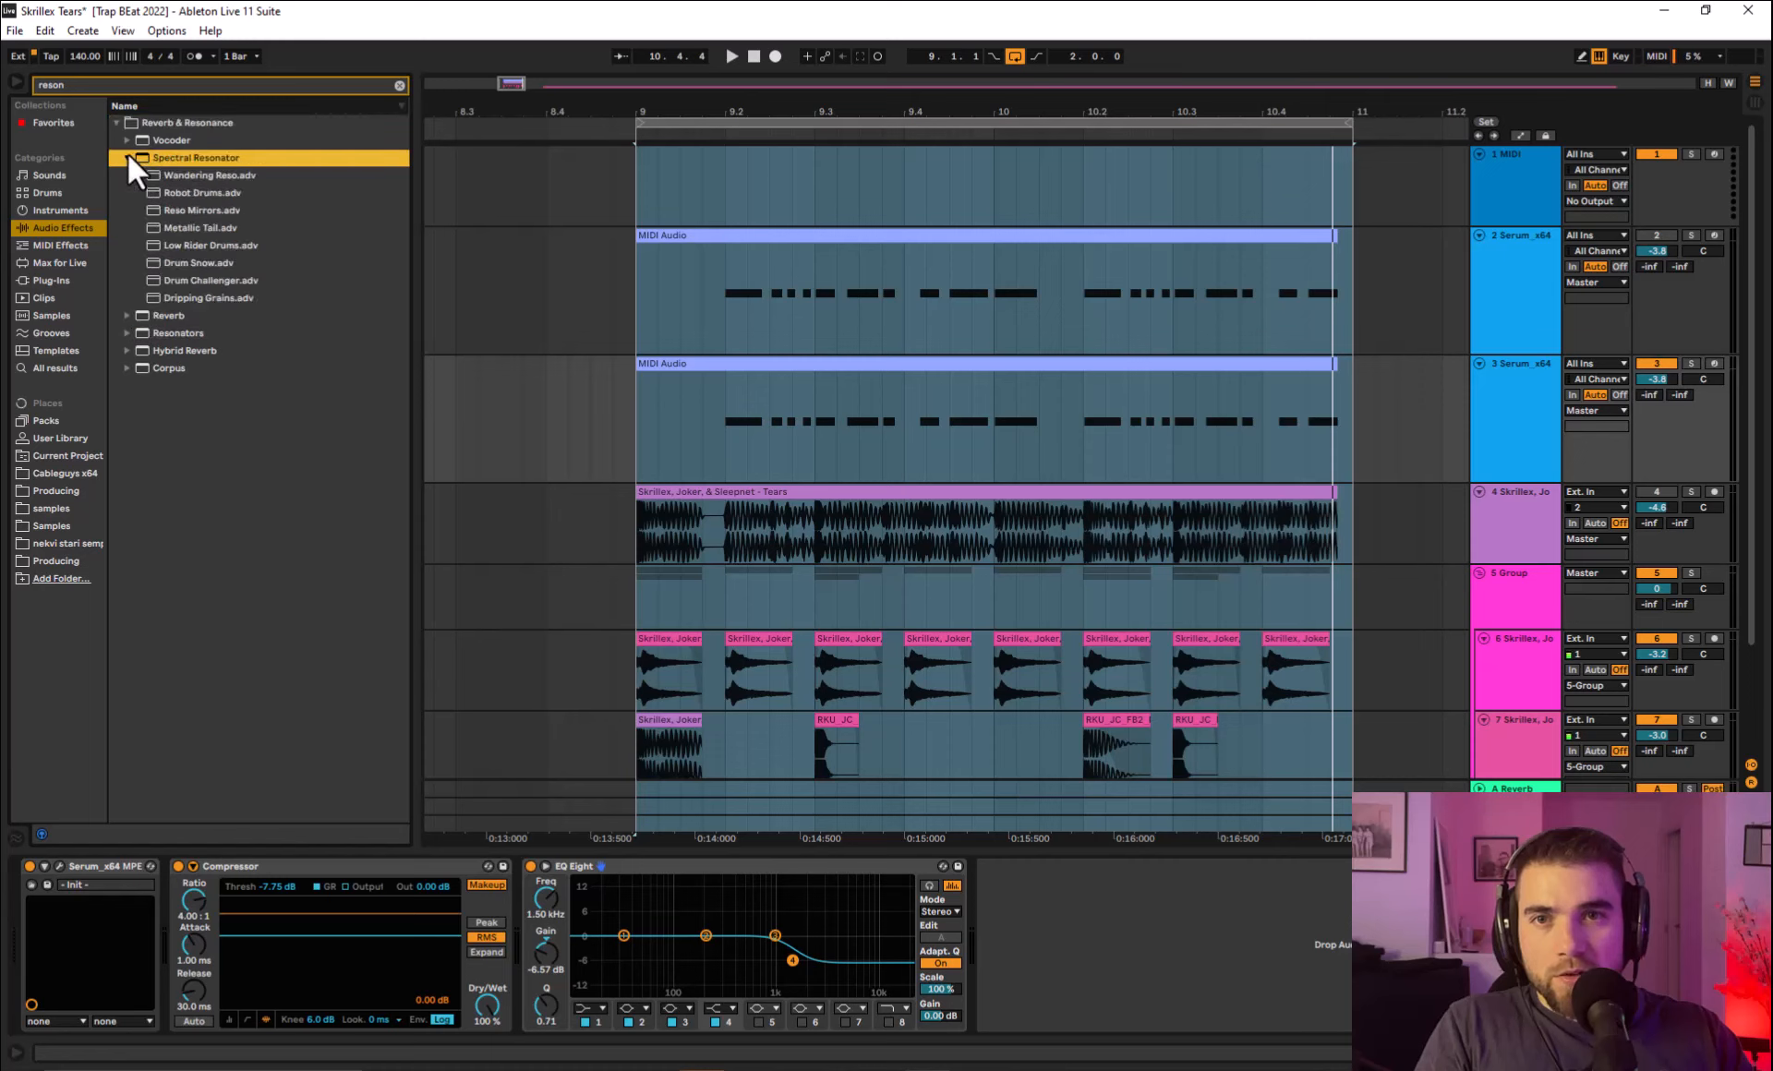
left_click_drag(191, 157, 948, 578)
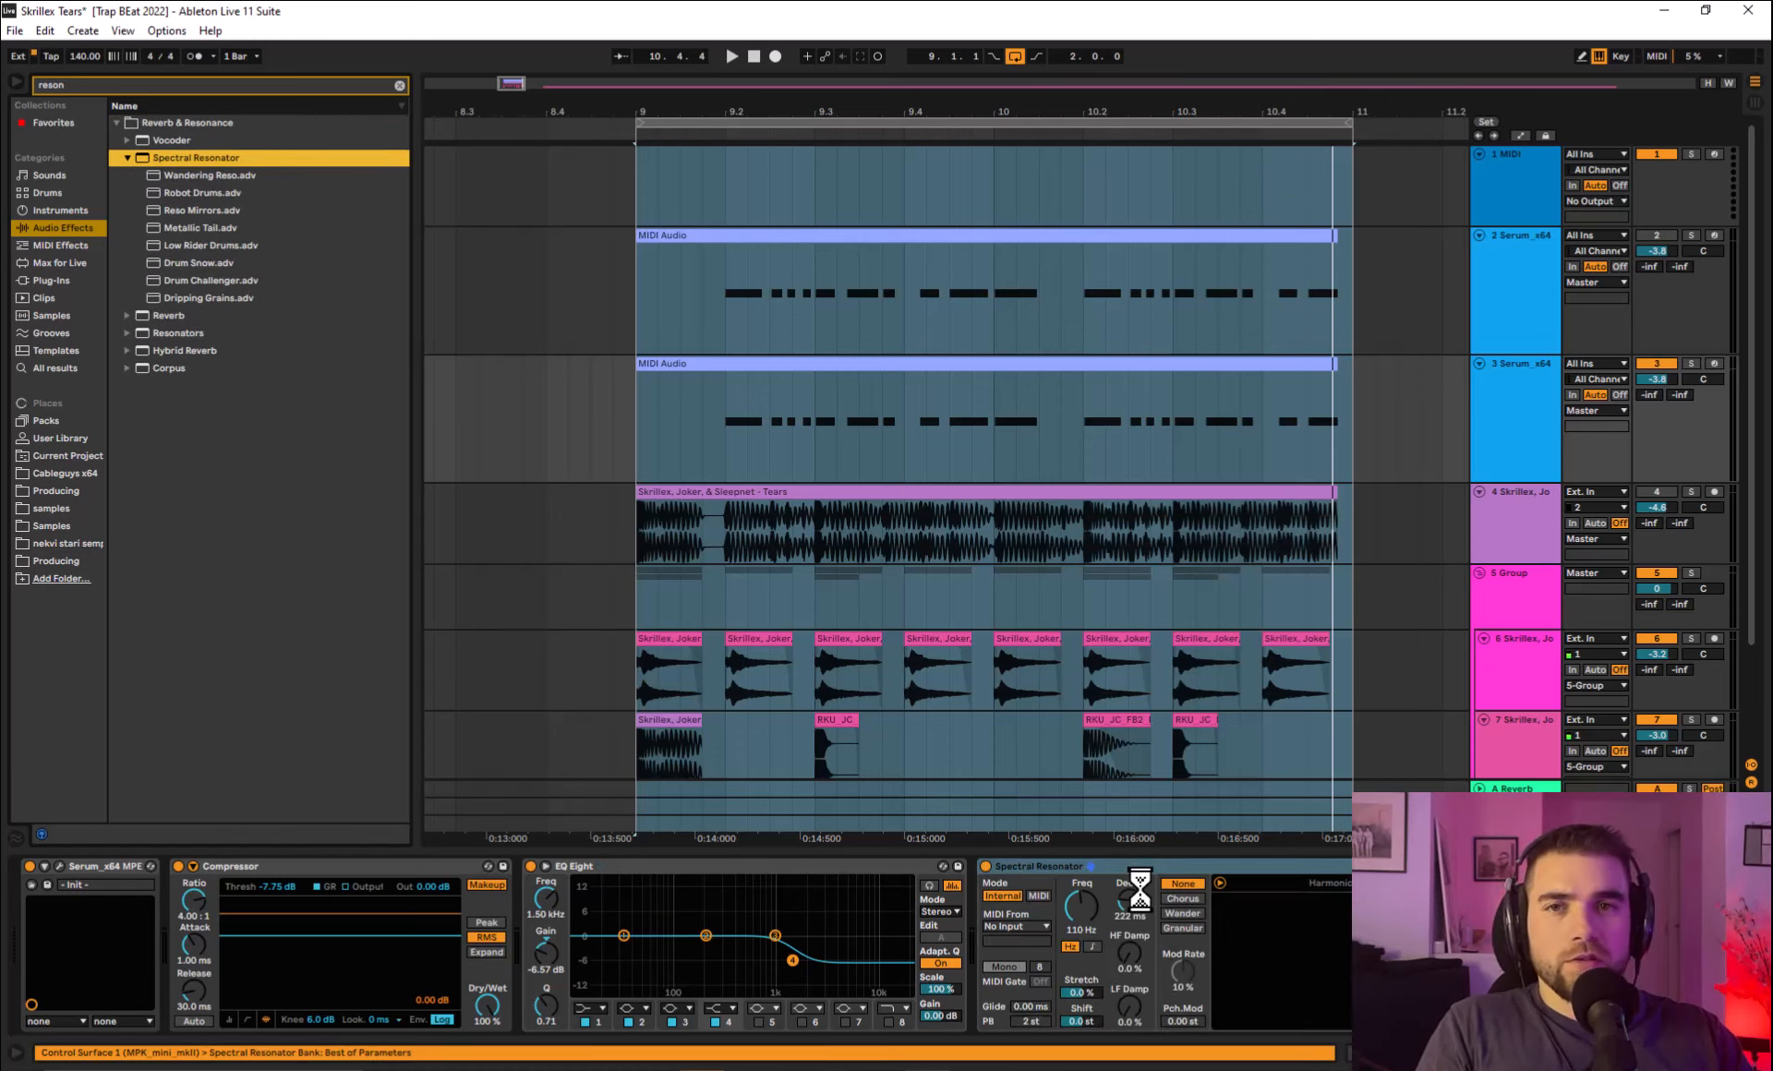
left_click_drag(1150, 860, 545, 898)
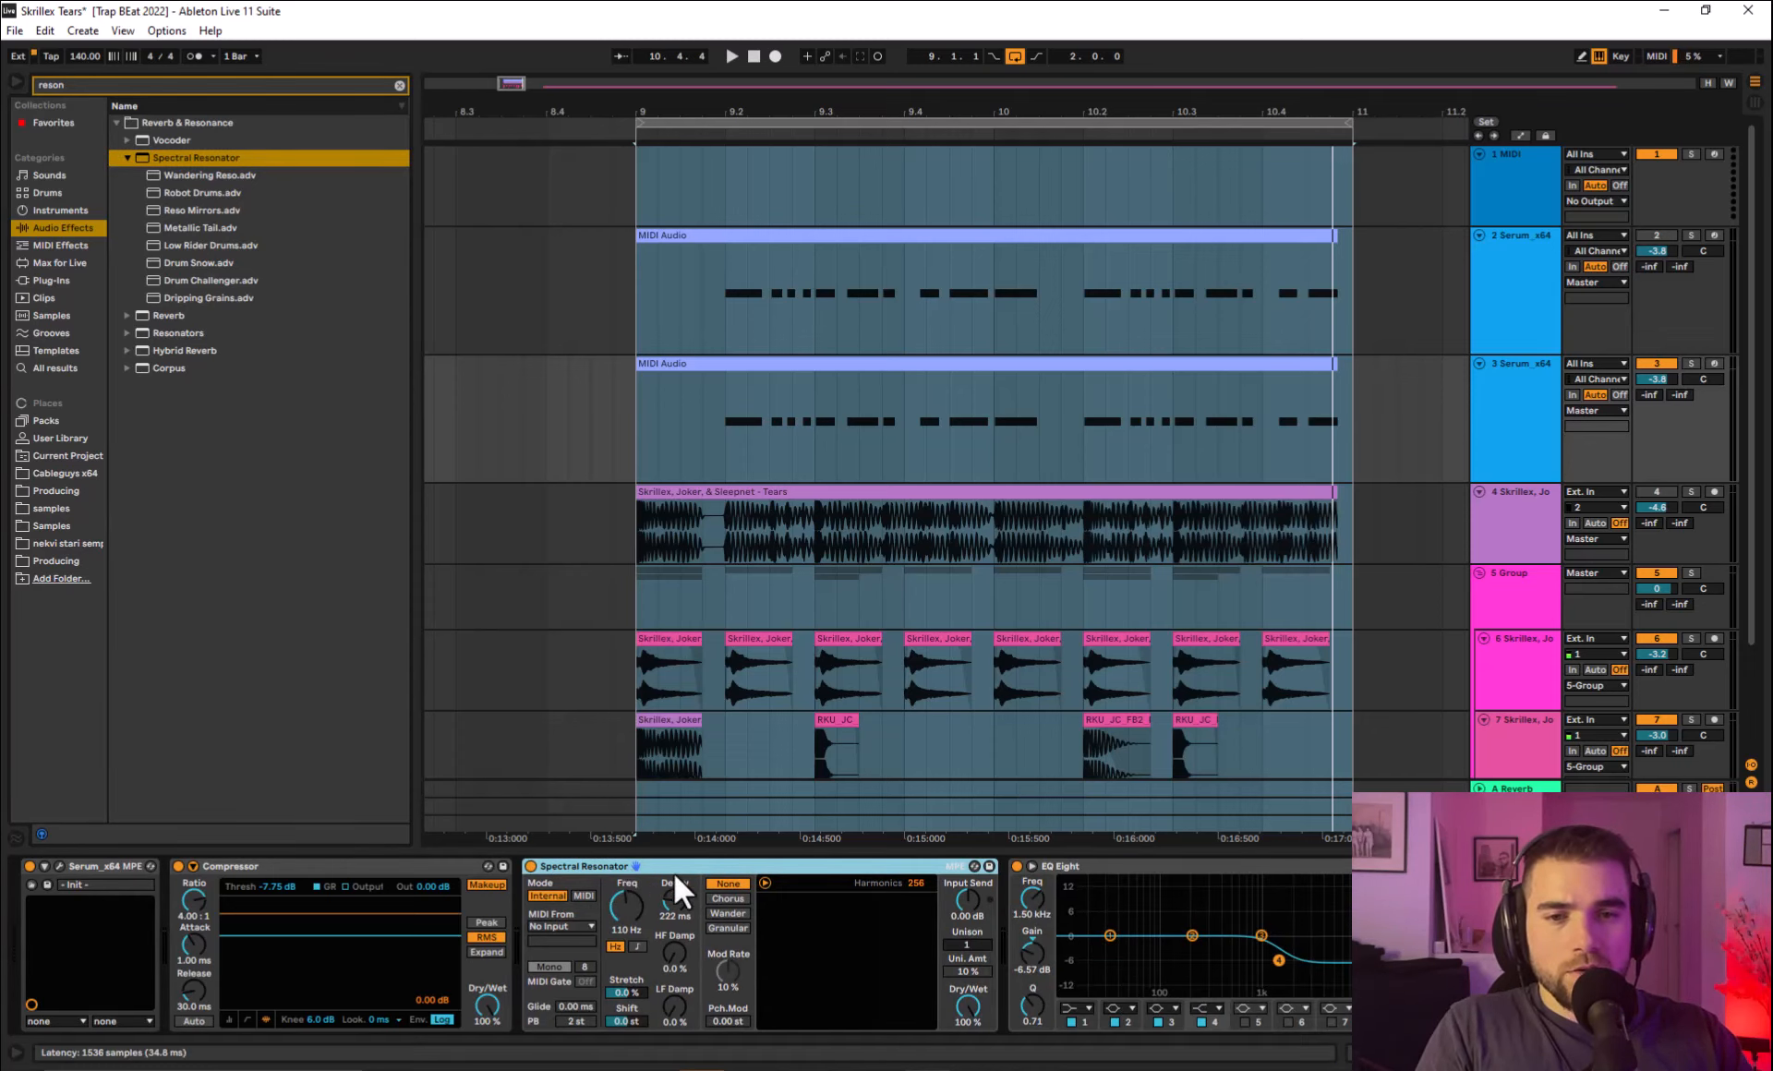
key("space")
left_click_drag(580, 874, 233, 887)
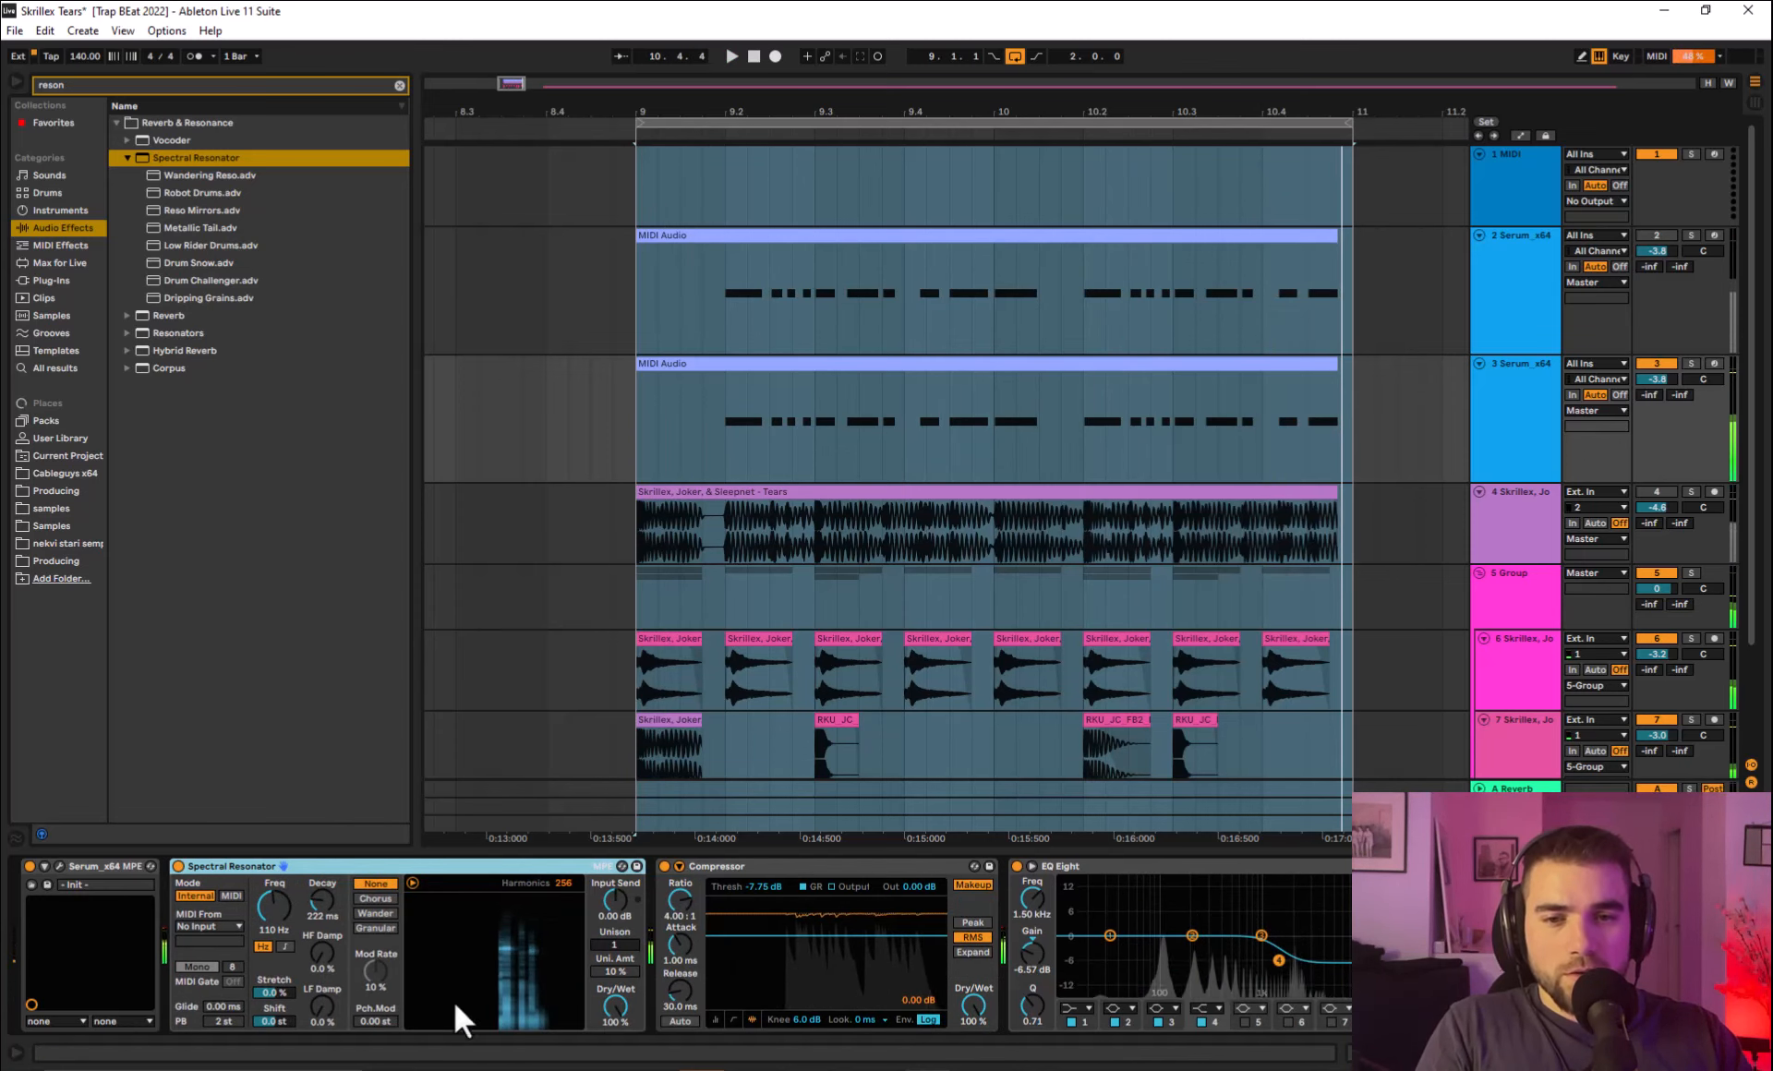
Try the Spectral Resonator with dry/wet at 56% and frequency at 75.9 Hz while playing the bass.
left_click_drag(617, 1007, 617, 1067)
key("space")
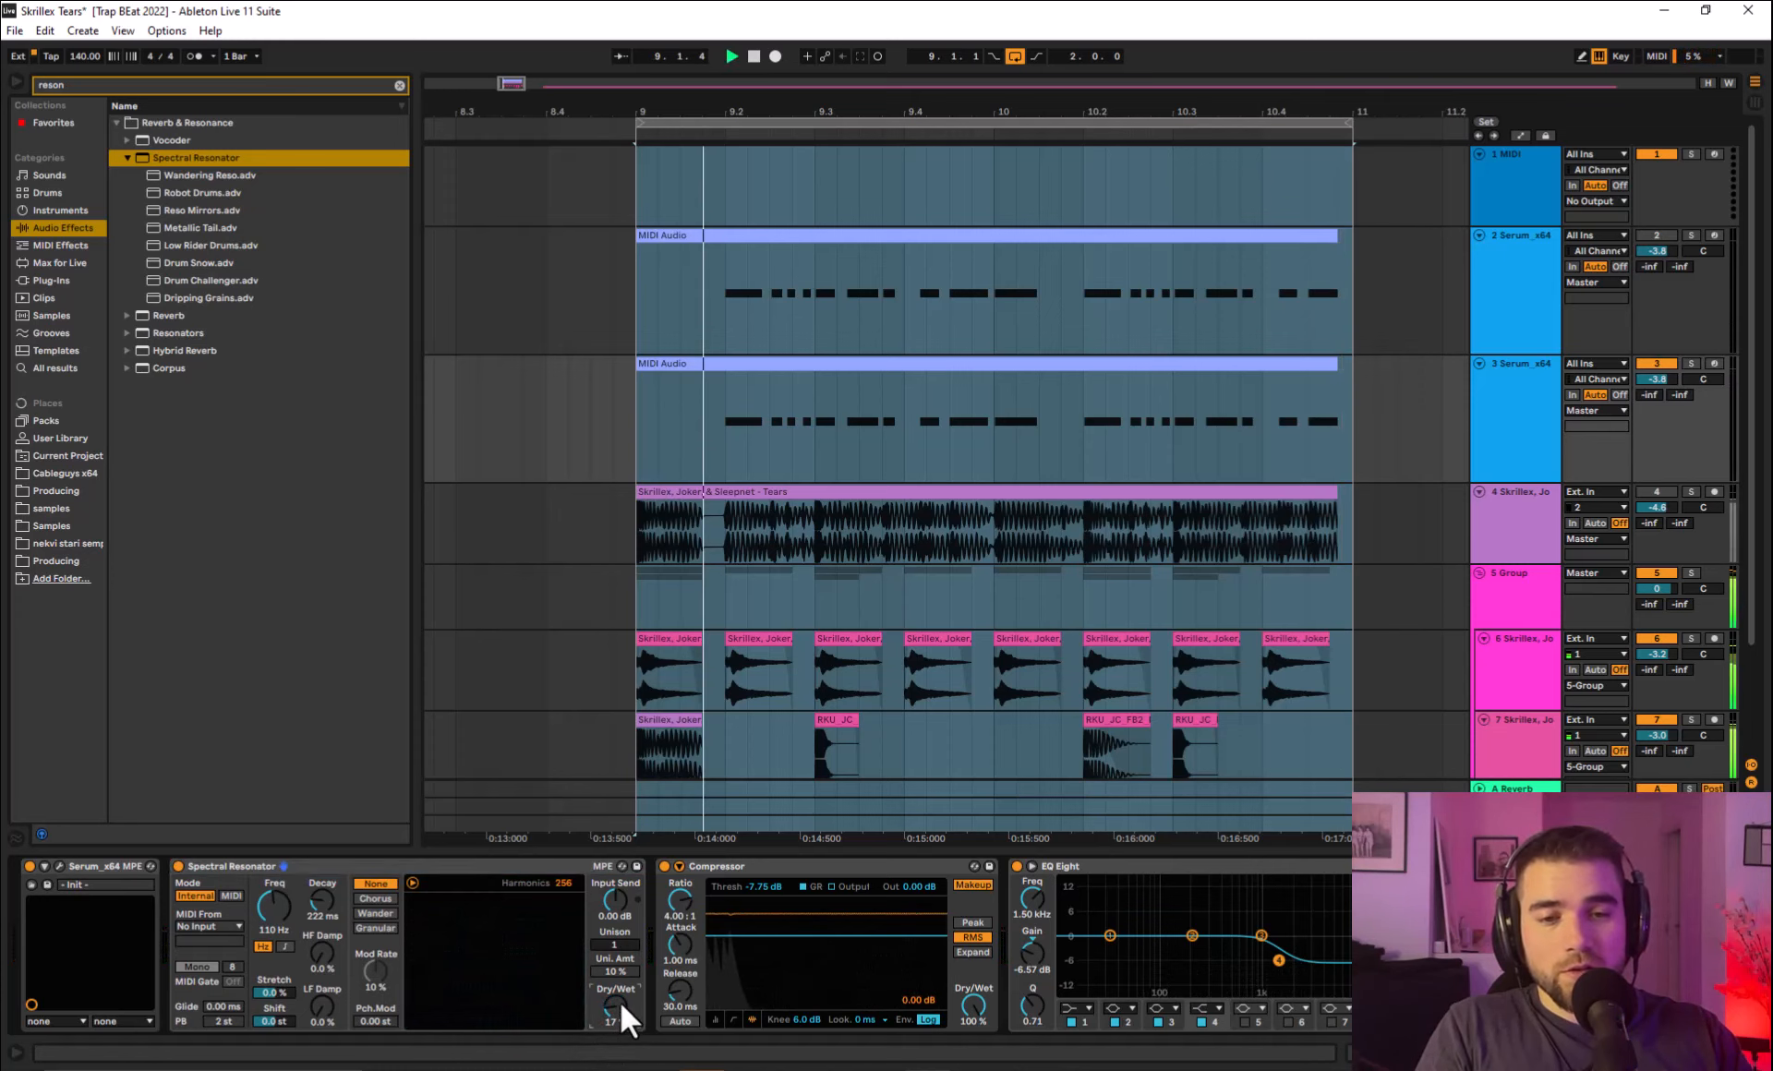
left_click_drag(617, 1005, 618, 1003)
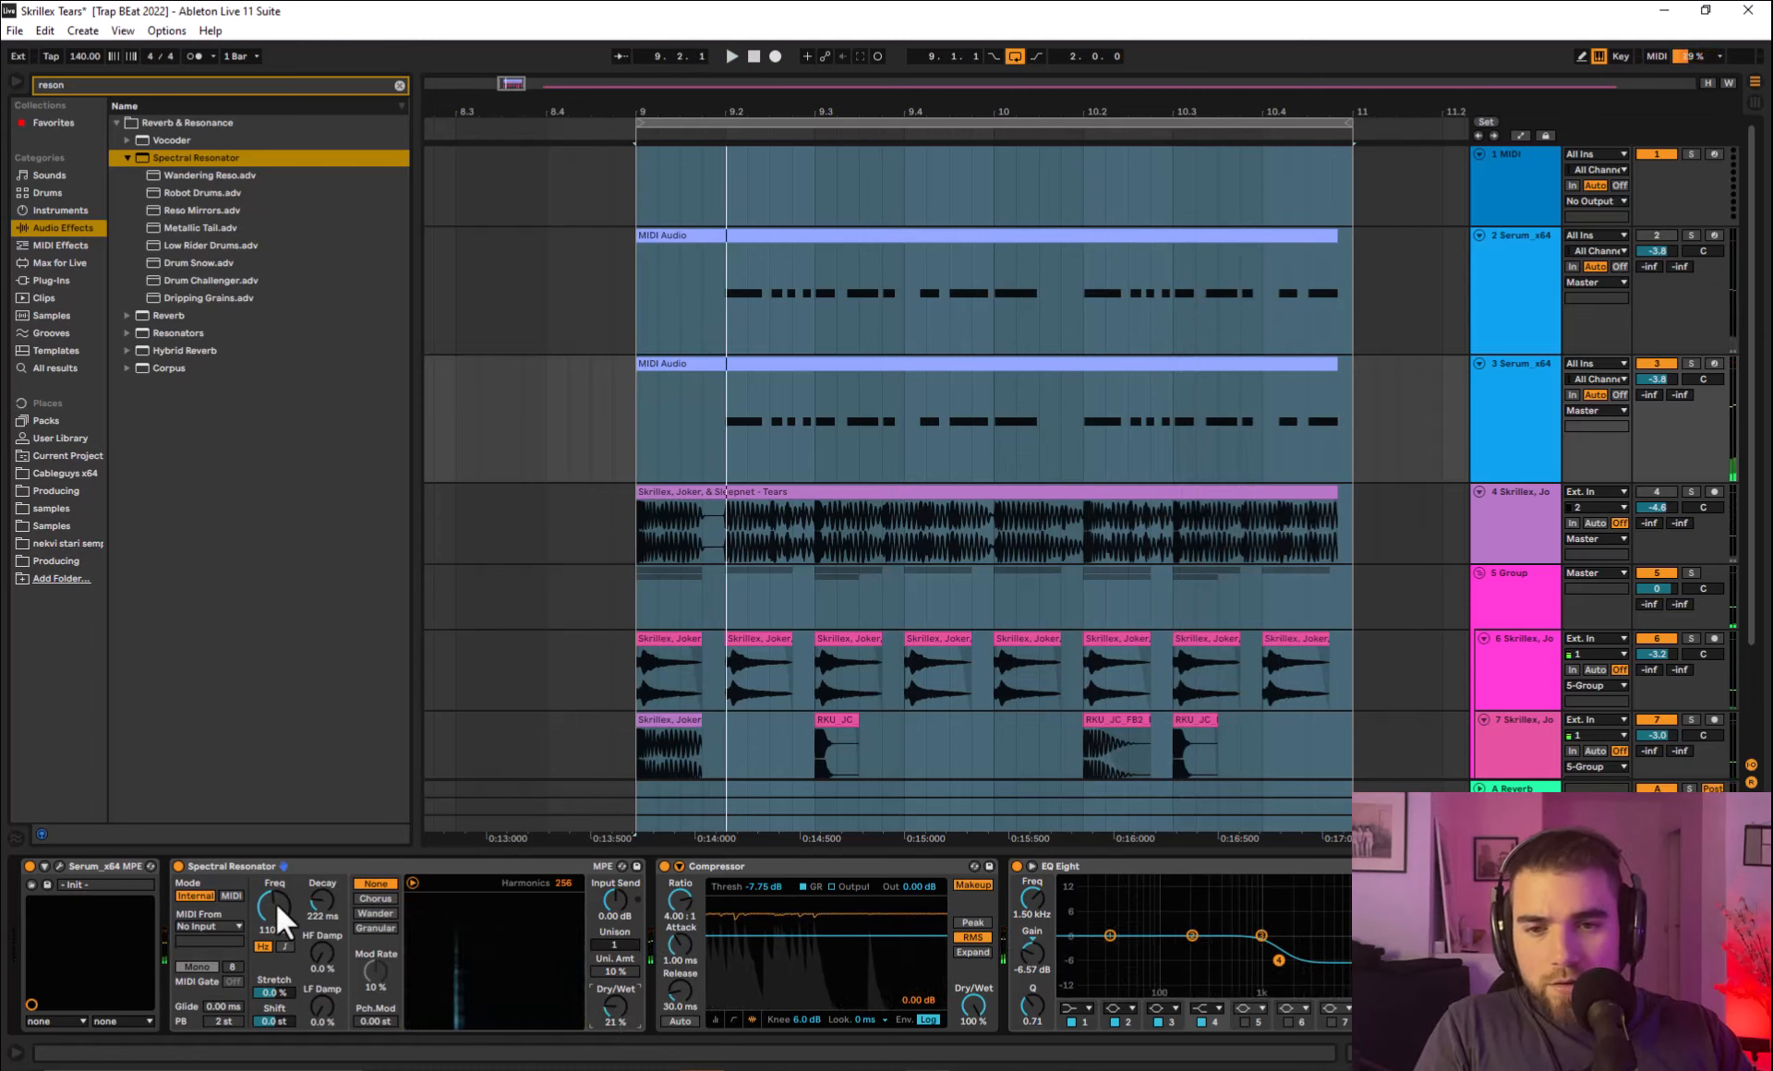
mouse_move(275, 903)
left_mouse_down()
mouse_move(275, 889)
mouse_move(275, 905)
left_mouse_up()
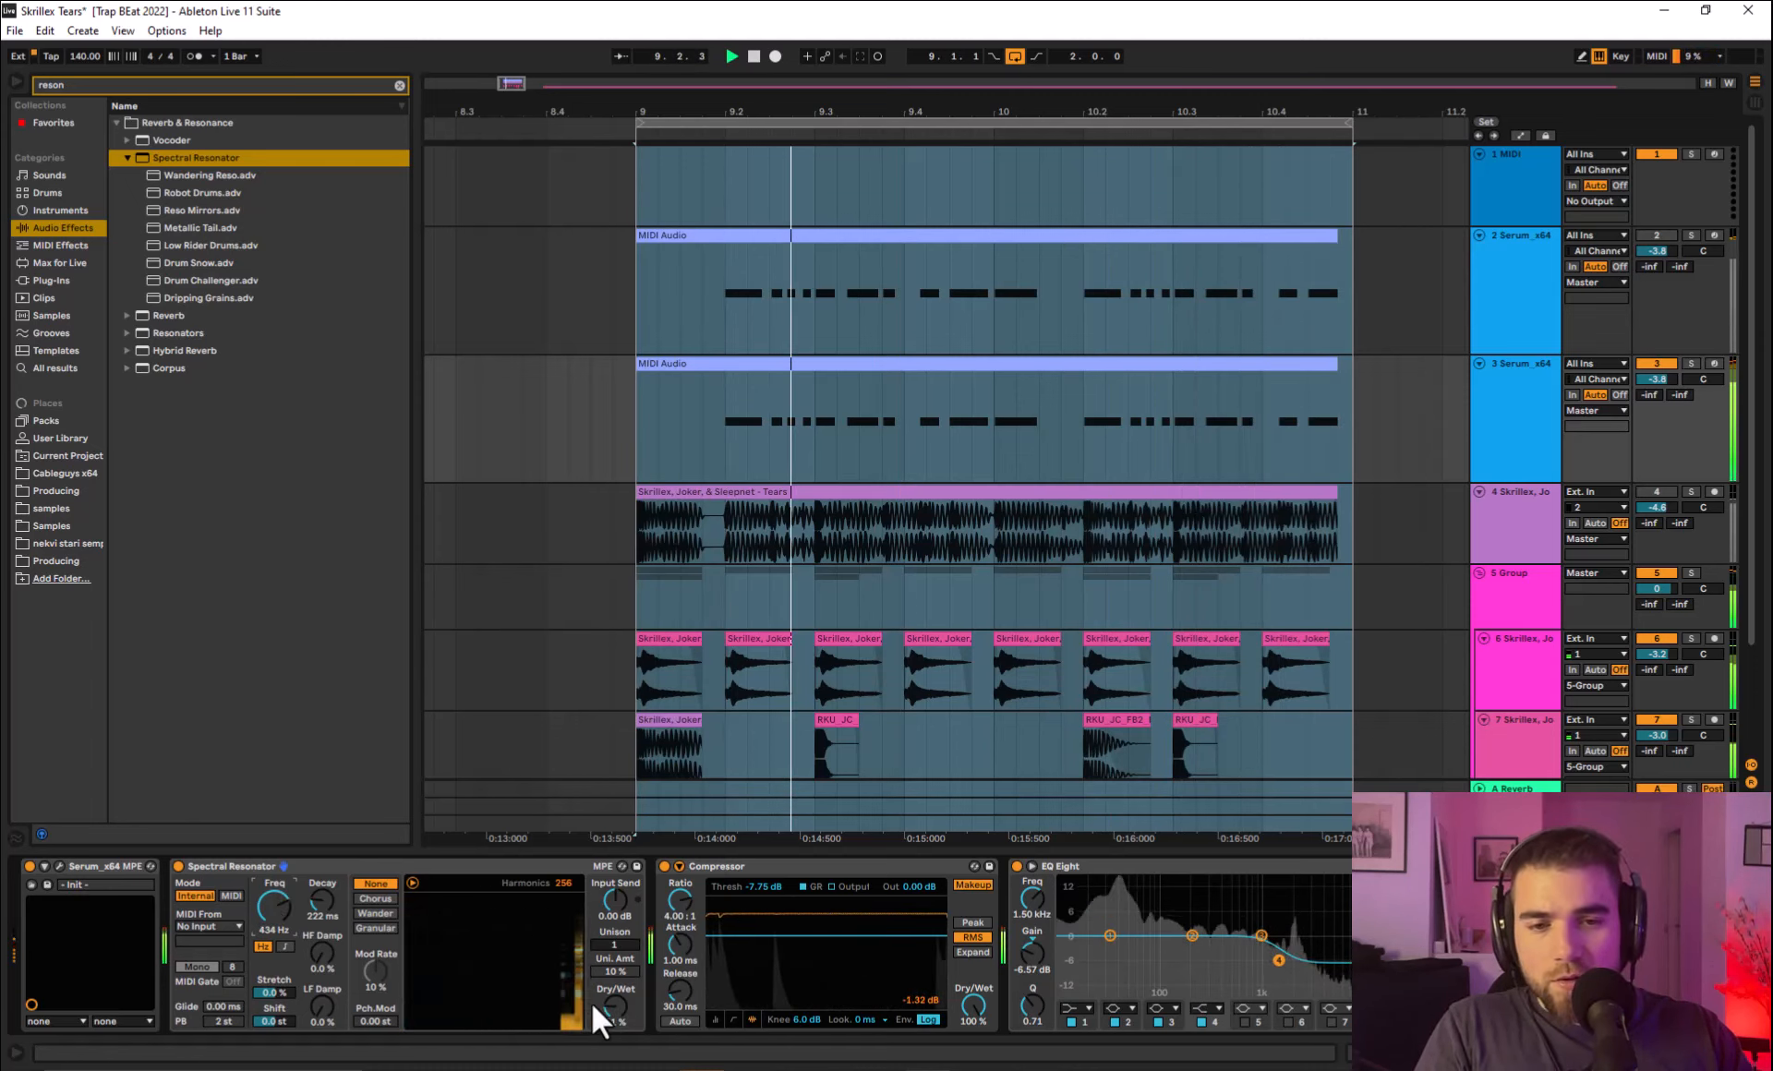
left_click_drag(615, 1005, 615, 973)
left_click_drag(275, 907, 274, 940)
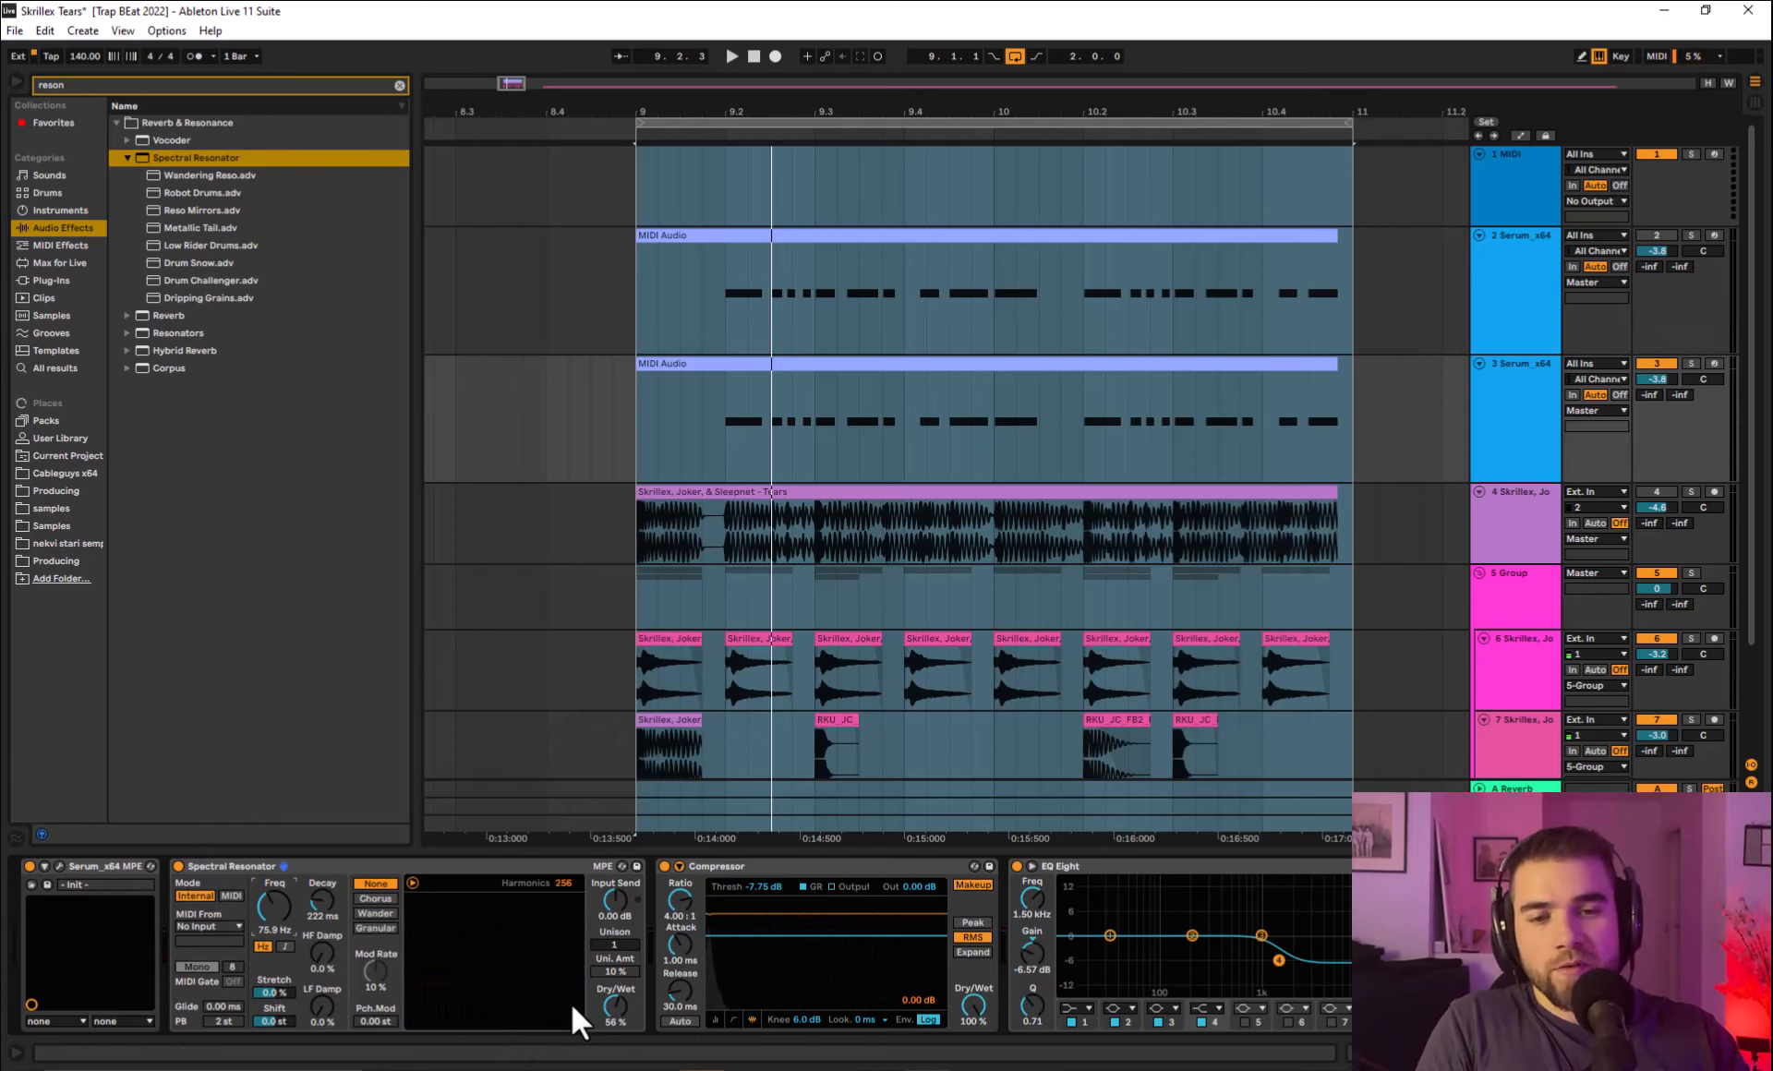
Set the Spectral Resonator's frequency to 334 Hz and dry/wet to 14% during playback, and bypass the device for comparison.
left_click_drag(615, 1005, 615, 1062)
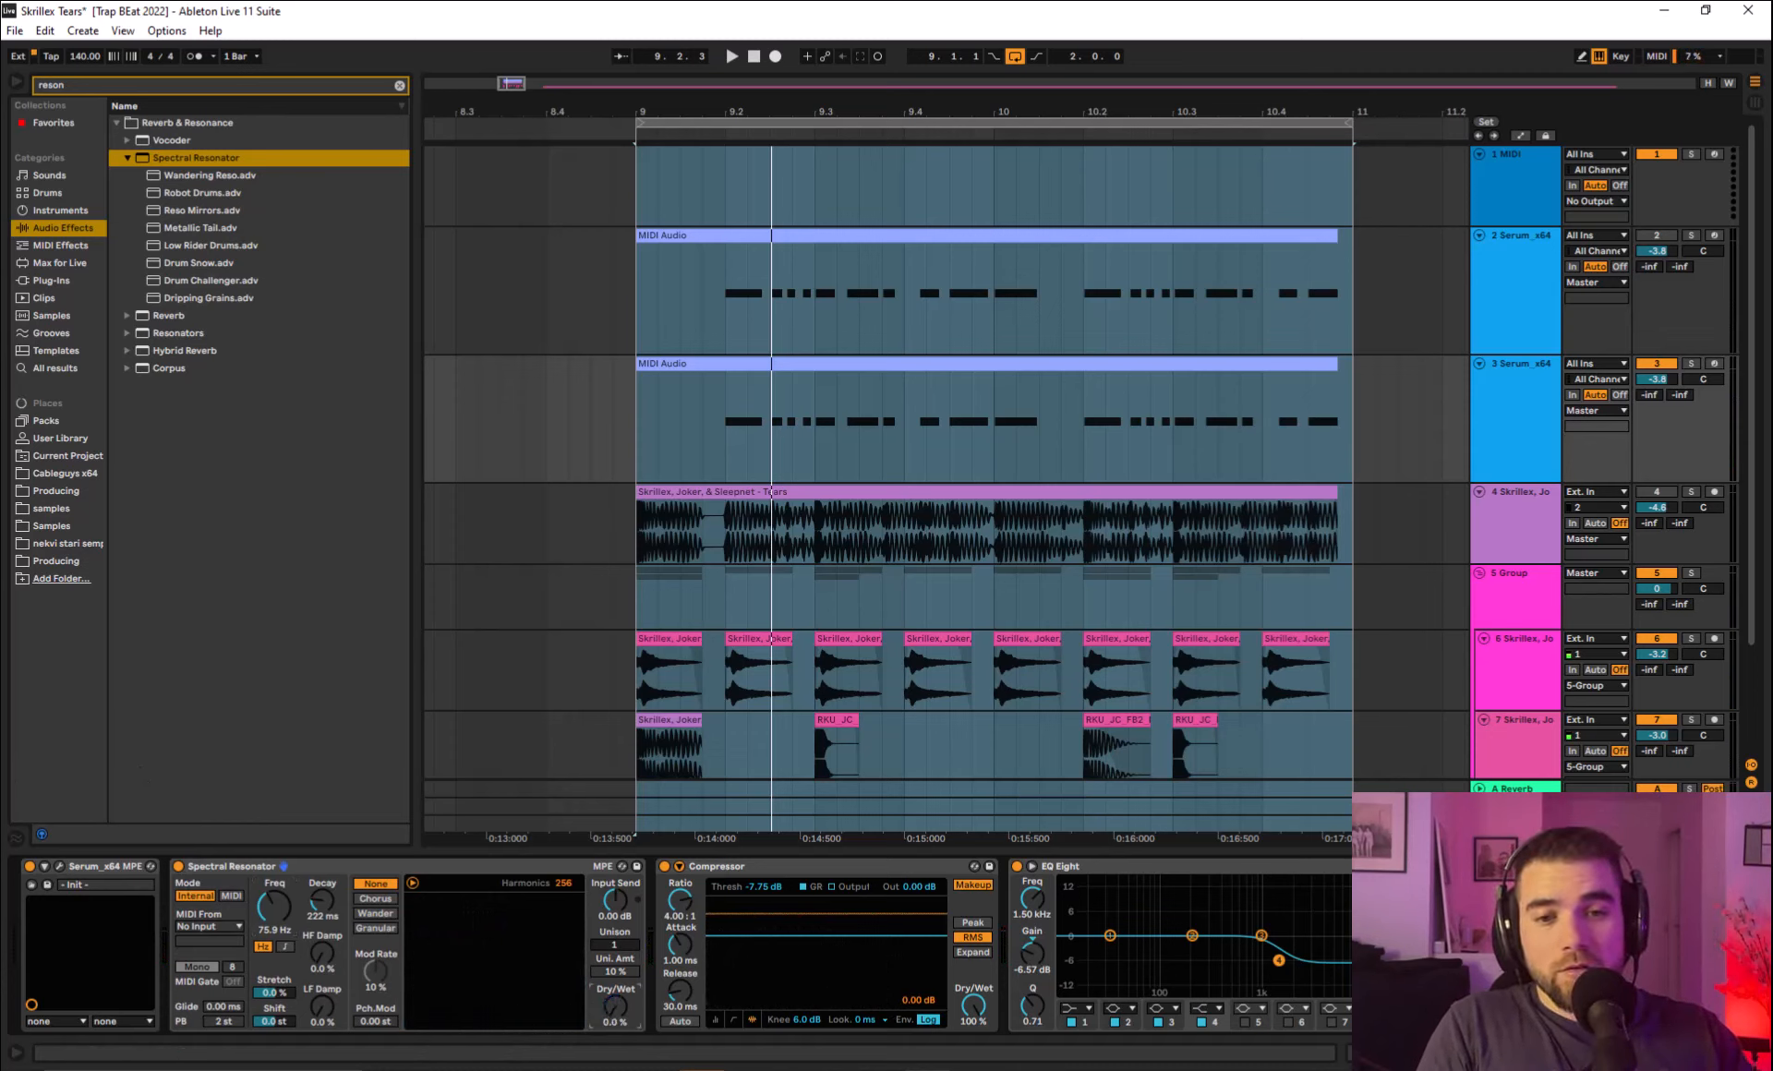
key("space")
mouse_move(276, 909)
left_mouse_down()
mouse_move(275, 931)
mouse_move(276, 887)
left_mouse_up()
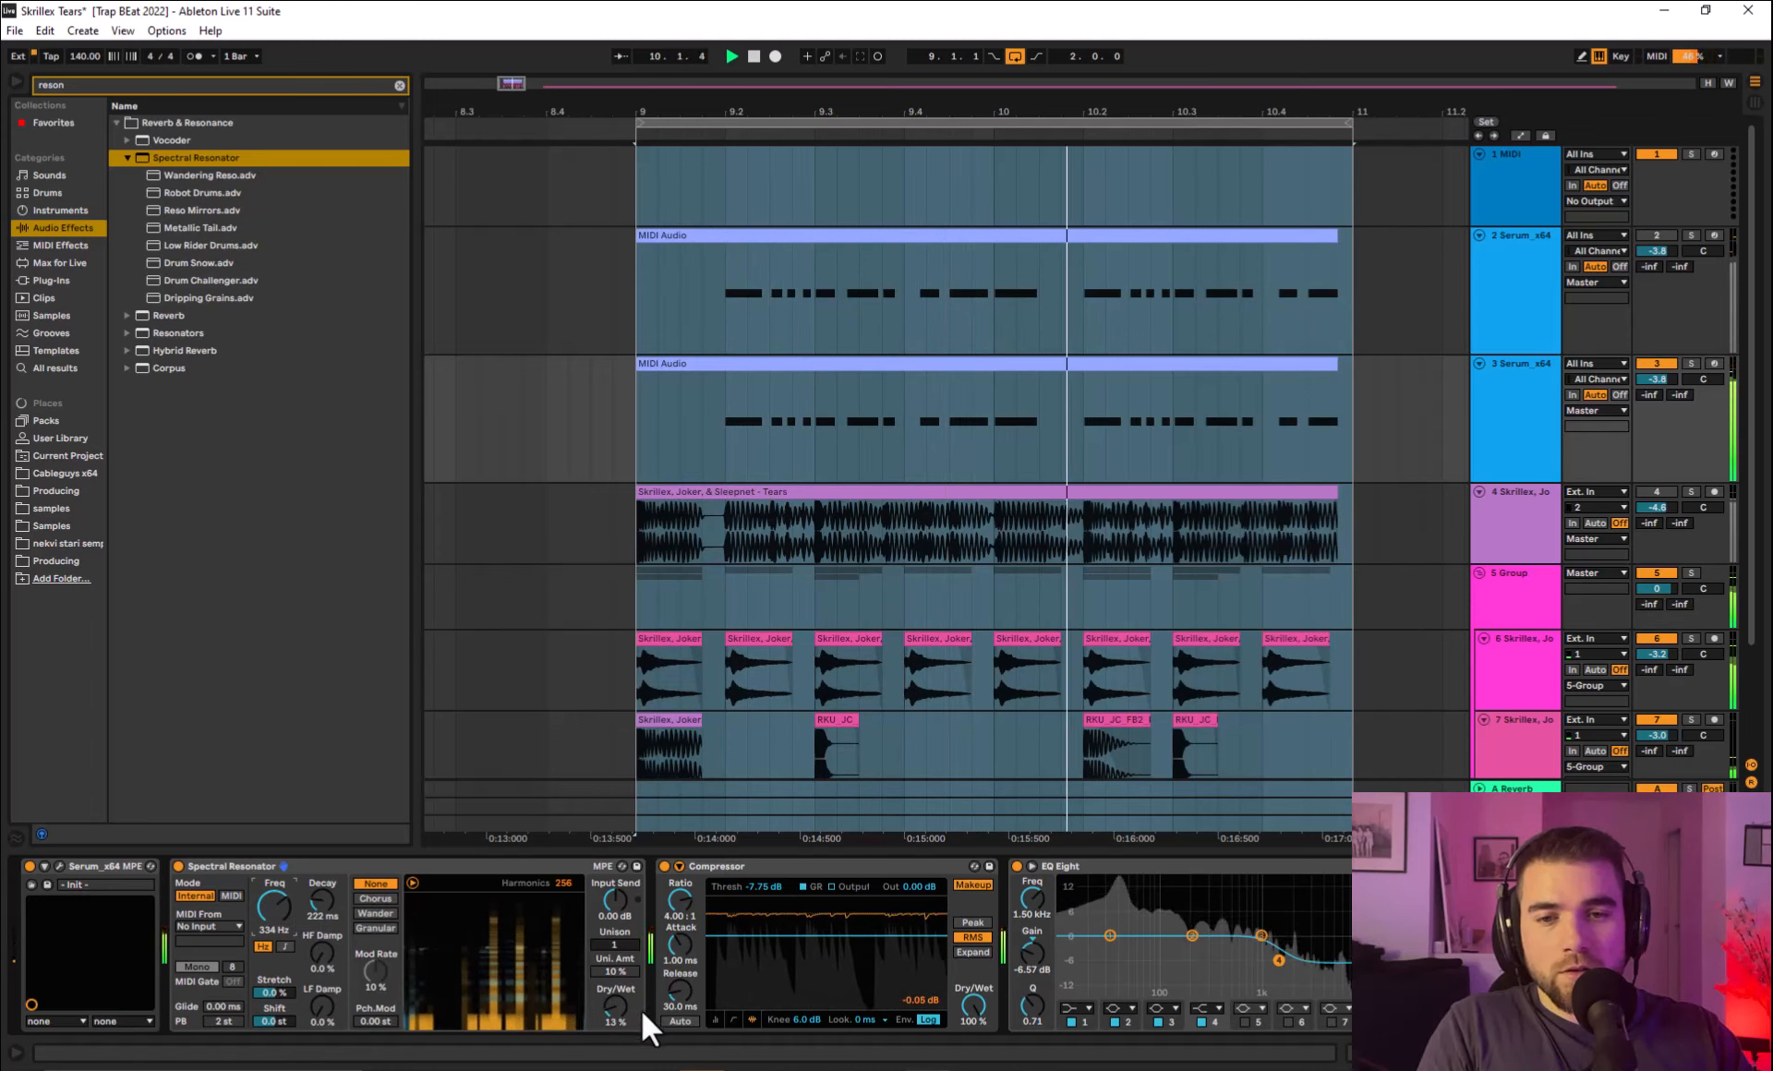
left_click_drag(617, 1007, 617, 1002)
left_click(181, 865)
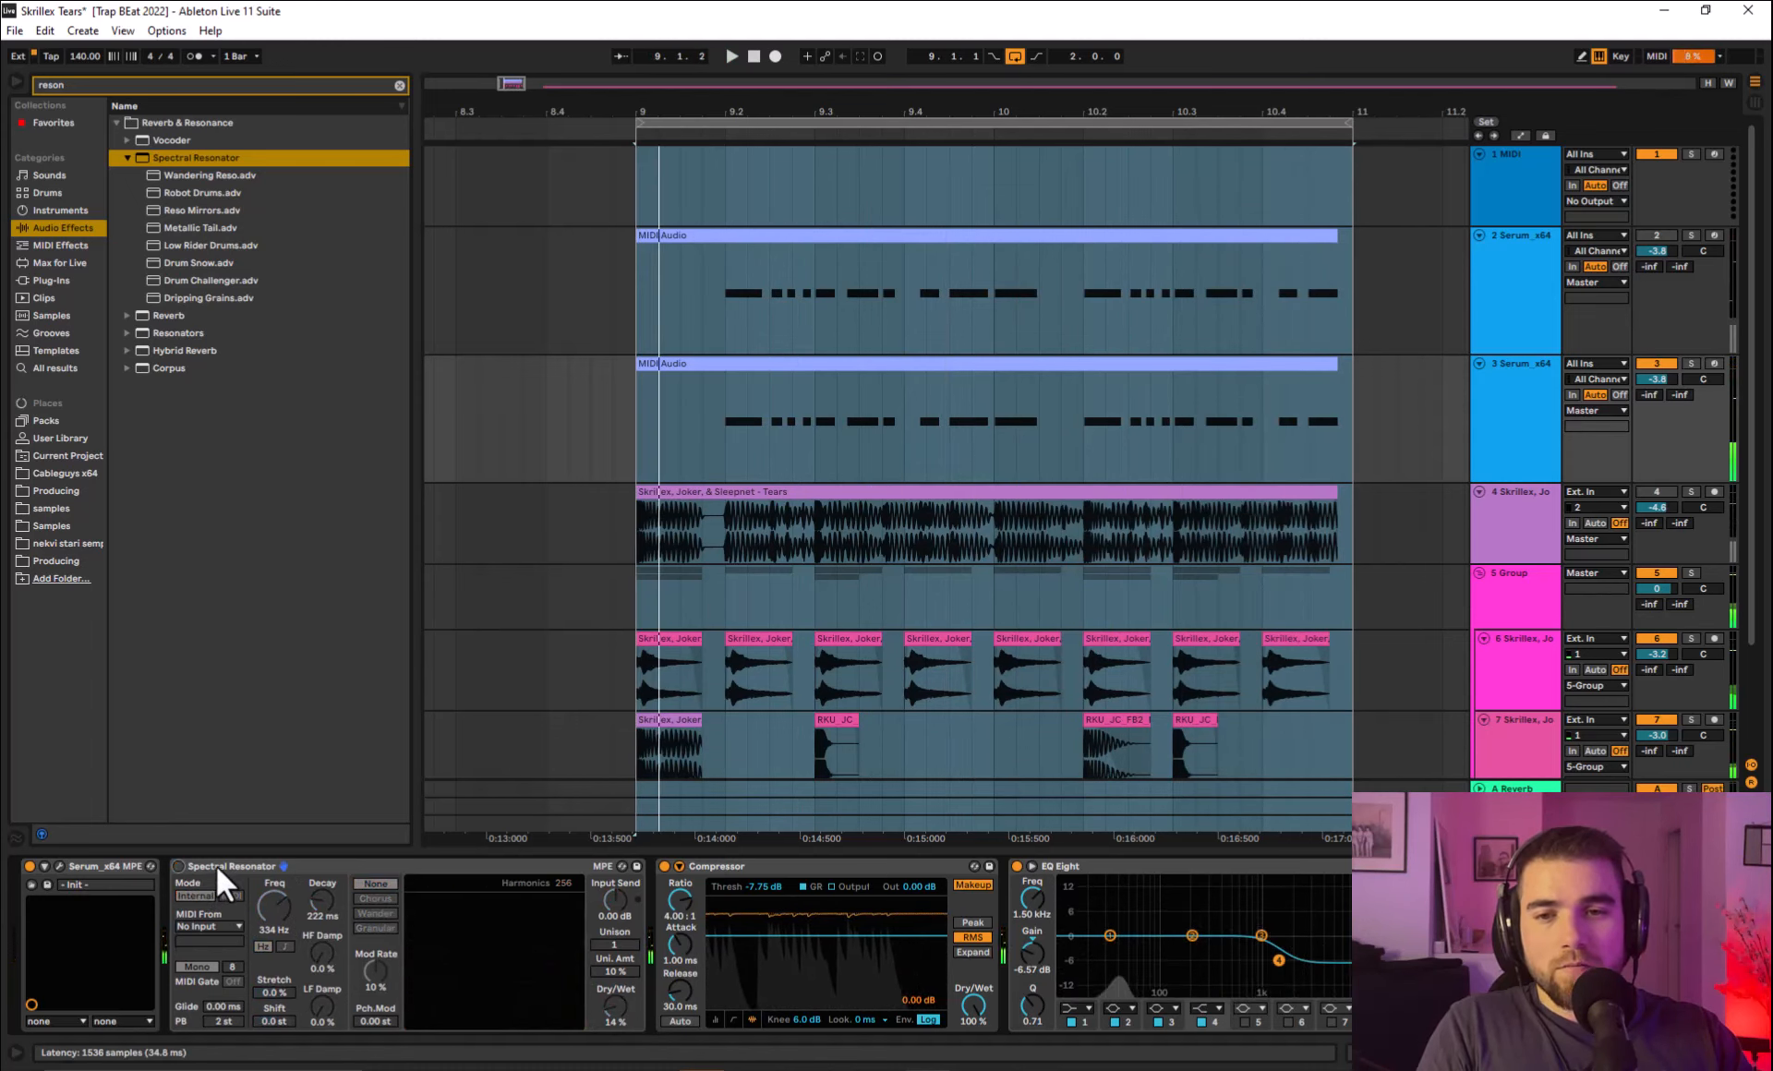